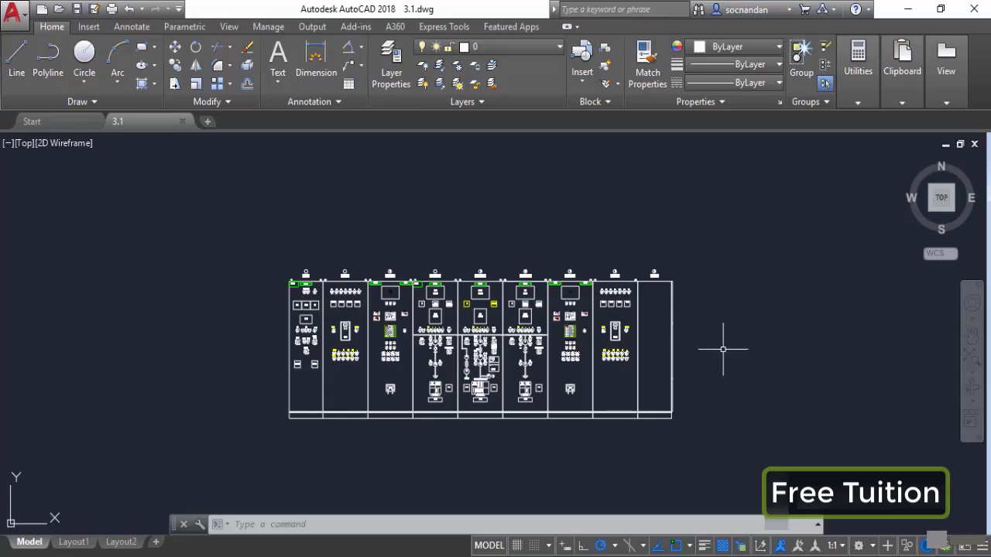
Window-select lamps L1 through 21 and the ACV, DCV and DCA meters in the ECP-1 panel, and clear the selection.
scroll(492, 321, "up", 2)
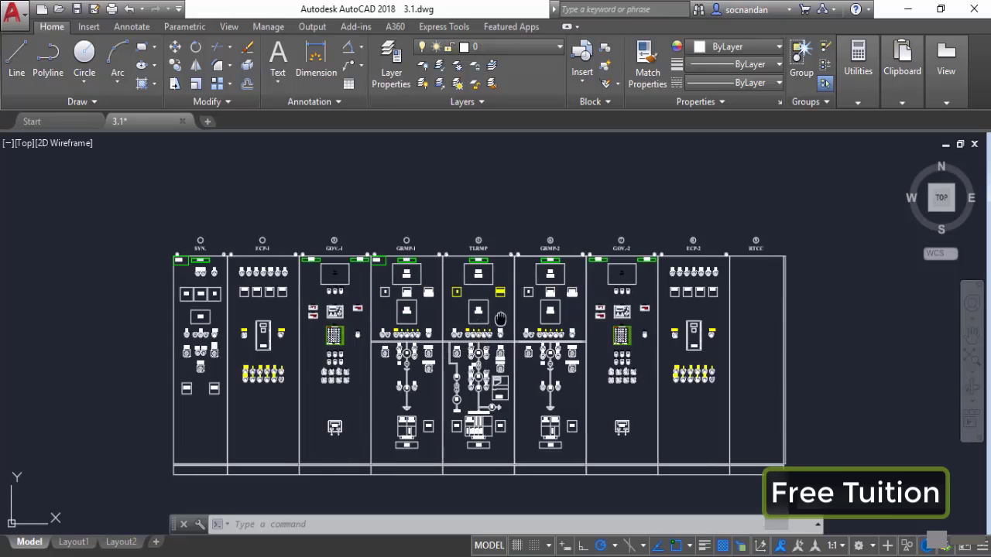
middle_click_drag(499, 320, 517, 286)
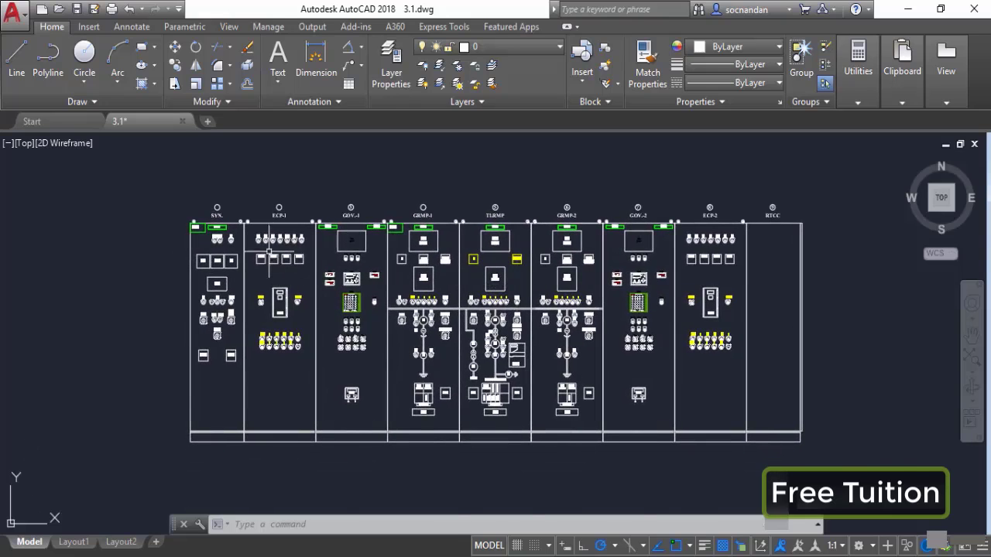
scroll(264, 259, "up", 3)
middle_click_drag(271, 238, 340, 284)
scroll(316, 280, "up", 3)
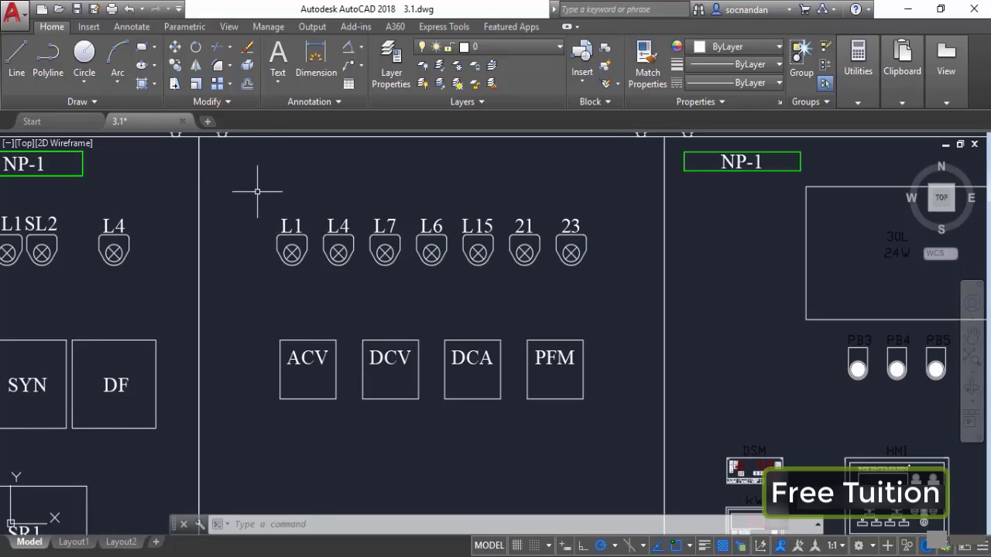
left_click(231, 187)
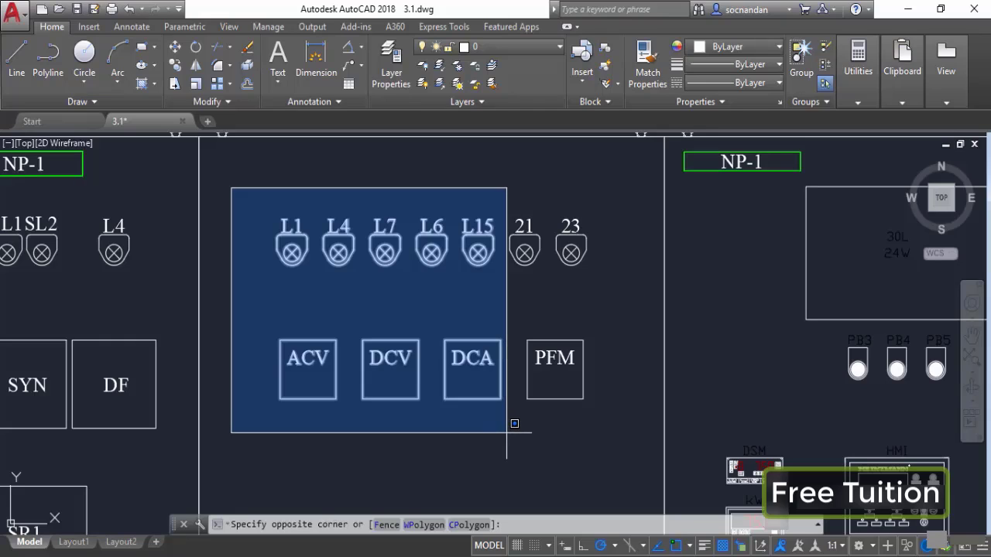
left_click(550, 436)
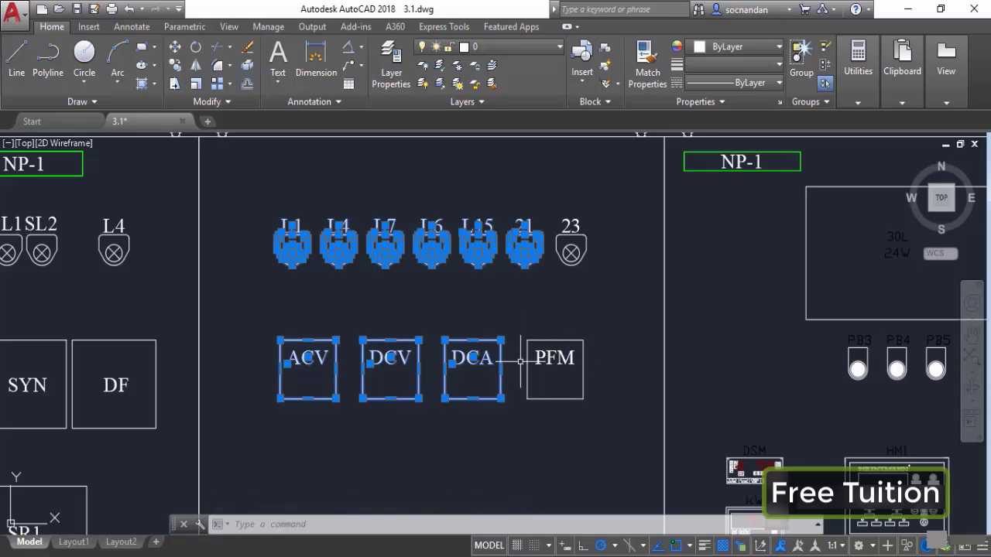
key("Escape")
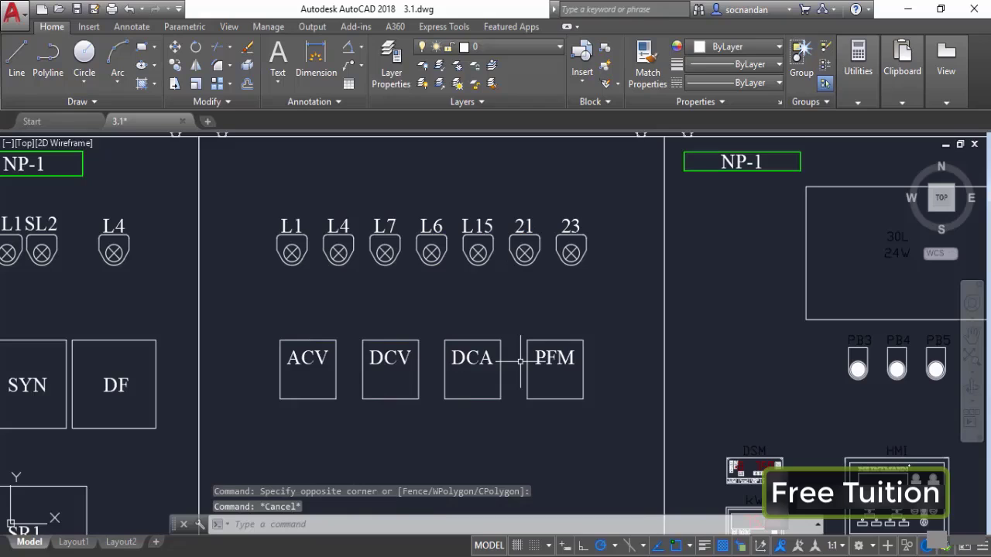
Select lamps L6 through 23 and the DCV, DCA and PFM meters with a crossing window, and clear the selection.
left_click(640, 425)
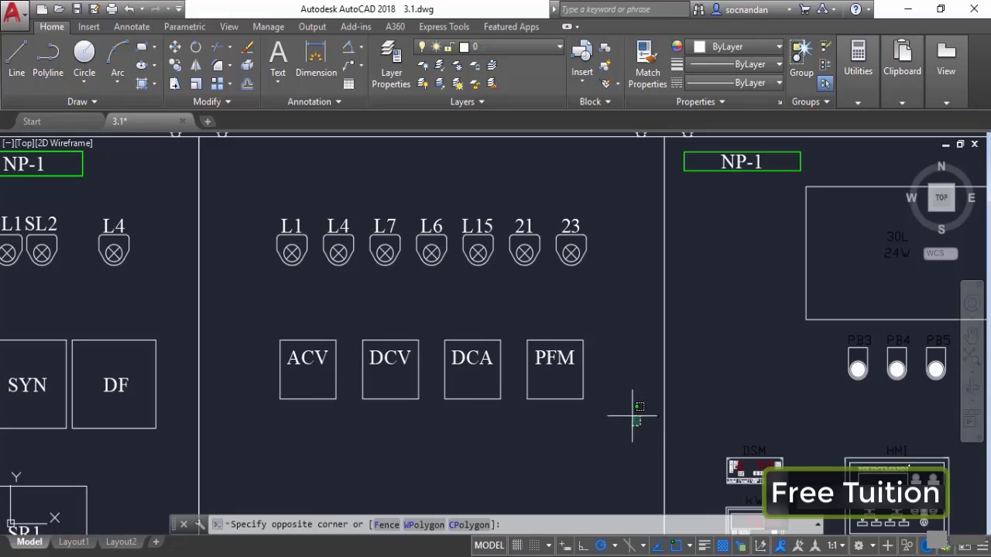
left_click(411, 200)
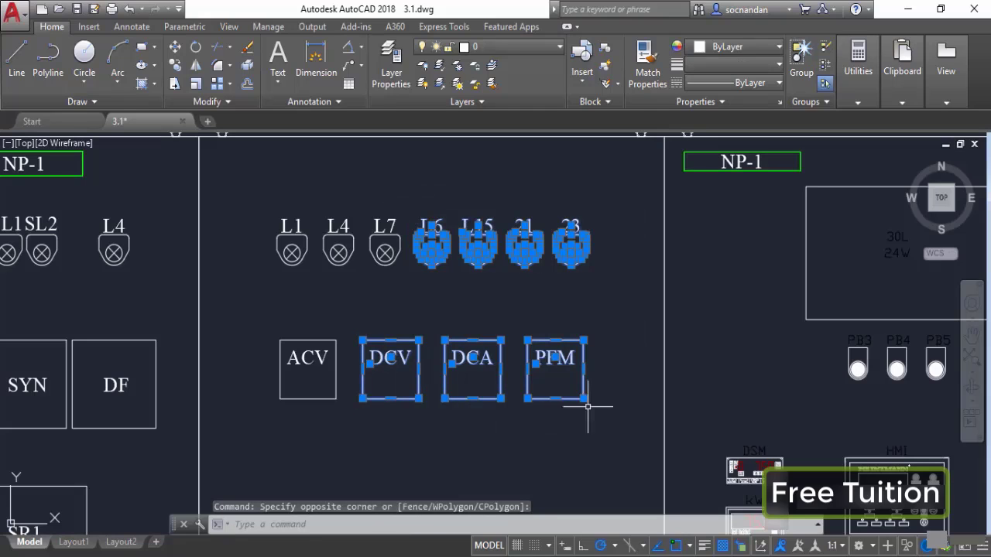
key("Escape")
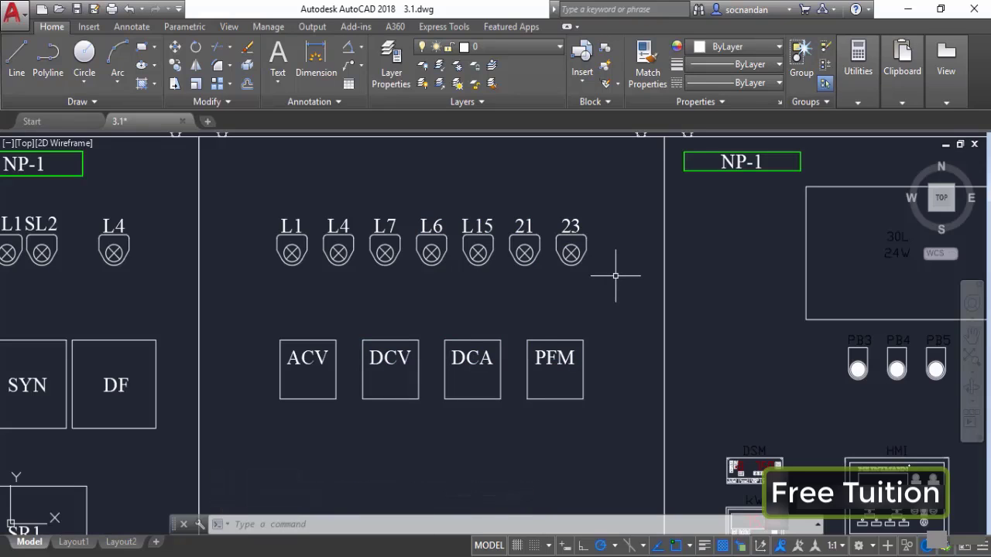
Select lamps L4 and L7 and the ACV meter with a WPolygon that bypasses lamp L1, and clear the selection.
left_click(242, 178)
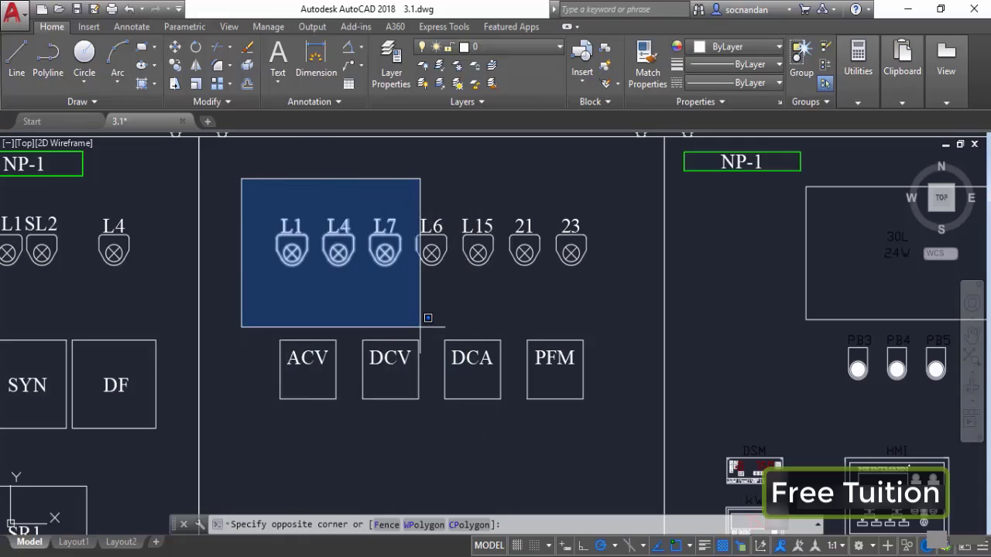
left_click(408, 527)
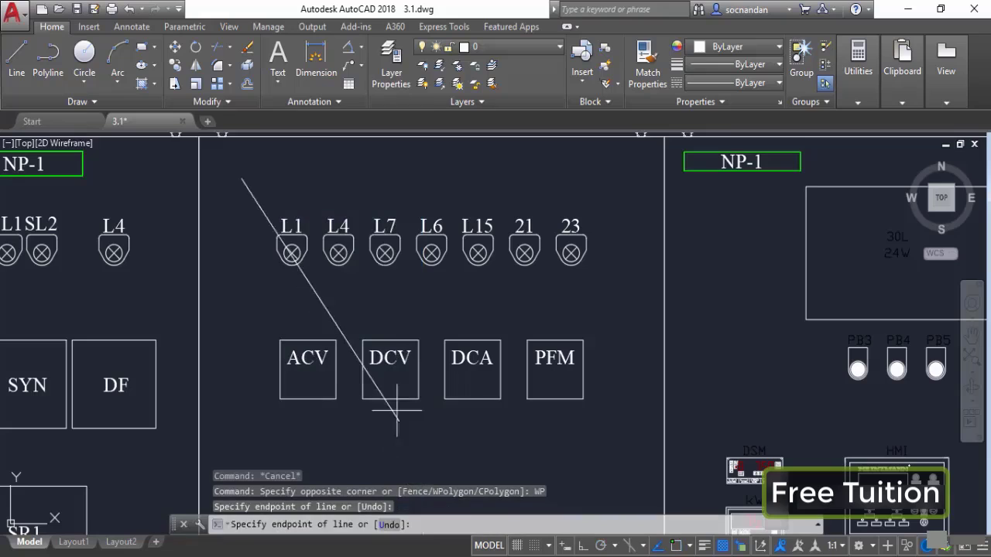
left_click(379, 173)
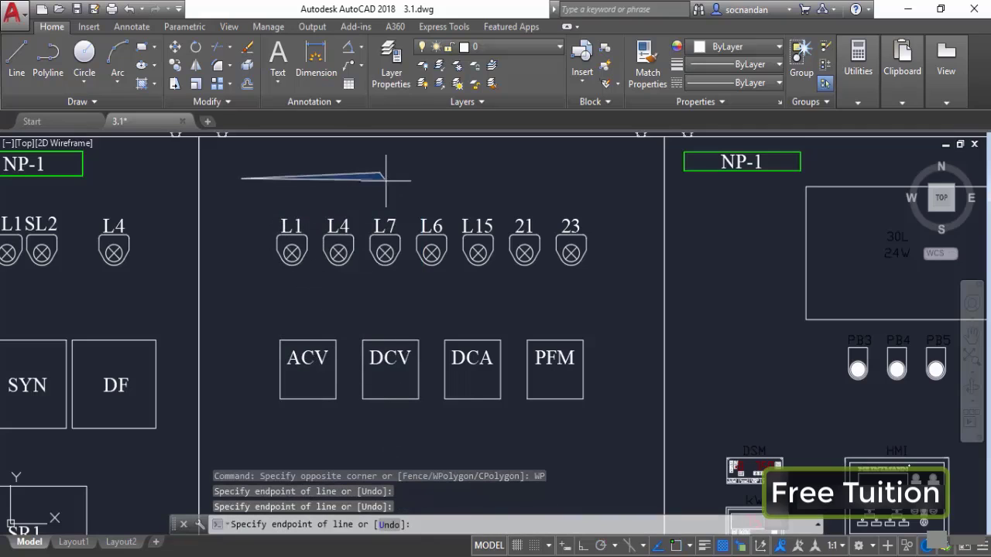
left_click(416, 233)
left_click(403, 285)
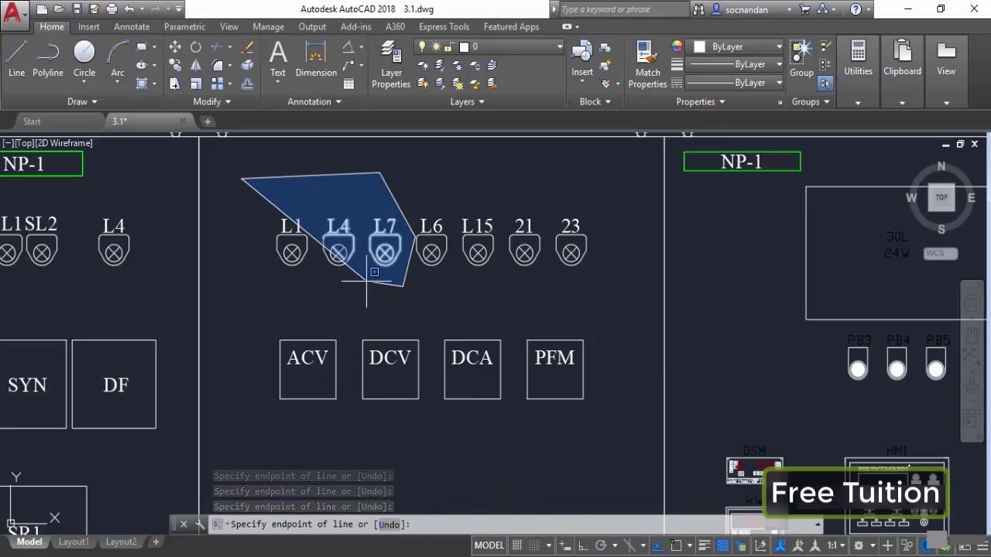
left_click(329, 283)
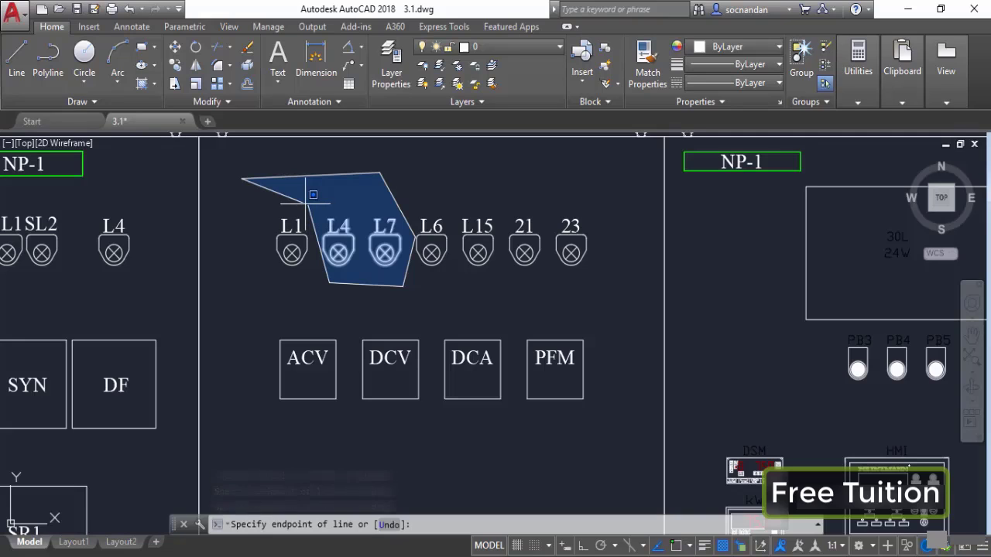
left_click(309, 205)
left_click(240, 221)
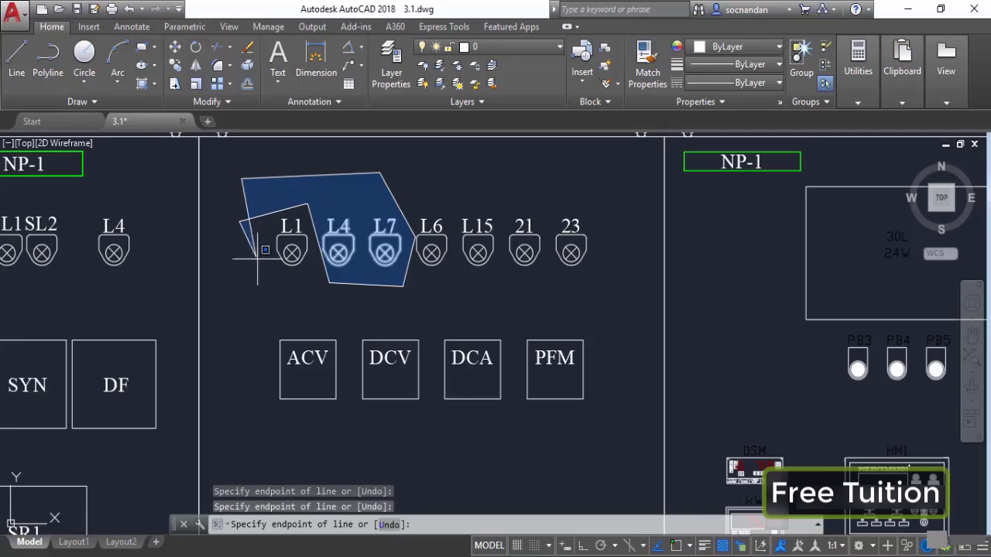
left_click(347, 331)
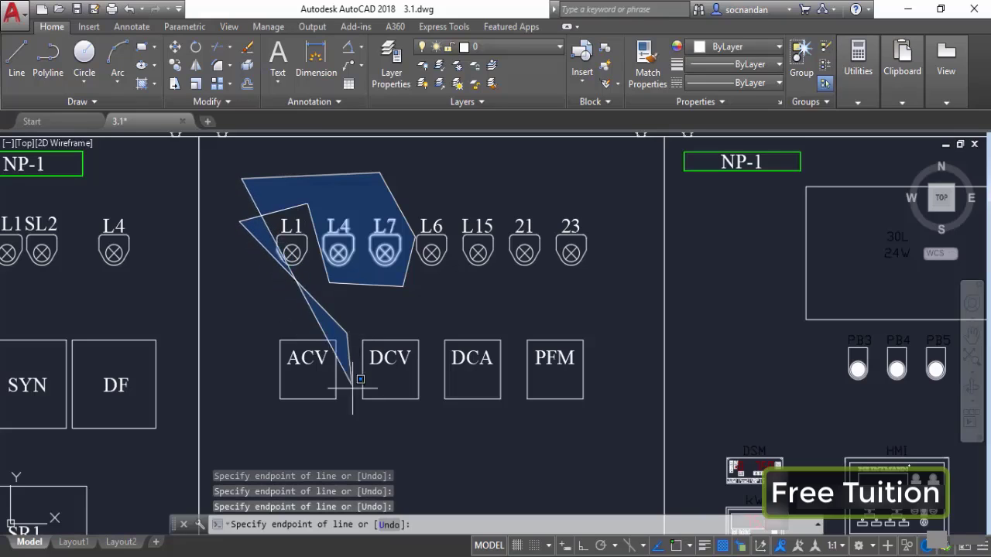
left_click(350, 436)
left_click(265, 411)
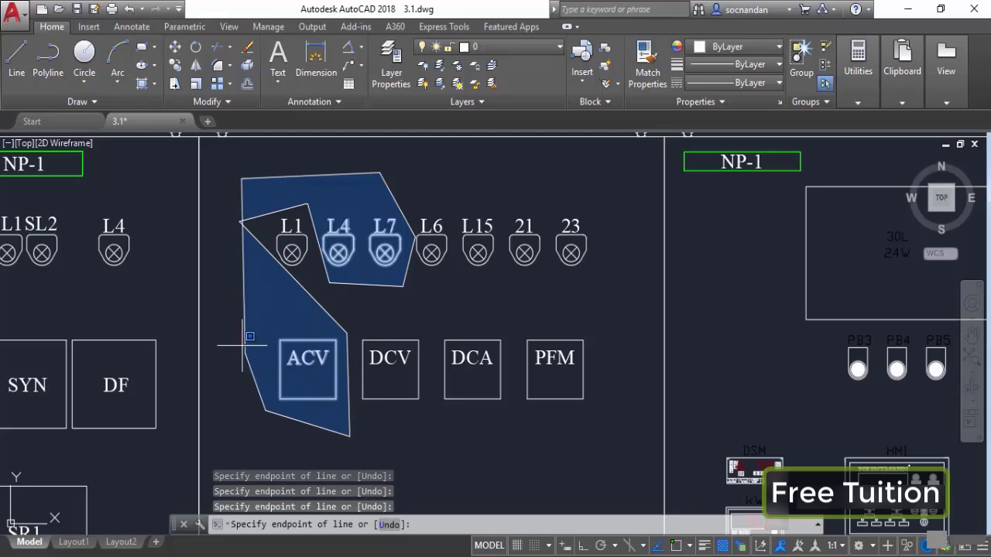
left_click(218, 200)
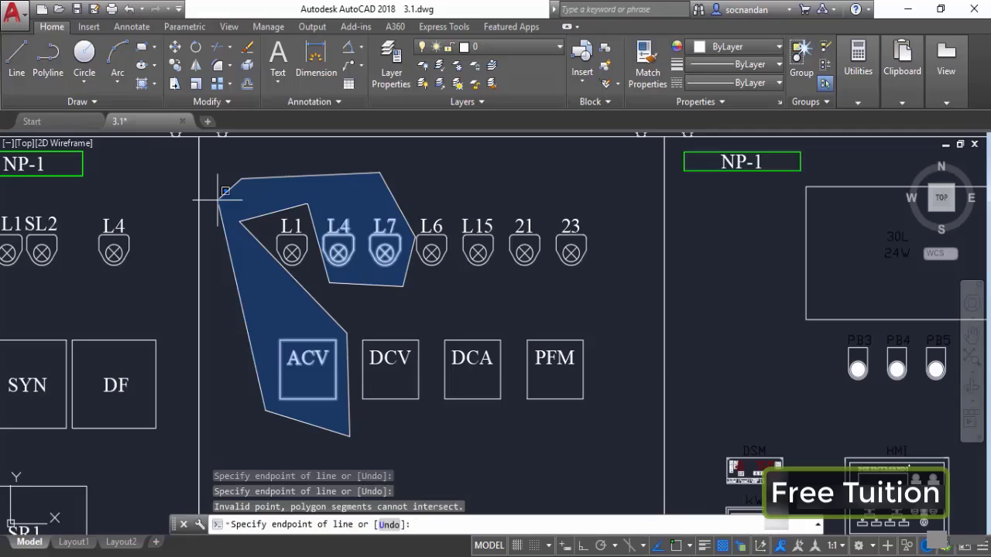
key("Return")
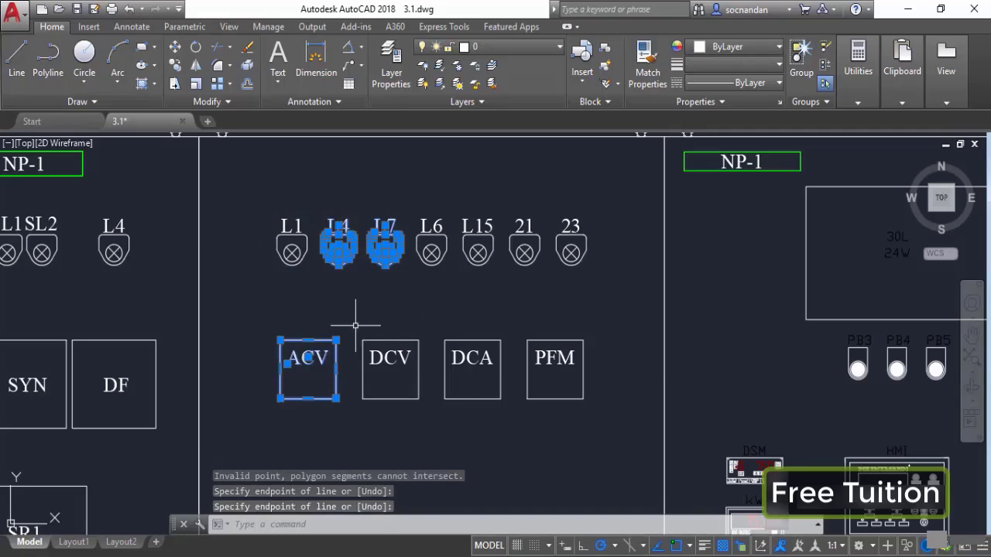
key("Escape")
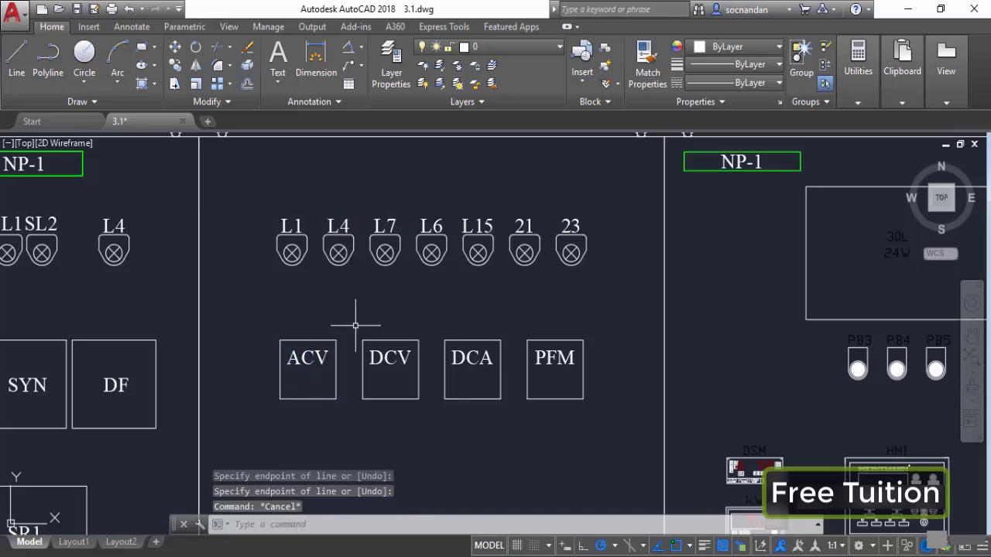
Select lamps L1 and L4 and the ACV meter with a CPolygon that cuts through the ACV box, and clear the selection.
left_click(261, 180)
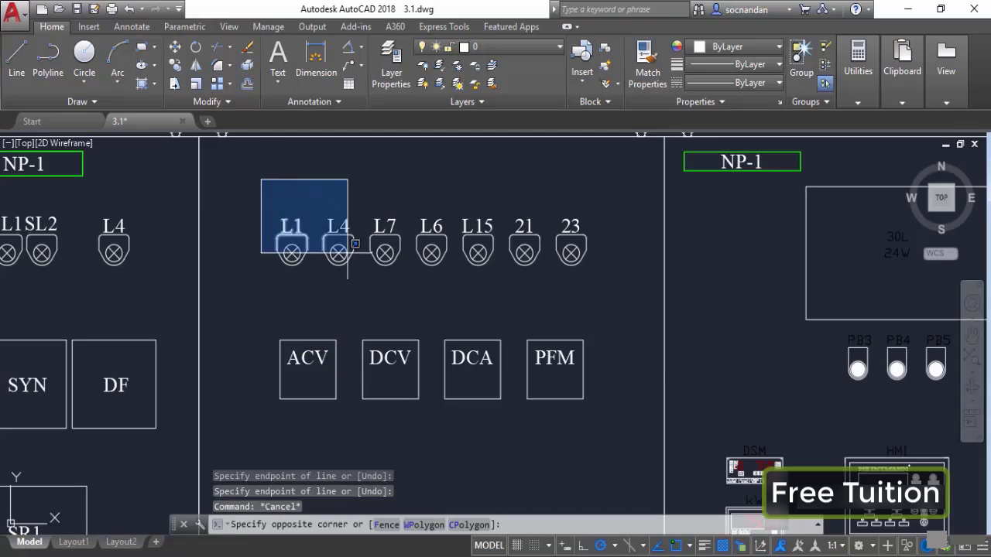
left_click(469, 525)
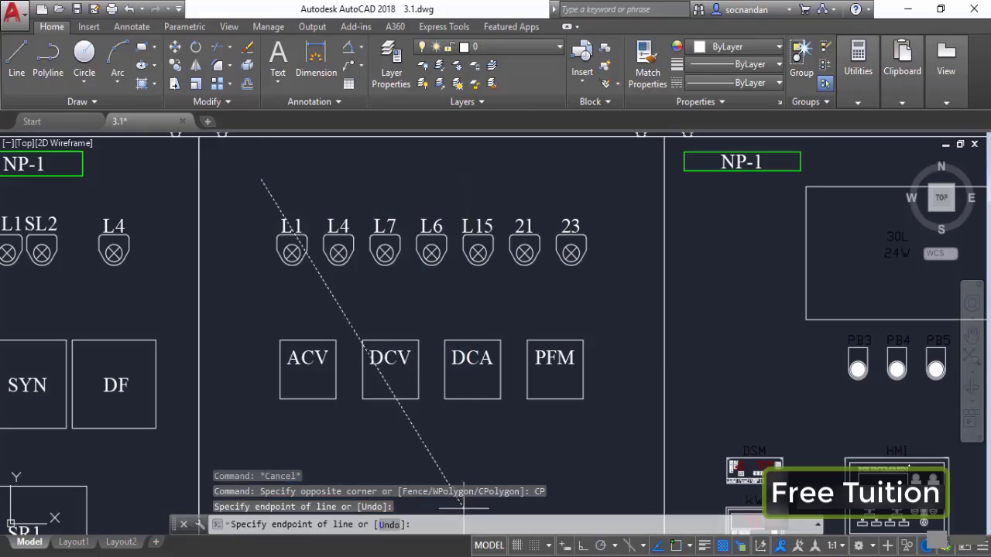
left_click(350, 179)
left_click(367, 282)
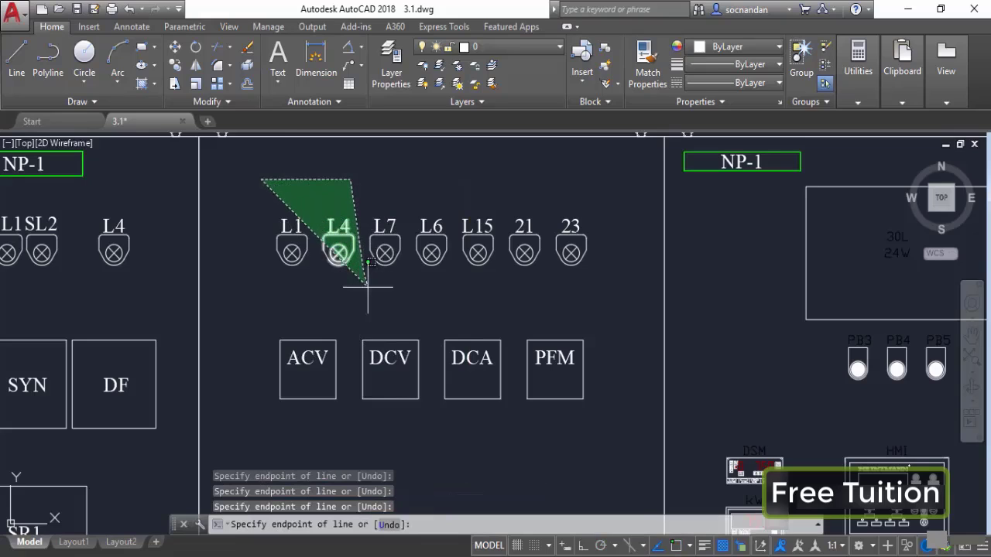
left_click(363, 274)
left_click(406, 297)
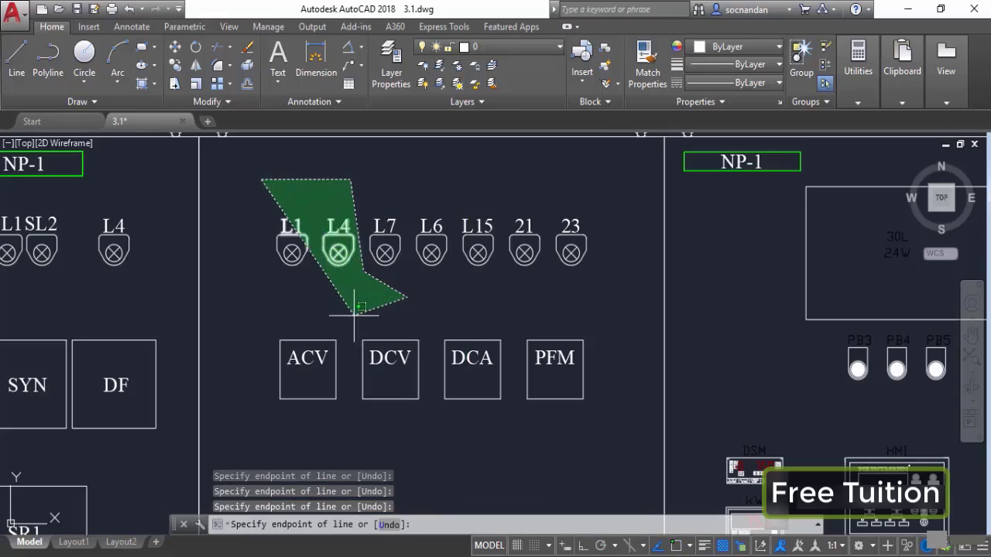
left_click(348, 319)
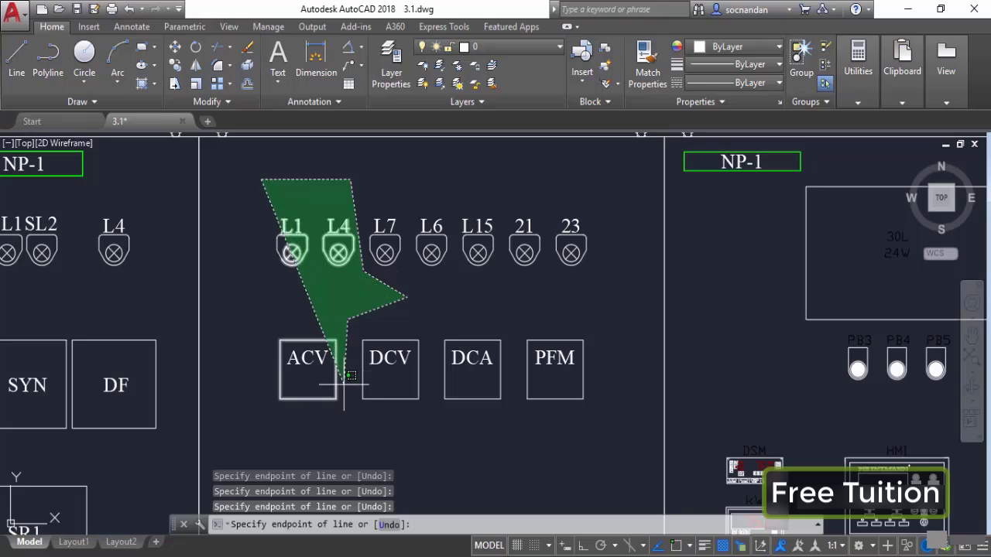
left_click(344, 385)
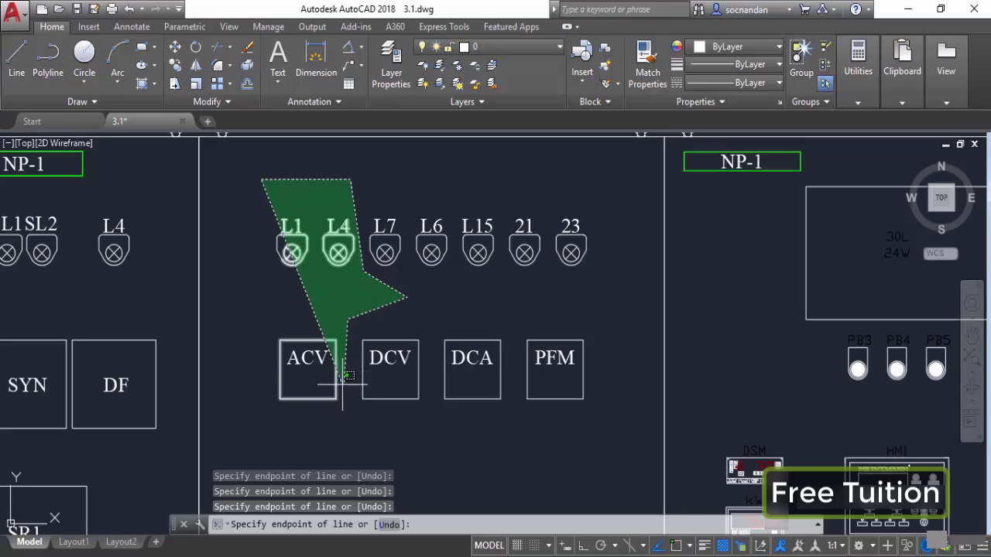
left_click(267, 378)
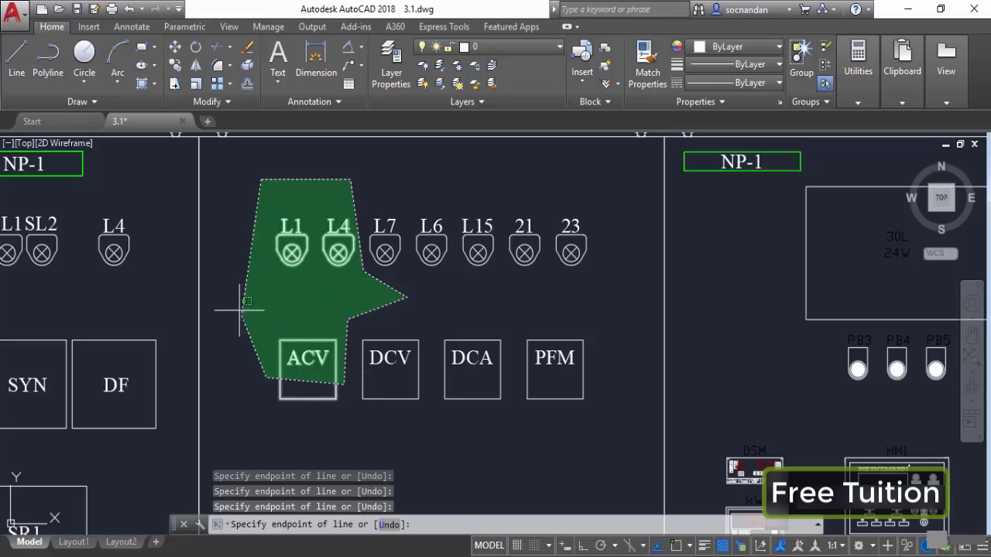
left_click(243, 254)
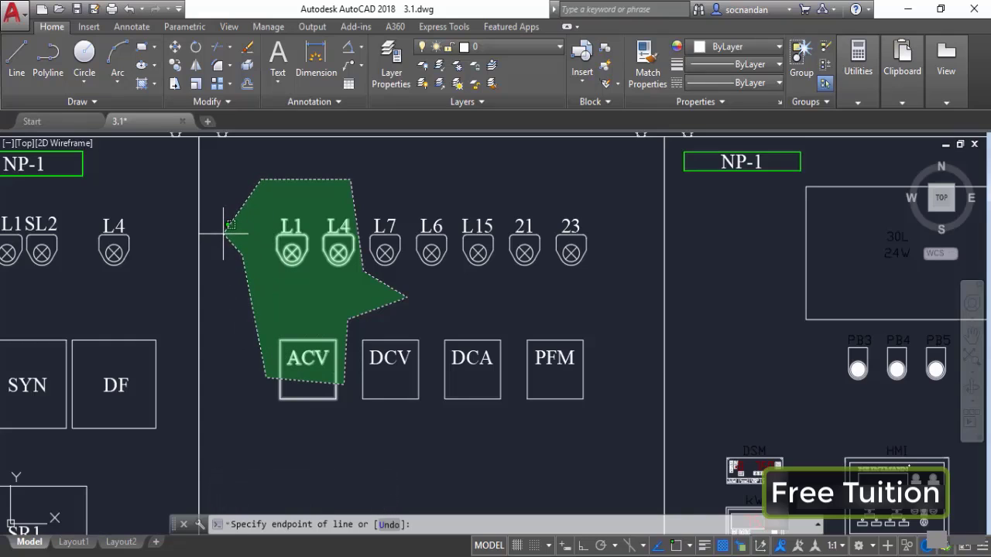
left_click(230, 225)
key("Return")
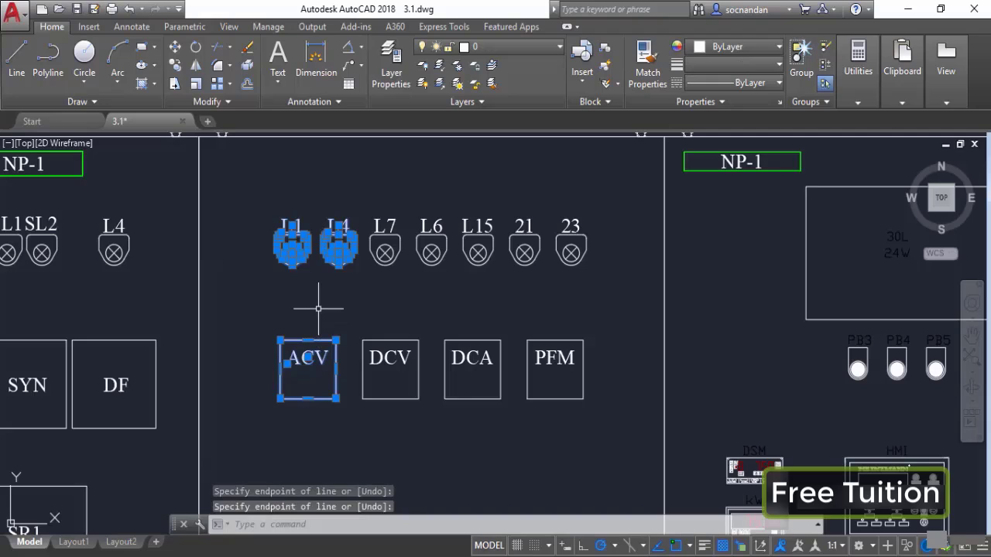
key("Escape")
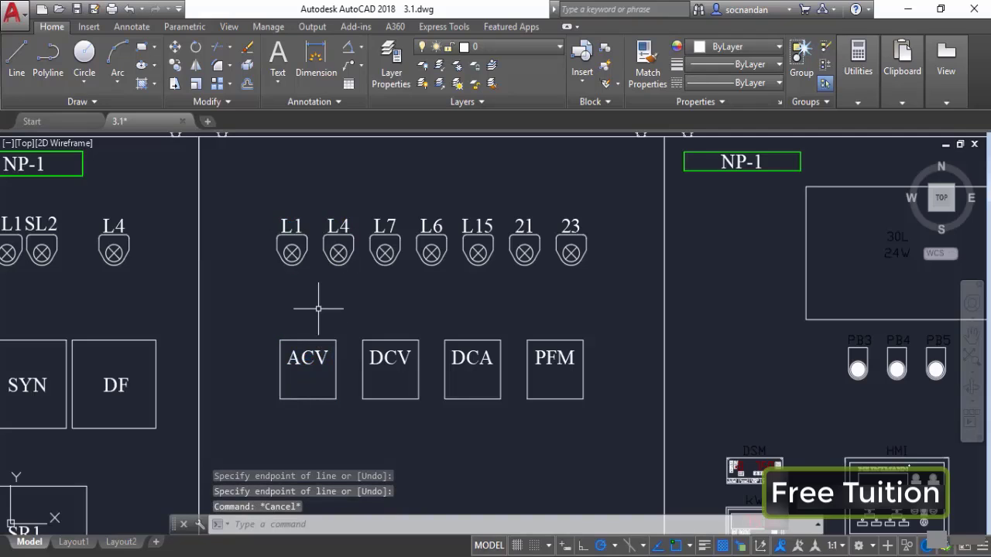
Select the ACV, DCV, DCA and PFM meter boxes with a Fence line crossing each box, and clear the selection.
left_click(243, 167)
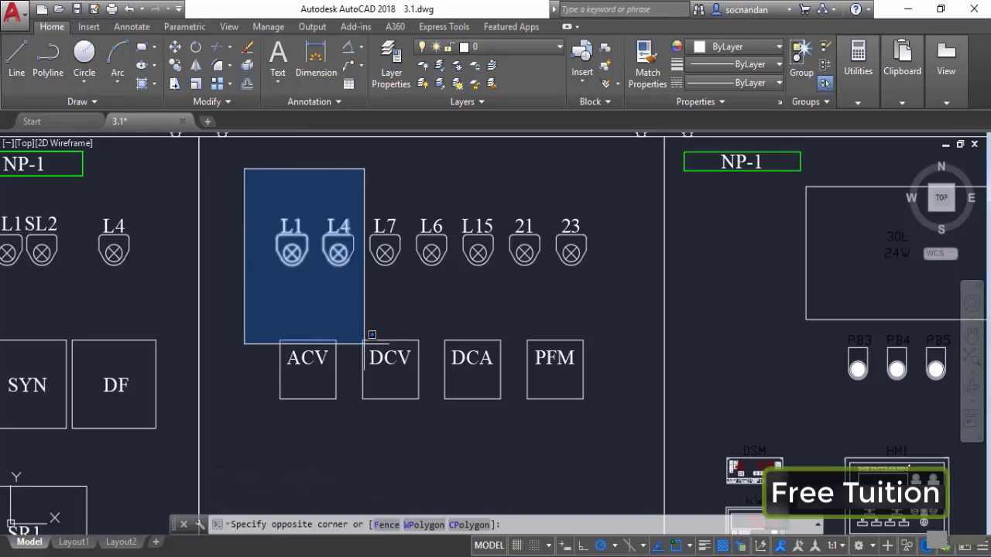
left_click(386, 527)
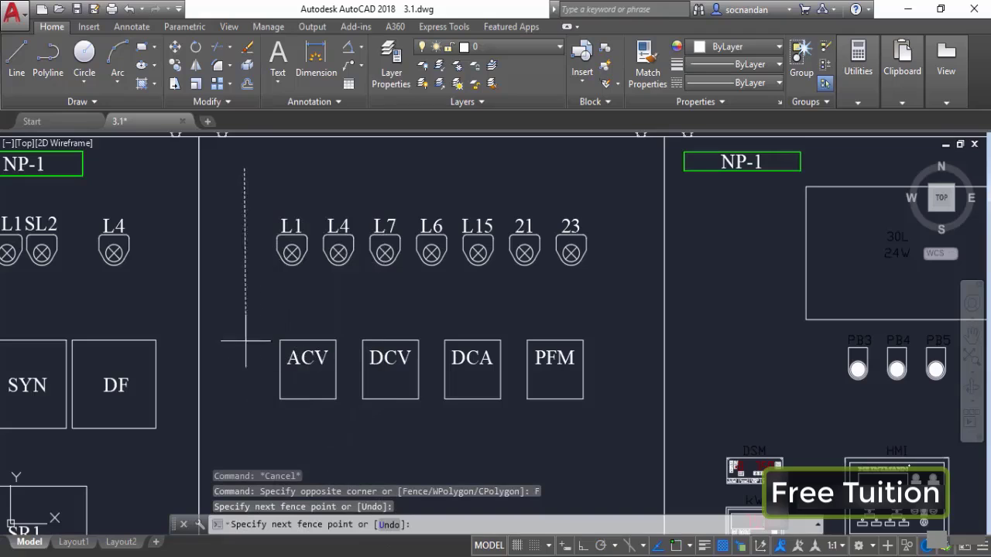
left_click(233, 319)
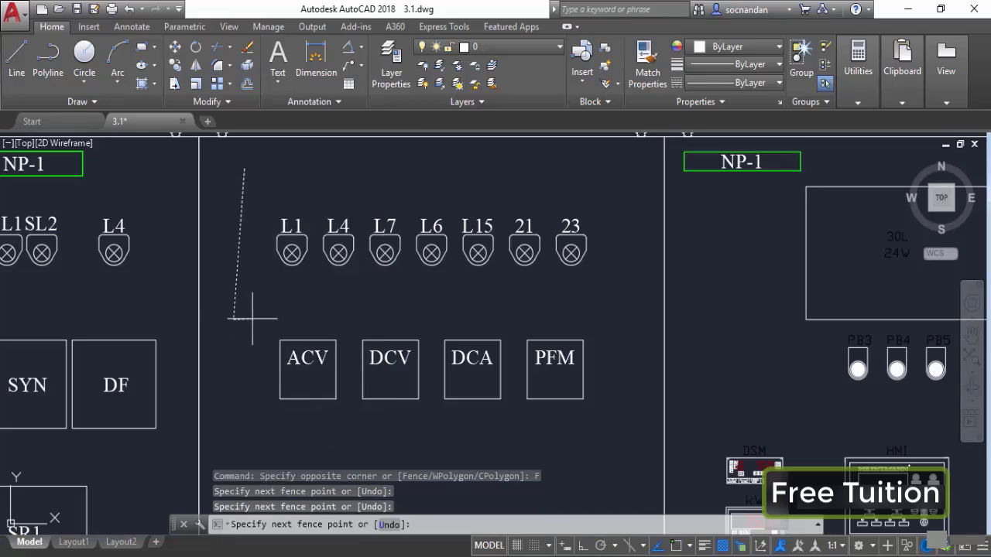
left_click(301, 305)
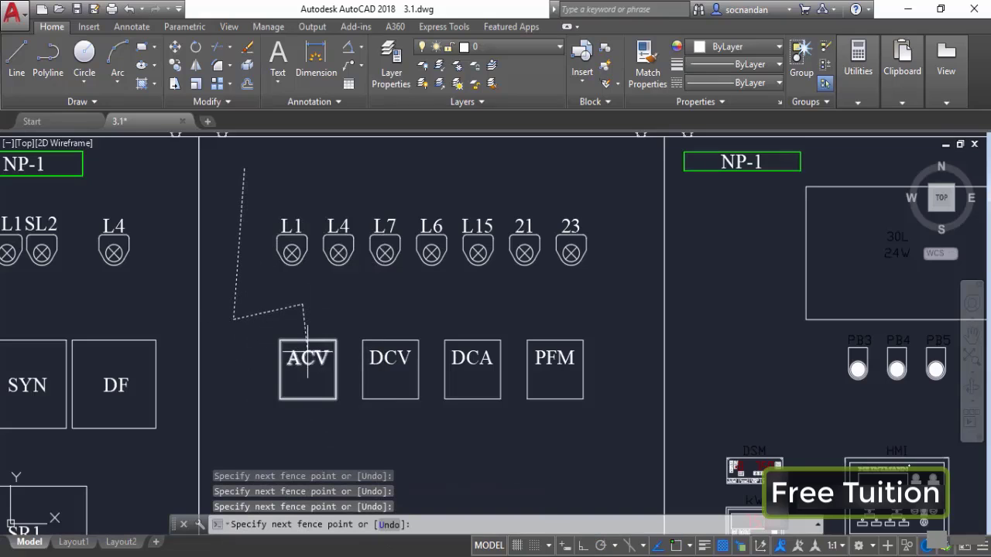
left_click(309, 385)
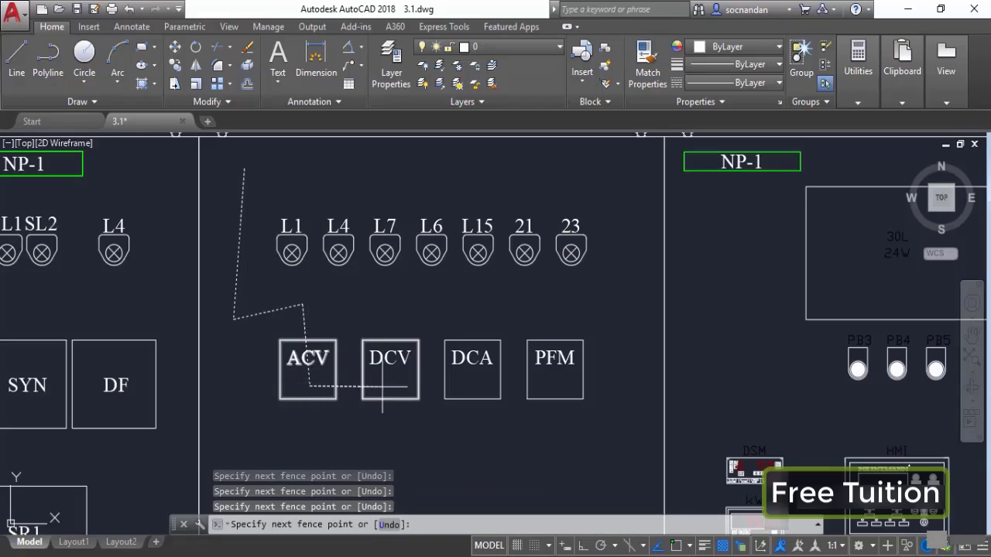
left_click(457, 464)
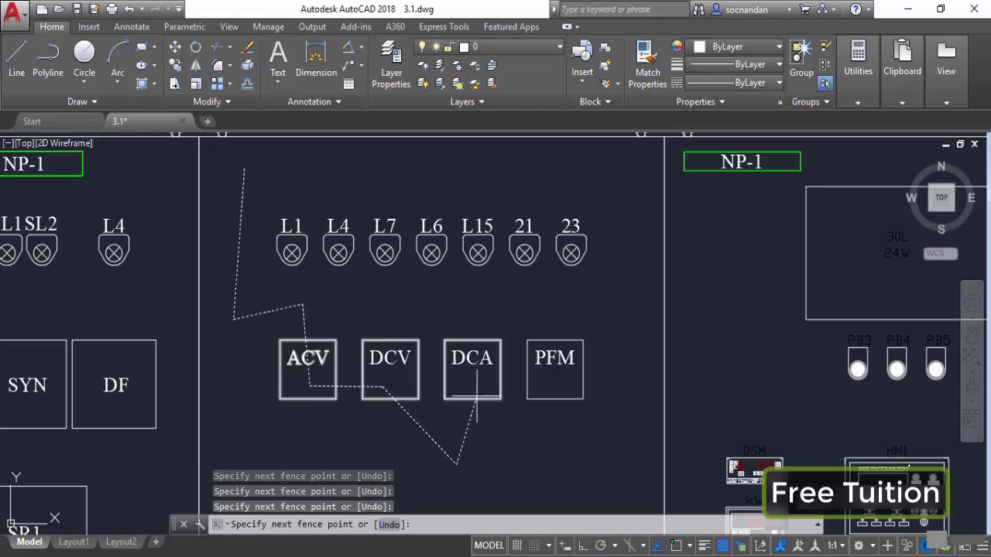
left_click(480, 390)
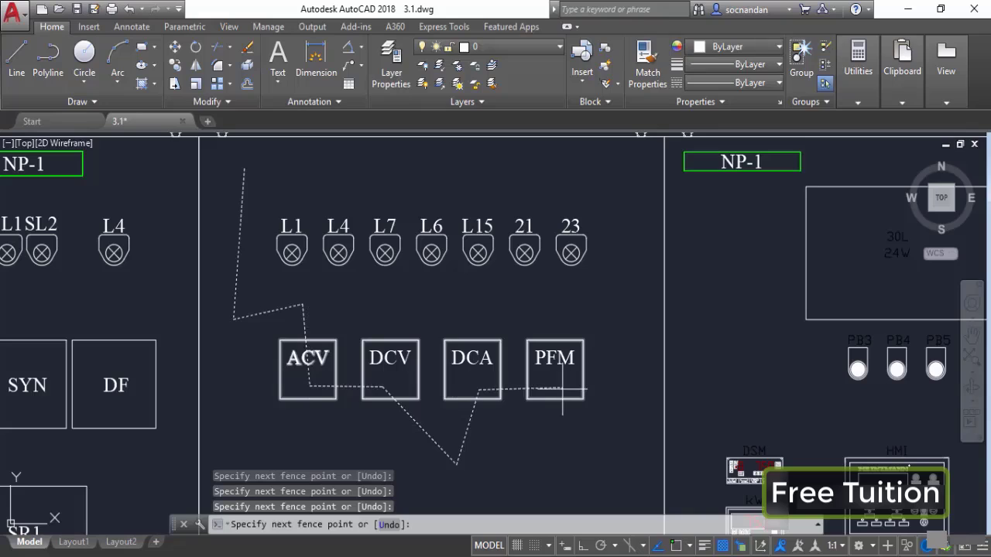
left_click(562, 390)
key("Return")
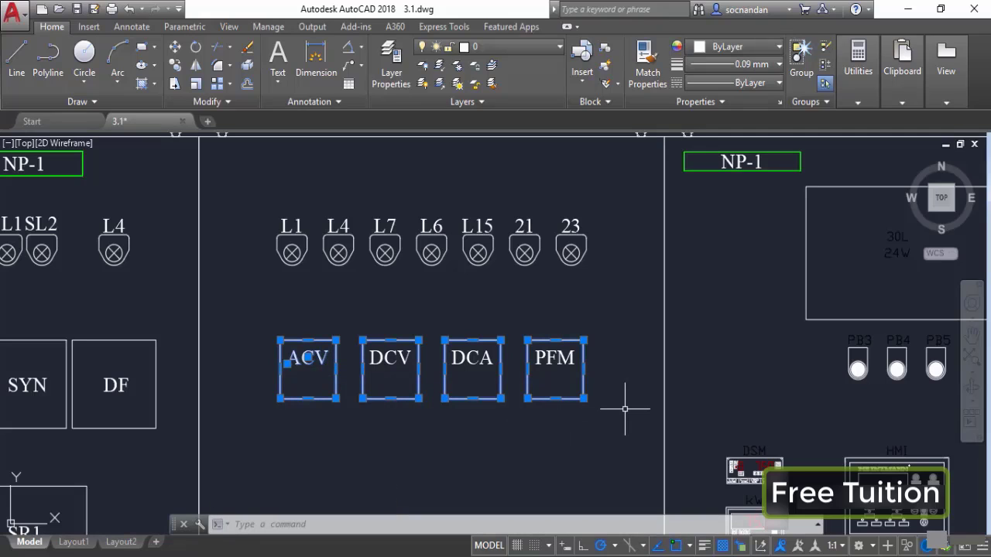
key("Escape")
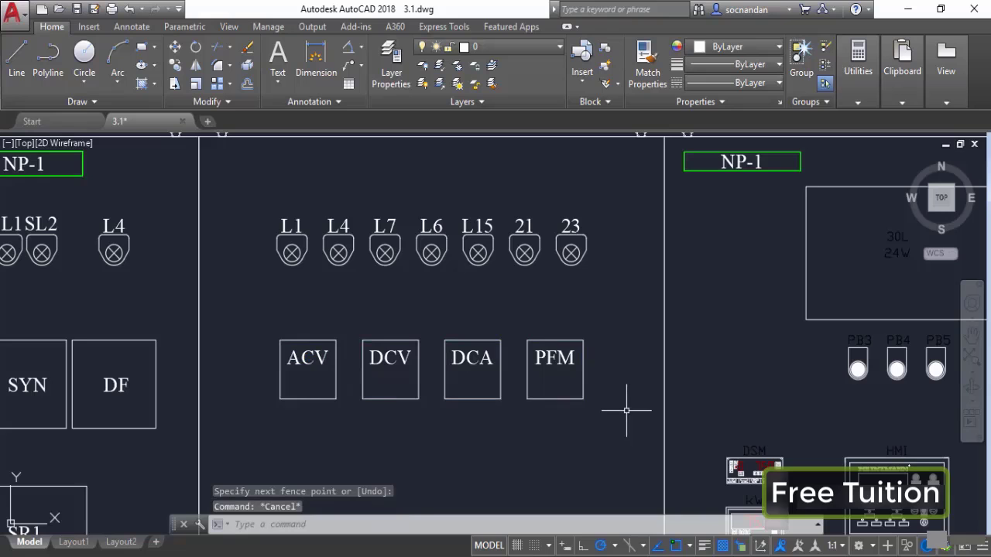
Select the components and panel borders from RTCC back to ECP-1 with one crossing window, starting beyond RTCC and ending above ECP-1's SW1 switch.
scroll(626, 410, "down", 4)
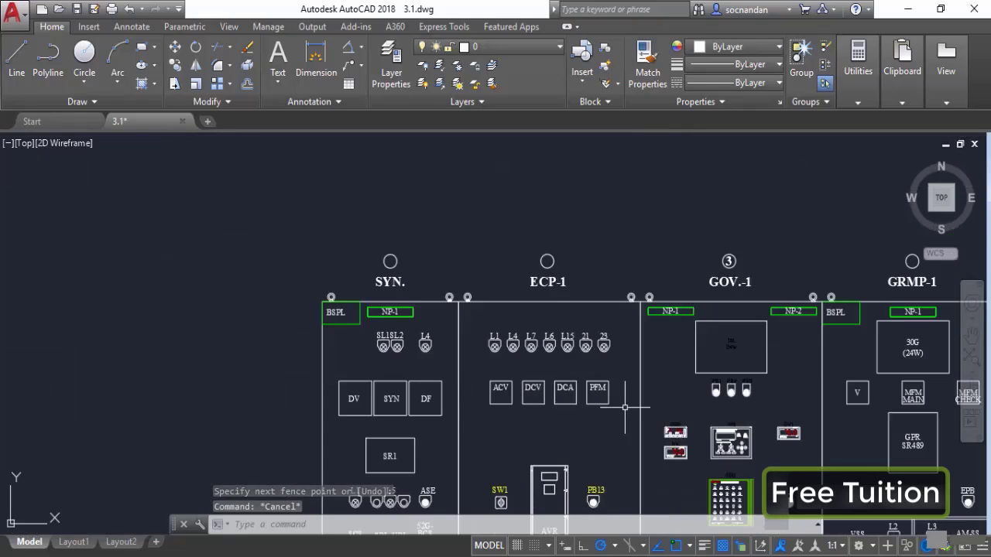
mouse_move(626, 405)
middle_mouse_down()
mouse_move(481, 310)
mouse_move(200, 294)
middle_mouse_up()
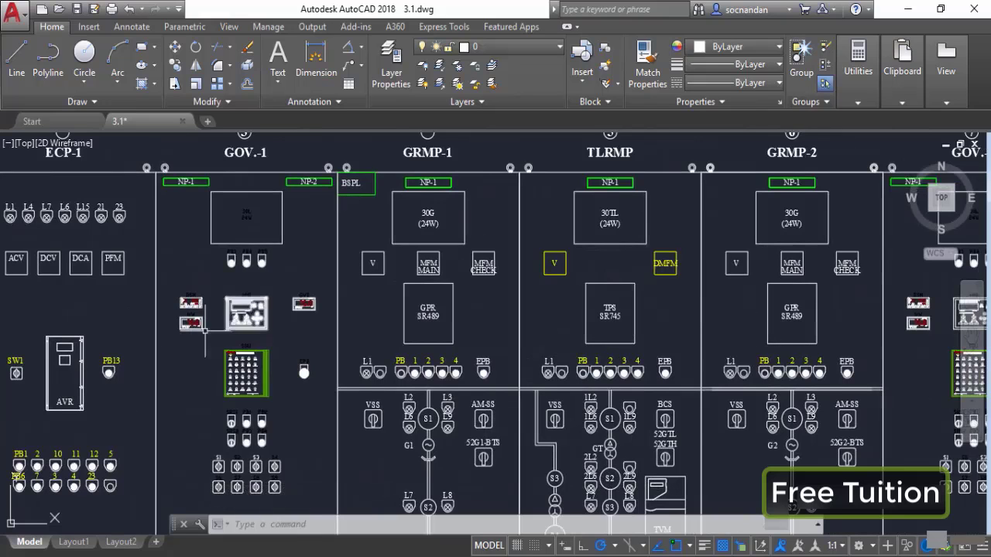
middle_click_drag(697, 351, 289, 328)
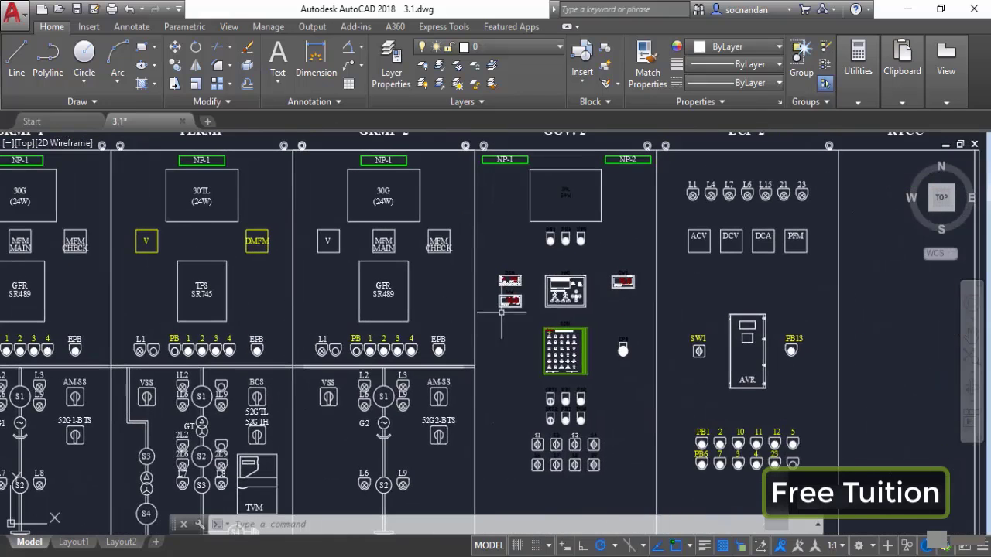
scroll(741, 402, "up", 2)
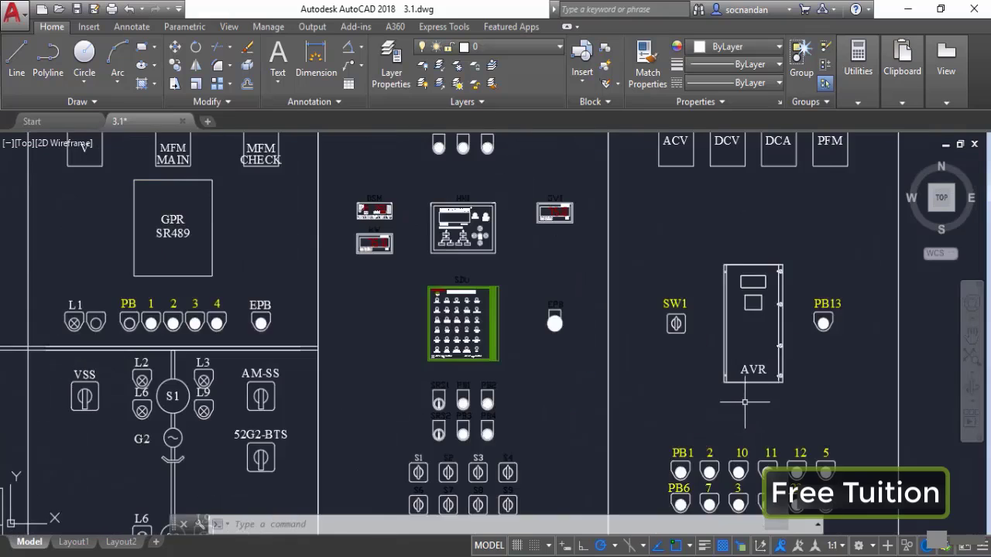
middle_click_drag(741, 402, 499, 270)
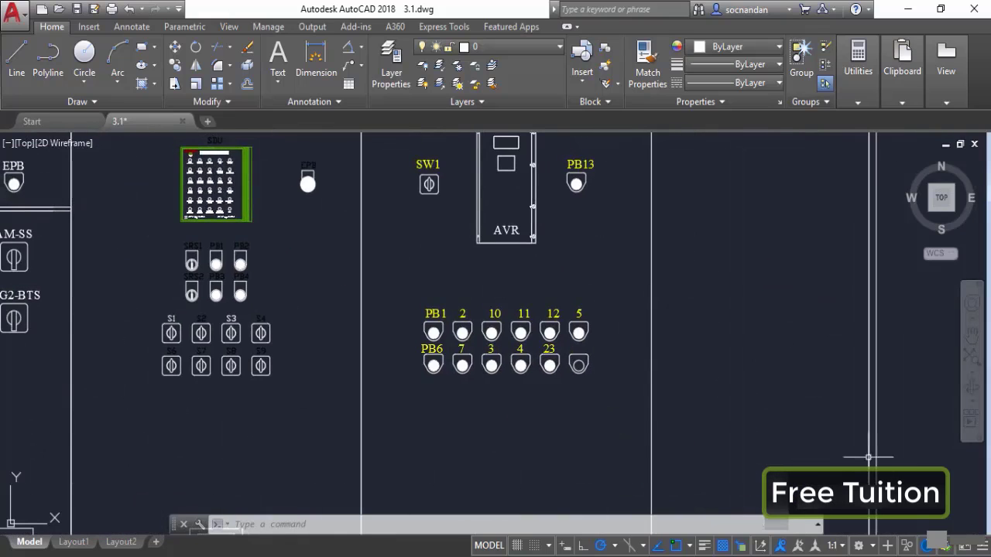
left_click(916, 505)
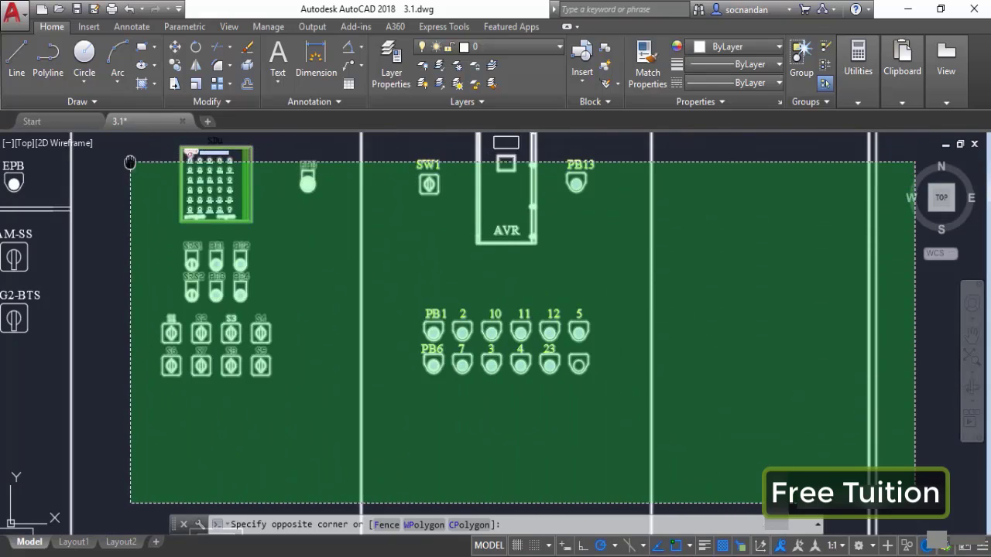
middle_click_drag(129, 162, 270, 228)
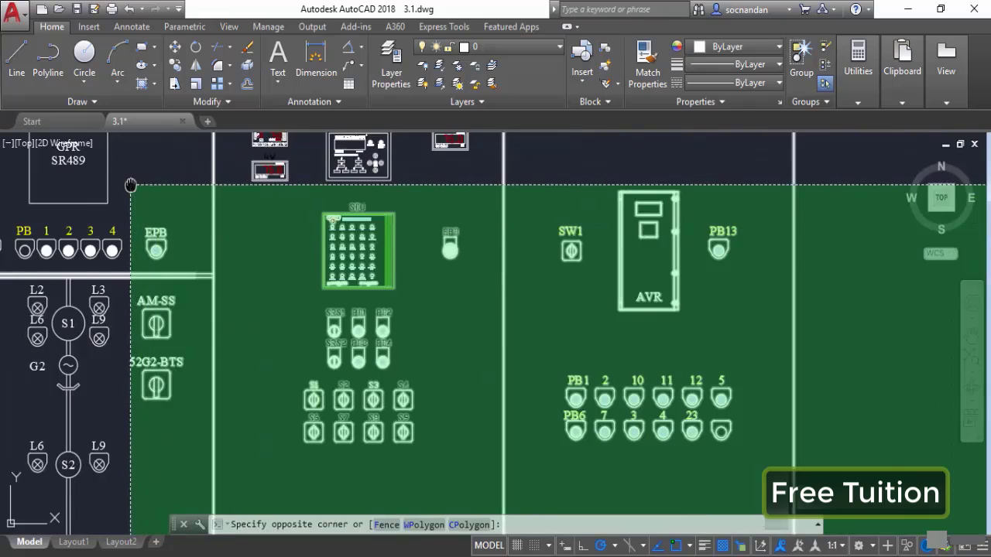
middle_click_drag(128, 192, 194, 206)
middle_click_drag(113, 196, 398, 217)
middle_click_drag(108, 164, 457, 147)
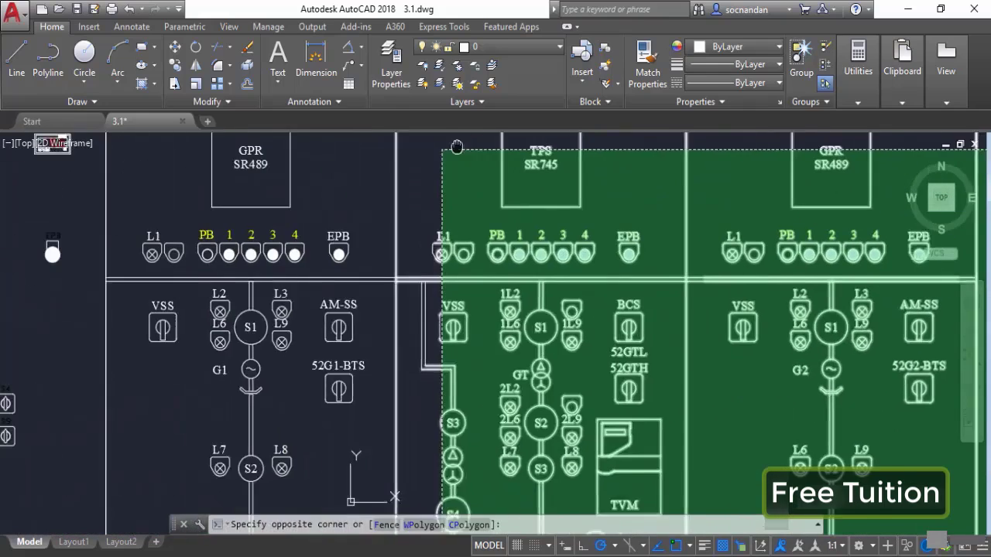
middle_click_drag(158, 161, 465, 158)
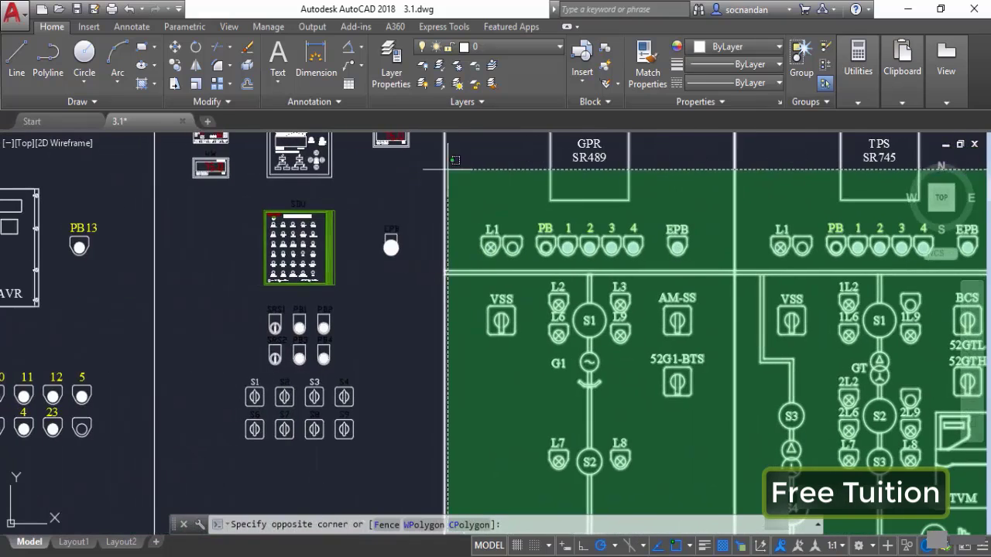
middle_click_drag(98, 182, 383, 149)
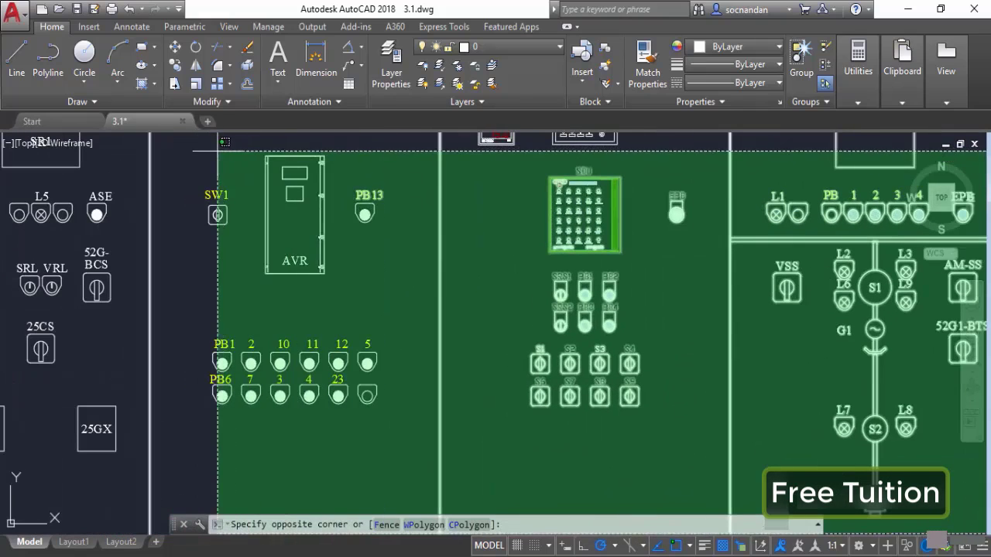
left_click(179, 154)
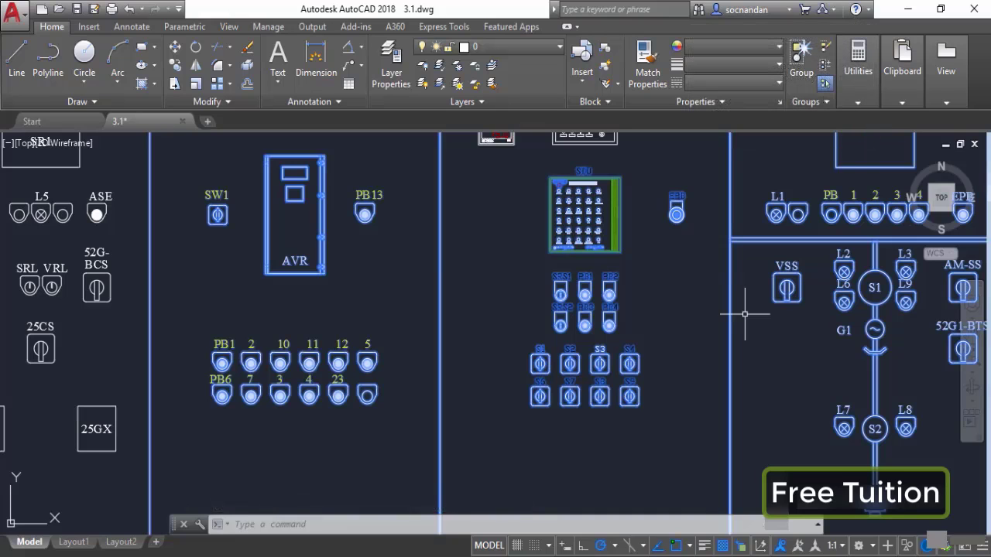
Review which objects are selected across the whole row of panels, and clear the selection.
mouse_move(819, 351)
middle_mouse_down()
mouse_move(182, 303)
mouse_move(3, 305)
mouse_move(0, 326)
middle_mouse_up()
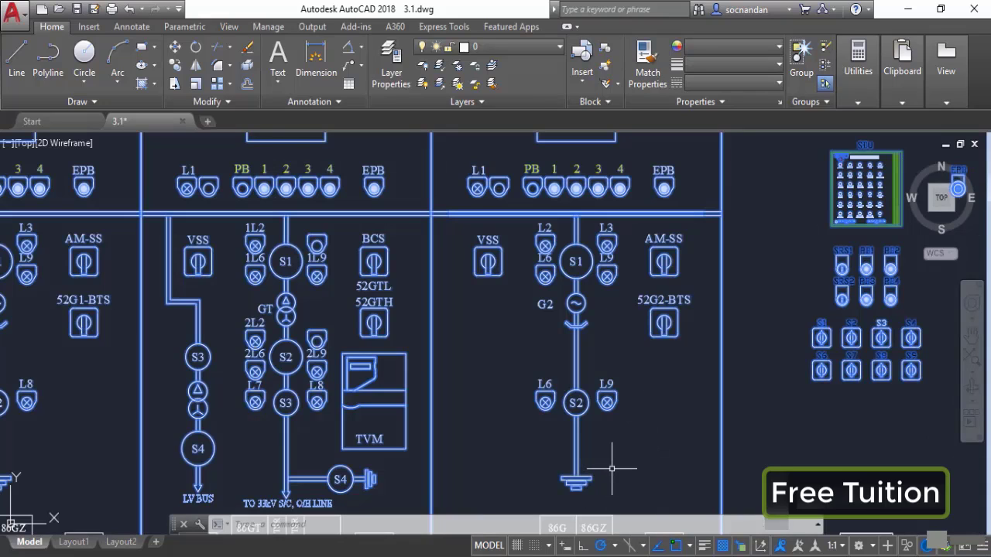
scroll(612, 468, "down", 8)
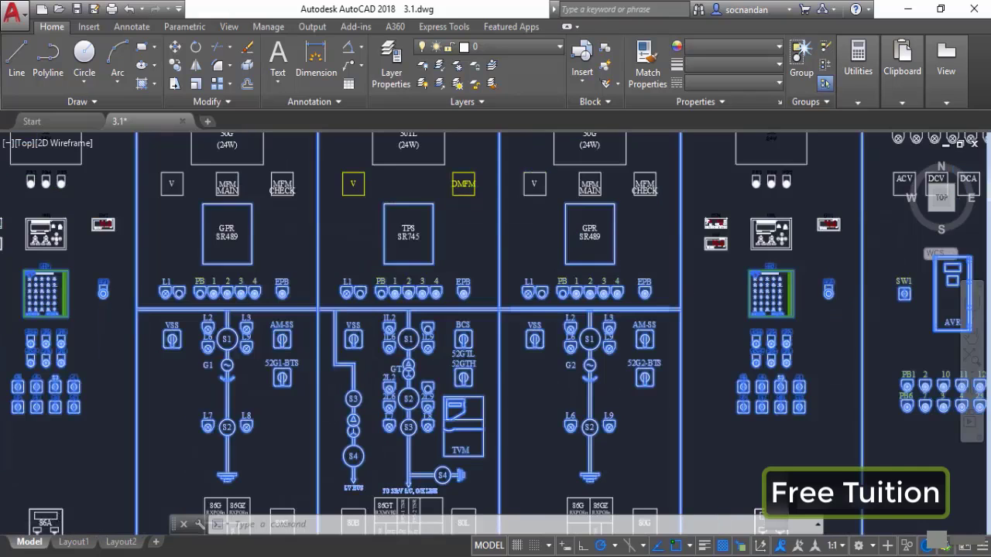
middle_click_drag(604, 496, 560, 381)
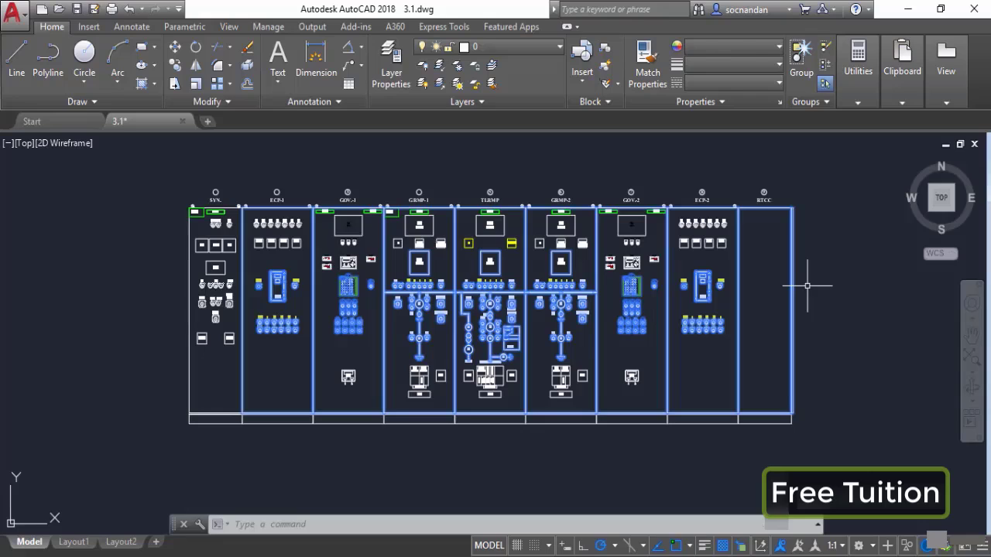
key("Escape")
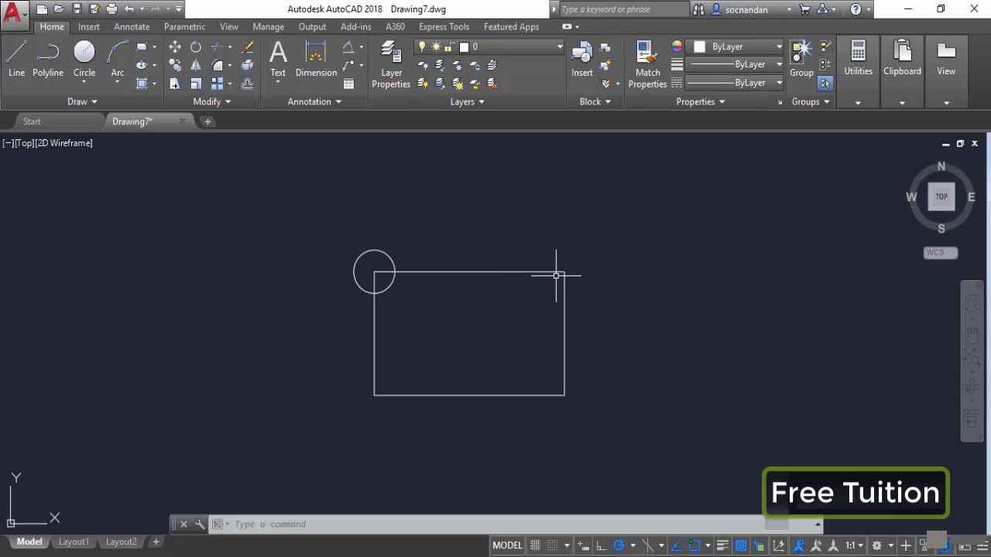
Move the circle by its centre from the rectangle's upper-left corner to its upper-right corner.
left_click(175, 50)
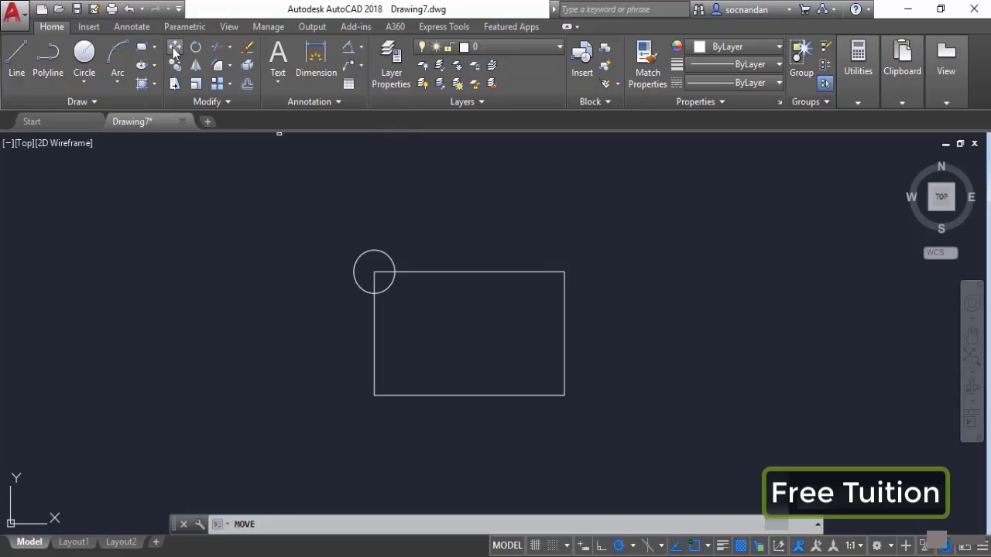
left_click(367, 252)
key("Return")
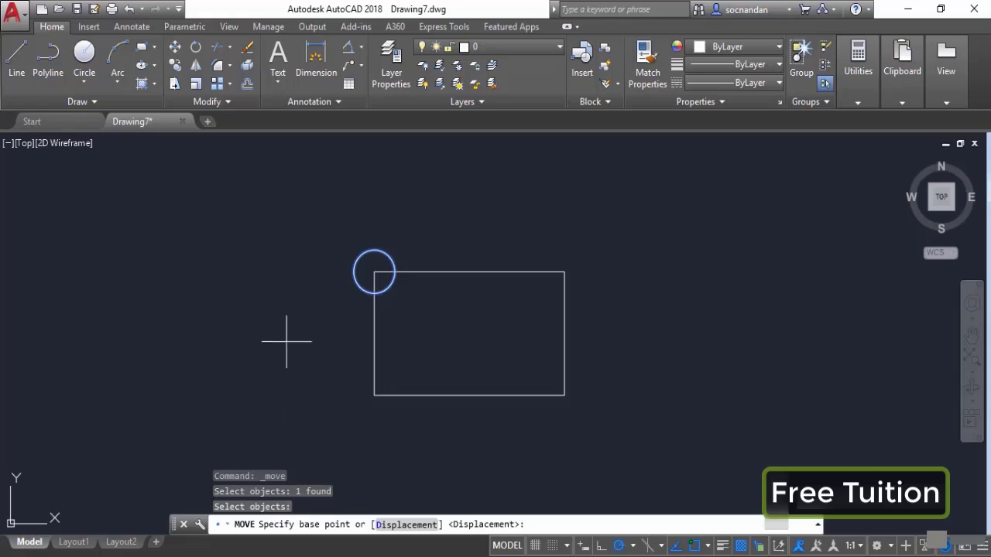
left_click(374, 272)
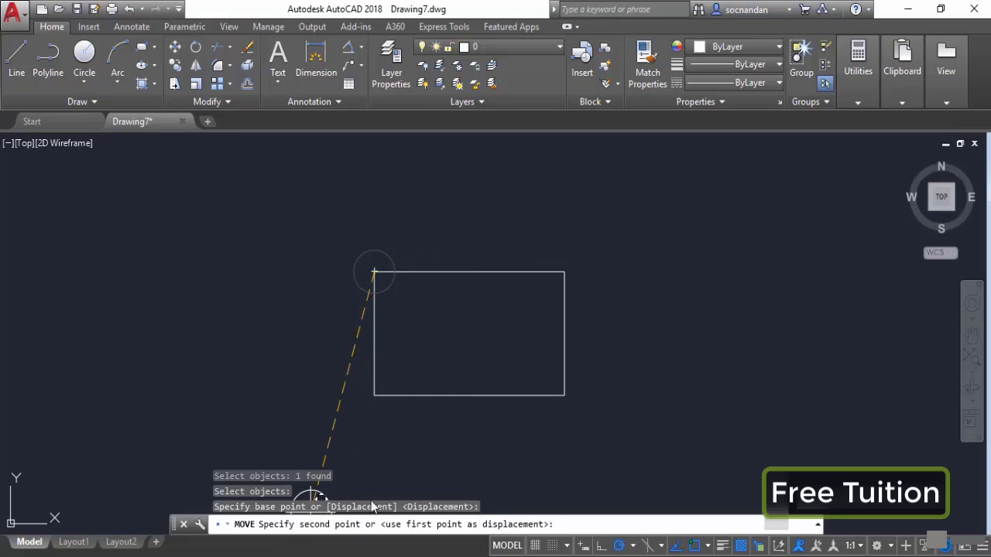
left_click(564, 271)
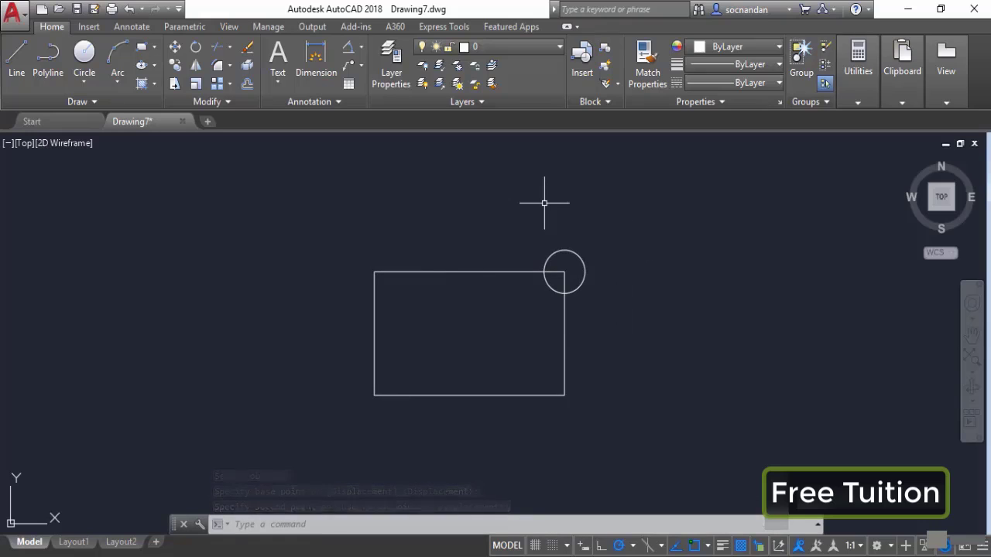
Copy the circle by its centre from the rectangle's upper-right corner to the other three corners.
left_click(175, 69)
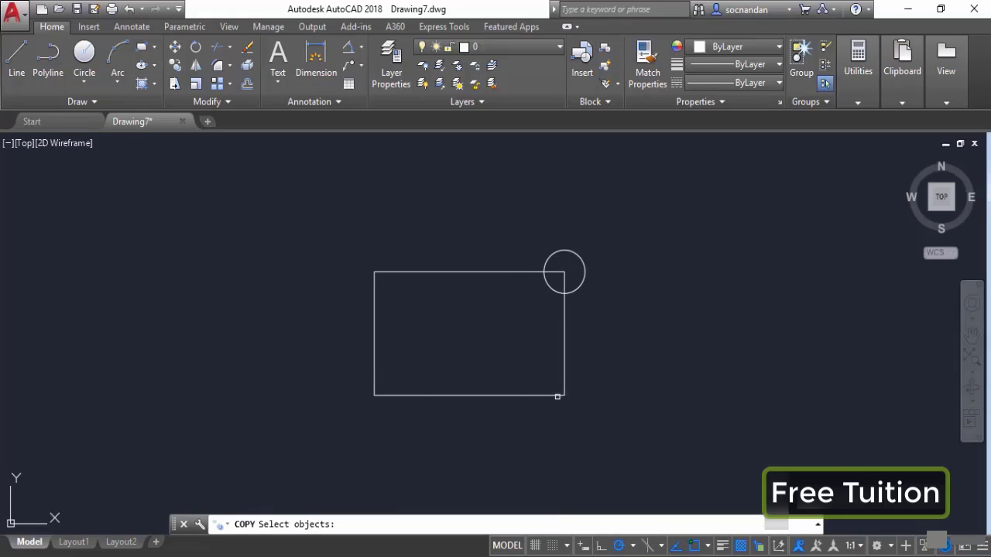
left_click(577, 290)
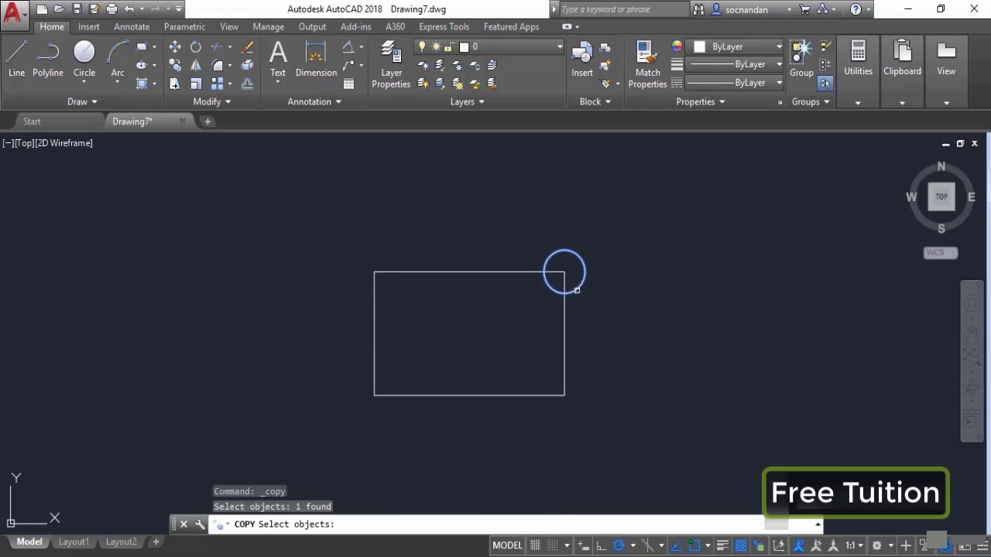
key("Return")
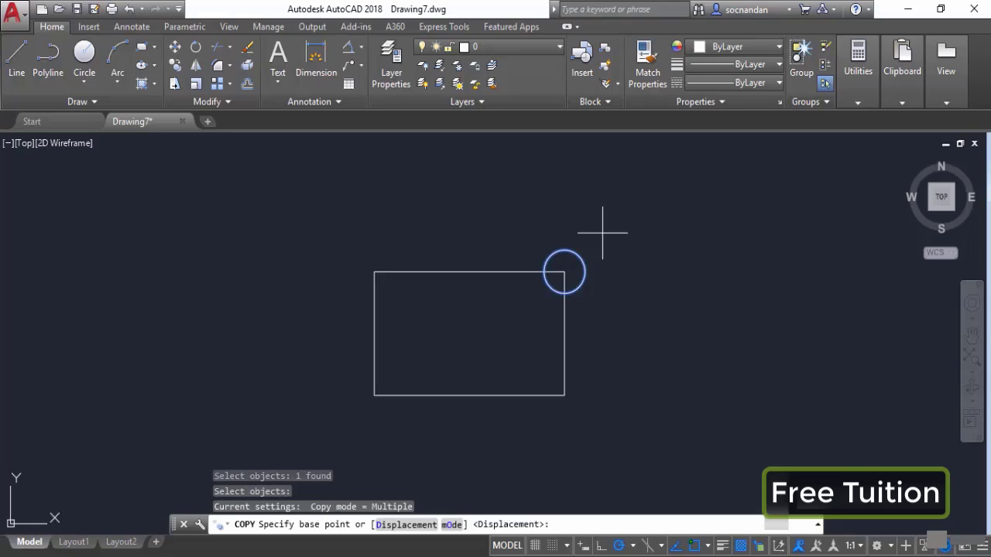
left_click(565, 271)
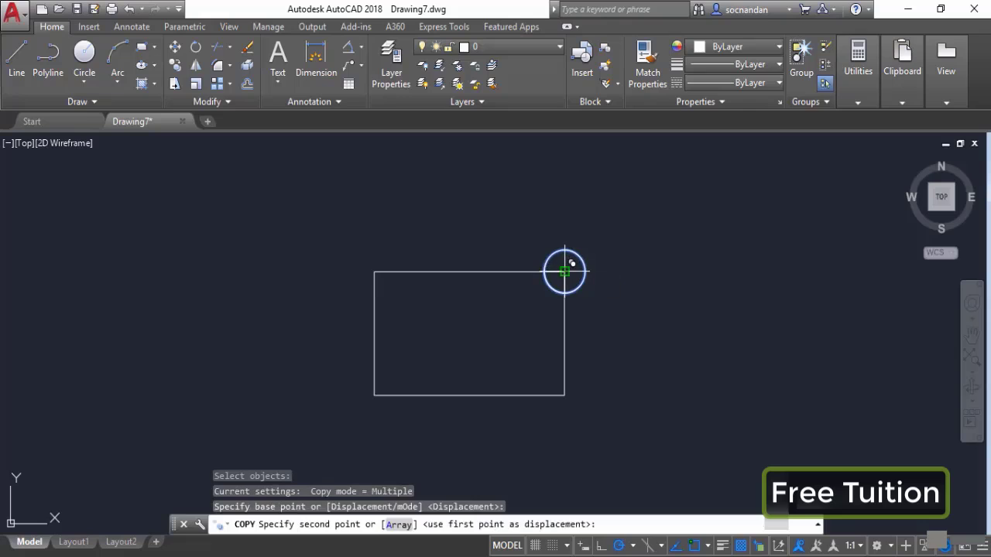
left_click(375, 271)
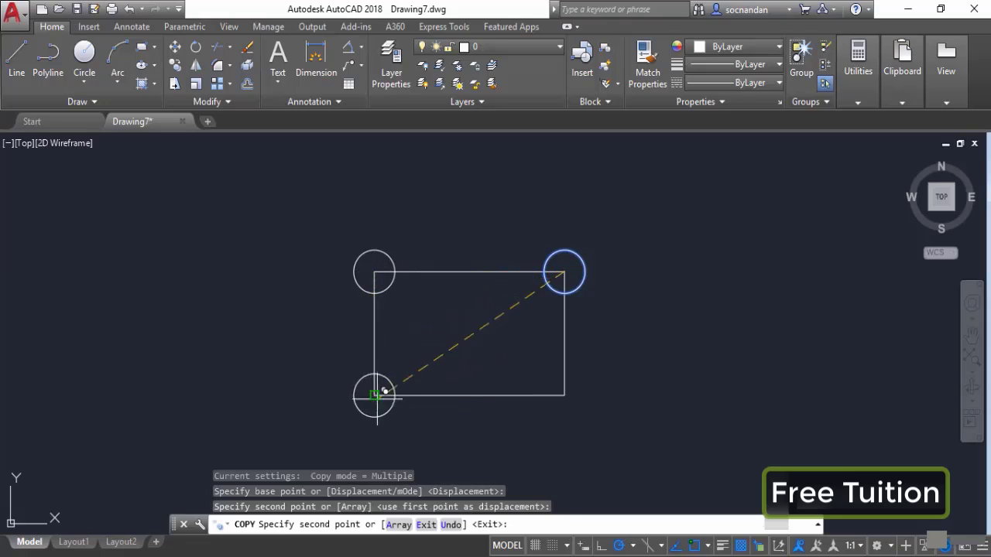
left_click(375, 395)
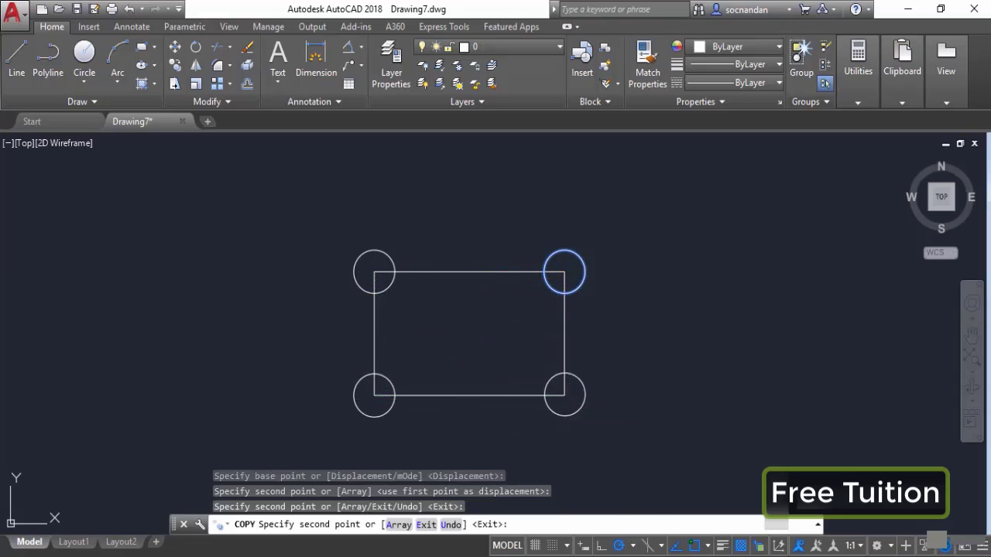
left_click(564, 395)
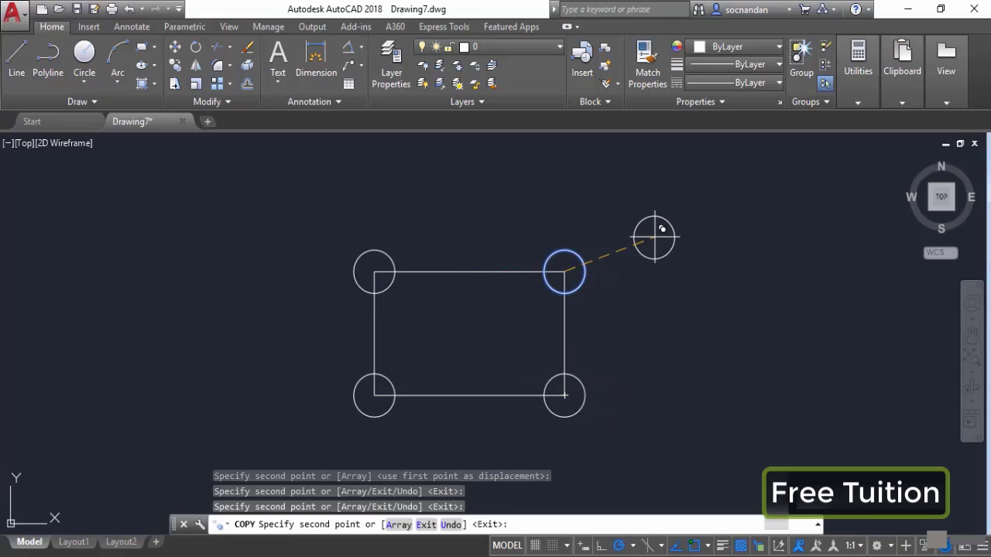
Finish copying and erase the rectangle together with its four corner circles, using a crossing window.
key("Return")
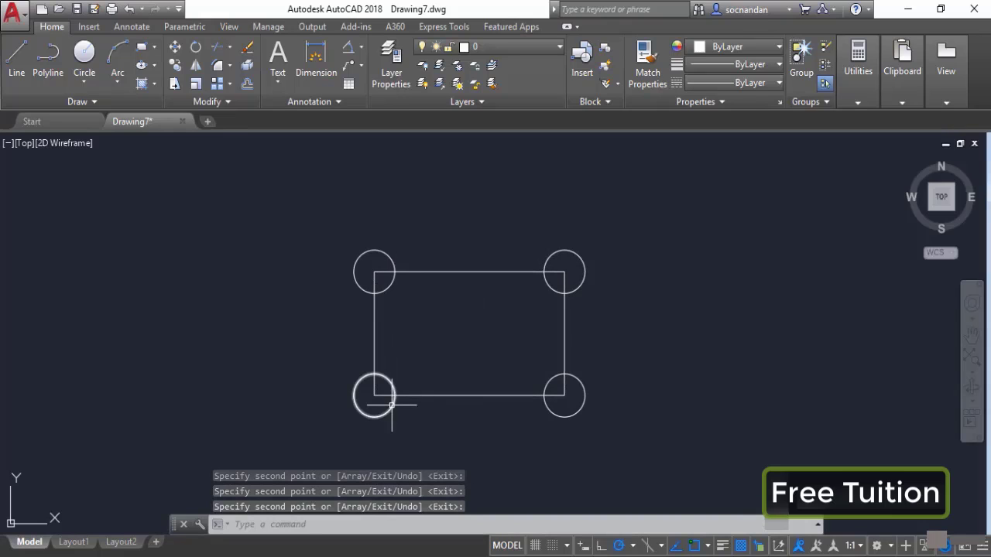
left_click(601, 432)
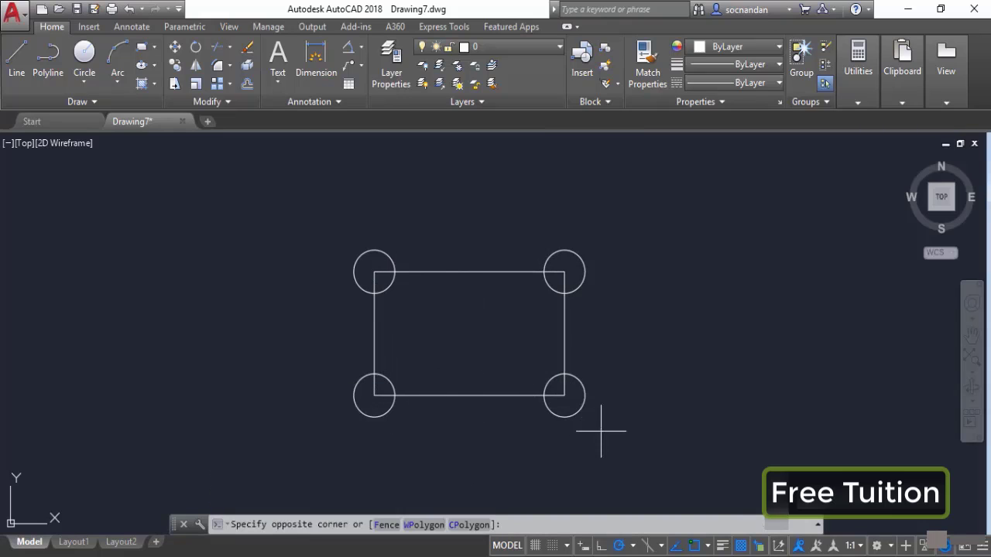
right_click(312, 248)
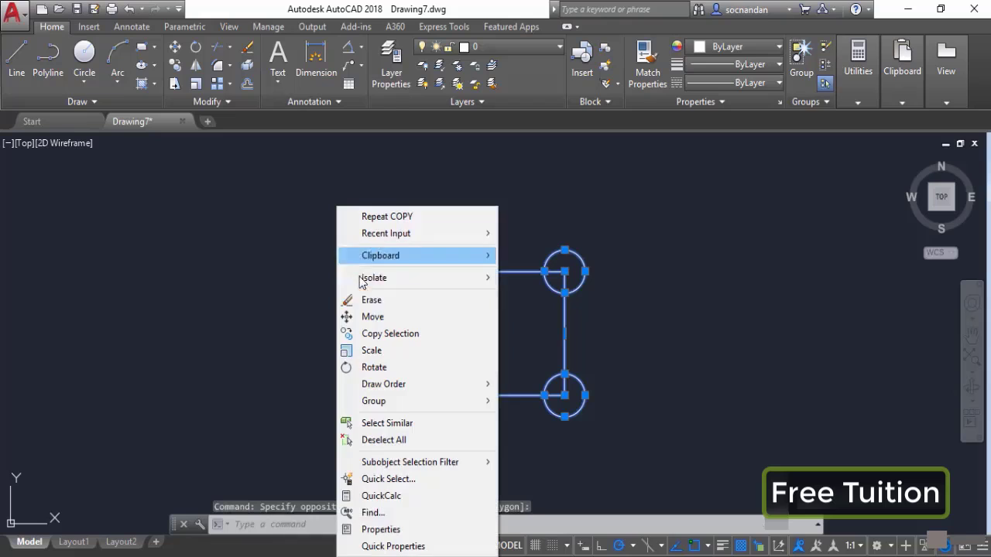
left_click(372, 298)
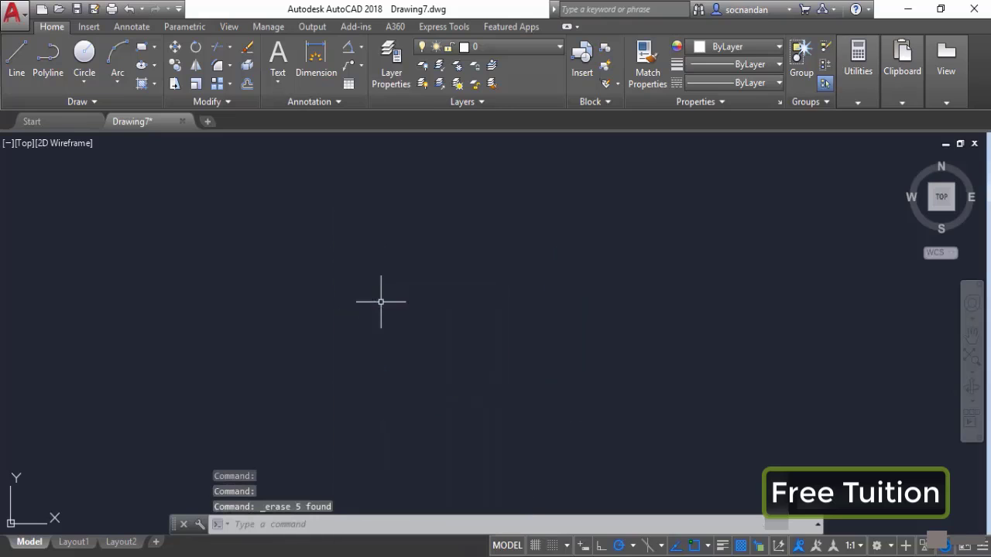
Draw a tall, narrow vertical rectangle in the left part of the empty drawing area.
left_click(142, 48)
left_click(269, 380)
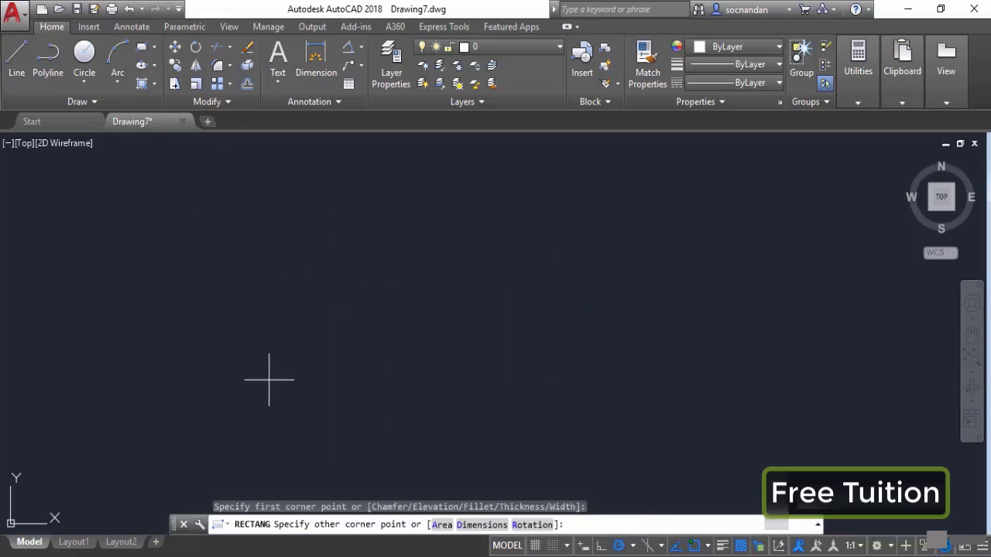
left_click(296, 242)
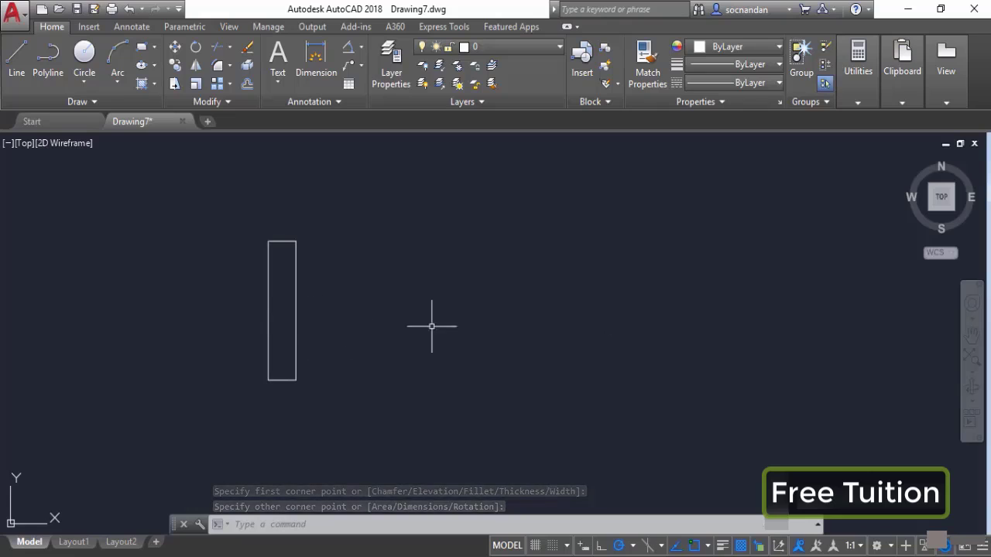
Copy the narrow rectangle by its lower-right corner as a 6-item array, using Fit to space the items horizontally to the right.
left_click(175, 66)
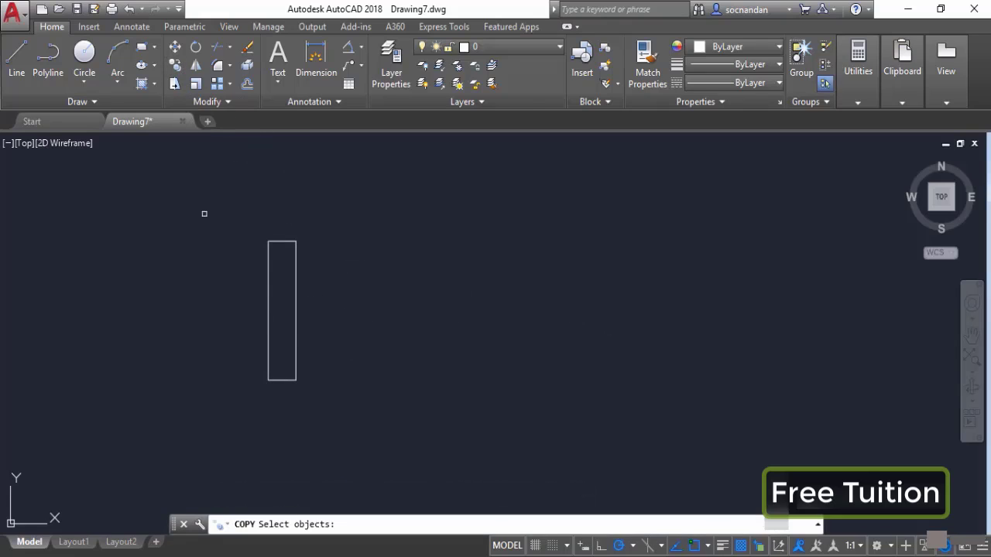
left_click(267, 309)
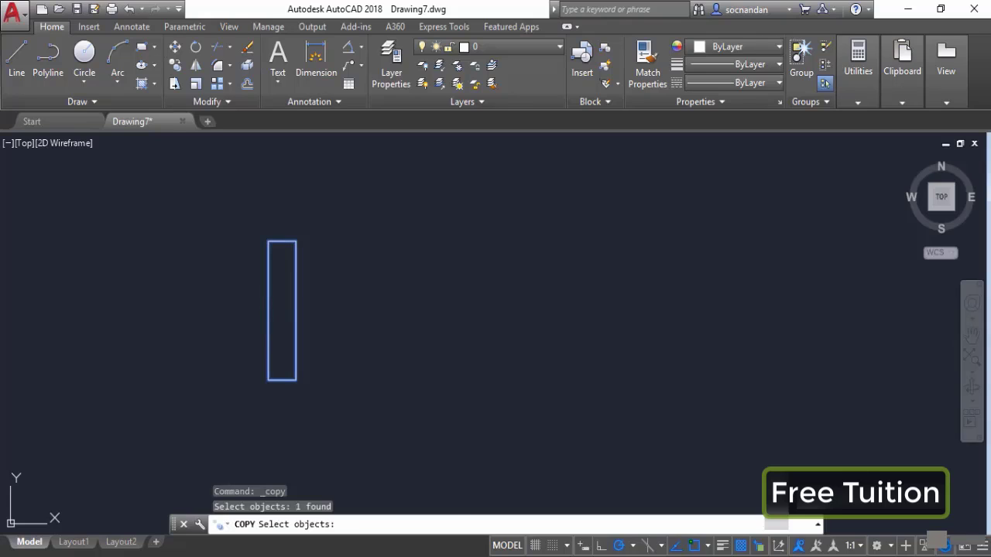
key("Return")
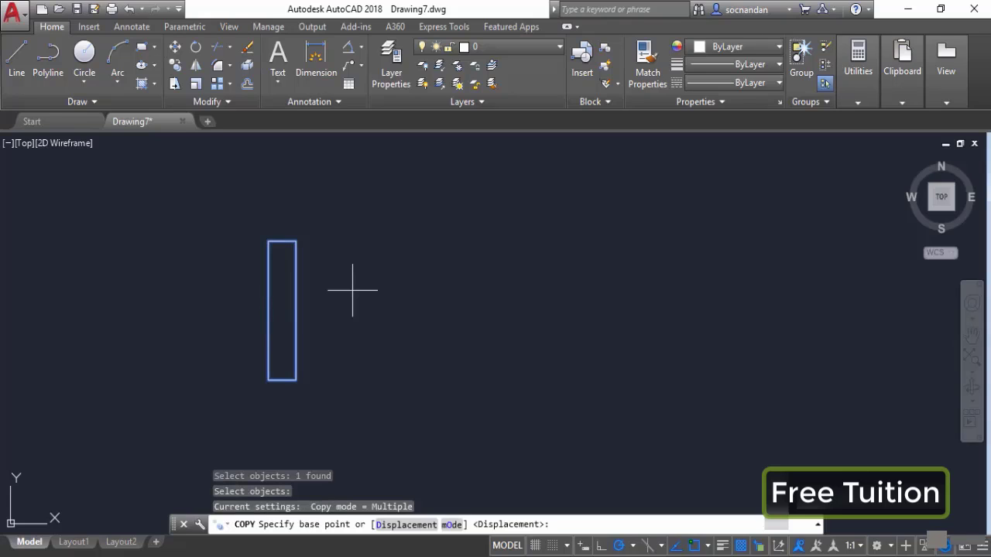
left_click(296, 379)
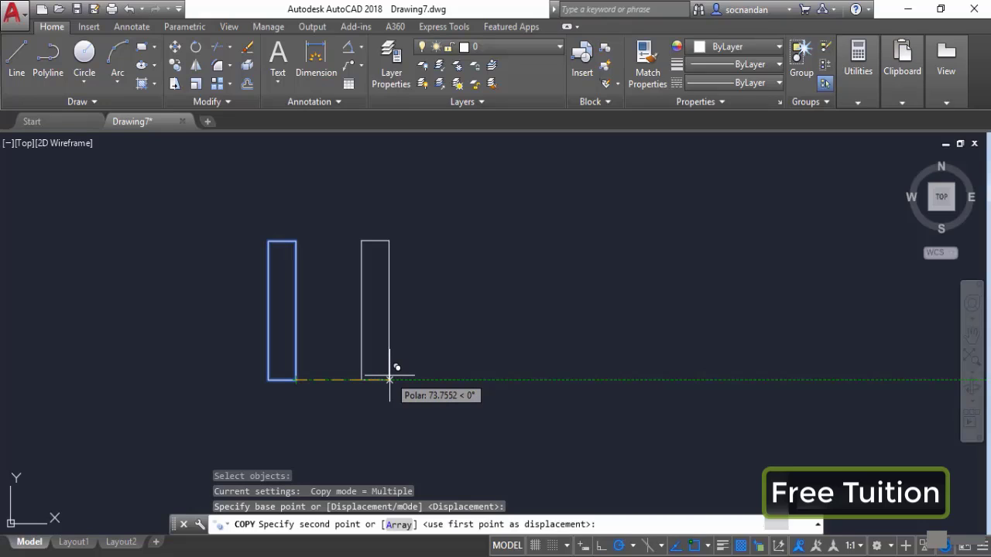
left_click(398, 526)
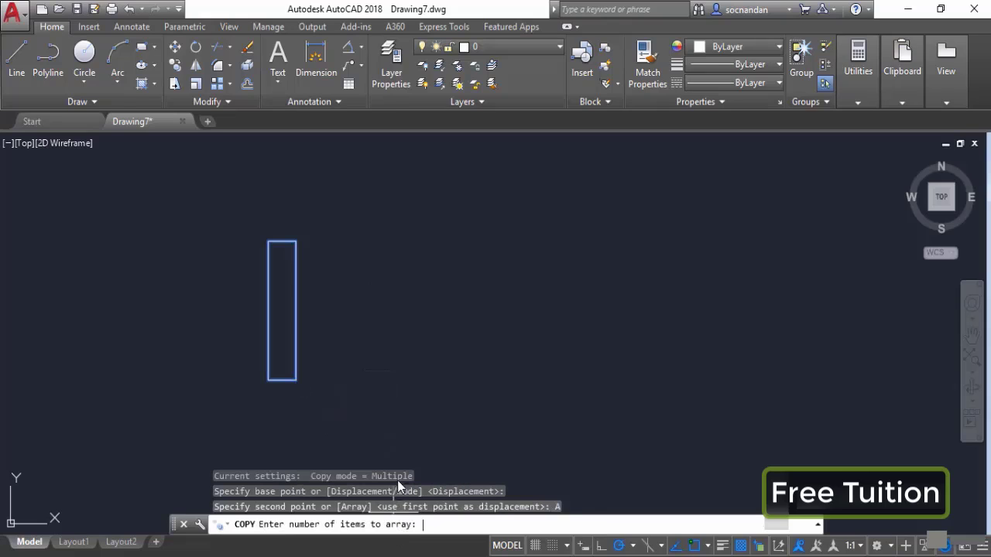
type("6")
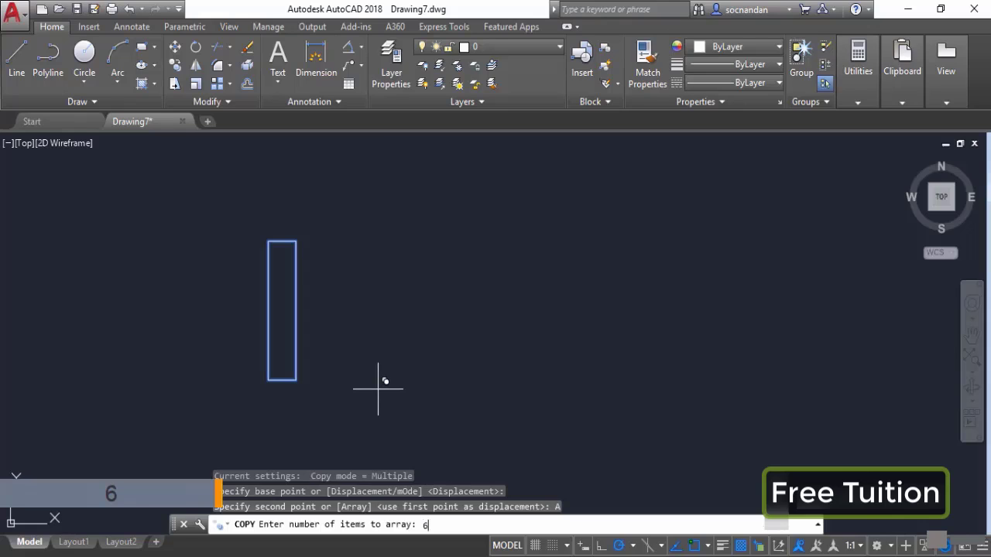
key("Return")
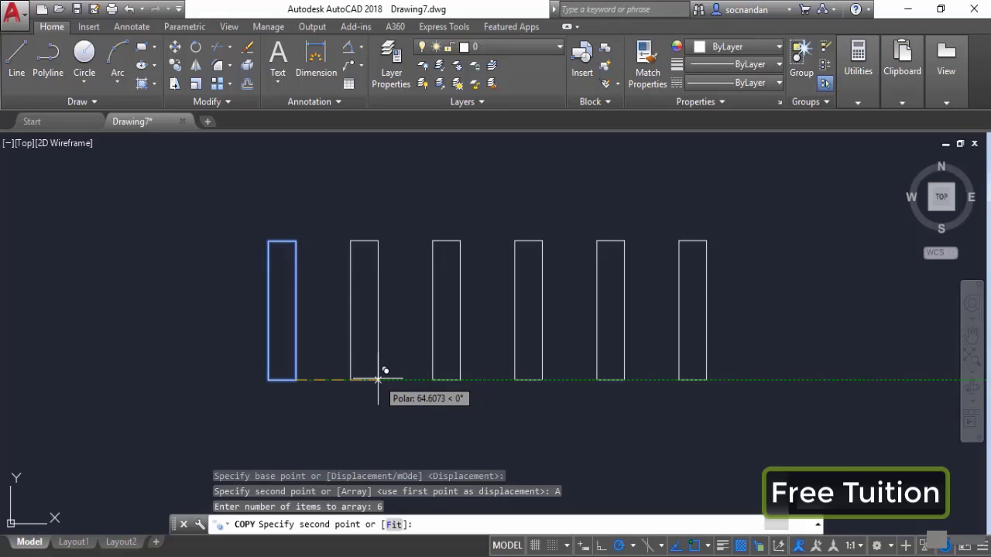
left_click(395, 525)
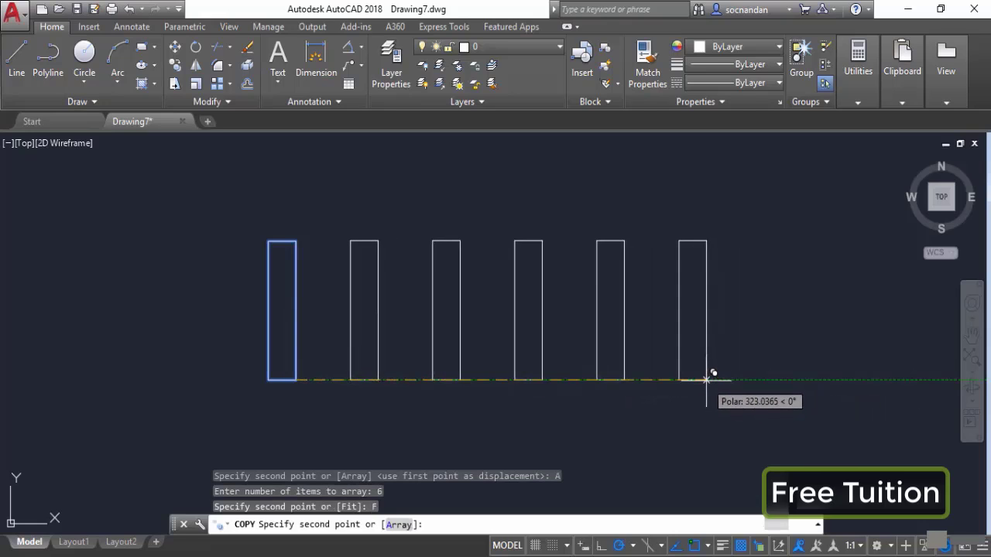
left_click(662, 380)
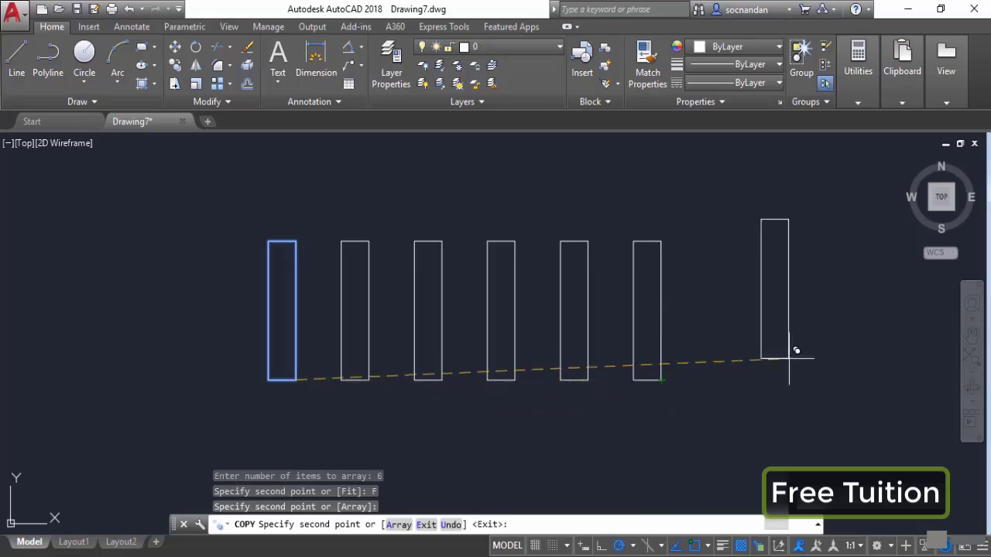
key("Return")
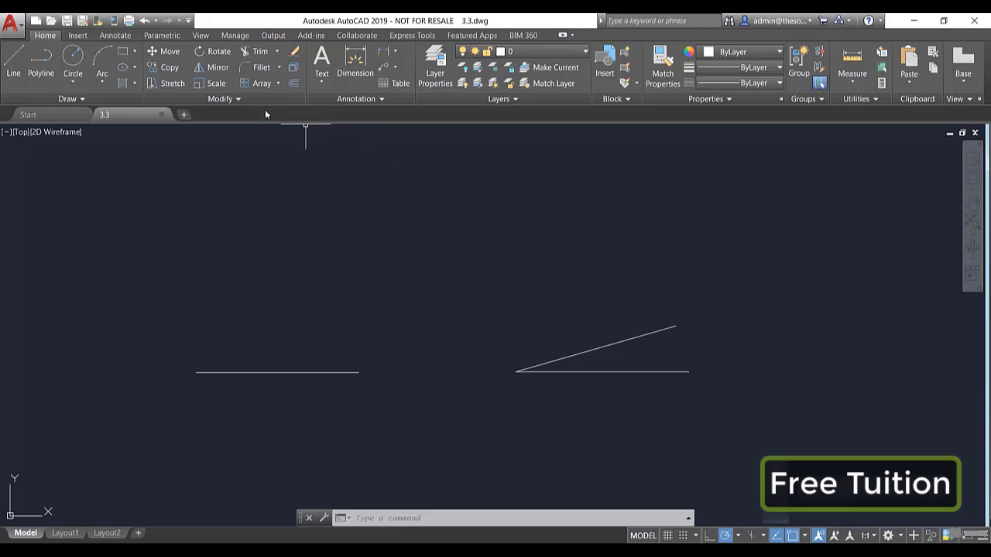
Rotate the single horizontal line in drawing 3.3 by 30 degrees about its left endpoint.
left_click(216, 53)
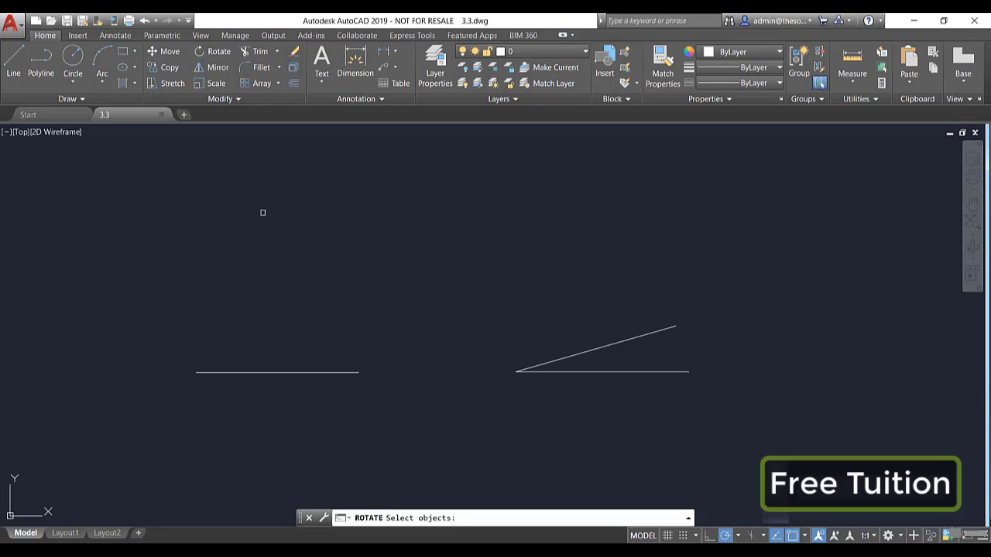
scroll(248, 376, "up", 3)
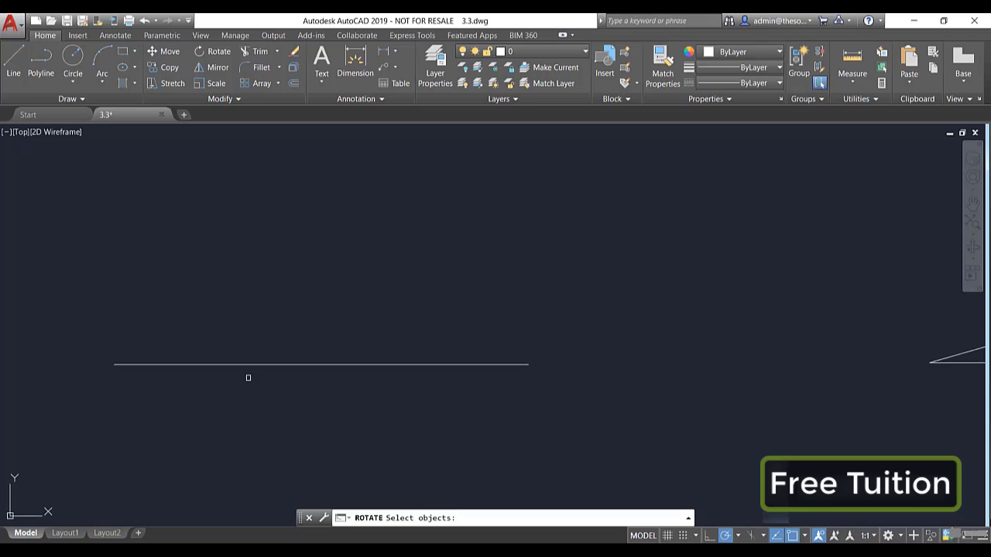
middle_click_drag(251, 374, 384, 332)
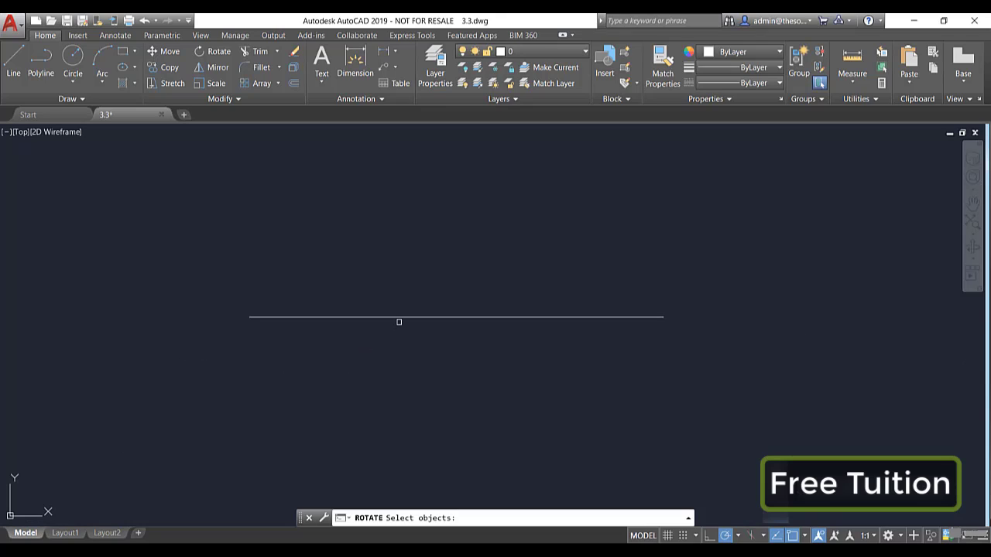
left_click(399, 317)
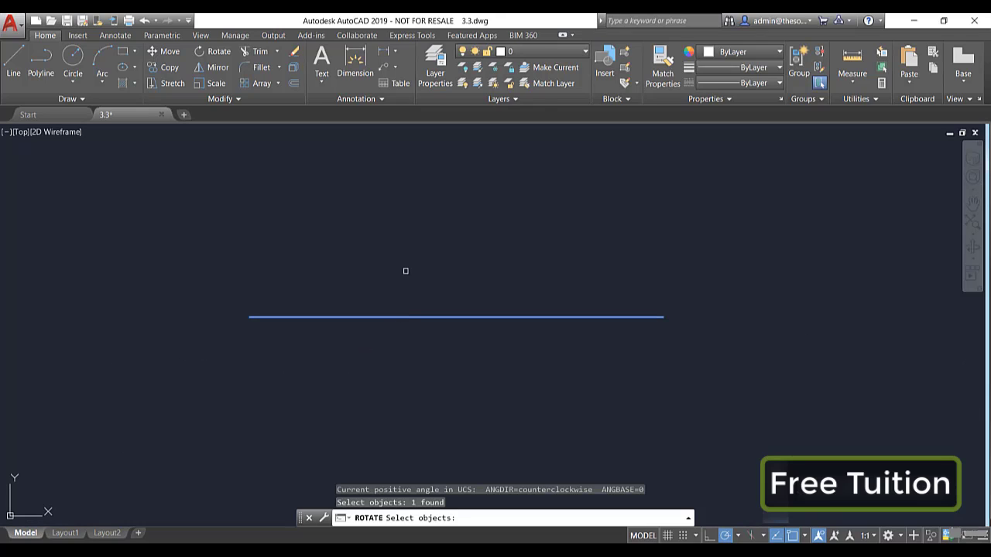
key("Return")
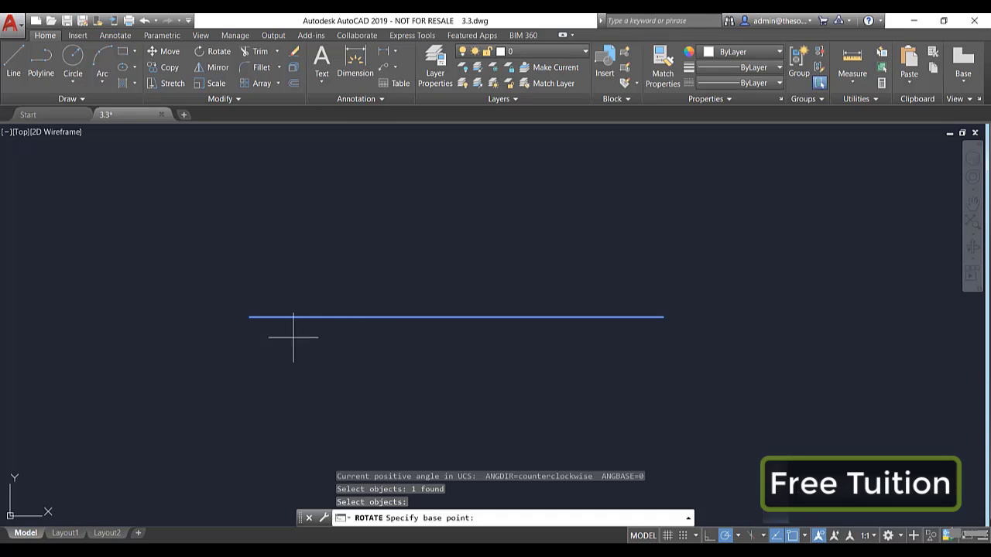
left_click(249, 317)
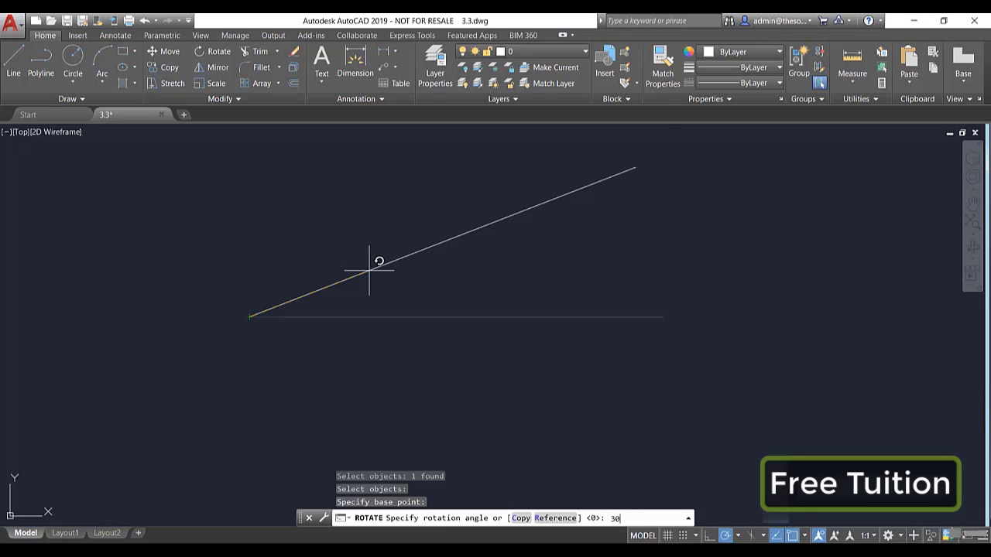
key("Return")
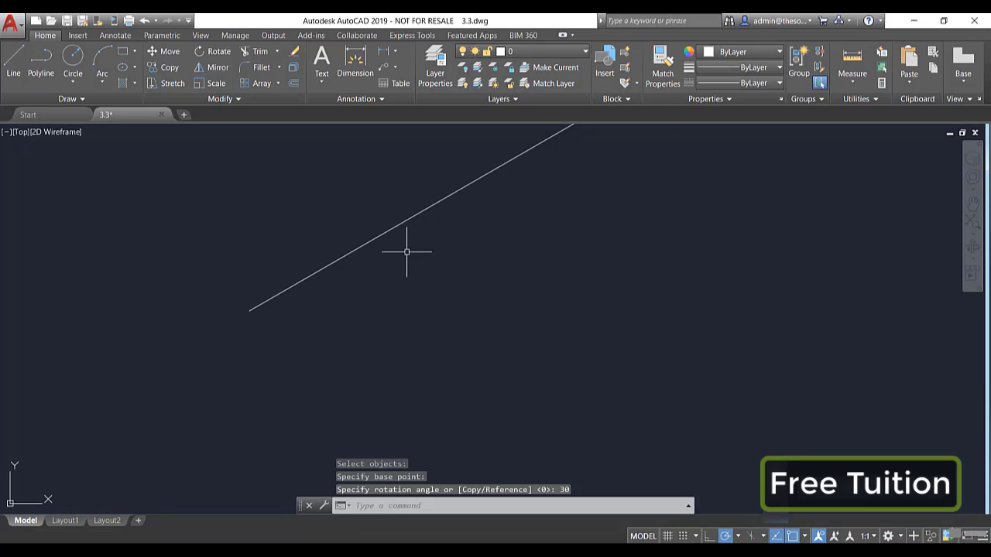
middle_click_drag(427, 250, 379, 319)
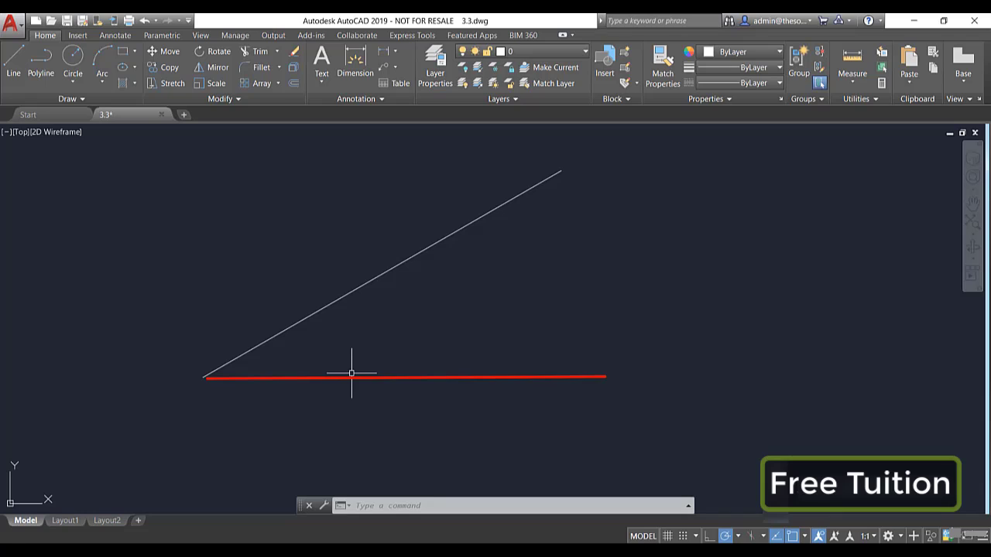
key("ctrl+z")
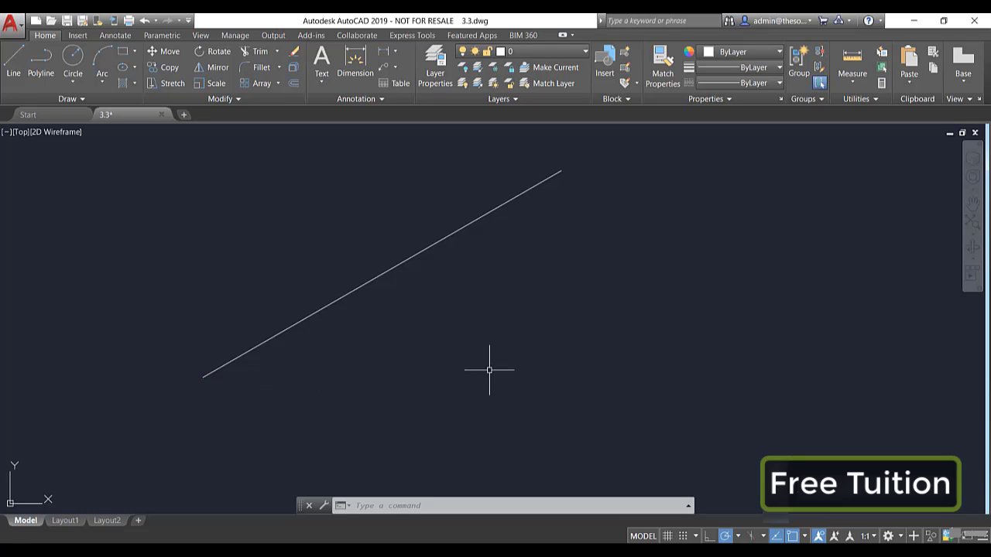
Dimension the angle between the inclined line and the horizontal line that share a left endpoint.
scroll(491, 370, "down", 2)
middle_click_drag(692, 367, 431, 369)
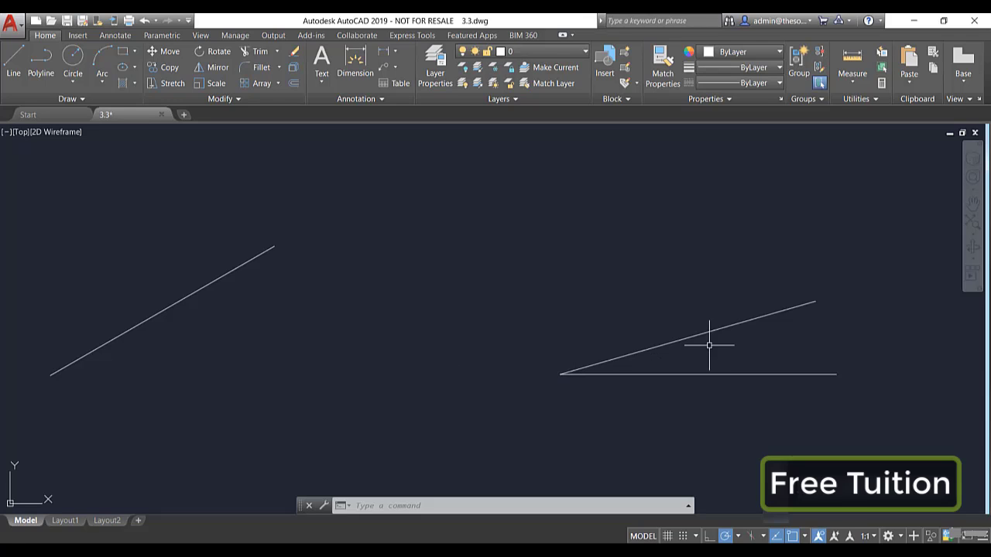
mouse_move(717, 328)
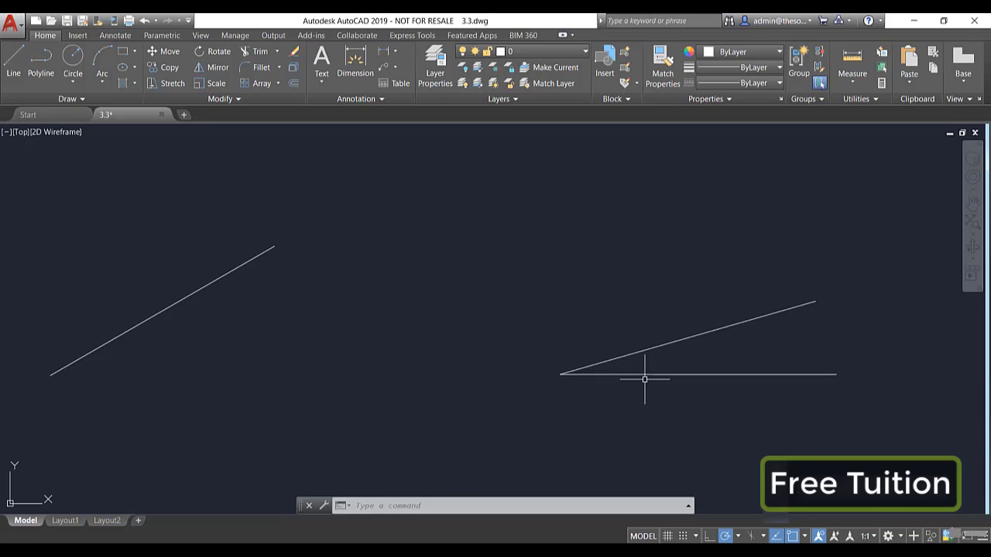
left_click(361, 60)
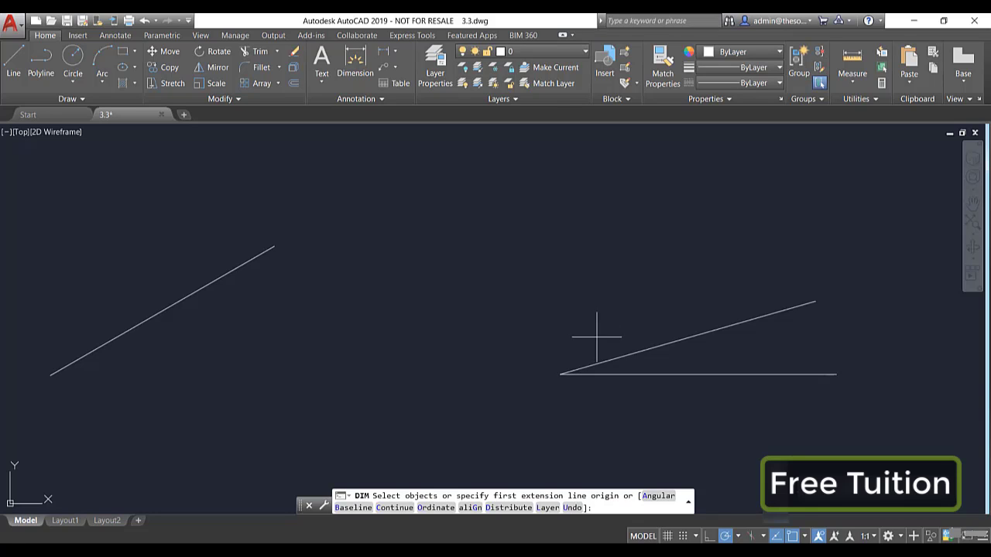
left_click(634, 353)
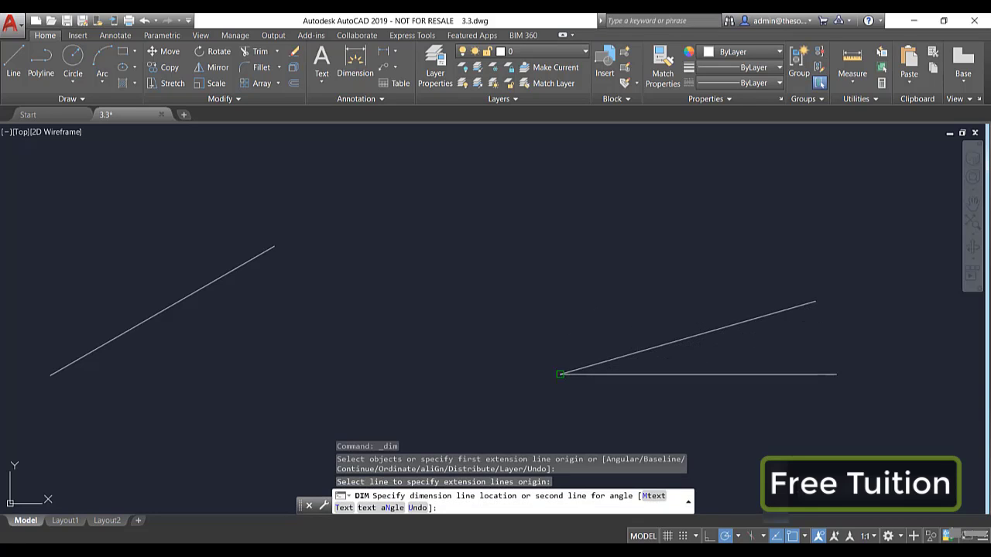
left_click(636, 374)
left_click(705, 353)
key("Return")
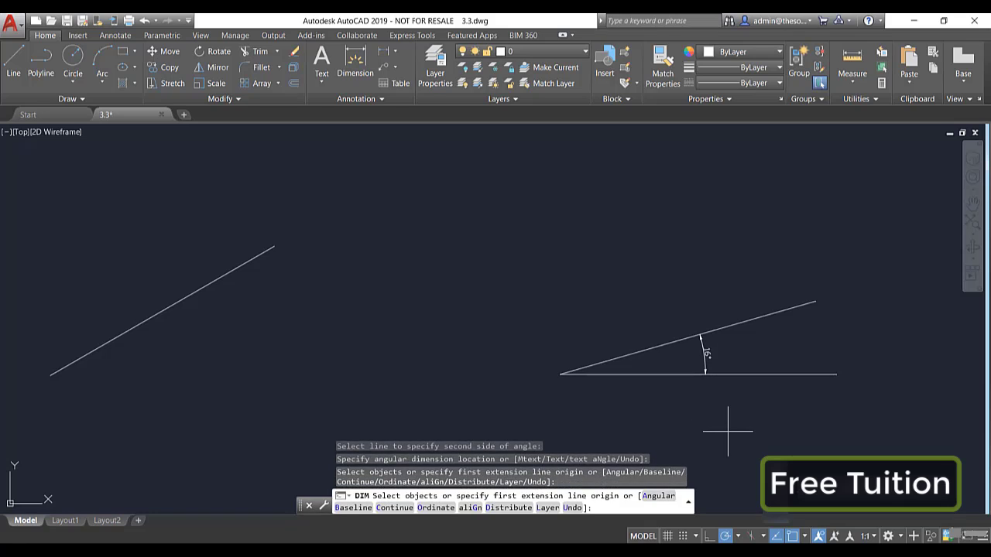
key("Return")
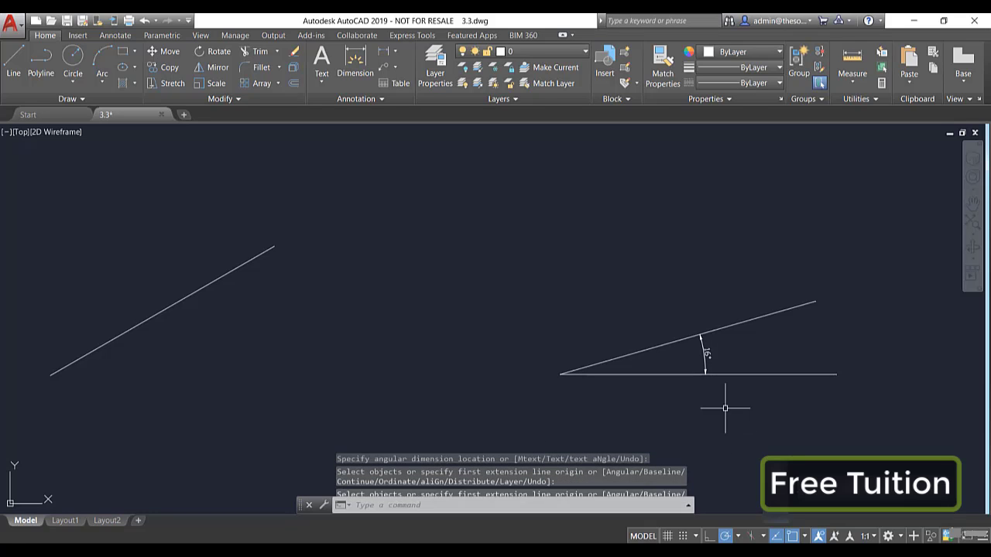
Erase the angular dimension between the inclined and horizontal lines.
left_click(705, 350)
right_click(670, 296)
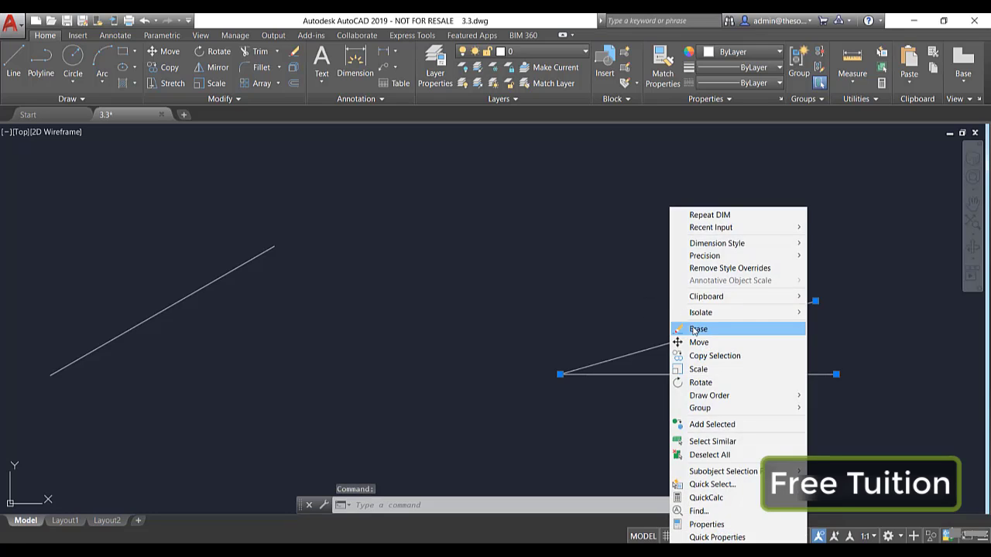
left_click(695, 328)
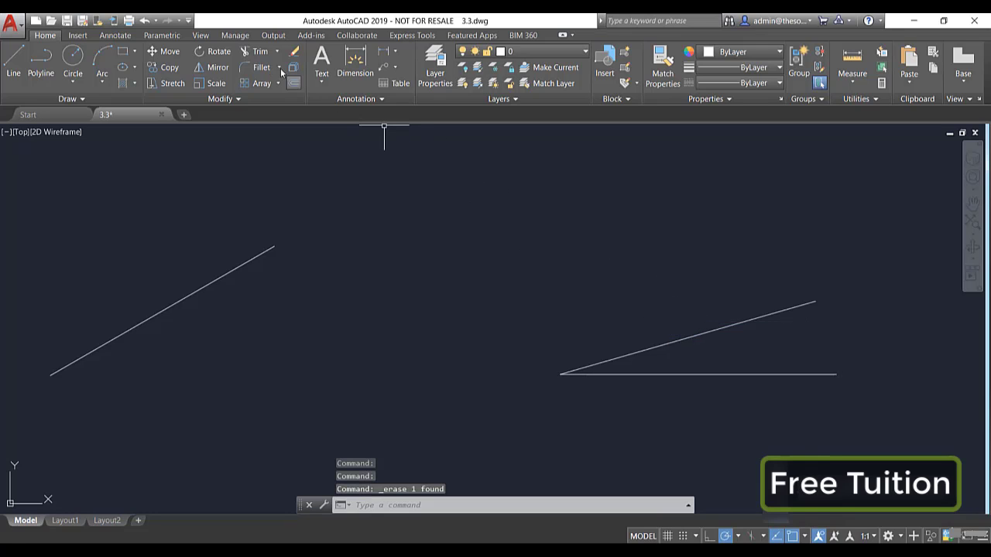
Rotate the inclined line in the two-line figure by 30 degrees about the left endpoint it shares with the horizontal line.
left_click(219, 52)
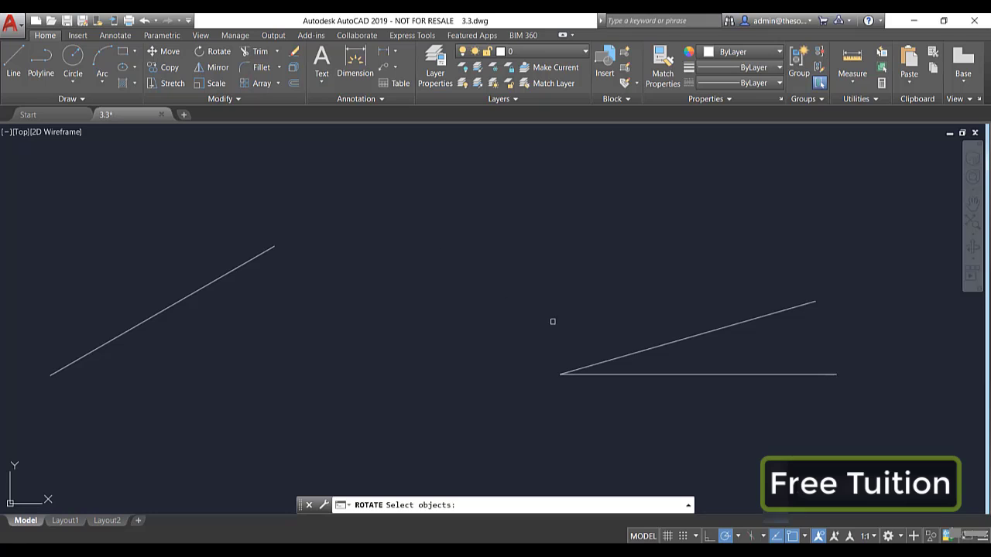
left_click(615, 355)
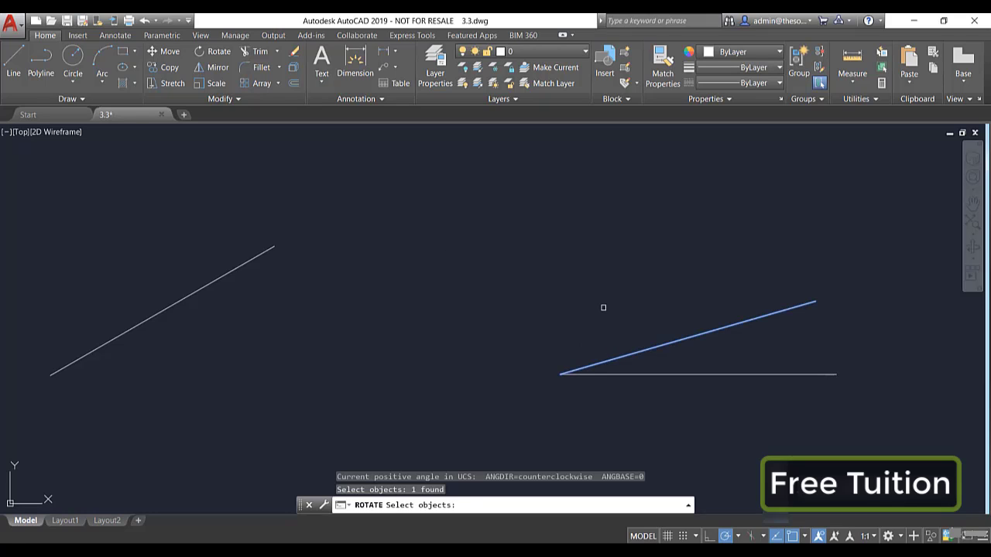
key("Return")
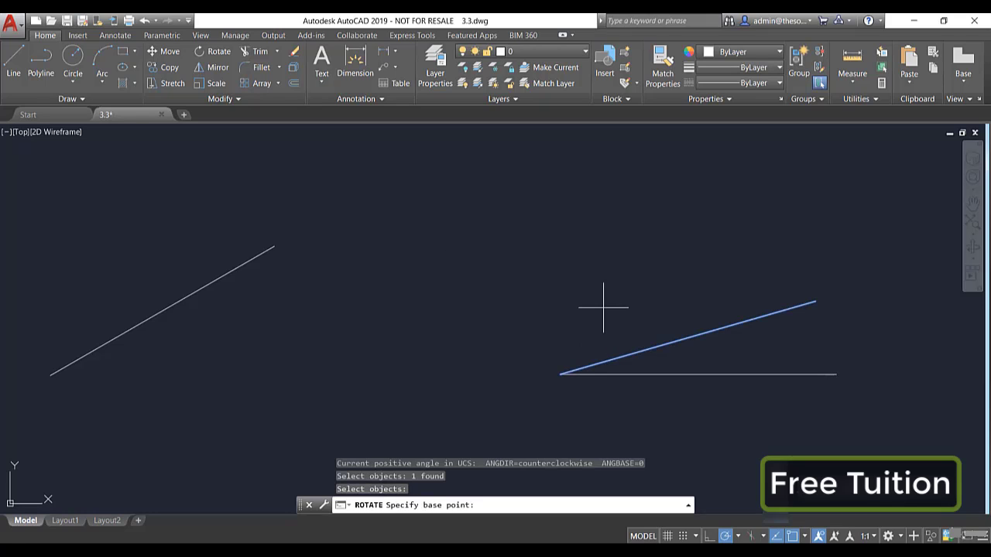
left_click(560, 371)
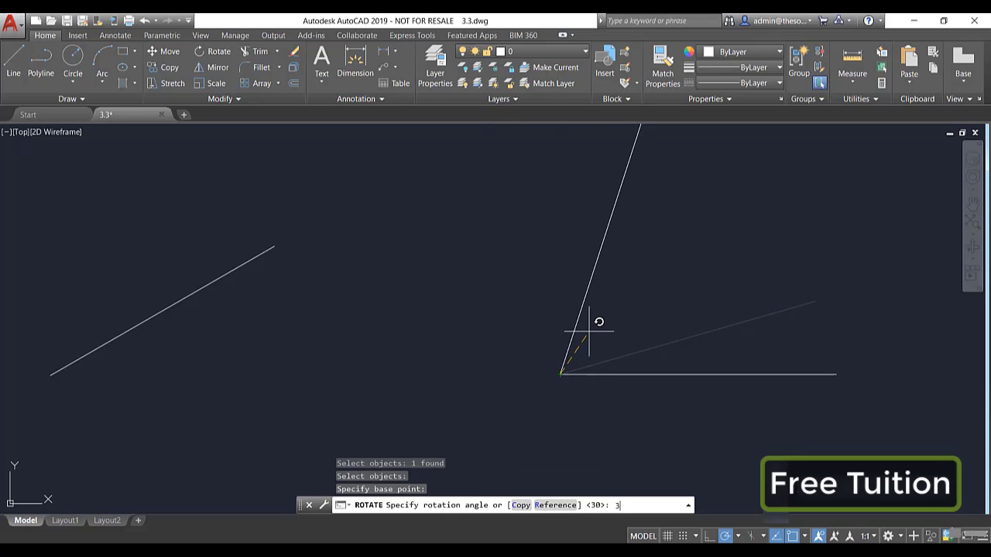
key("Return")
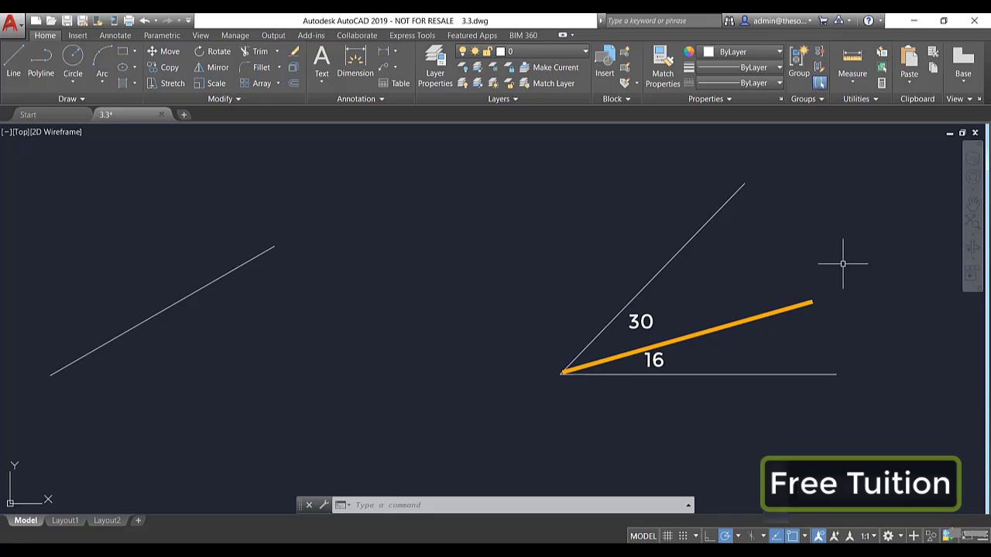
Dimension the angle between the rotated line and the horizontal line, placing the arc between them.
left_click(356, 62)
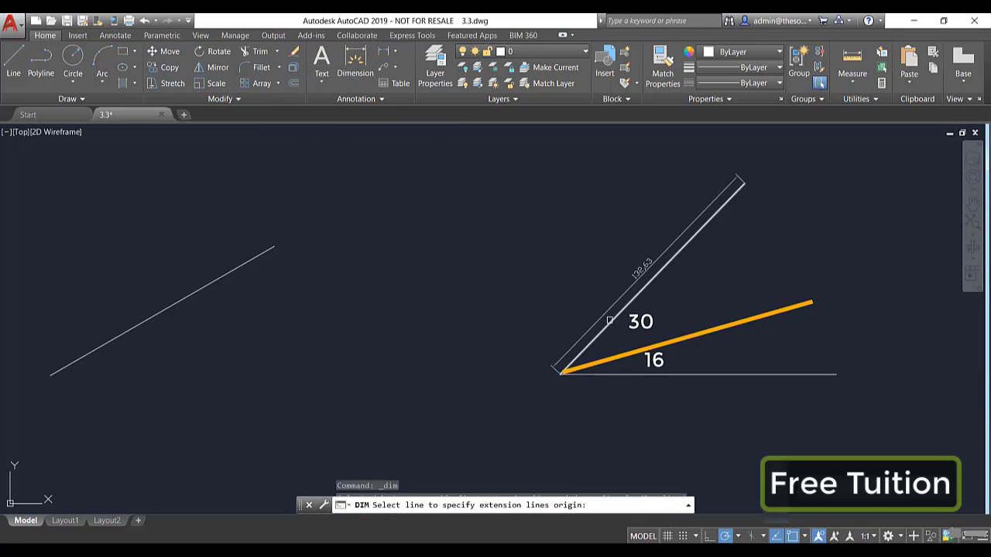
left_click(609, 319)
left_click(612, 375)
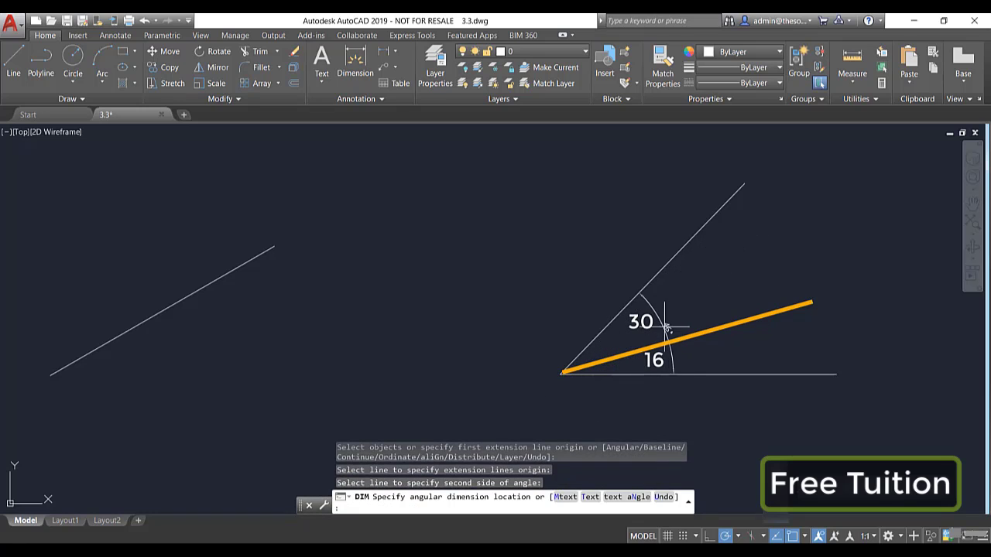
left_click(670, 314)
key("Return")
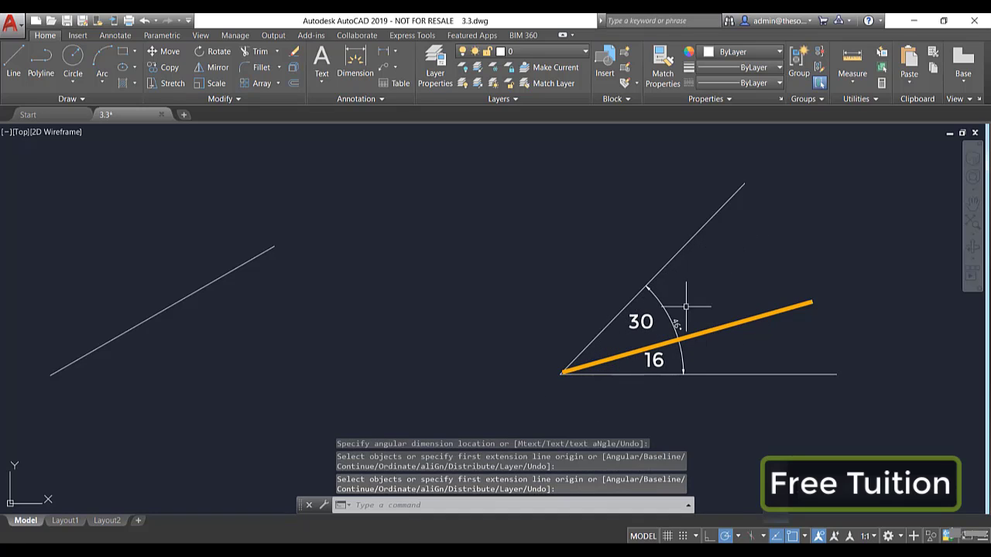
Erase the angular dimension between the rotated line and the horizontal line.
left_click(672, 319)
right_click(719, 288)
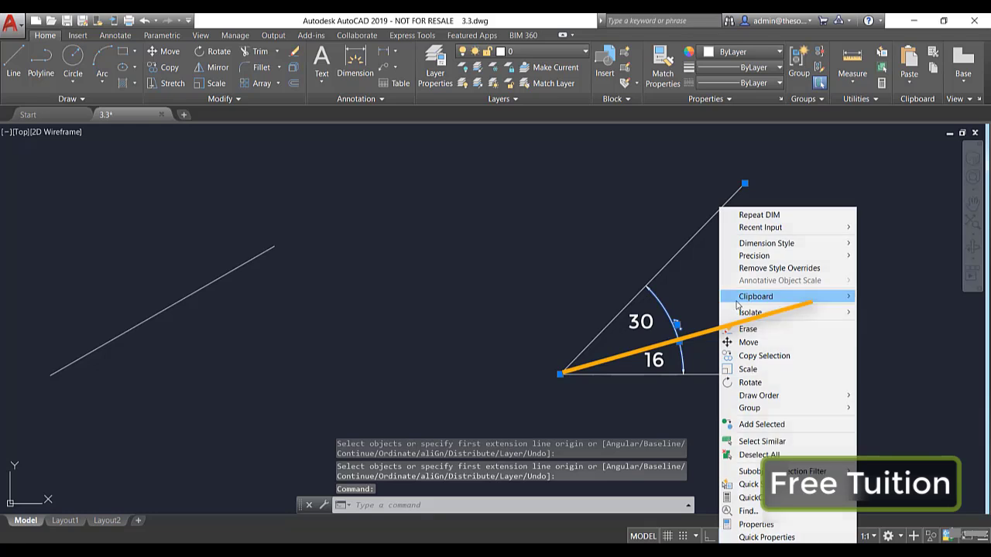
left_click(748, 329)
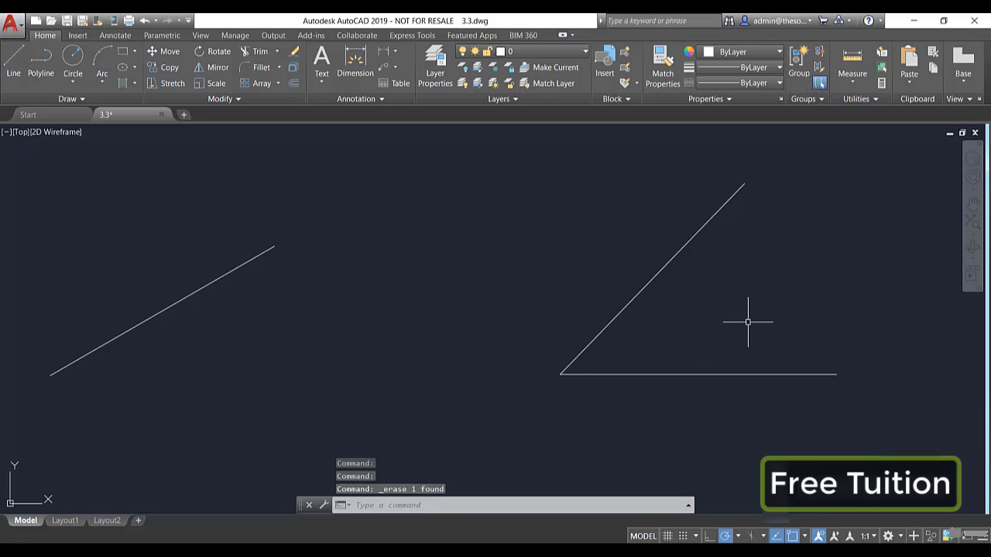
Undo the latest operations back to before the 30-degree rotation of the inclined line.
key("ctrl+z")
key("ctrl+z")
key("ctrl+z")
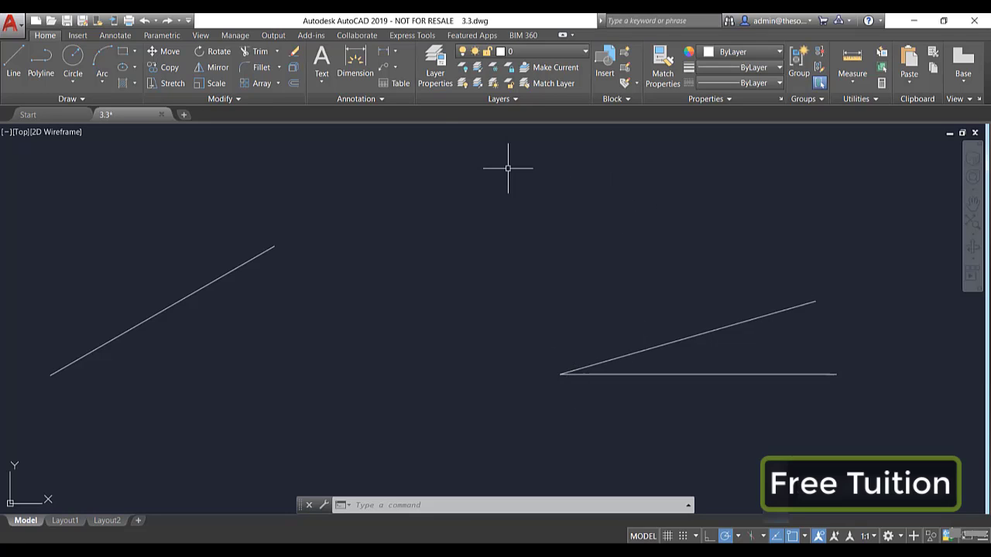
Rotate a copy of the inclined line by 30 degrees about the shared left endpoint, using the Copy option and keeping the original.
left_click(213, 51)
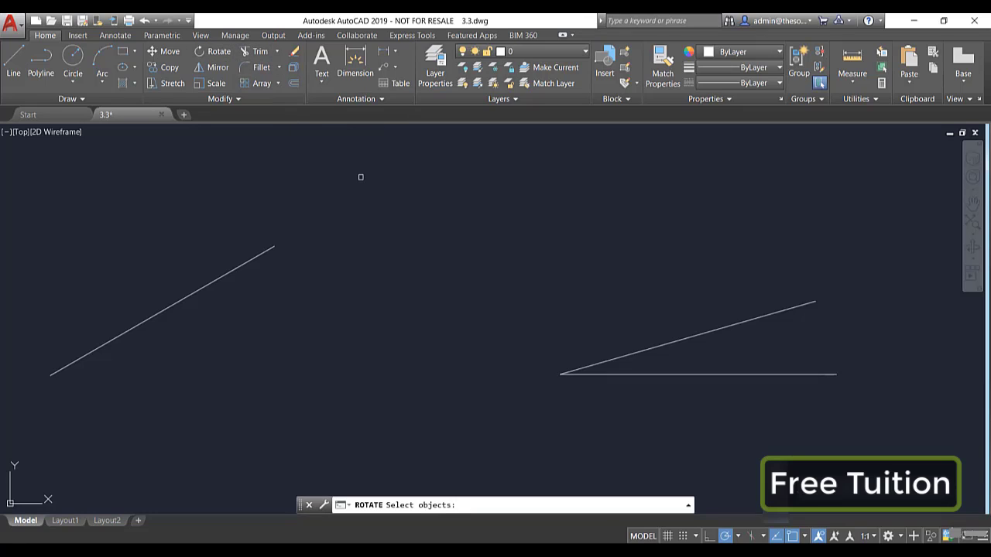
left_click(624, 353)
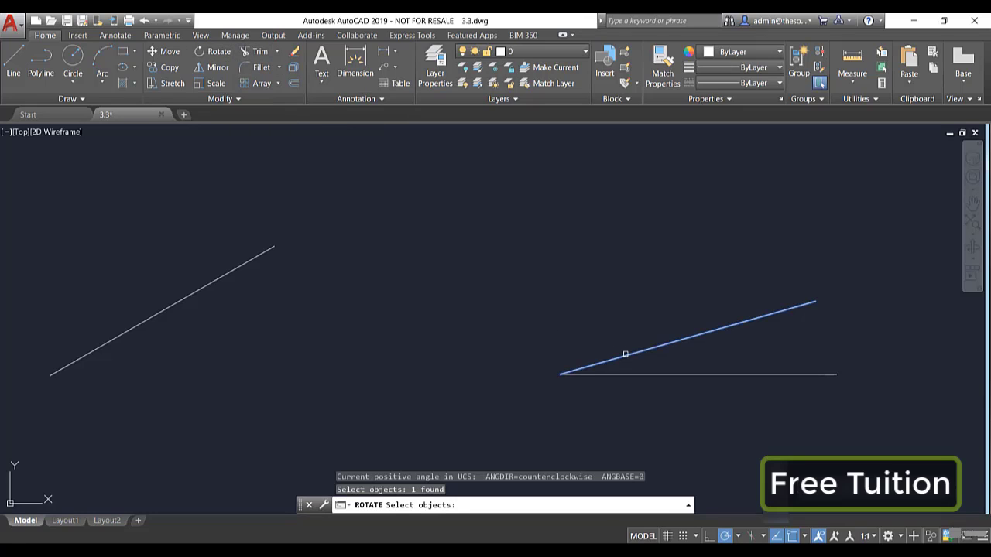
key("Return")
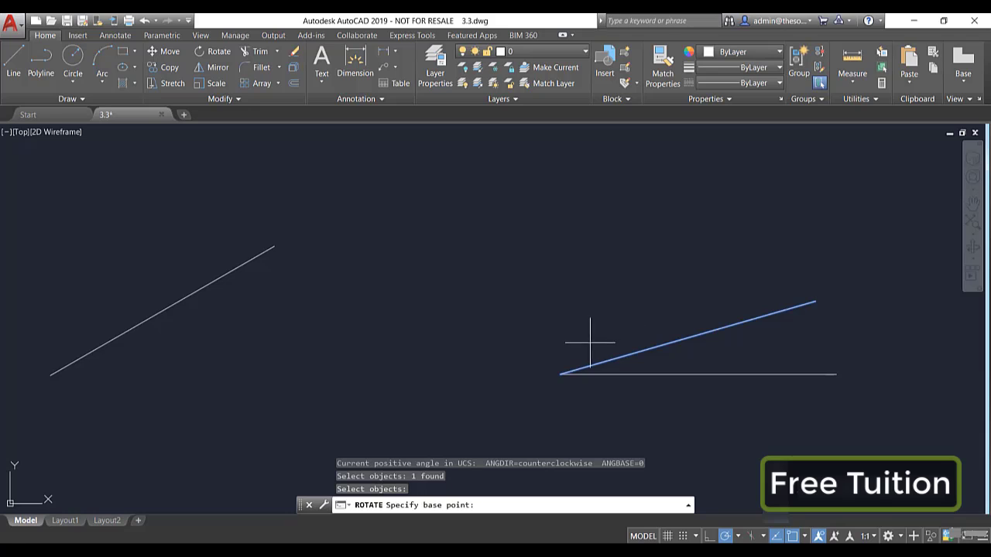
left_click(559, 375)
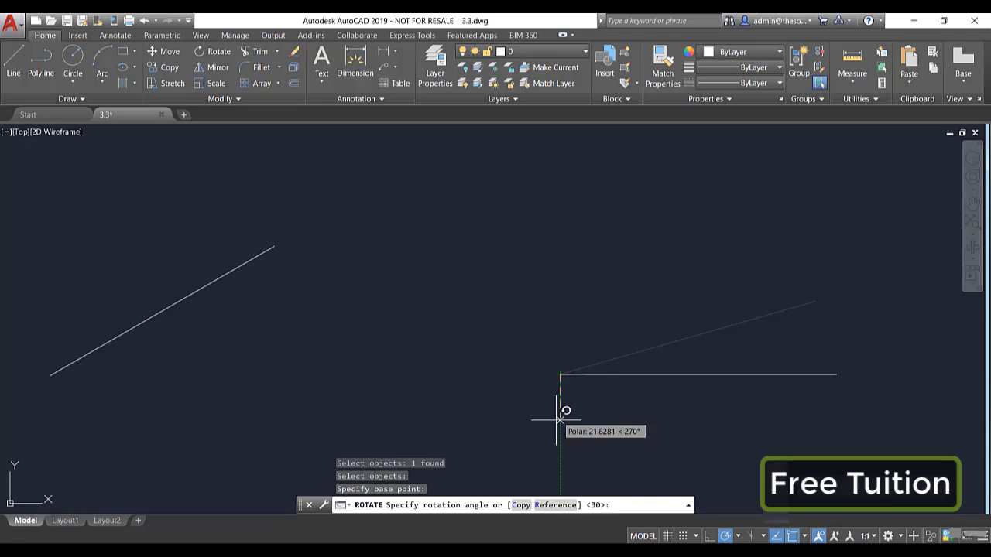
left_click(519, 505)
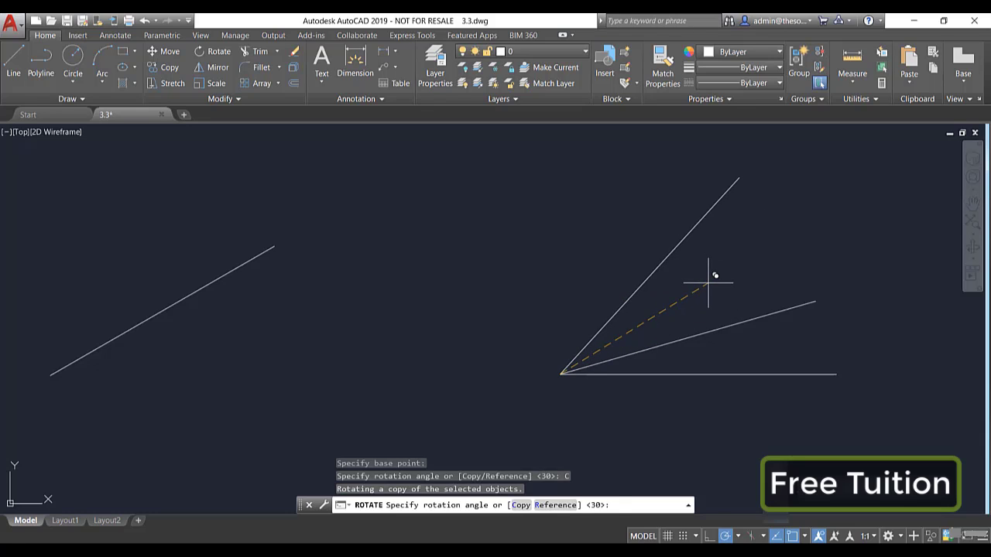
type("30")
key("Return")
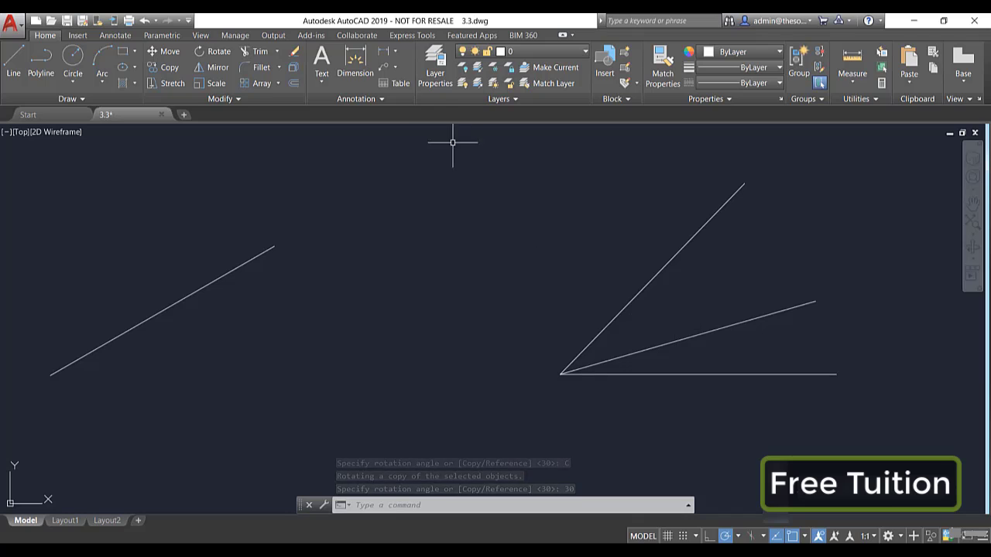
Dimension the angle between the rotated copy and the original inclined line.
left_click(355, 65)
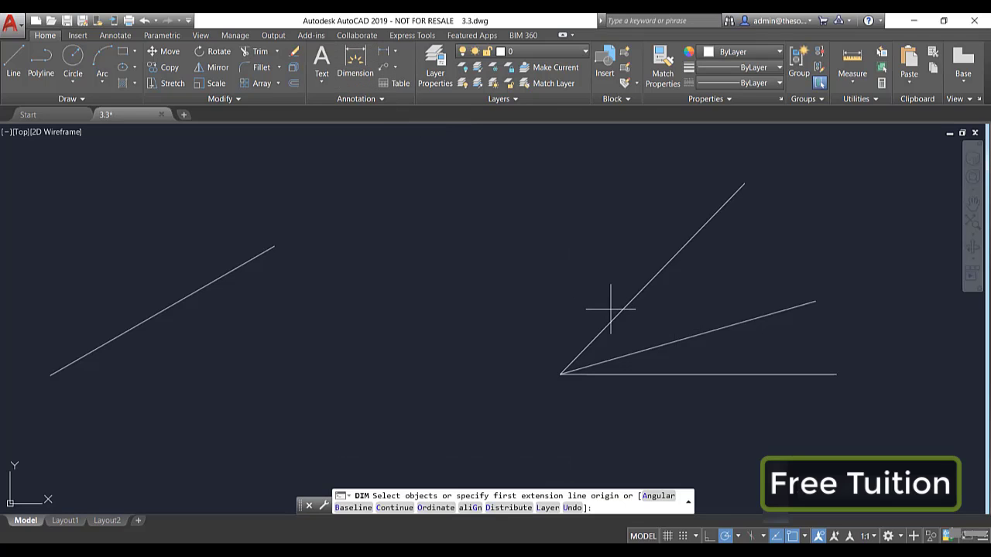
left_click(658, 273)
left_click(631, 354)
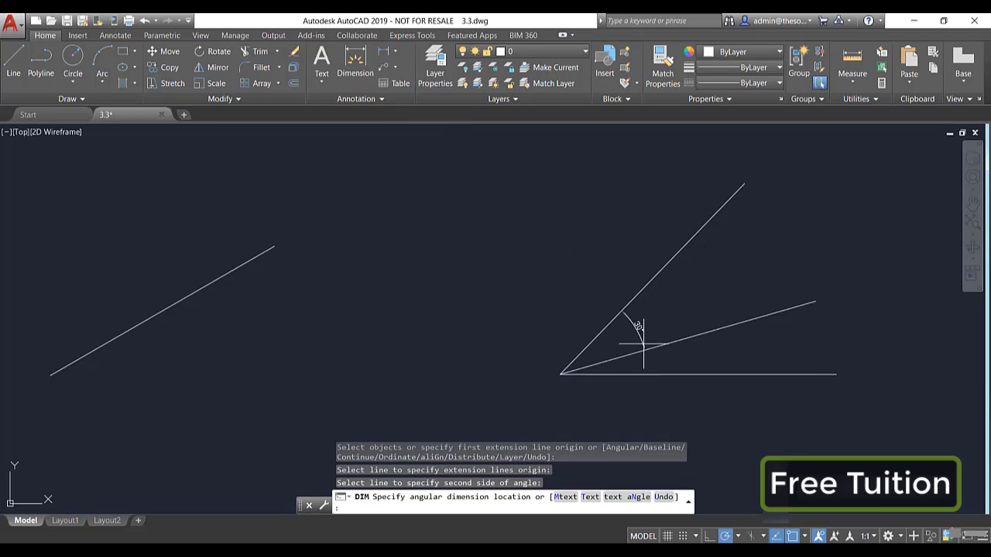
left_click(664, 310)
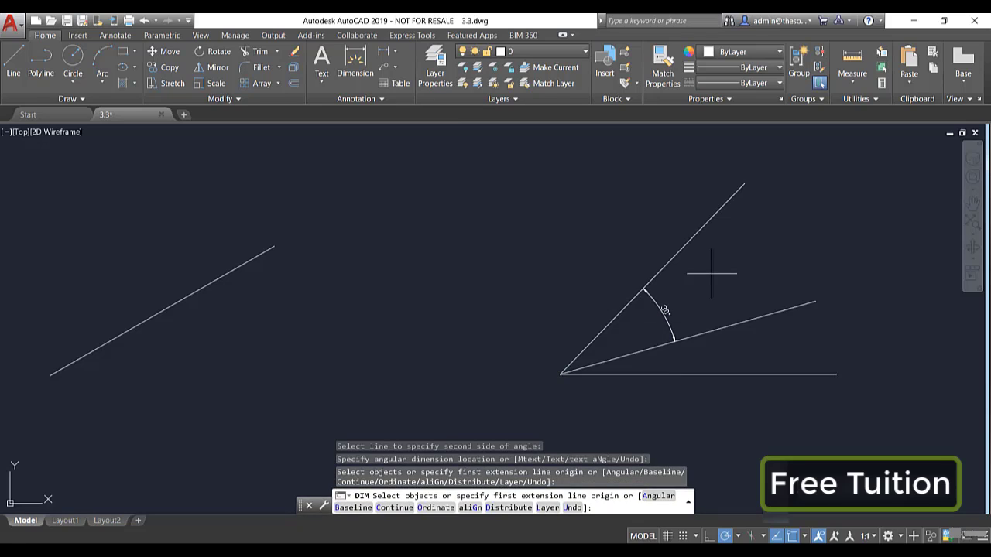
key("Return")
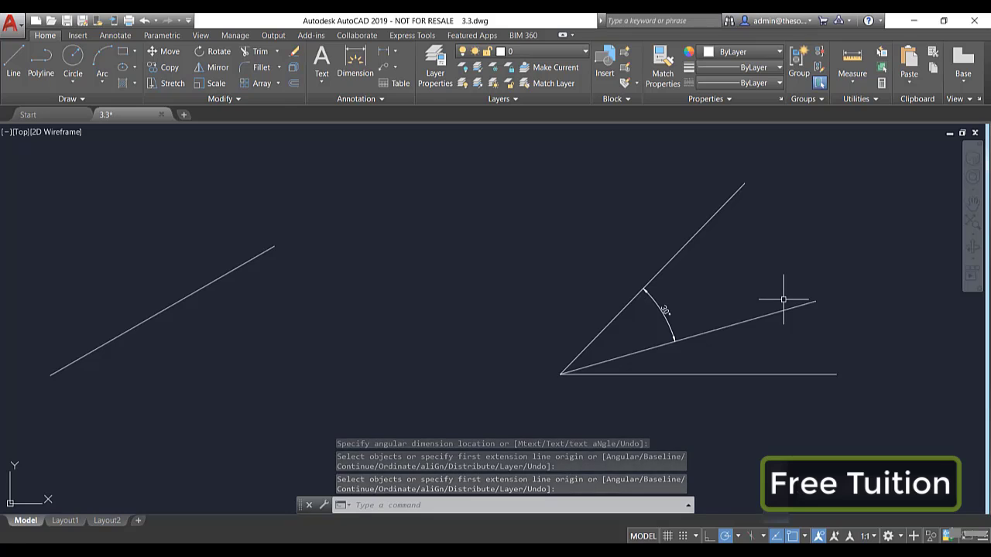
Erase the angular dimension together with the rotated copy of the inclined line.
left_click(666, 310)
left_click(681, 248)
right_click(609, 246)
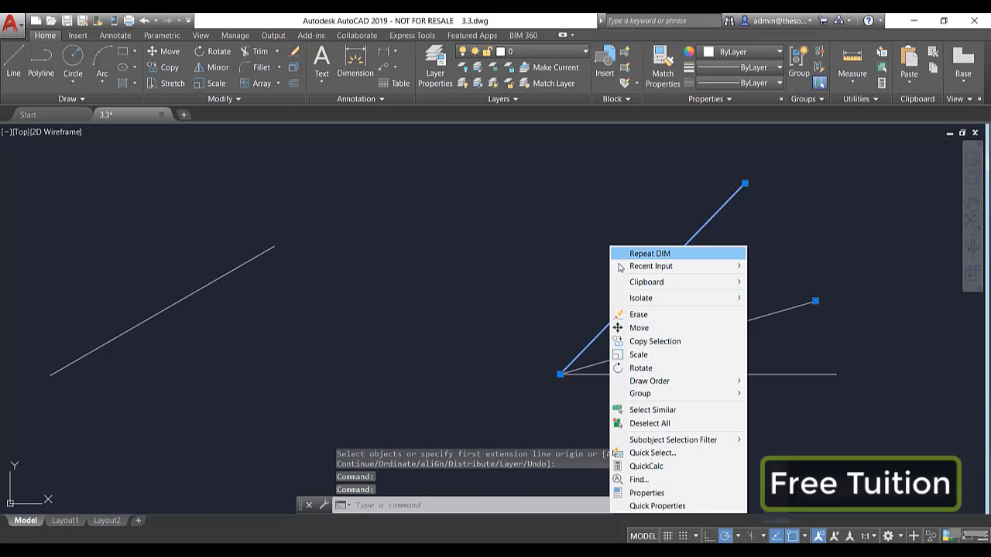
left_click(636, 314)
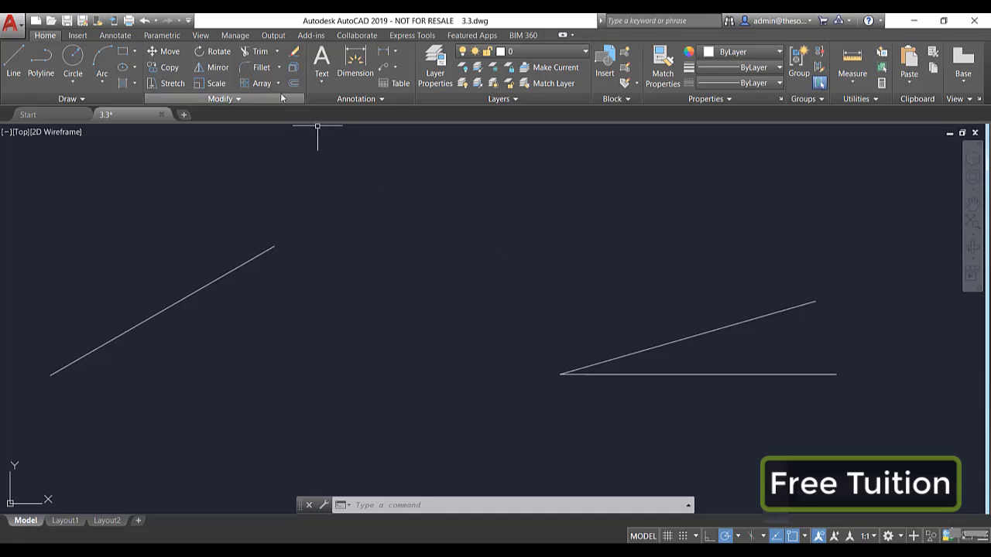
Rotate the inclined line about the shared left endpoint using Reference, with reference angle 16 and new angle 90, and undo the rotation.
left_click(219, 51)
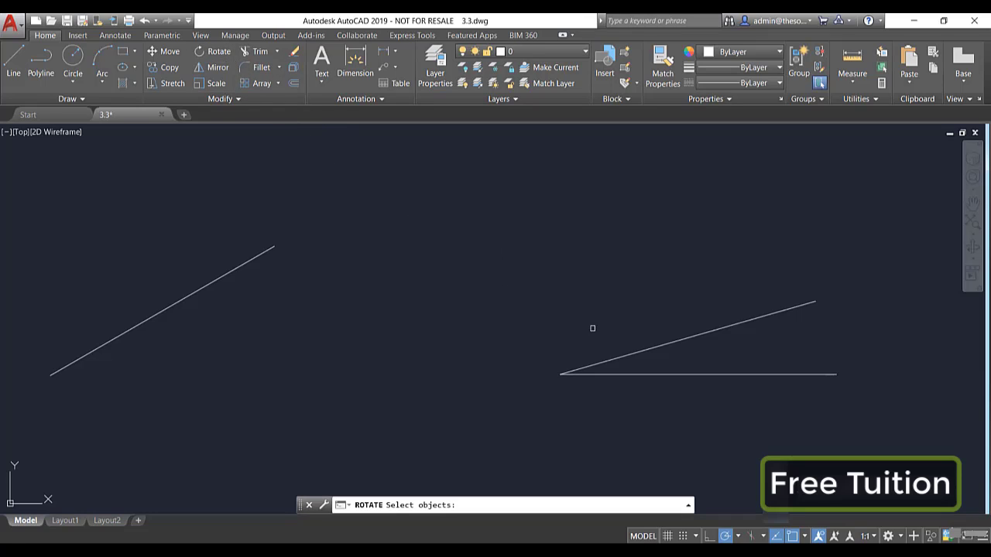
left_click(625, 351)
key("Return")
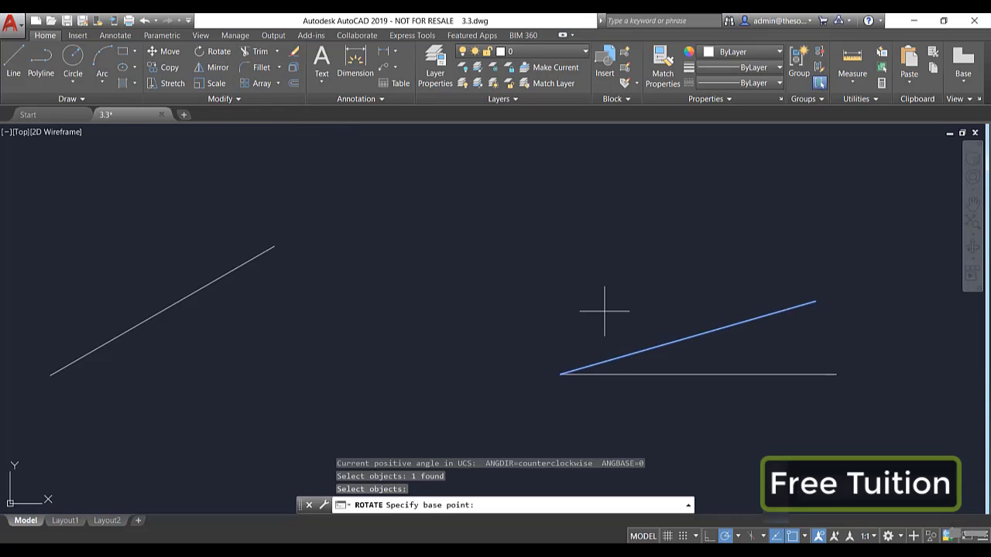
left_click(562, 374)
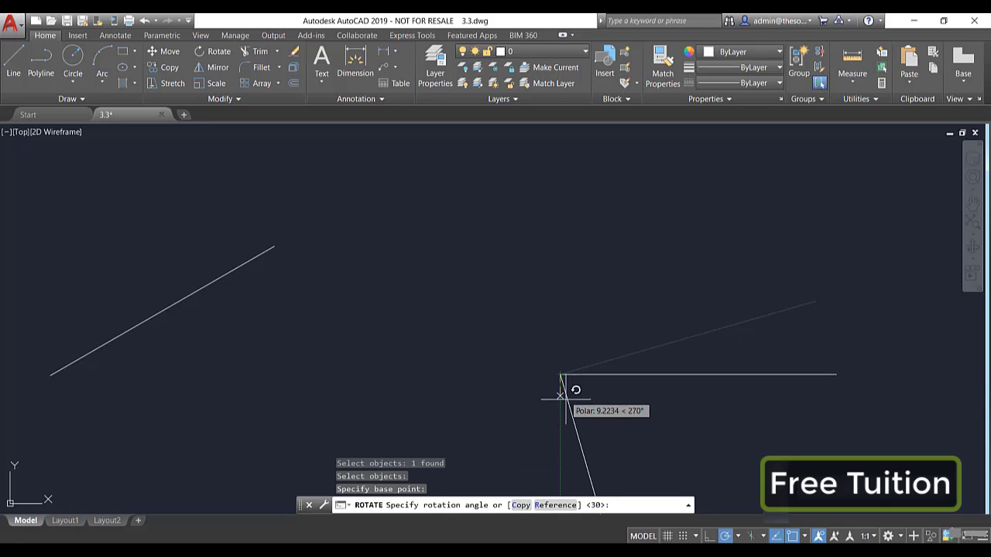
left_click(564, 507)
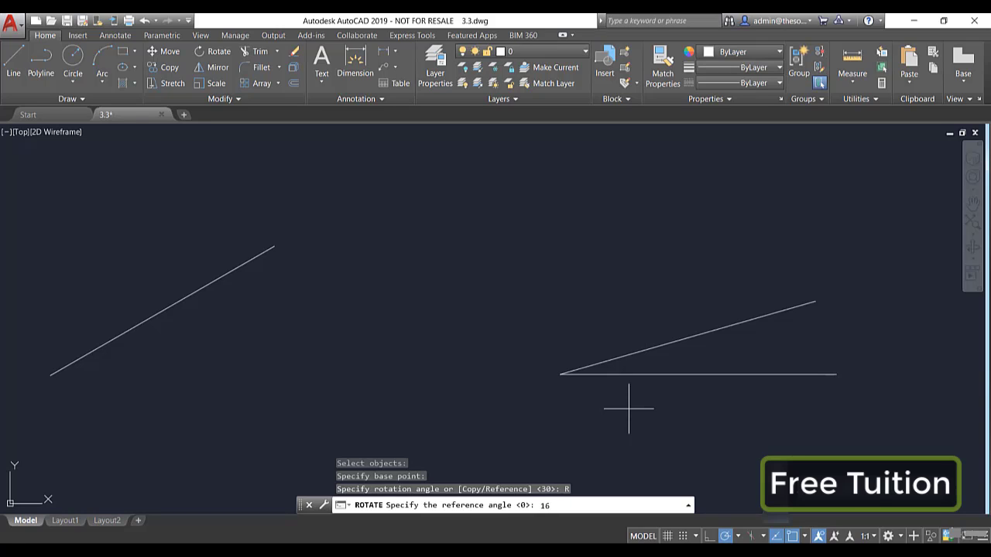
key("Return")
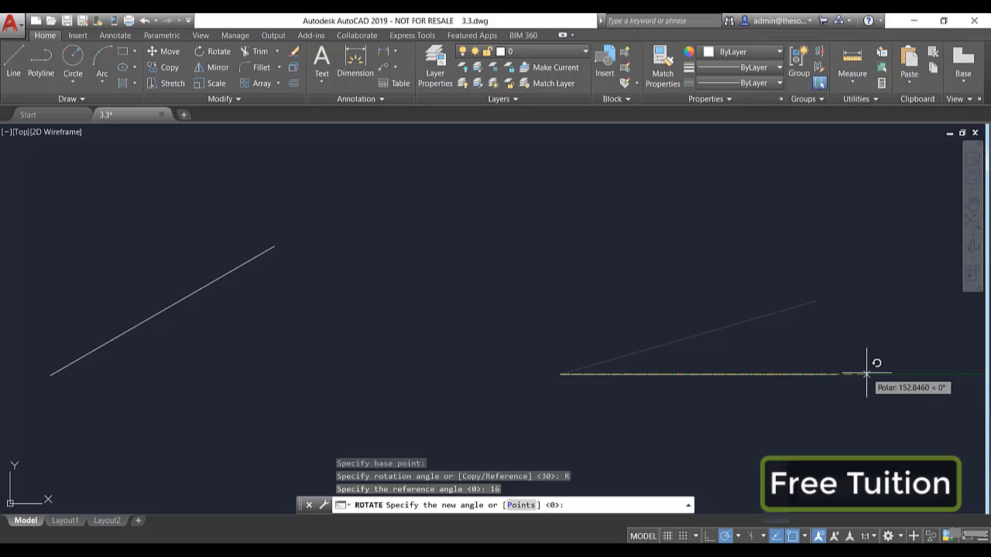
type("90")
key("Return")
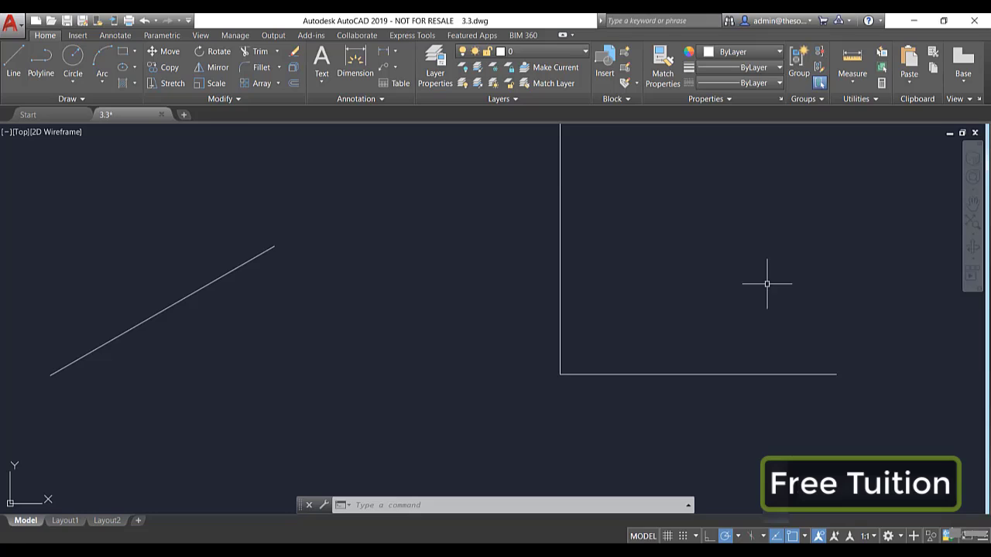
key("ctrl+z")
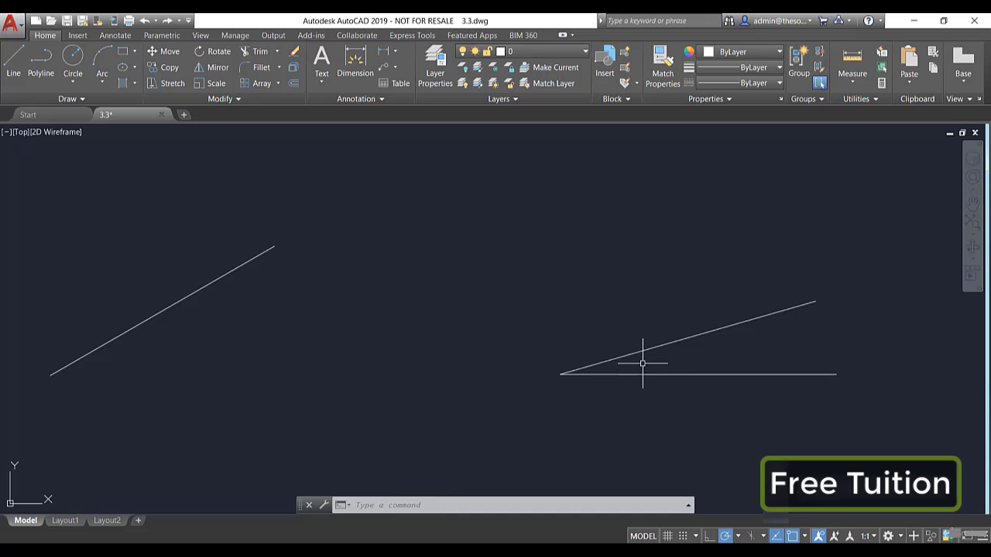
Rotate the inclined line about the shared left endpoint using Reference, picking its two endpoints as reference angle and entering new angle 90.
scroll(668, 358, "up", 4)
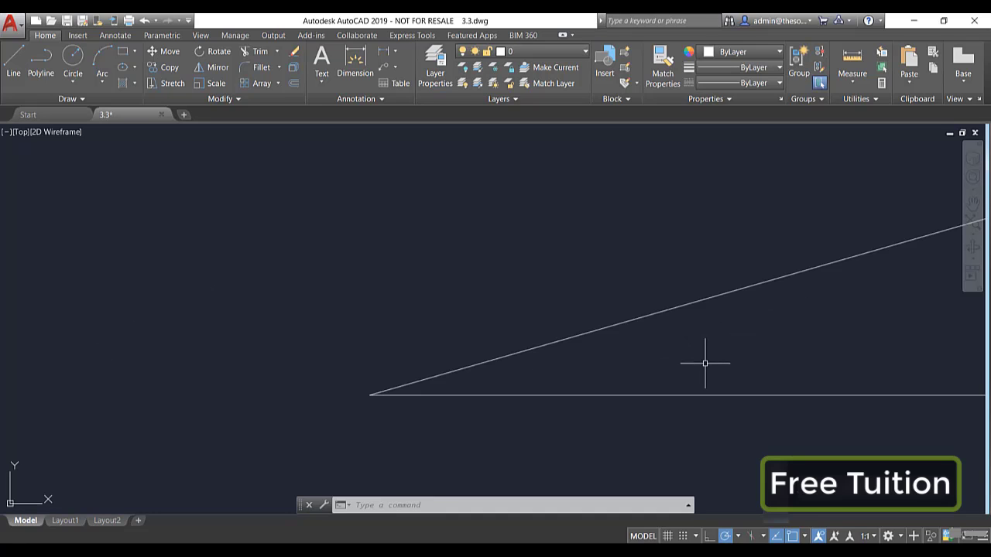
middle_click_drag(705, 358, 452, 361)
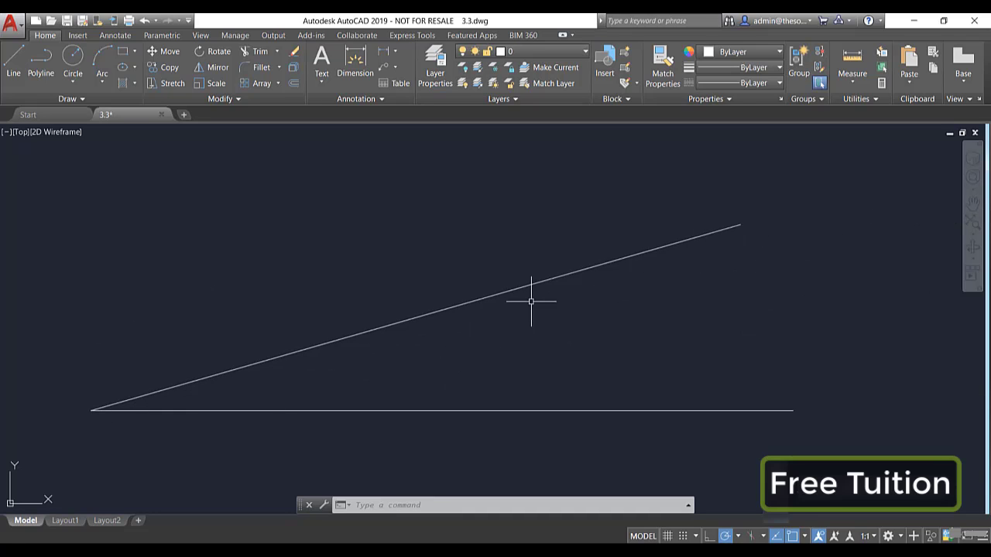
left_click(216, 52)
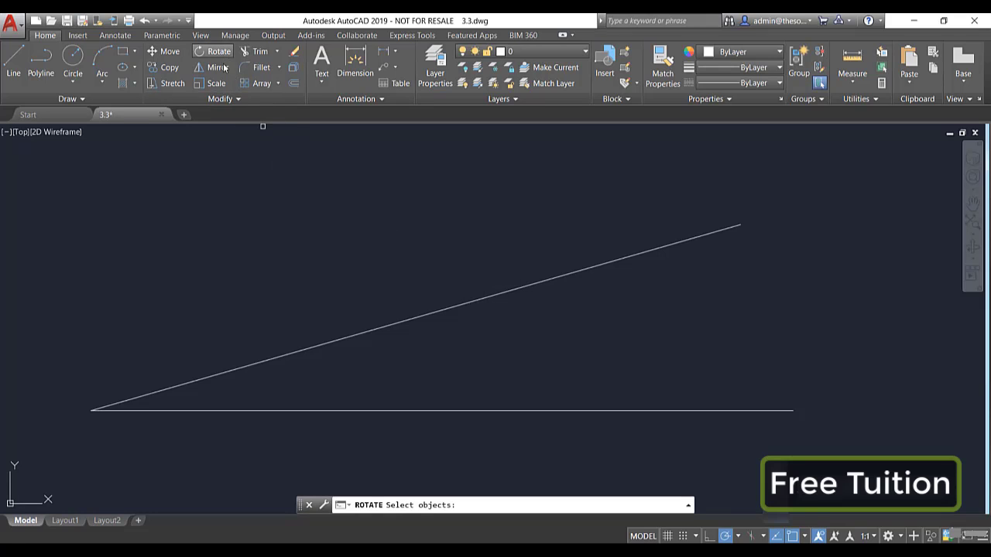
left_click(340, 336)
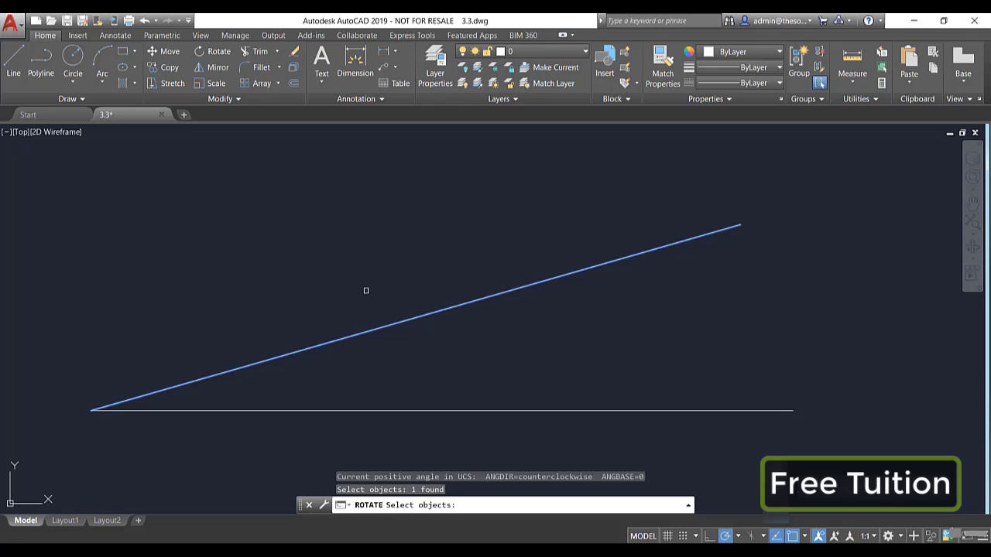
key("Return")
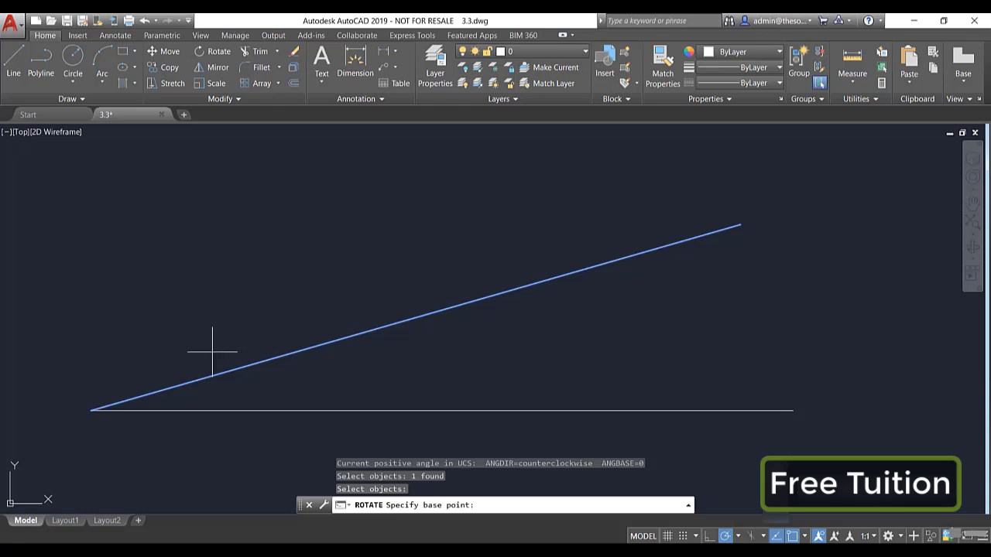
left_click(92, 410)
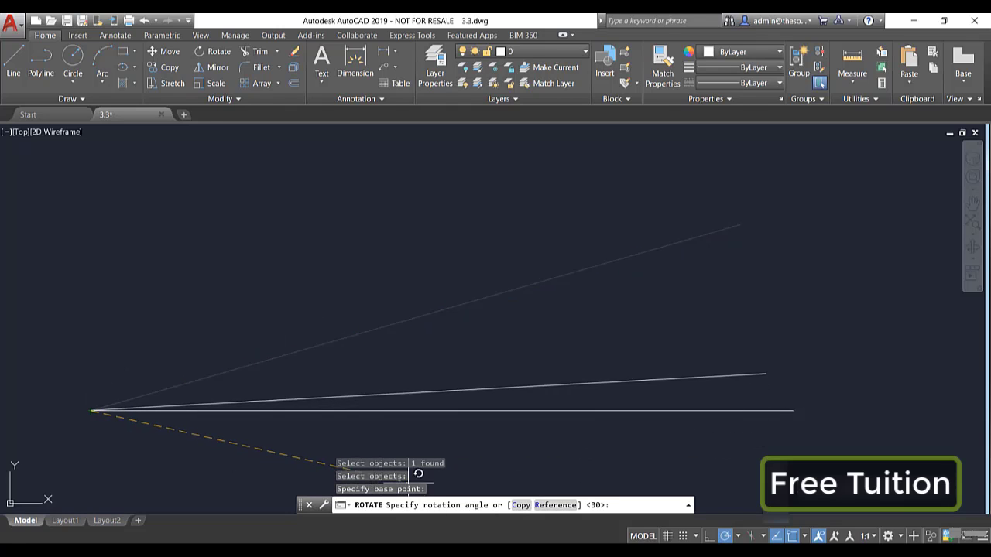
left_click(555, 506)
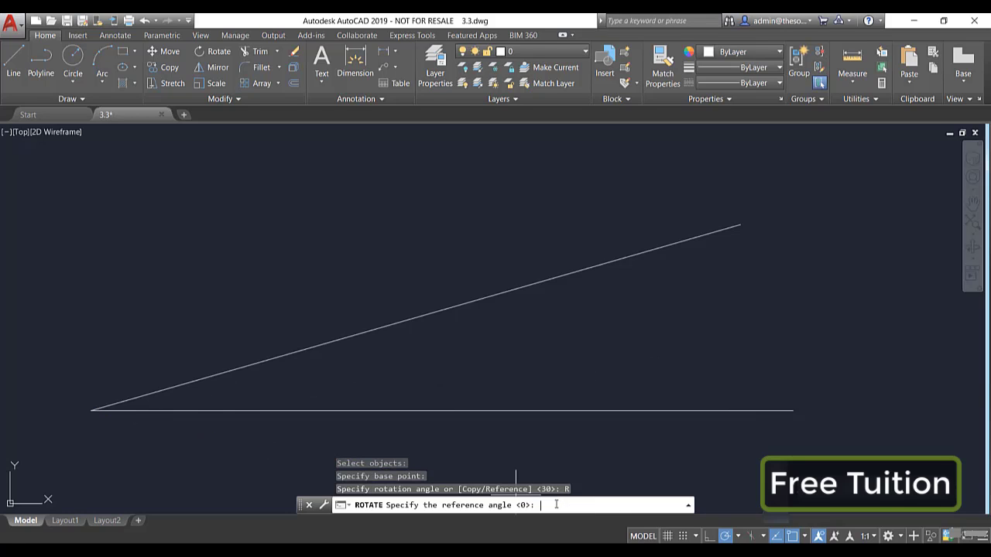
left_click(92, 410)
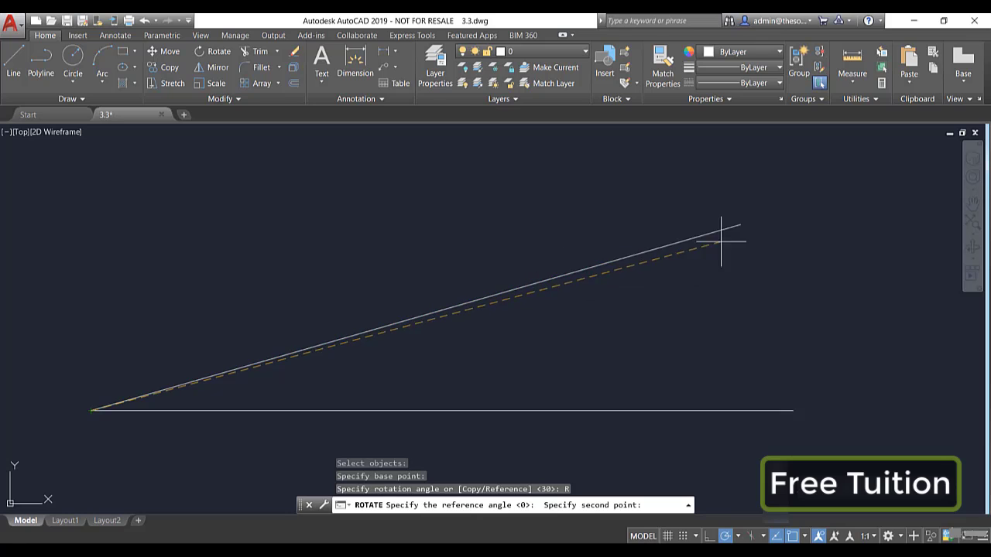
left_click(739, 225)
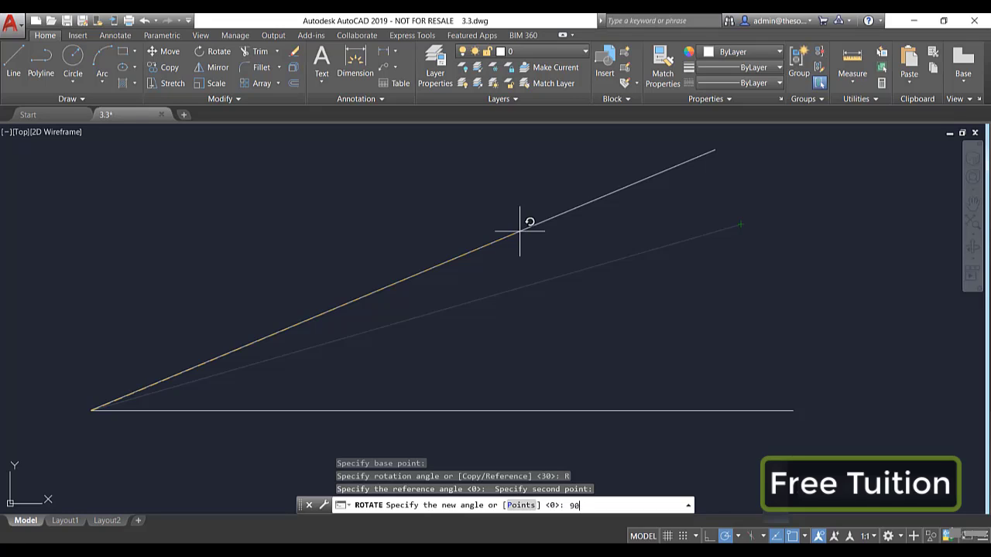
key("Return")
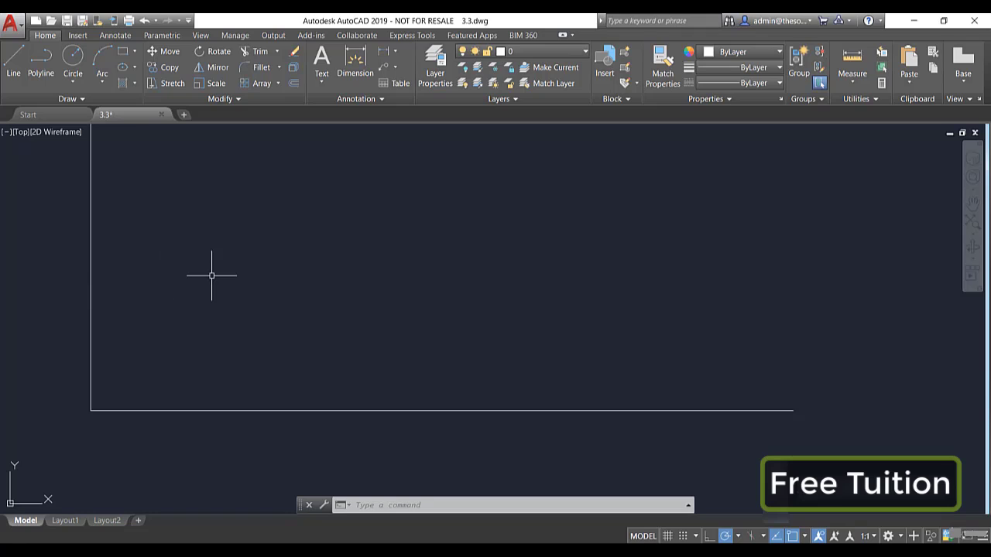
scroll(210, 274, "down", 4)
middle_click_drag(256, 250, 328, 349)
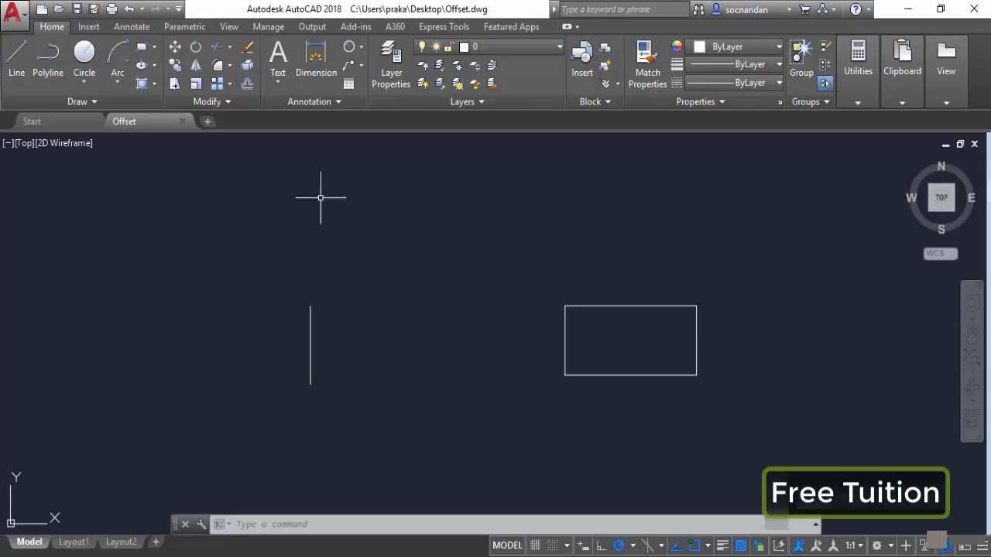
Offset the vertical line by a distance of 2 to its right side.
left_click(249, 85)
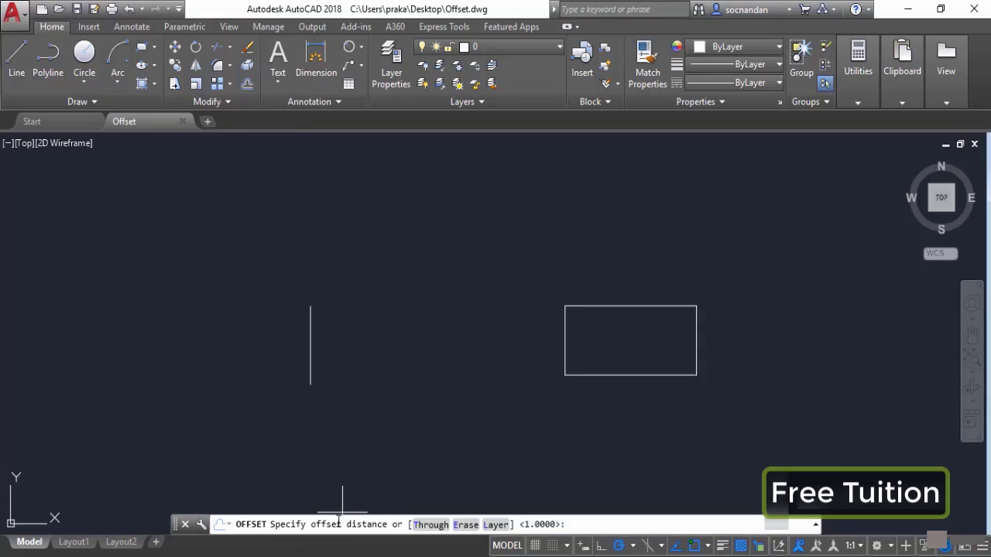
type("2")
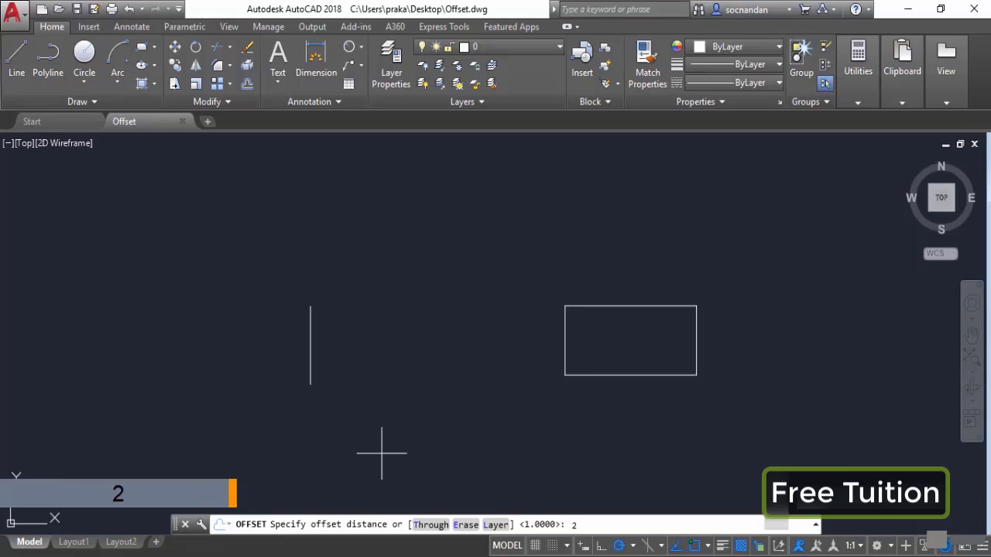
key("Return")
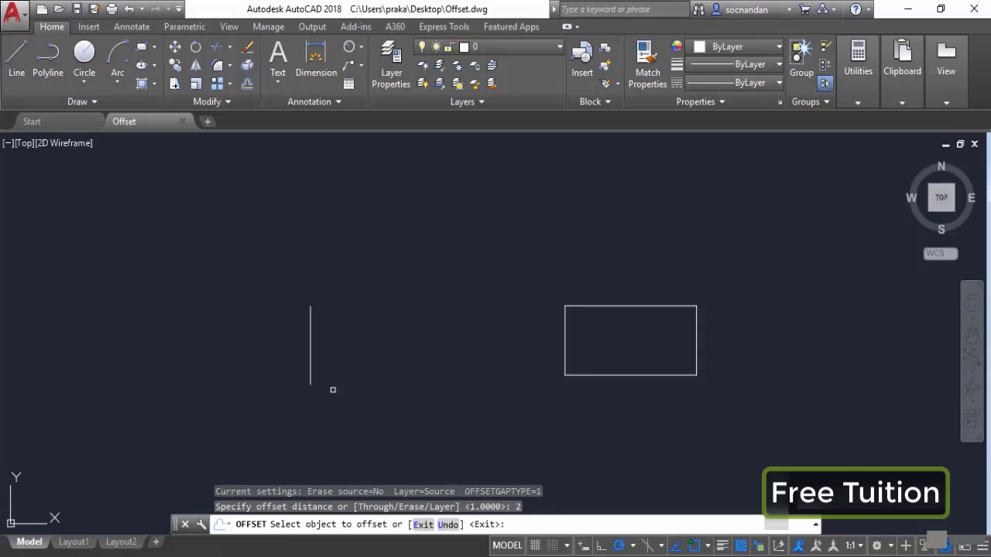
left_click(311, 337)
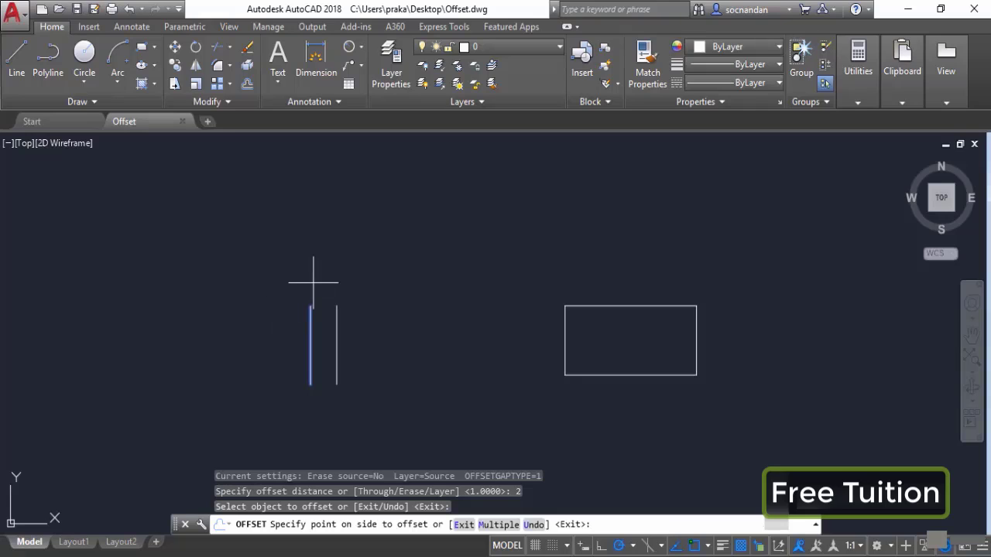
left_click(428, 346)
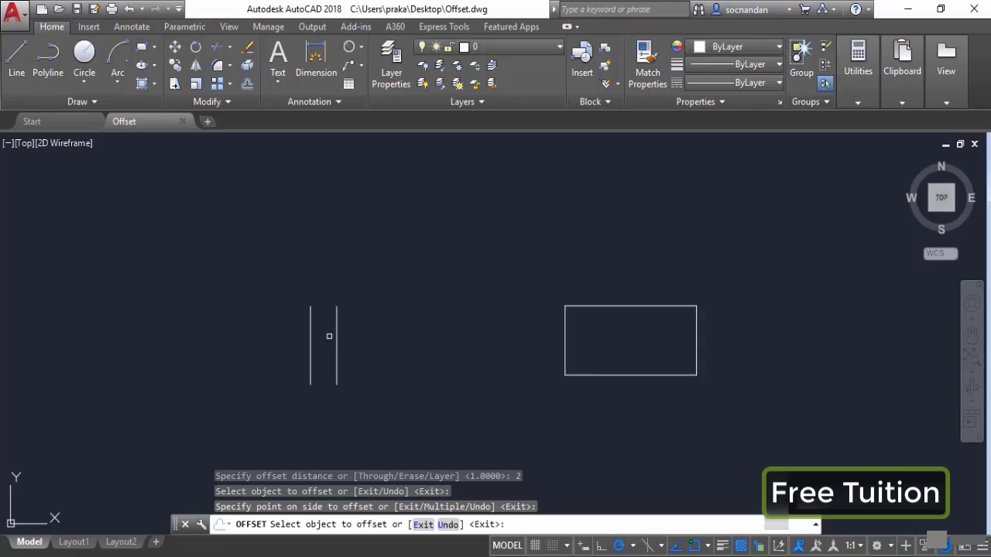
Offset the newest line to the right three more times in succession, keeping the distance of 2.
left_click(336, 330)
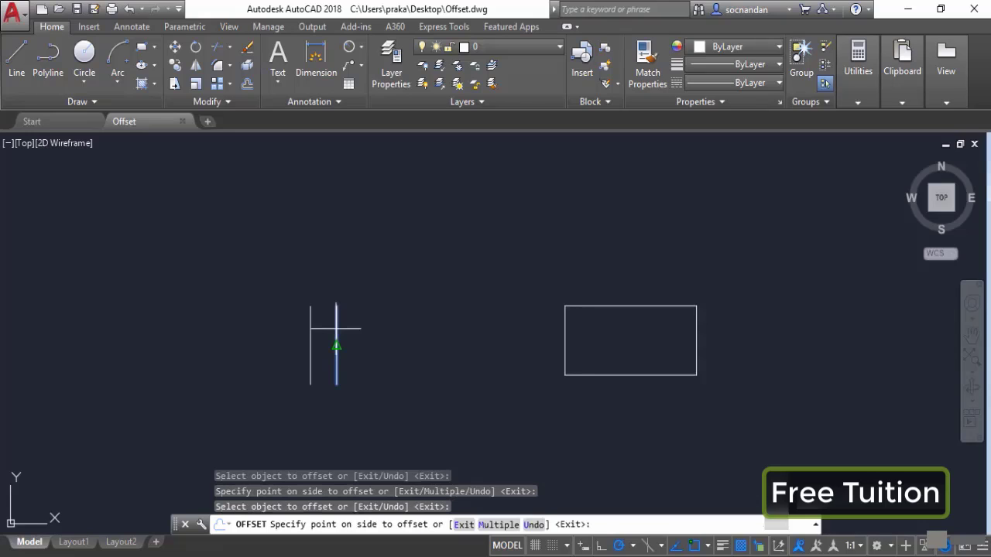
left_click(412, 327)
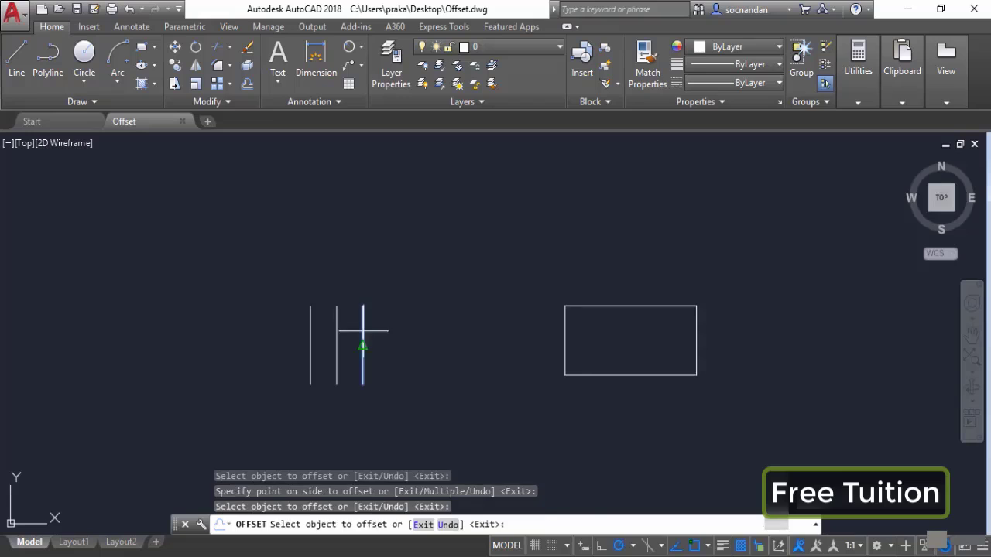
left_click(363, 333)
left_click(394, 330)
left_click(388, 330)
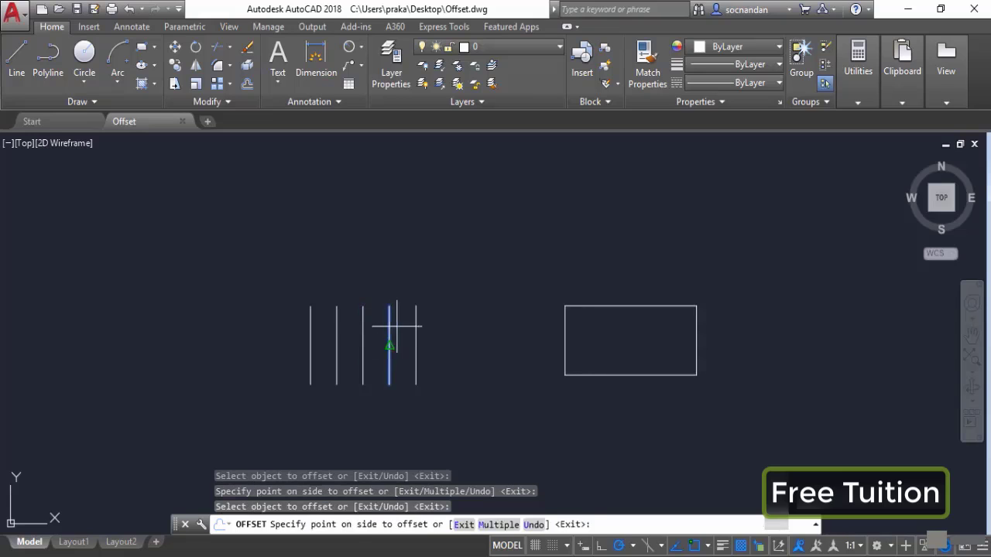
left_click(416, 322)
Offset two lines successively to the left of the original line at distance 2, and undo all the offsets.
left_click(310, 319)
left_click(283, 323)
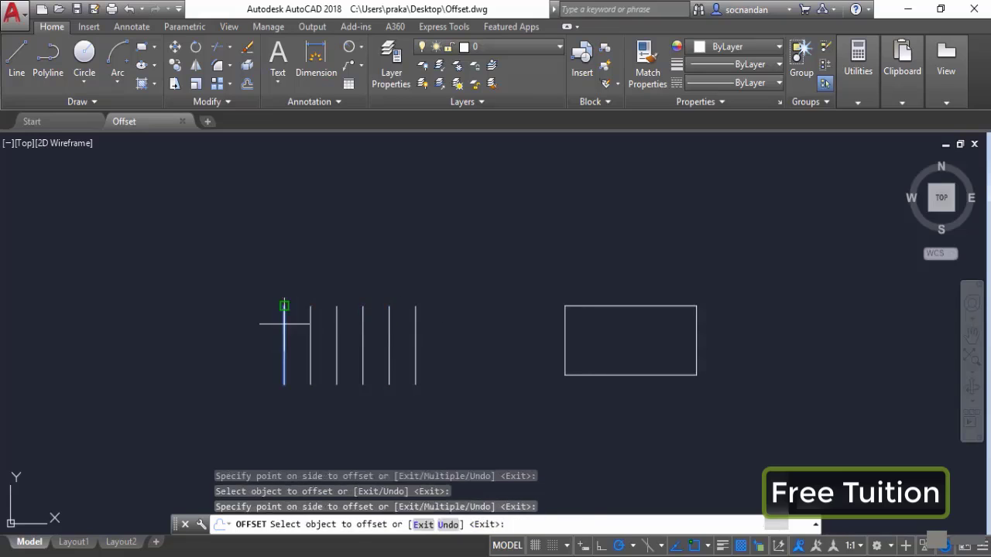
left_click(283, 323)
left_click(255, 337)
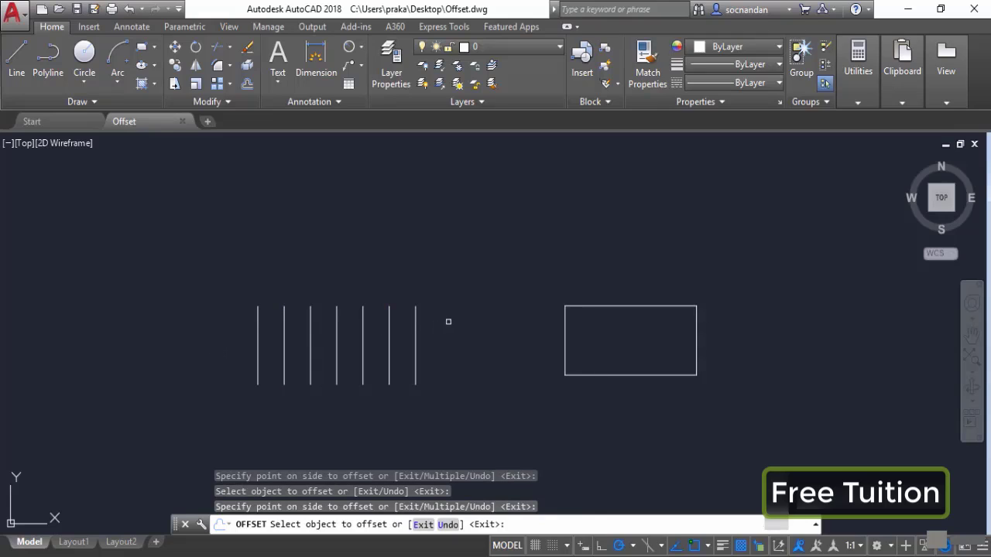
key("Escape")
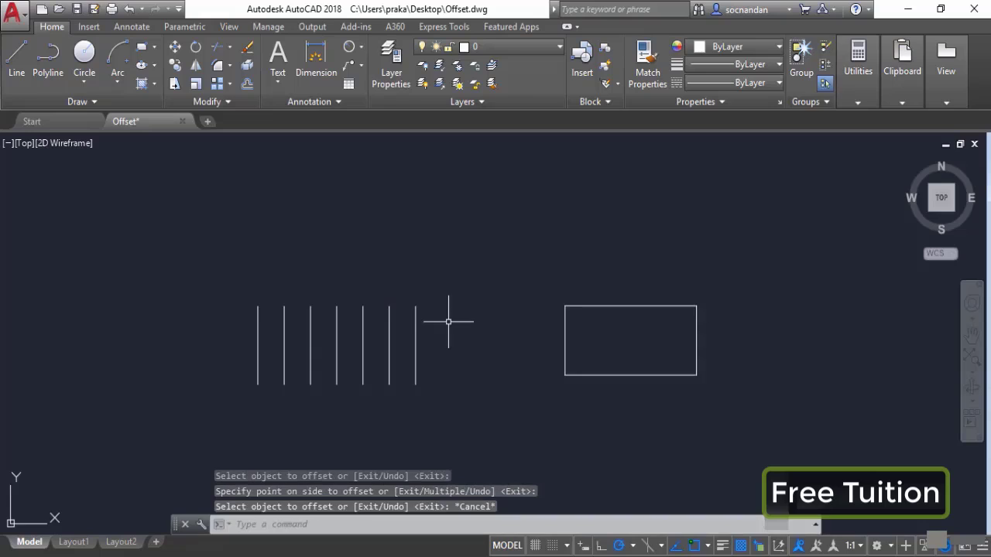
key("ctrl+z")
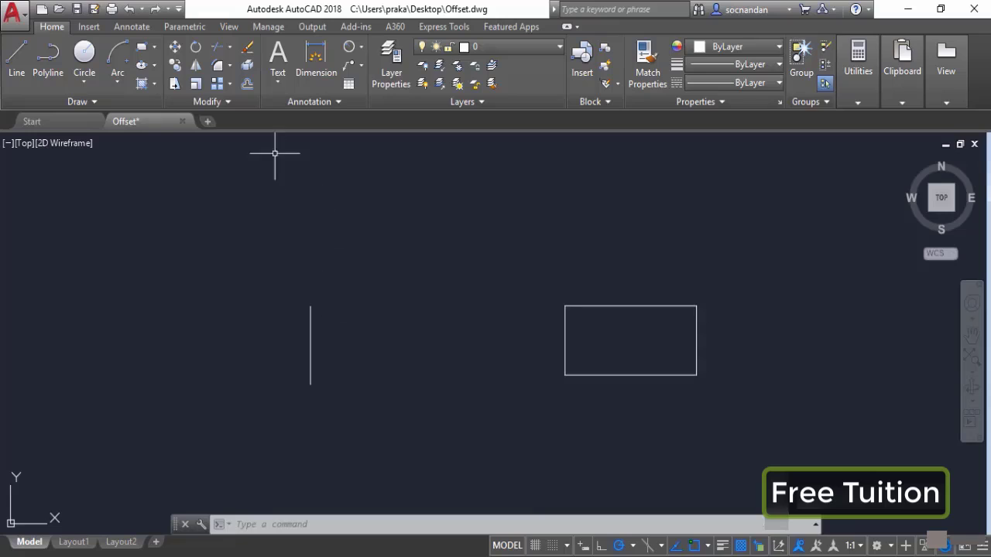
Offset the vertical line six times to the right at distance 2 using the Multiple option.
left_click(247, 84)
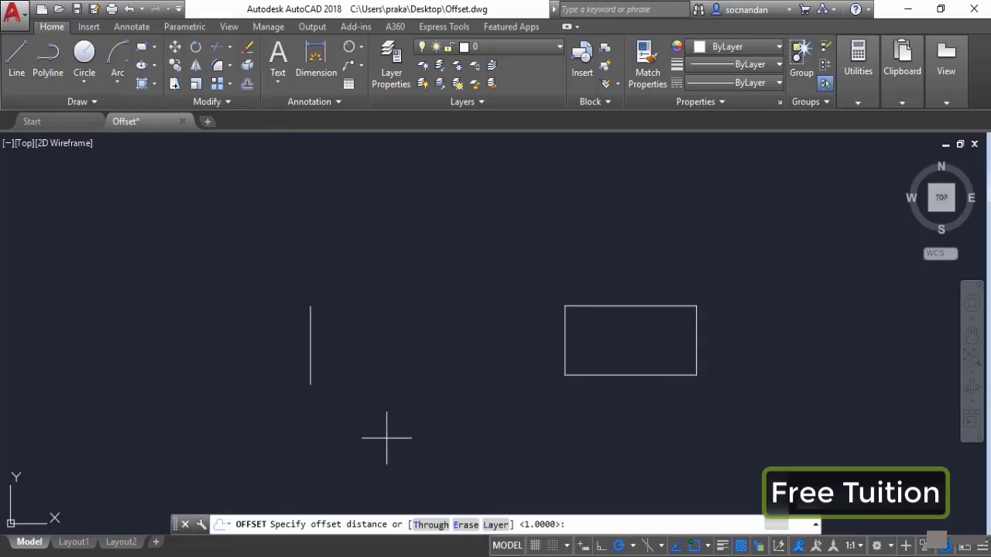
type("2")
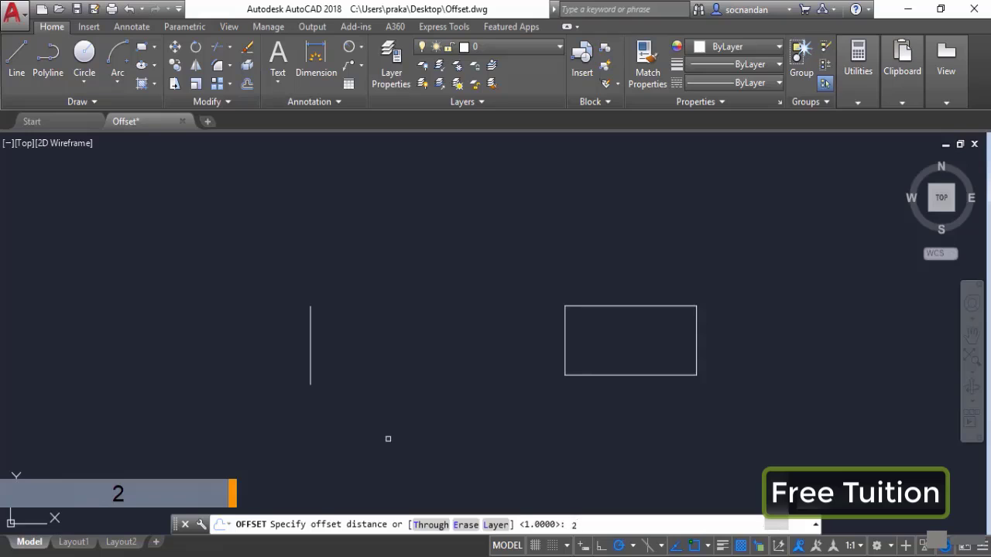
key("Return")
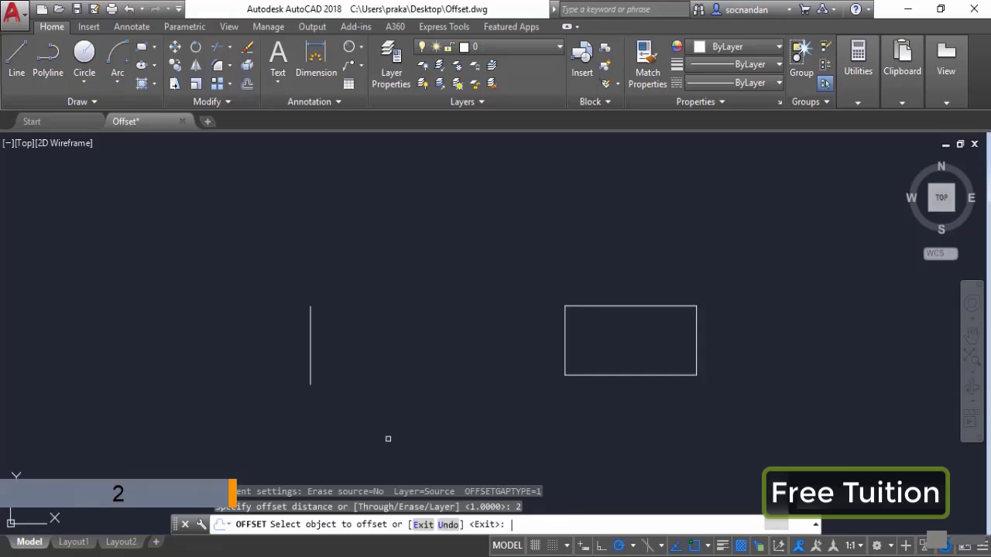
left_click(310, 342)
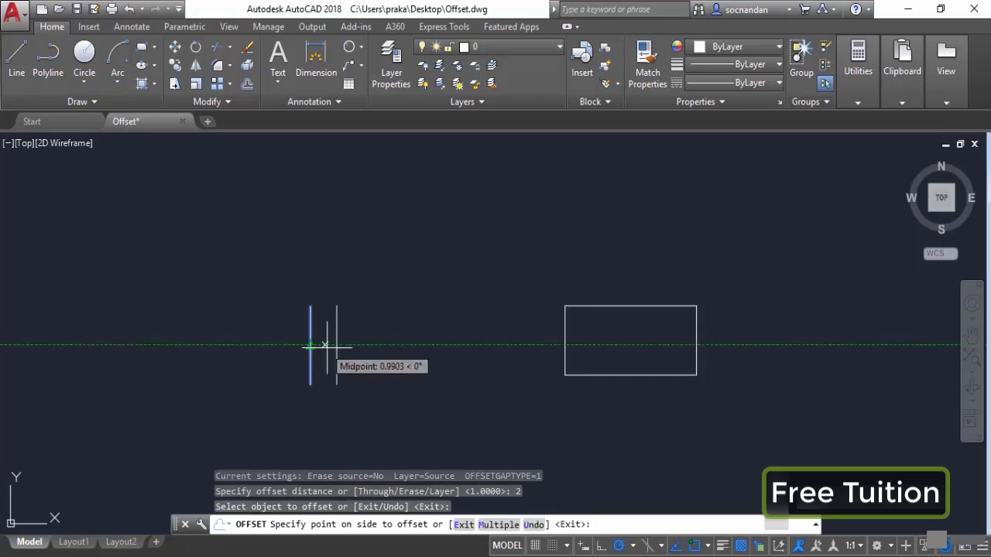
left_click(499, 526)
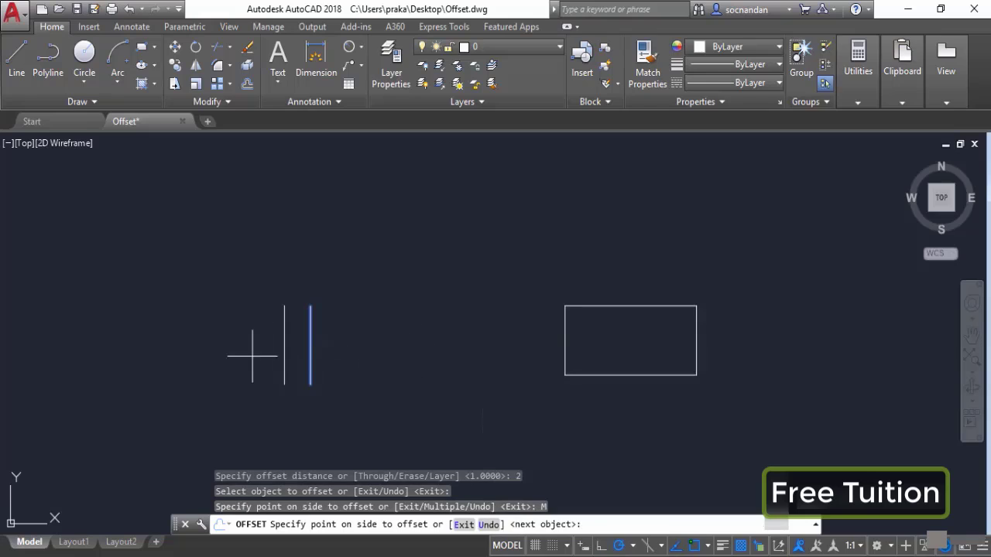
left_click(410, 338)
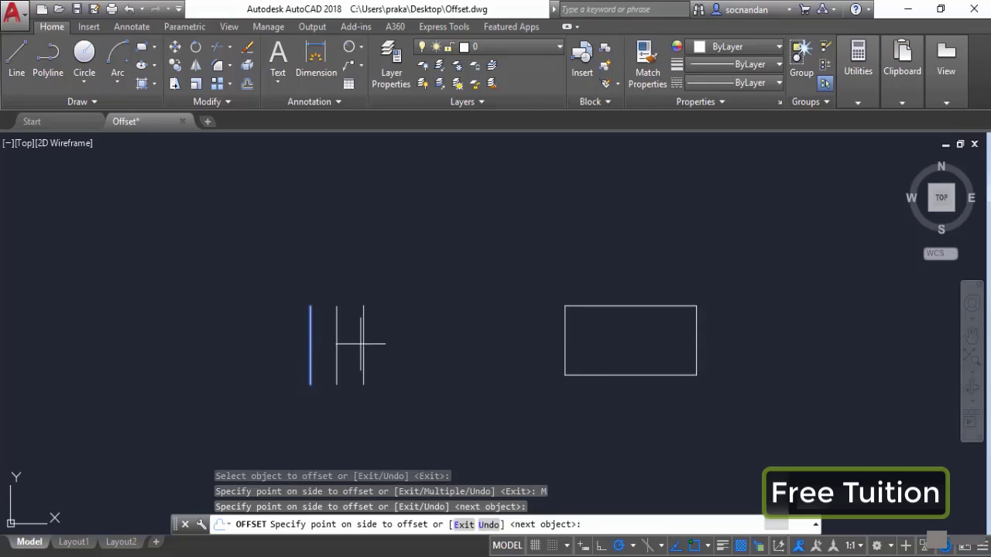
left_click(434, 347)
left_click(463, 346)
left_click(480, 342)
left_click(511, 339)
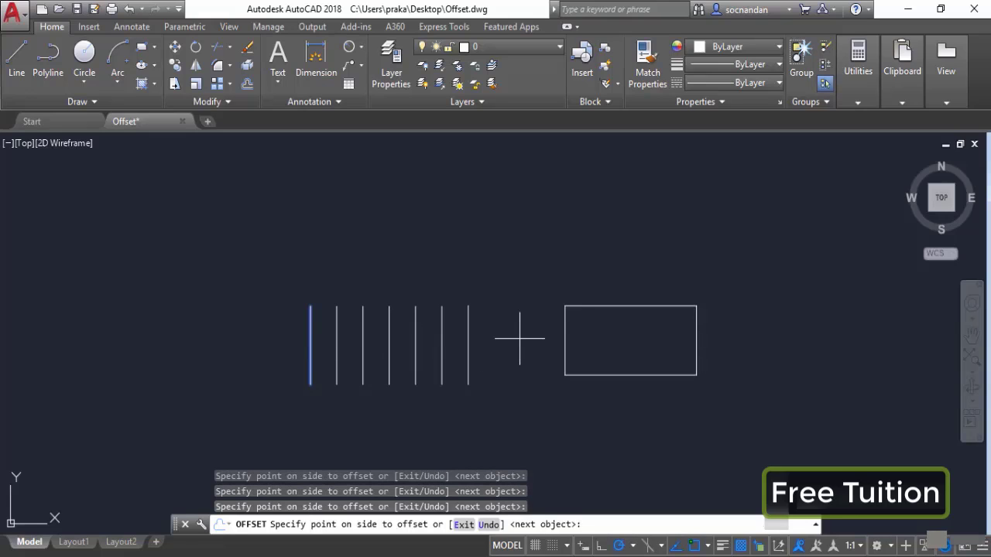
left_click(527, 345)
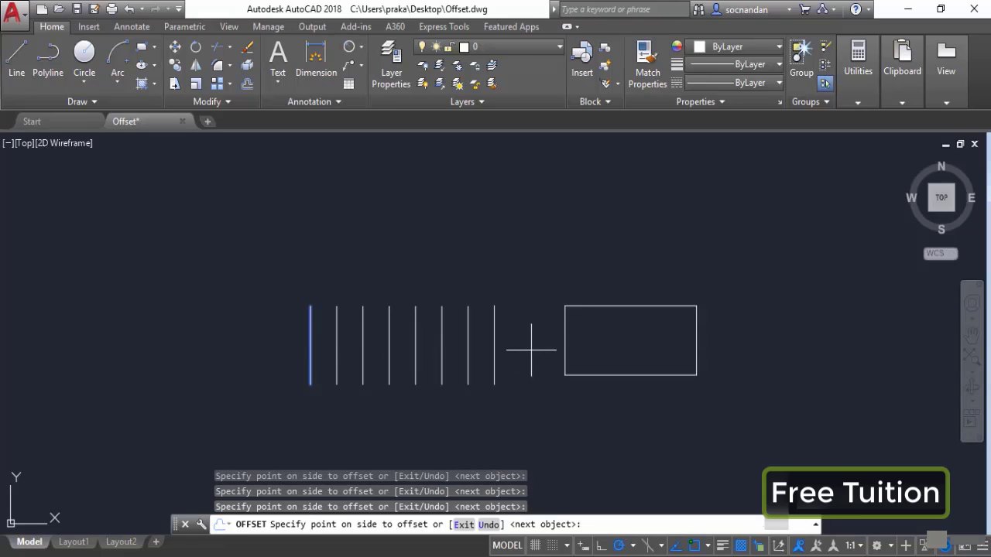
Add four offsets to the left of the original vertical line, end the command, and undo the multiple offsets.
left_click(232, 349)
left_click(207, 349)
left_click(177, 351)
left_click(139, 356)
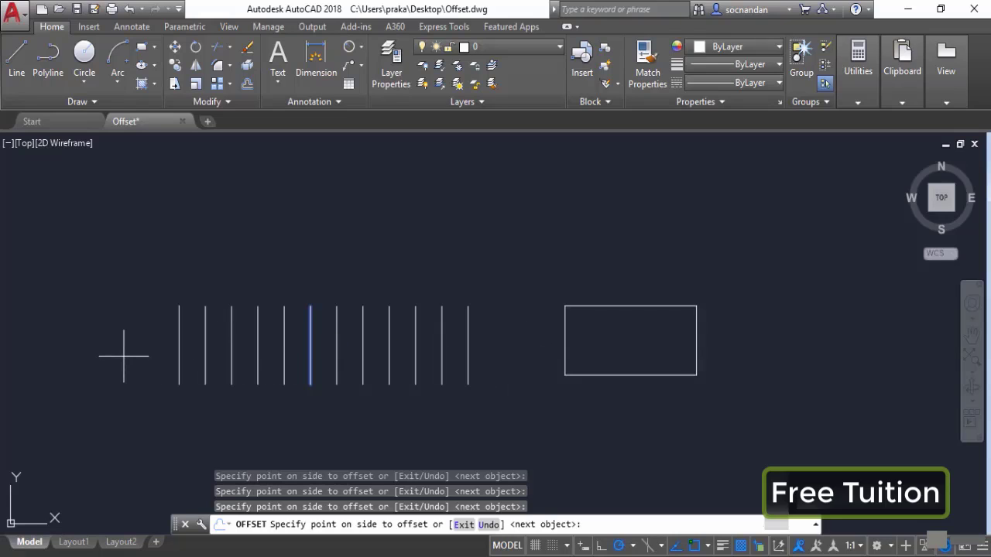
key("Escape")
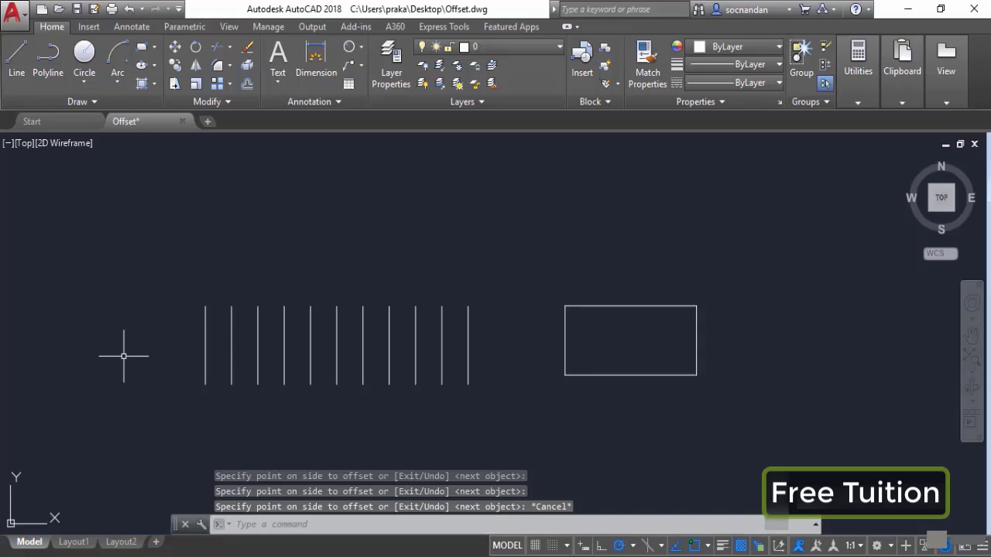
key("ctrl+z")
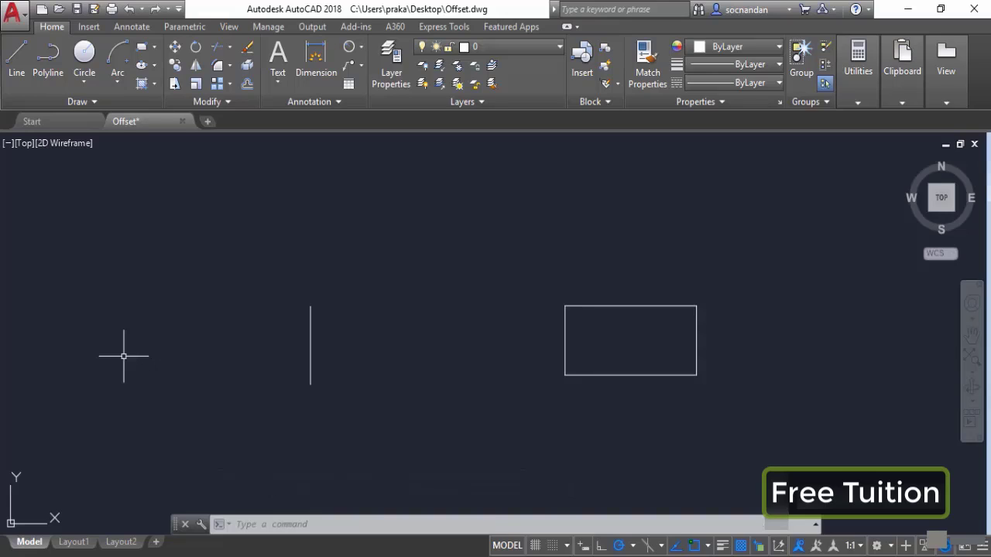
Offset the vertical line to the right with the Through option, and offset the new line farther right through a second picked point.
left_click(246, 85)
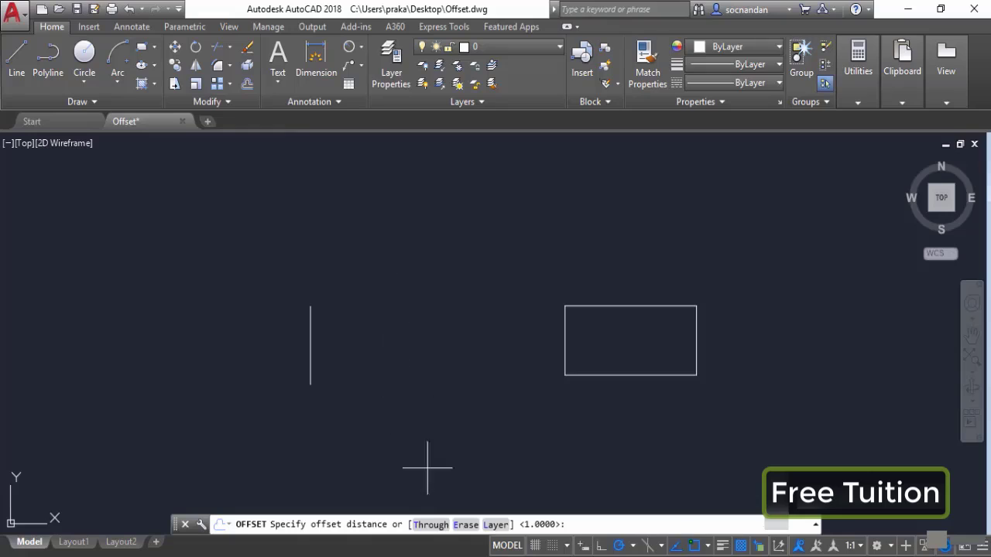
left_click(431, 525)
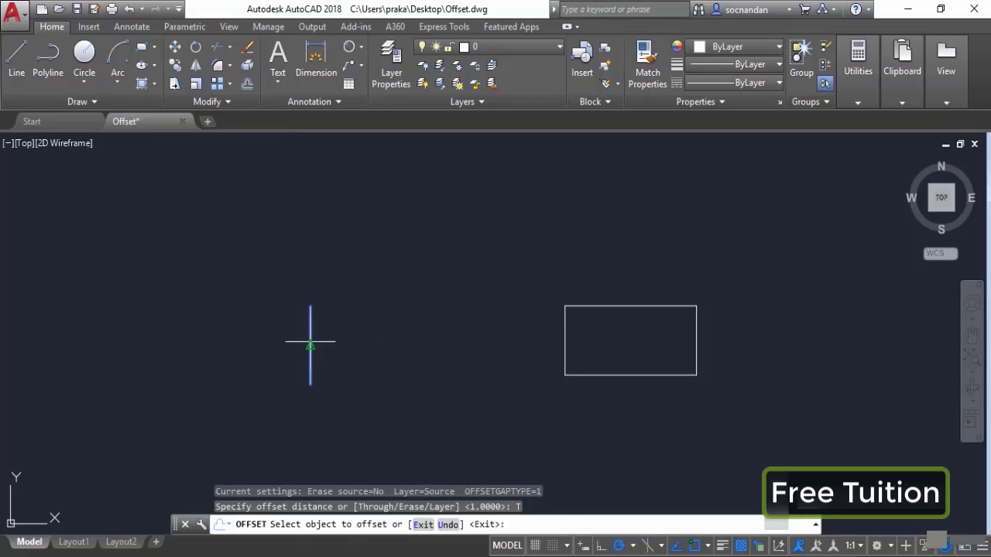
left_click(311, 343)
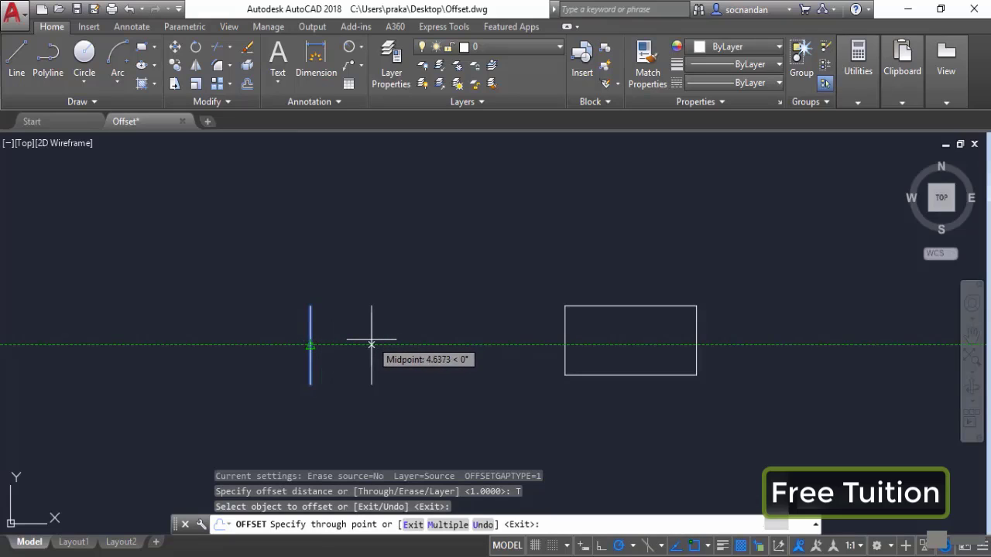
left_click(353, 344)
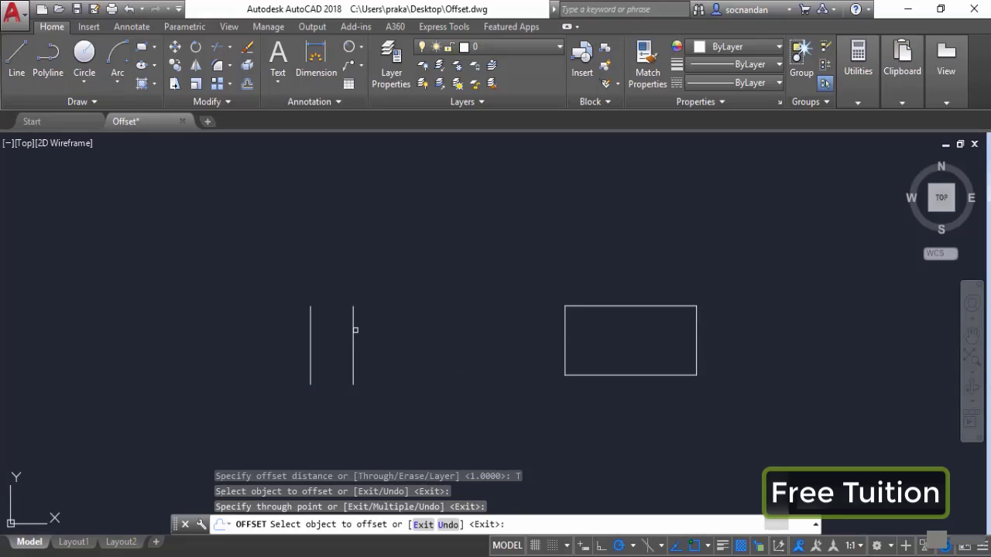
left_click(353, 333)
left_click(421, 336)
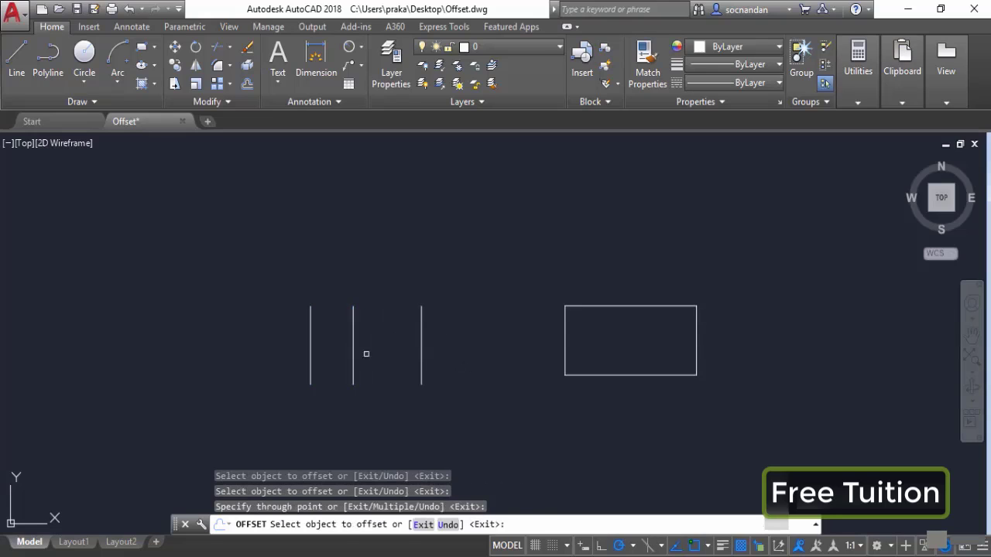
Offset the original line to the left through a picked point, offset that line back to the right, end the command, and undo the Through offsets.
left_click(310, 326)
left_click(214, 327)
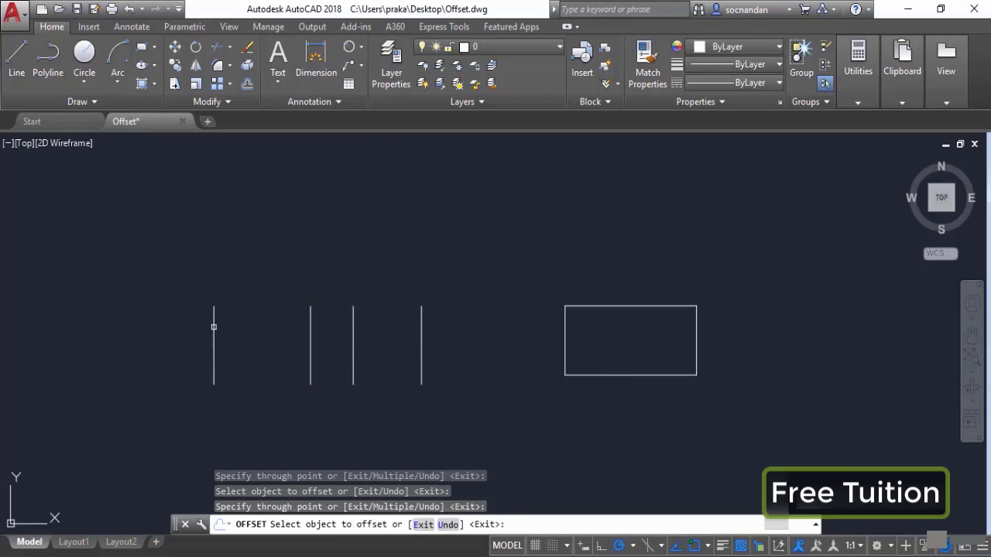
left_click(214, 320)
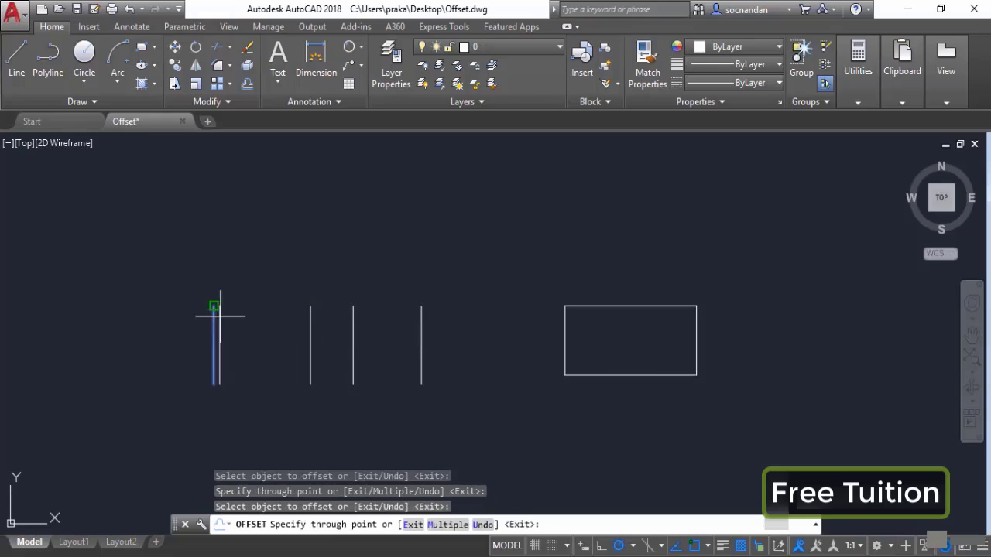
left_click(277, 321)
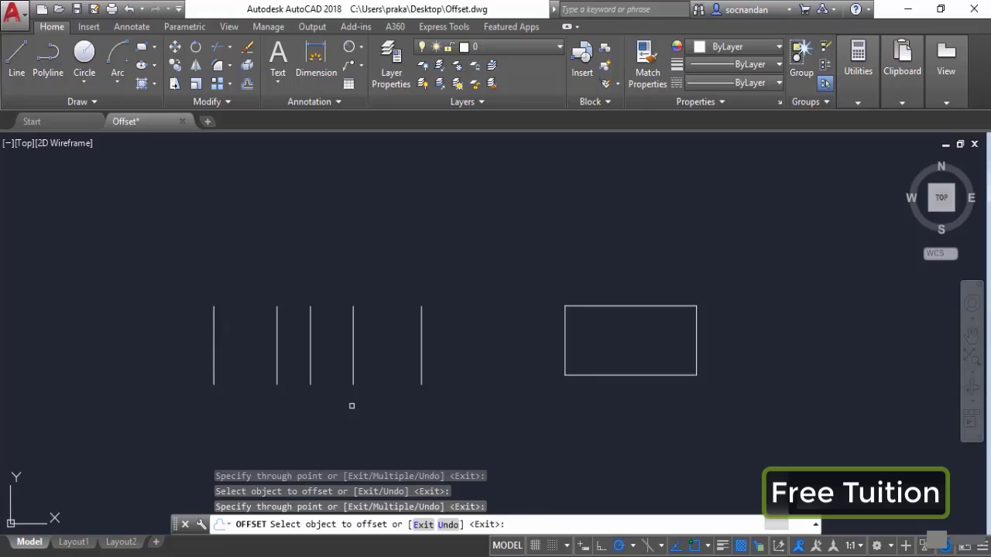
key("Escape")
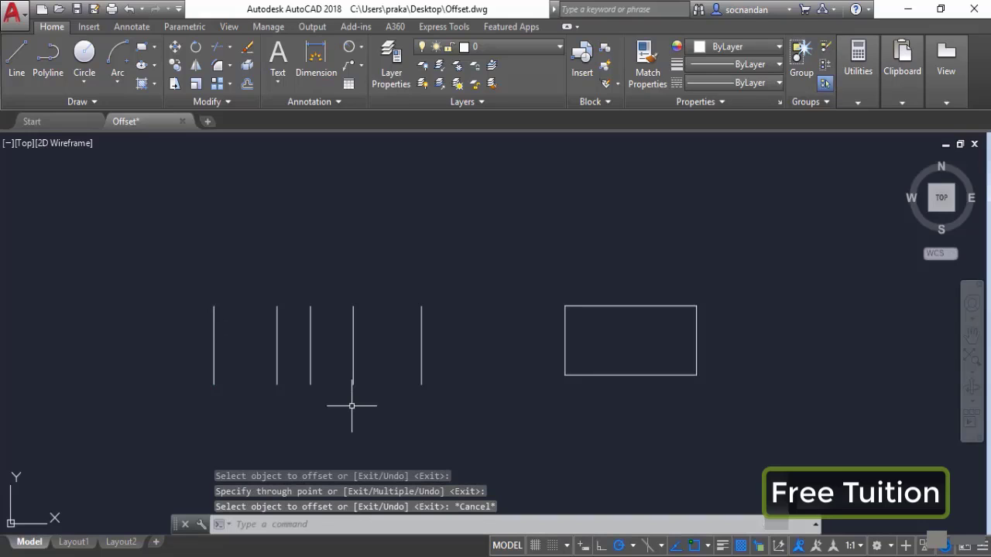
key("ctrl+z")
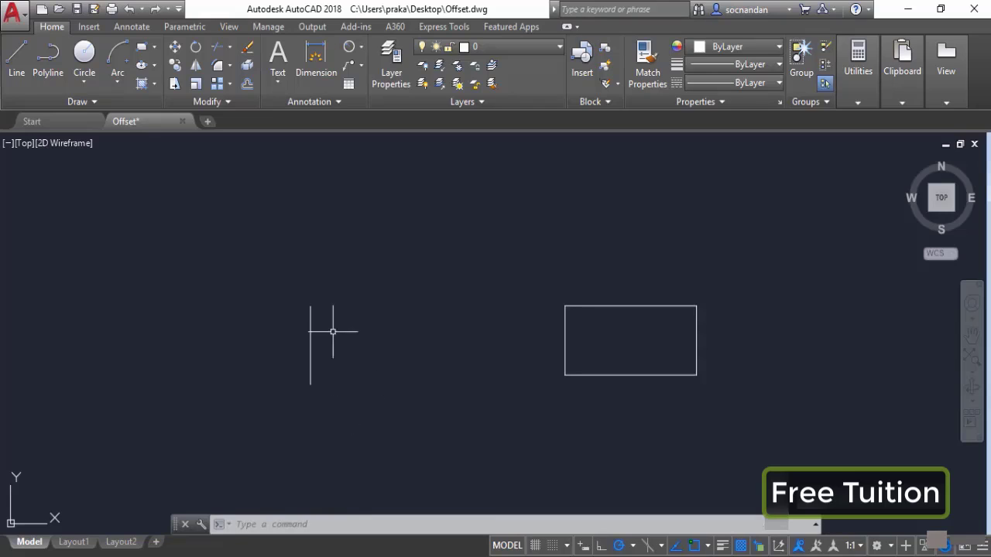
Offset the vertical line 2 units to the right with the Erase source option set to Yes, and end the command.
left_click(249, 86)
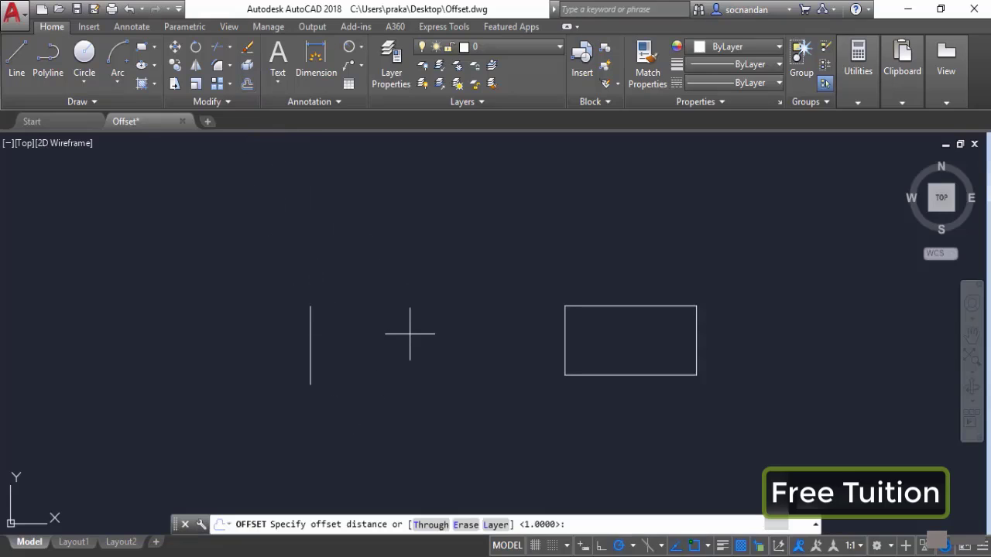
left_click(465, 526)
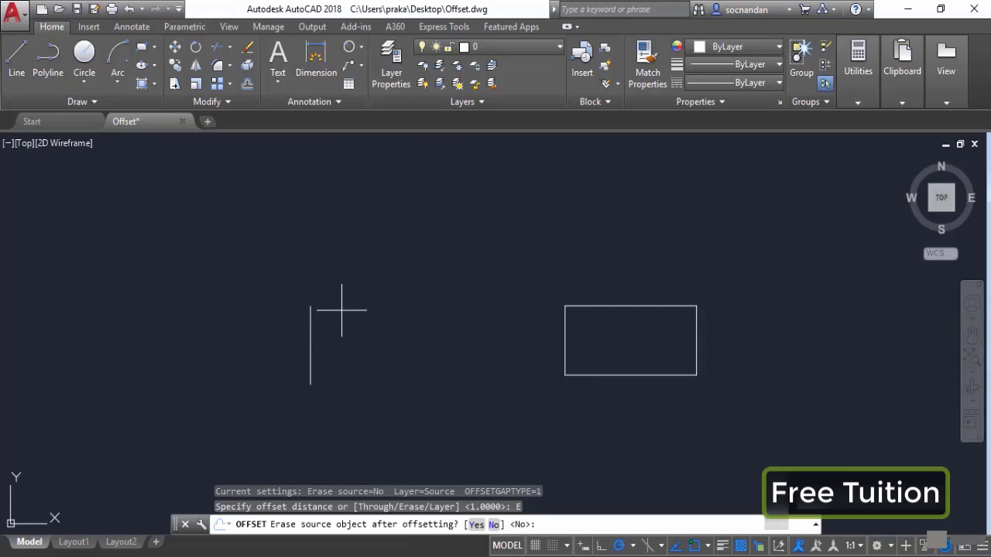
left_click(476, 525)
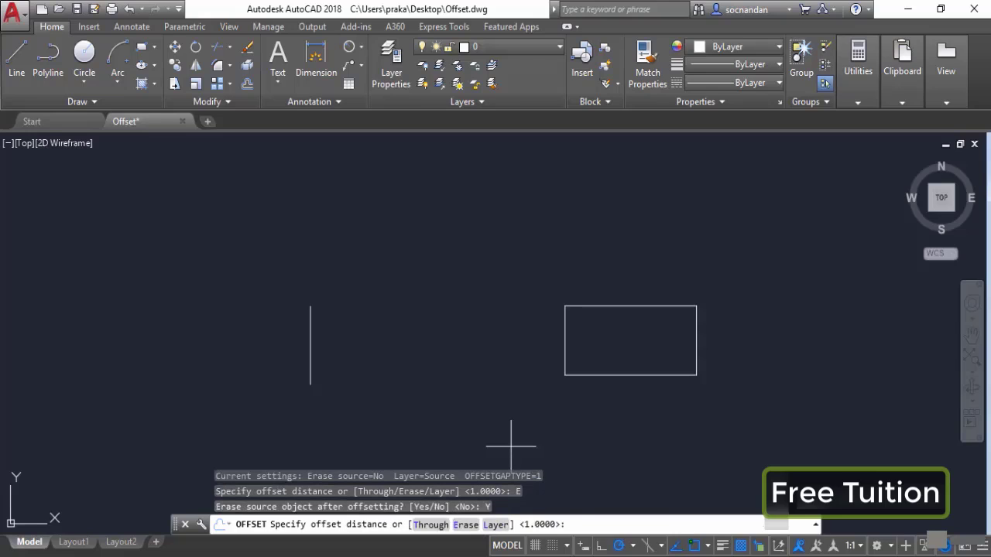
type("2")
key("Return")
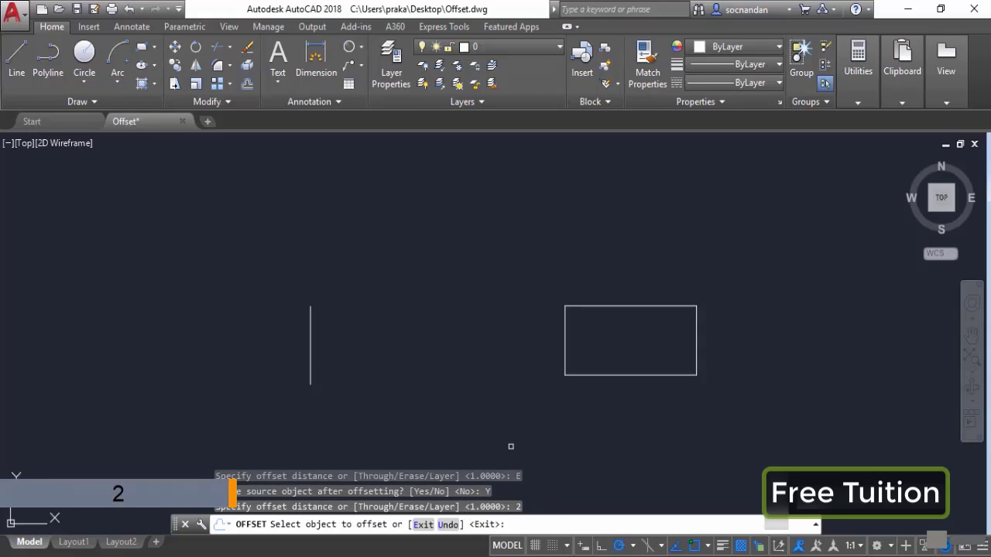
left_click(311, 316)
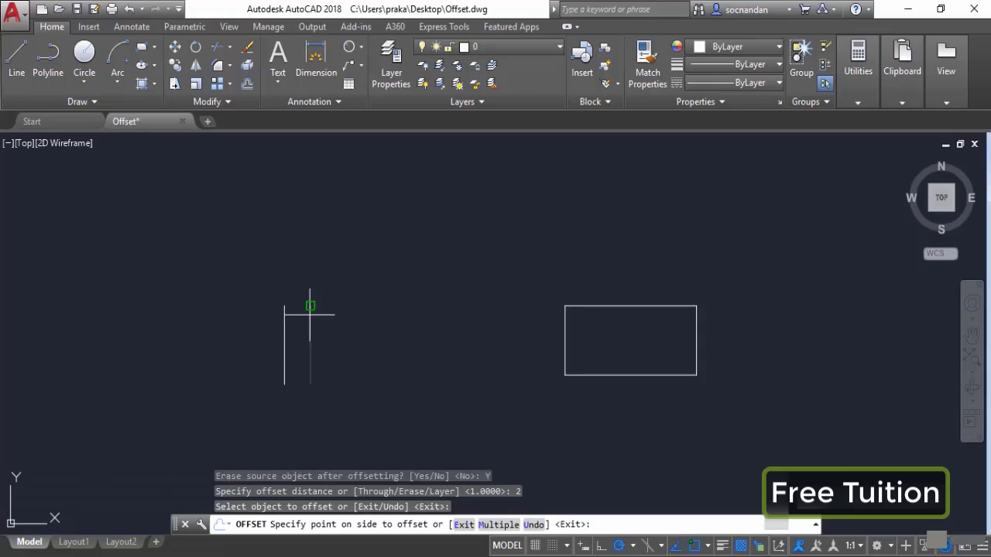
left_click(427, 326)
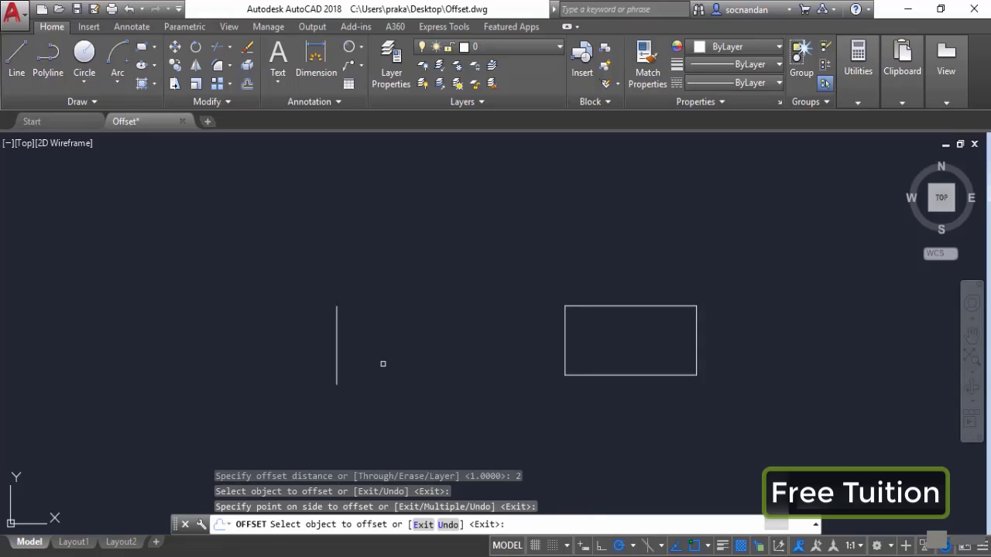
key("Escape")
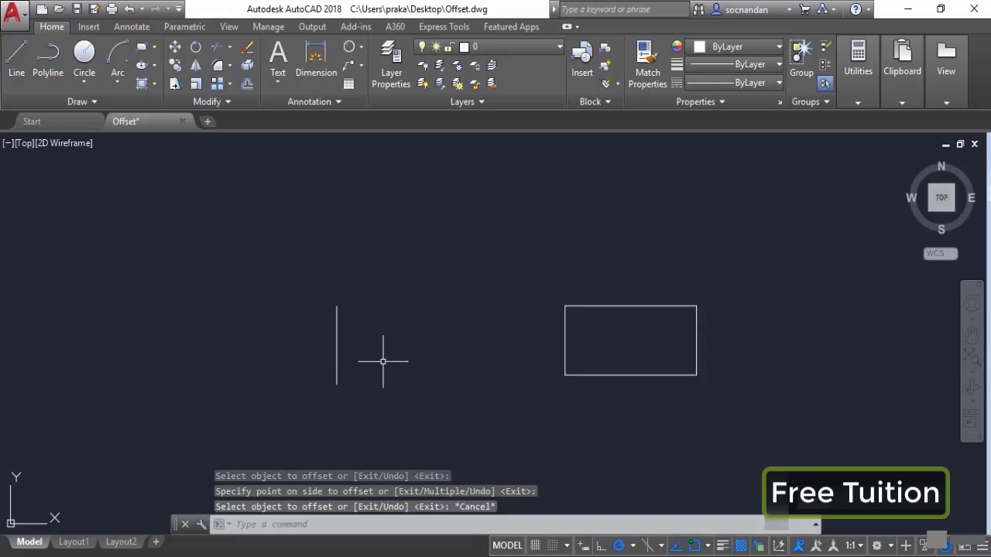
Set the Erase source option back to No and offset the line to the right at distance 2.
key("Return")
left_click(465, 525)
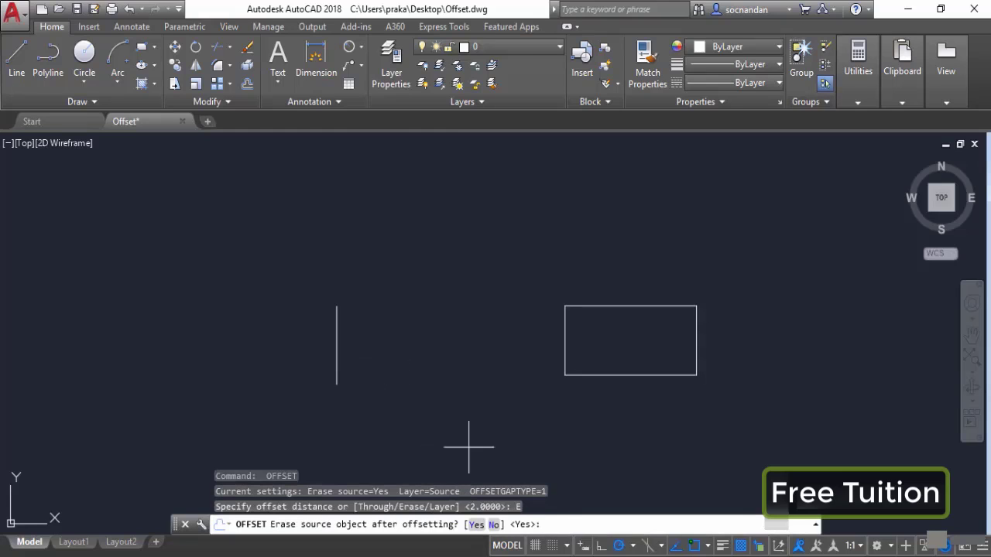
left_click(494, 525)
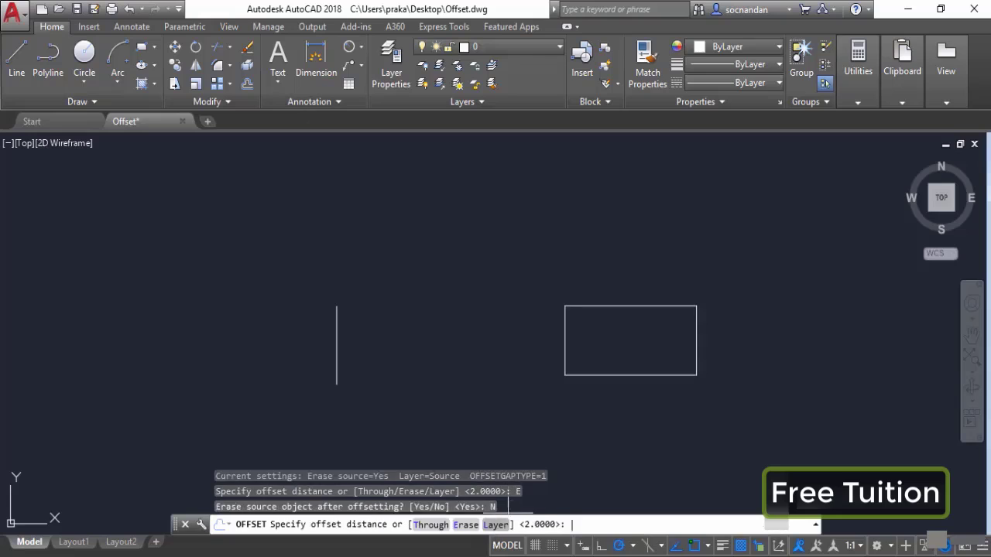
key("Return")
left_click(336, 341)
left_click(386, 340)
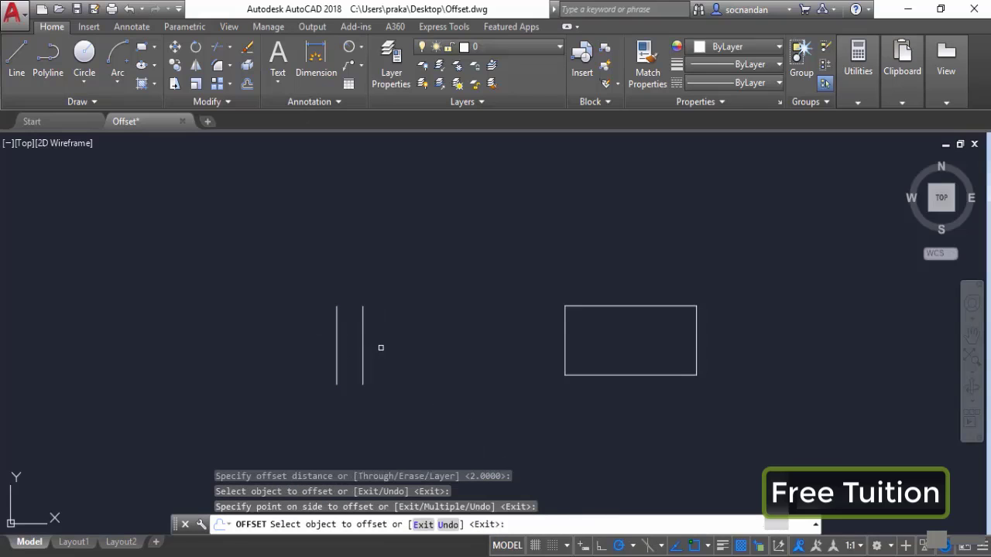
key("Escape")
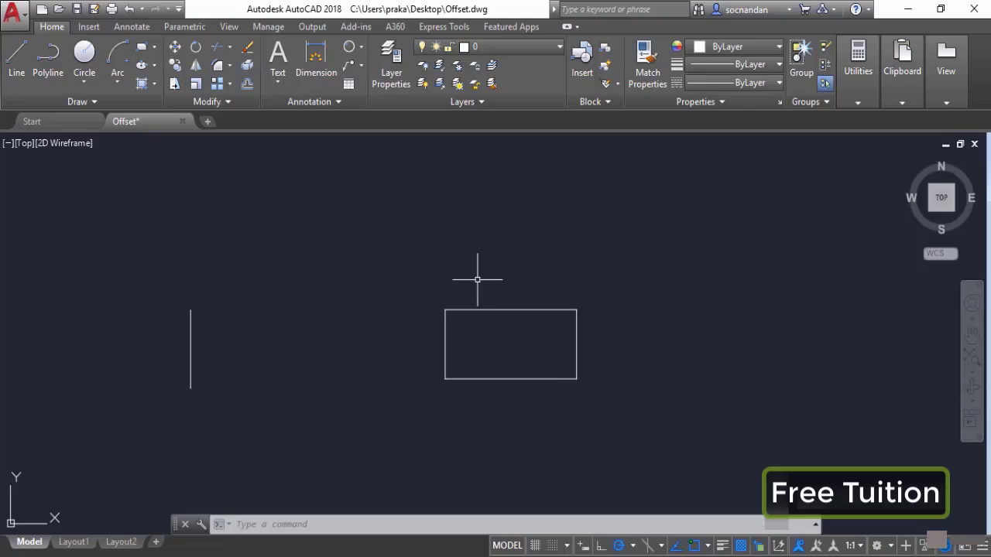
Offset the rectangle by 1 once outward and once inward, and end the command.
left_click(247, 85)
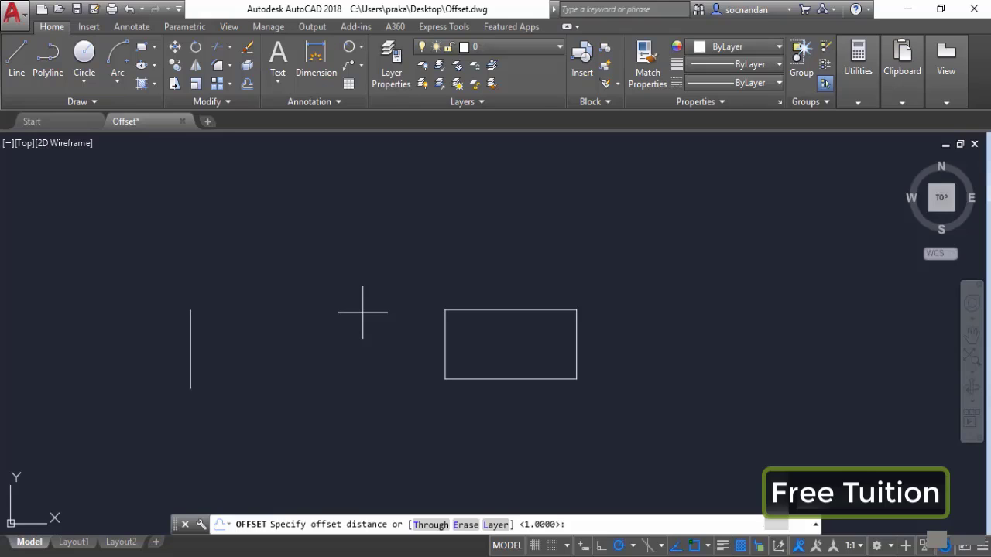
type("1")
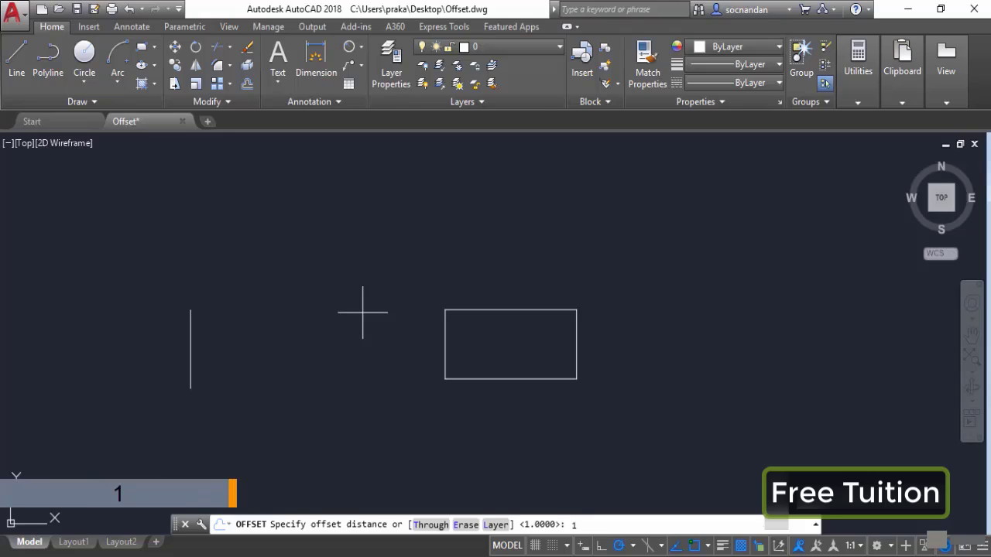
key("Return")
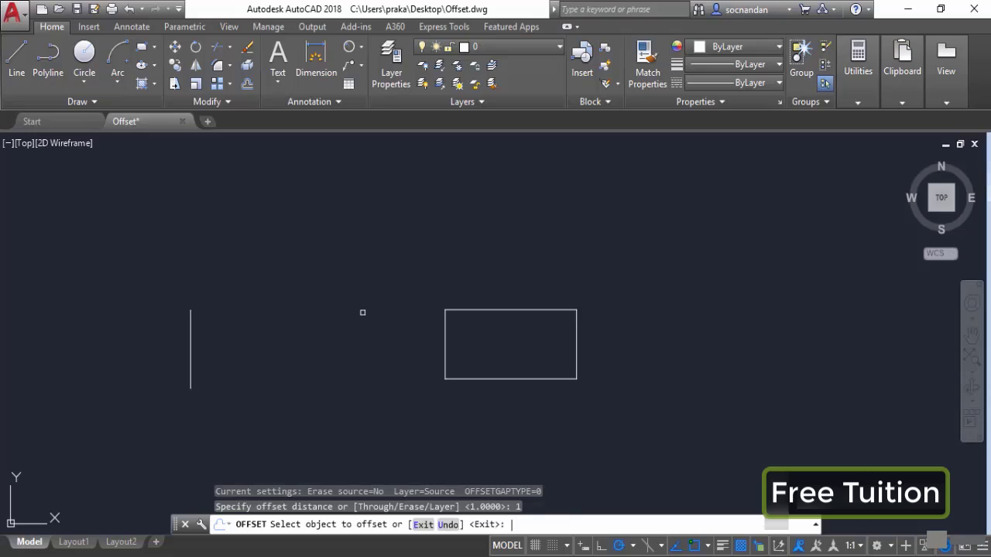
left_click(510, 310)
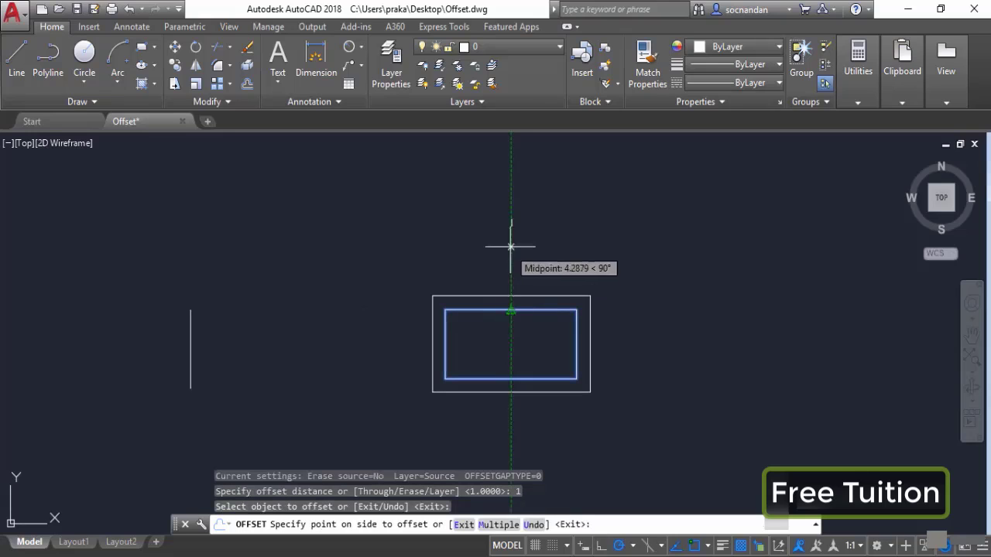
left_click(548, 234)
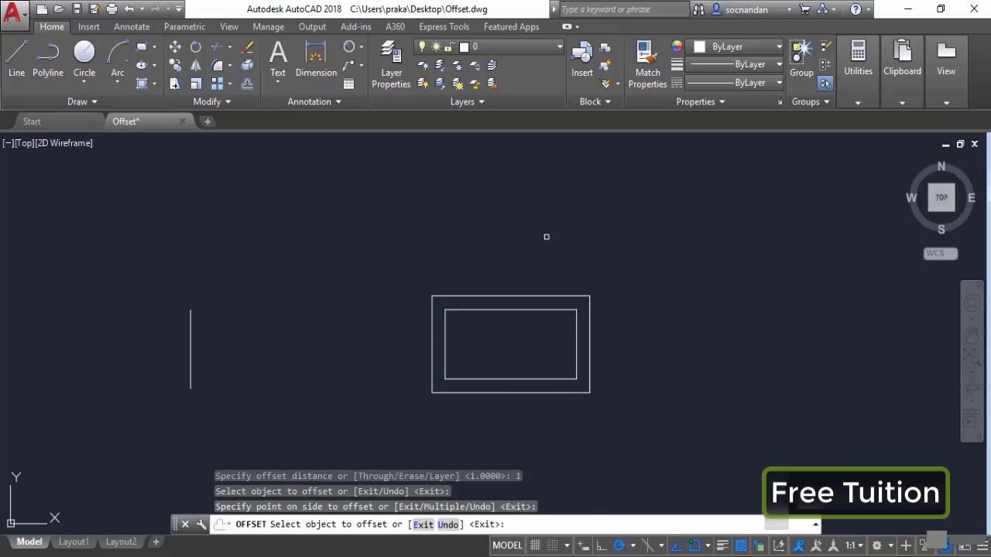
left_click(515, 310)
left_click(518, 347)
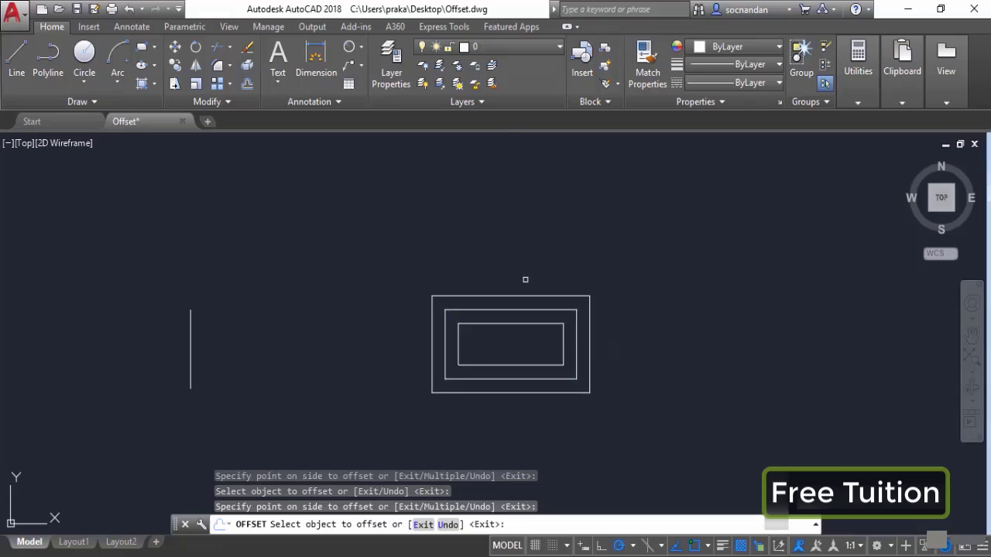
right_click(635, 307)
left_click(652, 318)
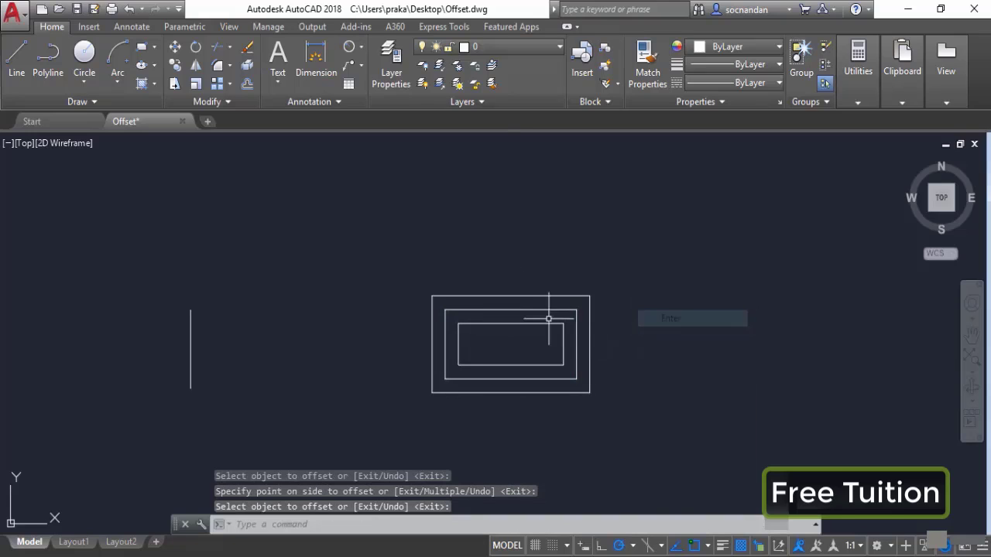
Erase the inner and outer offset rectangles, keeping the original middle one.
scroll(548, 318, "up", 2)
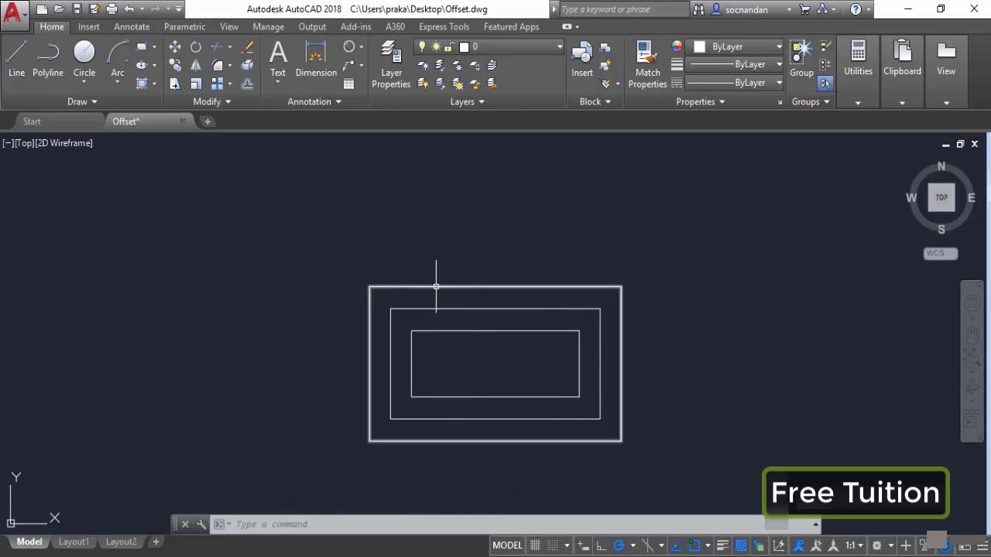
left_click(512, 330)
left_click(512, 286)
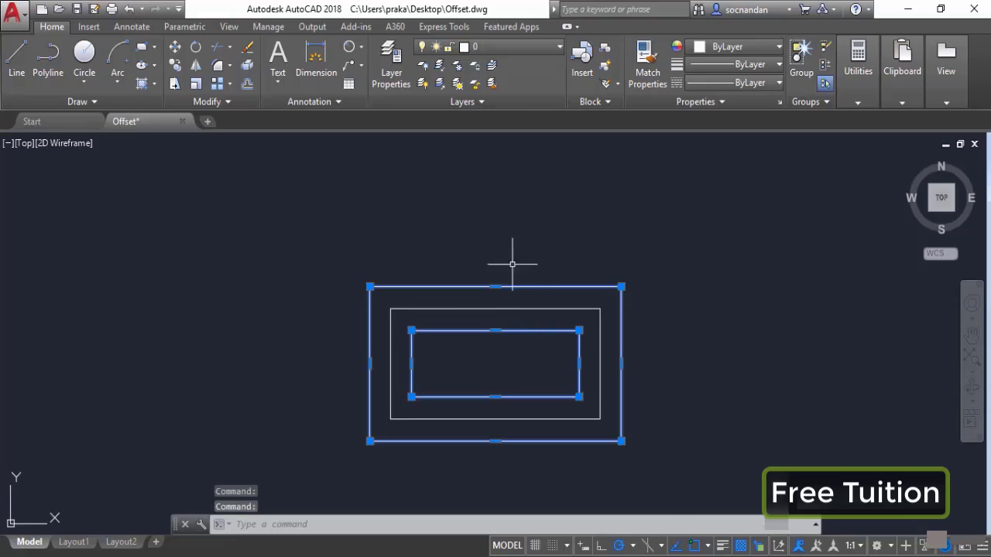
right_click(512, 264)
left_click(546, 300)
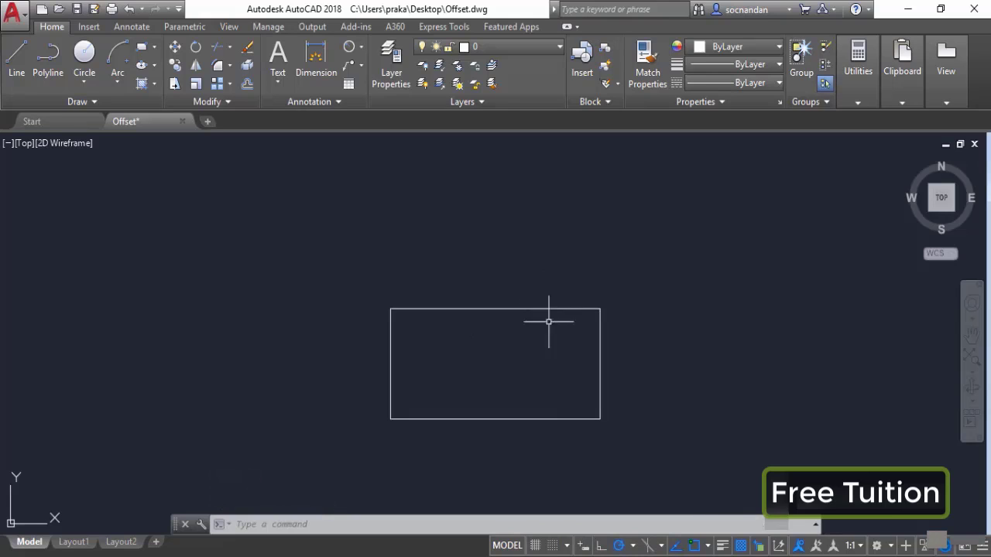
Set the OFFSETGAPTYPE system variable to 1.
middle_click_drag(560, 361, 521, 332)
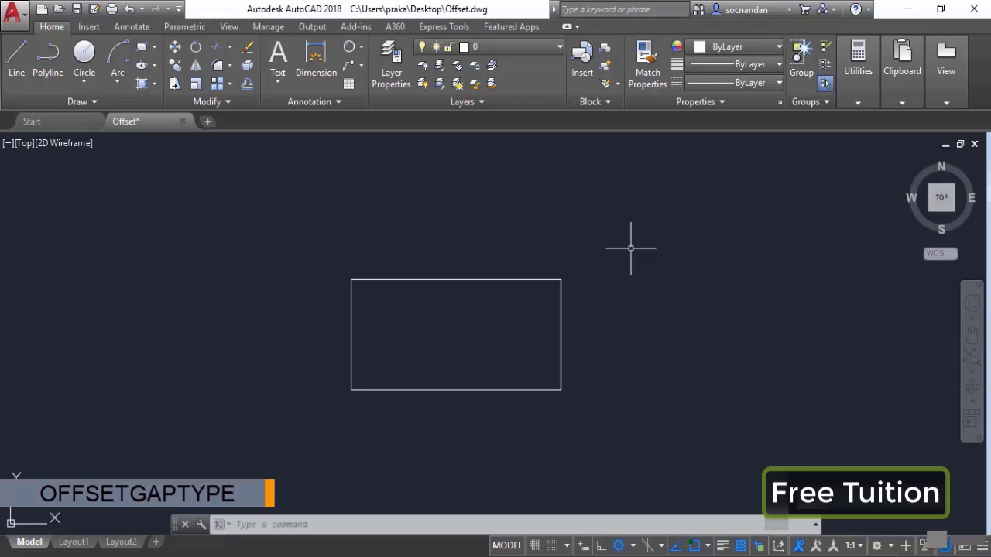
type("OFFSETGAPTYPE")
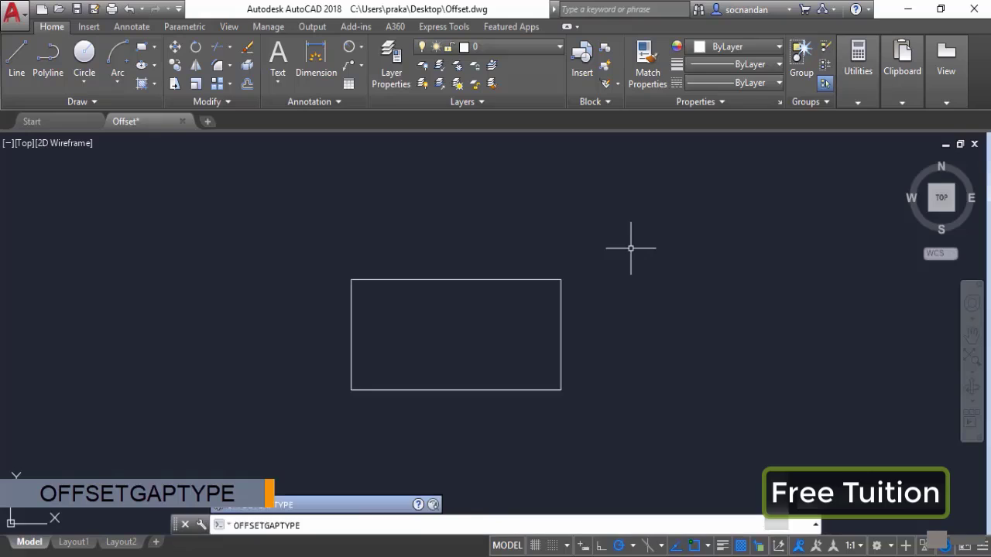
key("Return")
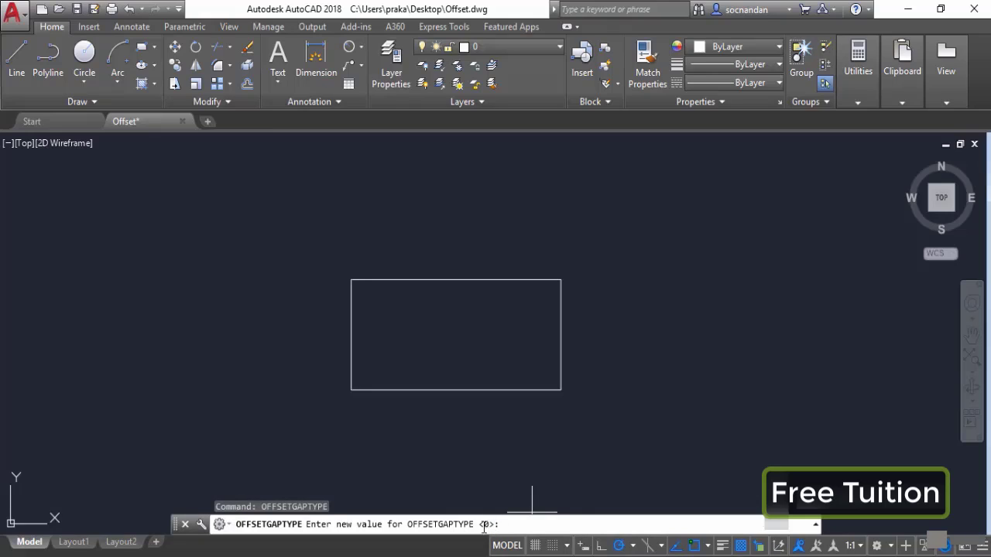
type("1")
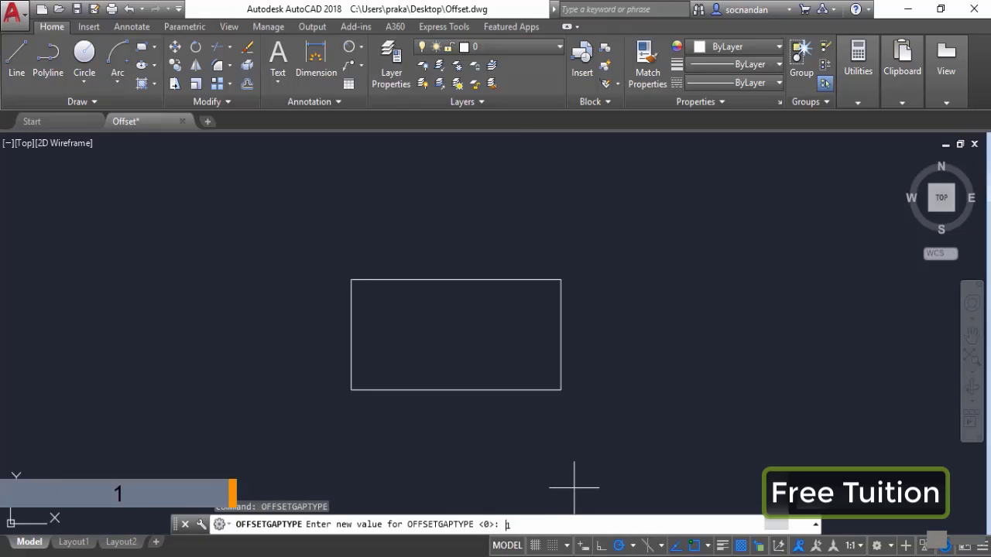
key("Return")
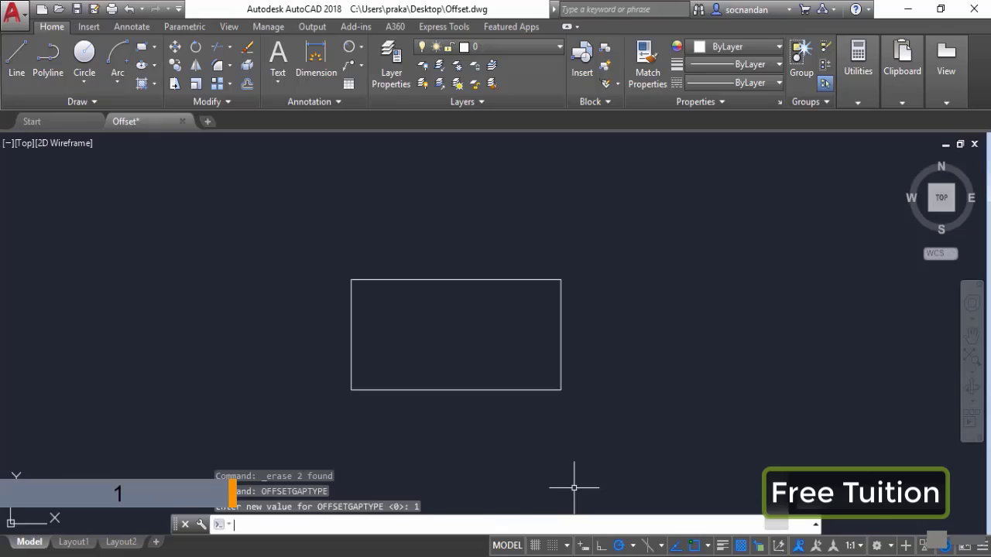
Offset the rectangle outward by a distance of 1 and end the command.
left_click(247, 87)
type("1")
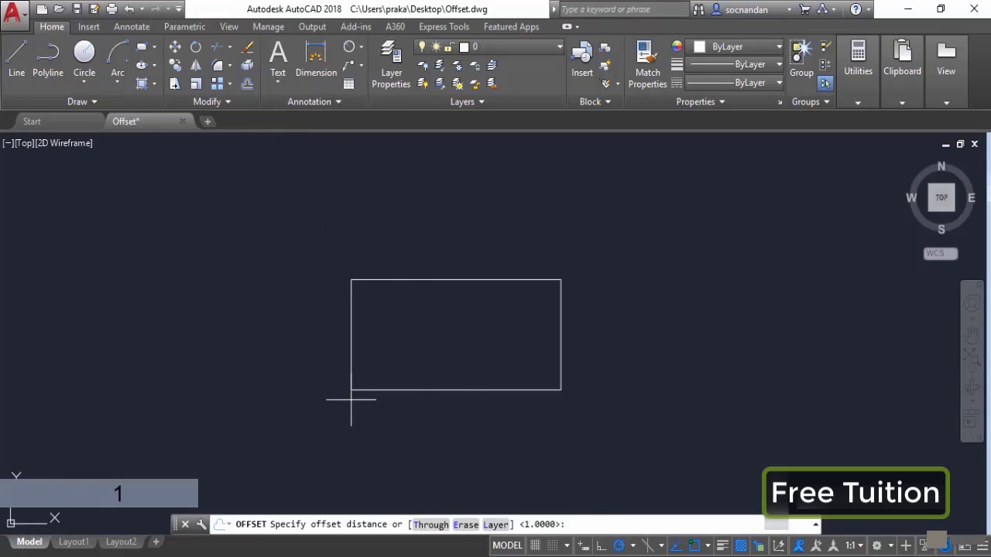
key("Return")
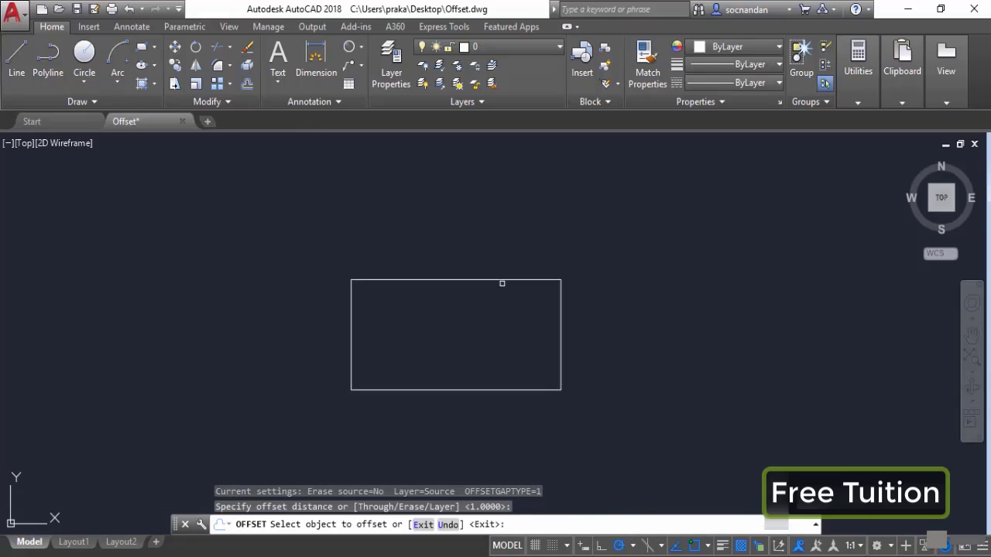
left_click(504, 280)
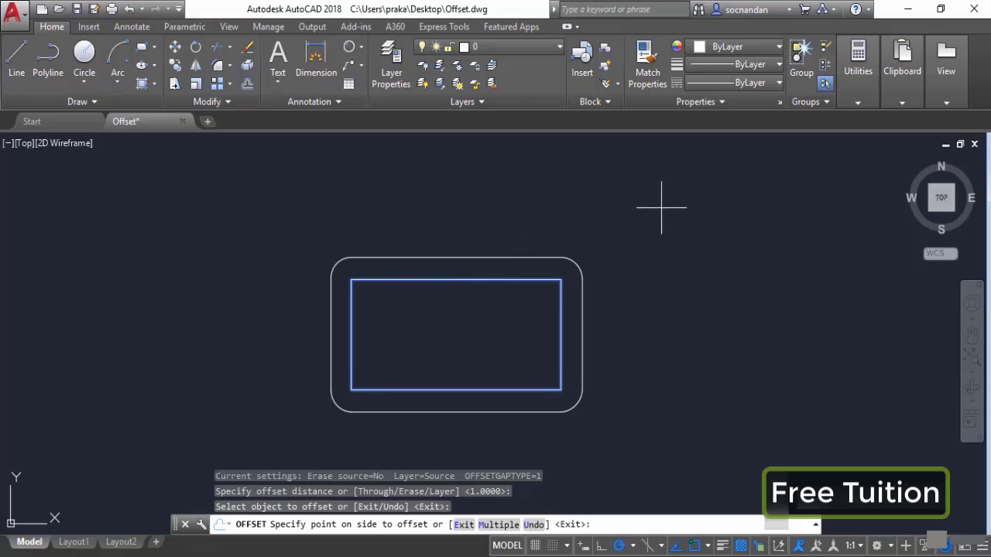
left_click(710, 292)
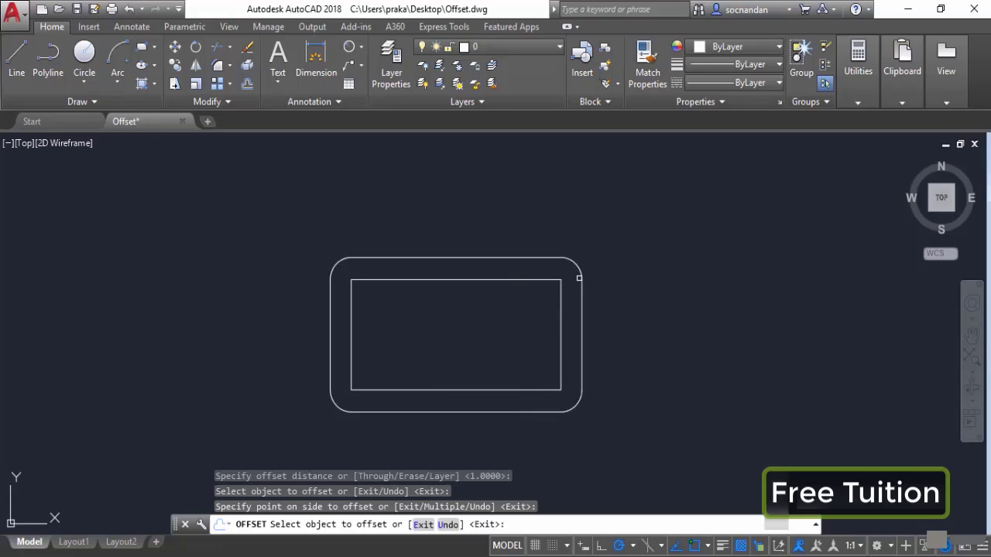
key("Escape")
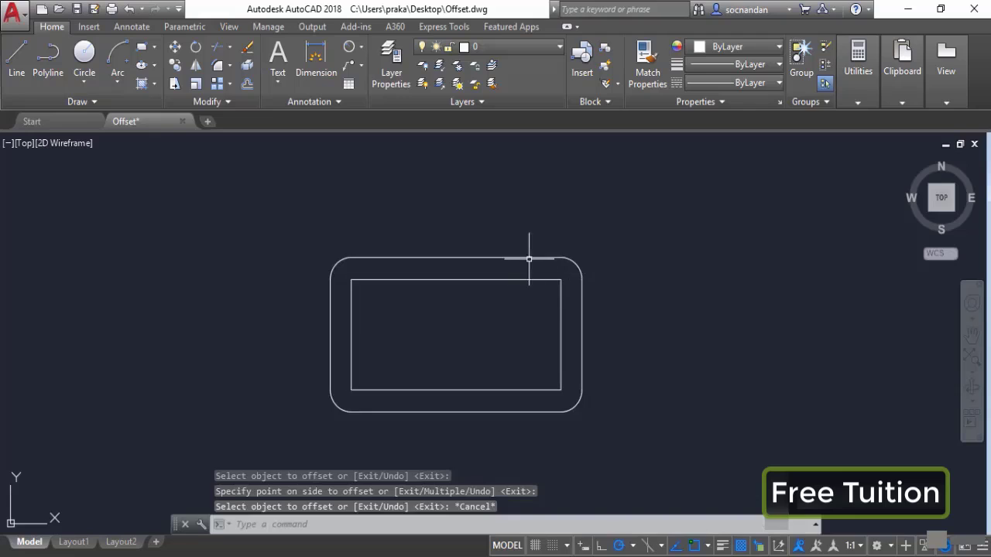
Erase the outer rectangle with rounded corners, keeping the original rectangle.
left_click(533, 258)
right_click(504, 224)
left_click(566, 283)
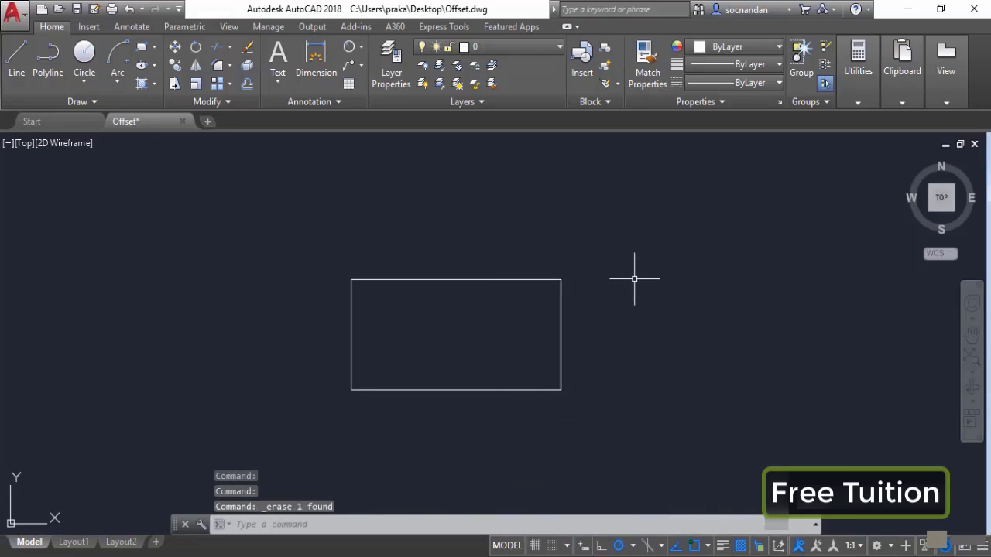
Set the OFFSETGAPTYPE system variable to 2.
type("OFFSET")
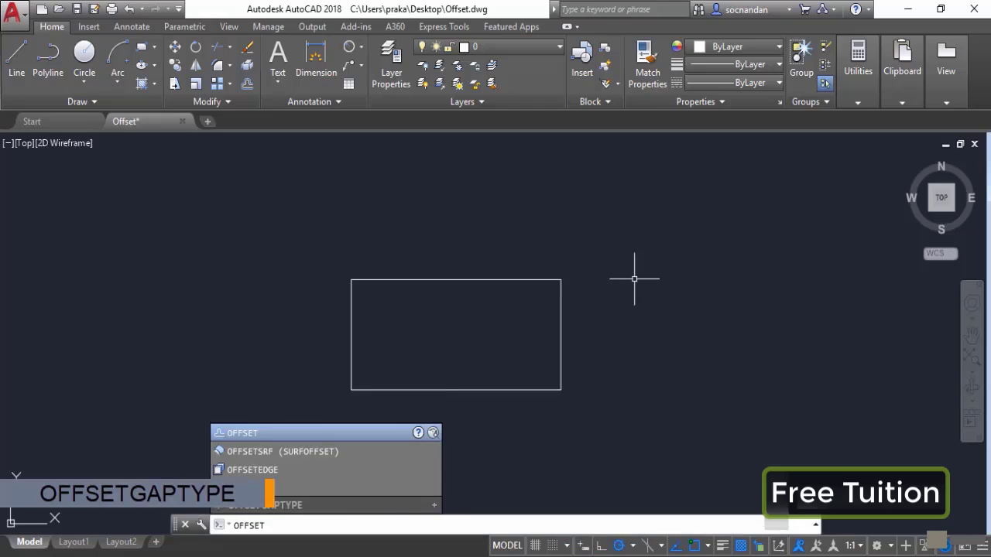
type("GAPTYPE")
key("Return")
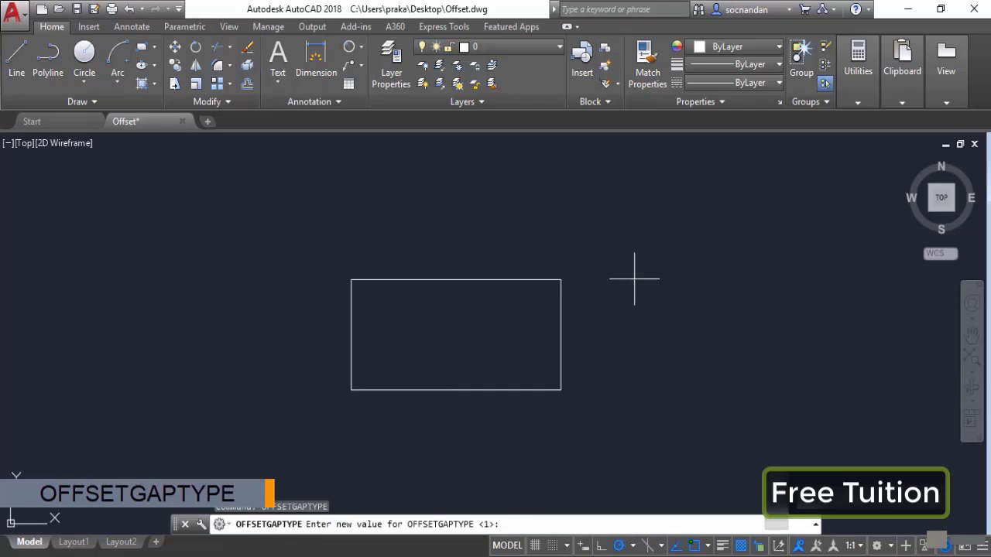
type("2")
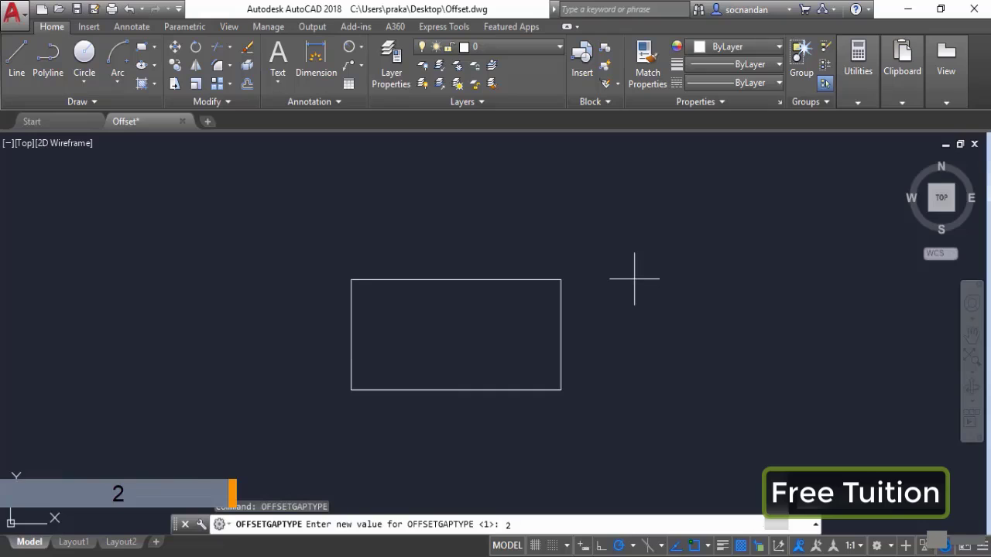
key("Return")
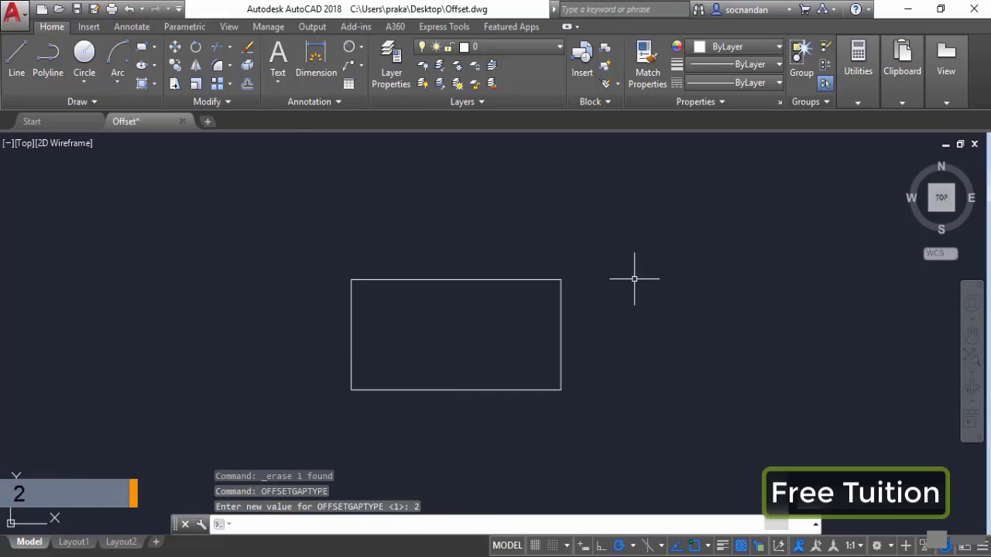
Offset the original rectangle outward at distance 1 with the new gap type, and exit the Offset command.
left_click(246, 87)
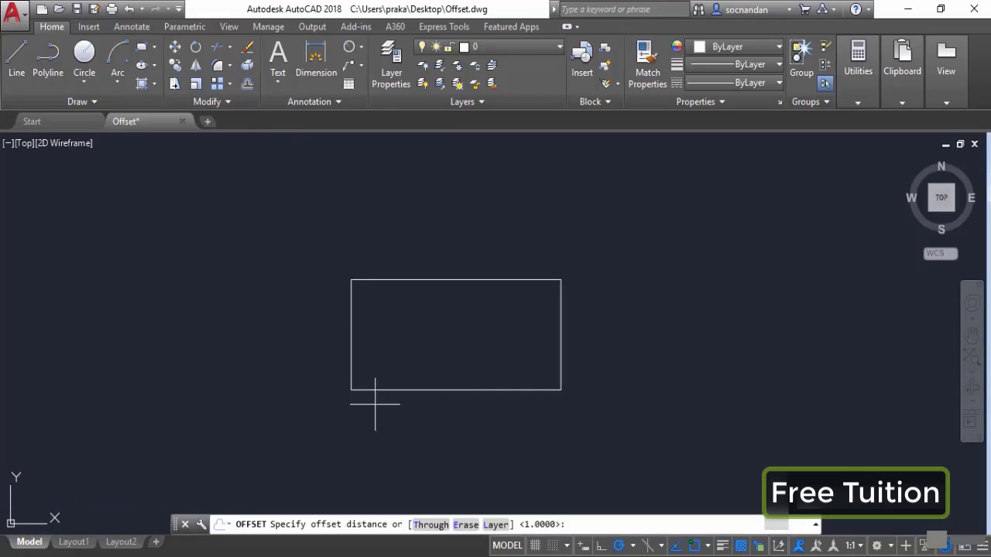
type("1")
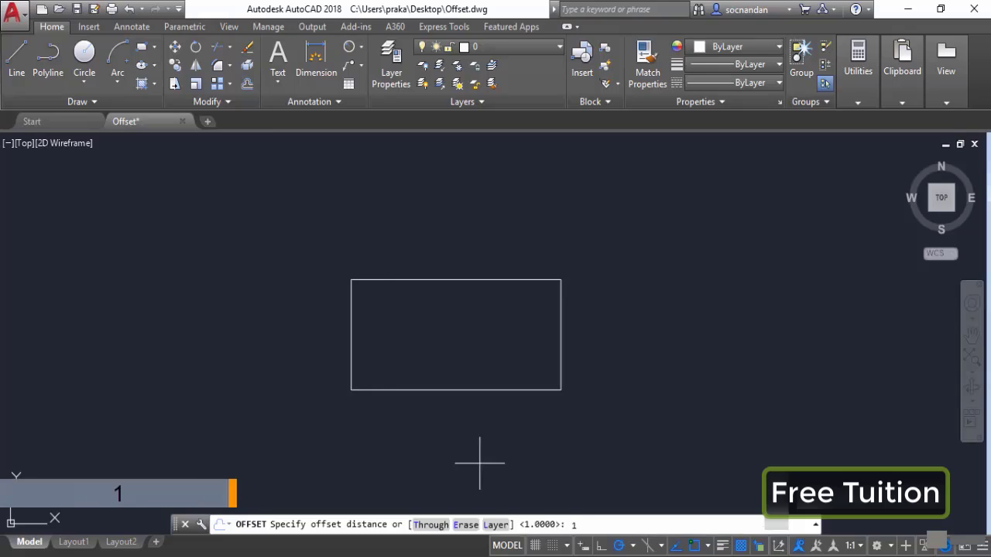
key("Return")
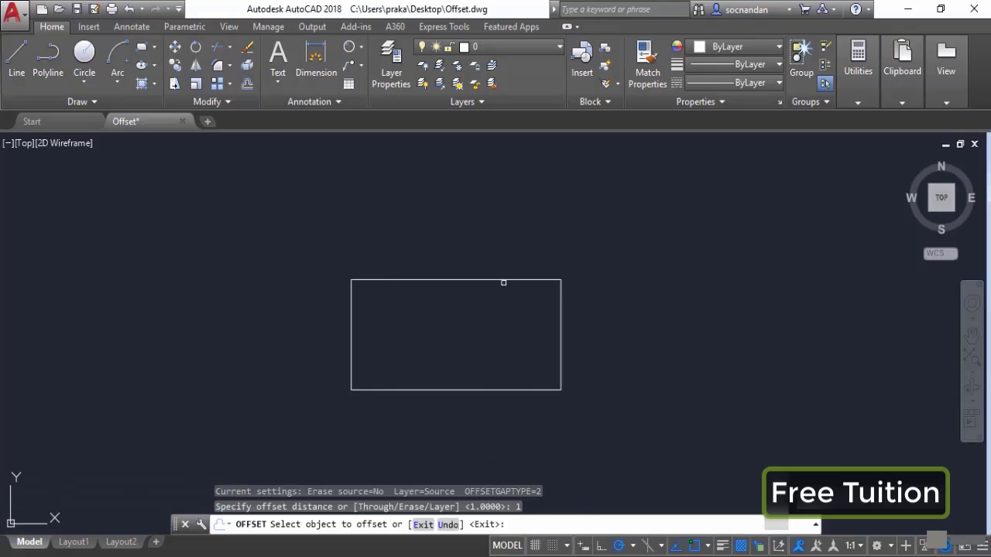
left_click(561, 280)
left_click(611, 217)
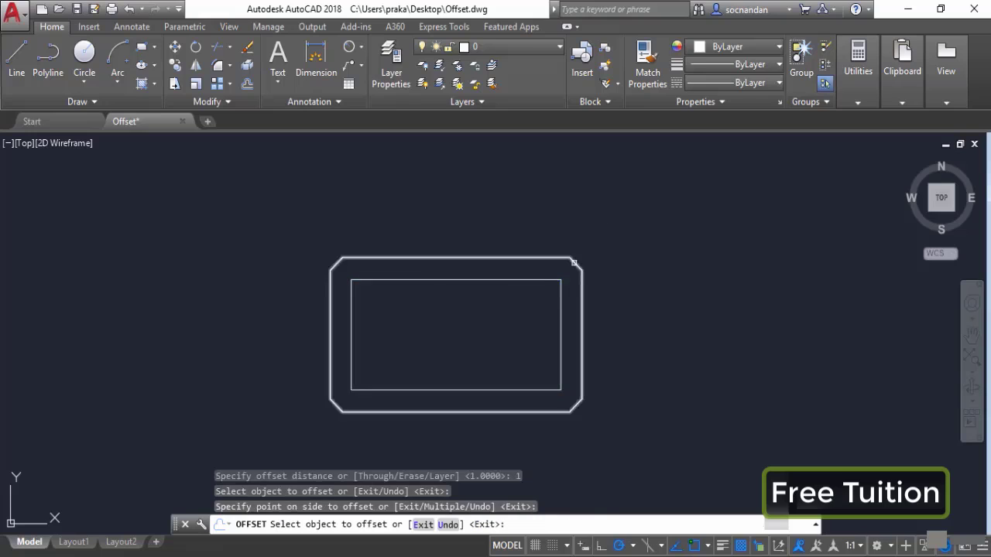
right_click(629, 270)
left_click(654, 281)
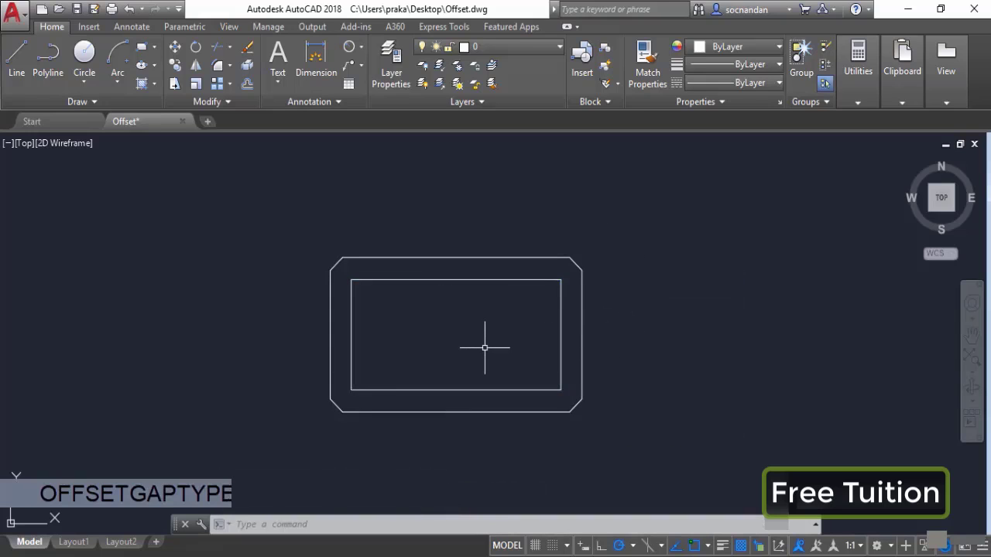
Set the OFFSETGAPTYPE system variable back to 0.
type("offsetgaptype")
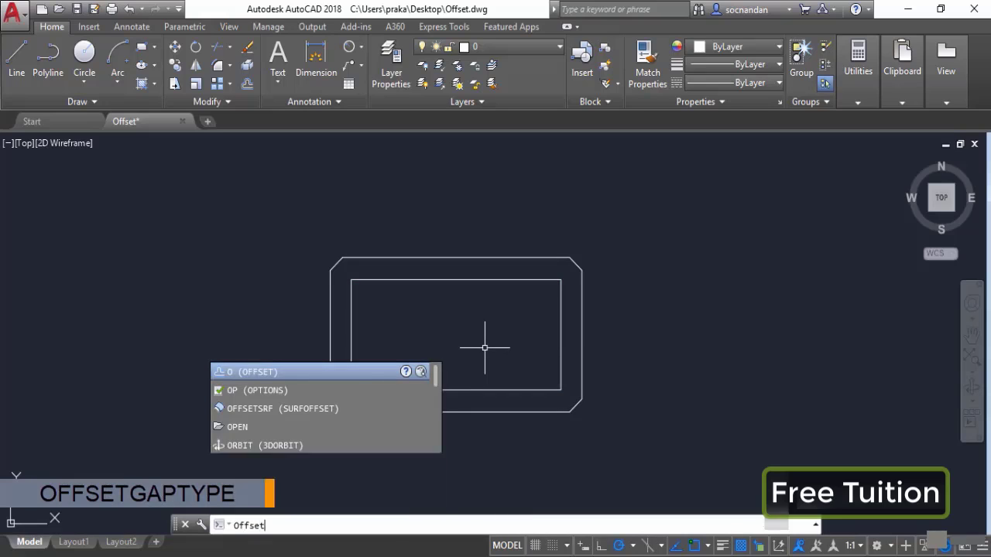
key("Return")
type("0")
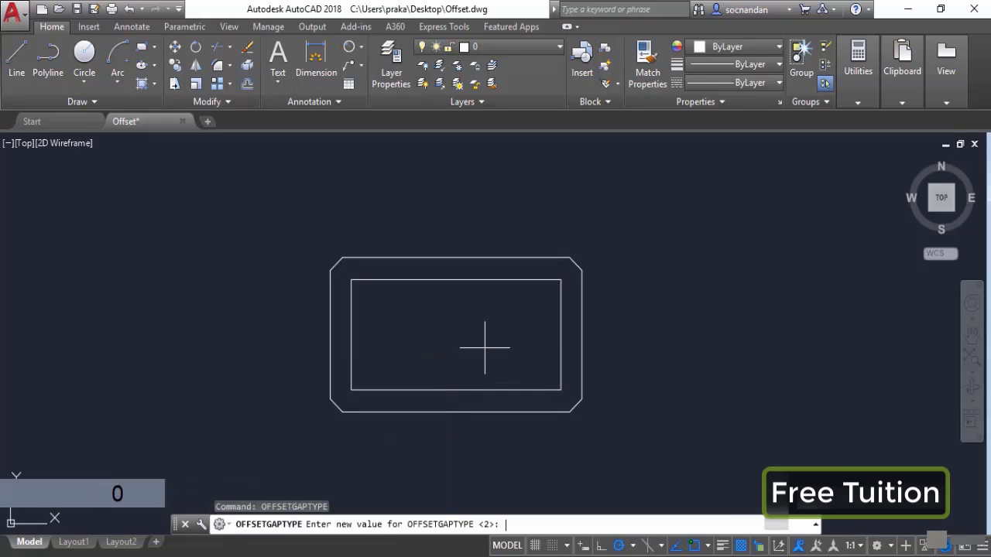
key("Return")
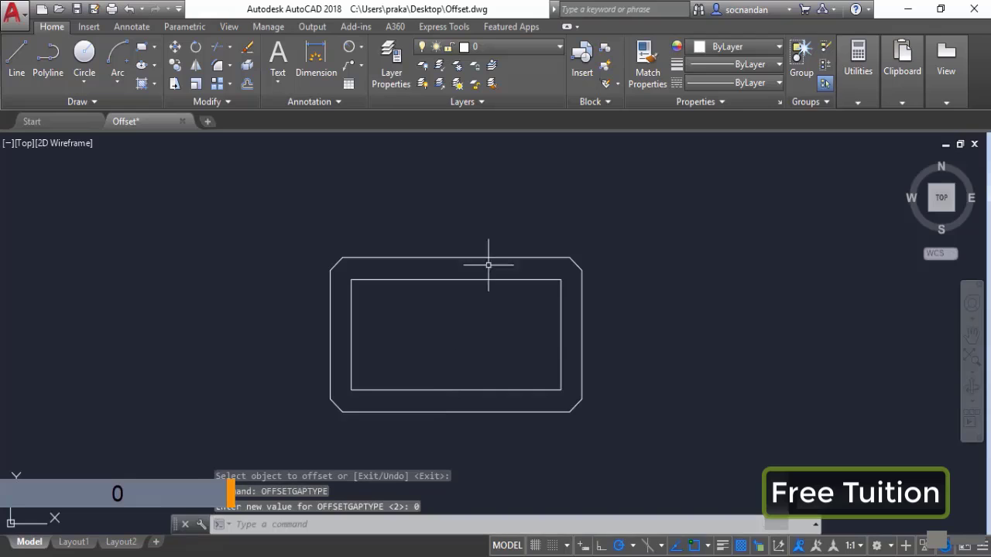
Erase the outer rectangle with chamfered corners, keeping the original rectangle.
left_click(488, 258)
right_click(490, 194)
left_click(534, 277)
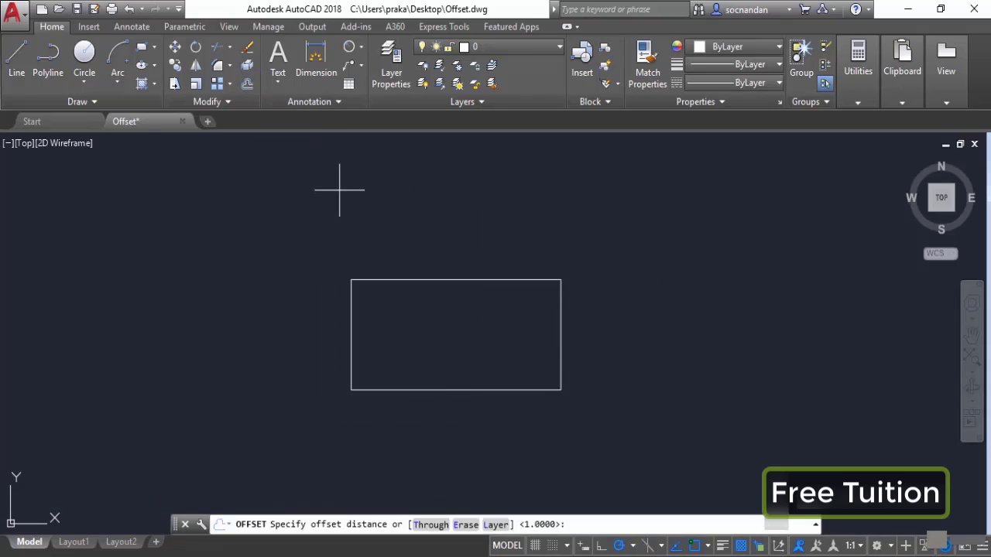
Offset the rectangle outward with the Through option, through a point just right of its right edge's midpoint, and end the command.
left_click(436, 525)
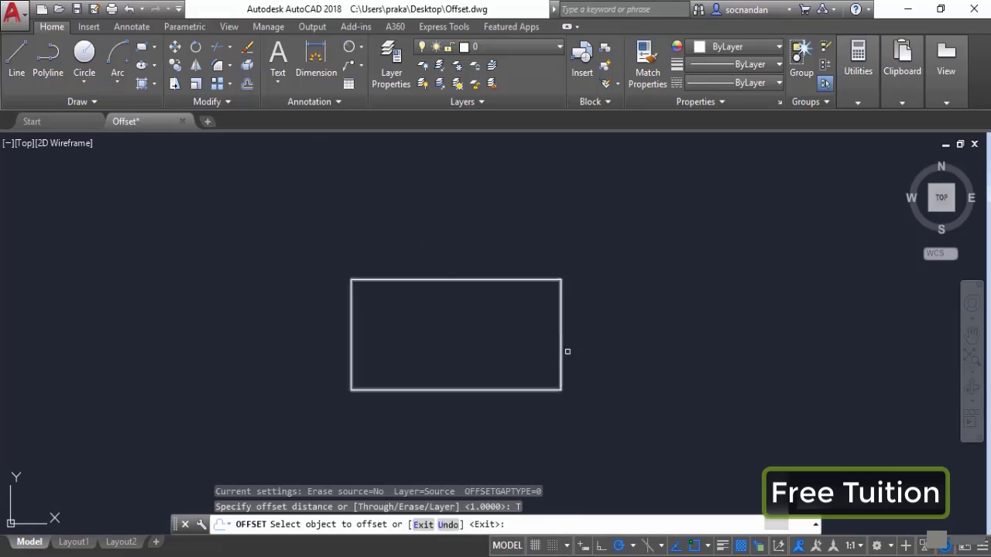
left_click(562, 335)
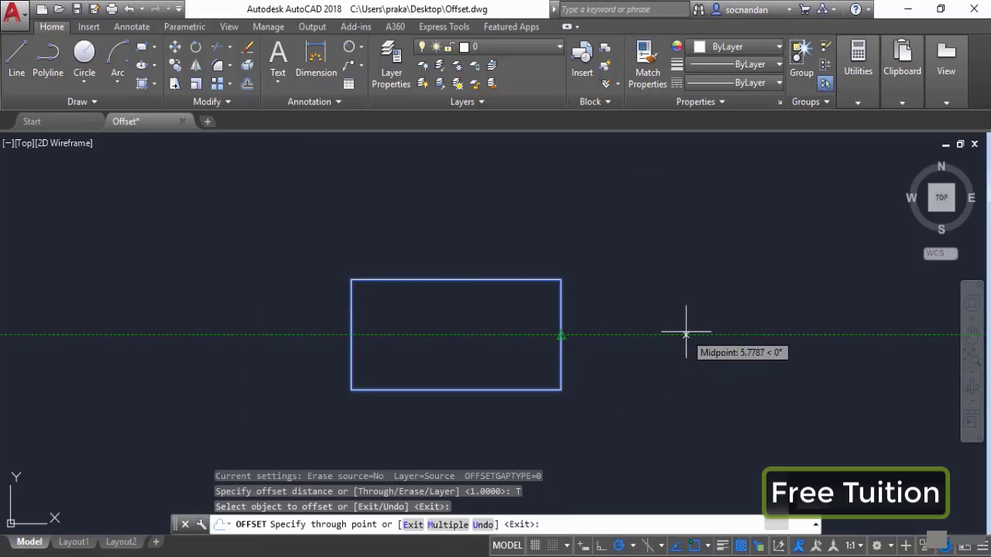
left_click(593, 336)
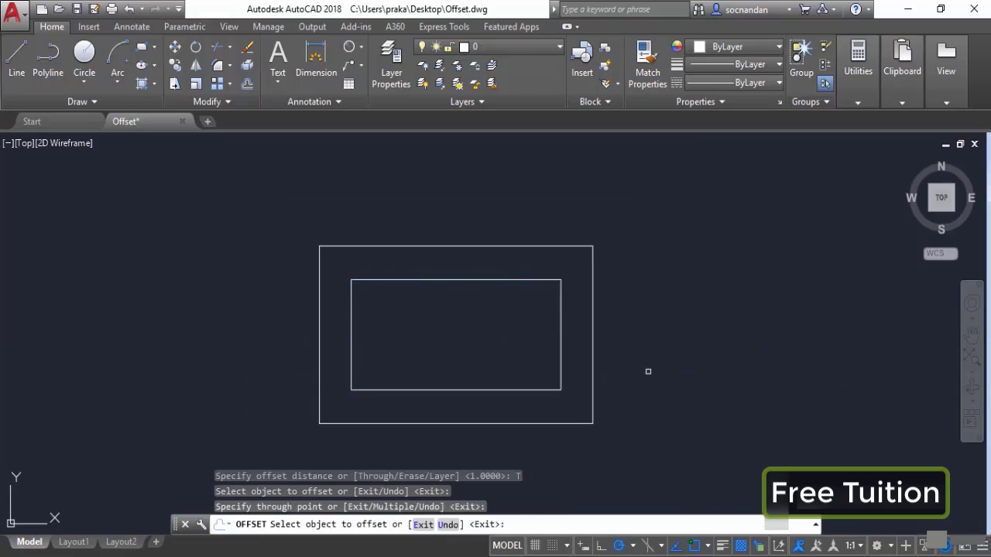
key("Escape")
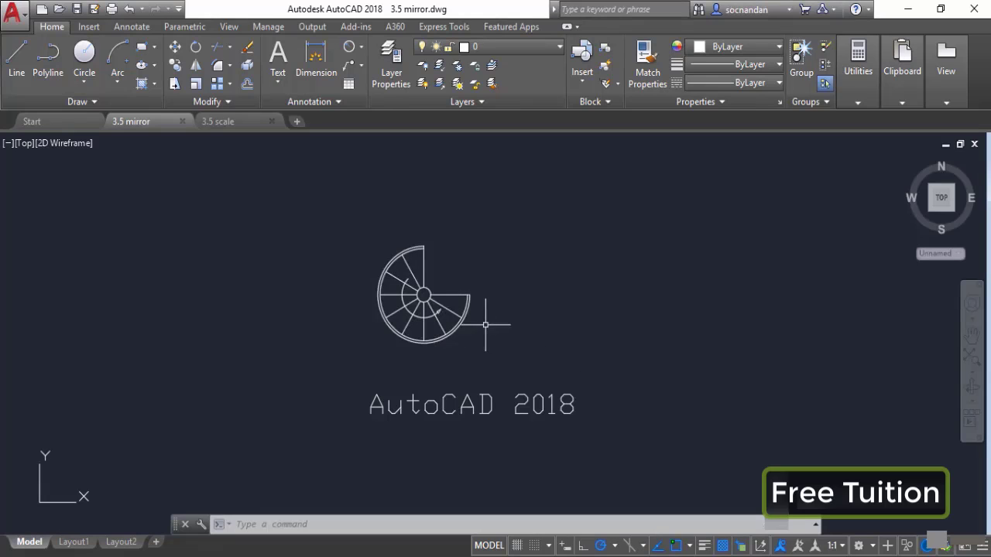
Mirror the spiral staircase across a vertical line just beyond its right side, keeping the source object.
middle_click_drag(482, 326, 457, 319)
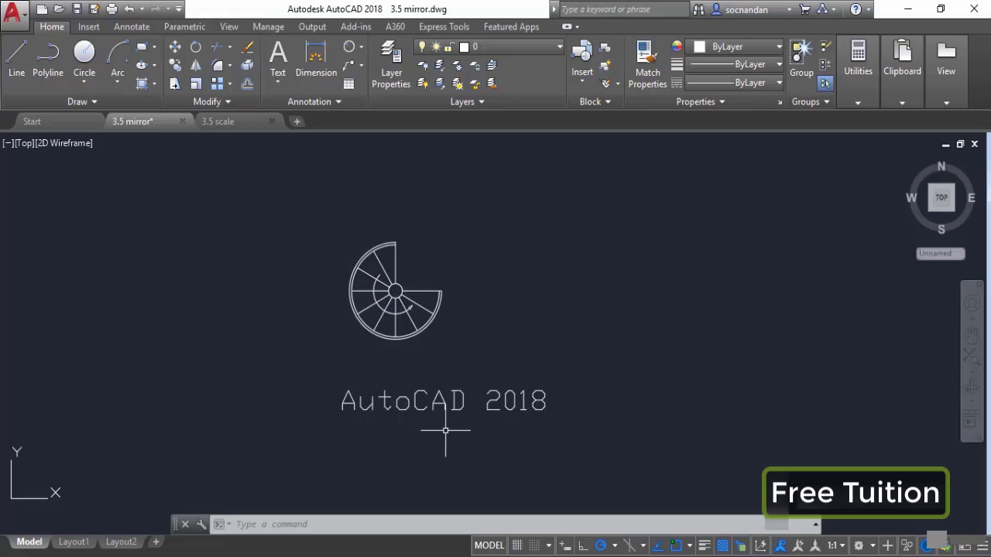
mouse_move(383, 296)
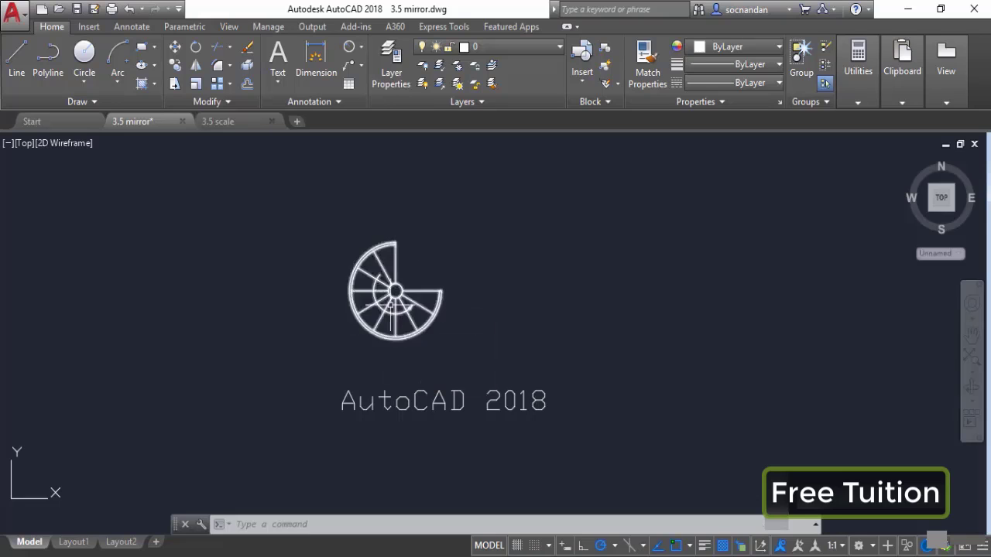
left_click(198, 69)
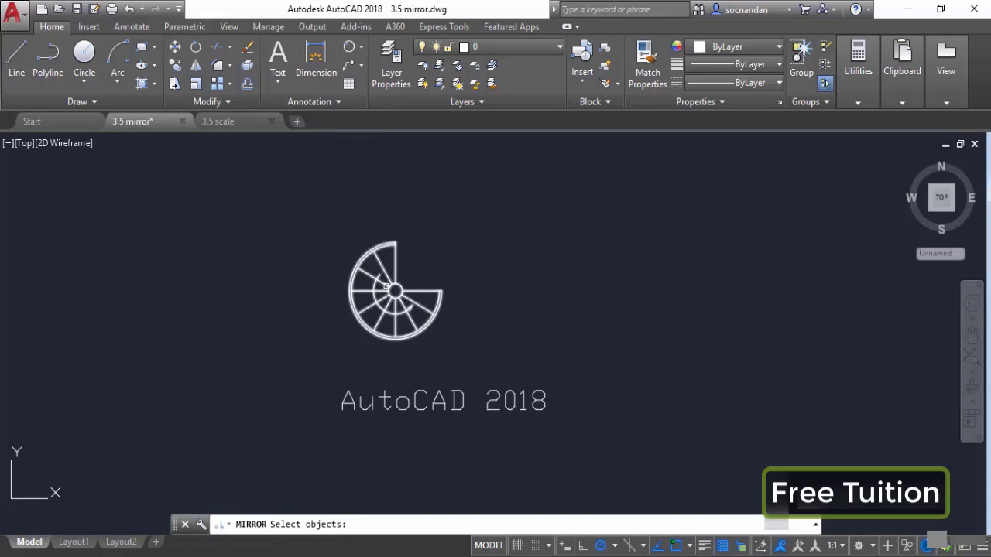
left_click(386, 286)
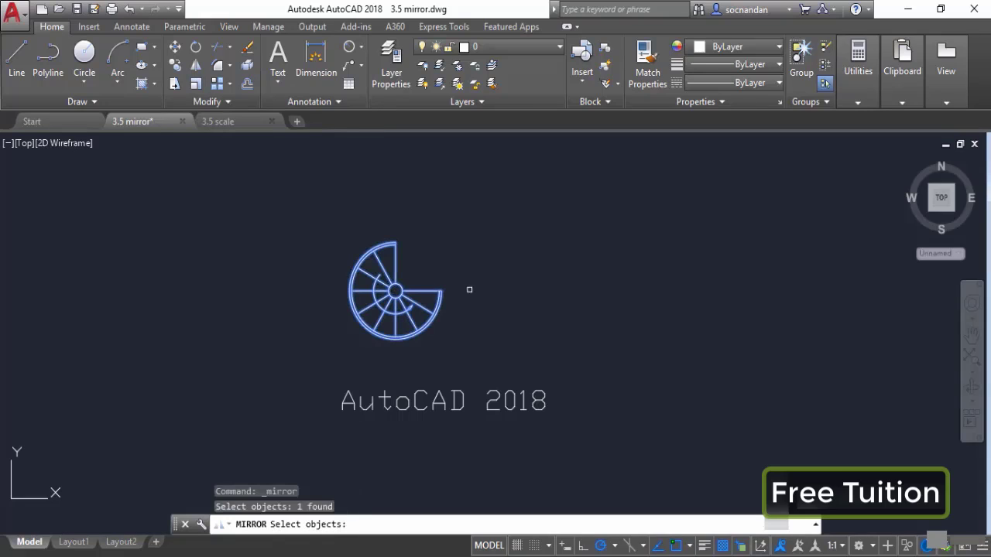
key("Return")
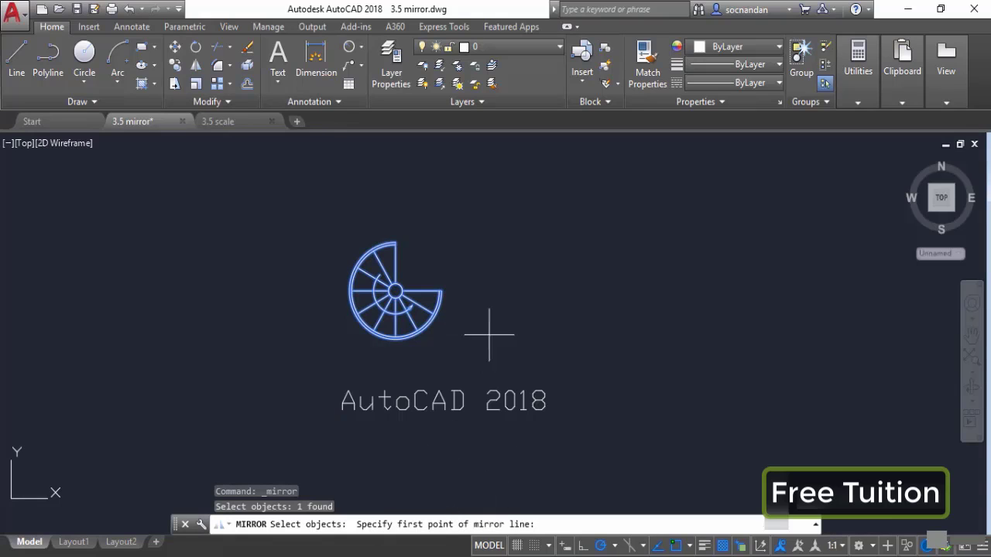
left_click(475, 226)
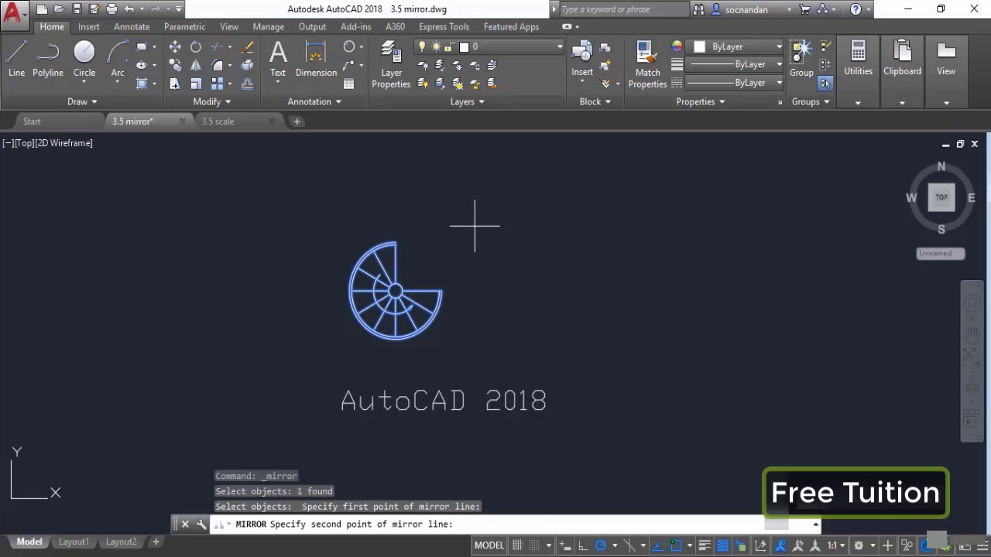
left_click(475, 349)
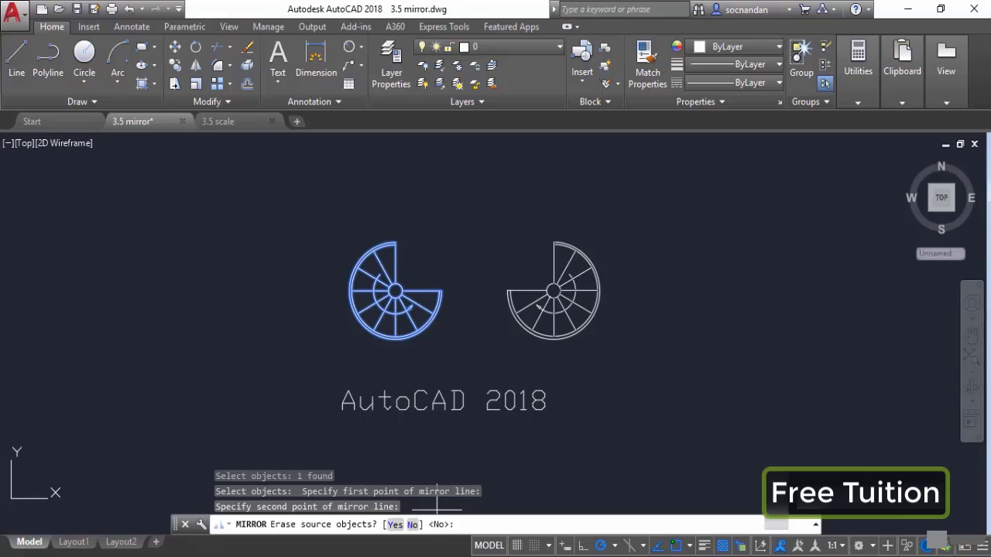
key("Return")
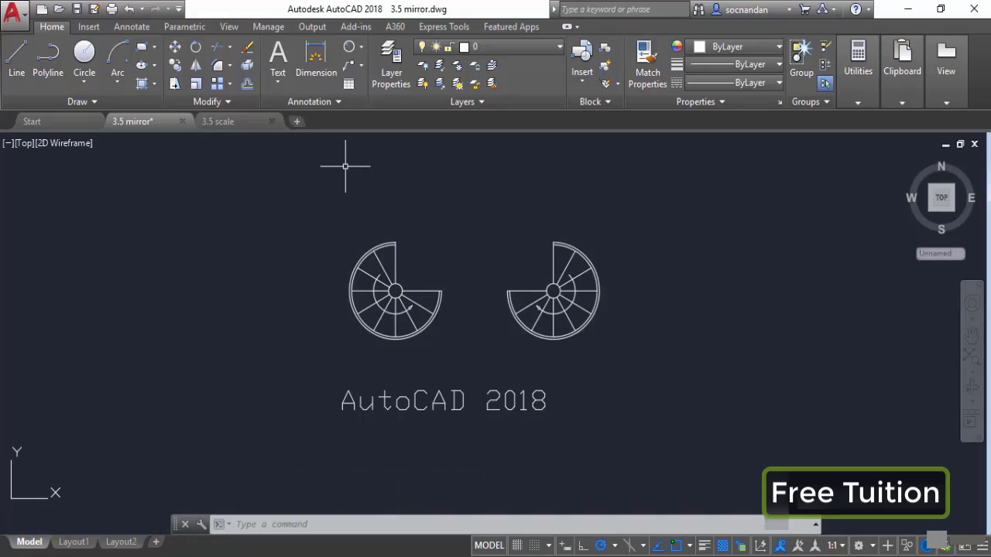
Mirror both spiral staircases upward across a horizontal line just above them, keeping the source objects.
middle_click_drag(489, 248, 490, 323)
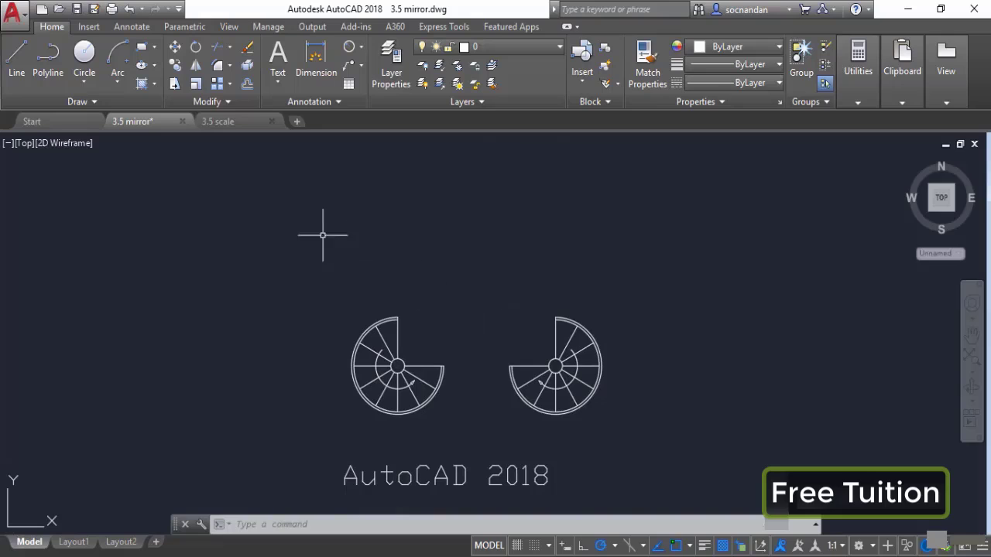
left_click(196, 65)
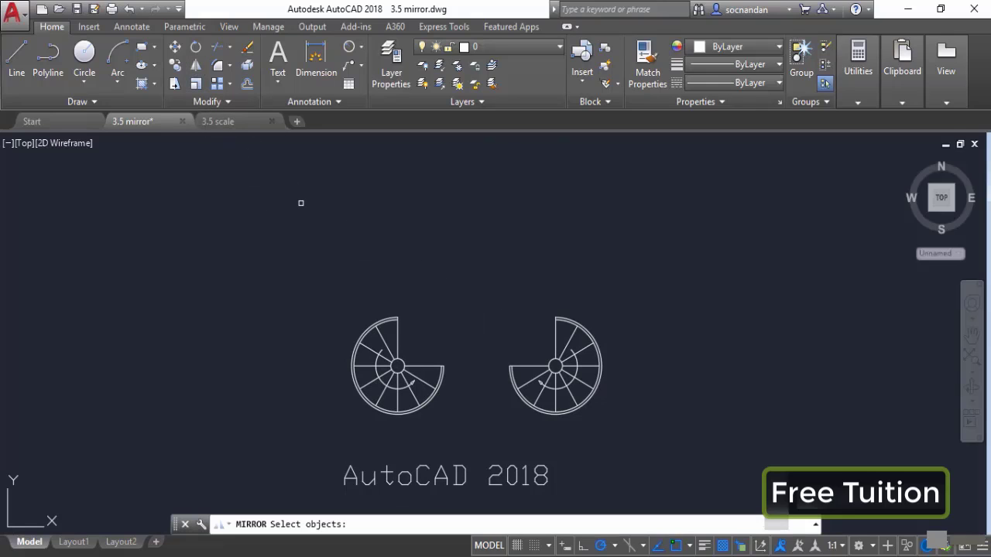
left_click(381, 325)
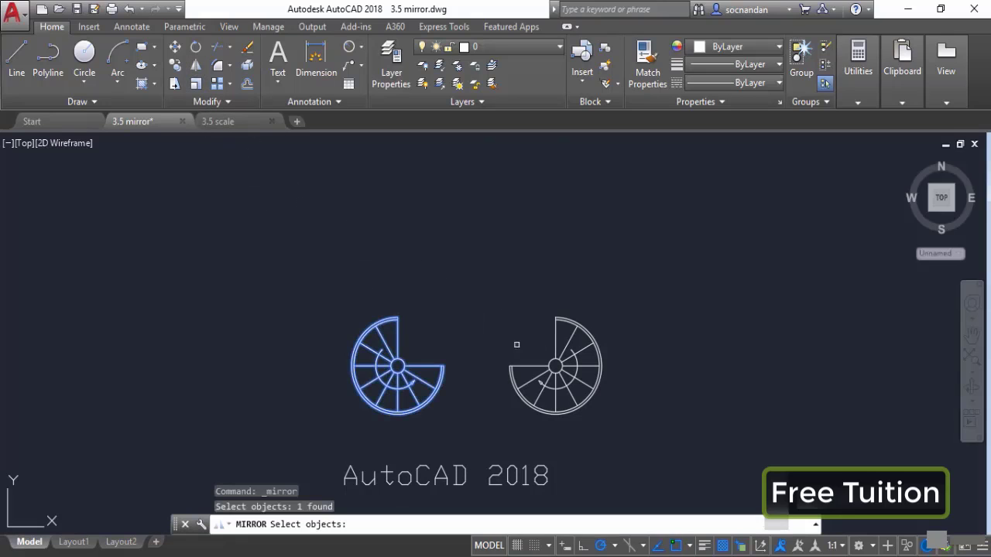
left_click(566, 329)
key("Return")
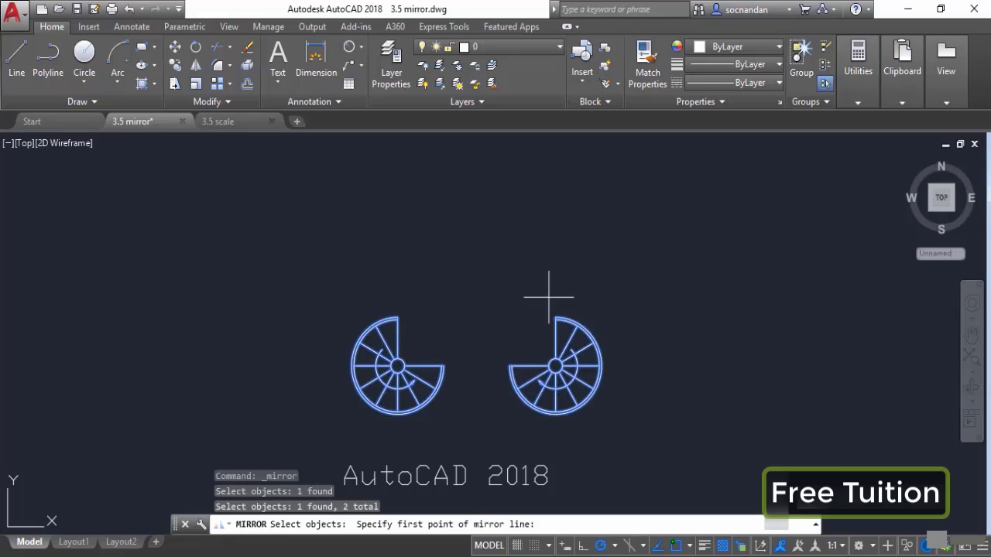
left_click(349, 275)
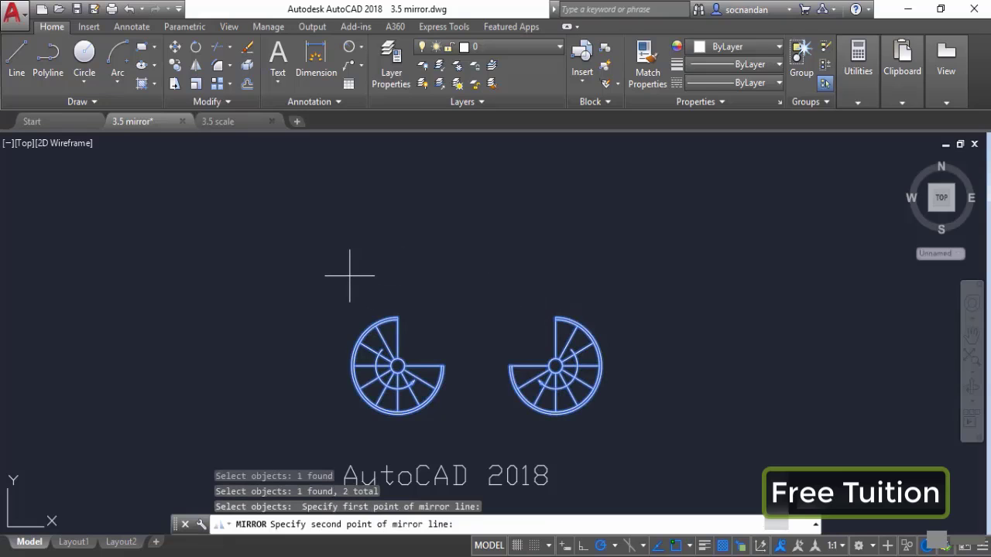
left_click(594, 275)
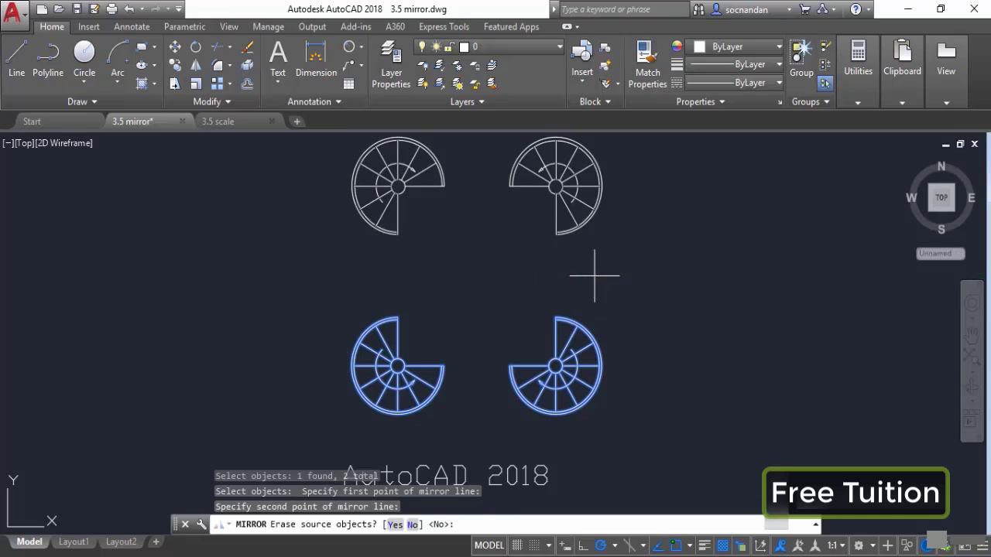
key("Return")
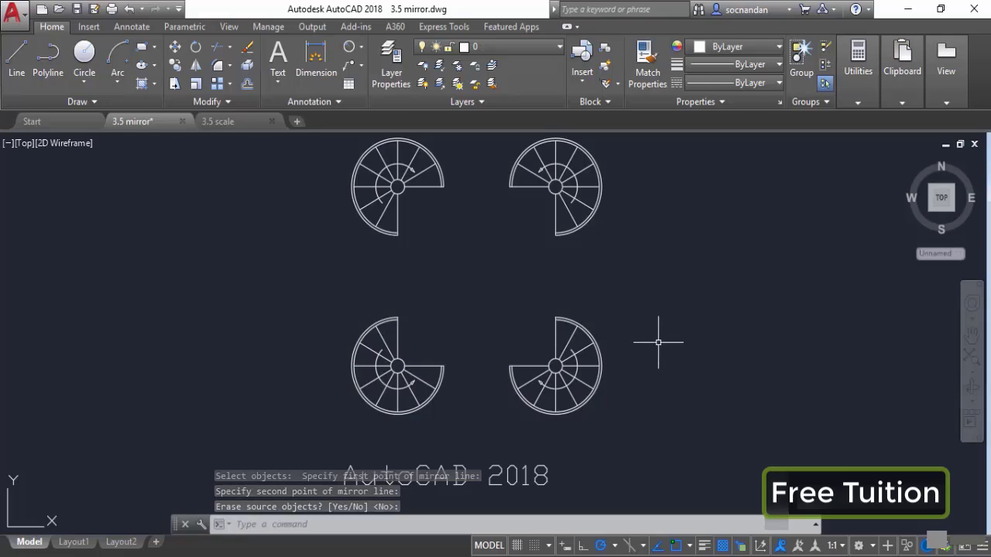
Mirror all four spiral staircases across a vertical line to their right, erasing the source objects.
scroll(657, 341, "down", 2)
middle_click_drag(658, 348, 496, 360)
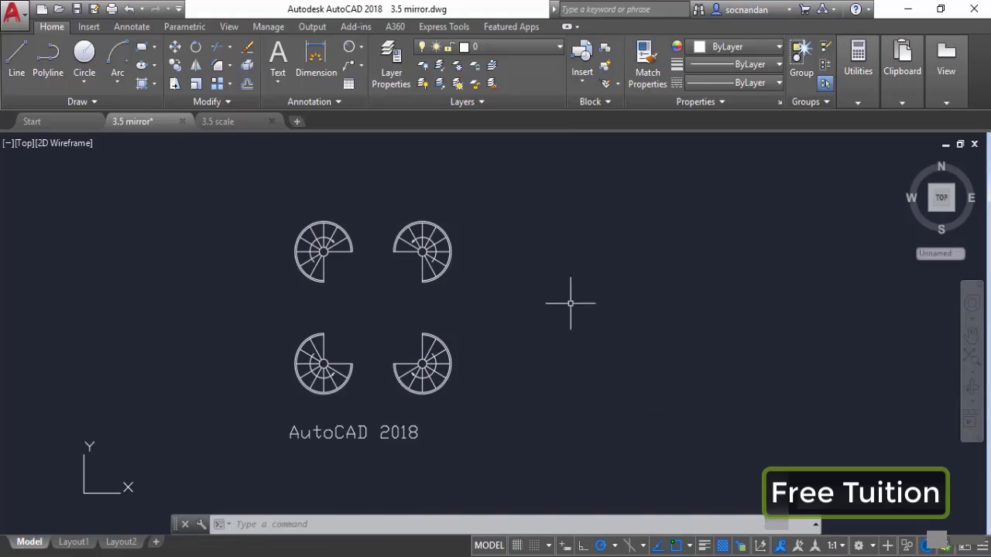
left_click(199, 70)
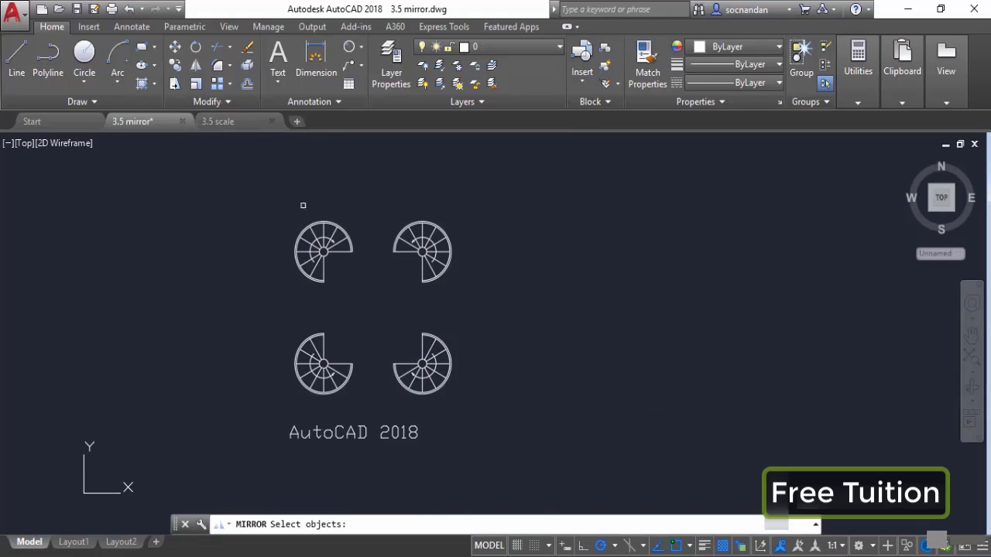
left_click(459, 418)
left_click(303, 224)
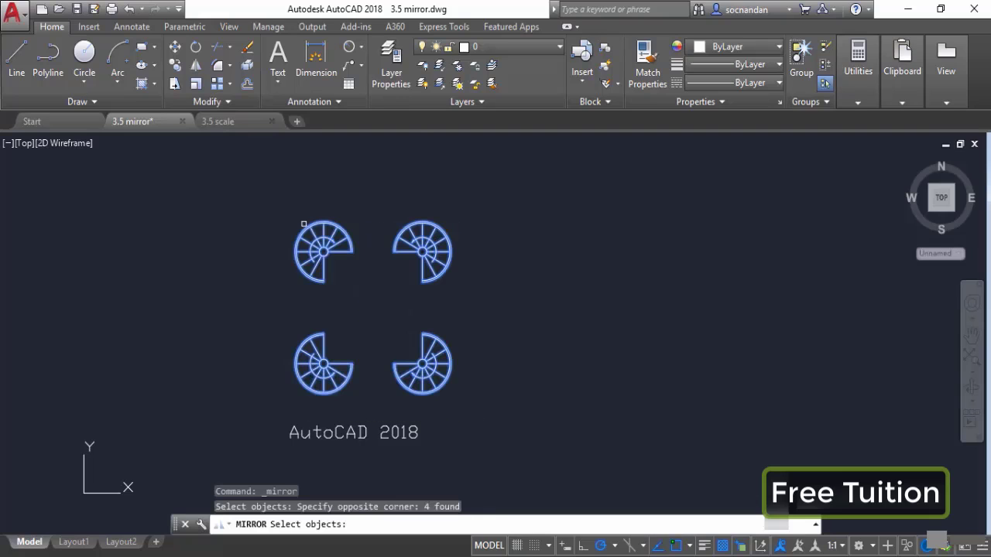
key("Return")
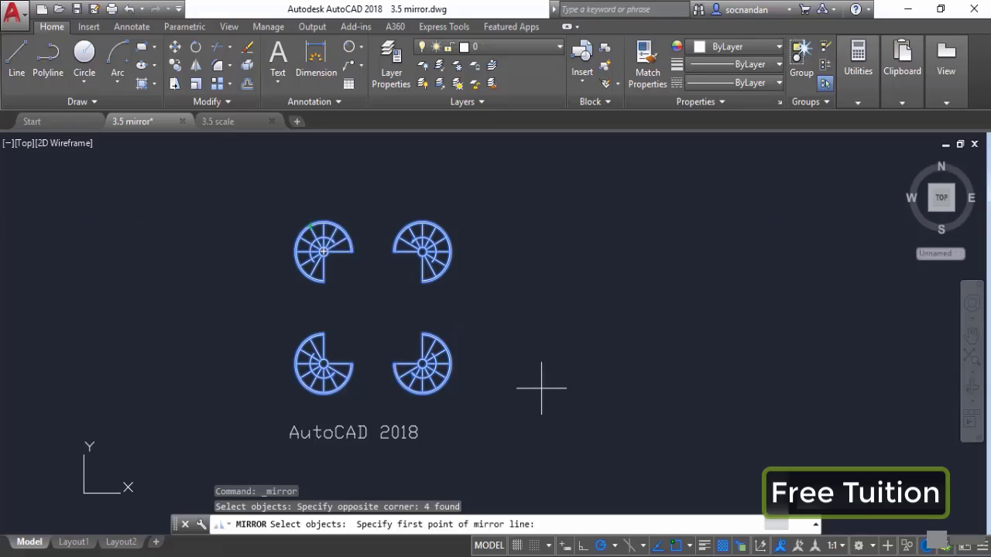
left_click(510, 224)
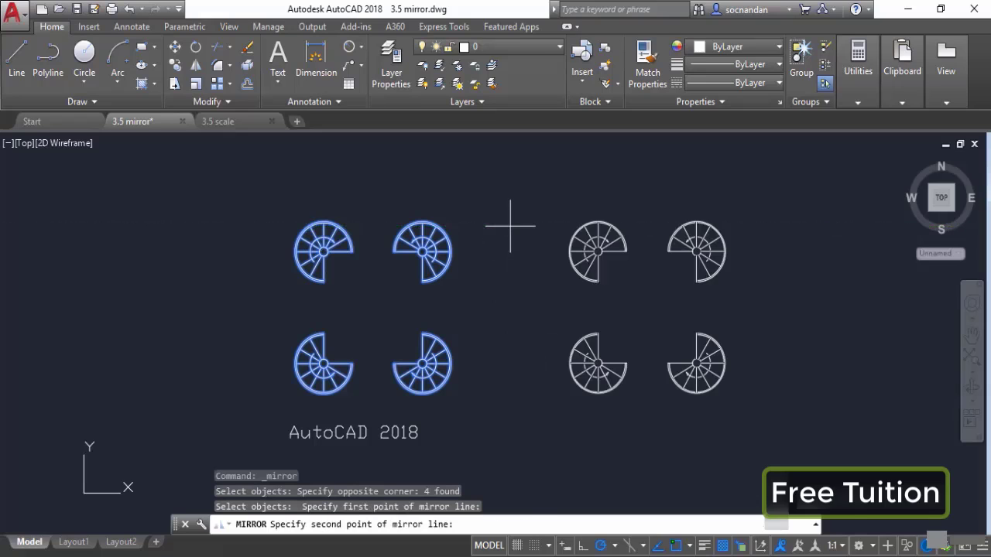
left_click(510, 387)
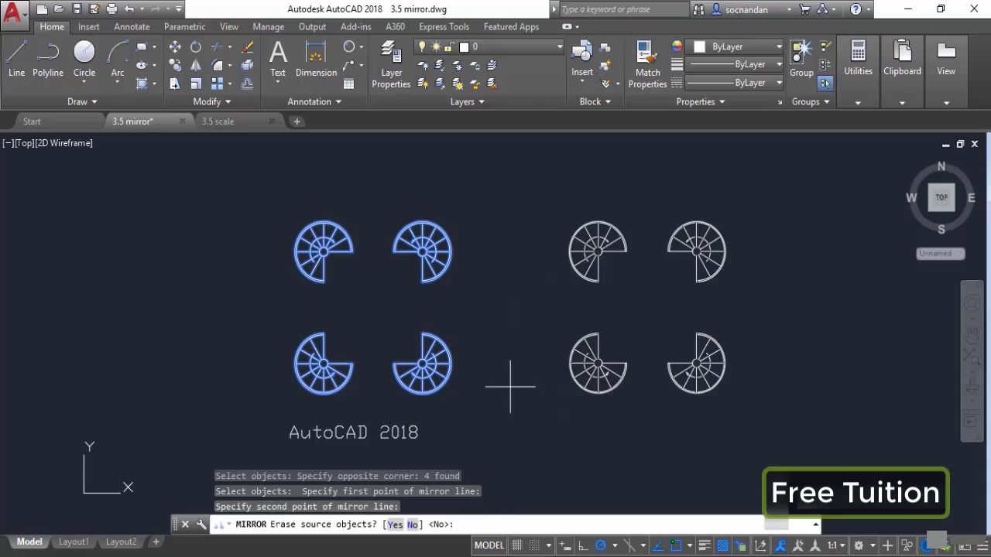
left_click(395, 525)
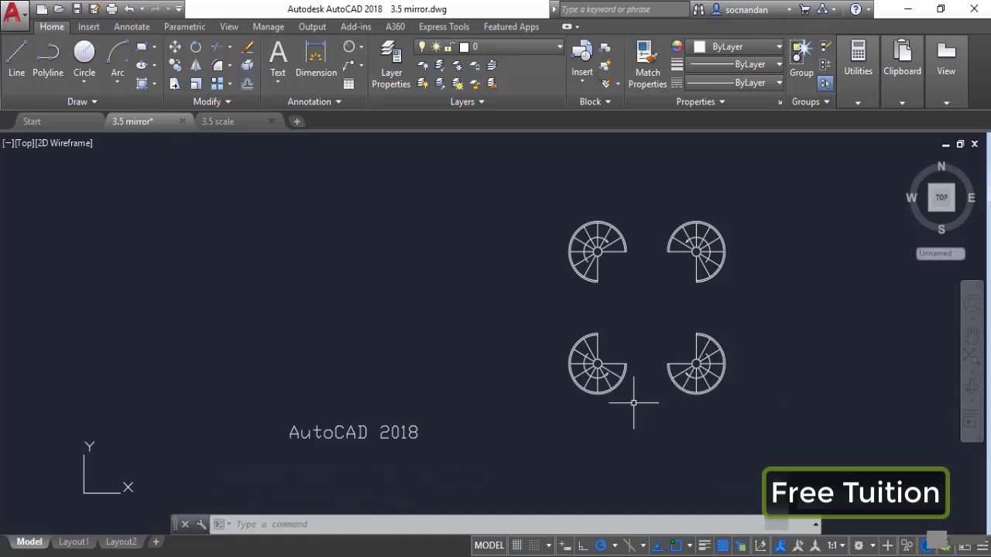
Undo all the staircase mirror operations, leaving only the original spiral staircase and the text.
key("ctrl+z")
key("ctrl+z")
key("ctrl+z")
key("ctrl+z")
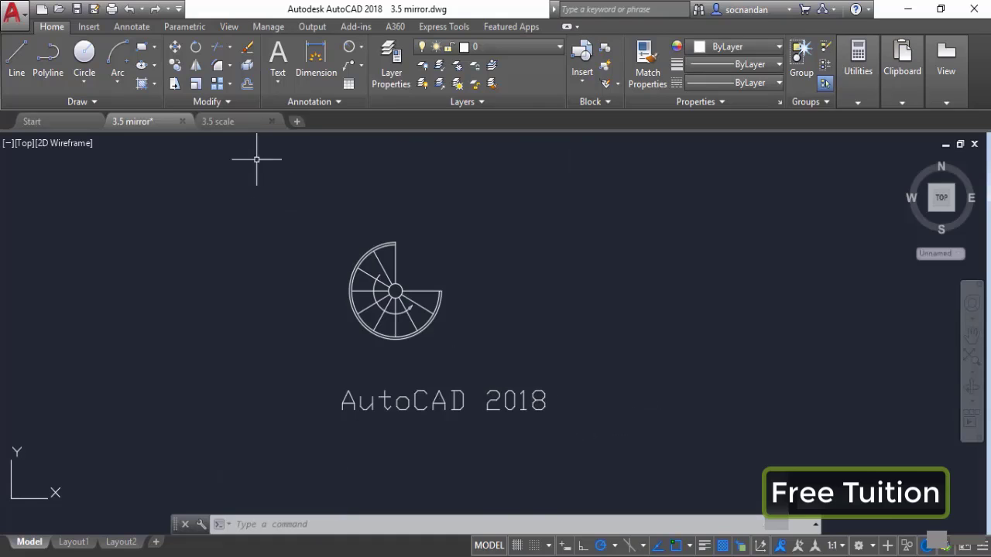
Mirror the "AutoCAD 2018" text across a vertical line just past its right end, keeping the source text.
left_click(196, 65)
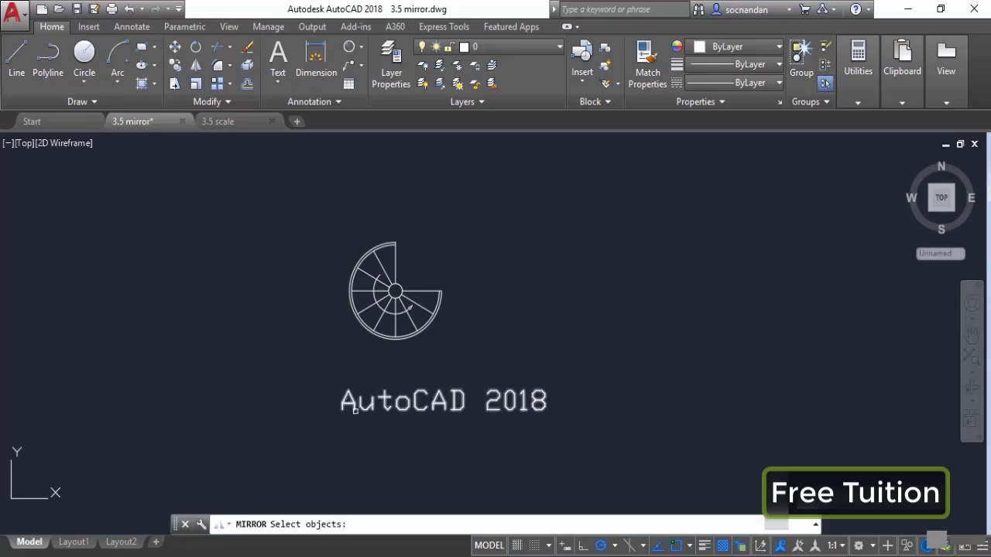
left_click(360, 408)
key("Return")
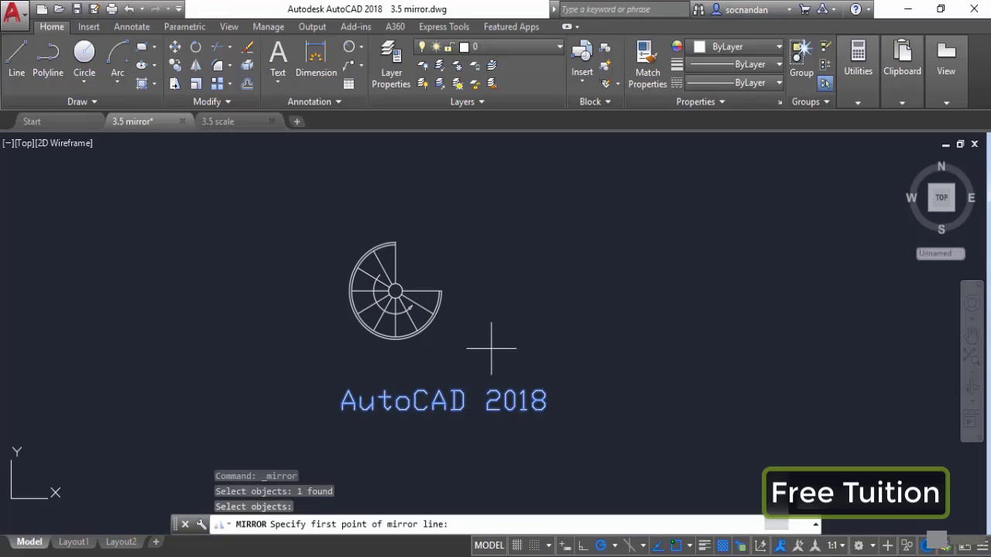
left_click(575, 421)
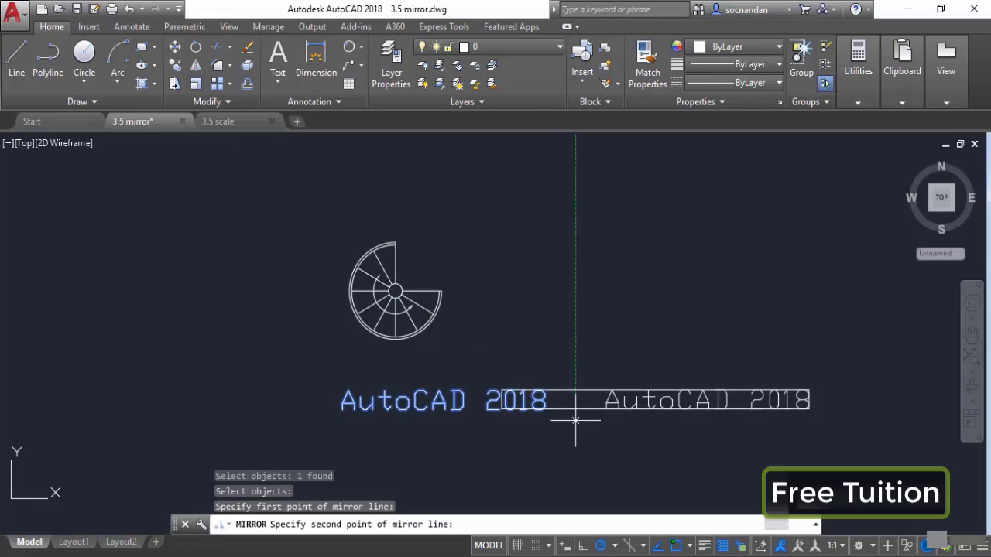
left_click(575, 355)
key("Return")
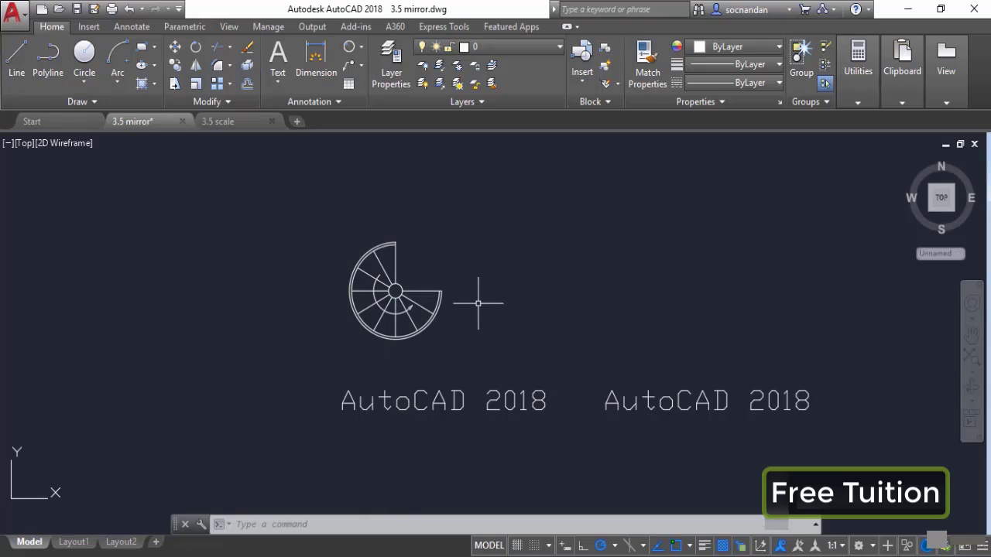
Copy the original "AutoCAD 2018" text straight down to just below itself, and end the Copy command.
middle_click_drag(589, 434, 511, 448)
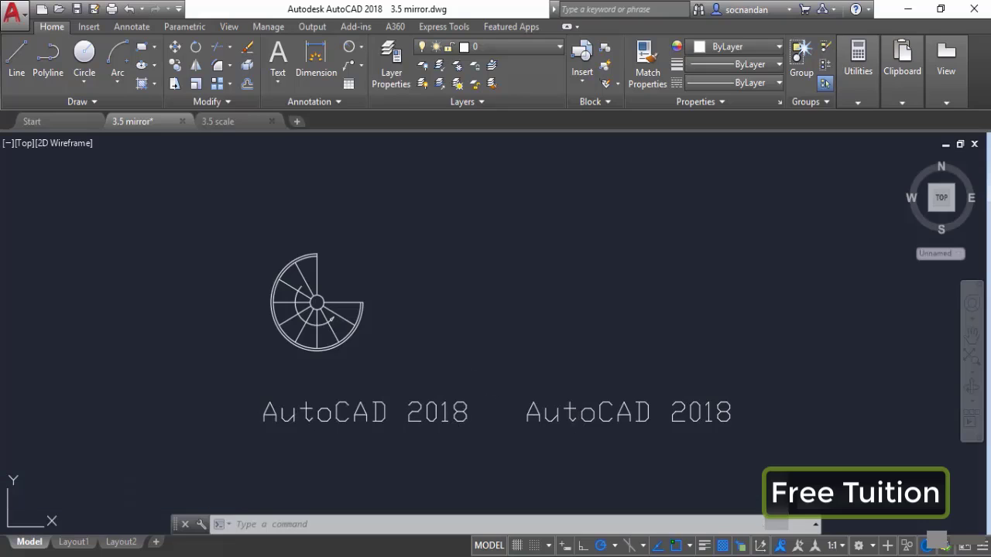
left_click(458, 391)
left_click(175, 65)
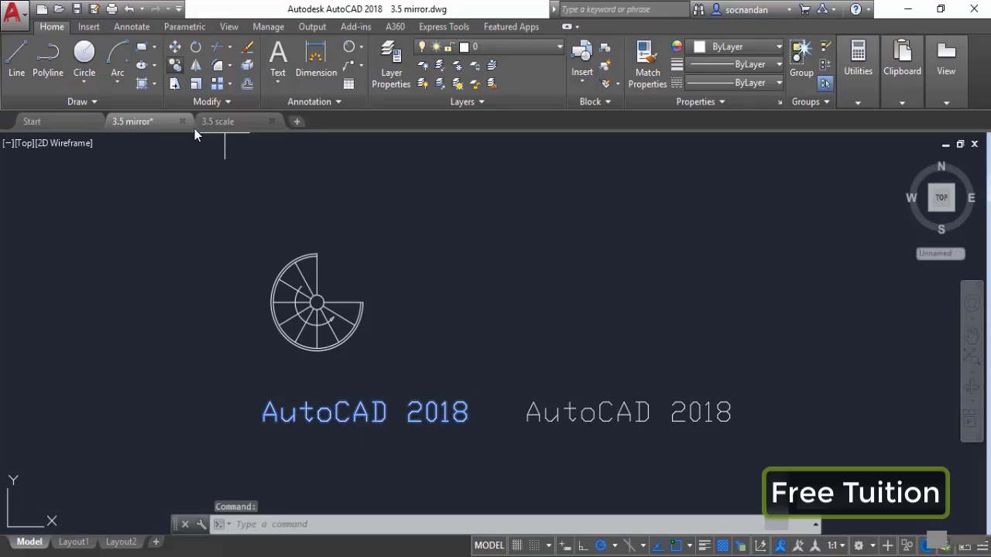
left_click(438, 381)
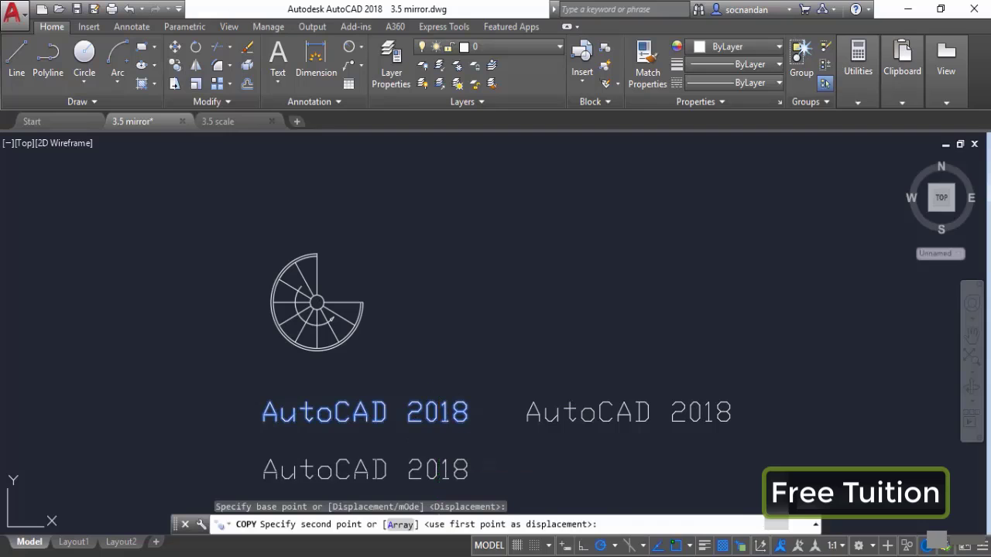
left_click(438, 439)
middle_click_drag(527, 462, 512, 370)
key("Escape")
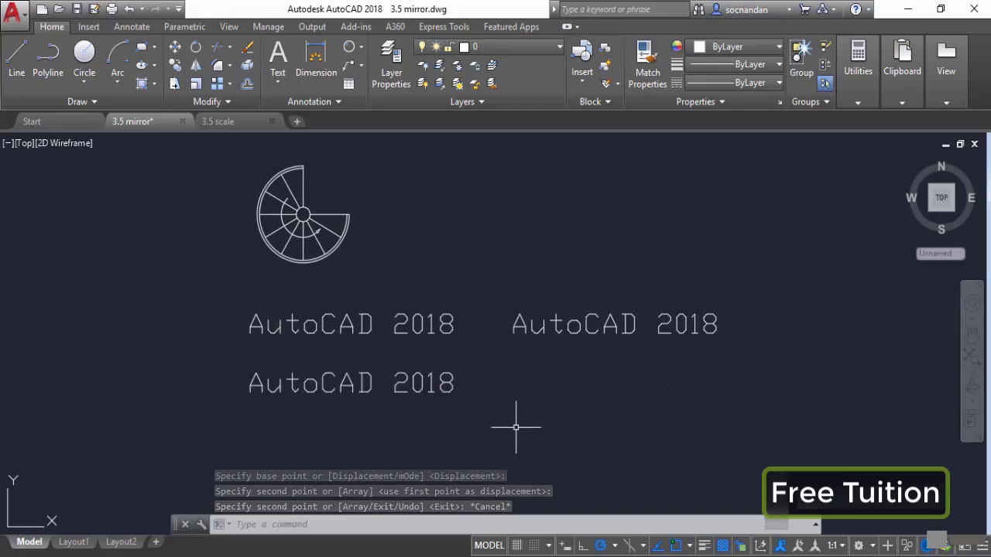
Set the MIRRTEXT system variable to 1.
type("m")
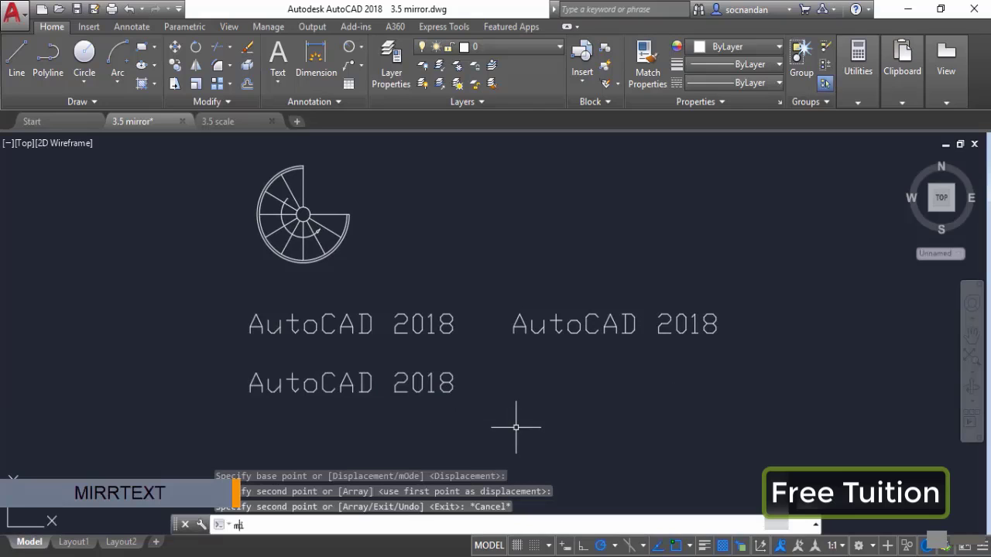
type("irrtext")
key("Return")
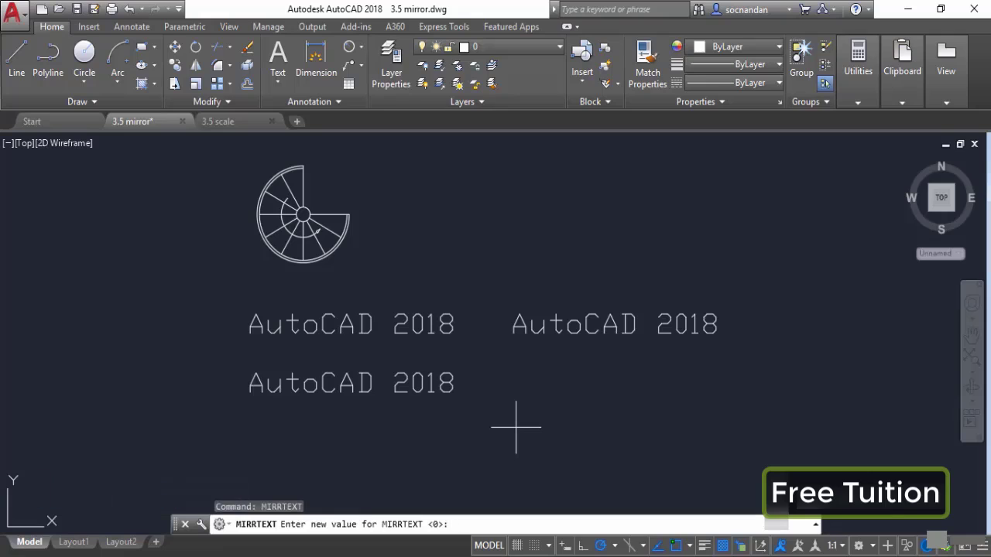
type("1")
key("Return")
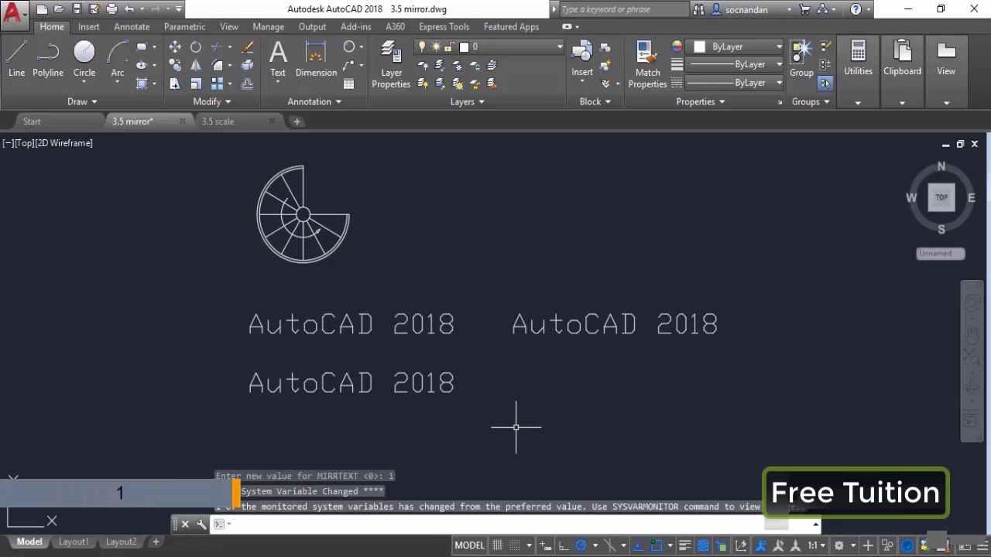
Mirror the lower "AutoCAD 2018" text across a vertical line just past its right end, keeping the source text.
left_click(198, 70)
left_click(346, 382)
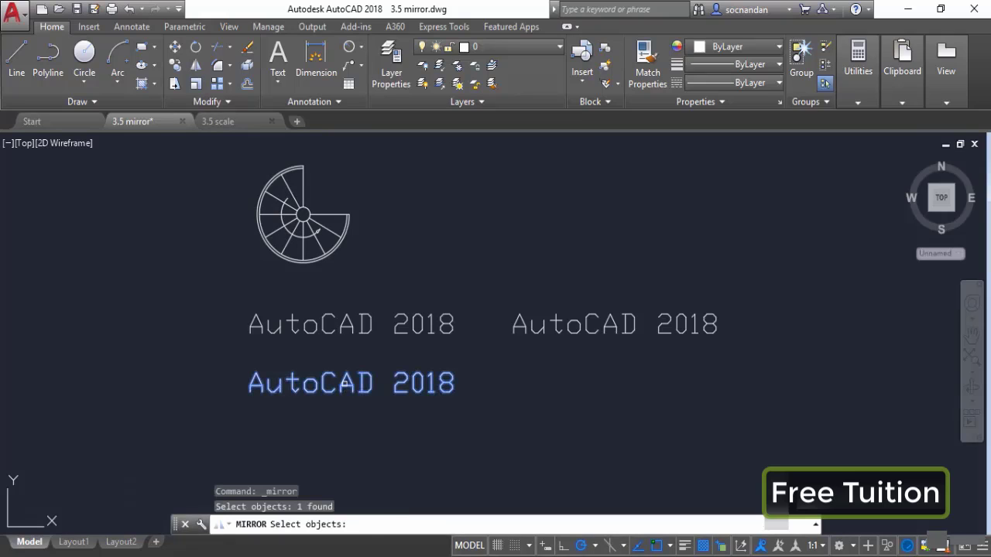
key("Return")
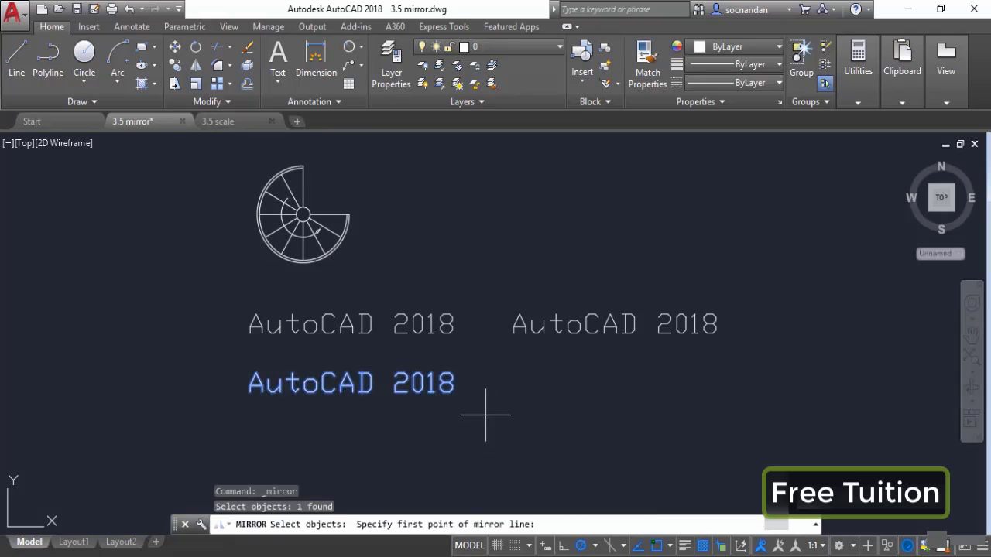
left_click(486, 415)
left_click(489, 348)
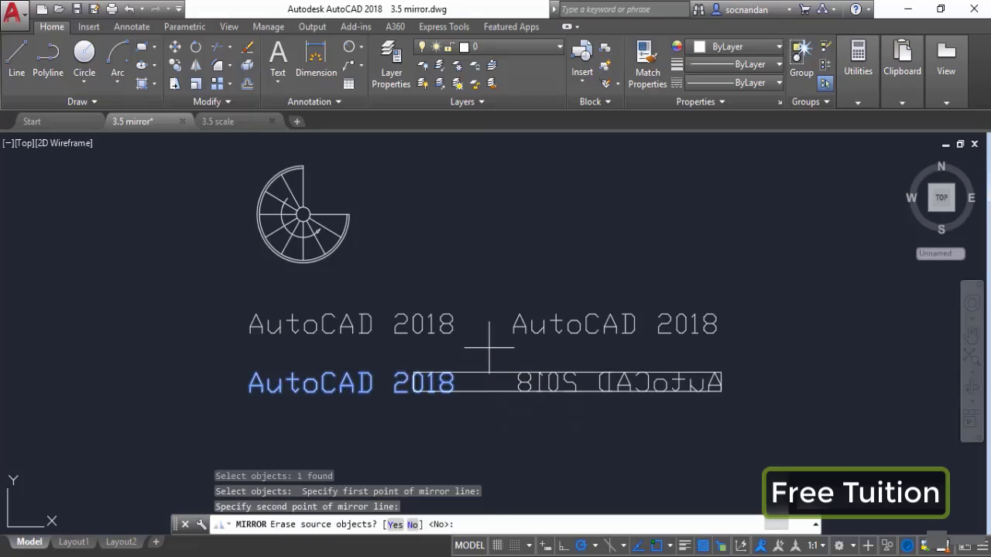
key("Return")
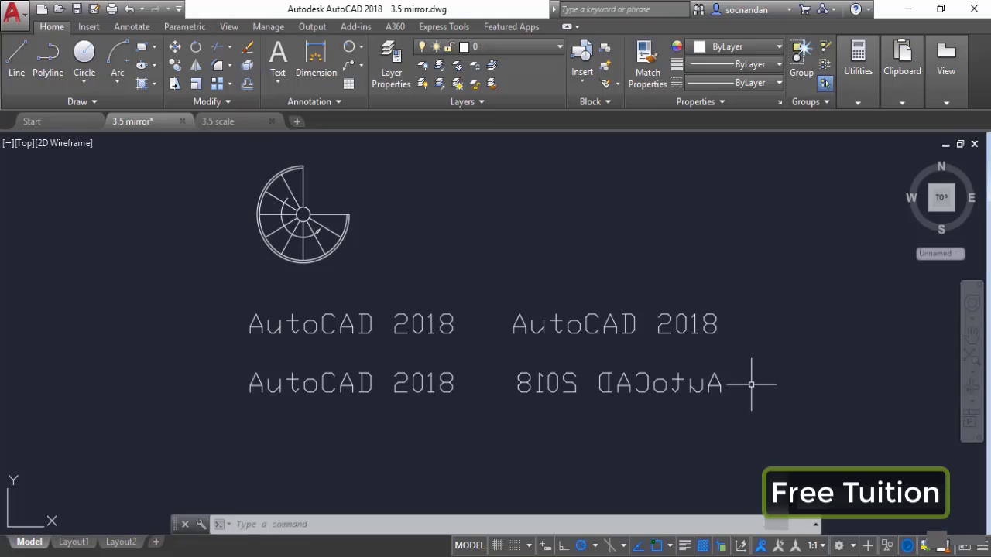
Set the MIRRTEXT system variable to 0.
type("MIRRTEXT")
key("Return")
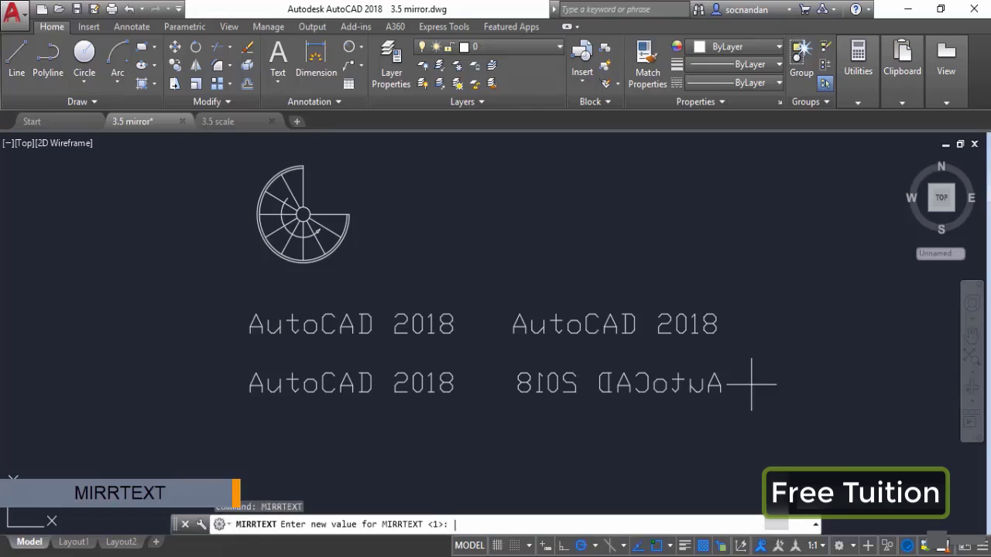
type("0")
key("Return")
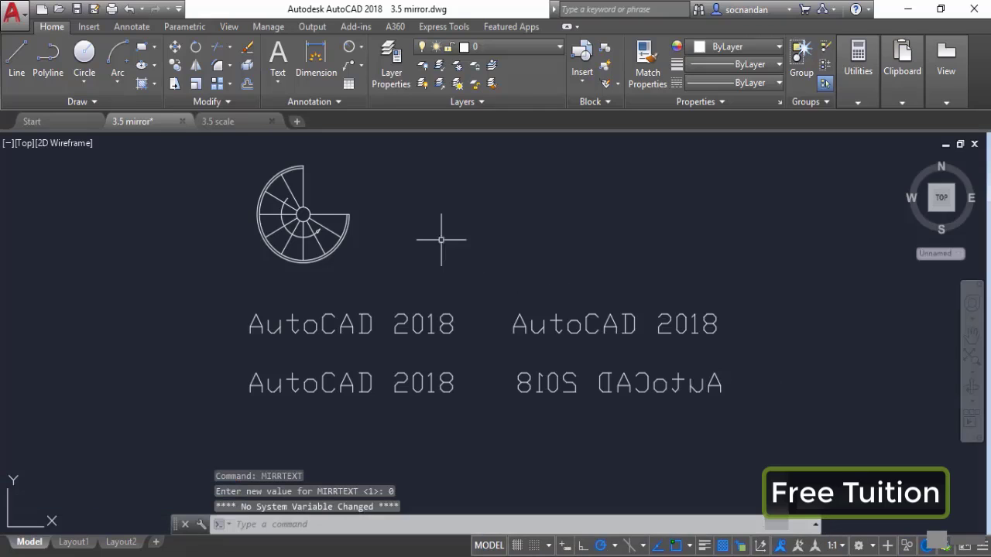
Switch to the open 3.5 scale drawing.
left_click(222, 122)
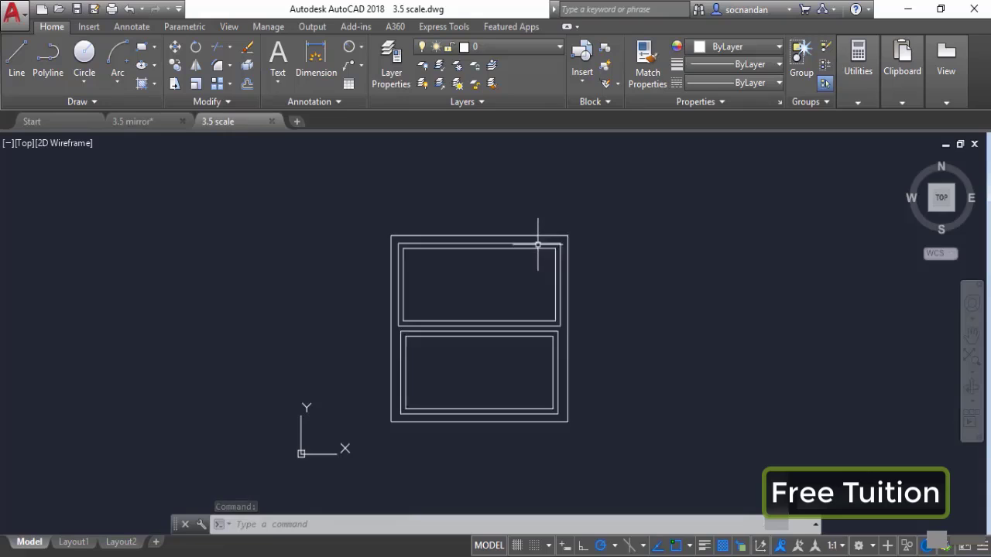
middle_click_drag(534, 247, 470, 241)
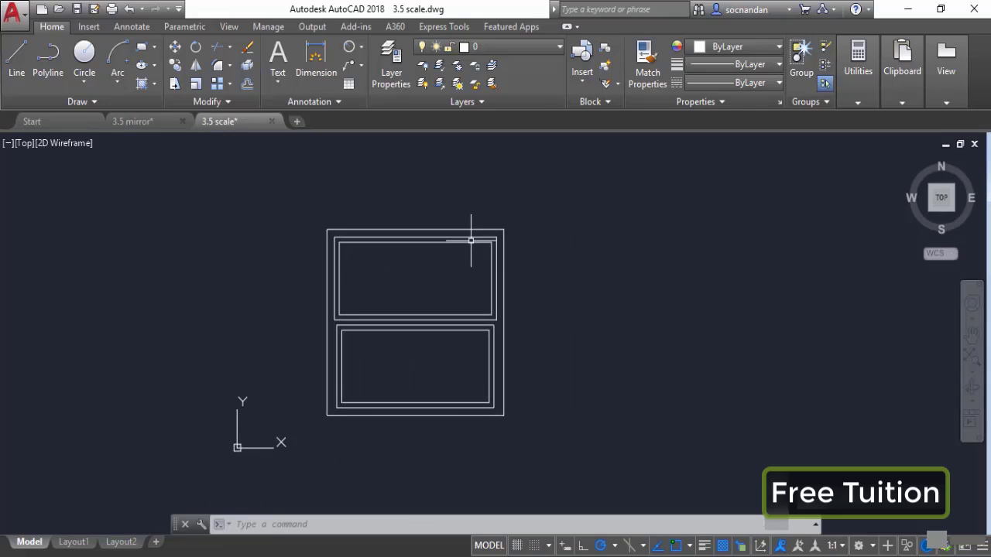
Scale the two-panel window block by a factor of 1.2 about its lower-left corner, and undo the scaling.
left_click(195, 85)
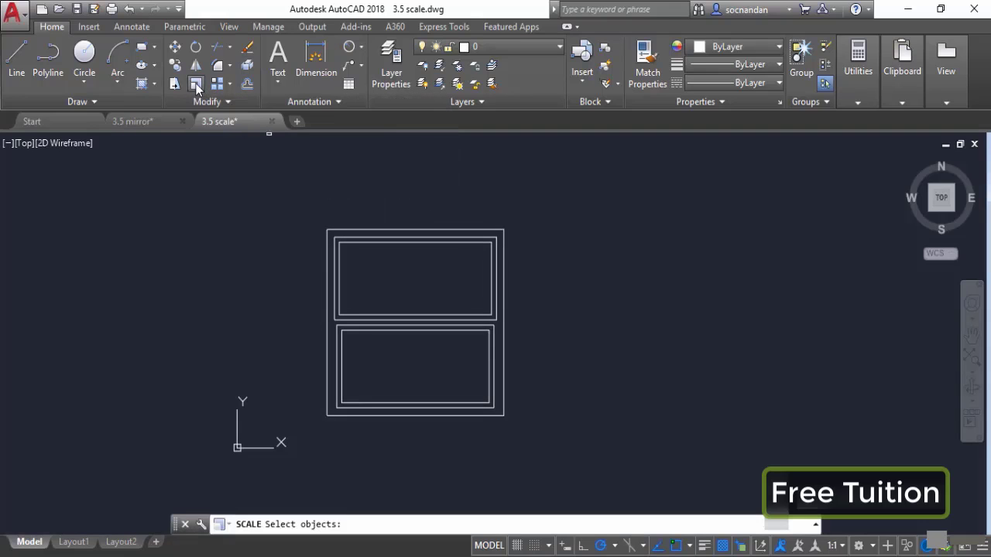
left_click(355, 230)
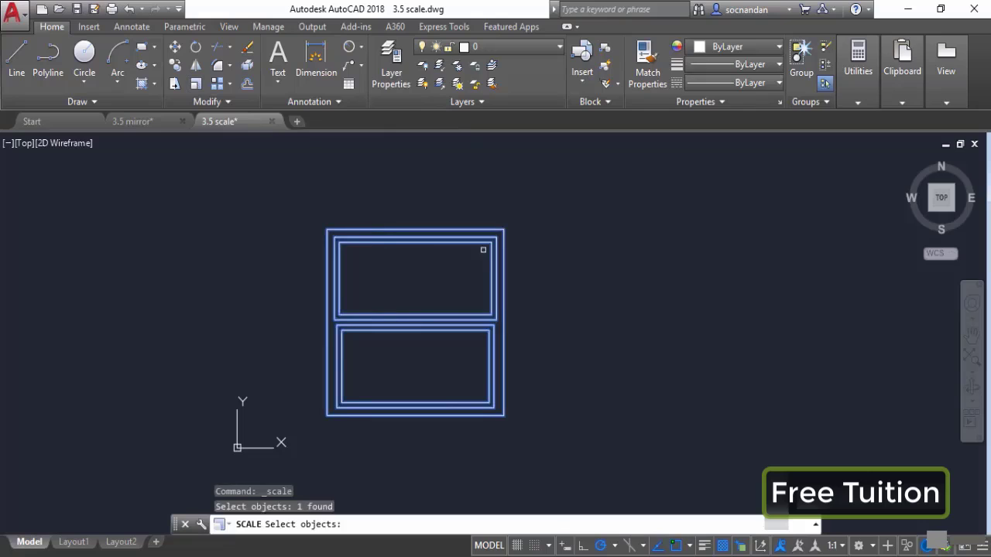
key("Return")
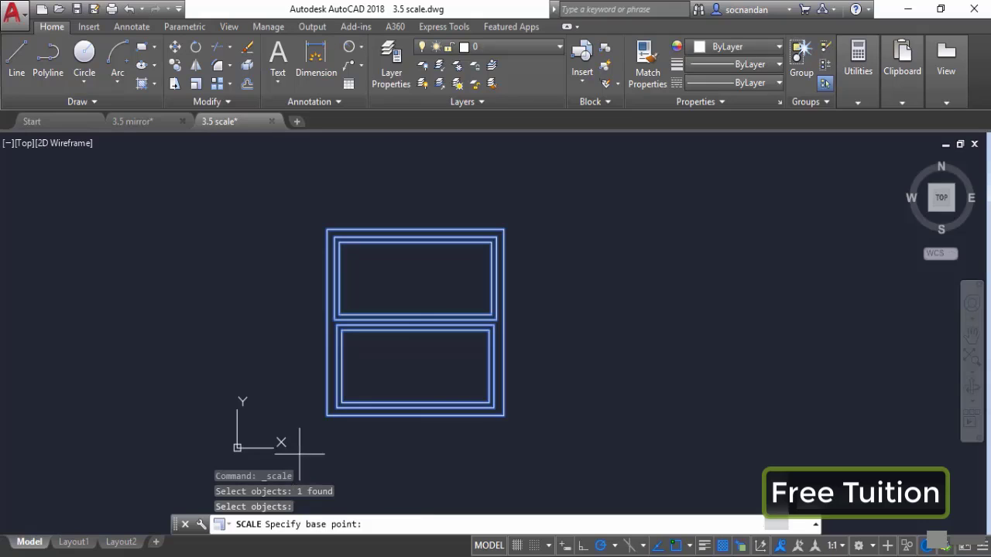
left_click(327, 416)
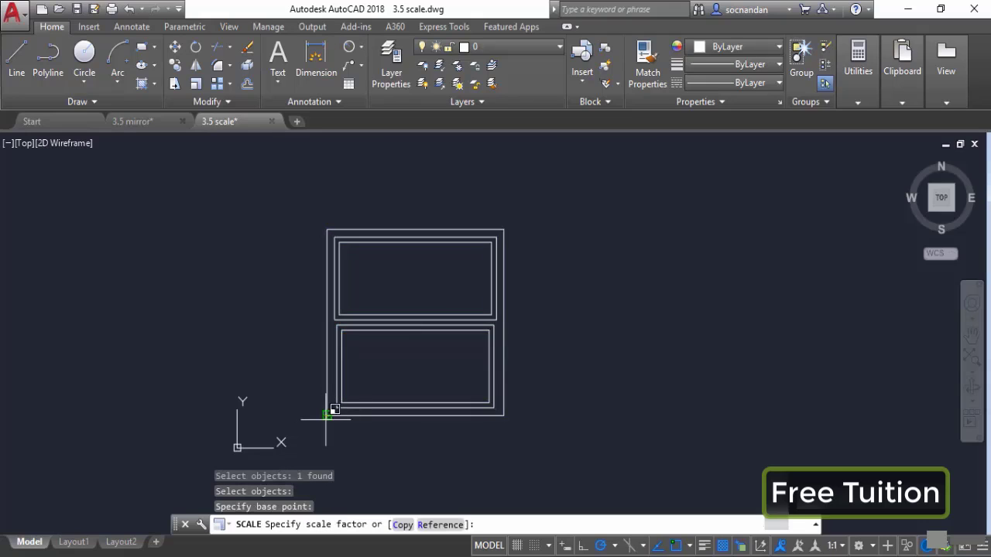
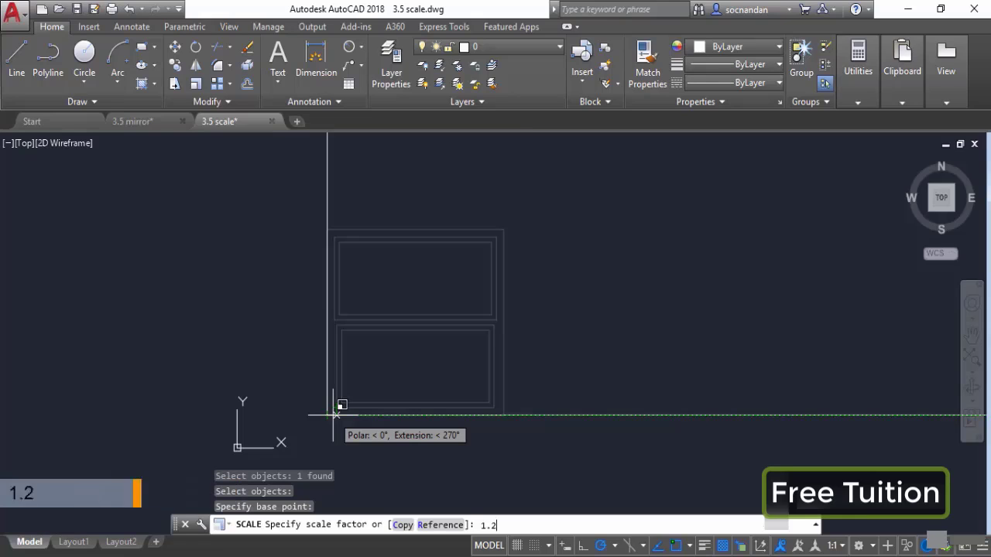
key("Return")
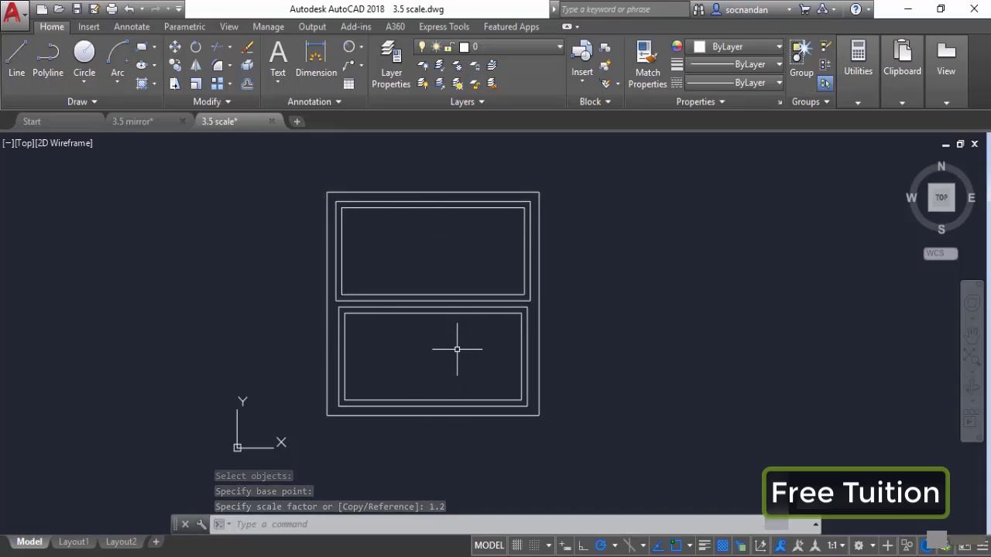
key("ctrl+z")
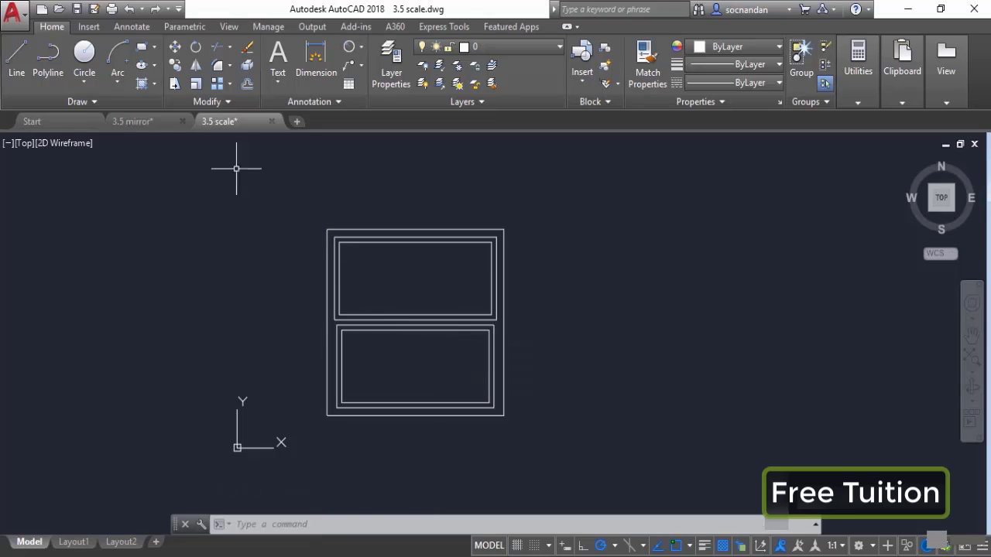
Scale a copy of the window block by a factor of 0.5 about its lower-left corner, keeping the original.
left_click(196, 84)
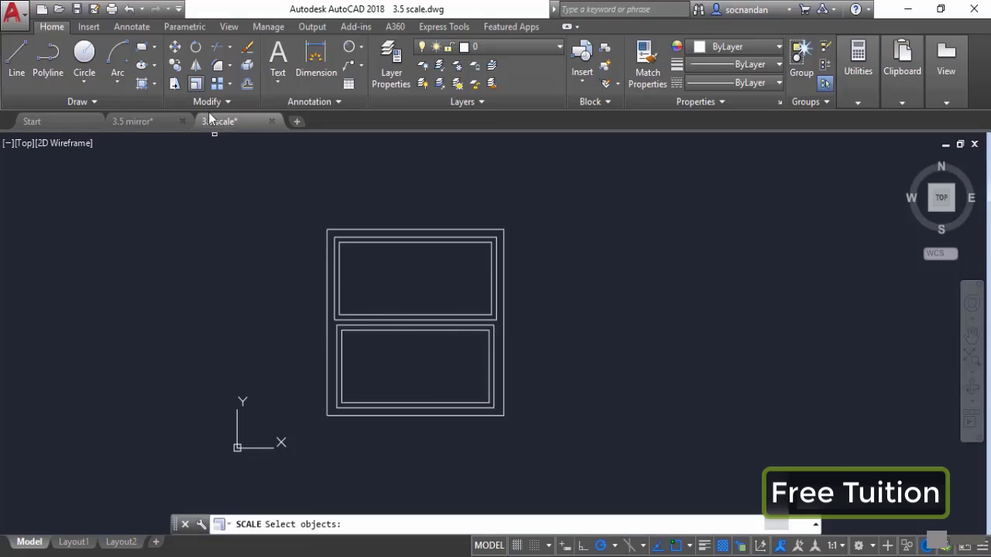
left_click(349, 236)
key("Return")
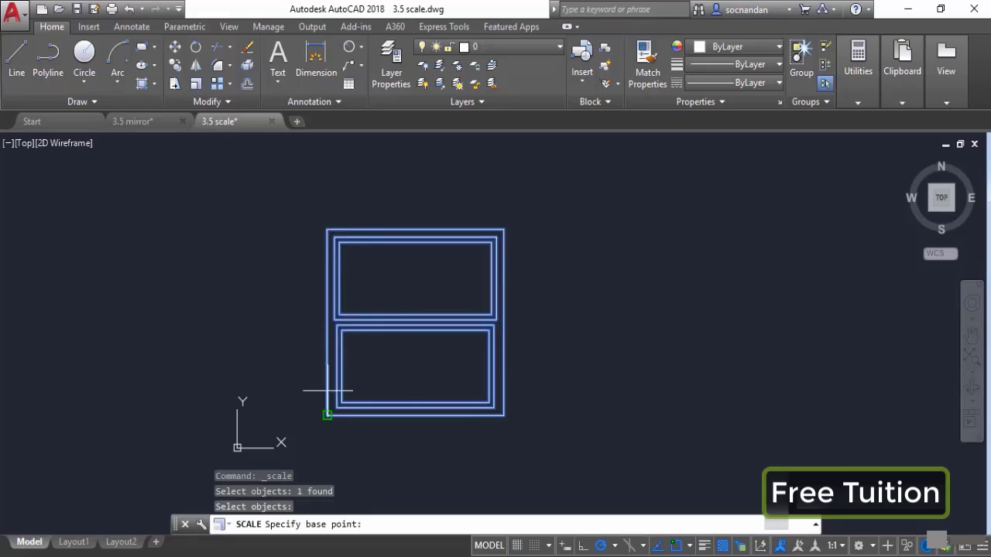
left_click(327, 417)
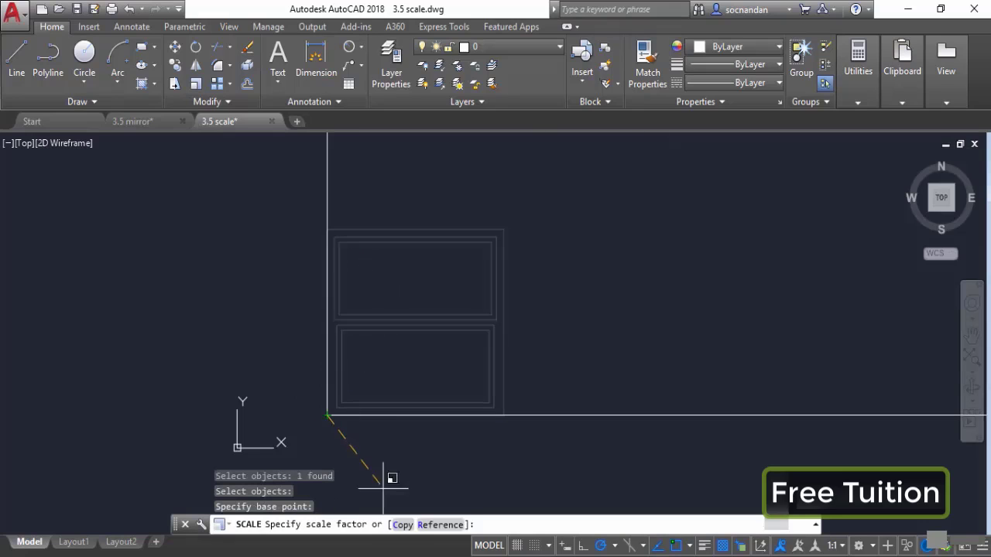
left_click(403, 526)
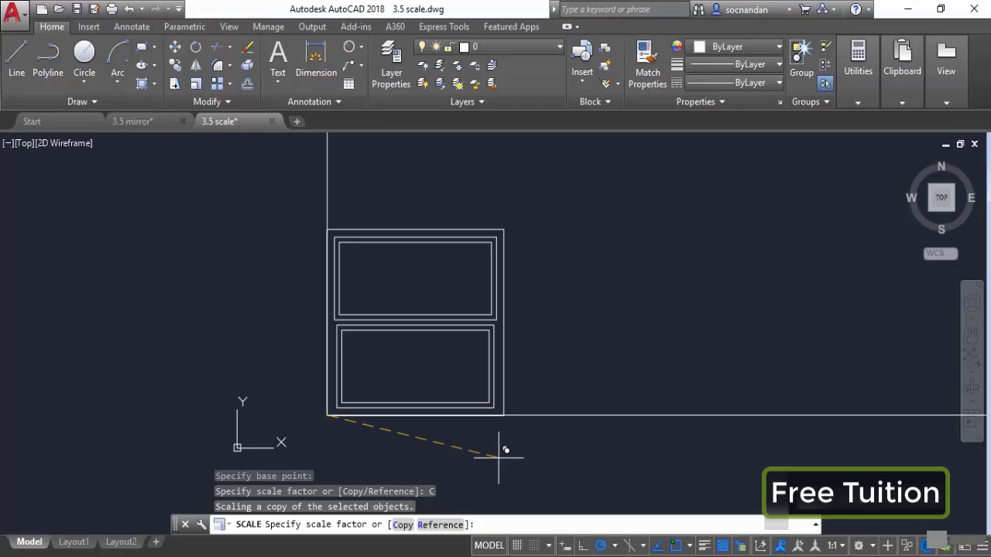
type("0.5")
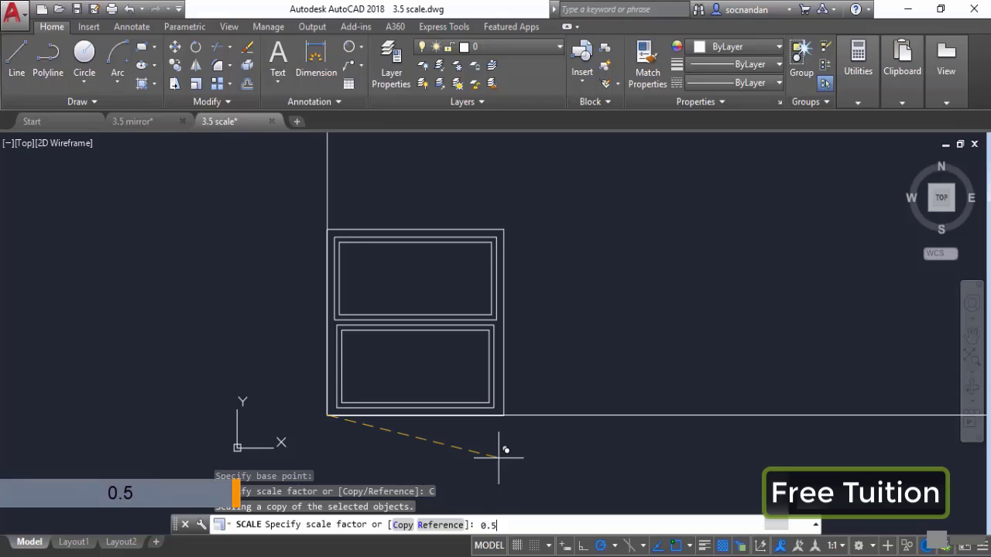
key("Return")
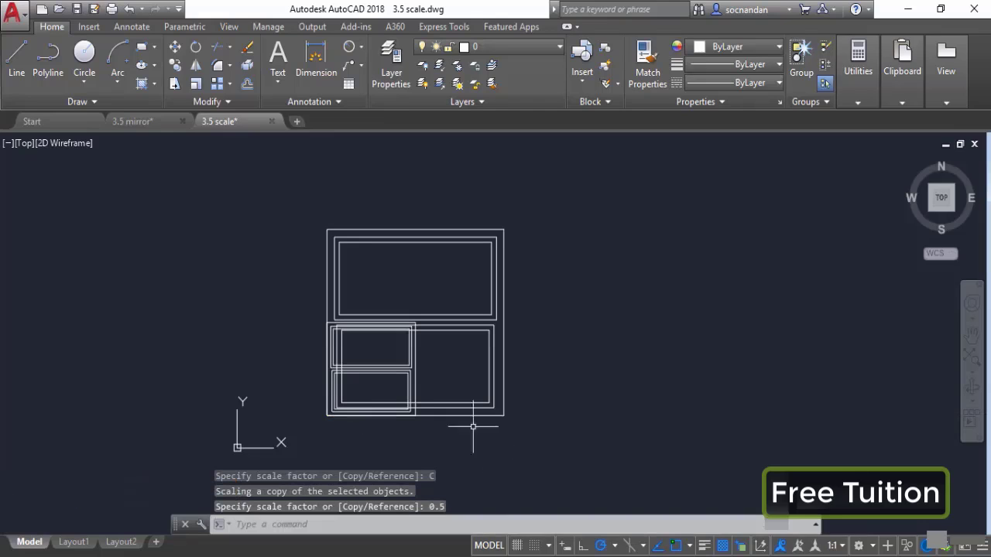
Move the half-size copy to the left of the original window block, and undo both the move and the scaled copy.
left_click(415, 377)
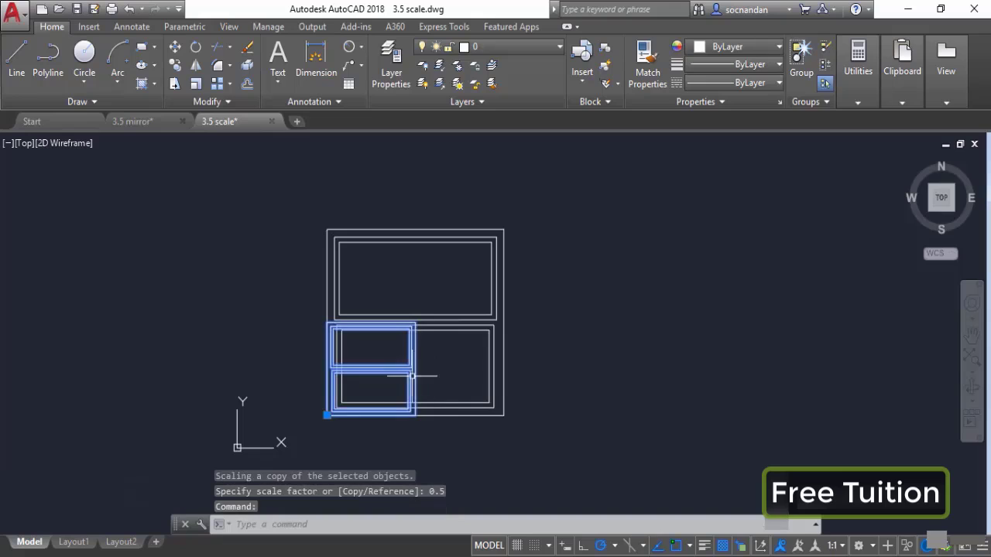
left_click(327, 416)
left_click(202, 369)
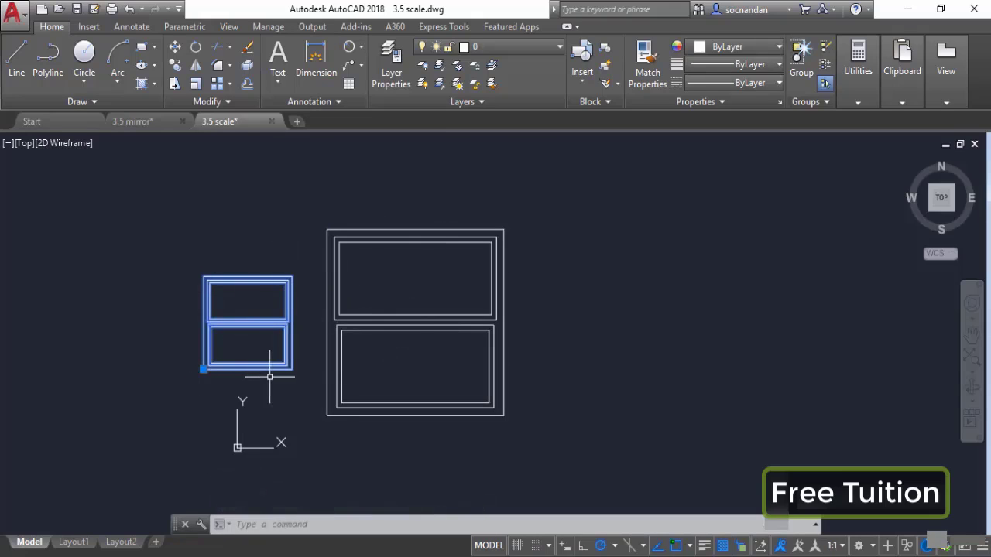
key("ctrl+z")
key("ctrl+z")
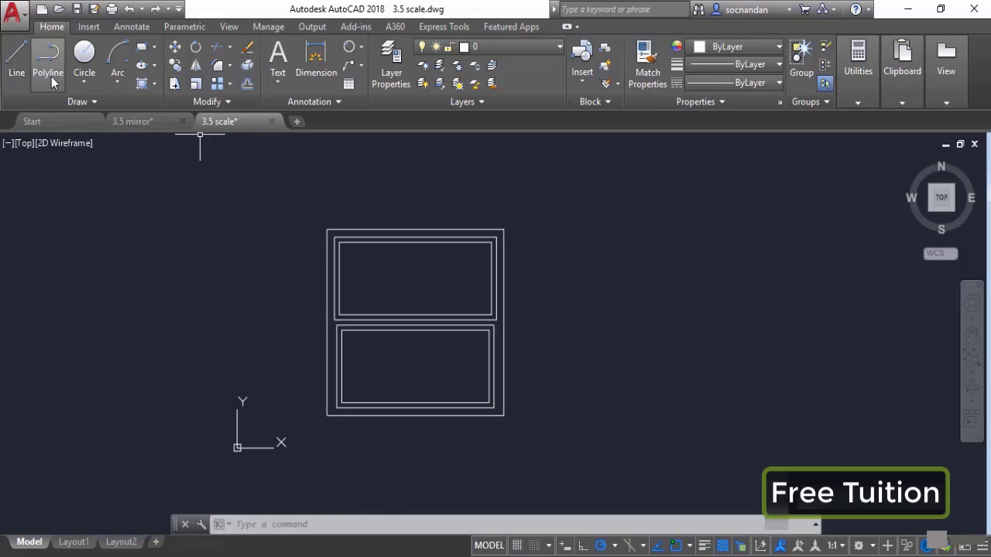
Draw a horizontal line 1000 units long to the right from the window block's lower-left corner, and end the Line command.
left_click(17, 60)
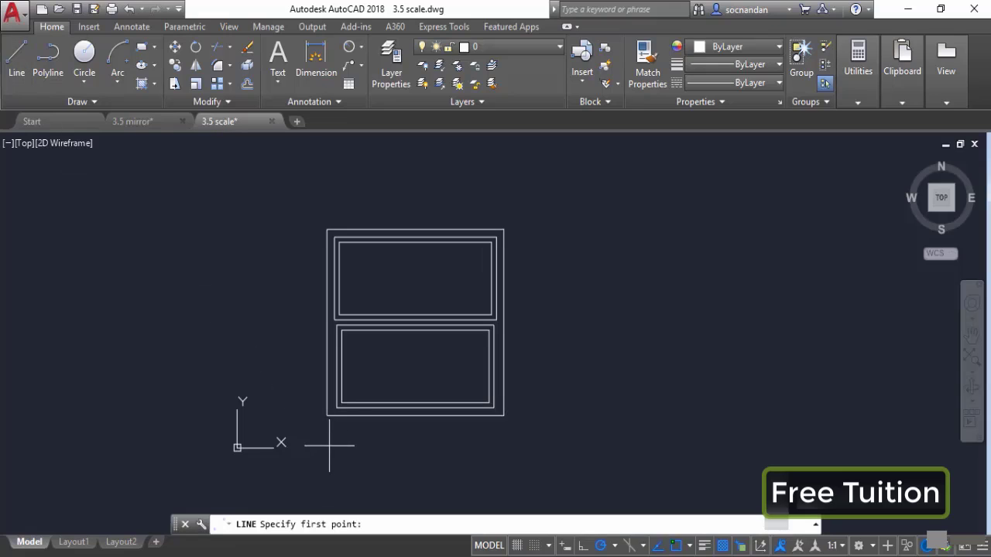
left_click(327, 416)
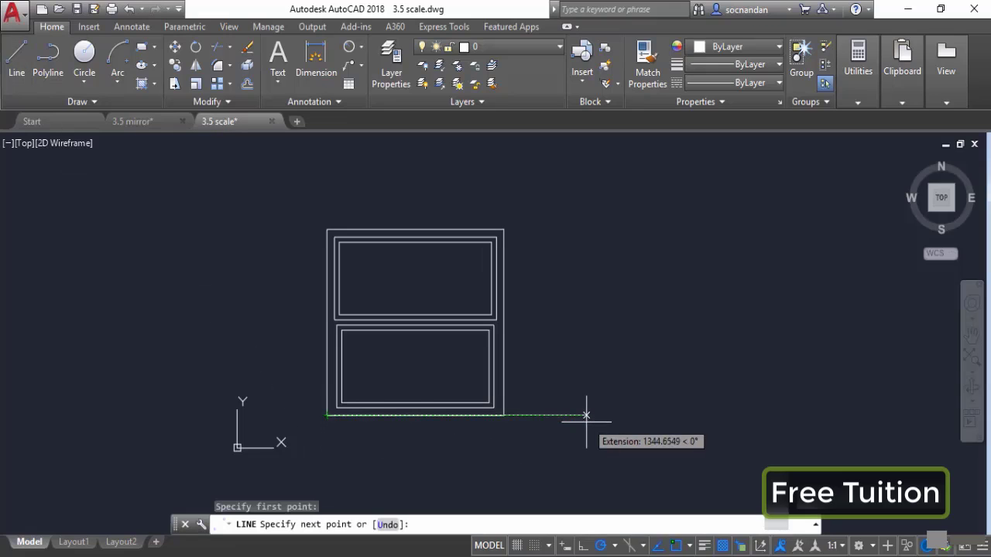
type("1000")
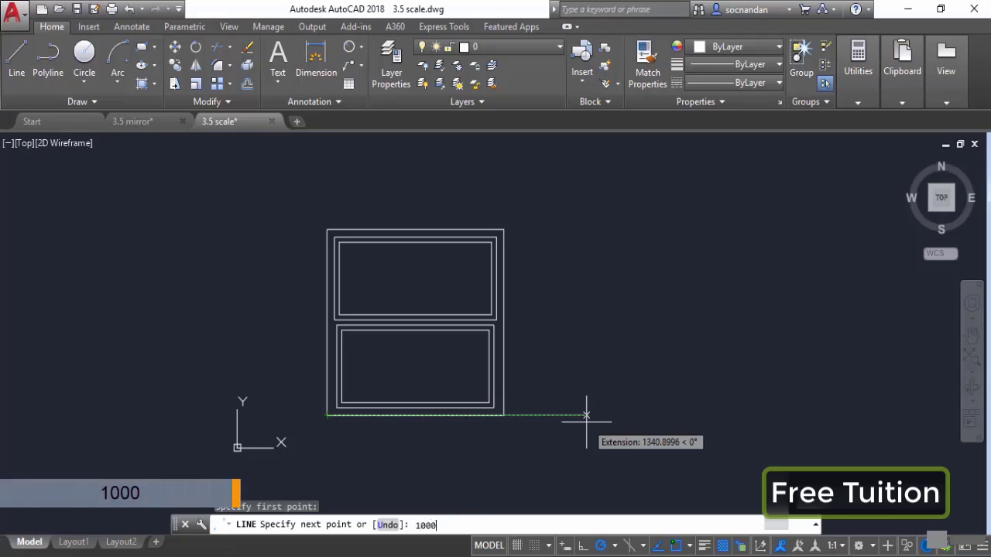
key("Return")
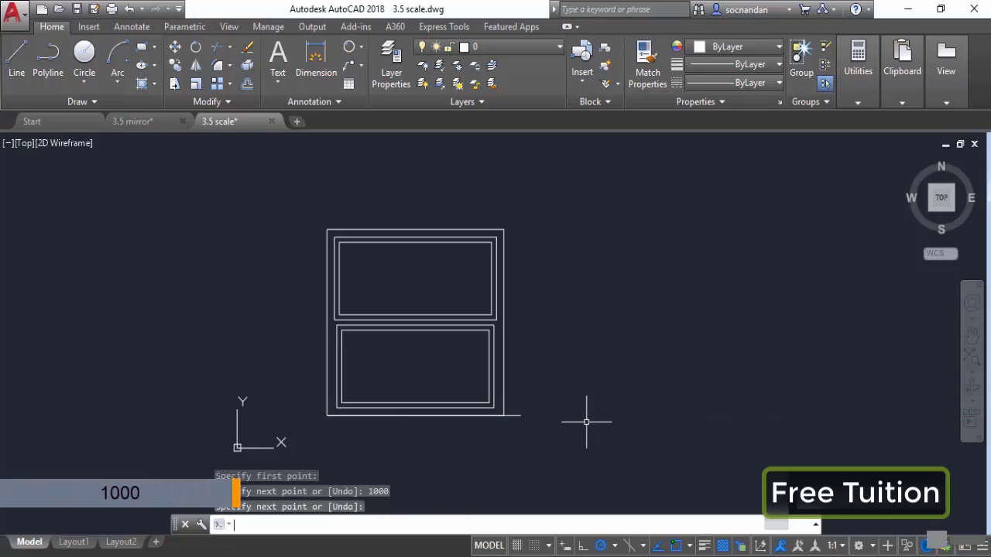
key("Return")
scroll(508, 413, "up", 2)
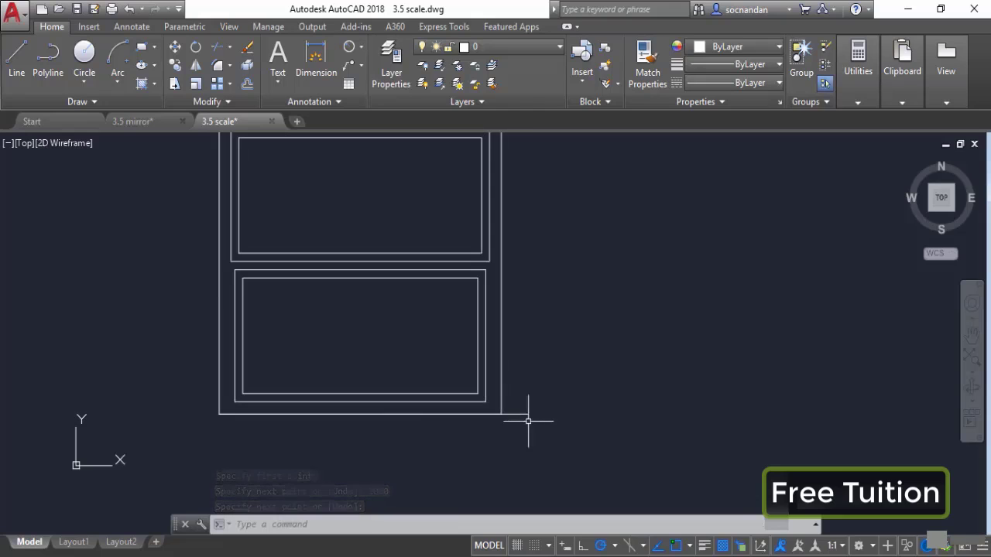
middle_click_drag(542, 398, 553, 428)
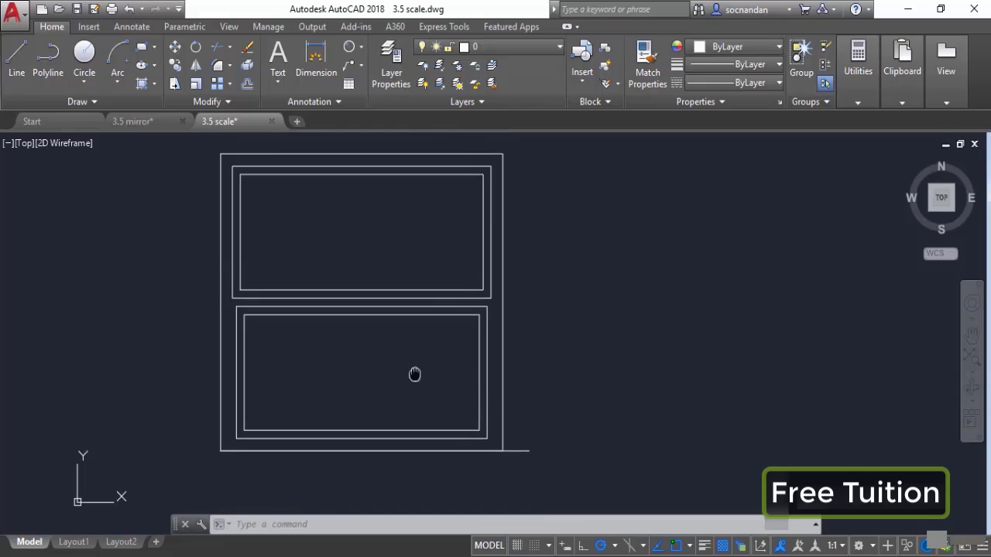
middle_click_drag(416, 376, 428, 395)
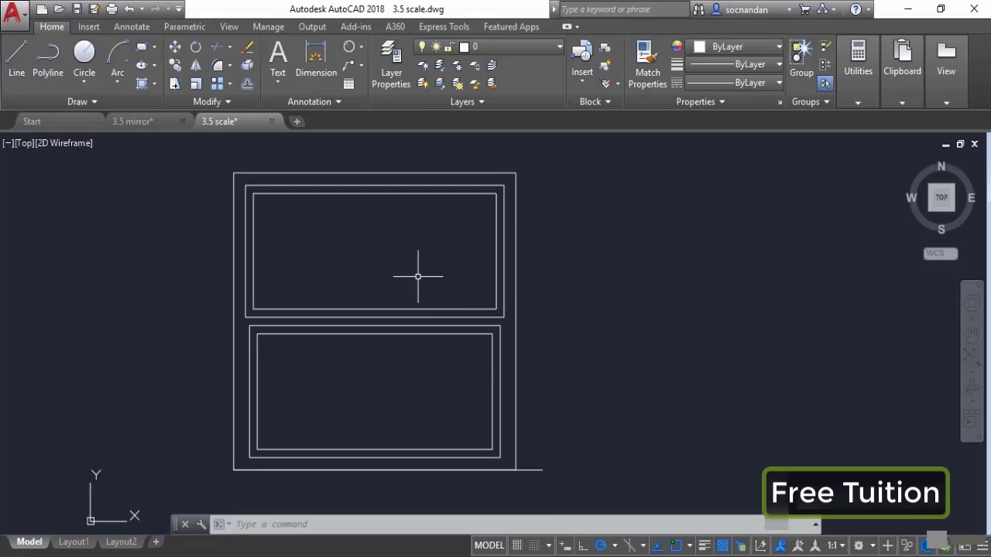
Scale the window block by reference about its lower-left corner, using its bottom edge as reference length and the line's far endpoint as new length.
left_click(196, 83)
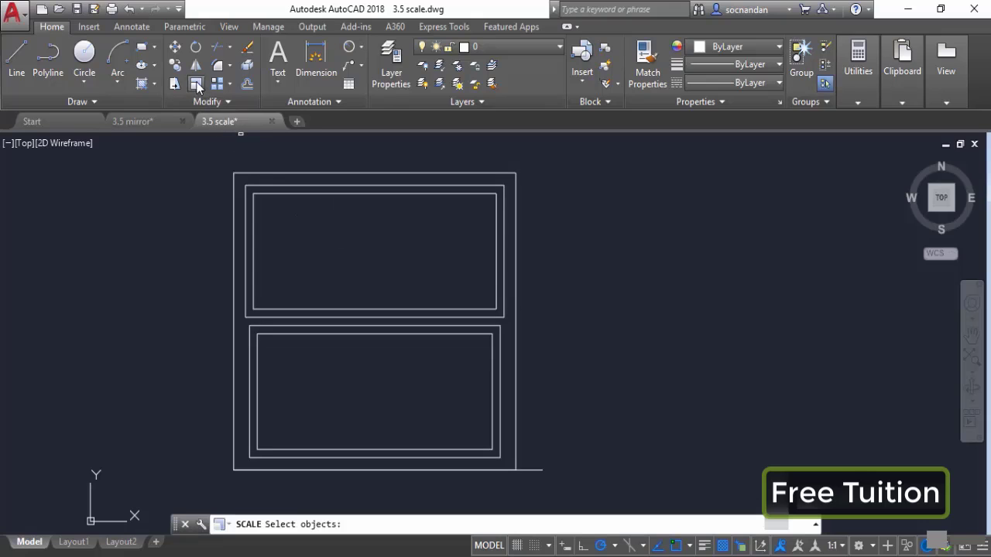
left_click(292, 173)
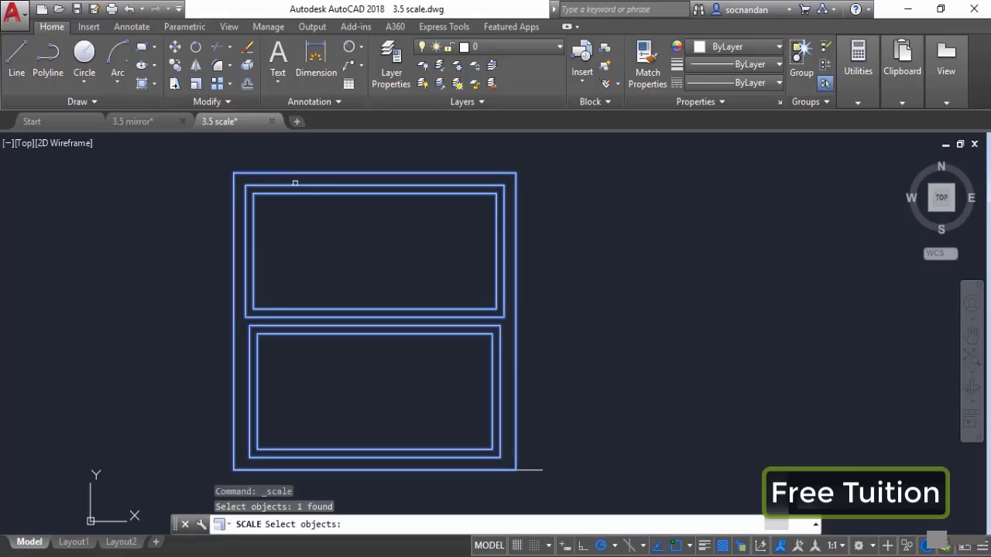
key("Return")
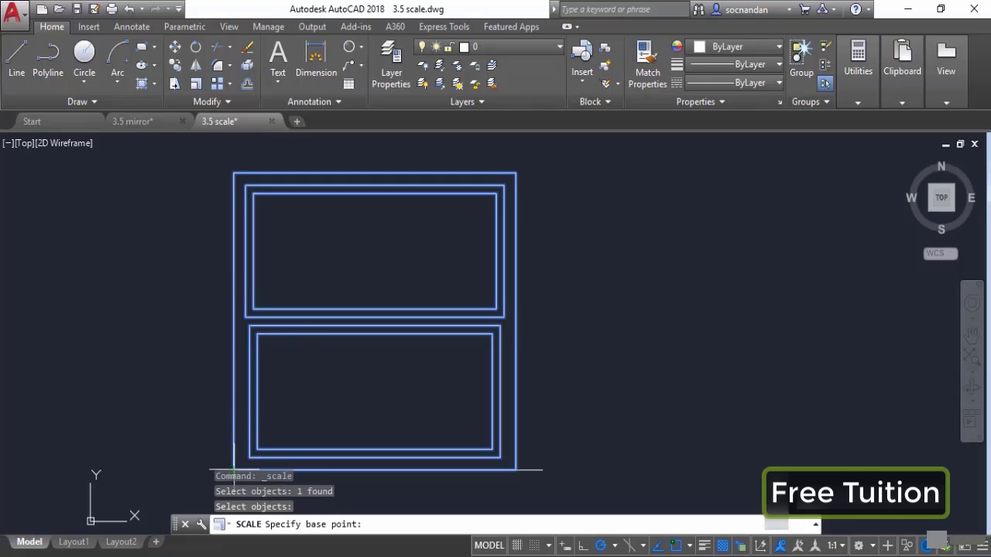
middle_click_drag(344, 415, 364, 395)
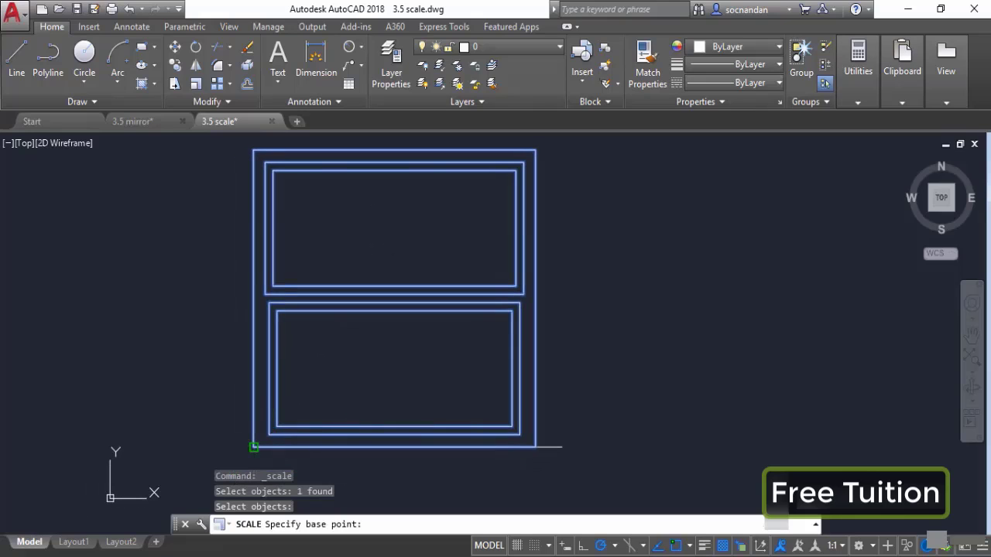
left_click(253, 447)
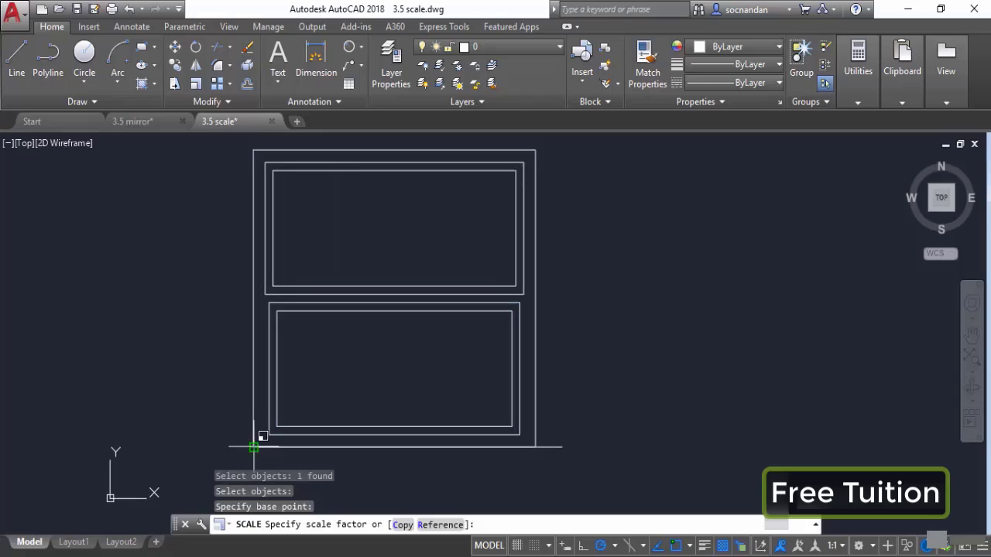
left_click(440, 525)
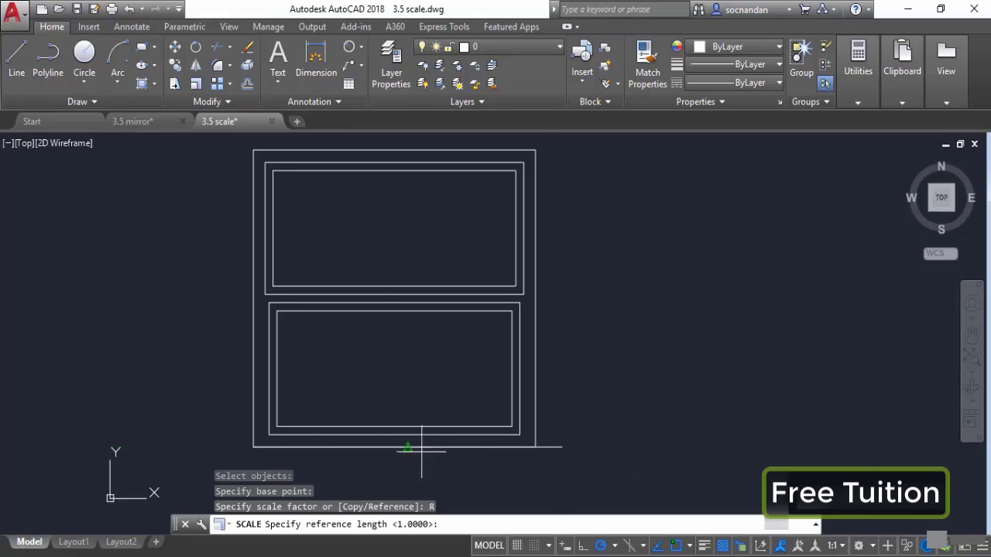
left_click(254, 447)
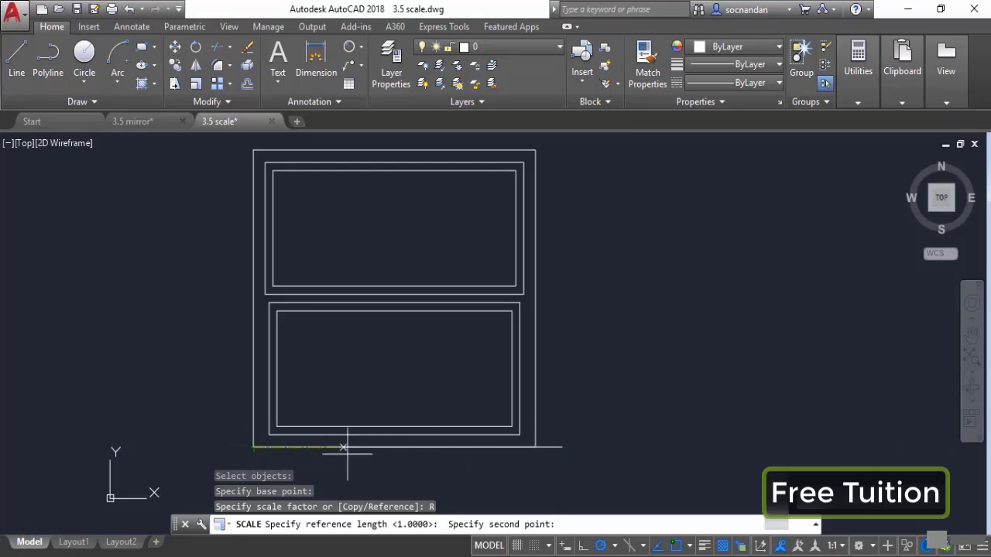
left_click(535, 447)
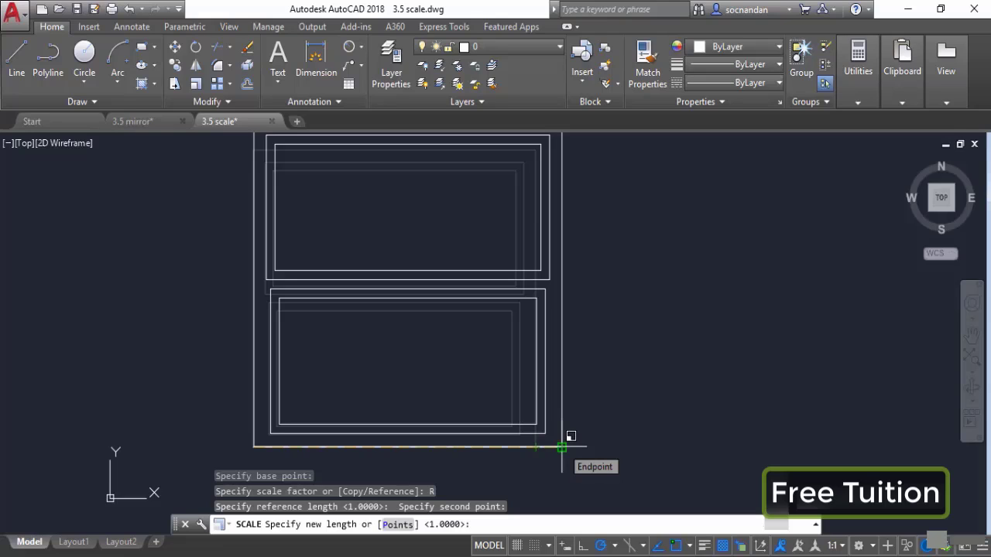
left_click(562, 447)
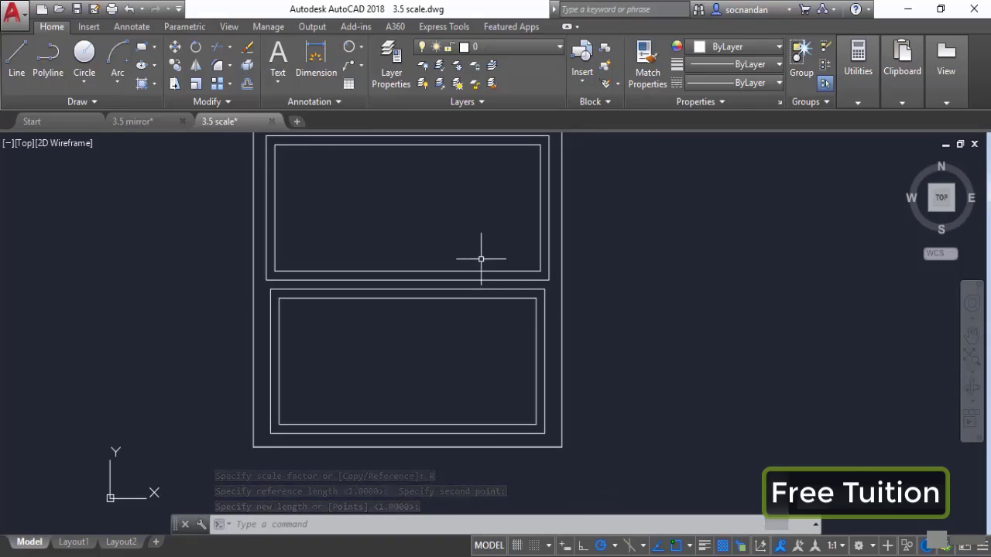
middle_click_drag(481, 259, 506, 287)
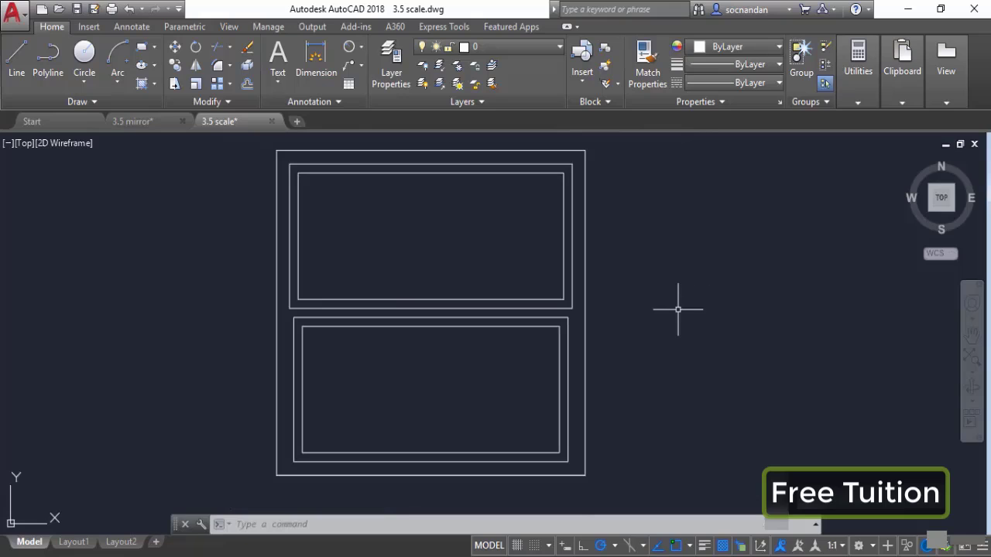
Select the horizontal reference line, not the block reference, where the two overlap along the window's bottom edge.
left_click(553, 471)
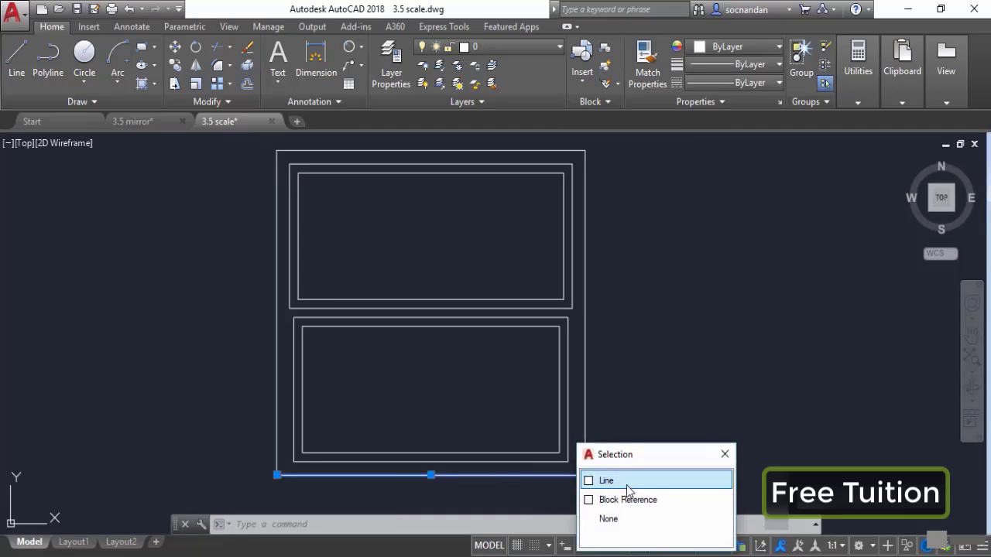
left_click(622, 485)
right_click(647, 343)
left_click(687, 277)
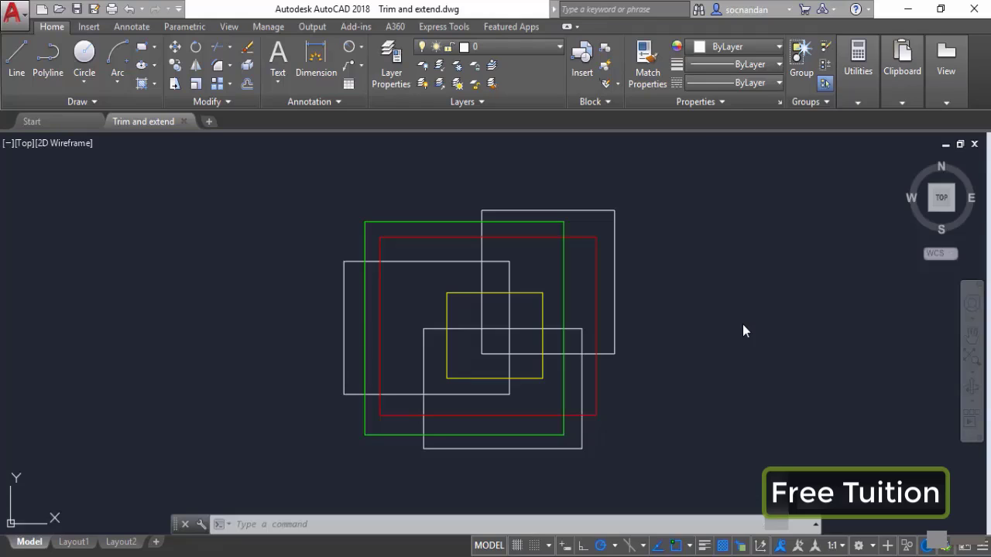
Trim the left white rectangle's top edge and the yellow rectangle's top edge between the two vertical white lines, with all objects as cutting edges.
left_click(230, 48)
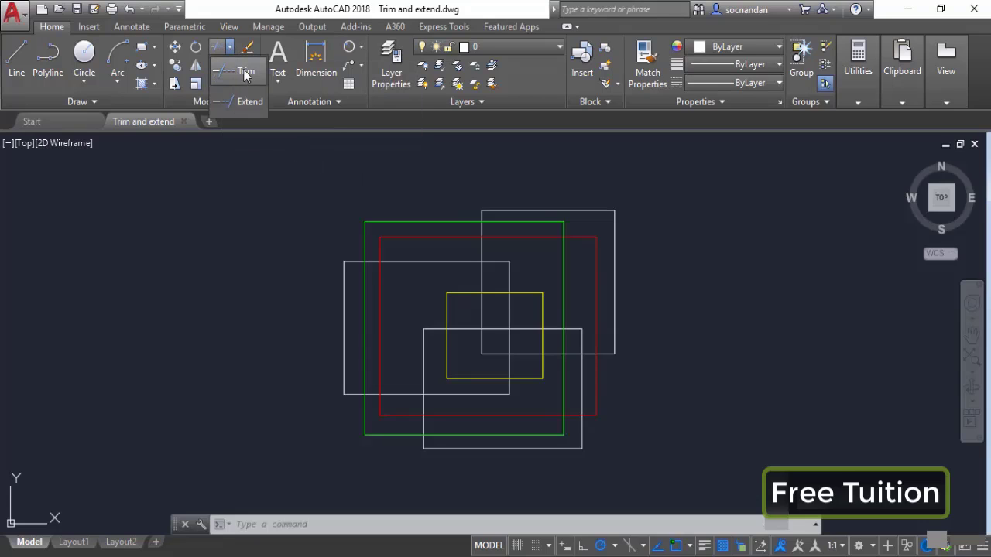
left_click(246, 73)
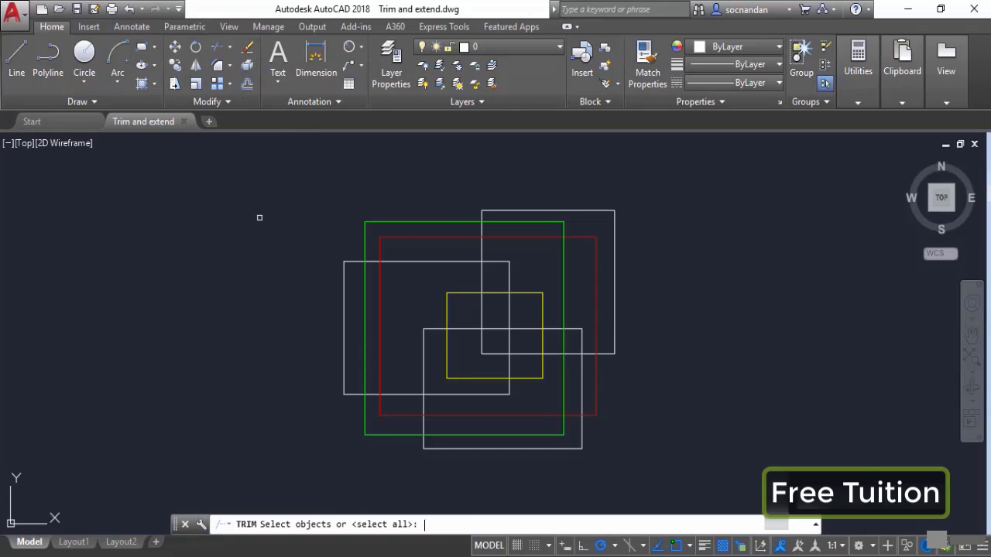
key("Return")
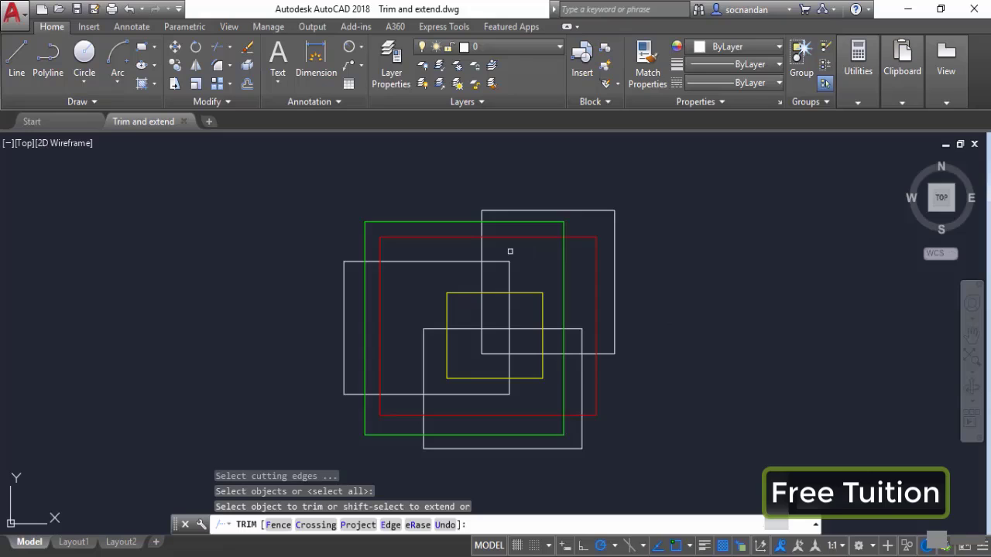
scroll(496, 253, "up", 2)
left_click(497, 266)
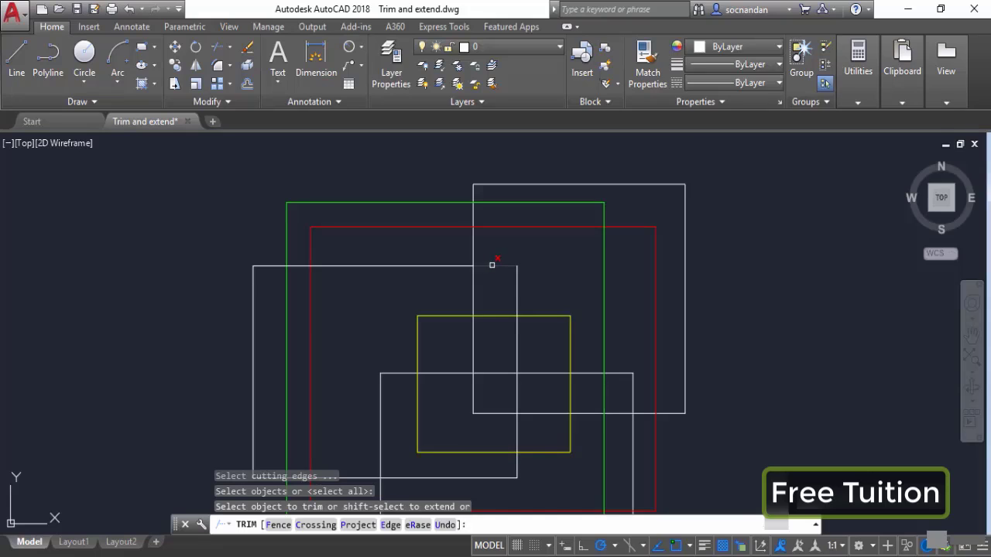
left_click(492, 265)
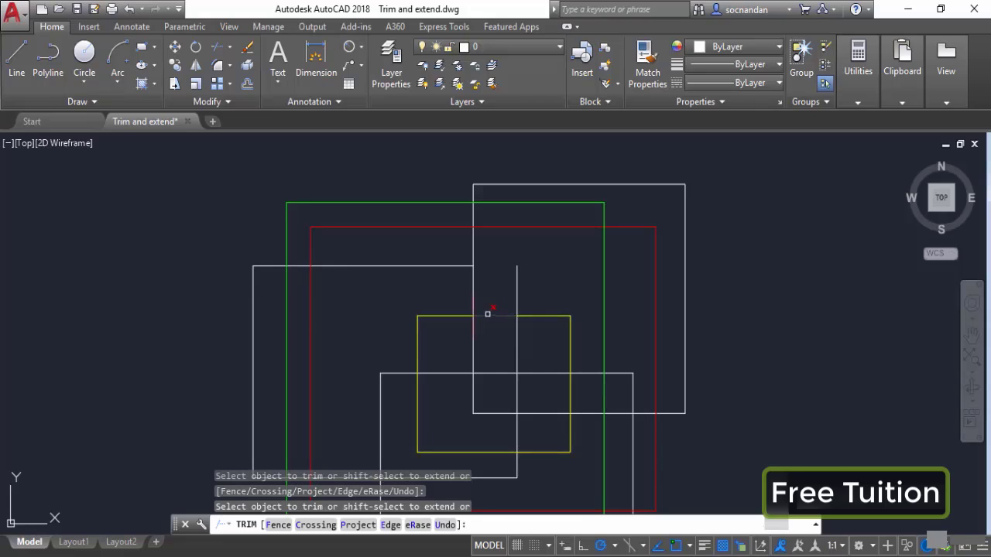
left_click(496, 316)
Trim the upper part of the lower white rectangle's left edge and its top edge up to the upper-right rectangle's left side.
middle_click_drag(356, 349, 444, 276)
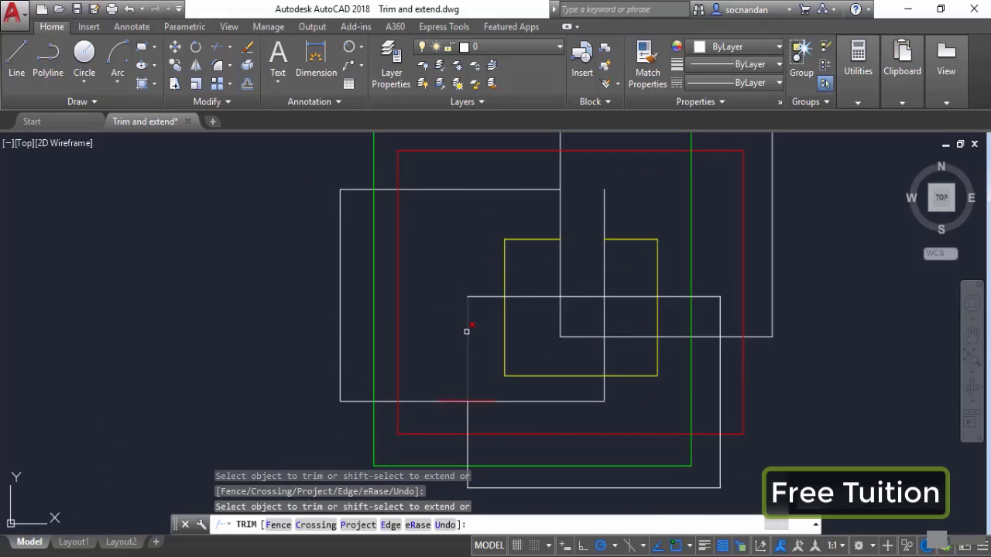
left_click(467, 323)
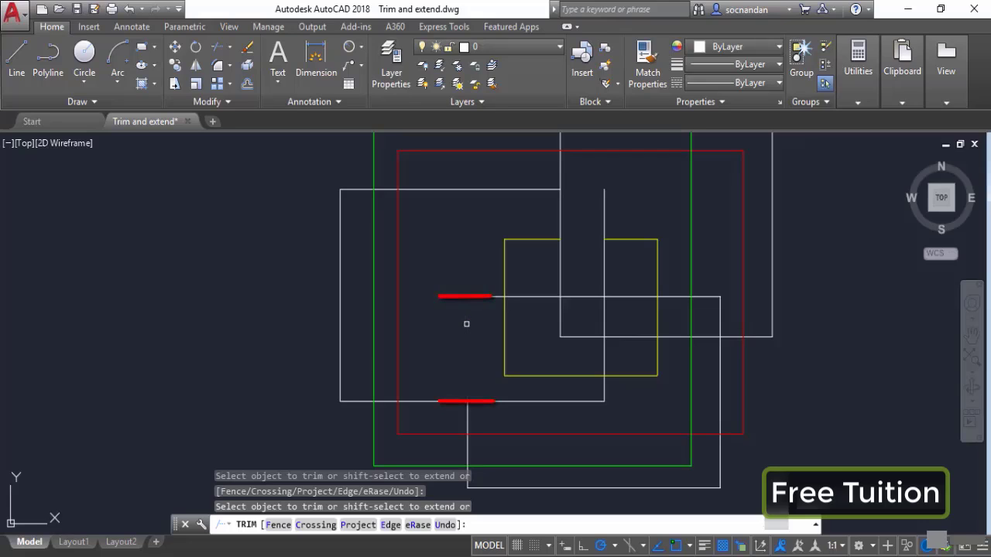
left_click(478, 295)
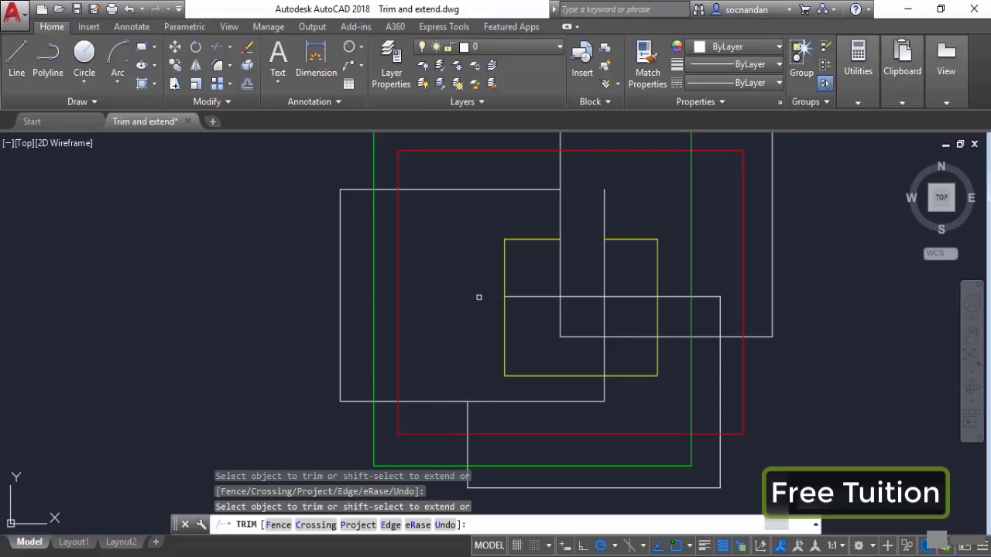
left_click(518, 295)
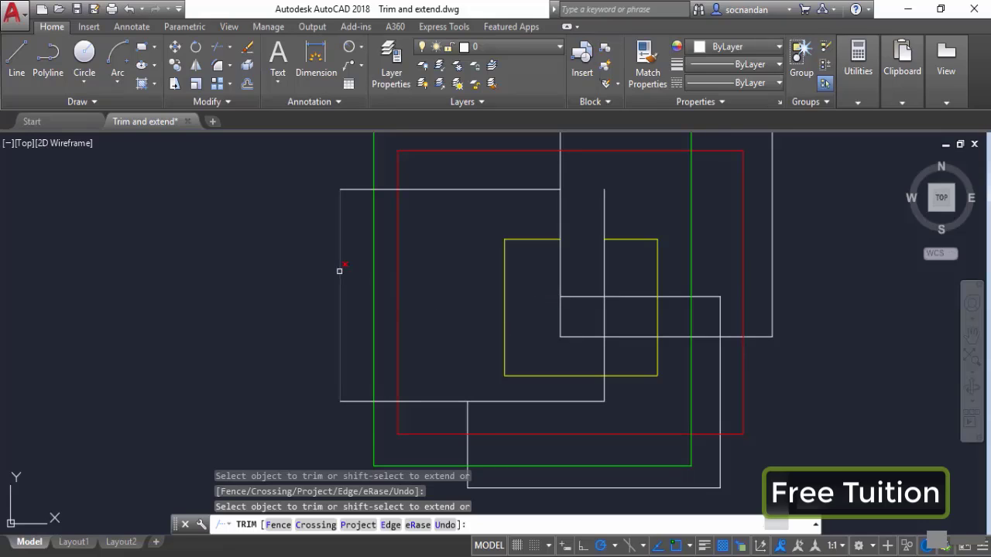
Trim away the left white rectangle's outer vertical edge, and pick the outer ends of its horizontal edges.
left_click(340, 271)
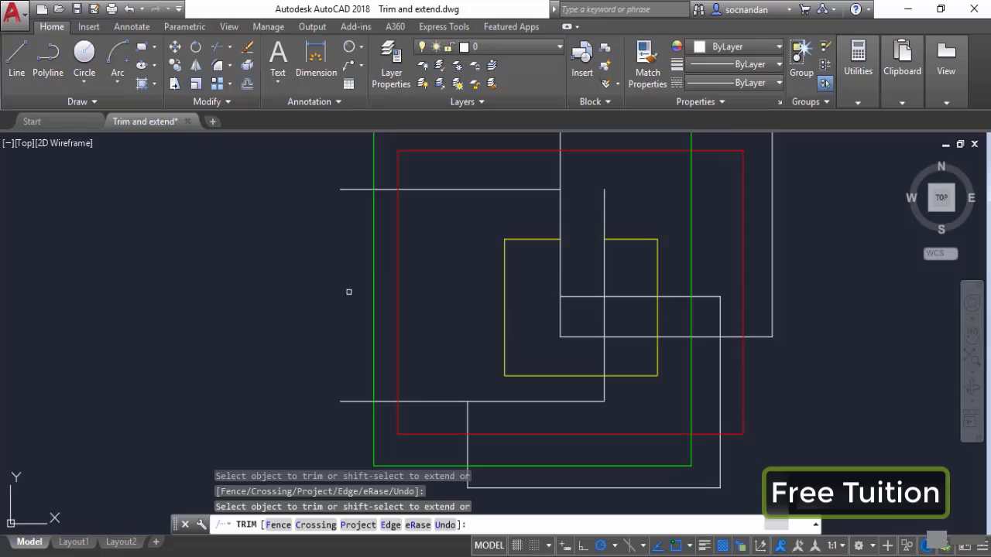
left_click(339, 193)
left_click(340, 400)
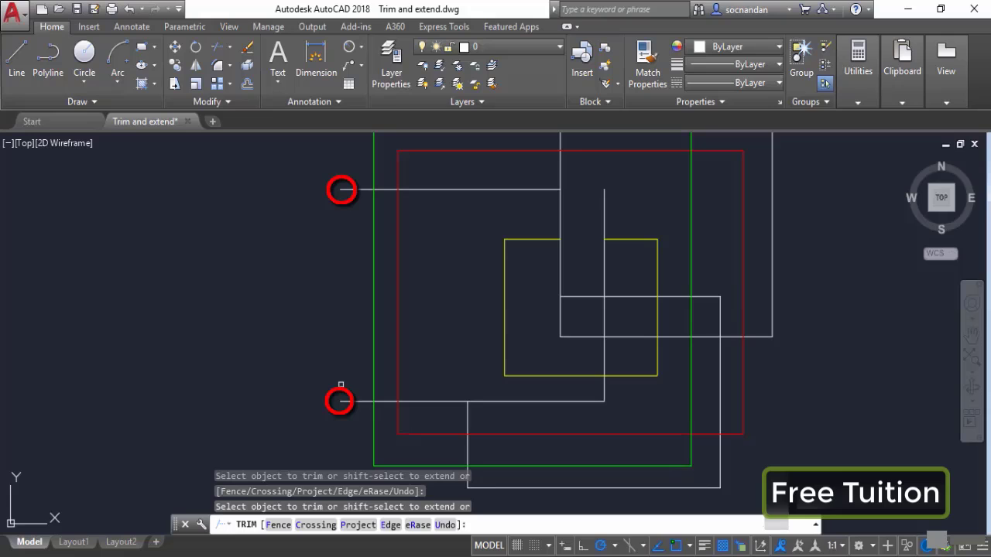
End the Trim command and undo all trims made on the overlapping rectangles.
key("Escape")
scroll(471, 285, "down", 2)
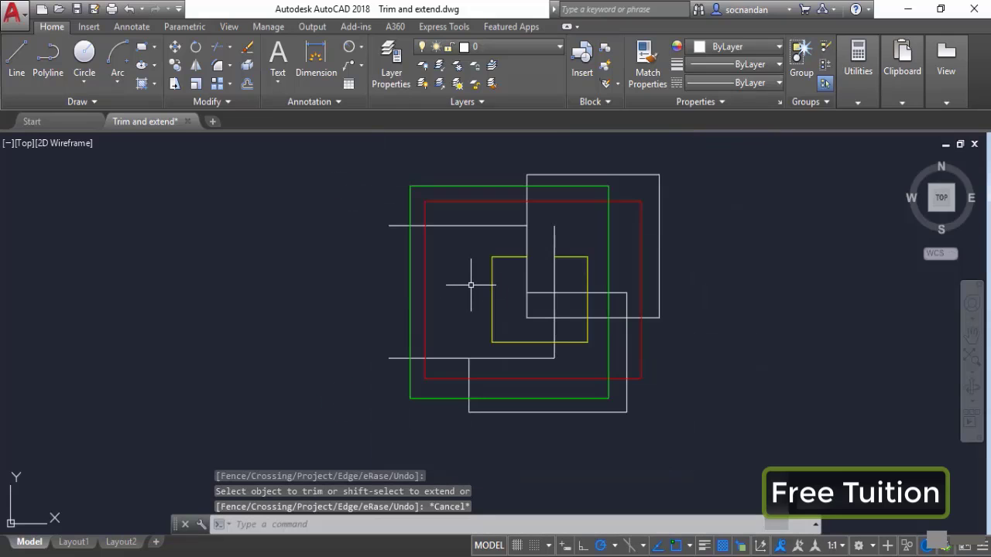
middle_click_drag(471, 285, 438, 312)
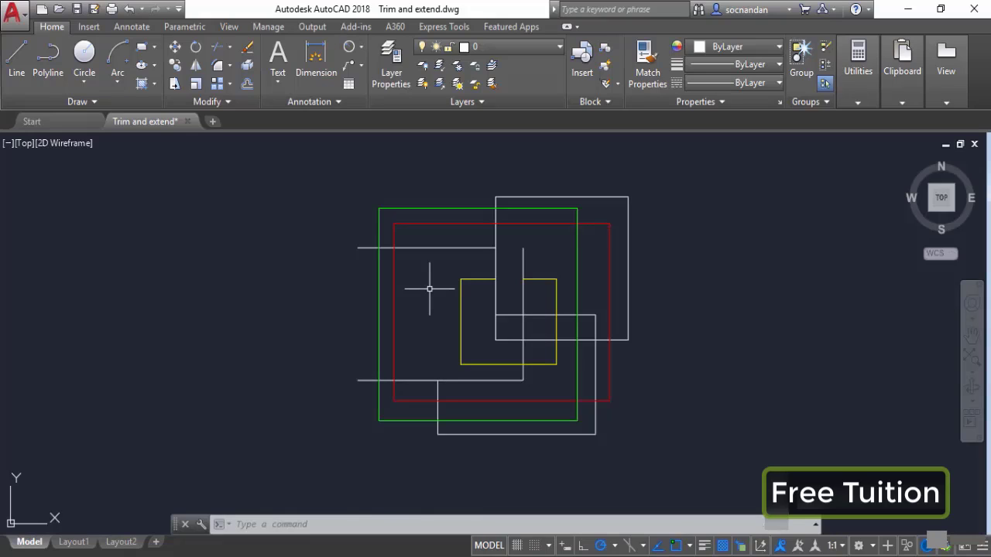
key("ctrl+z")
key("ctrl+z")
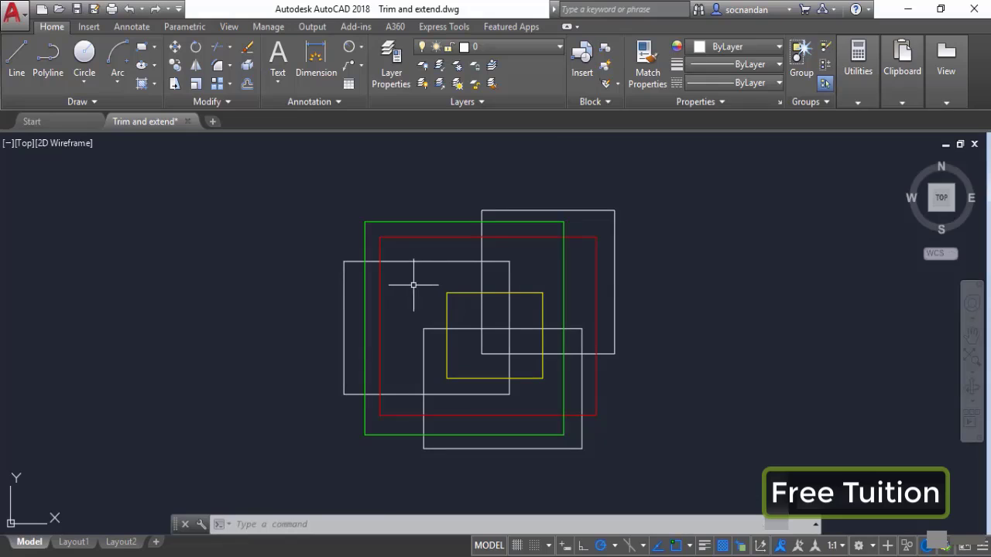
Start Trim with all objects as cutting edges and run a Fence across the left white rectangle's top and bottom edges outside the green rectangle.
left_click(217, 47)
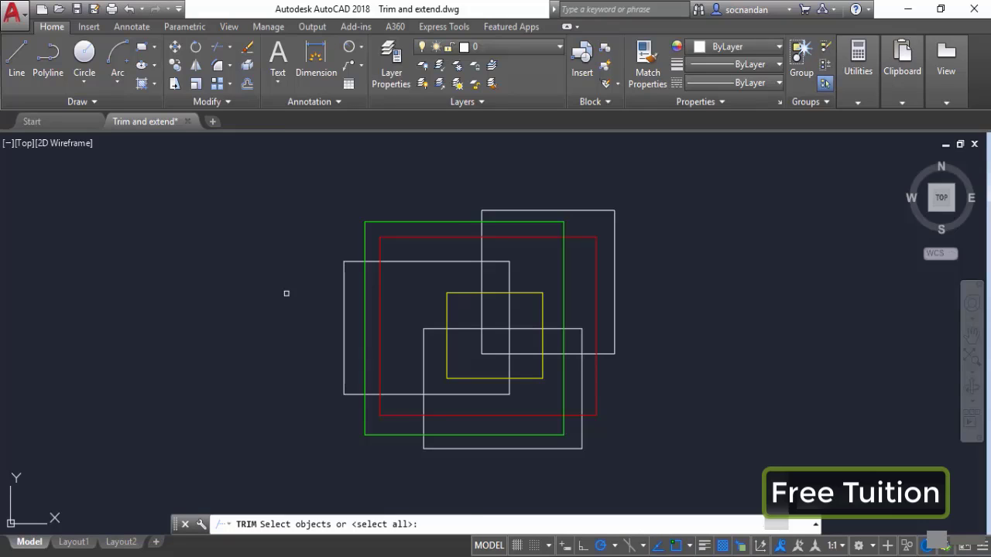
key("Return")
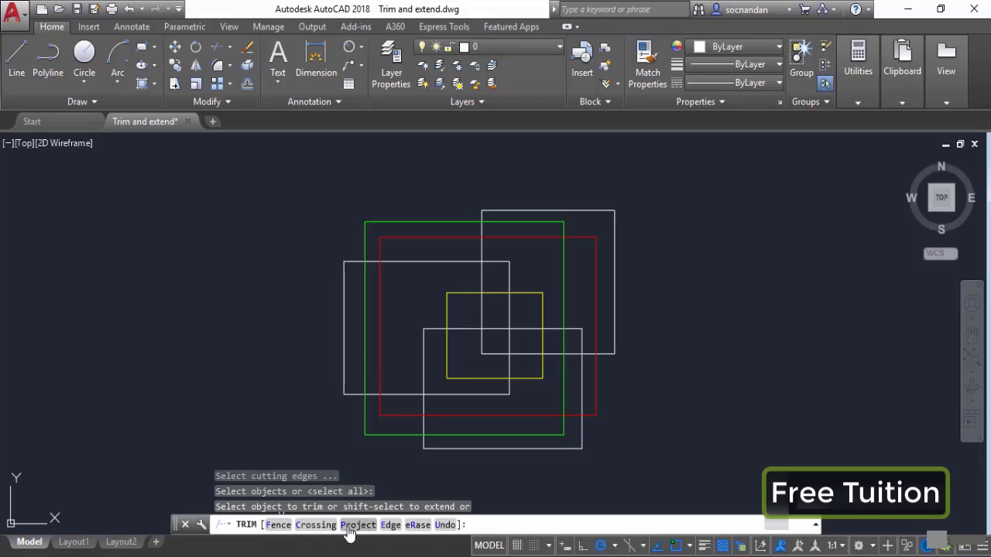
left_click(278, 526)
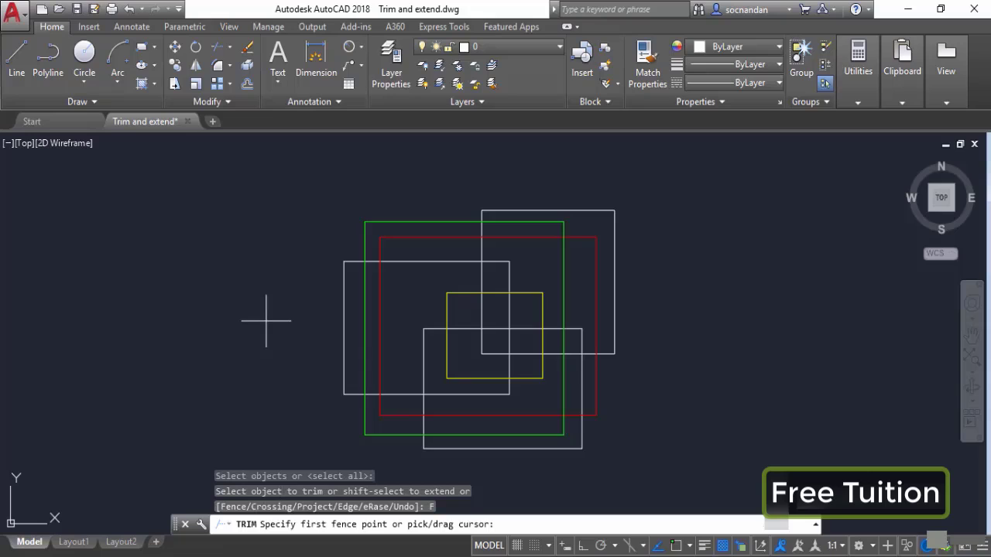
left_click(342, 229)
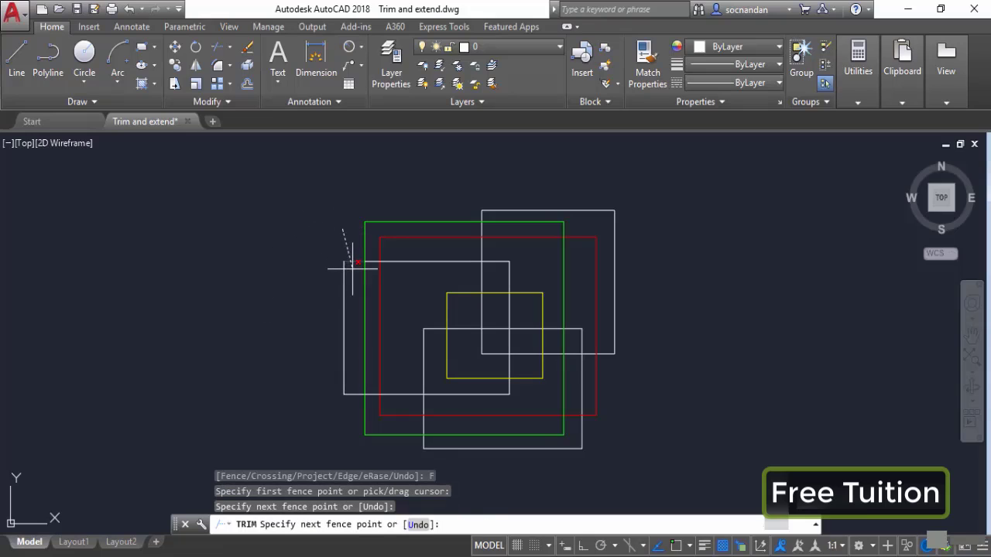
left_click(352, 267)
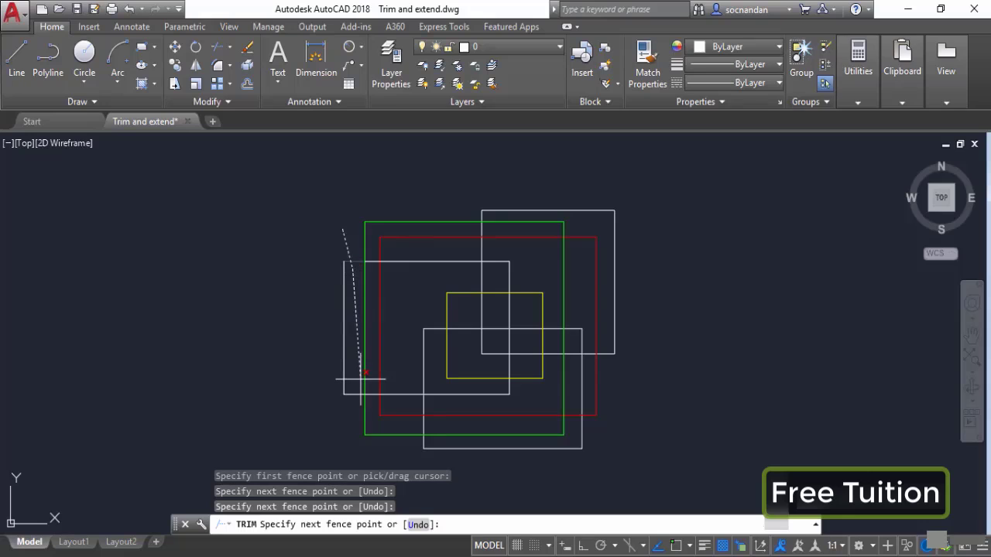
left_click(358, 406)
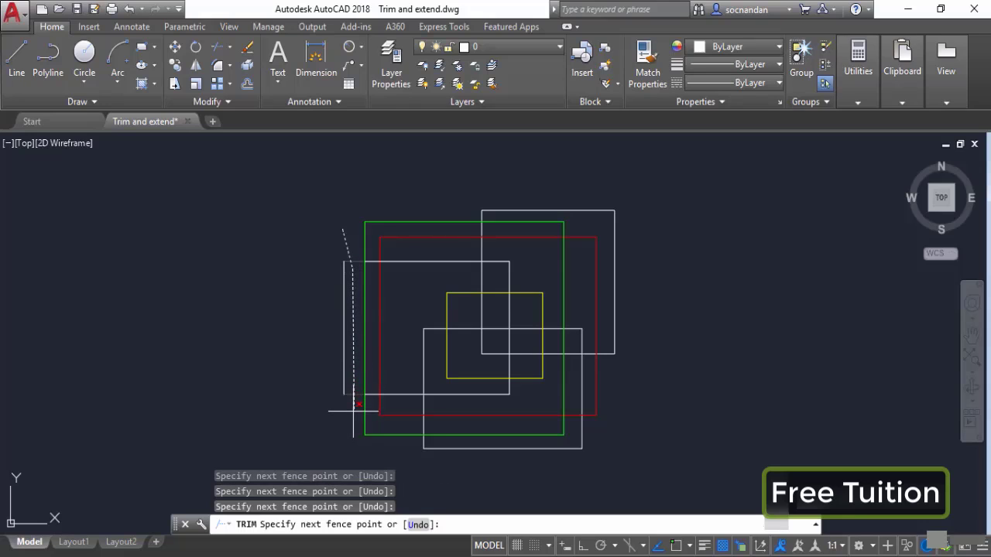
Continue the Fence below the green rectangle across the lower white rectangle's two vertical edges, and lead it around beyond the red rectangle's lower-right corner.
left_click(358, 456)
left_click(405, 452)
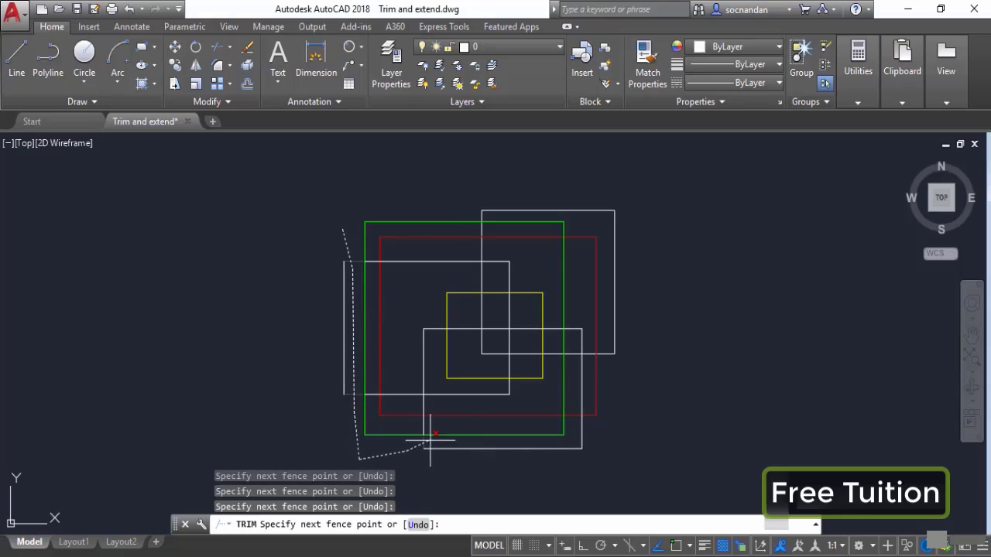
left_click(428, 440)
left_click(596, 440)
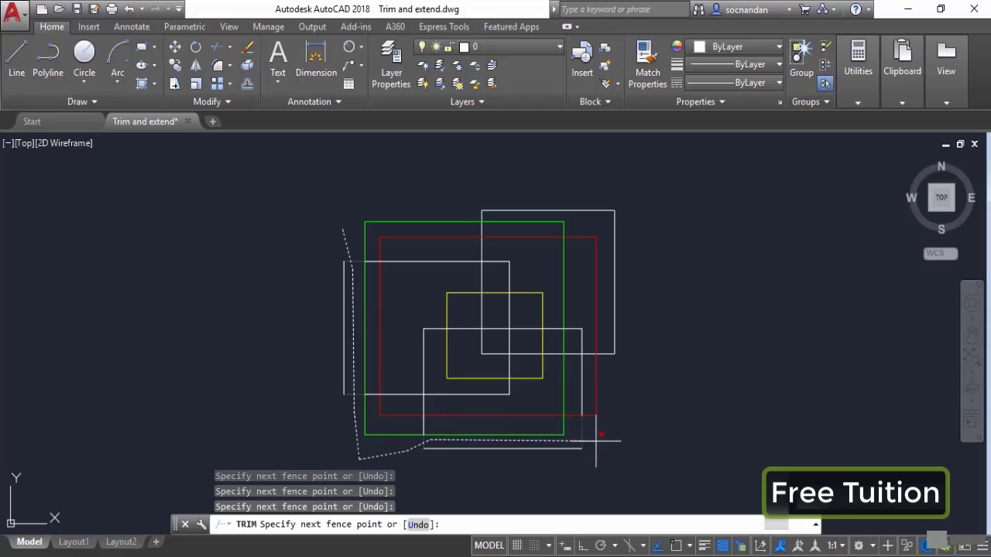
left_click(673, 404)
left_click(609, 377)
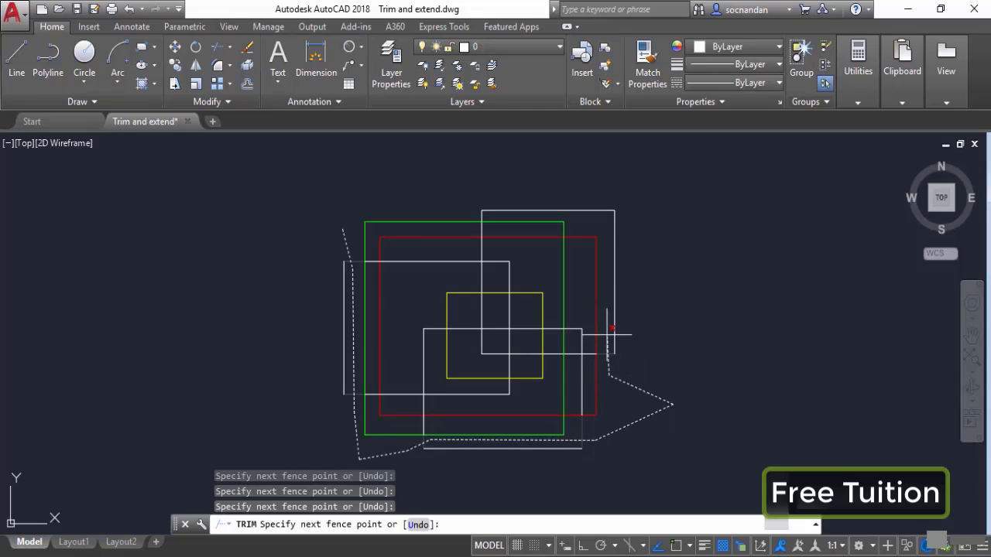
Run the Fence across the upper-right rectangle's bottom edge, the green right edge, the red top edge and the left rectangle's right edge, and apply the trim.
left_click(602, 226)
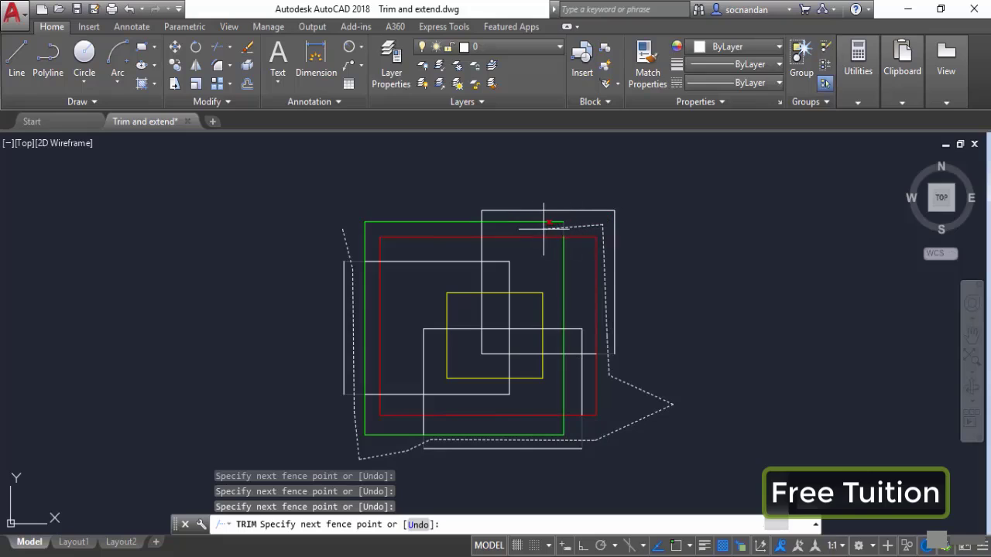
left_click(543, 228)
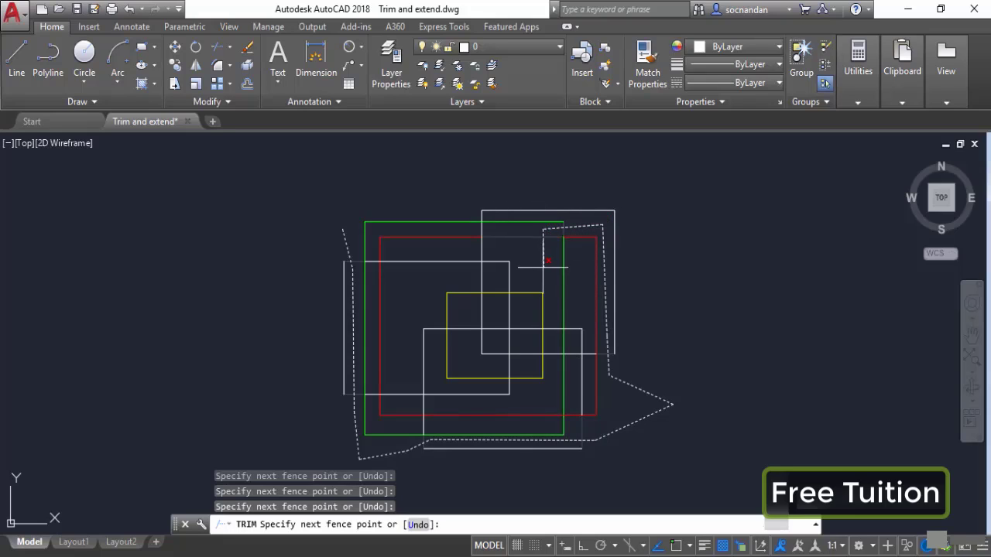
left_click(544, 268)
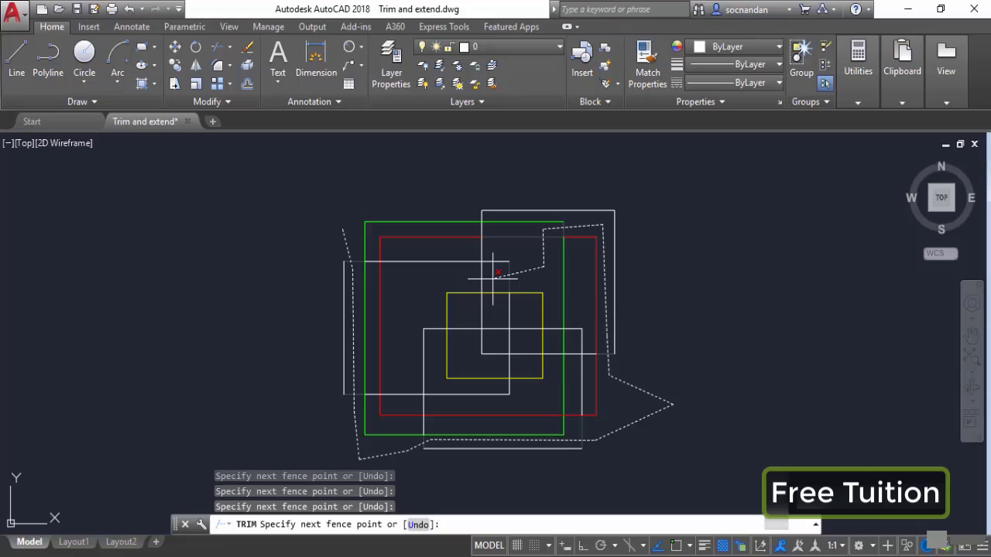
key("Return")
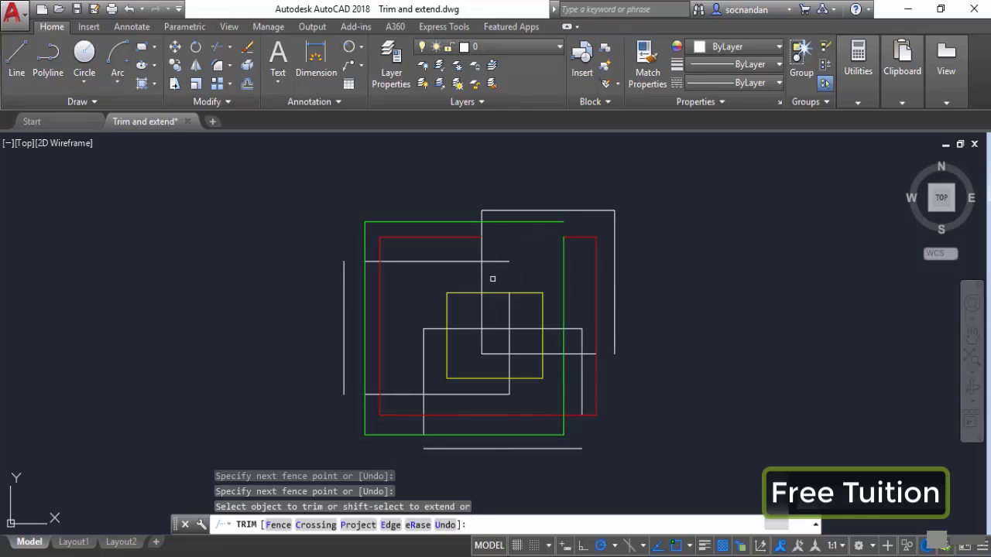
Try to trim the left white rectangle's detached outer edge, end the Trim command and undo the whole fence trim.
left_click(345, 267)
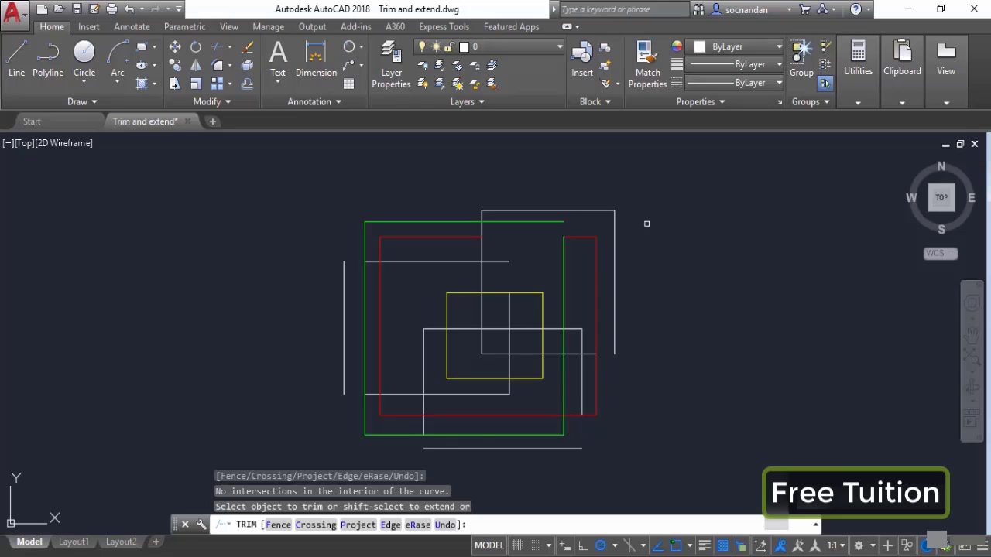
key("Escape")
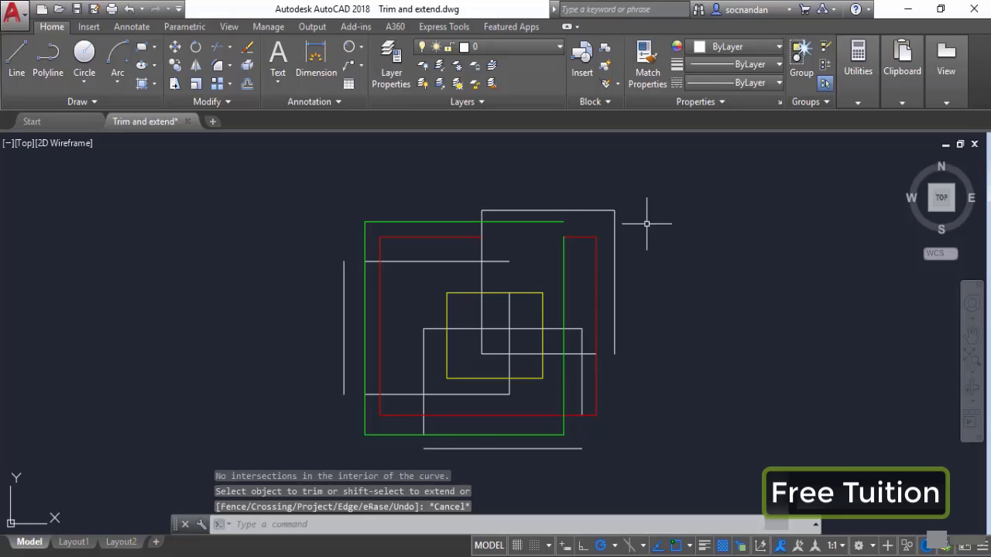
key("ctrl+z")
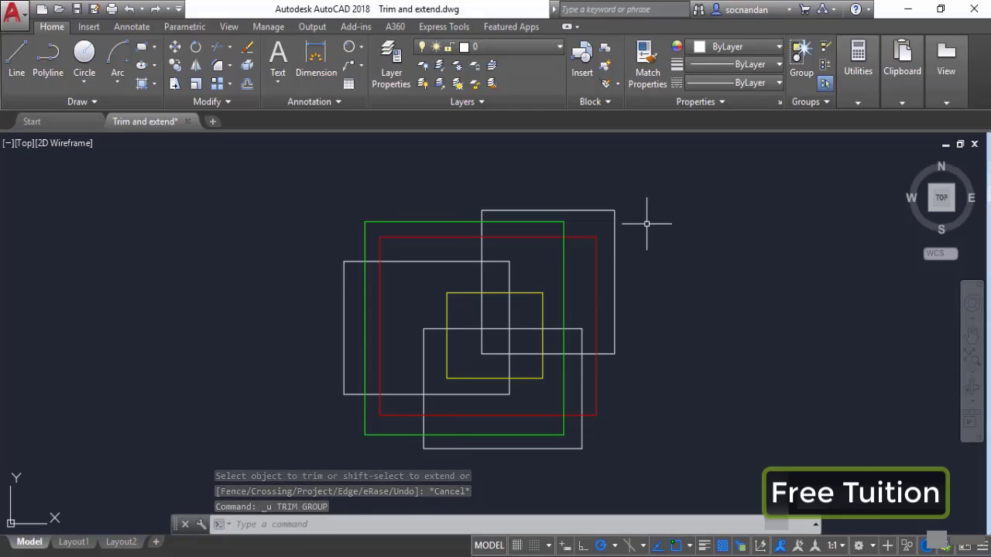
Start Trim with only the red rectangle as cutting edge and trim the parts of the upper-right and left white rectangles outside it.
left_click(218, 50)
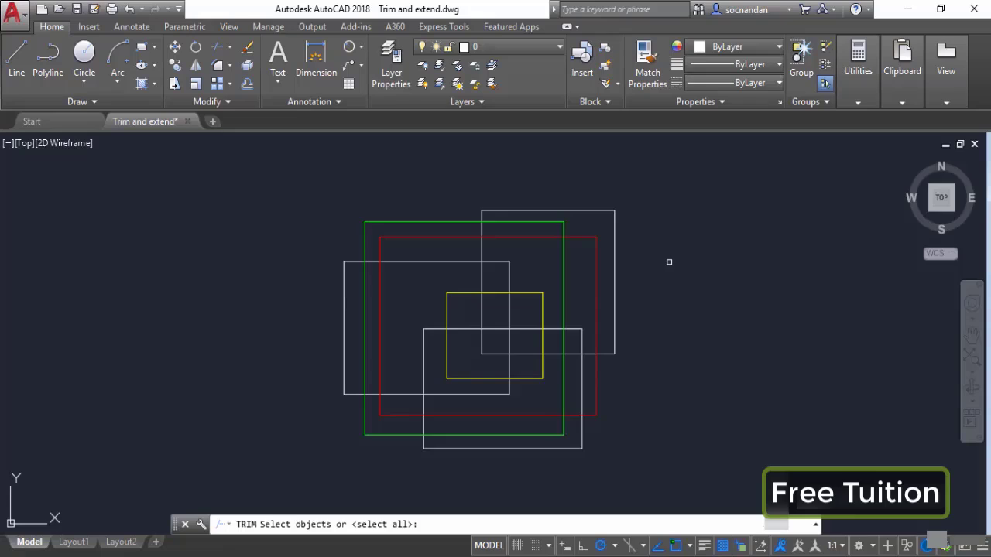
left_click(586, 238)
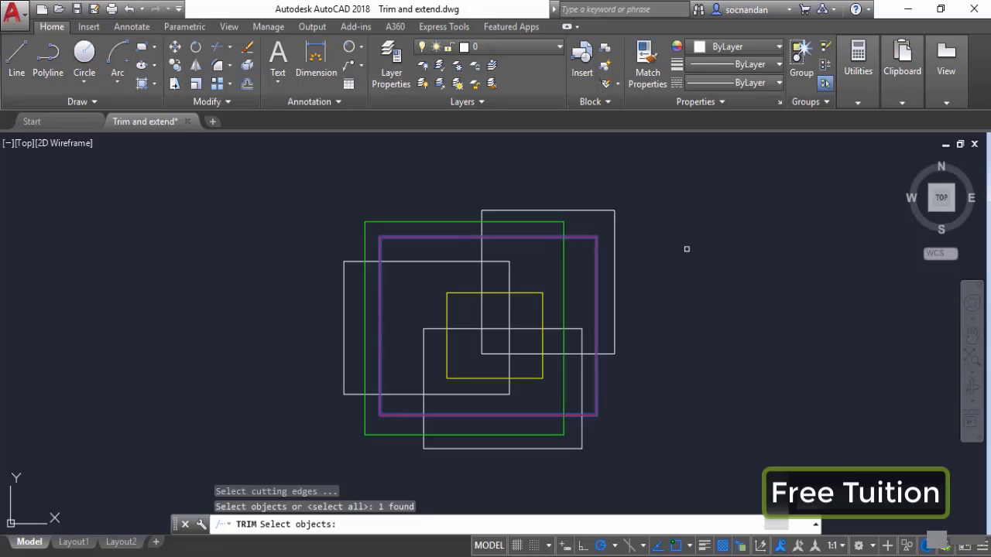
key("Return")
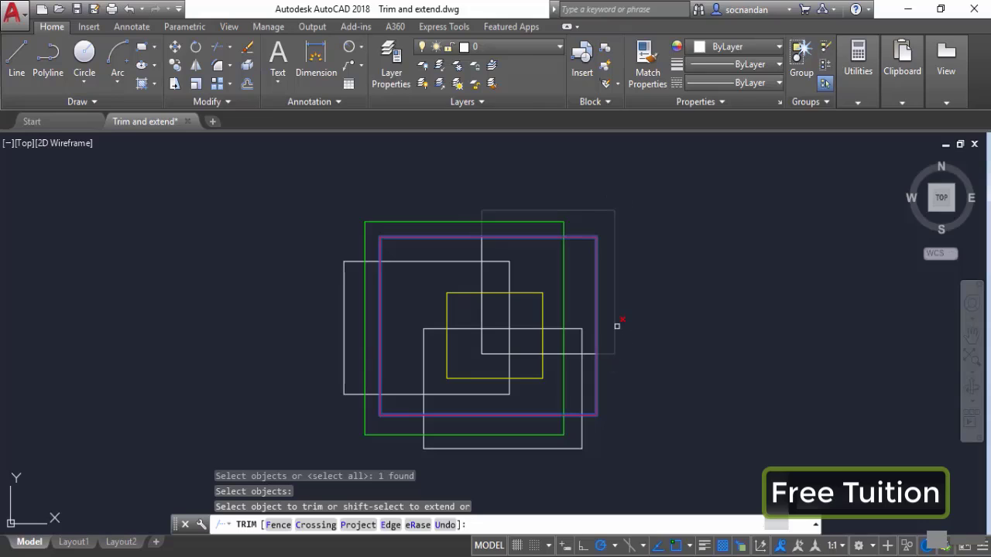
left_click(615, 263)
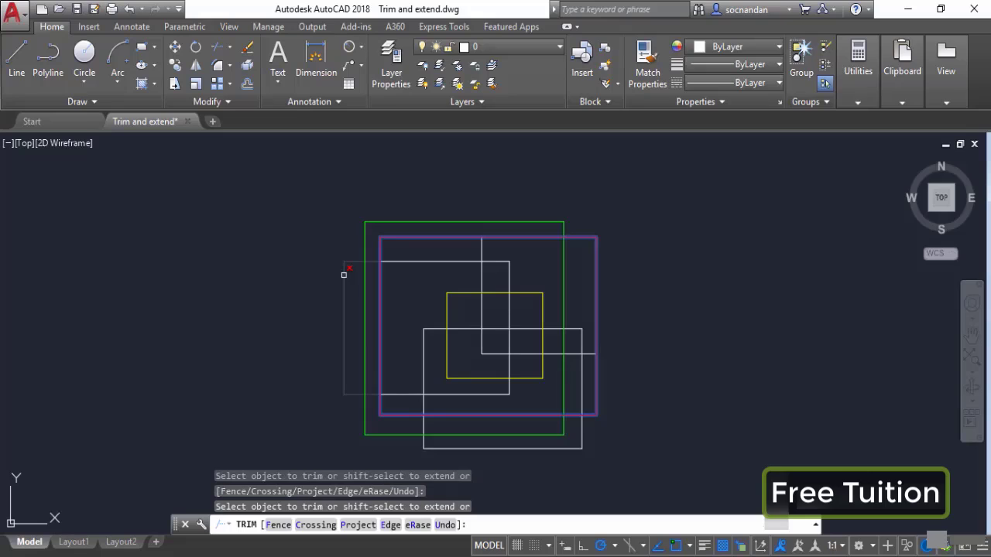
left_click(344, 274)
left_click(496, 275)
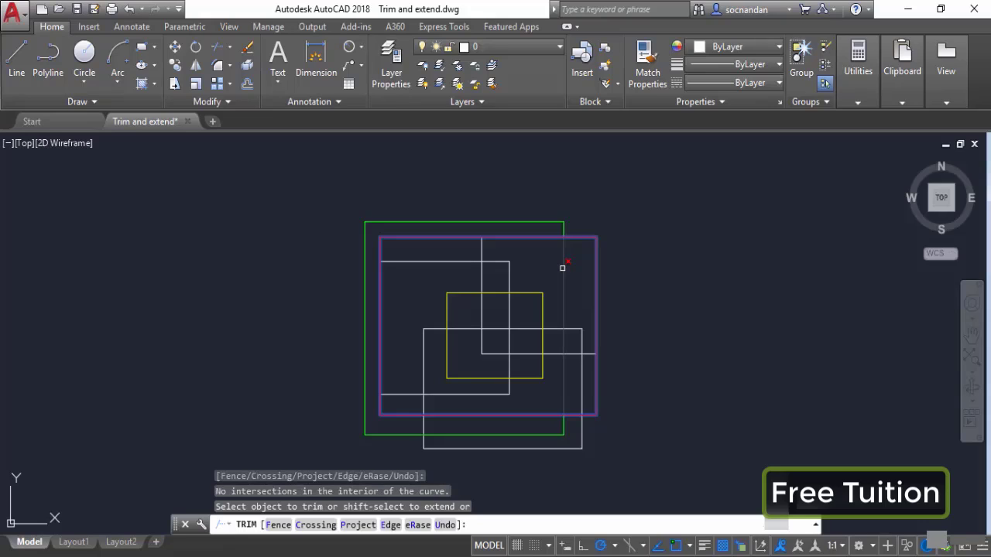
Trim the green rectangle's right edge inside the red rectangle, and try to trim the yellow rectangle's top edge.
left_click(562, 268)
left_click(529, 294)
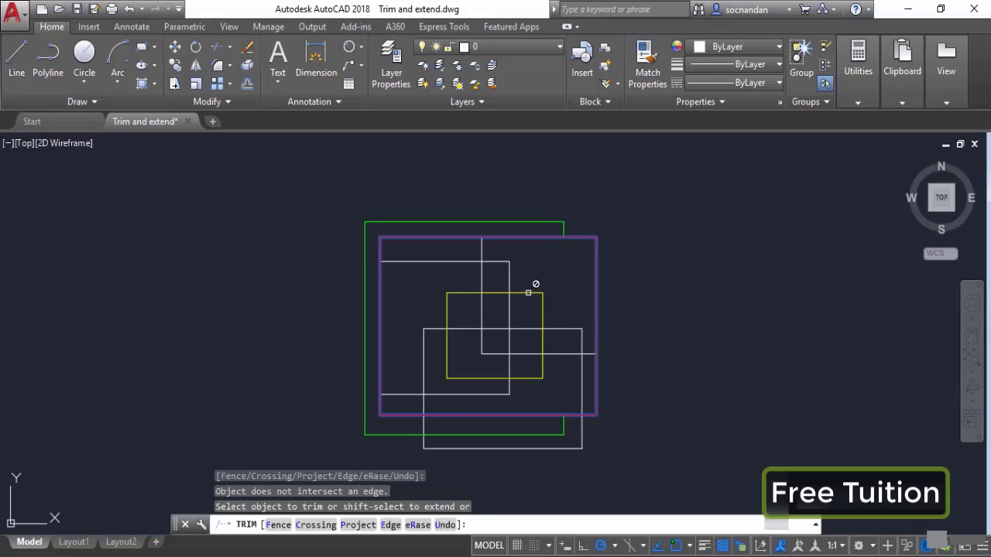
left_click(497, 293)
left_click(488, 292)
left_click(539, 286)
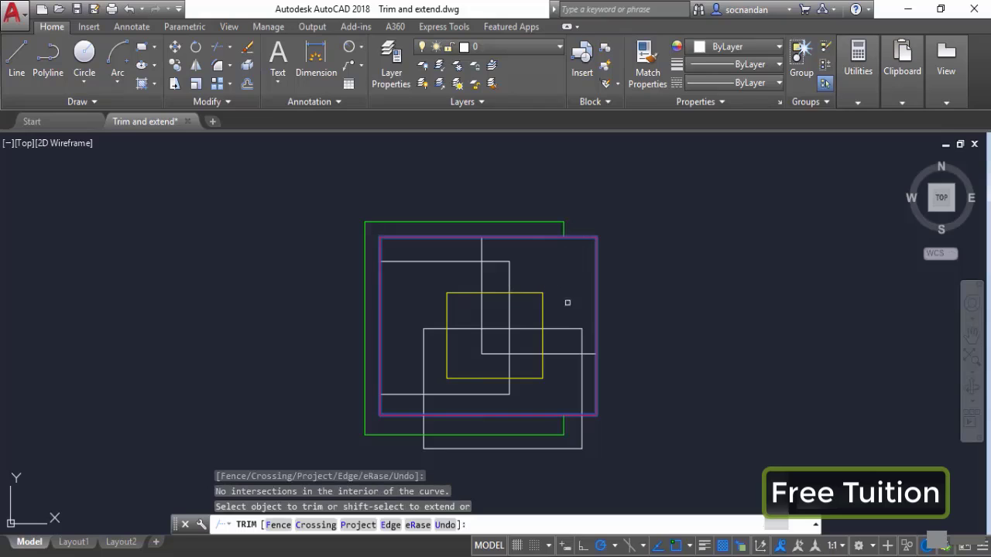
left_click(564, 295)
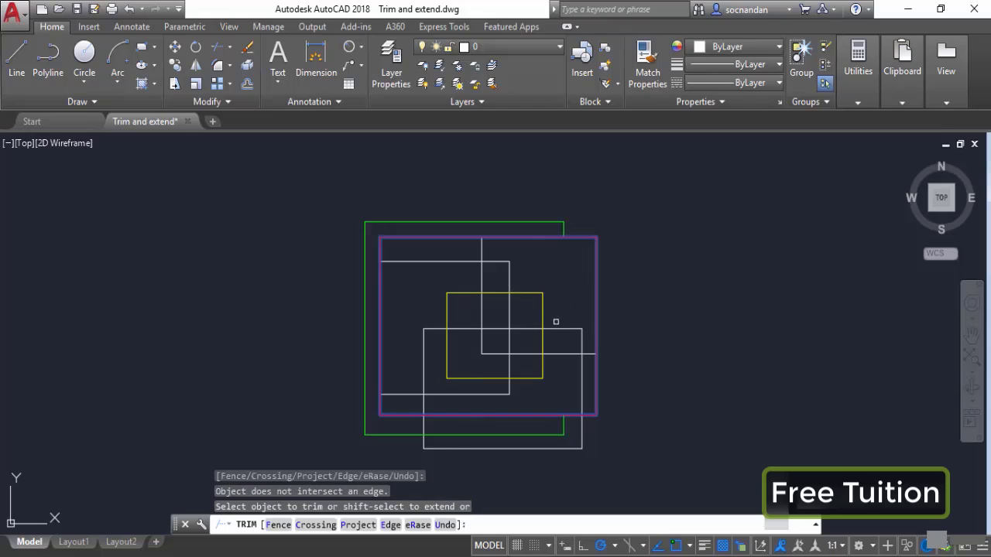
Trim the part of the lower white rectangle inside the red rectangle, and try to trim the left white rectangle's right edge.
left_click(557, 329)
left_click(512, 280)
left_click(507, 271)
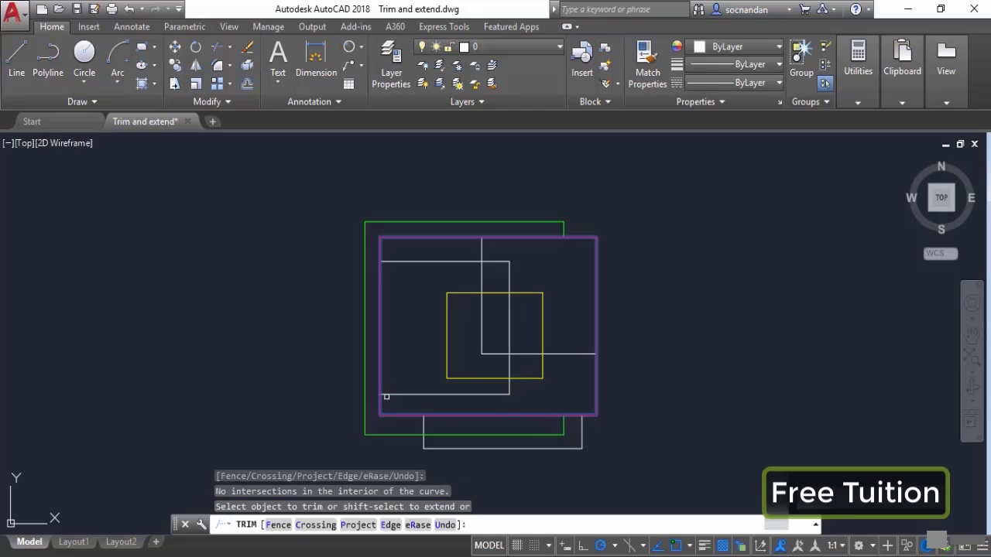
Try to trim the green rectangle's left edge, end the Trim command and undo all trims made against the red rectangle.
left_click(361, 267)
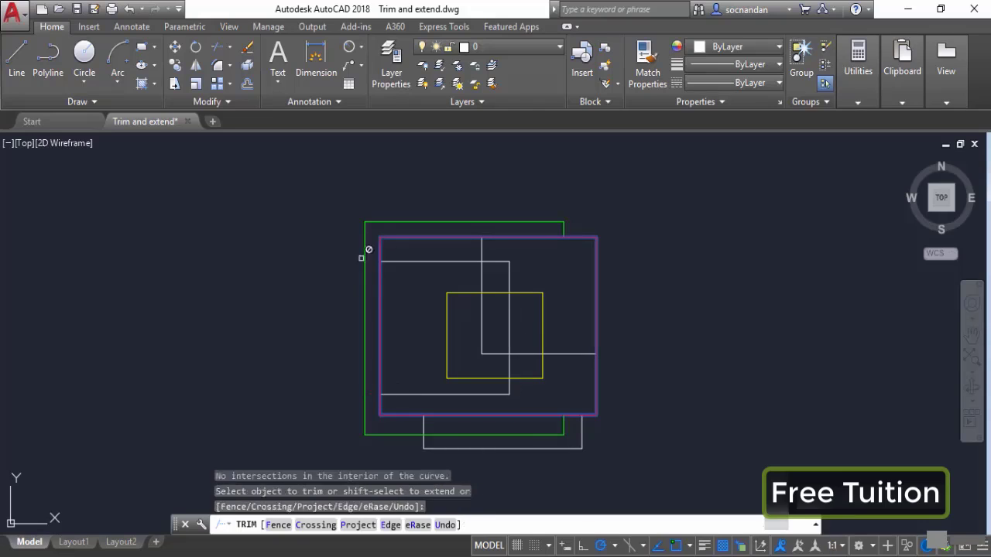
left_click(363, 411)
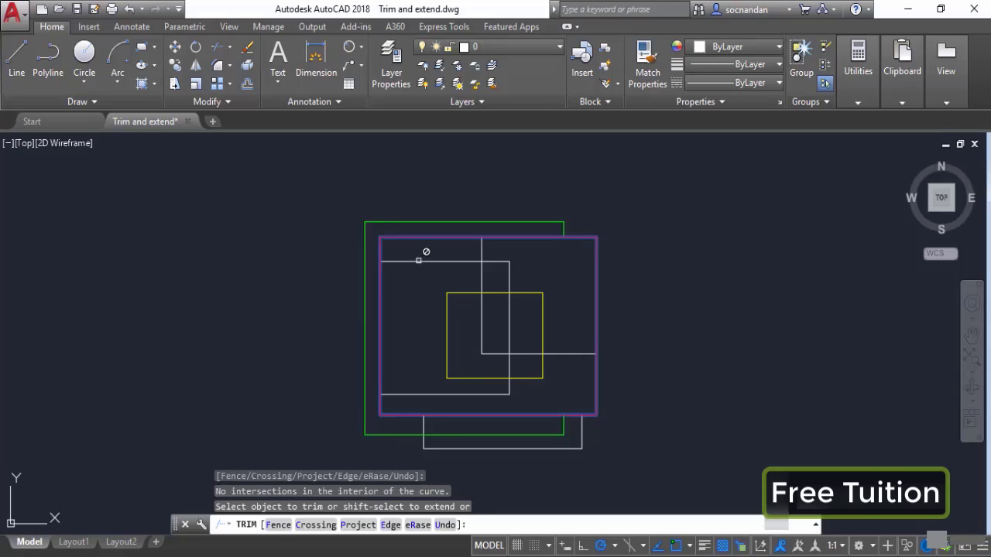
key("Escape")
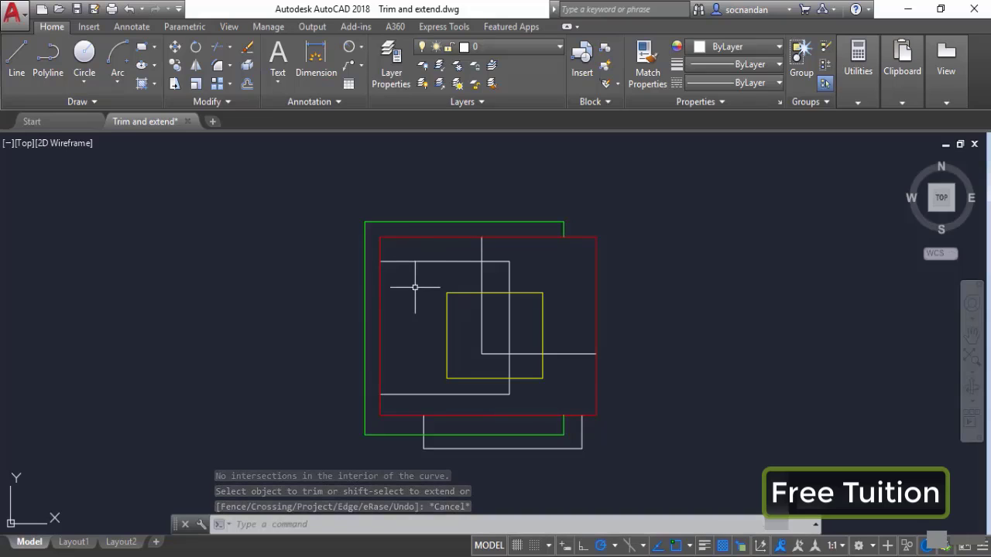
key("ctrl+z")
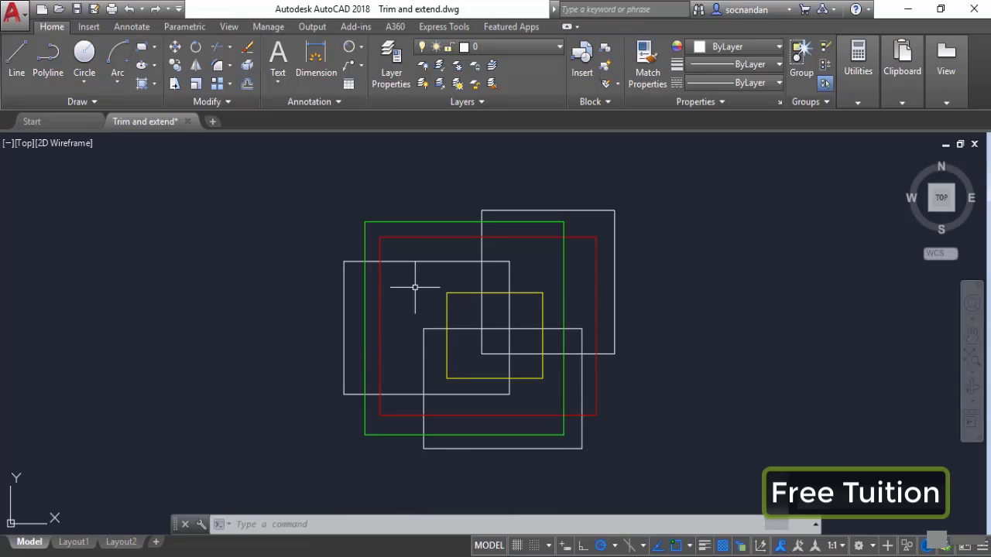
Draw a three-point arc that starts outside the left white rectangle, arches over the yellow rectangle and ends beyond the red rectangle's right side.
left_click(118, 82)
left_click(136, 106)
left_click(258, 357)
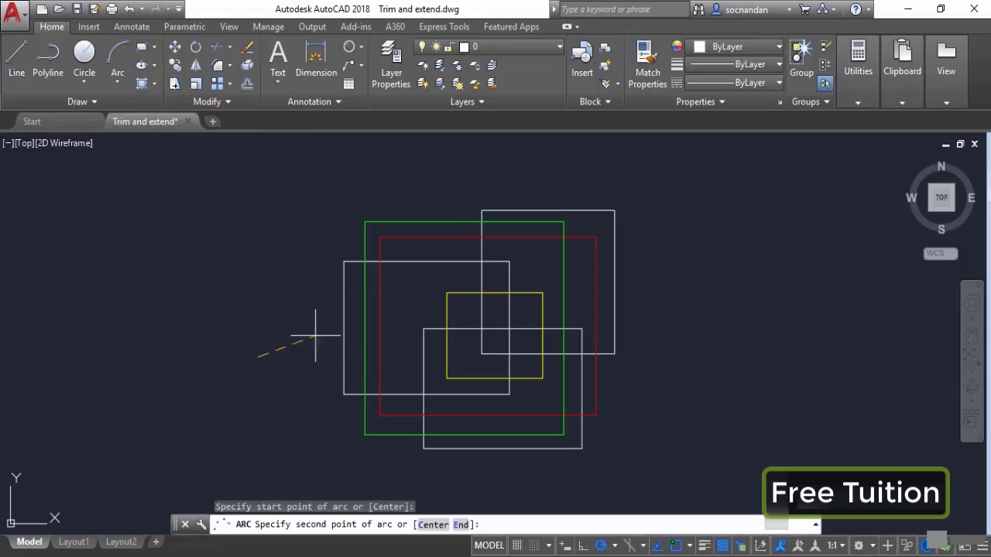
left_click(451, 278)
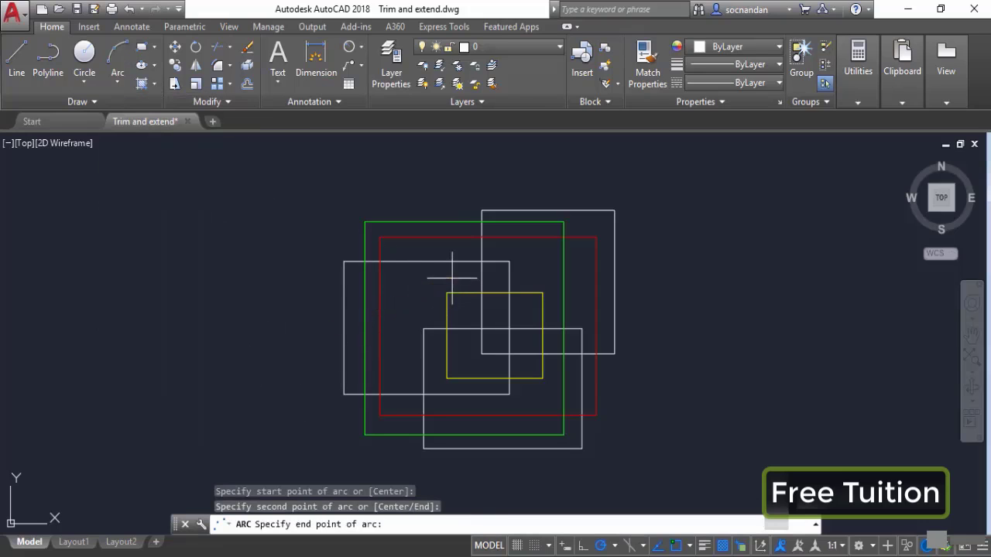
left_click(655, 410)
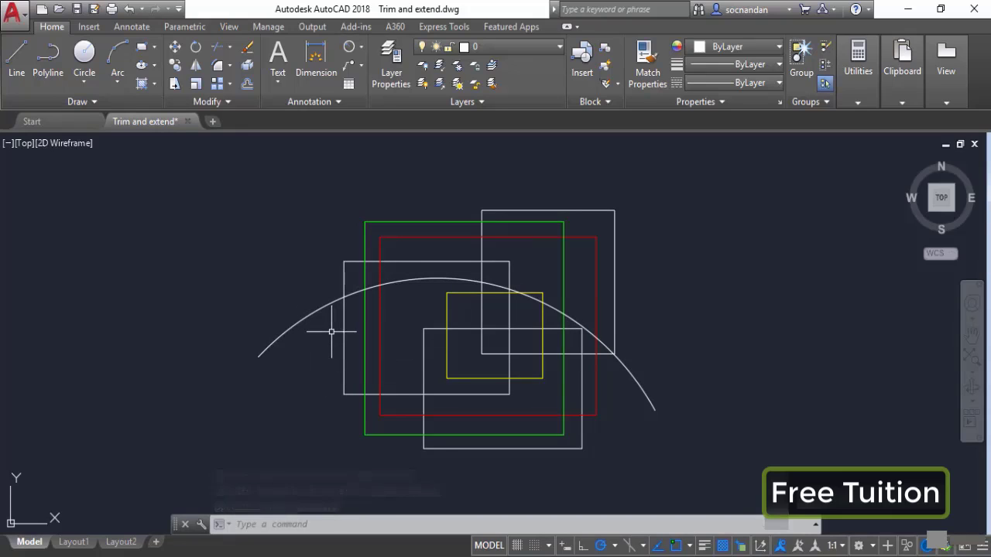
With all objects as cutting edges, trim the arc from the left white rectangle's outer edge to the upper-right rectangle's left edge, and between the green and red right edges.
left_click(217, 48)
key("Return")
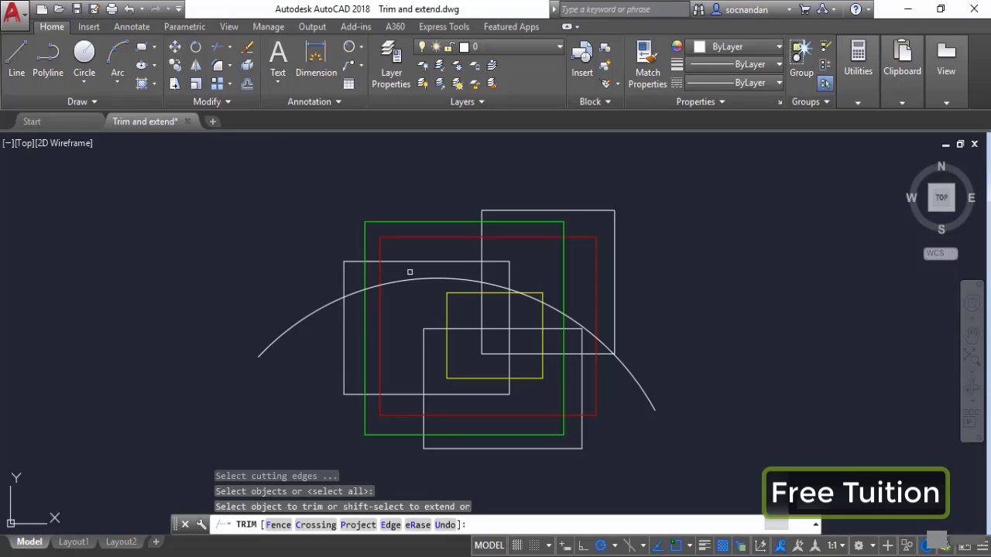
left_click(461, 279)
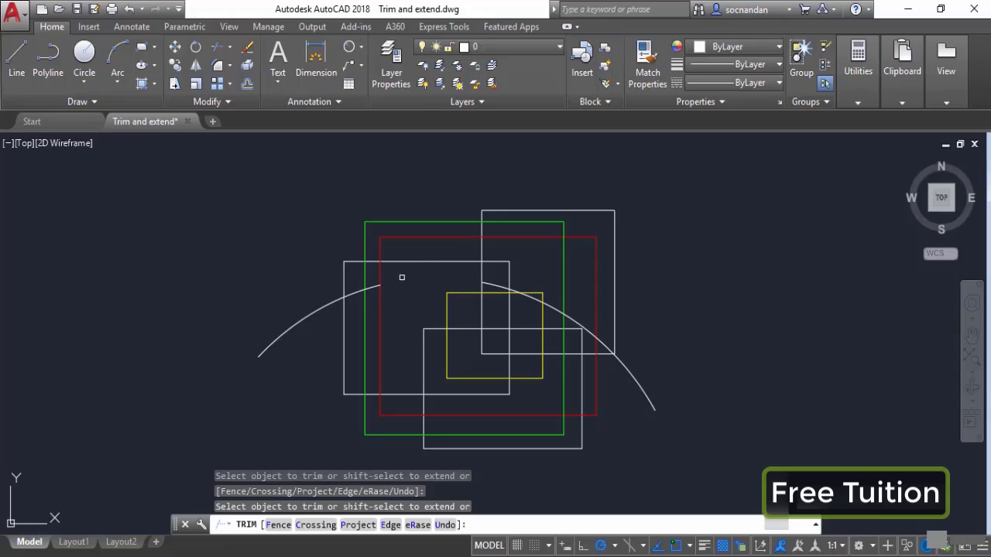
left_click(371, 290)
left_click(354, 293)
left_click(346, 286)
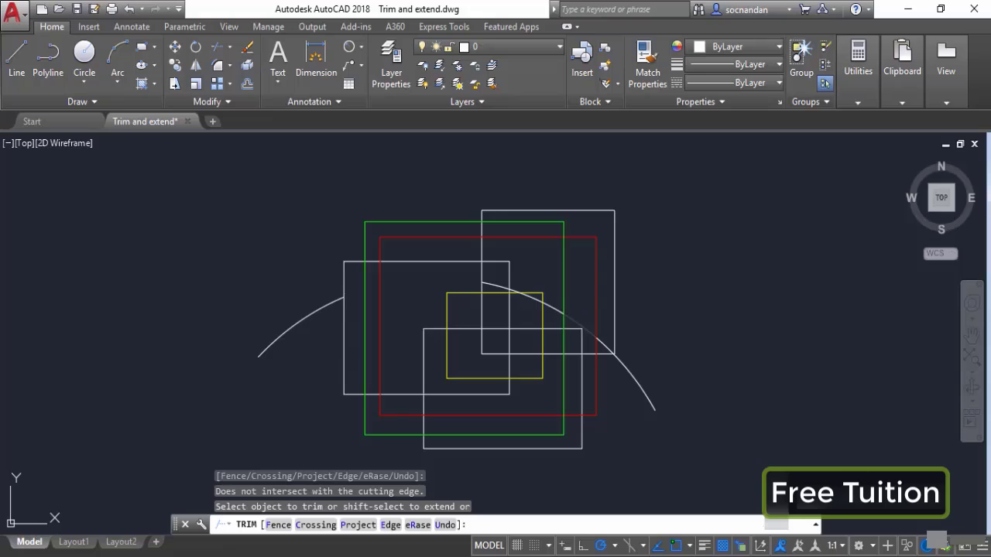
left_click(582, 325)
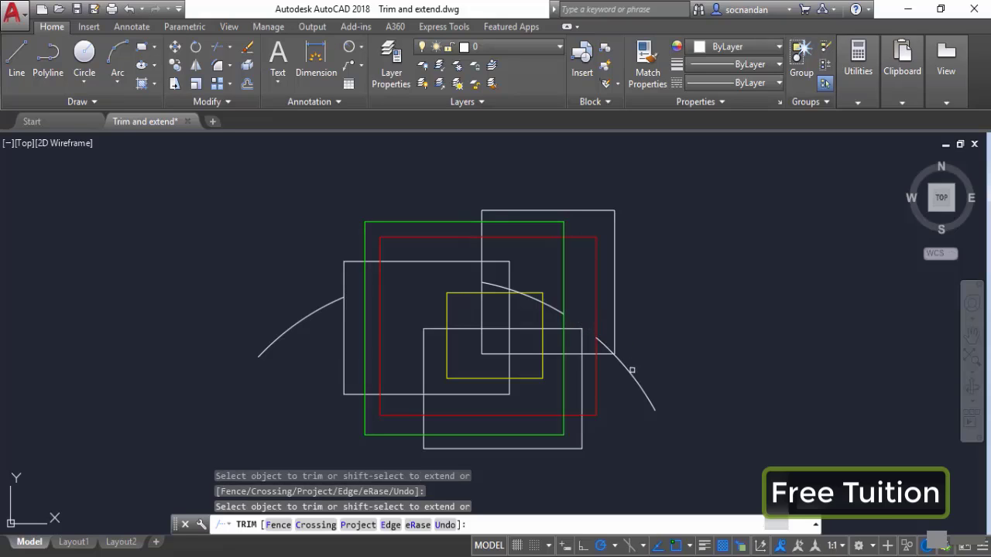
Trim the large arc's lower end where it runs beyond the corner of the upper white rectangle.
left_click(640, 384)
scroll(605, 347, "up", 2)
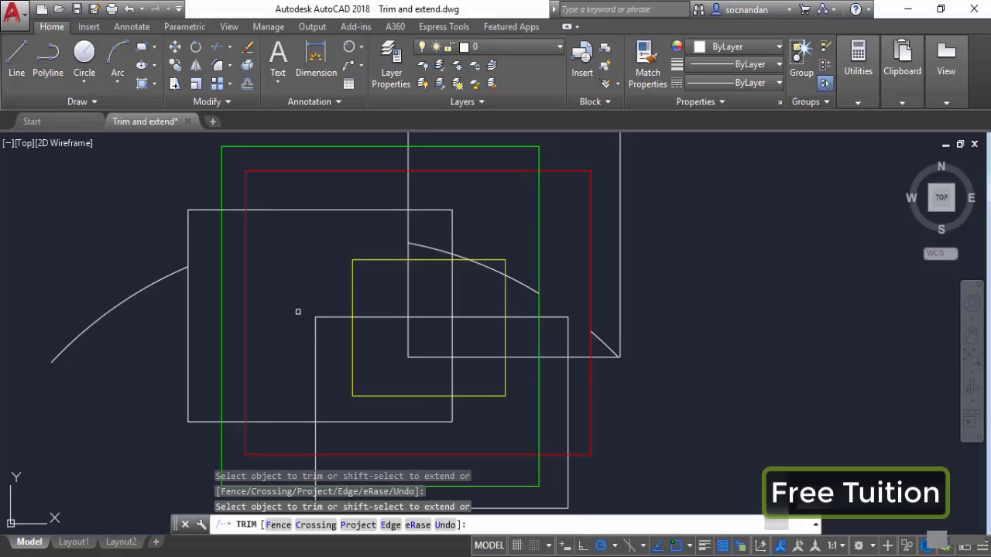
scroll(654, 316, "down", 3)
key("Escape")
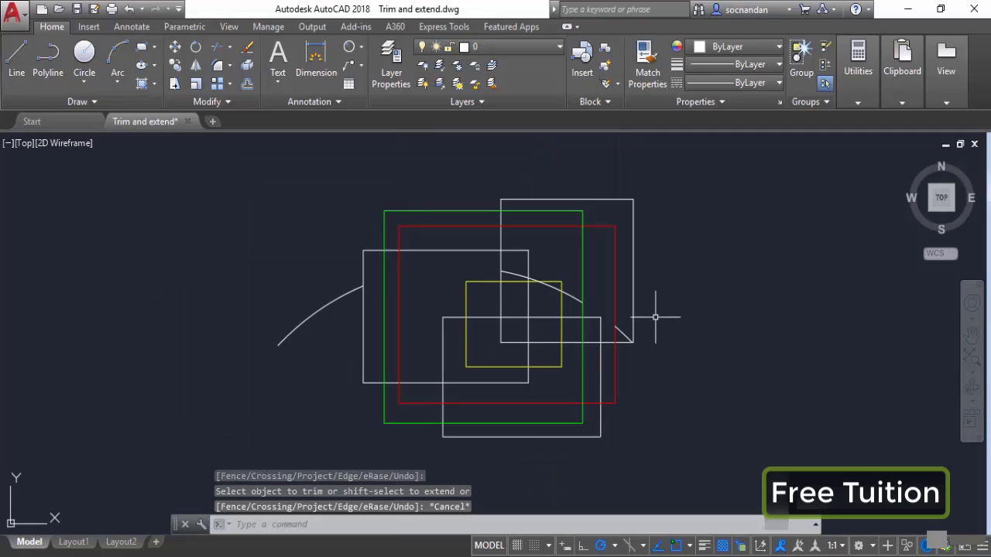
Undo the arc trims and the drawing of the large arc across the rectangles.
key("ctrl+z")
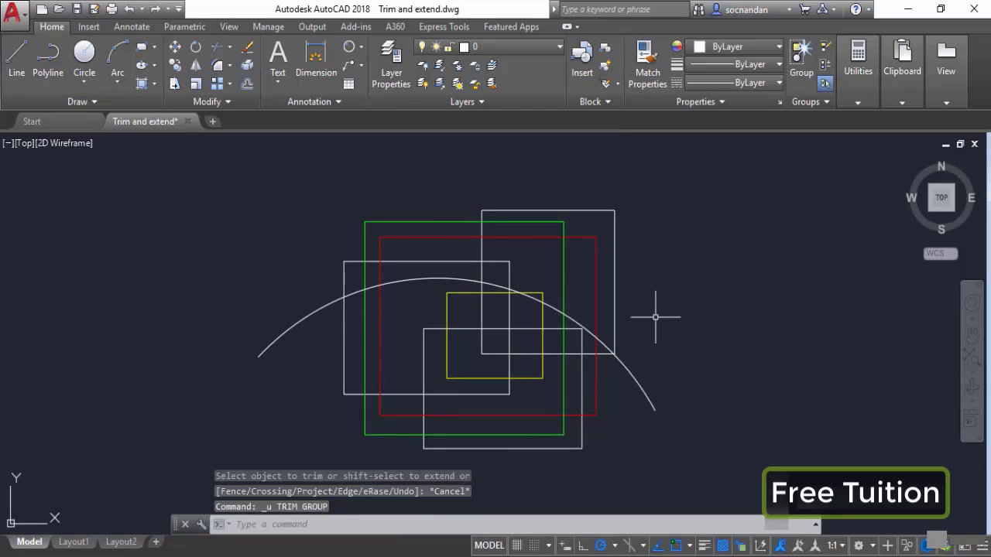
key("ctrl+z")
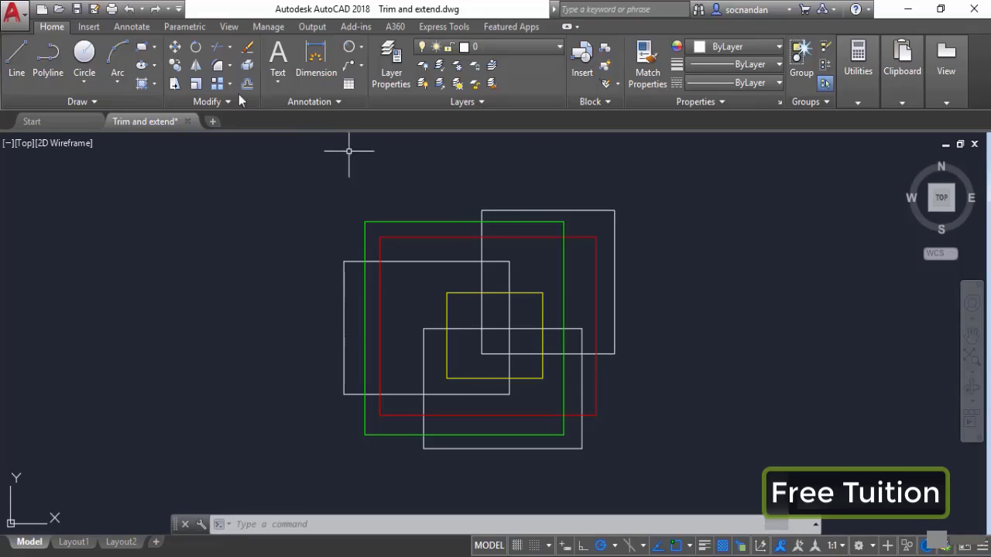
Draw a horizontal line in the empty area left of the overlapping rectangles, stopping short of them.
left_click(16, 66)
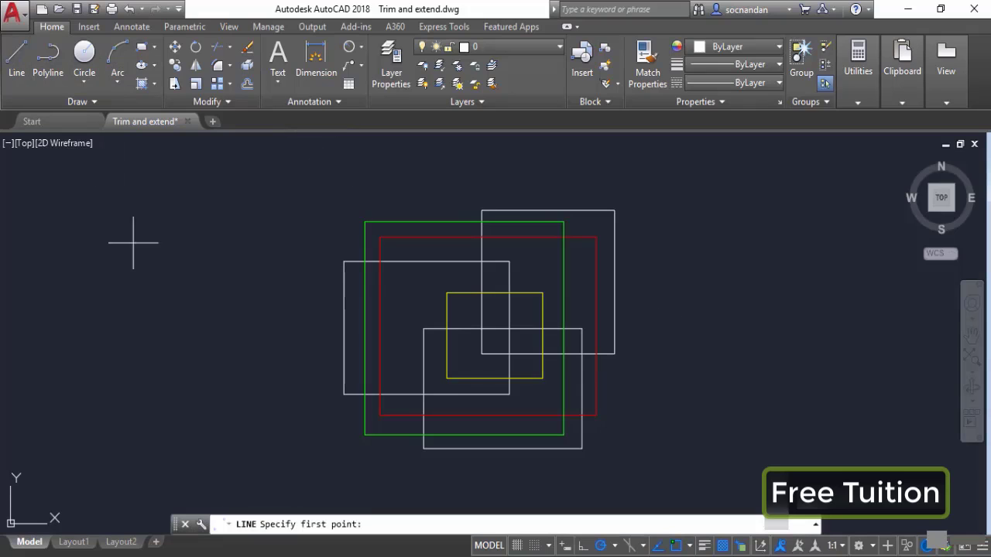
left_click(127, 325)
left_click(271, 323)
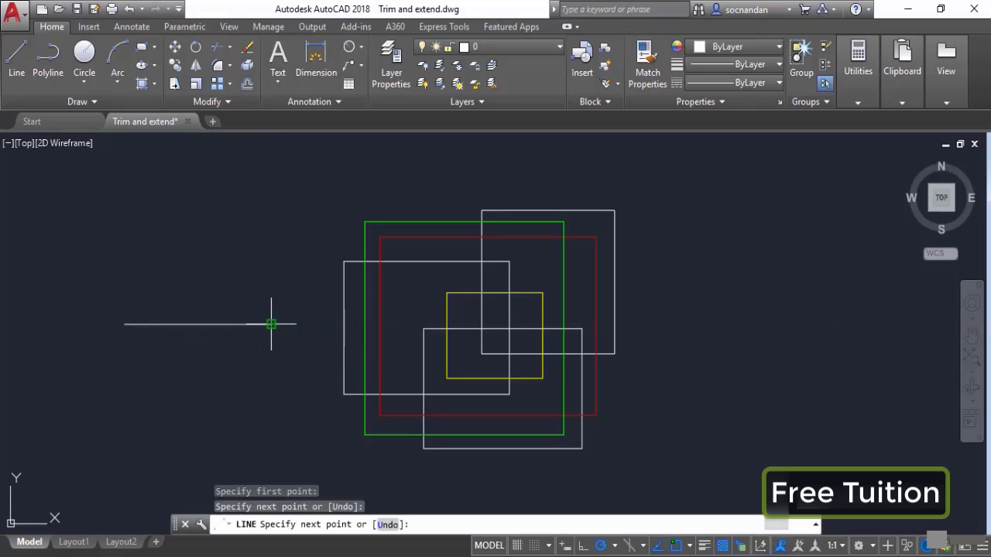
right_click(277, 331)
left_click(306, 345)
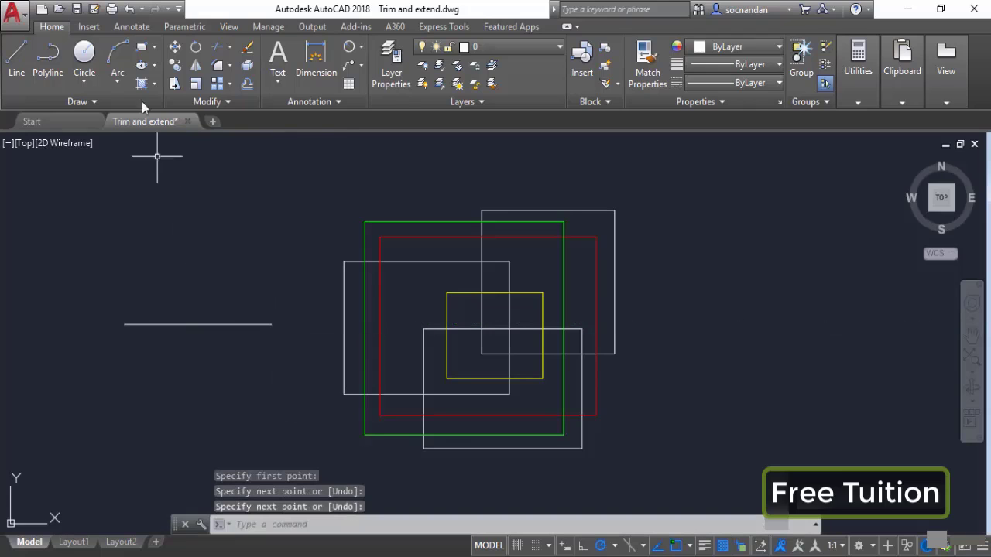
Draw a three-point arc that opens left and curves around the free right end of the horizontal line.
left_click(118, 62)
left_click(216, 259)
left_click(271, 248)
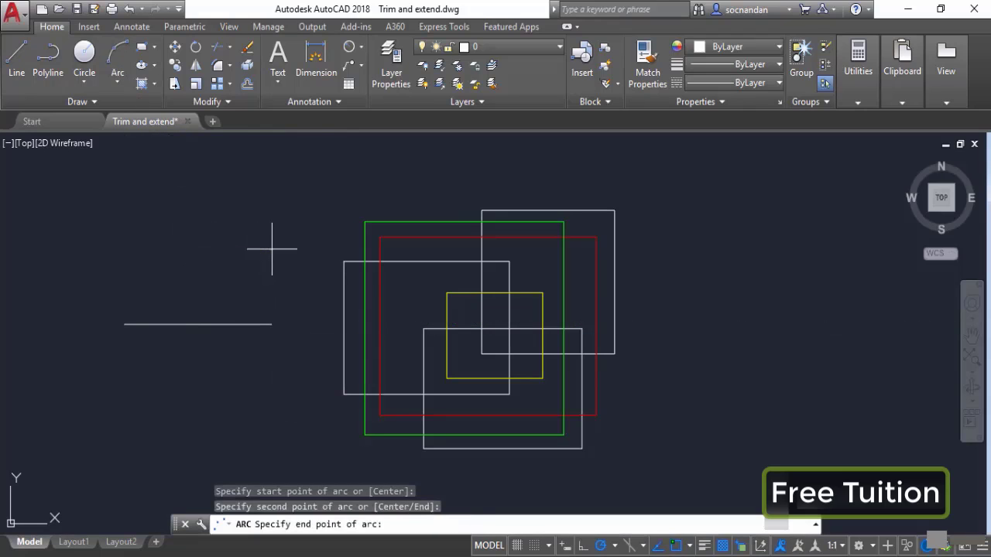
left_click(216, 361)
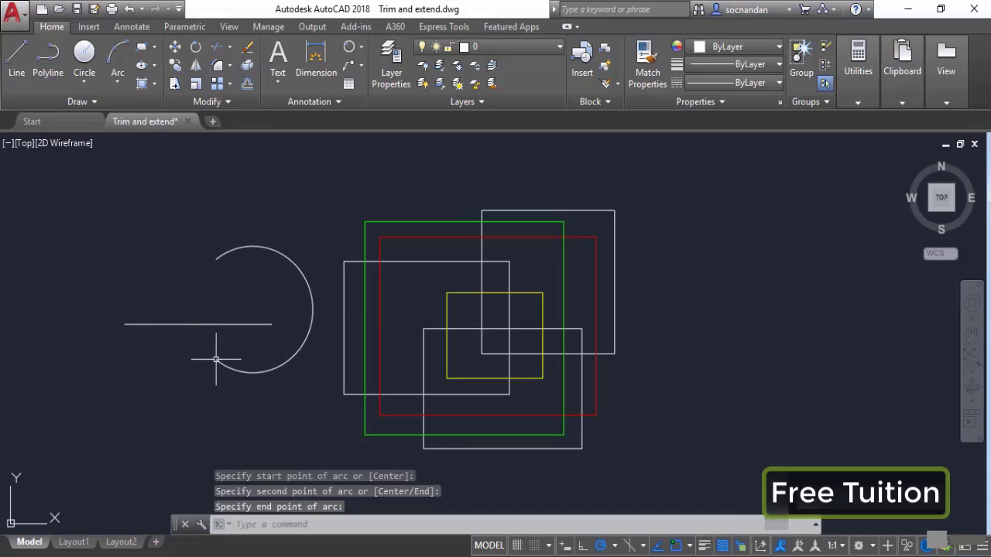
Extend the horizontal line progressively to the red rectangle's left edge, using all objects as boundaries.
left_click(229, 48)
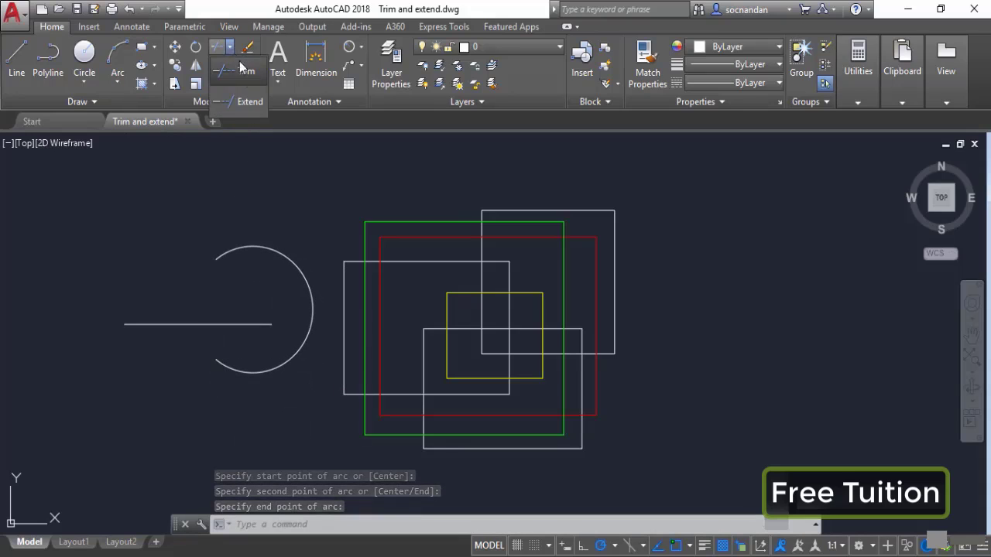
left_click(253, 103)
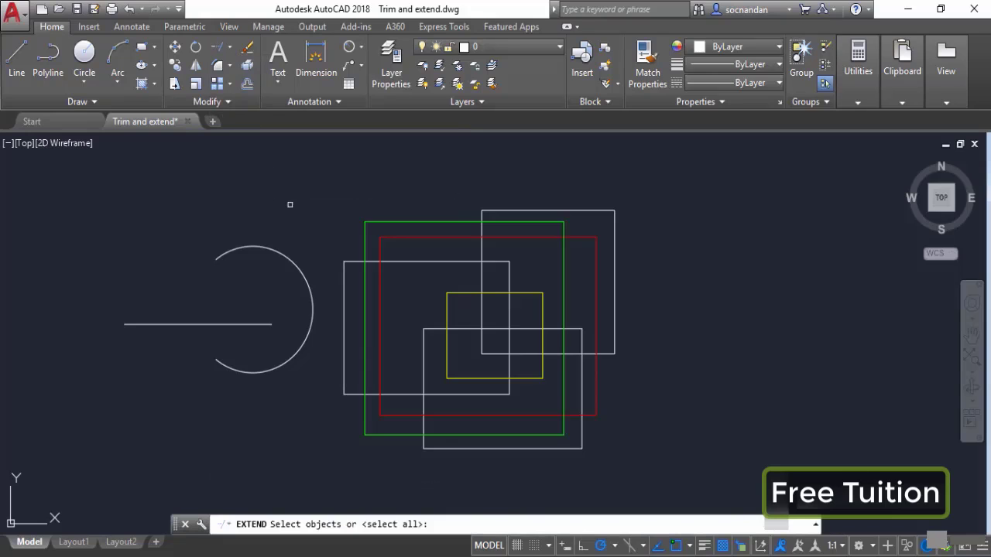
key("Return")
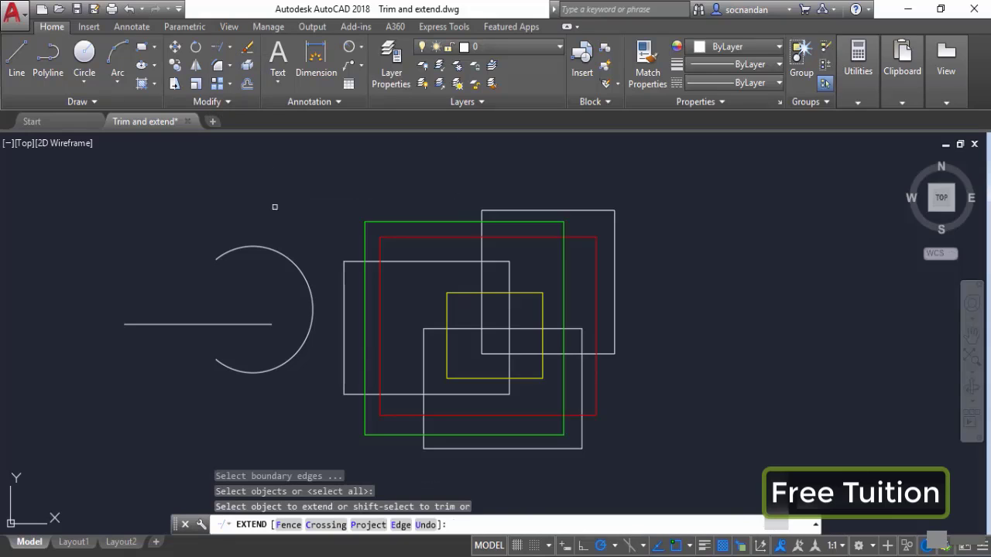
left_click(611, 354)
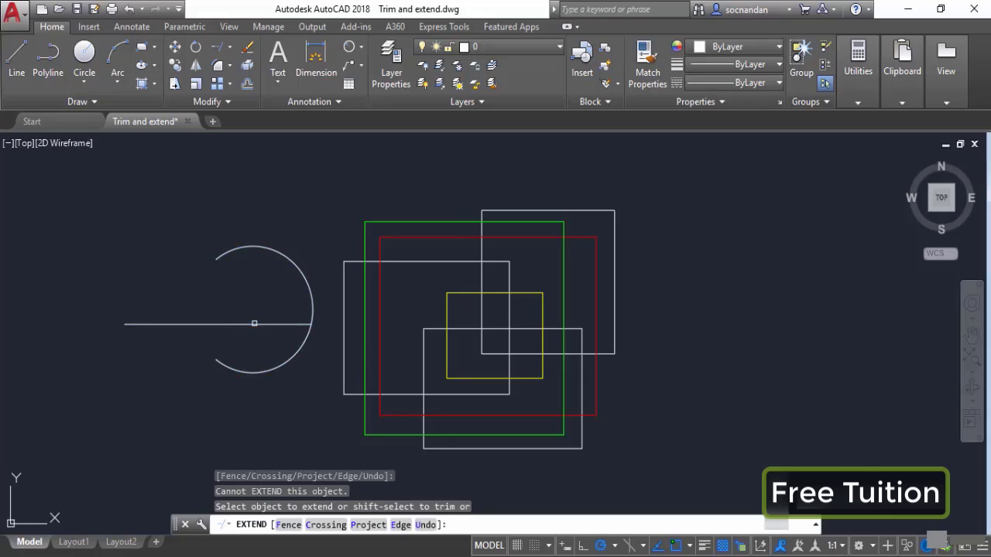
left_click(254, 323)
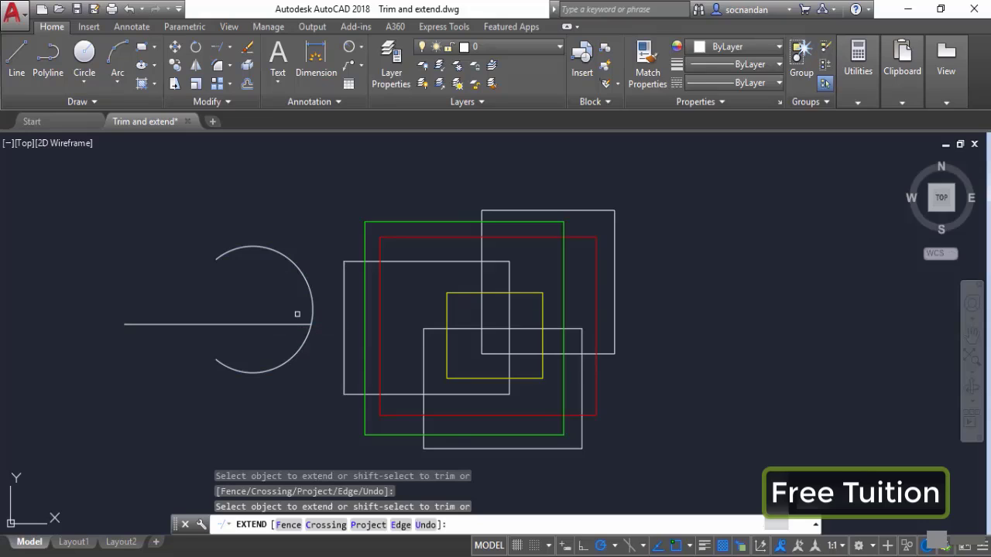
left_click(300, 324)
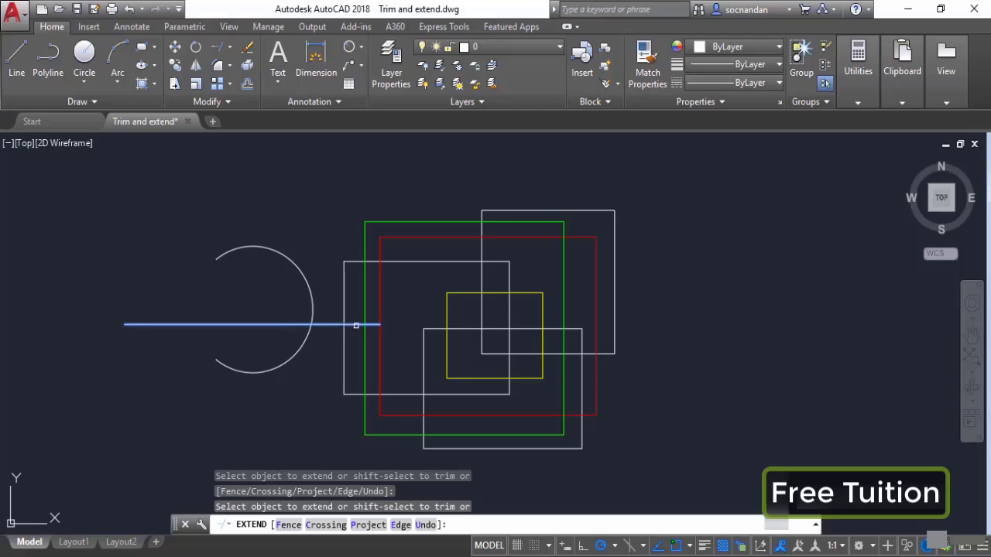
left_click(357, 325)
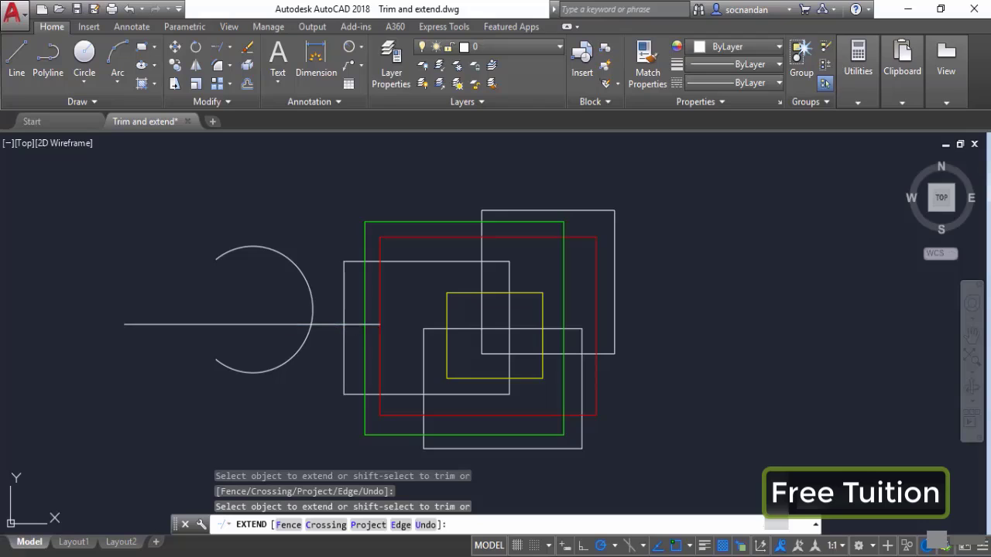
left_click(347, 333)
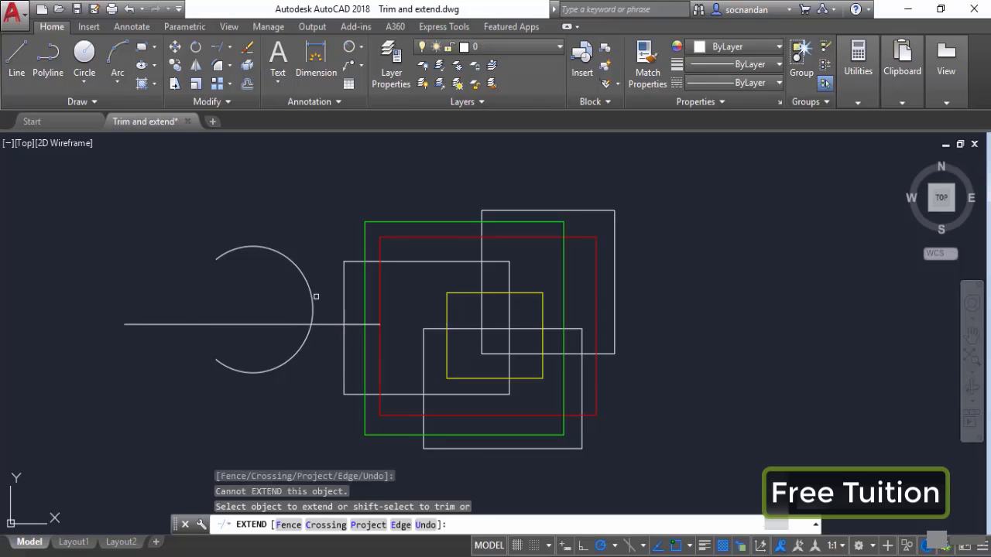
Extend the arc's upper end to the horizontal line, and undo the whole Extend operation.
left_click(249, 246)
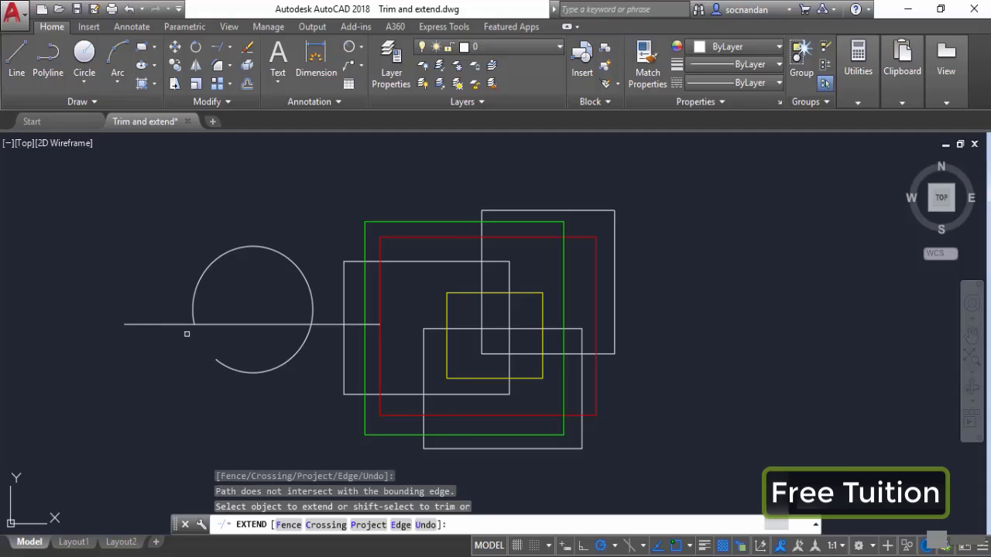
key("Escape")
key("ctrl+z")
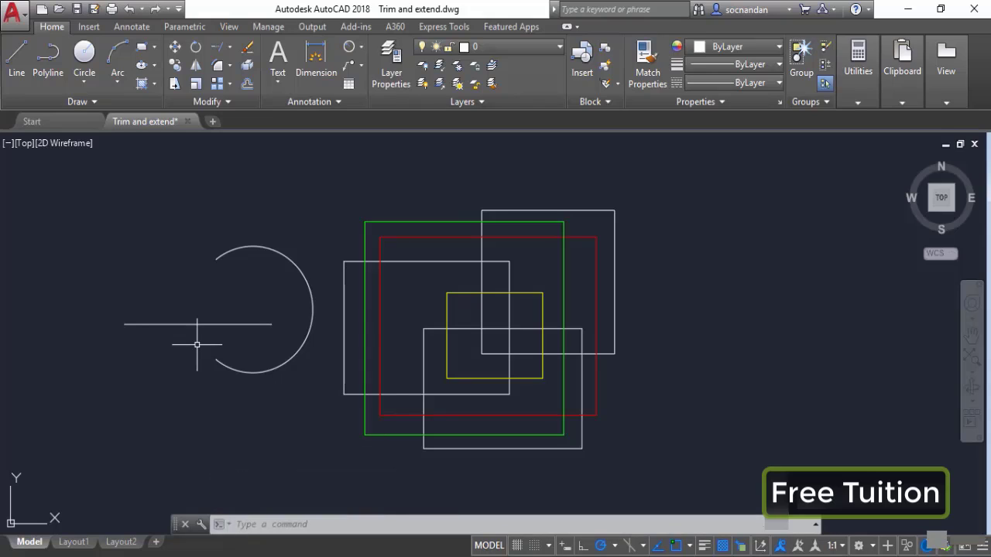
Extend the horizontal line to the yellow rectangle's left and right edges, using only that rectangle as the boundary.
left_click(220, 45)
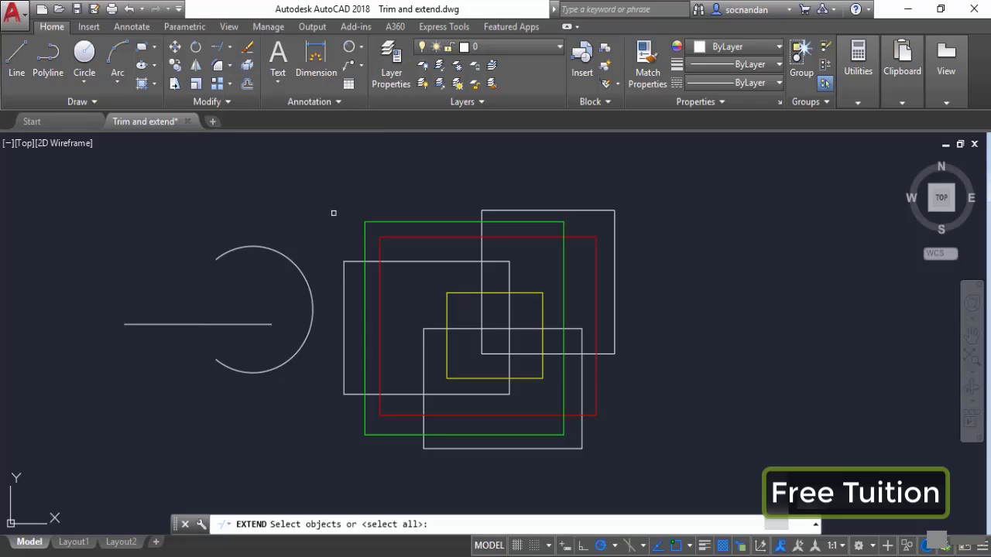
left_click(501, 292)
key("Return")
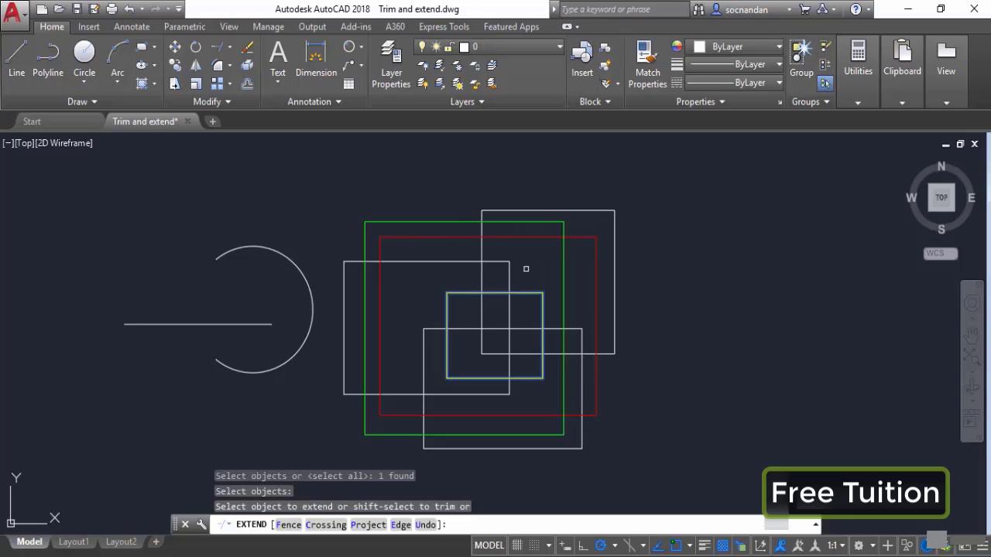
left_click(509, 274)
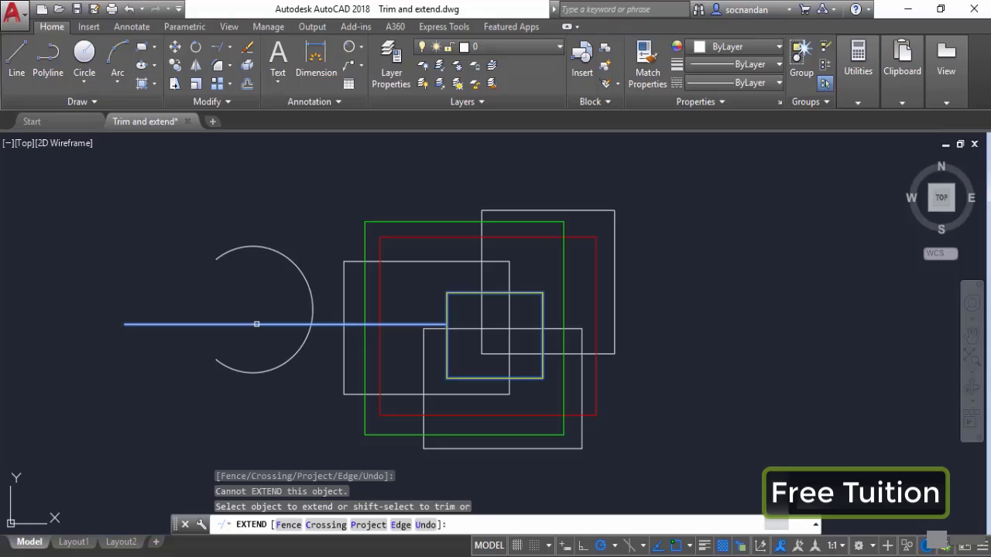
left_click(256, 324)
left_click(432, 322)
Try further extensions on the edges inside the yellow rectangle, and undo the Extend operation on the line.
left_click(505, 329)
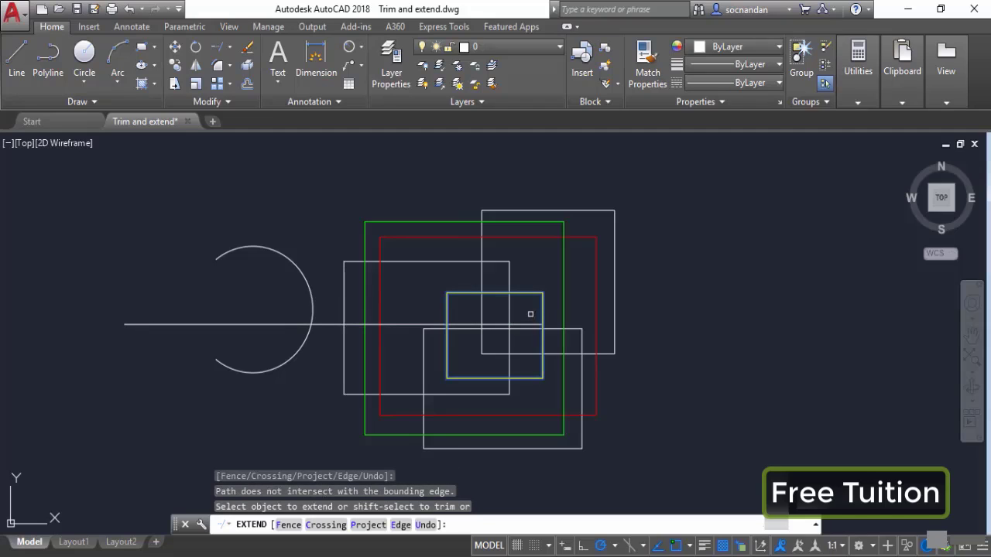
left_click(508, 308)
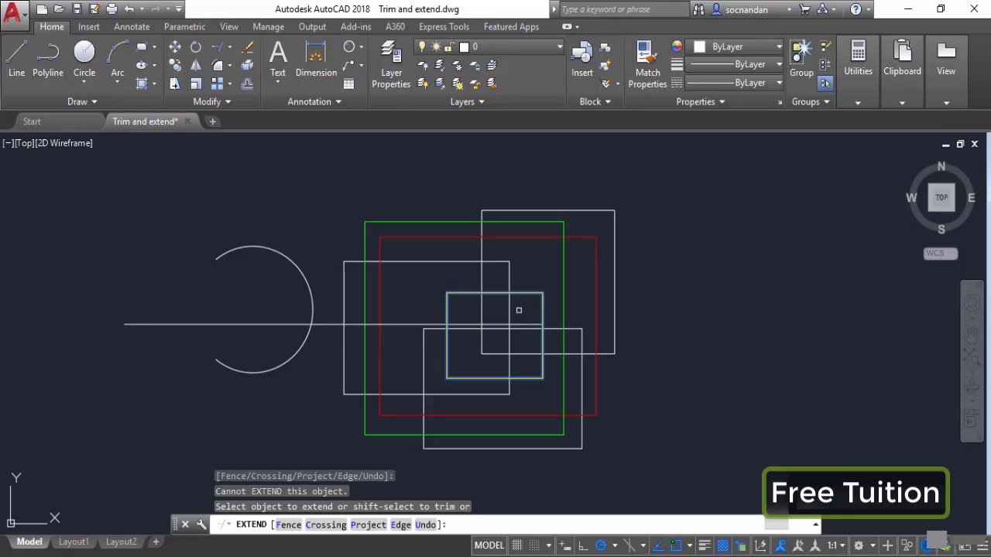
key("Escape")
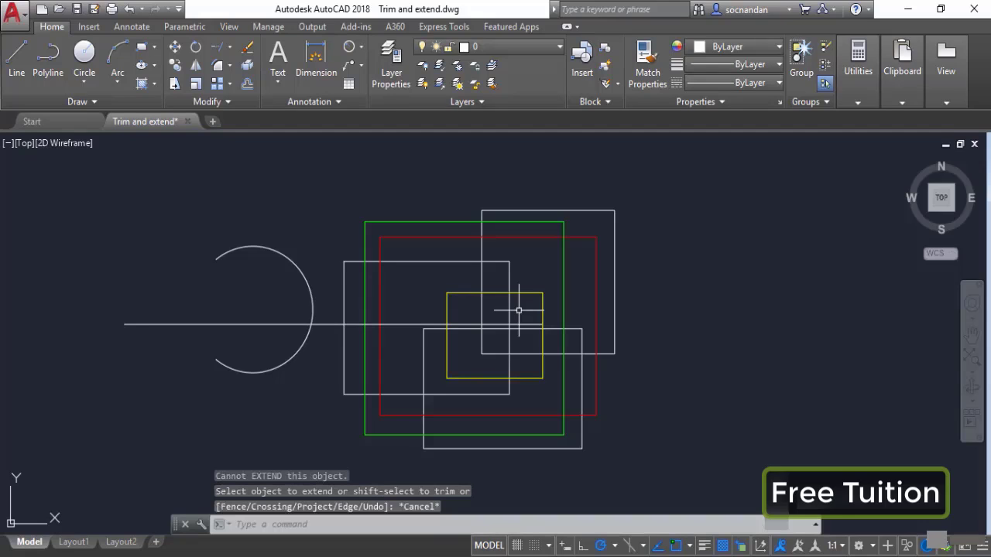
key("ctrl+z")
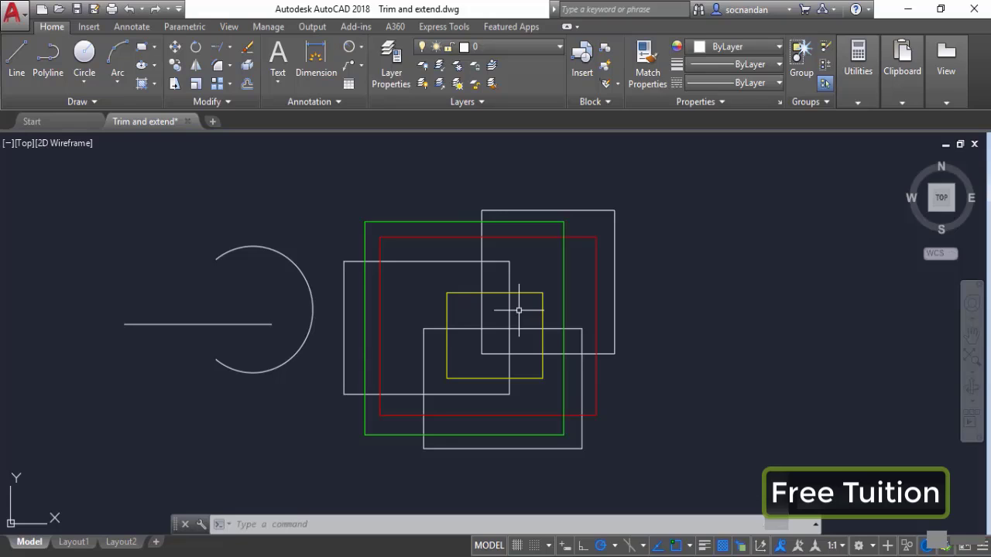
Extend the horizontal line to the green rectangle's left edge from within the Trim command, and undo it.
left_click(229, 48)
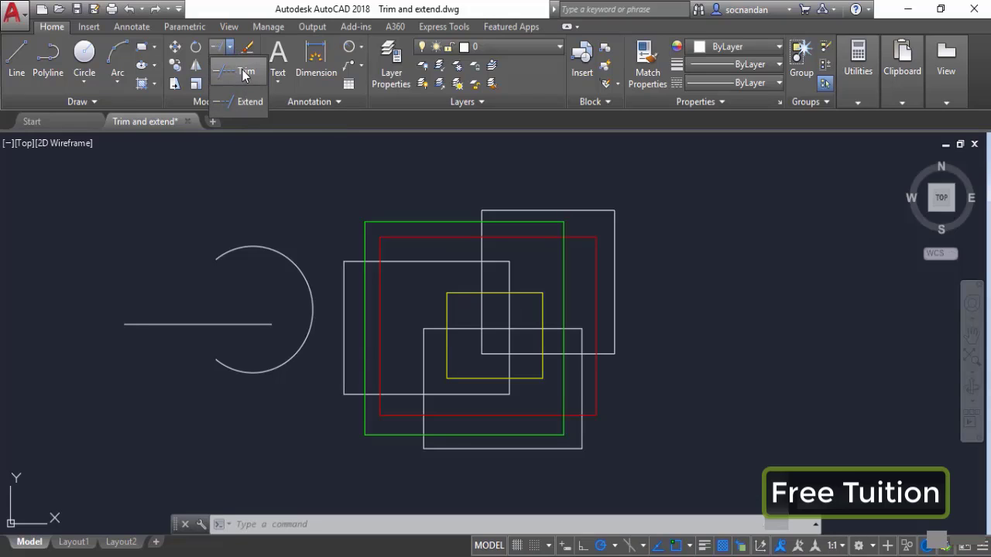
left_click(242, 71)
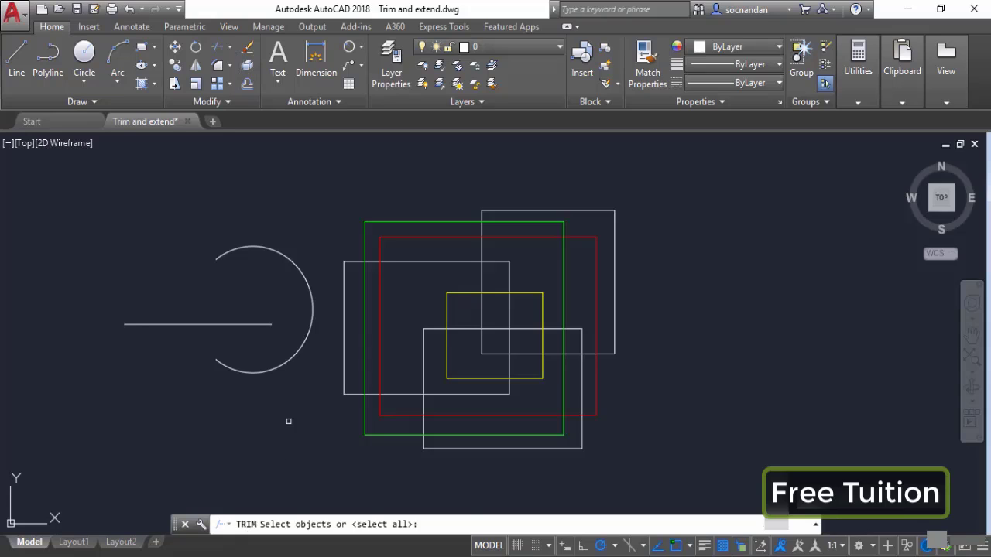
key("Return")
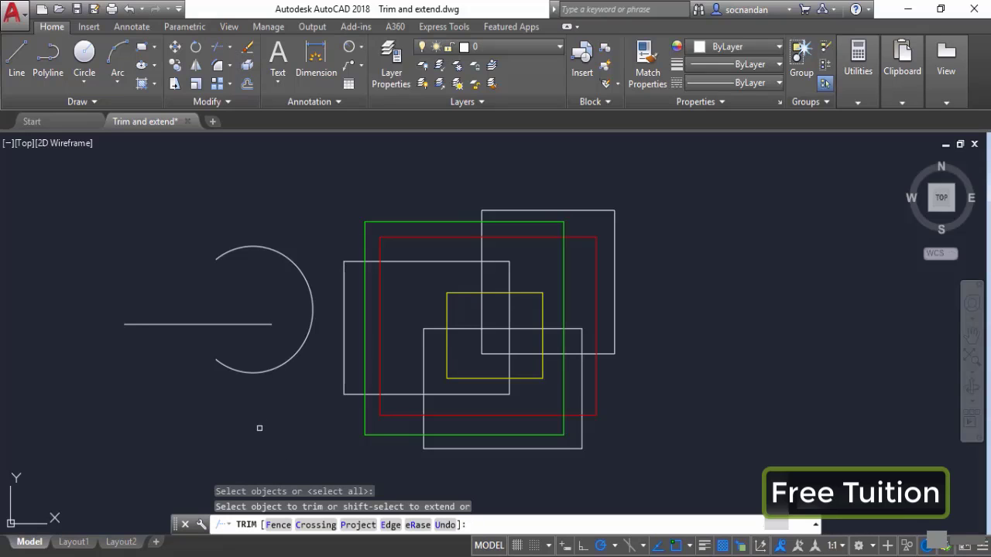
key("shift")
left_click(264, 324, "shift")
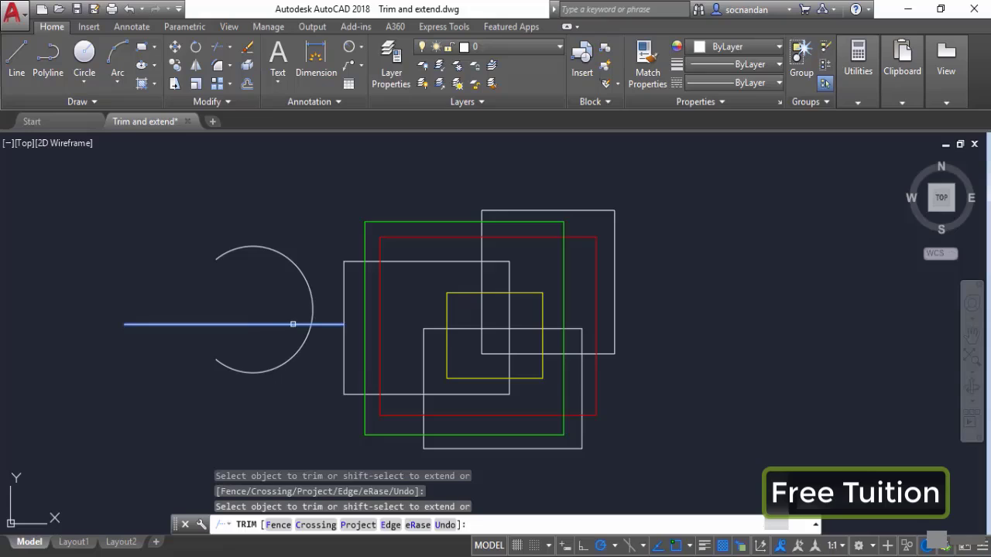
left_click(294, 324, "shift")
left_click(329, 325, "shift")
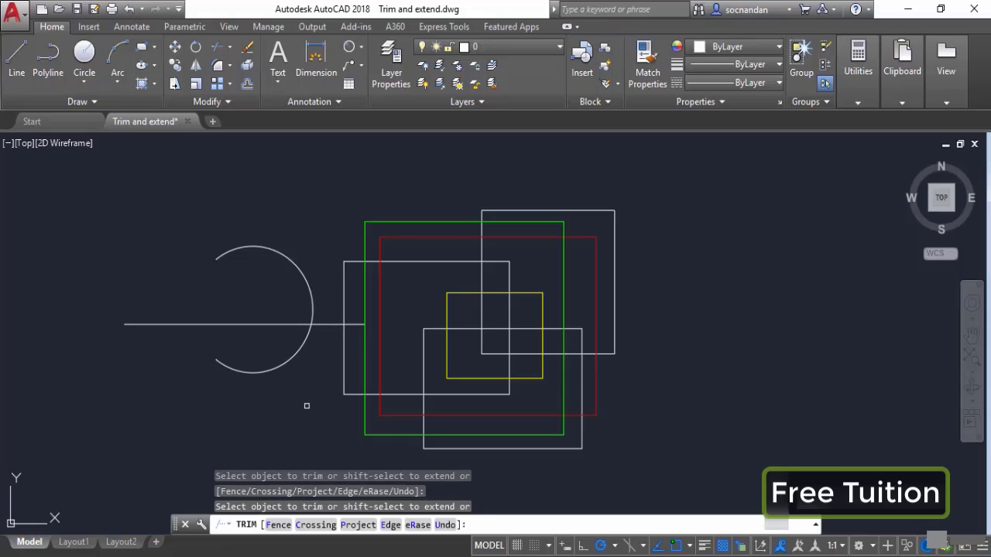
key("Escape")
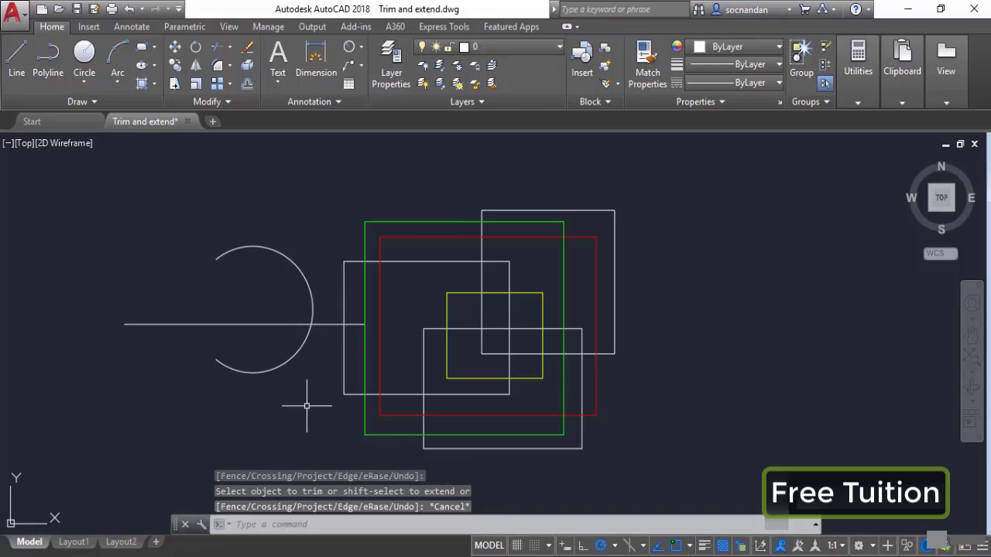
key("ctrl+z")
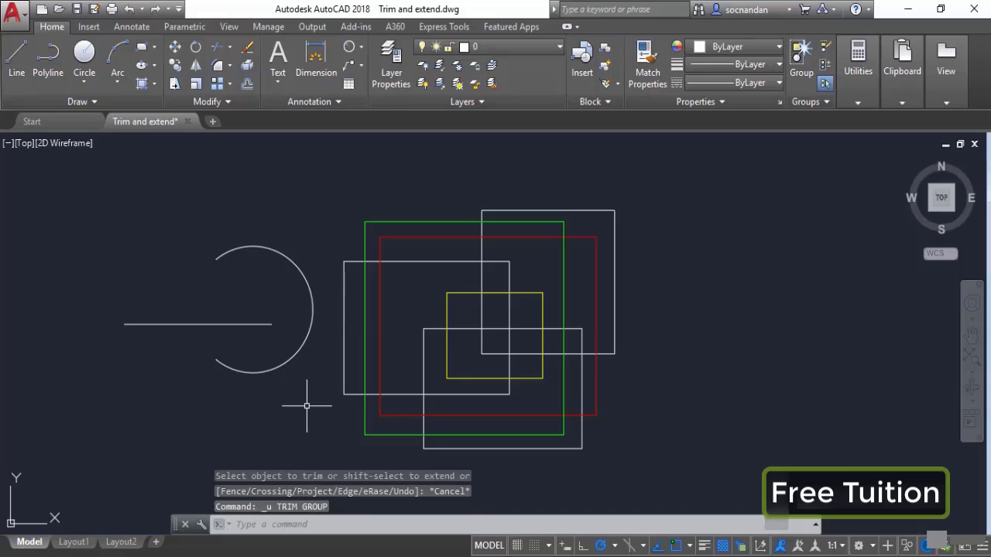
Erase the horizontal line and the arc left of the rectangles.
left_click(307, 405)
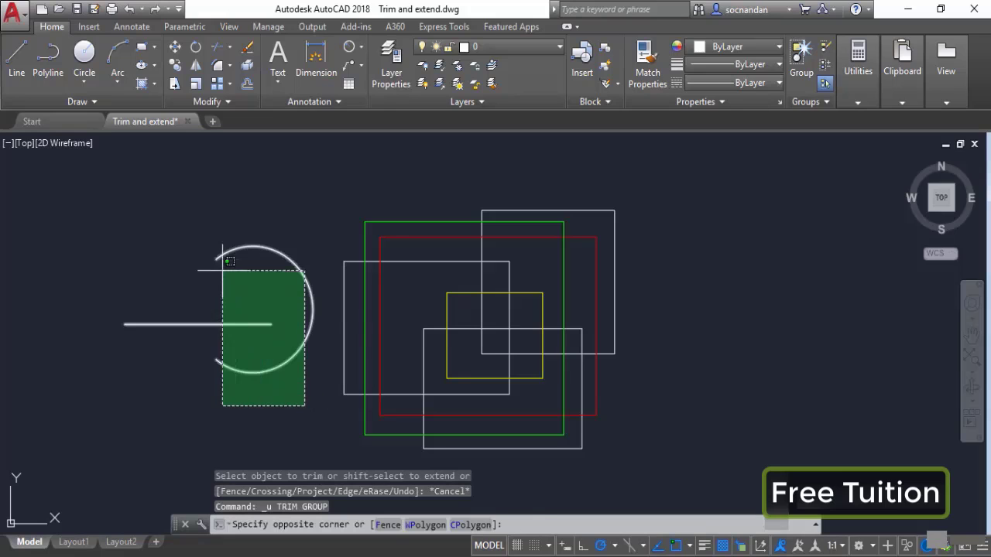
left_click(219, 262)
right_click(199, 200)
left_click(267, 294)
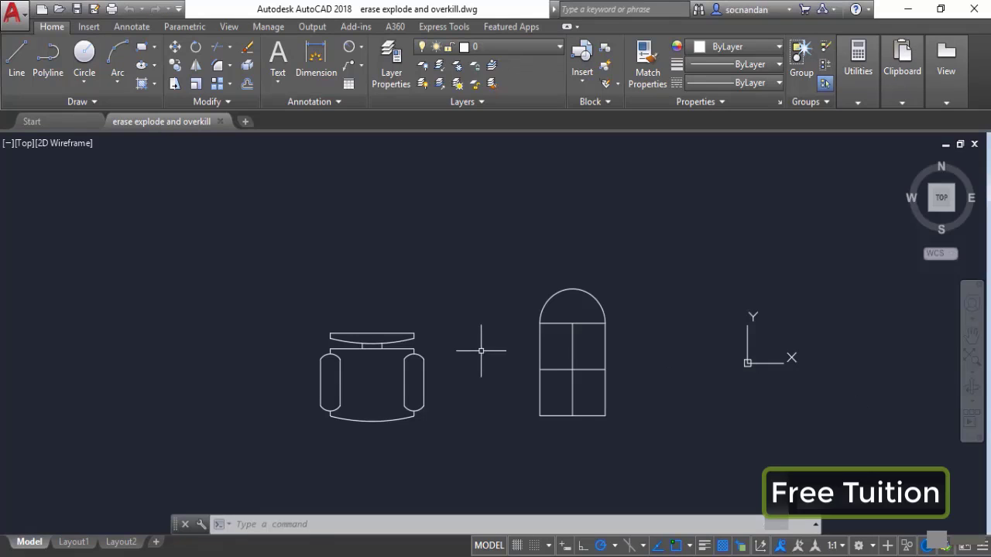
Select the chair, and separately the window's rectangle, inner lines and arc, to check which parts are single objects, and clear each selection.
left_click(414, 336)
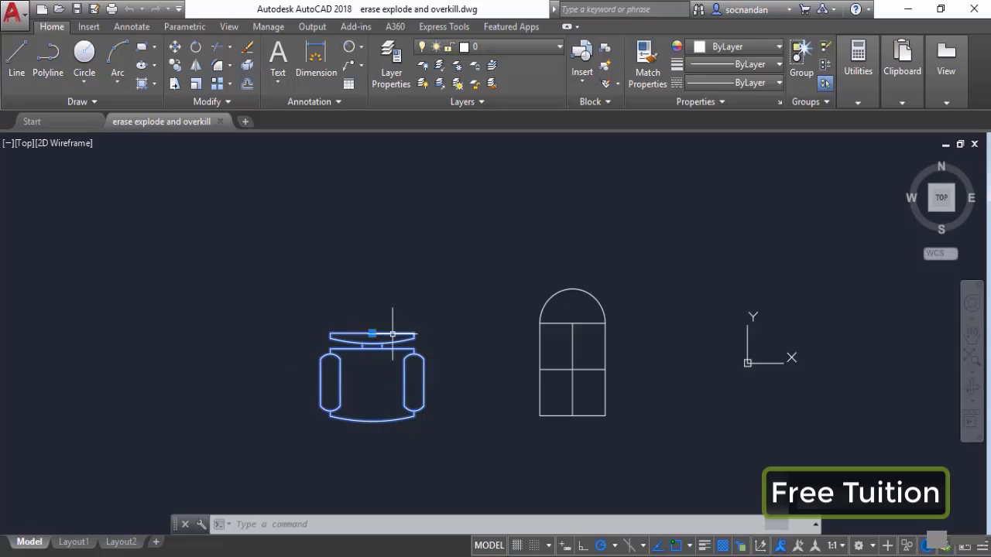
key("Escape")
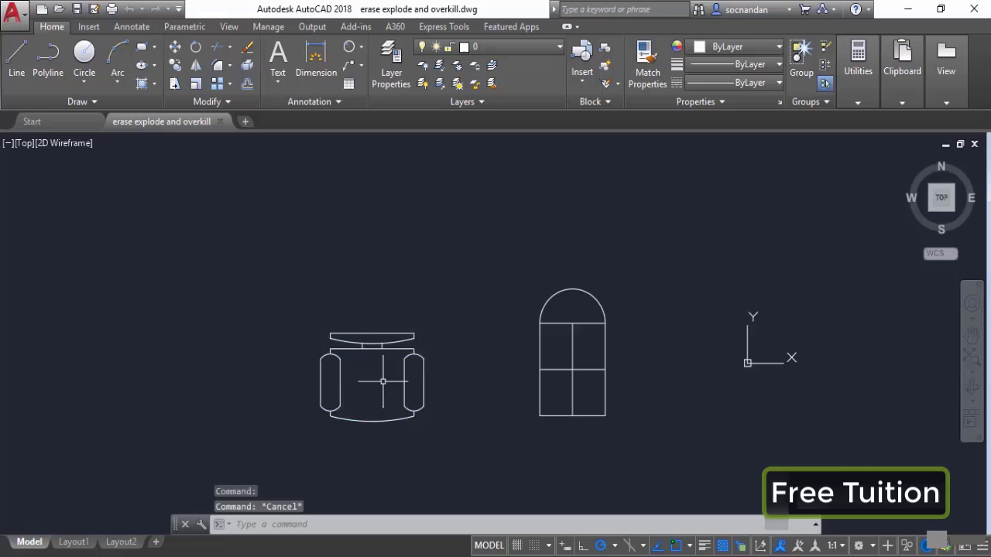
left_click(542, 346)
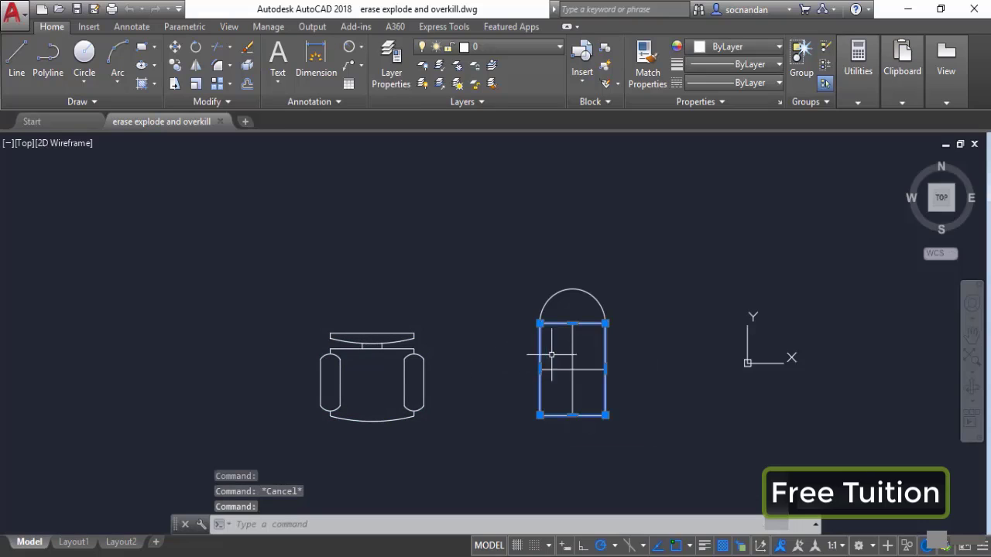
left_click(591, 369)
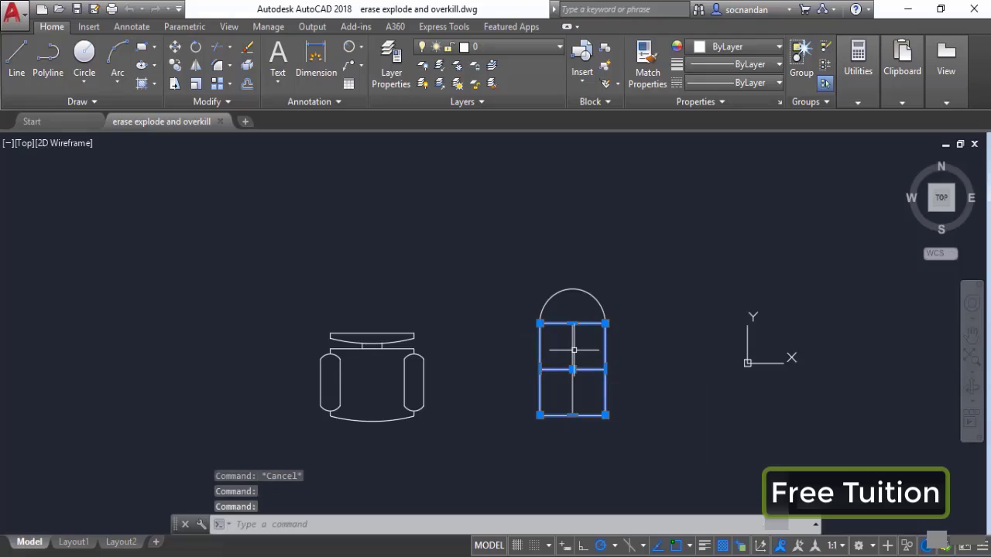
left_click(590, 295)
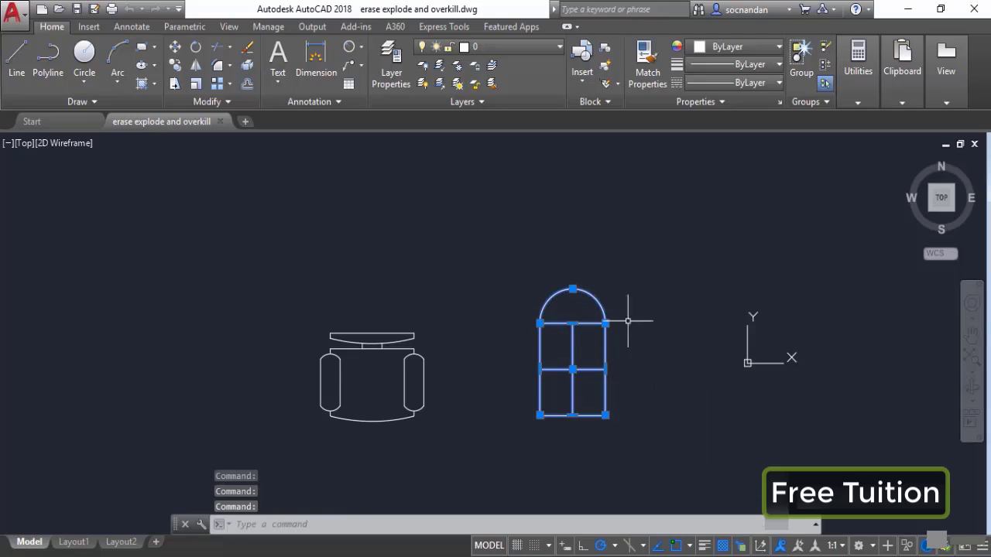
key("Escape")
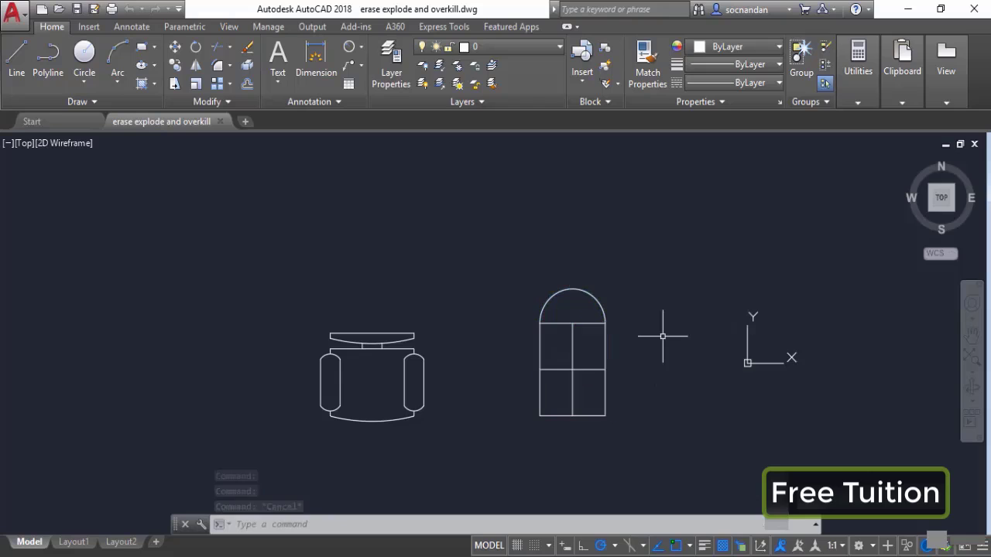
Explode the chair into its individual lines and arcs.
left_click(410, 335)
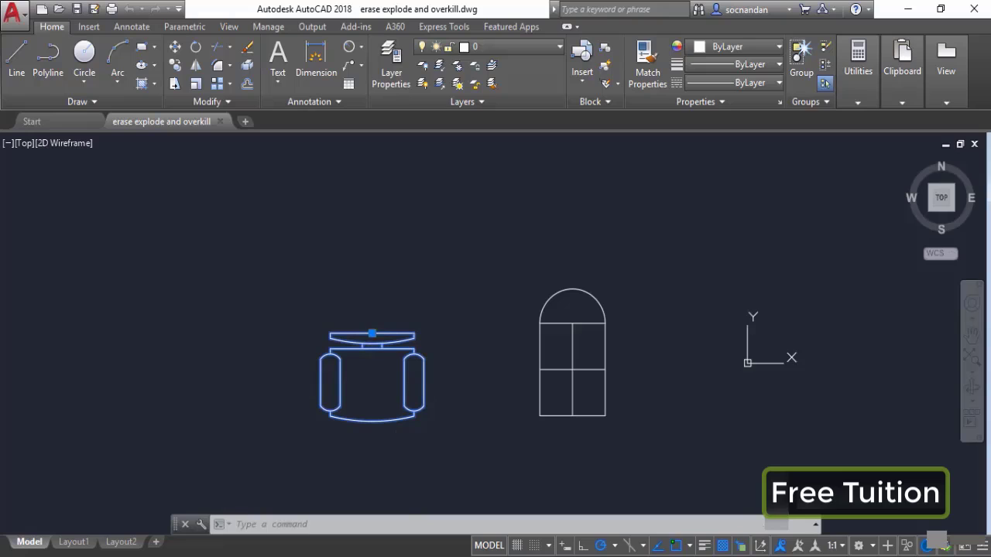
key("Escape")
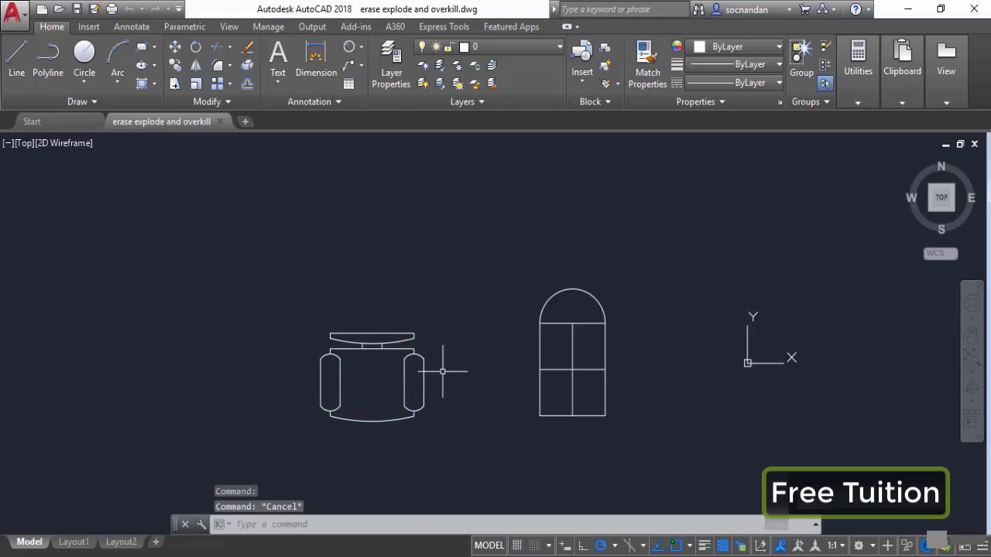
left_click(248, 69)
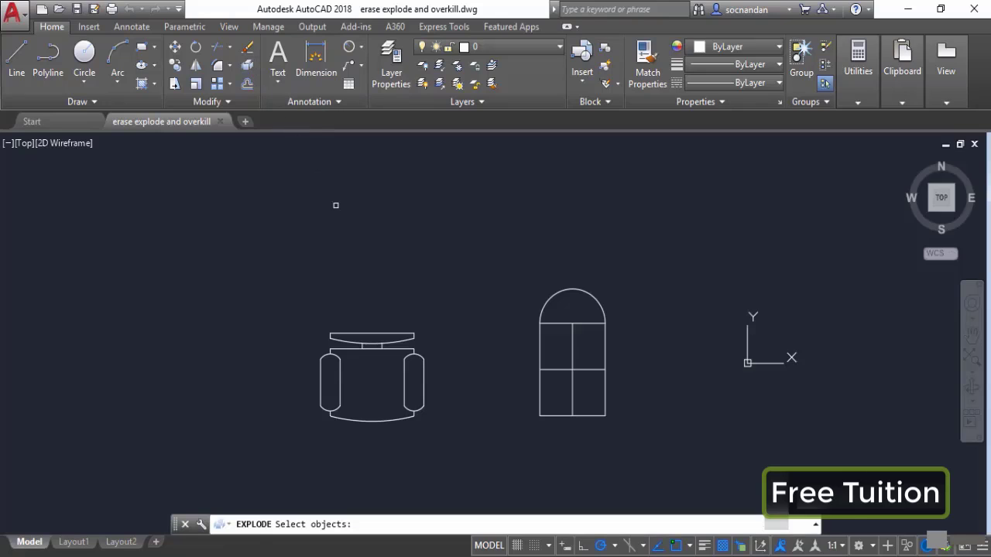
left_click(414, 332)
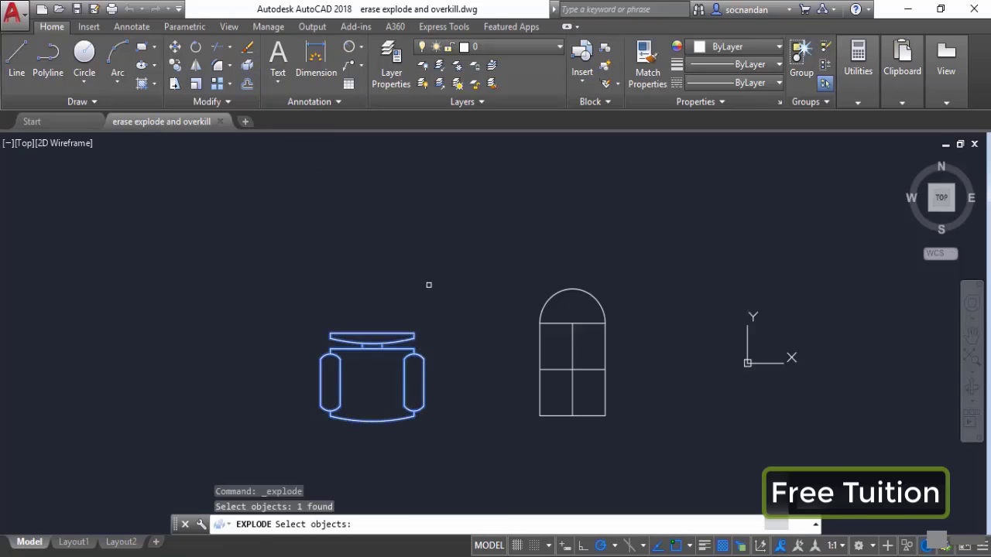
key("Return")
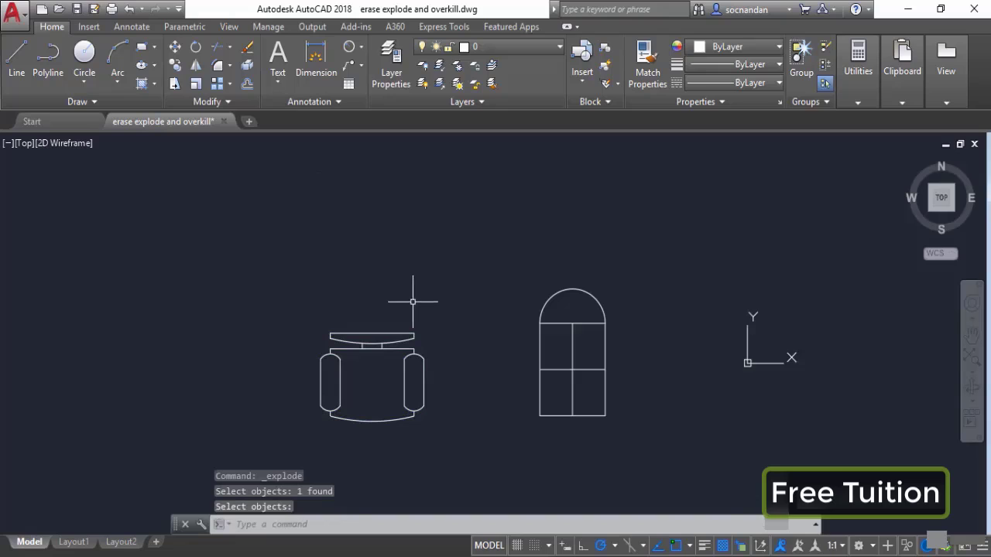
Select individual lines and arcs on the exploded chair's backrest and armrests to check they are separate, and clear the selection.
left_click(388, 341)
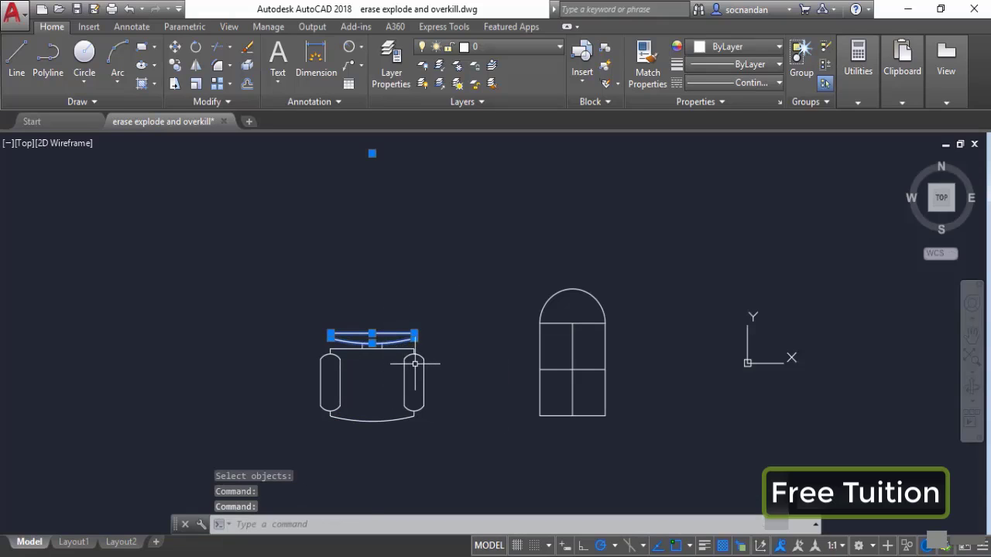
scroll(409, 361, "up", 3)
left_click(422, 345)
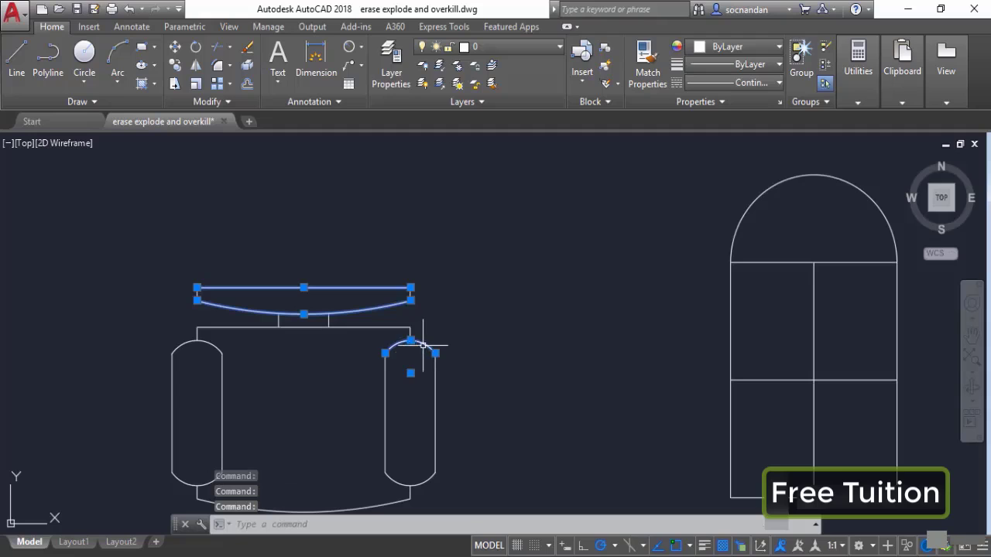
left_click(386, 380)
left_click(223, 378)
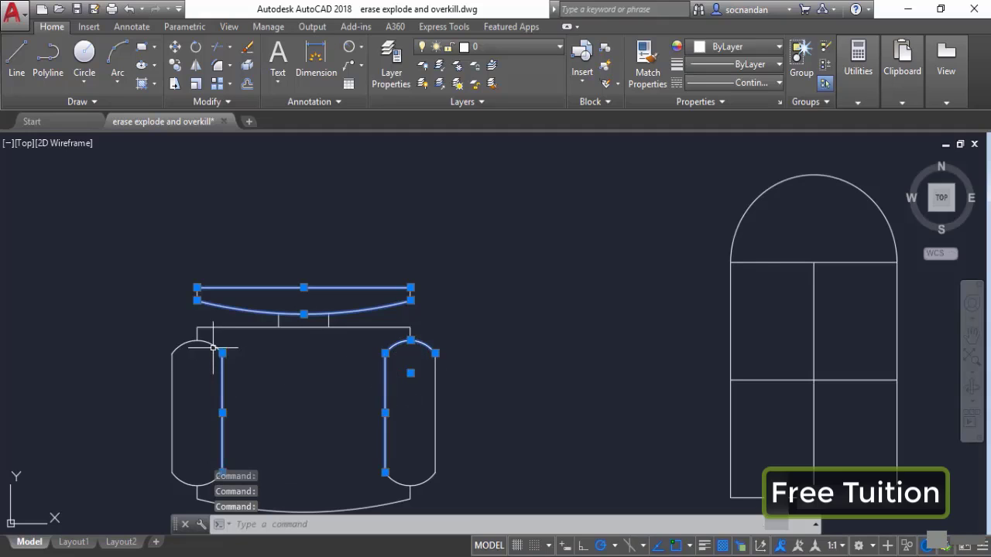
left_click(211, 342)
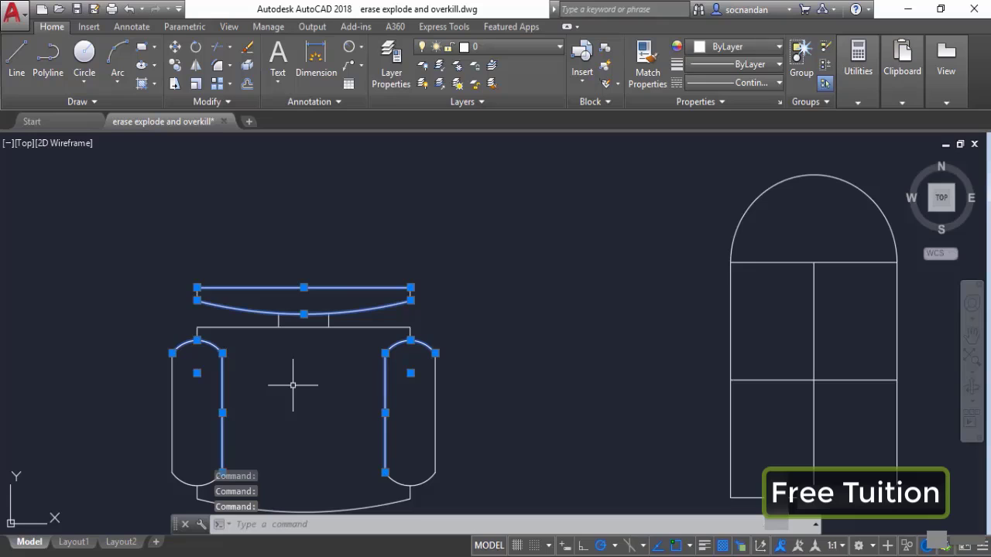
key("Escape")
scroll(293, 385, "down", 3)
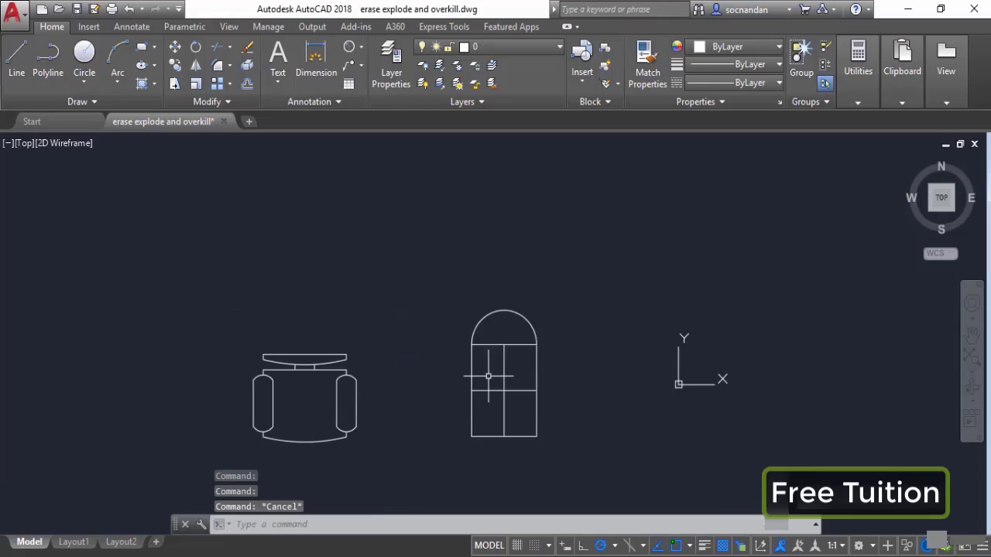
Explode the rectangle that frames the lower part of the arched window.
left_click(494, 345)
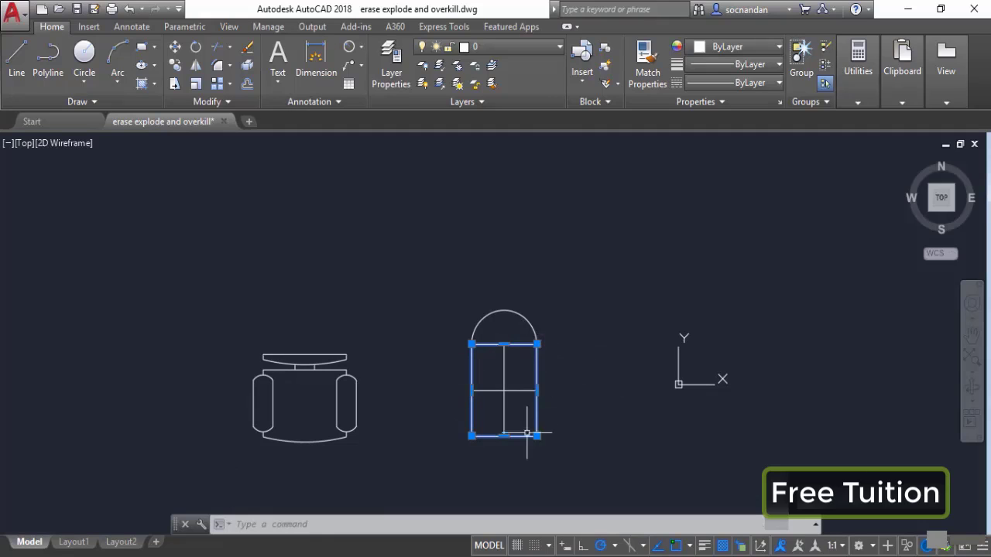
key("Escape")
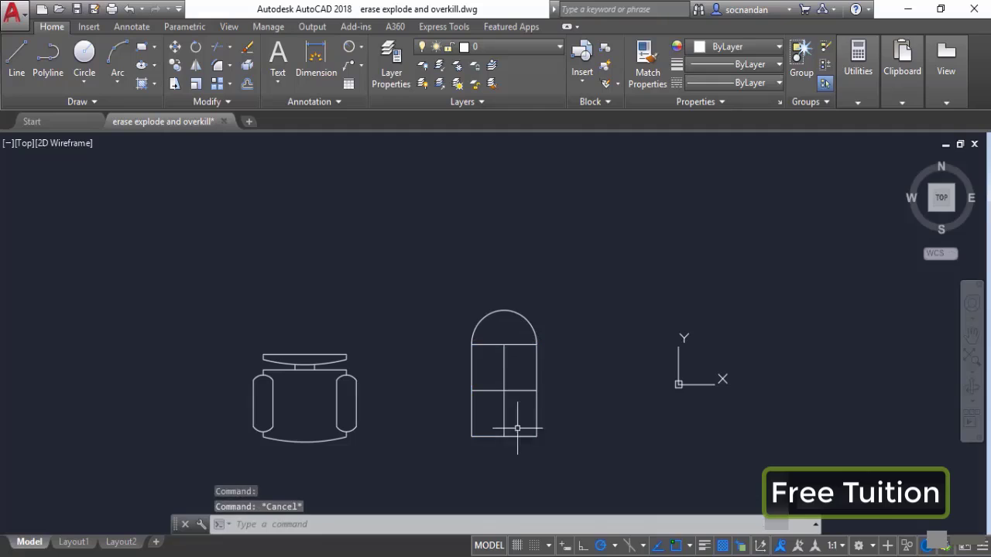
left_click(247, 65)
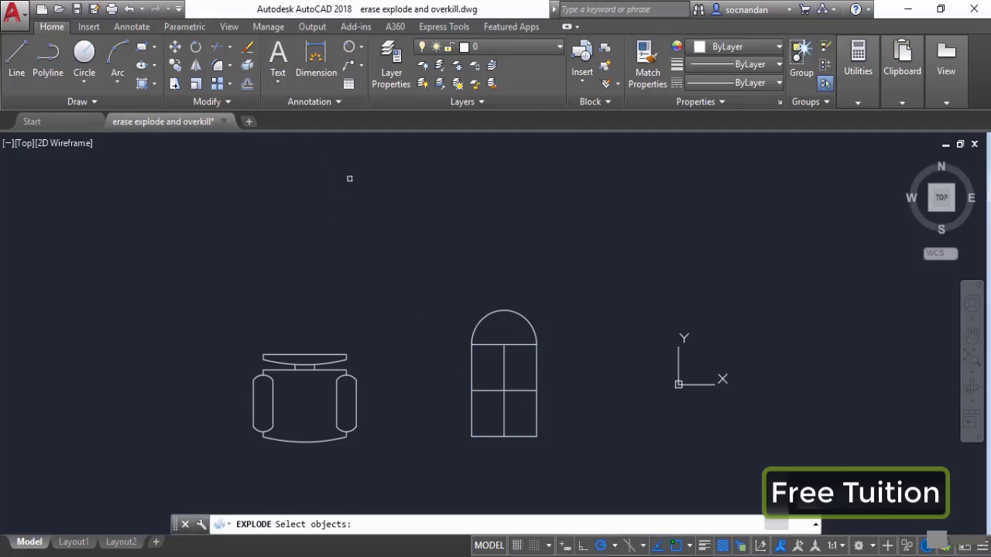
left_click(521, 346)
left_click(572, 310)
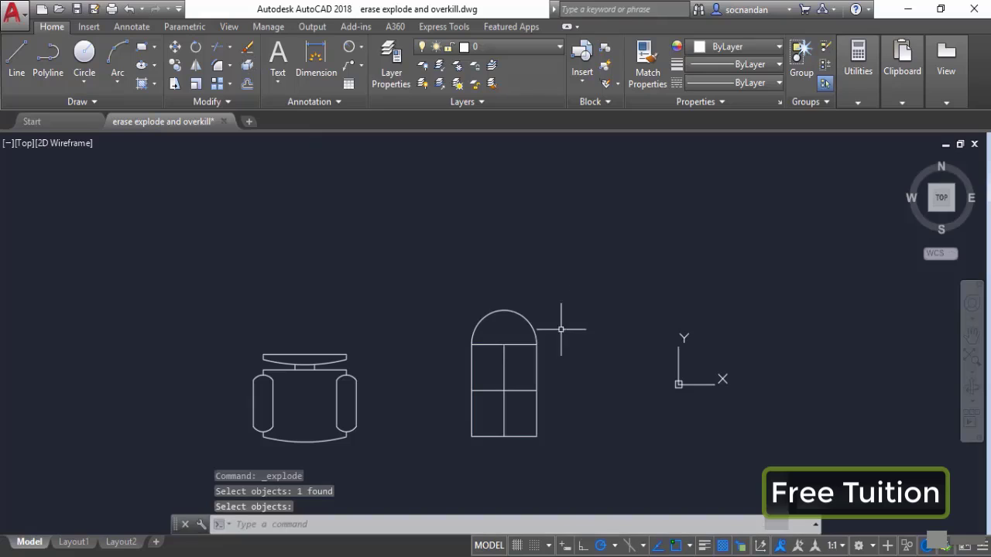
Select the four edges of the window's exploded rectangle one by one to check they are separate, and clear the selection.
left_click(528, 348)
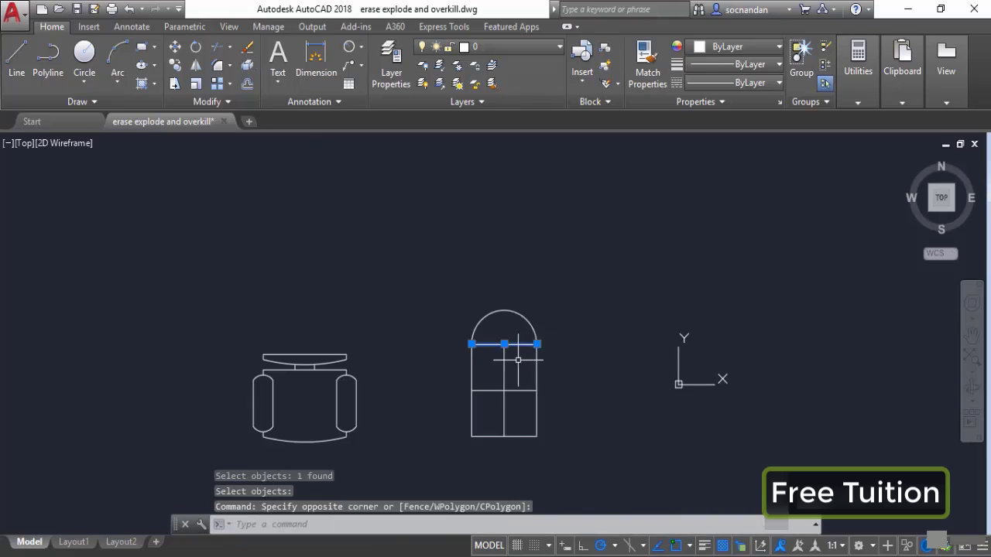
left_click(537, 364)
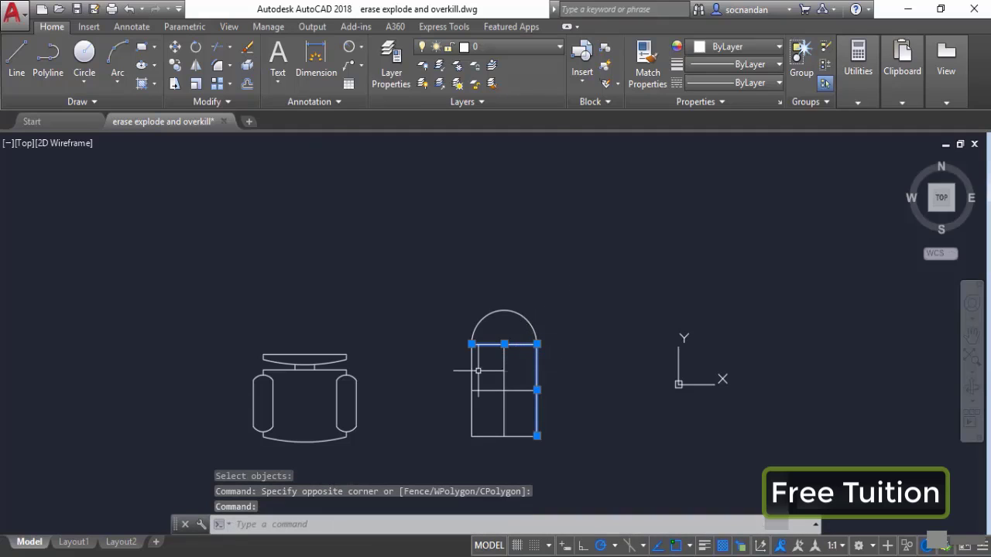
left_click(472, 363)
left_click(494, 436)
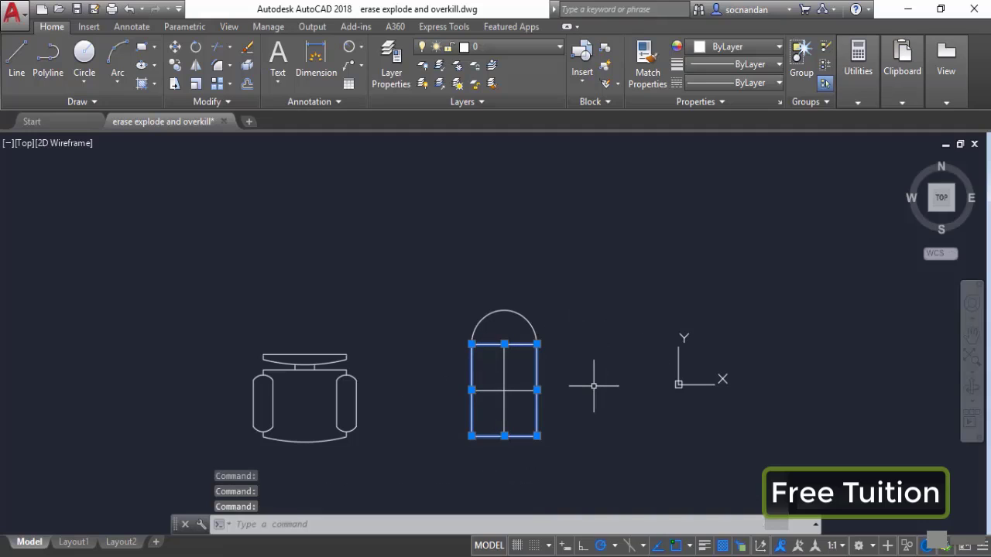
key("Escape")
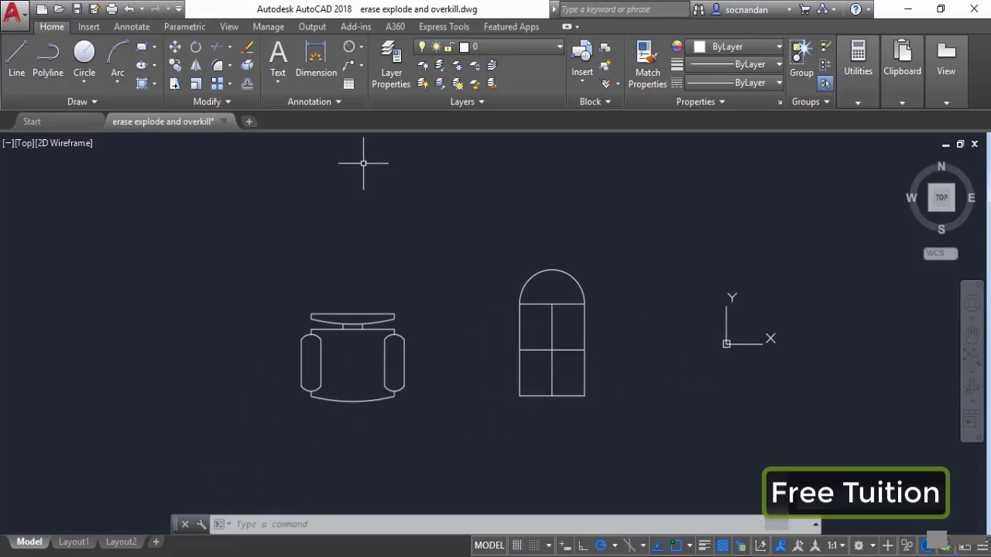
Erase the entire chair by starting the Erase command before choosing its objects, and undo the erasure.
left_click(248, 49)
left_click(282, 284)
left_click(445, 434)
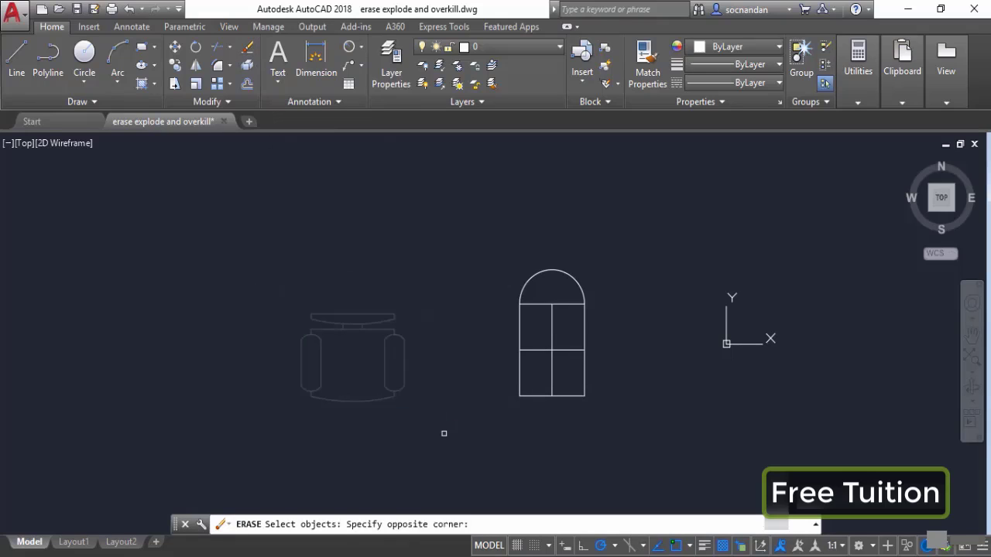
key("Return")
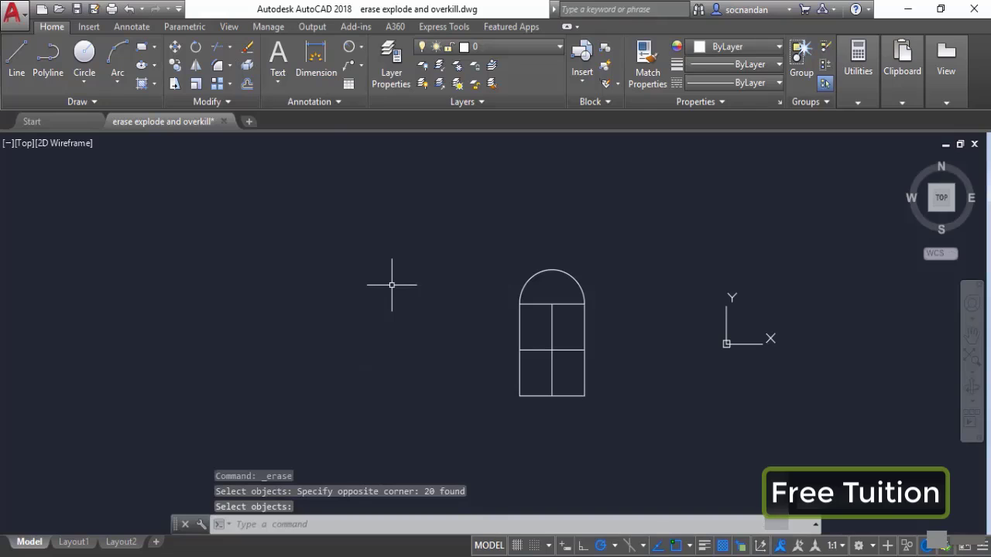
key("ctrl+z")
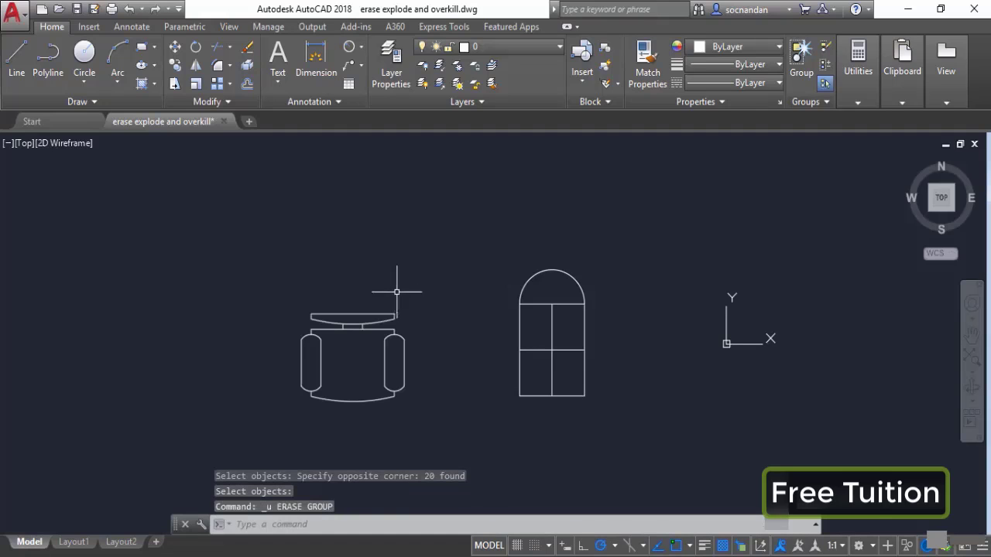
Select all of the chair's objects with a crossing selection, delete them, and undo the deletion.
left_click(433, 425)
left_click(274, 277)
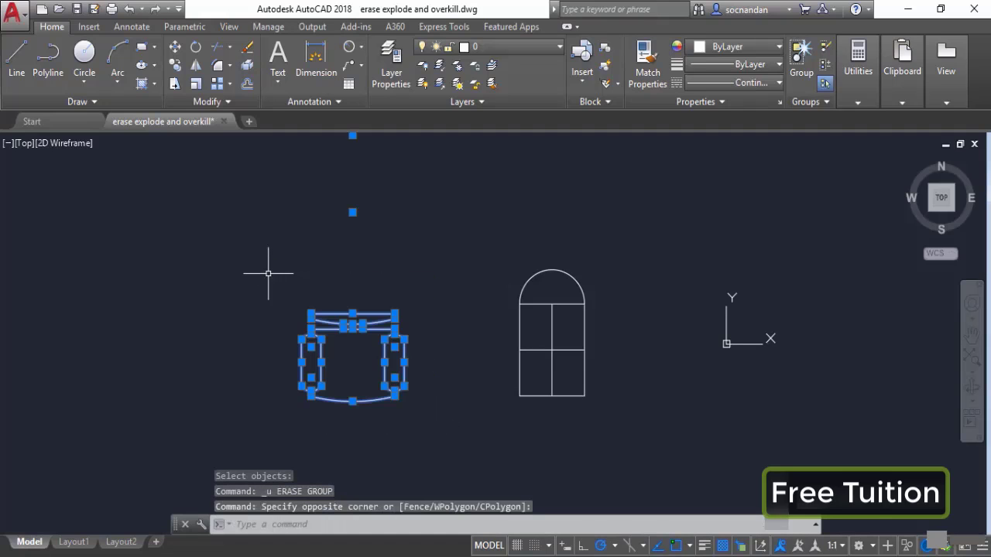
key("Delete")
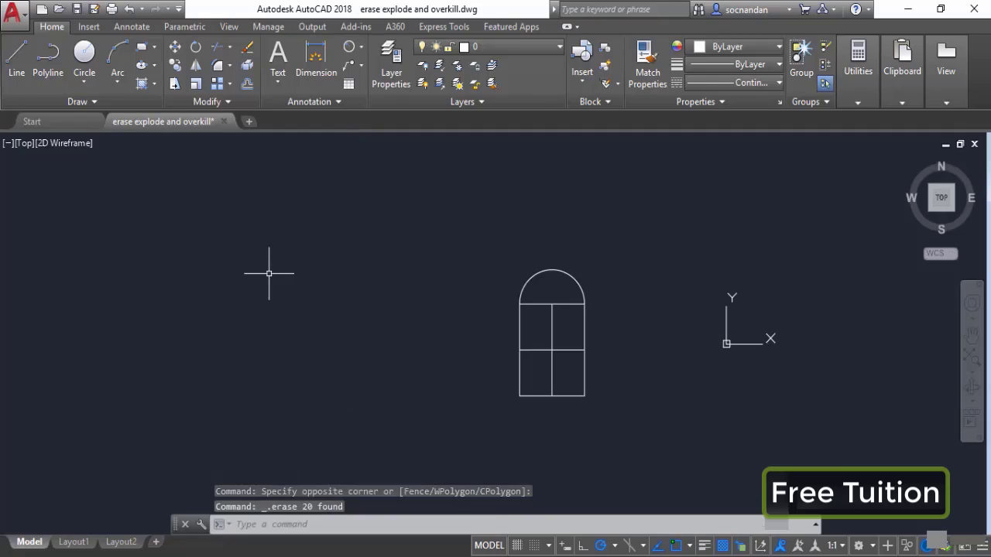
key("ctrl+z")
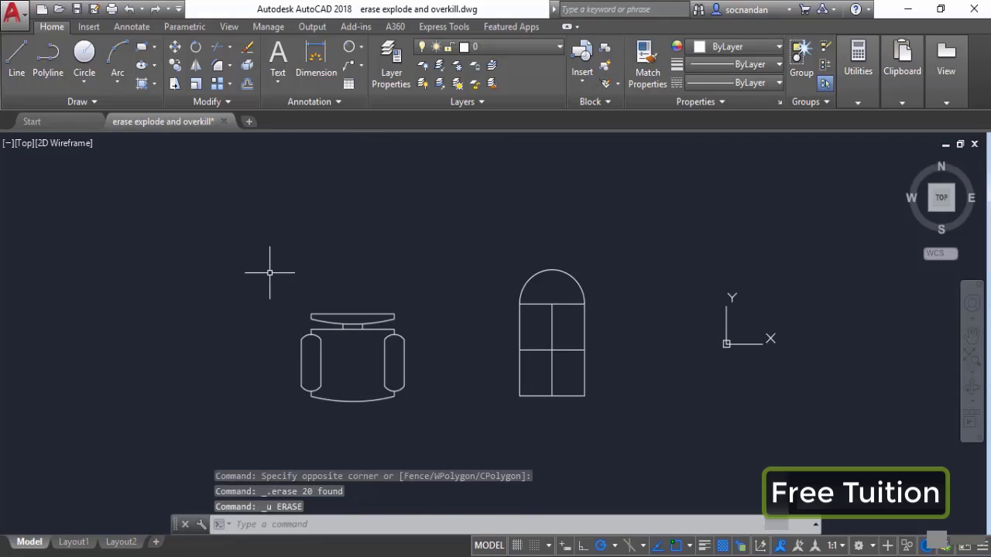
Select all of the chair's lines and arcs and erase them, keeping the arched window.
left_click(270, 273)
left_click(438, 417)
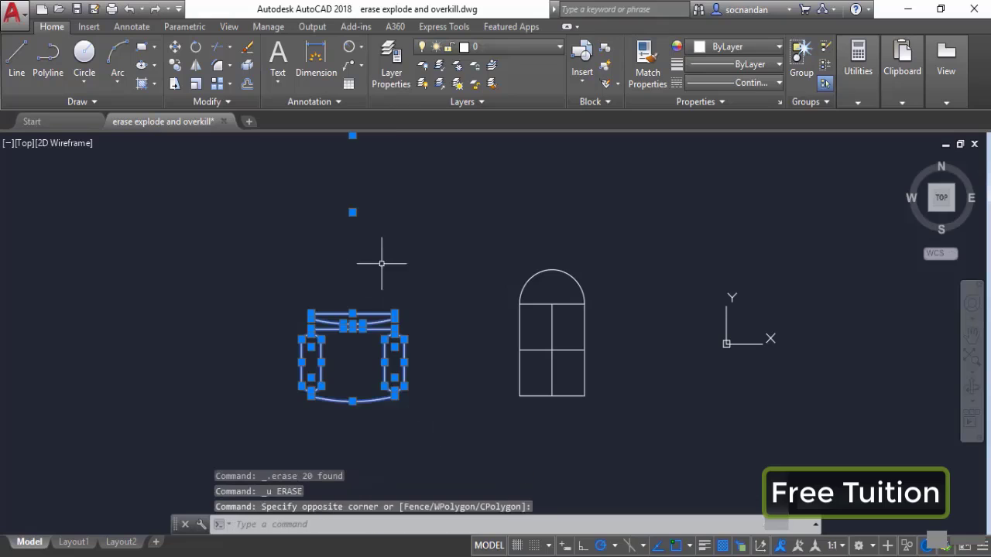
right_click(383, 261)
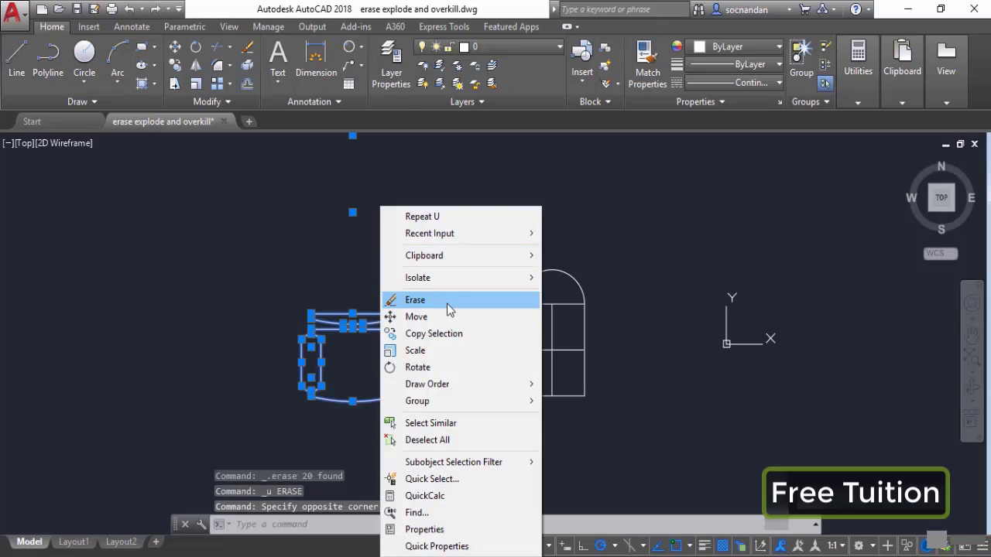
left_click(453, 301)
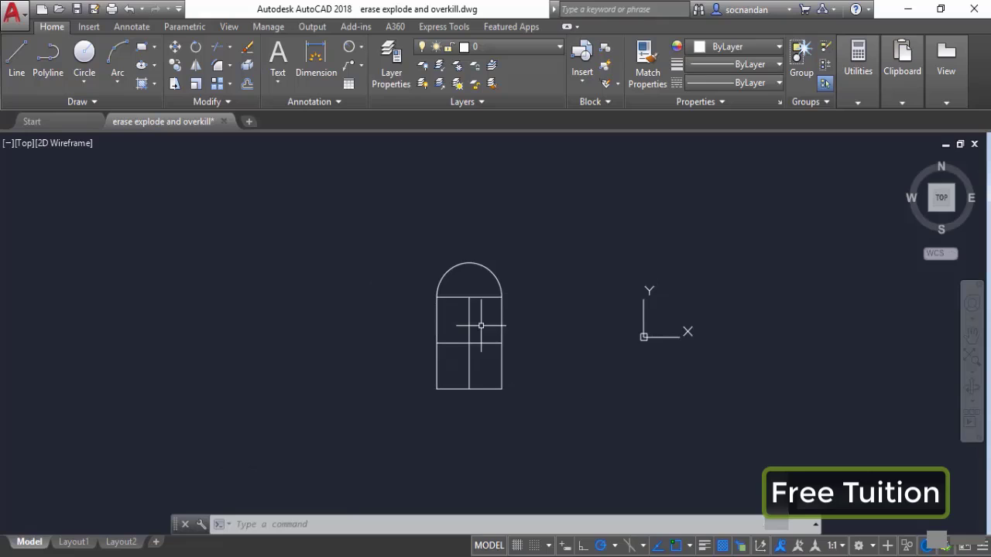
Draw a small rectangle in the window's lower-left corner with lines 60 along the bottom edge, 150 up, and back to the side edge.
scroll(481, 326, "up", 2)
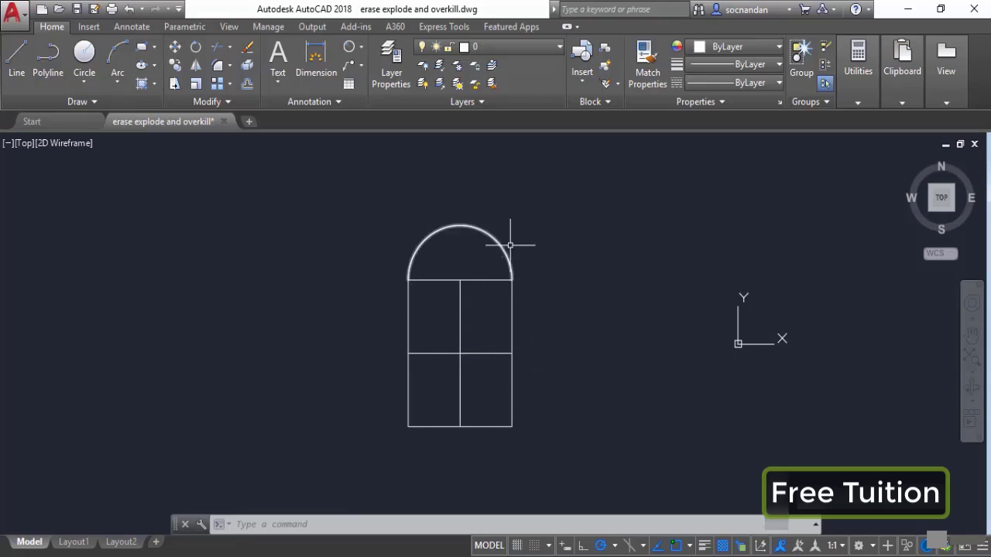
left_click(14, 67)
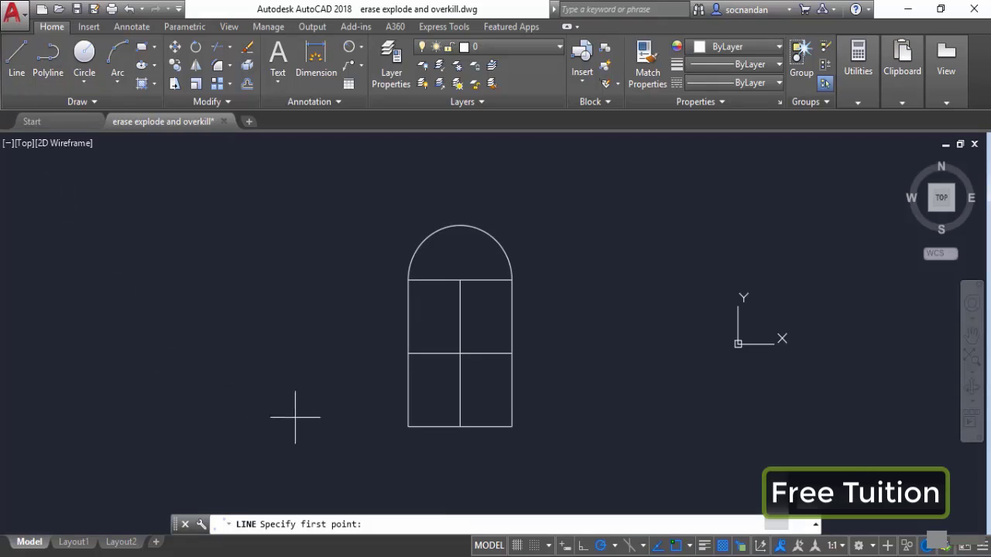
left_click(408, 427)
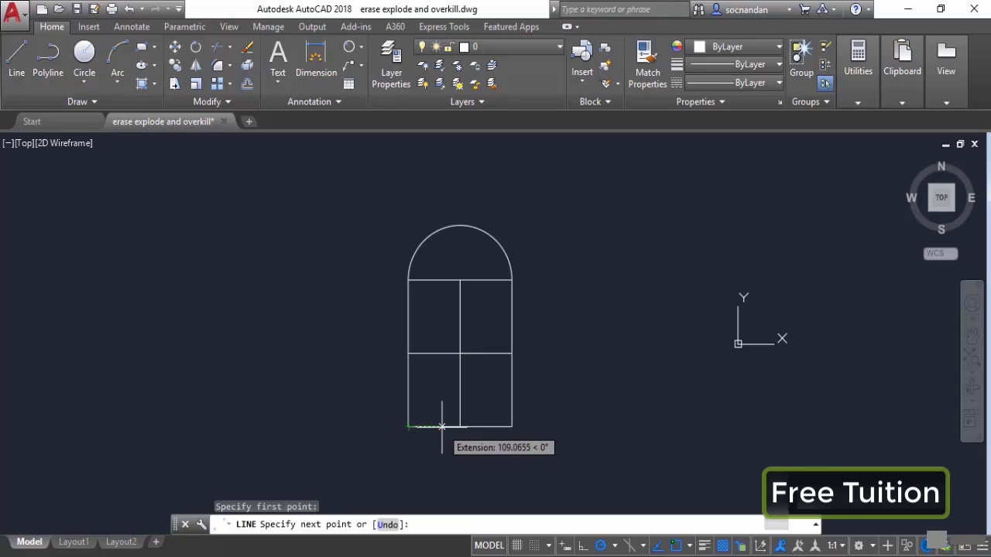
type("60")
key("Return")
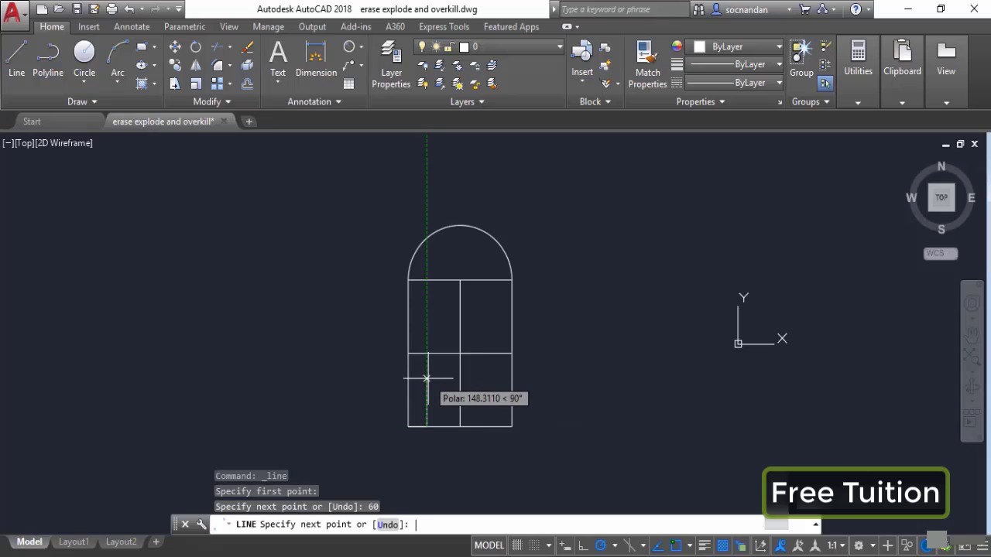
type("150")
key("Return")
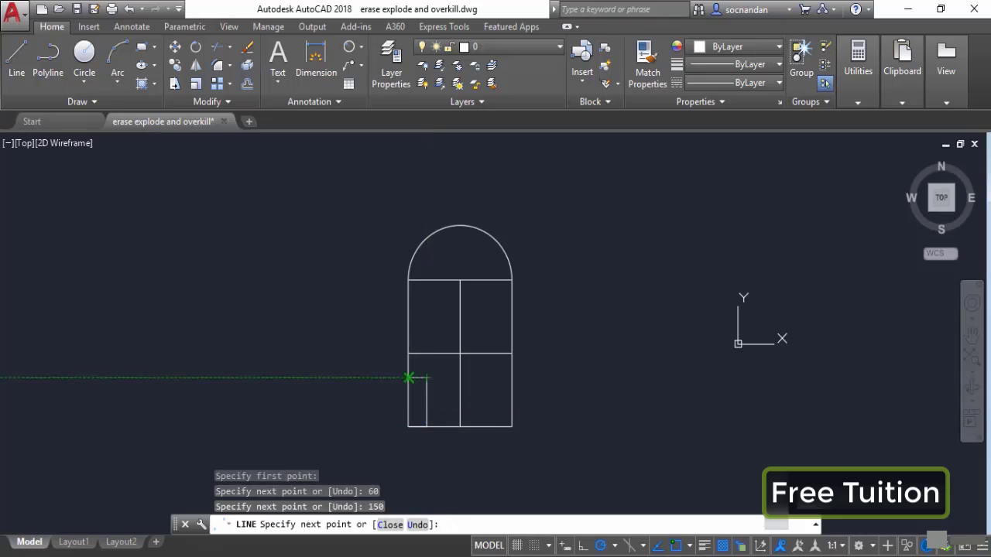
left_click(408, 377)
key("Return")
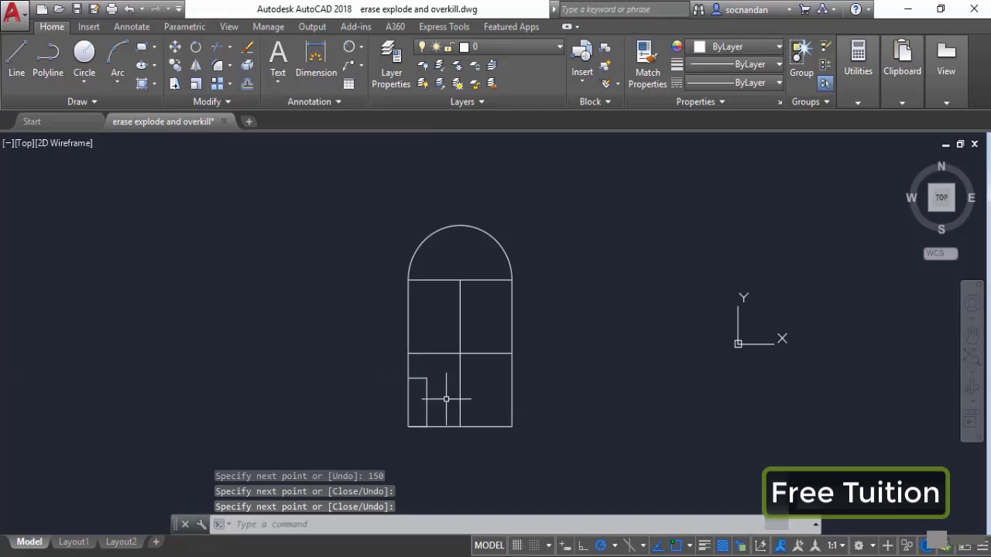
Run Overkill on all of the arched window's objects, including the small rectangle, with the default comparison settings and options.
scroll(405, 426, "up", 2)
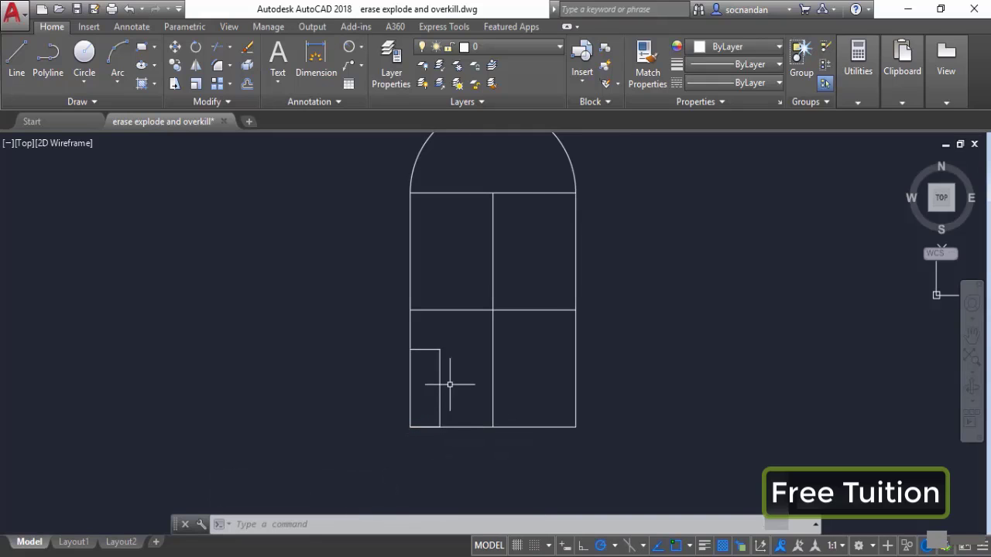
scroll(456, 383, "down", 2)
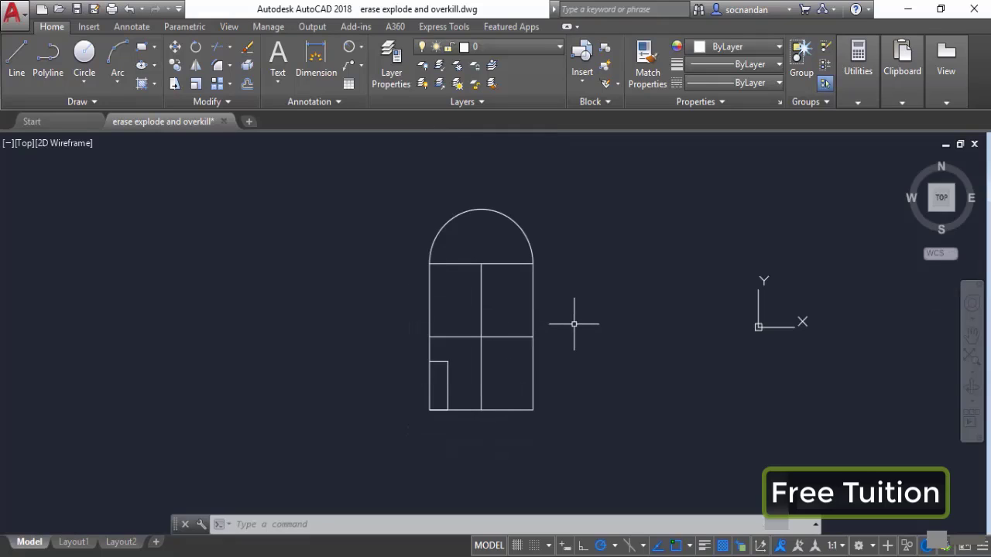
middle_click_drag(574, 323, 549, 343)
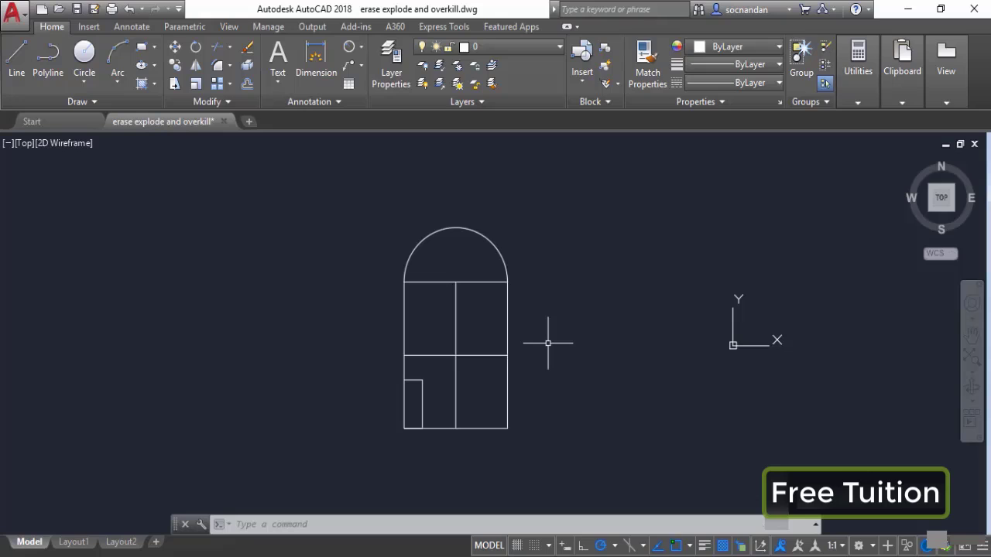
left_click(228, 103)
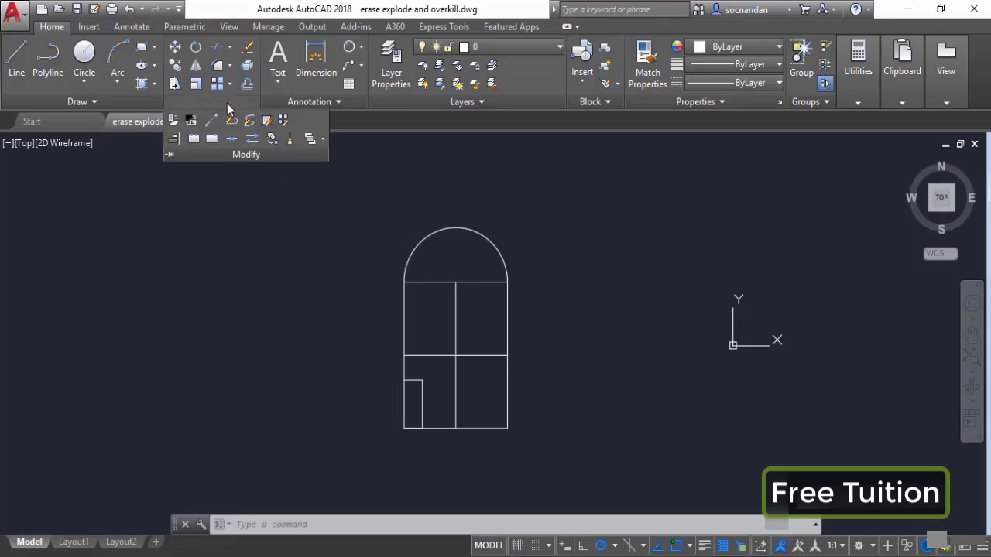
left_click(290, 141)
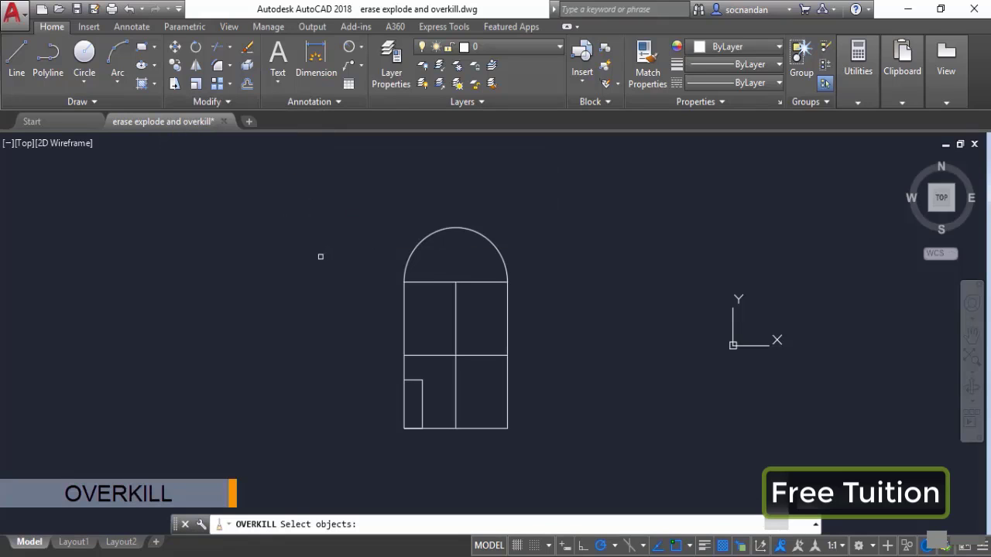
left_click(337, 197)
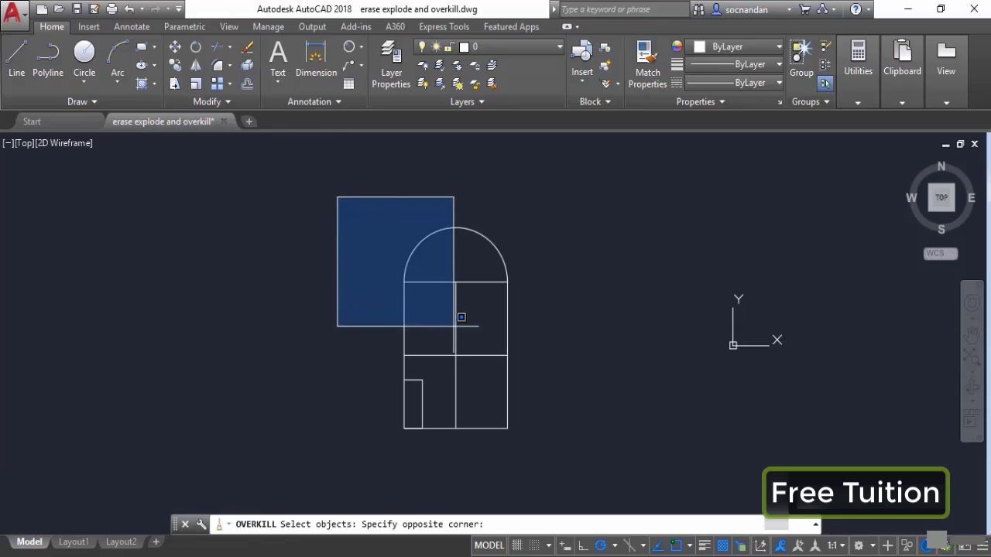
left_click(559, 457)
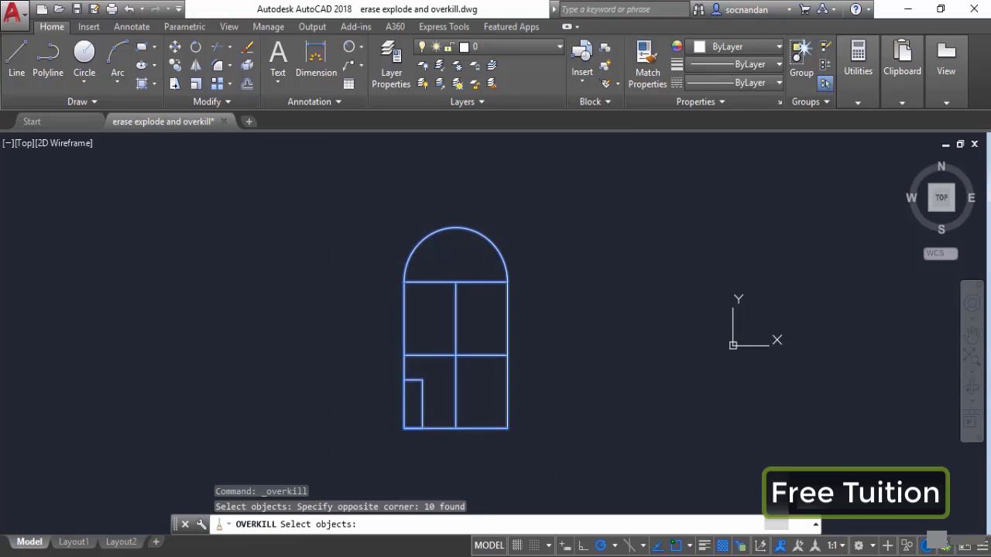
key("Return")
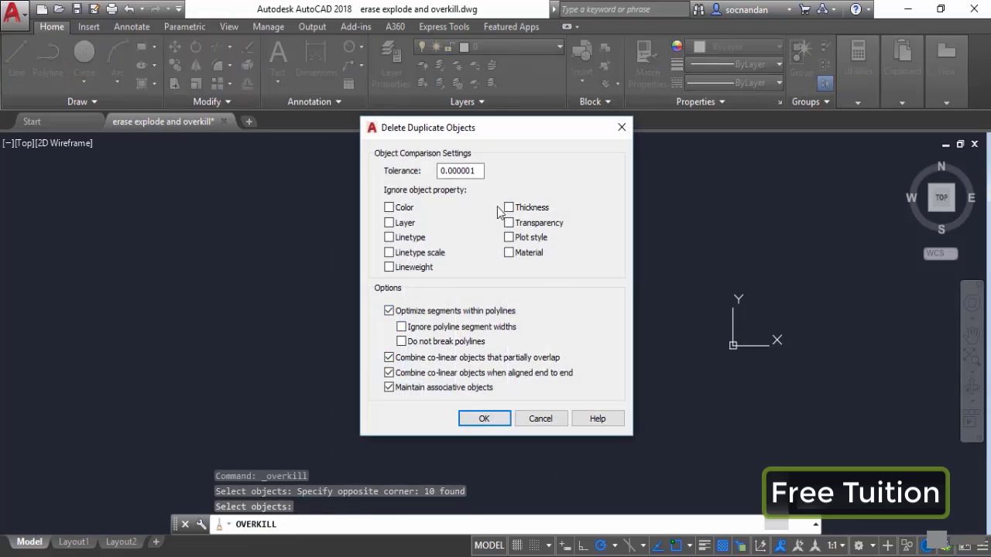
left_click(484, 418)
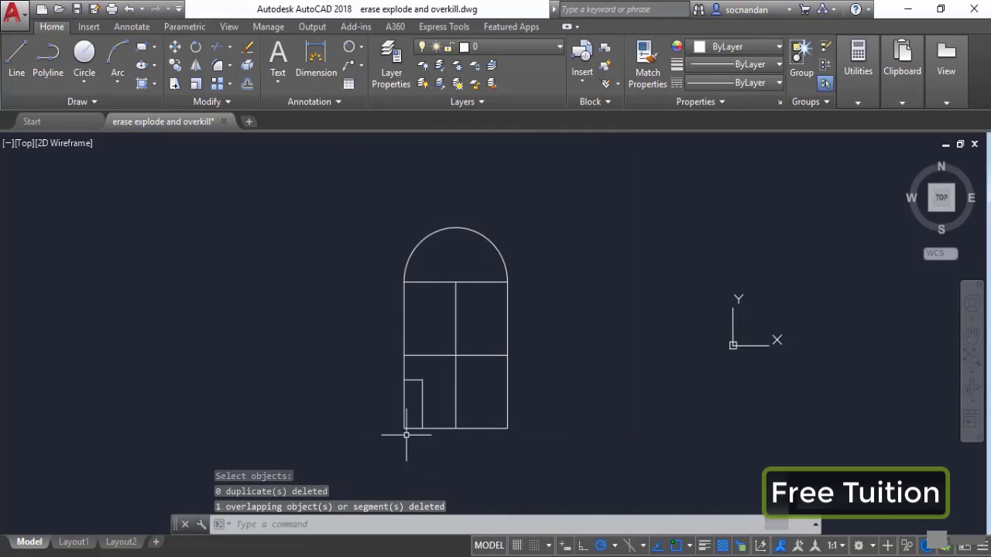
Select the arched window's bottom edge to check for leftover overlapping segments, and clear the selection.
scroll(404, 435, "up", 4)
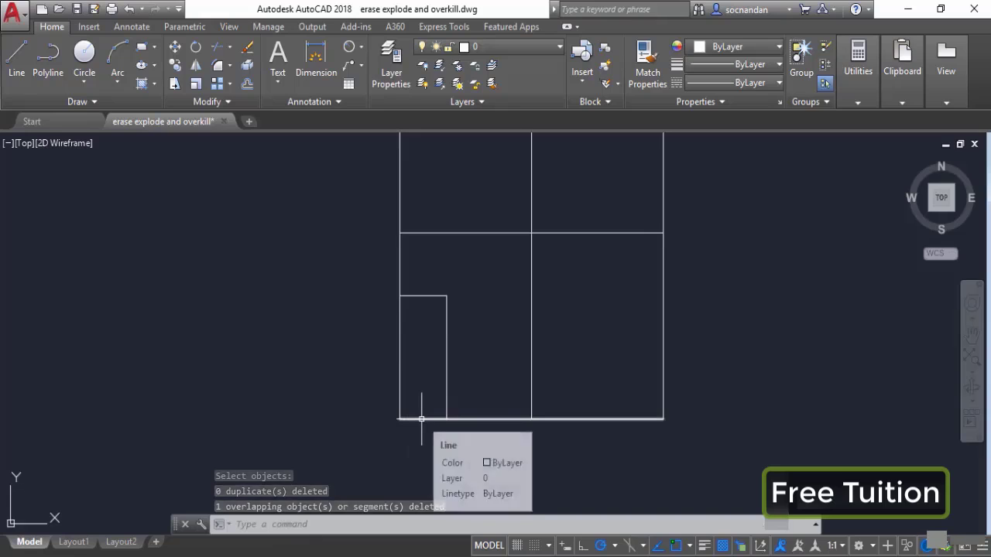
left_click(417, 419)
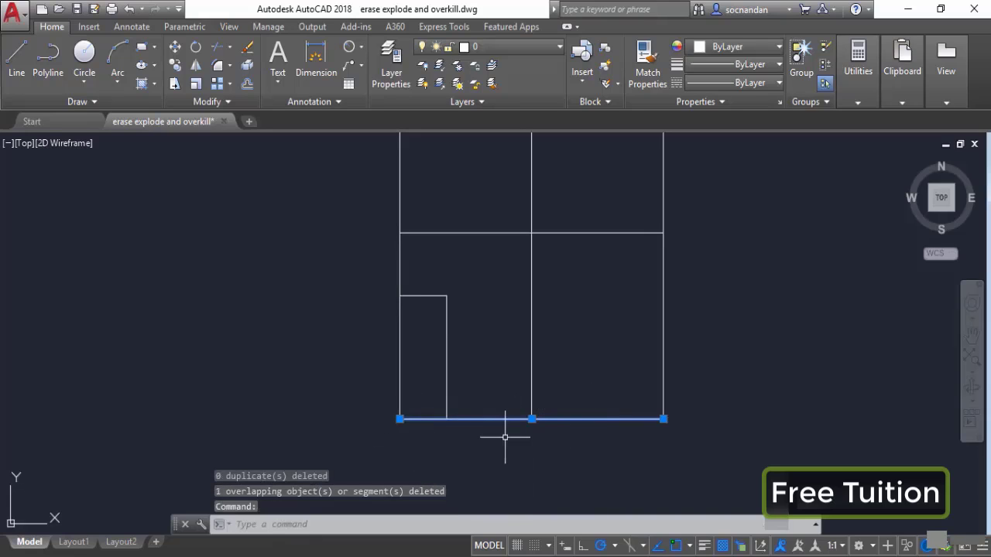
scroll(505, 436, "down", 4)
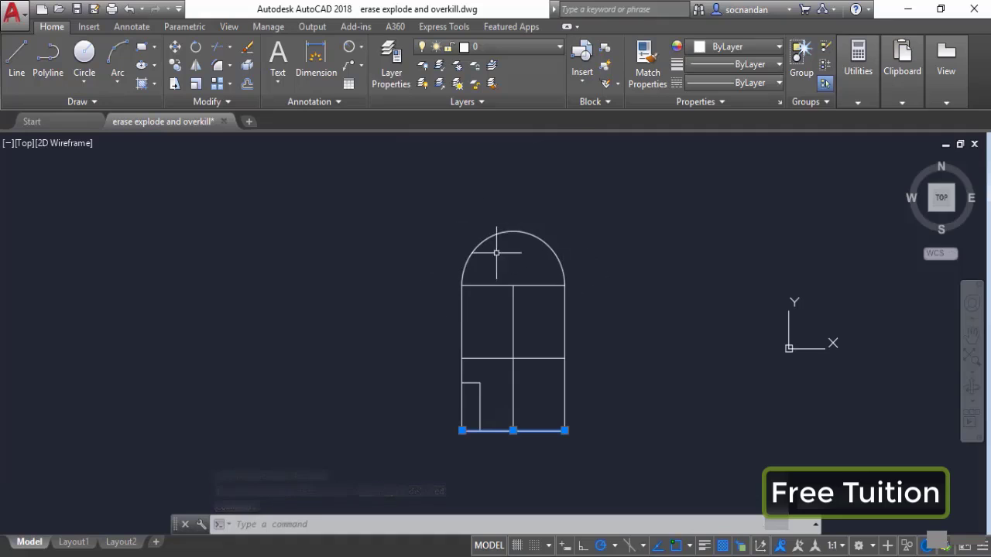
key("Escape")
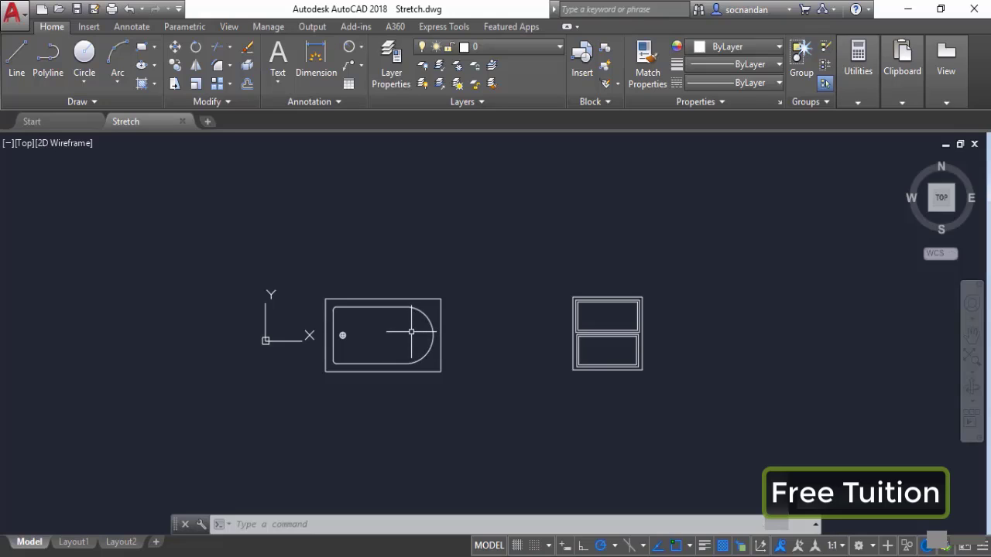
In the Stretch drawing, lengthen the bathtub horizontally by stretching a crossing selection of its rounded right half to the right.
left_click(176, 83)
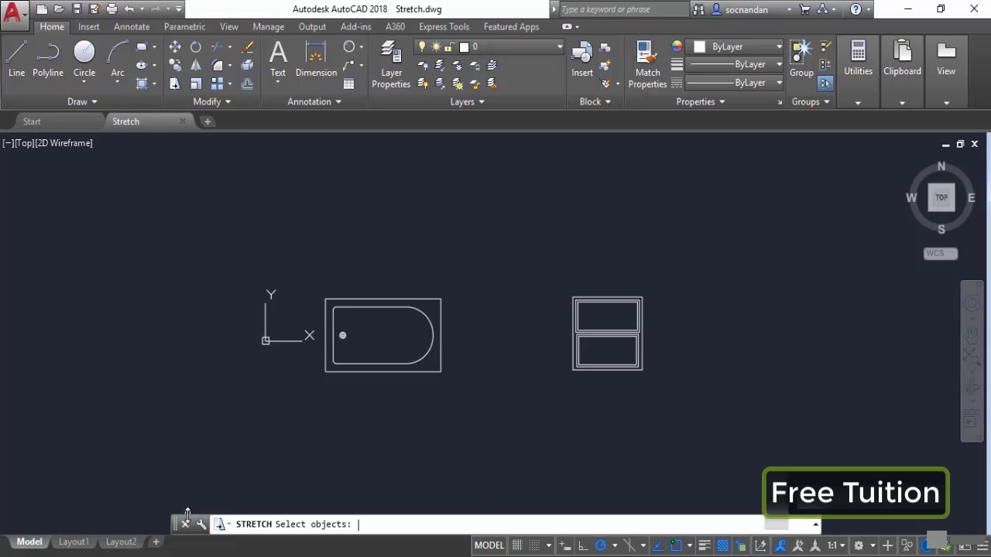
left_click_drag(186, 508, 186, 500)
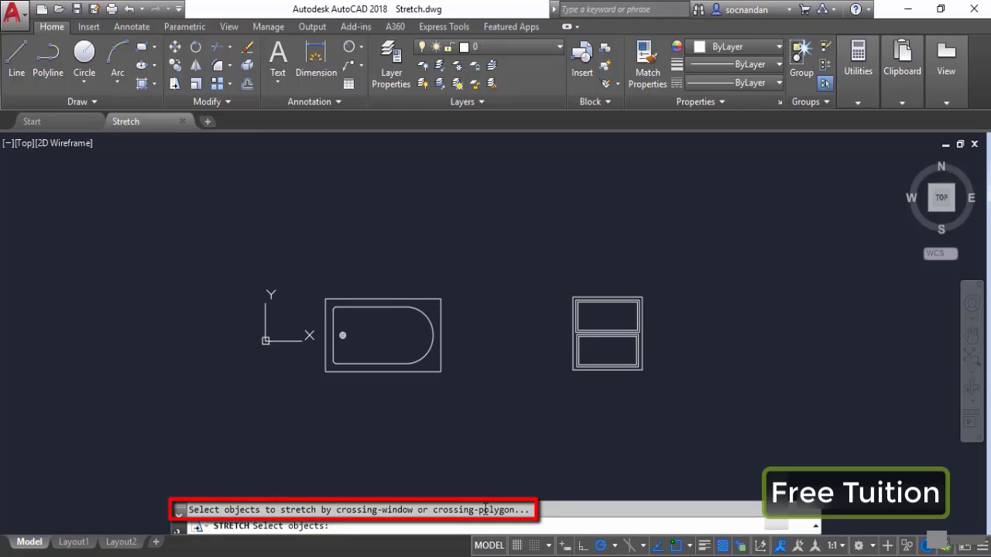
left_click(466, 402)
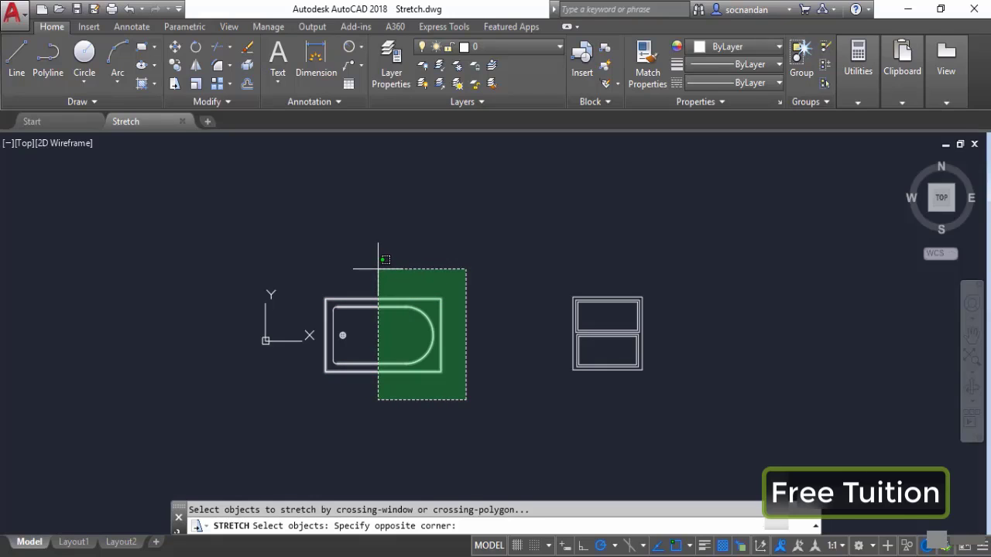
left_click(378, 269)
key("Return")
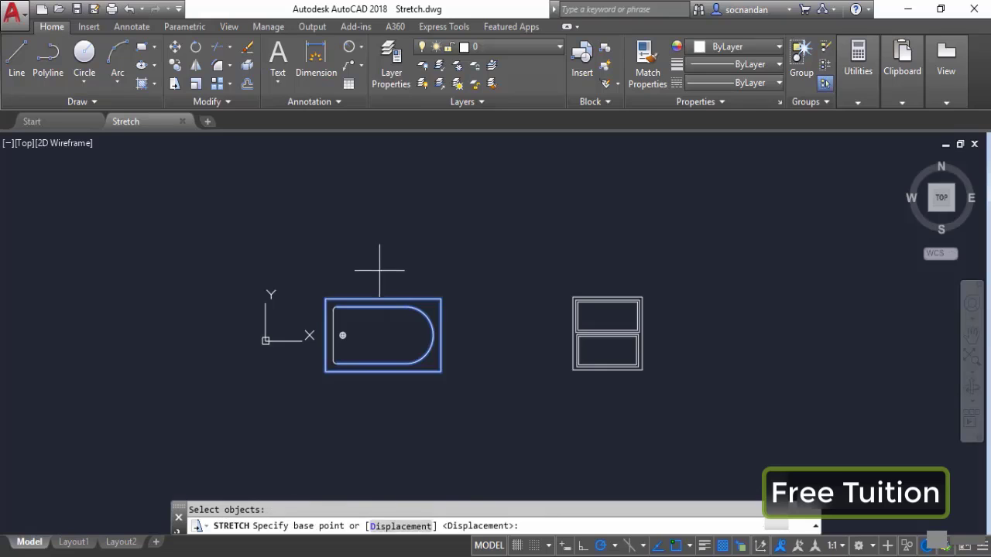
left_click(469, 334)
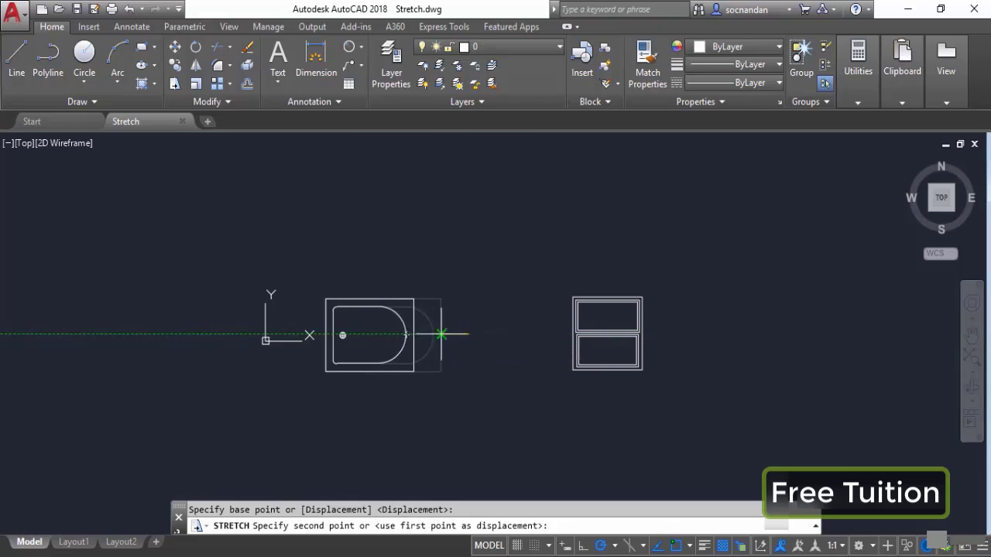
left_click(501, 334)
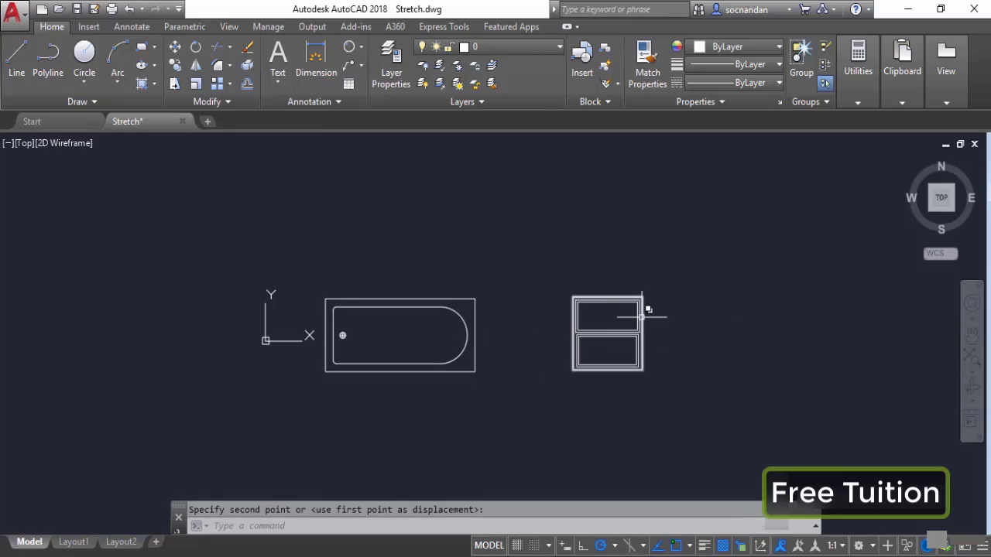
Stretch the top part of the two-pane window upward with a crossing selection through its upper pane, making that pane taller.
scroll(638, 325, "up", 3)
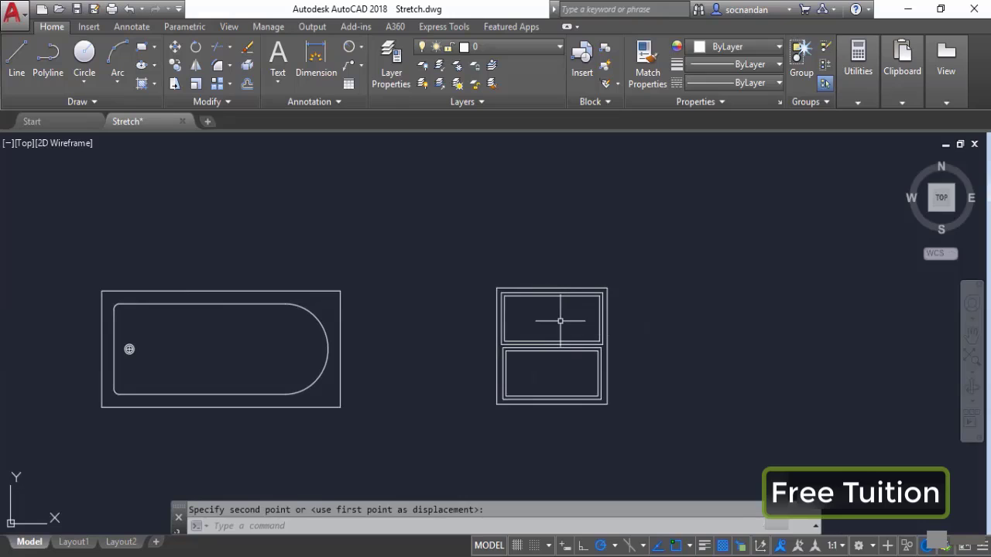
left_click(176, 83)
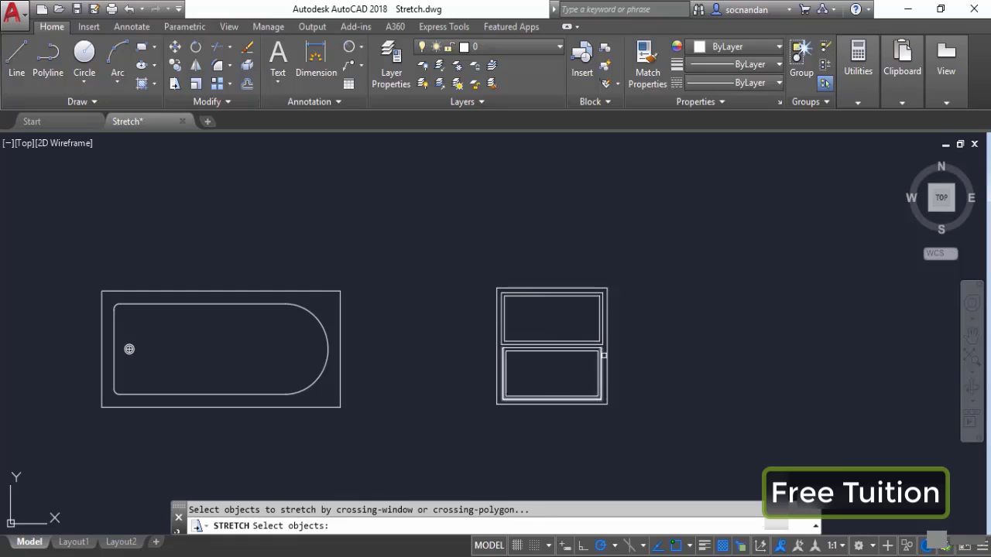
left_click(631, 312)
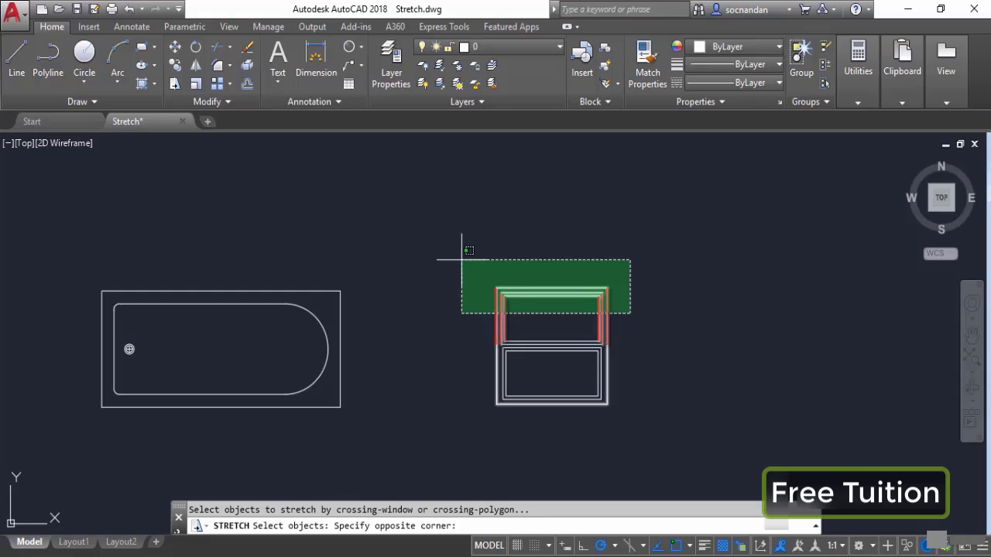
left_click(461, 259)
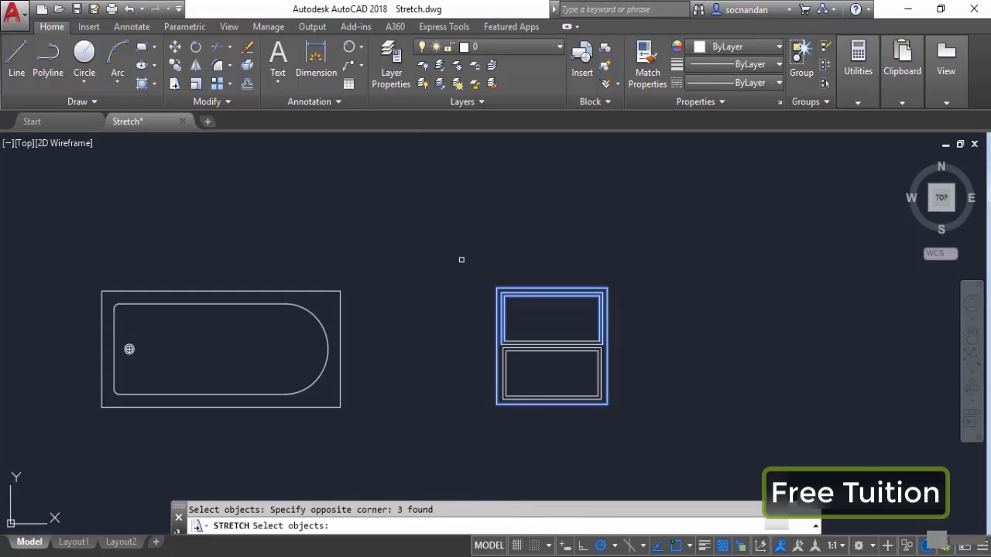
key("Return")
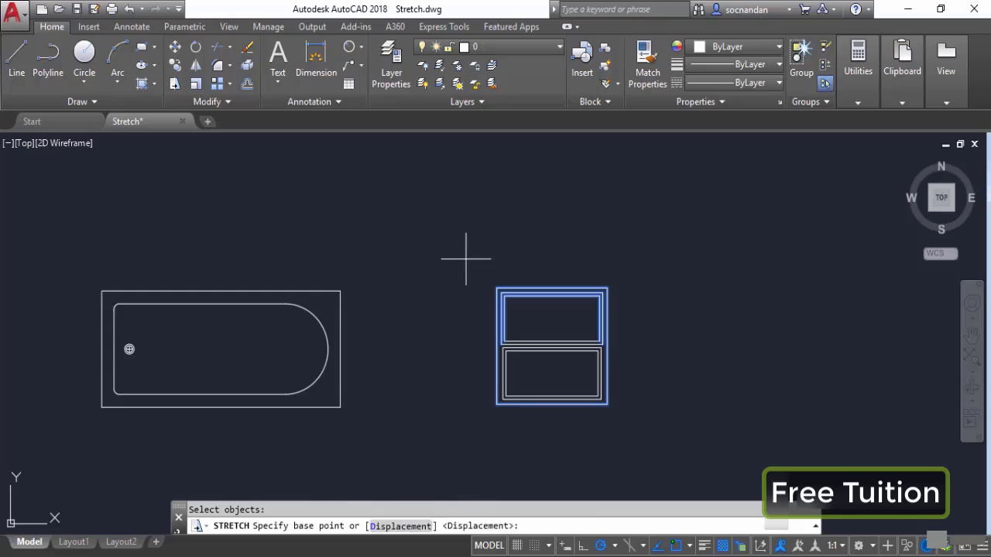
left_click(549, 242)
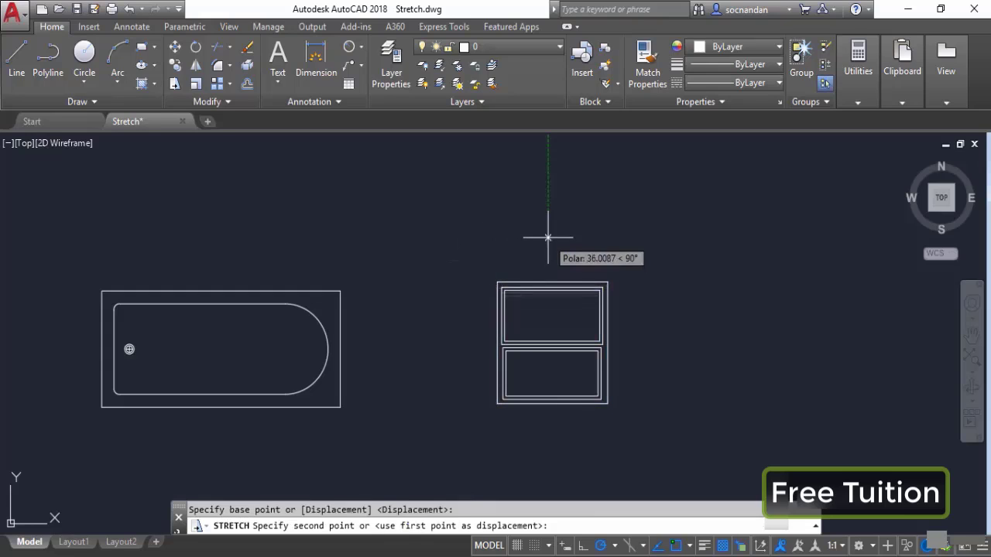
left_click(533, 166)
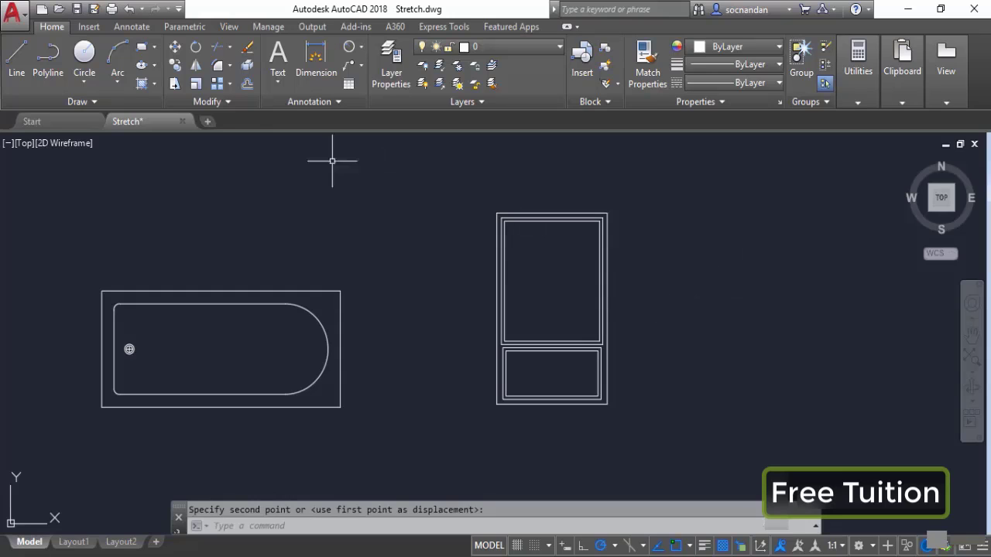
Widen the two-pane window by stretching a crossing selection of its right half horizontally to the right.
left_click(175, 84)
left_click(675, 446)
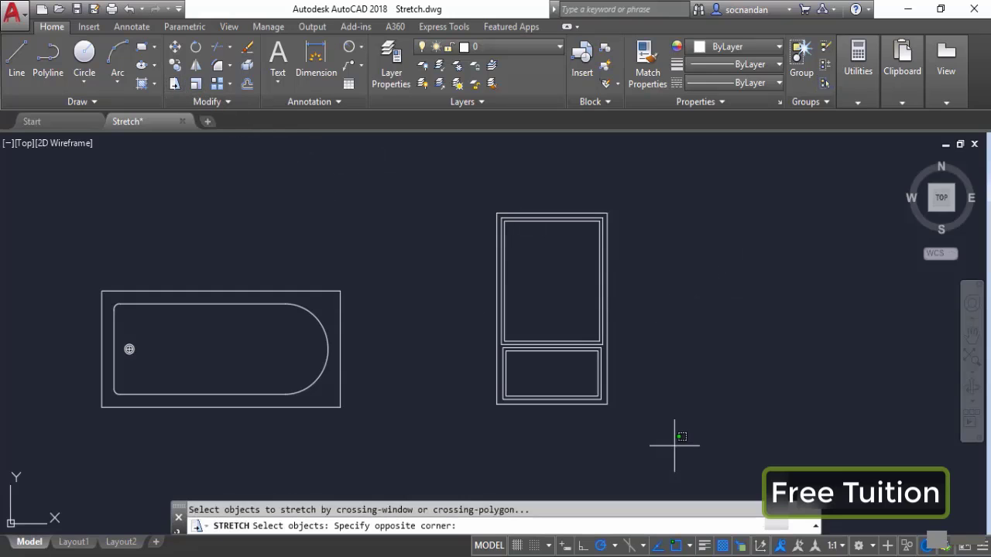
left_click(551, 176)
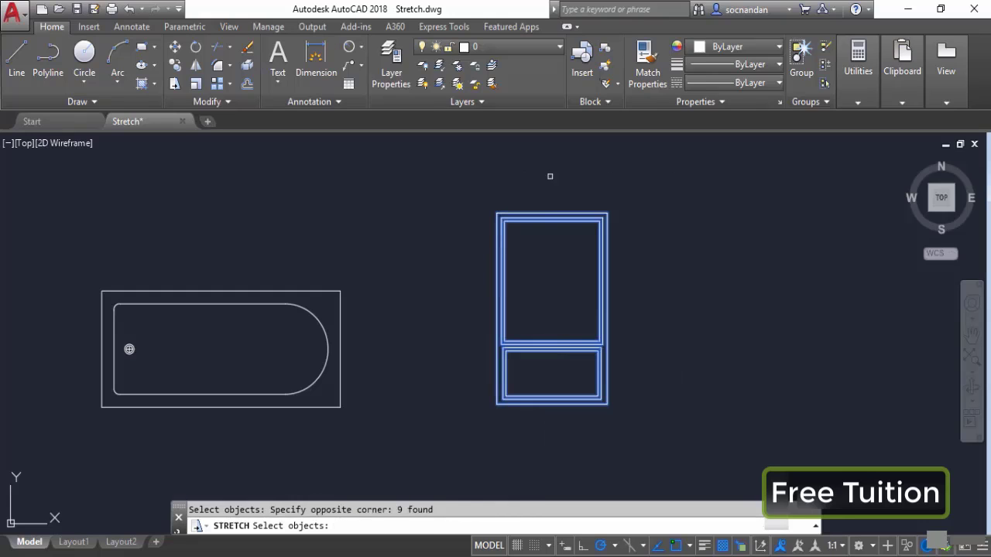
key("Return")
left_click(652, 293)
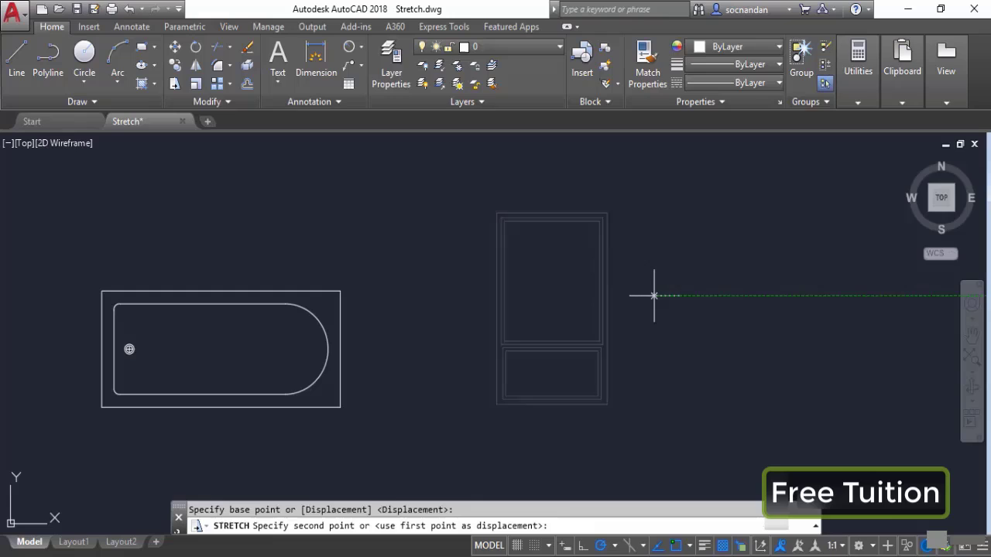
left_click(702, 294)
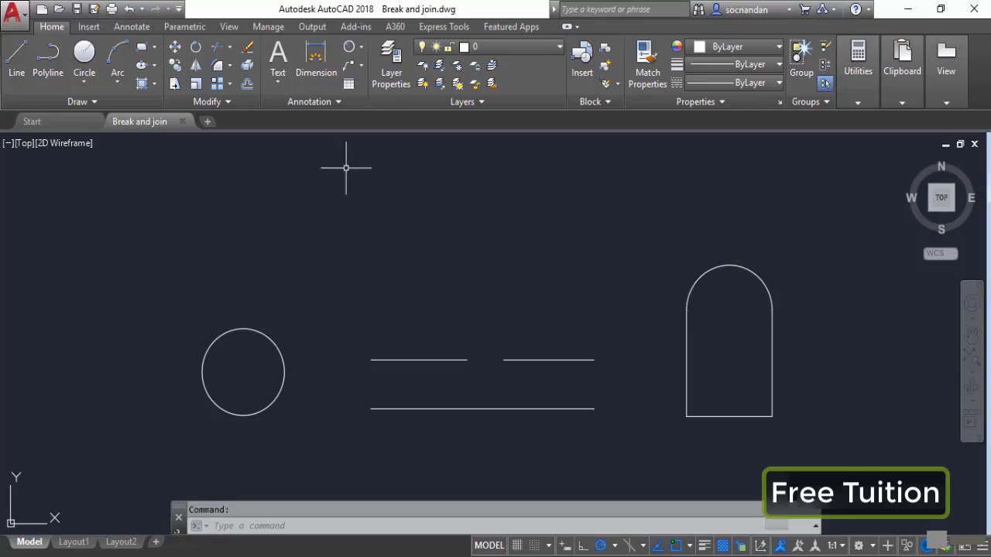
In the Break and join drawing, split the long lower line at its midpoint with Break at Point.
left_click(237, 105)
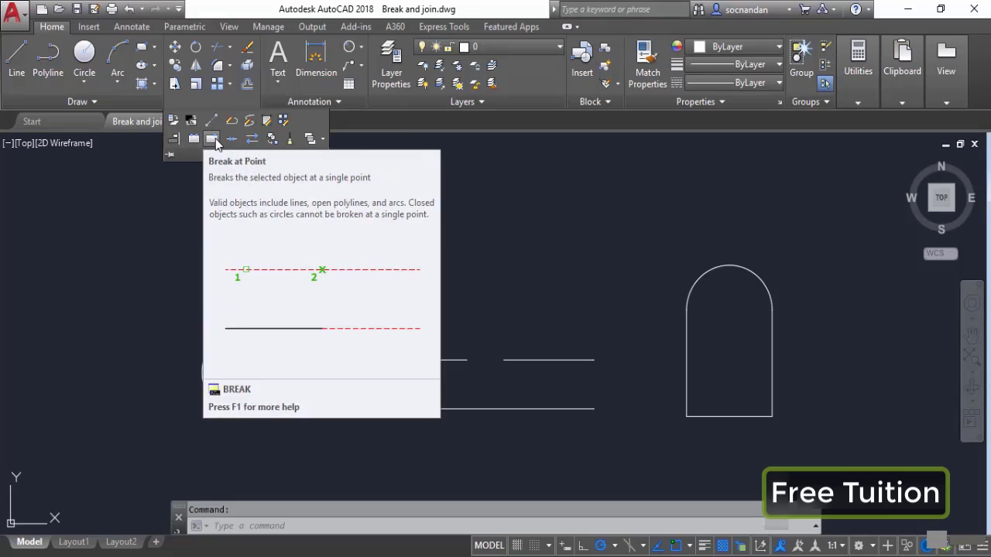
left_click(212, 140)
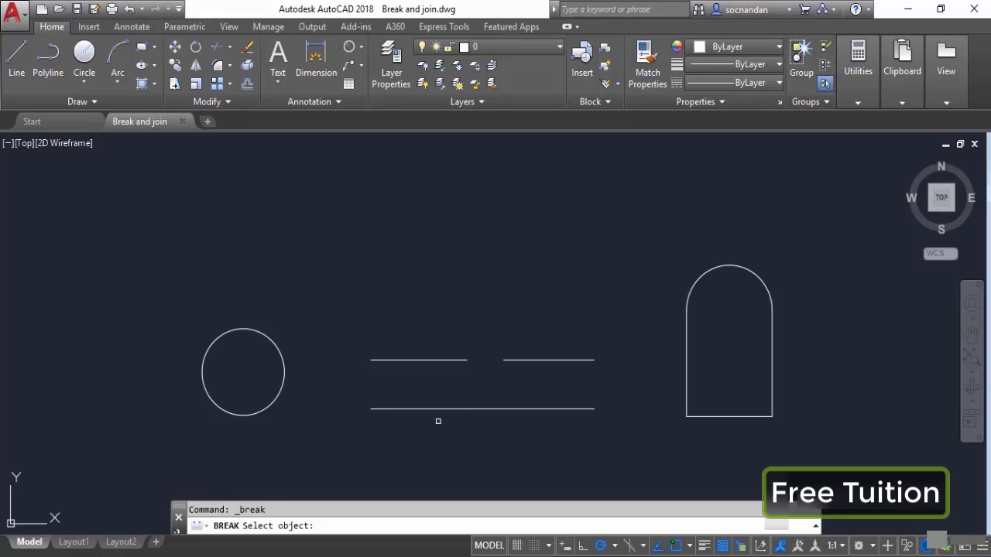
left_click(409, 409)
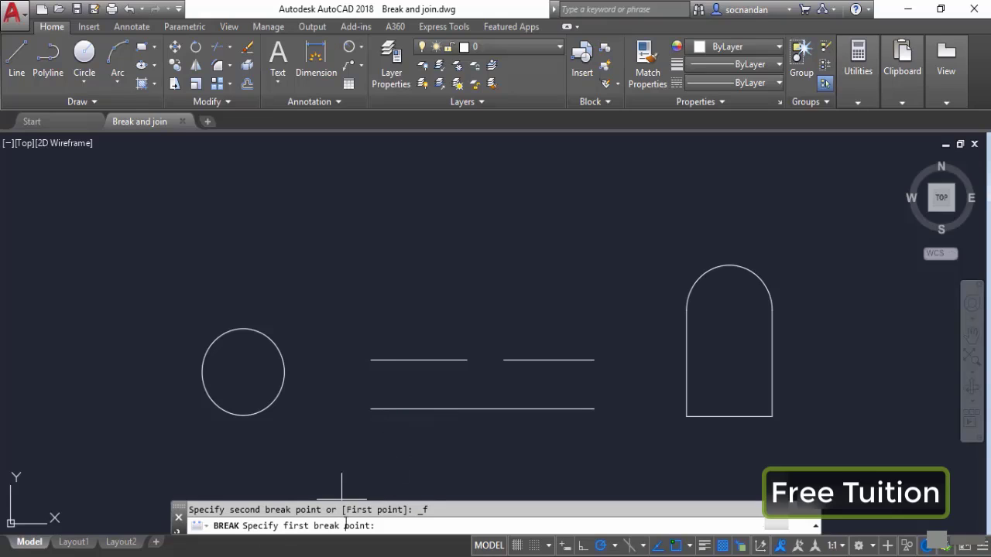
left_click(482, 408)
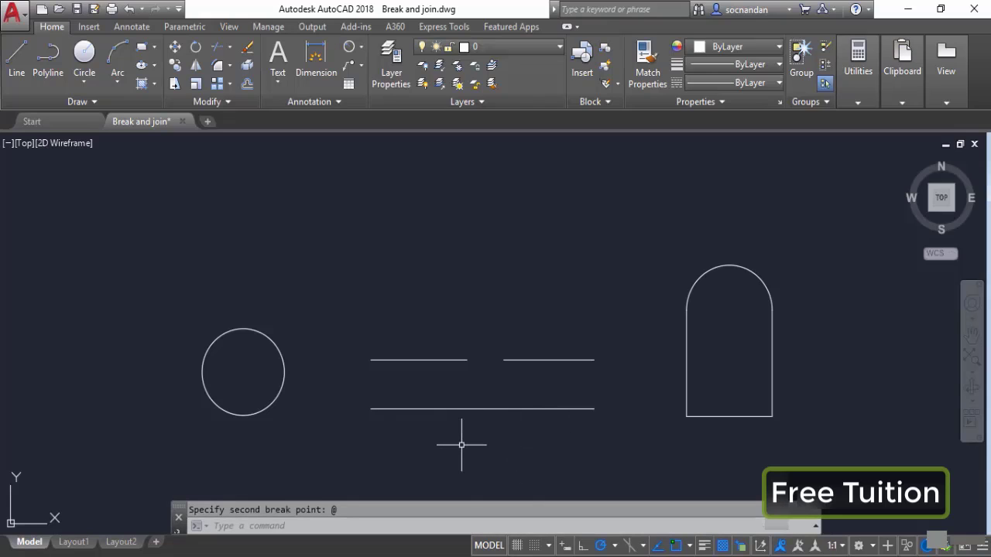
Select the left half of the split lower line and move it away by its middle grip.
left_click(445, 403)
left_click(442, 460)
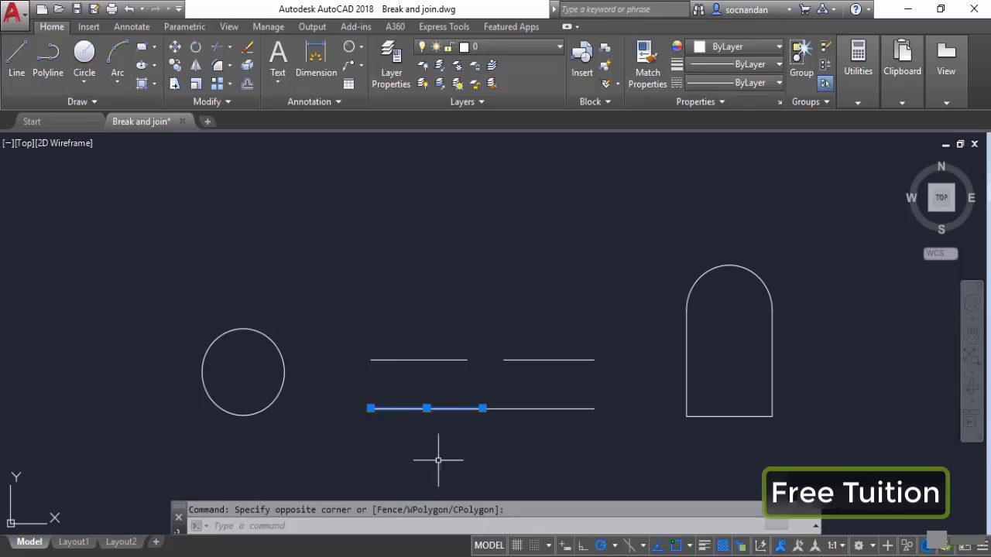
left_click(426, 409)
left_click(390, 442)
Undo the grip move and the midpoint break, and select the lower line to check that it is whole.
key("ctrl+z")
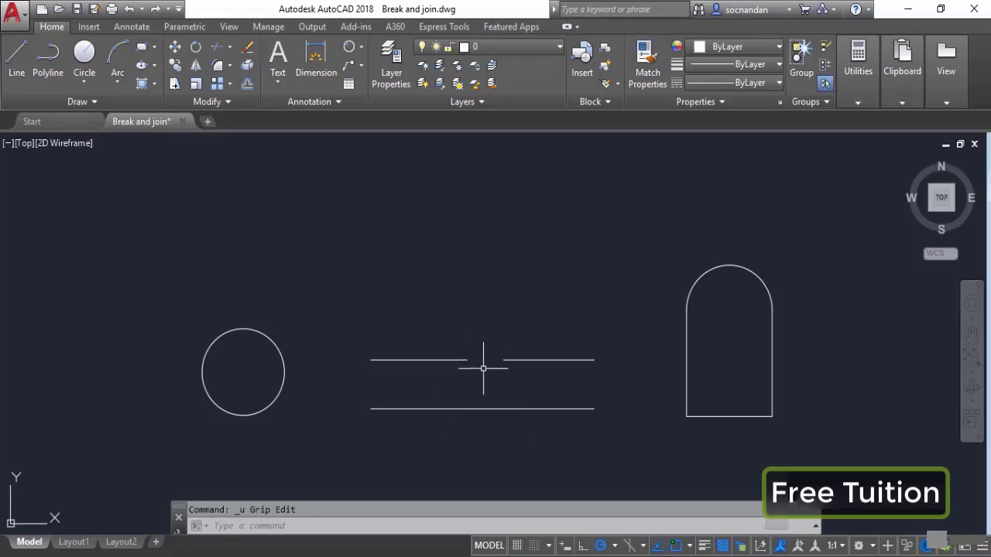
key("ctrl+z")
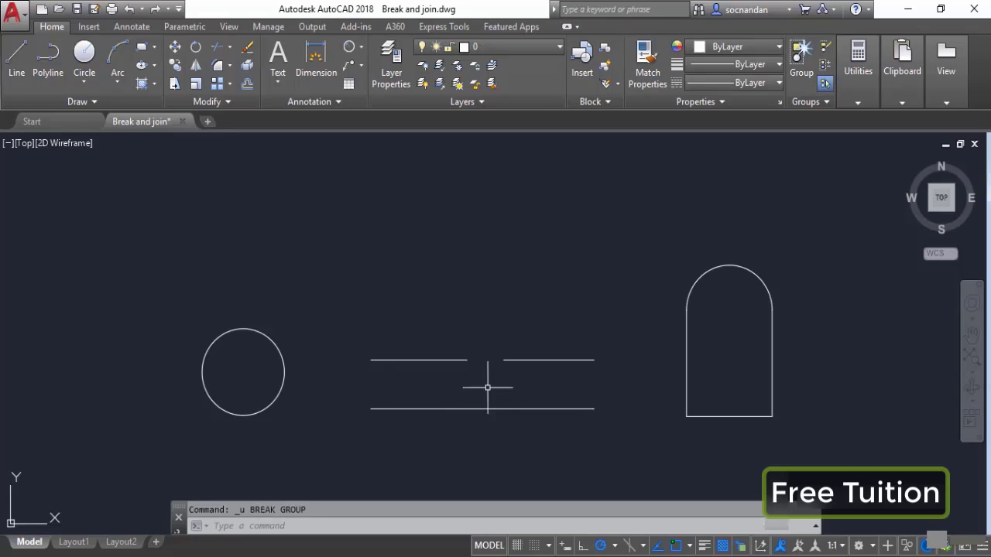
left_click(510, 410)
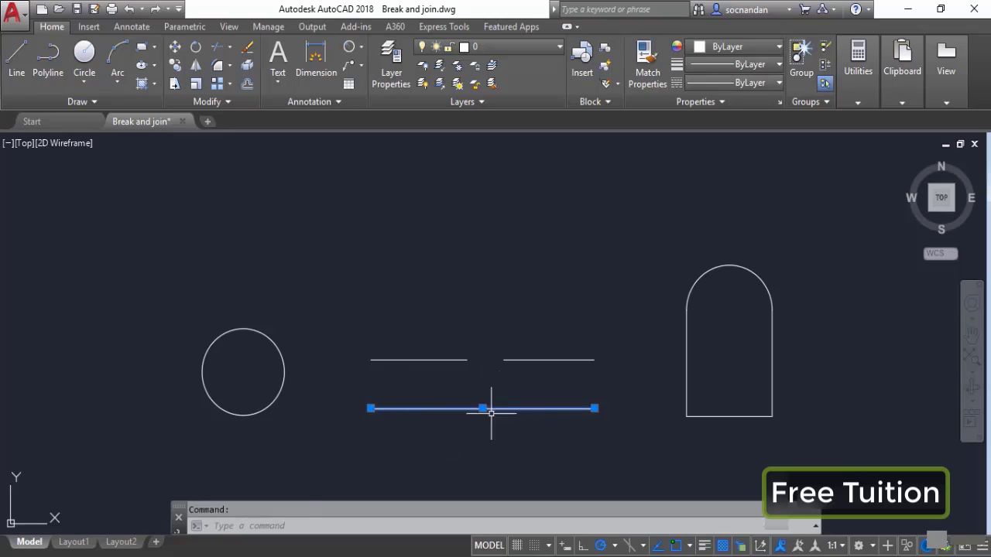
key("Escape")
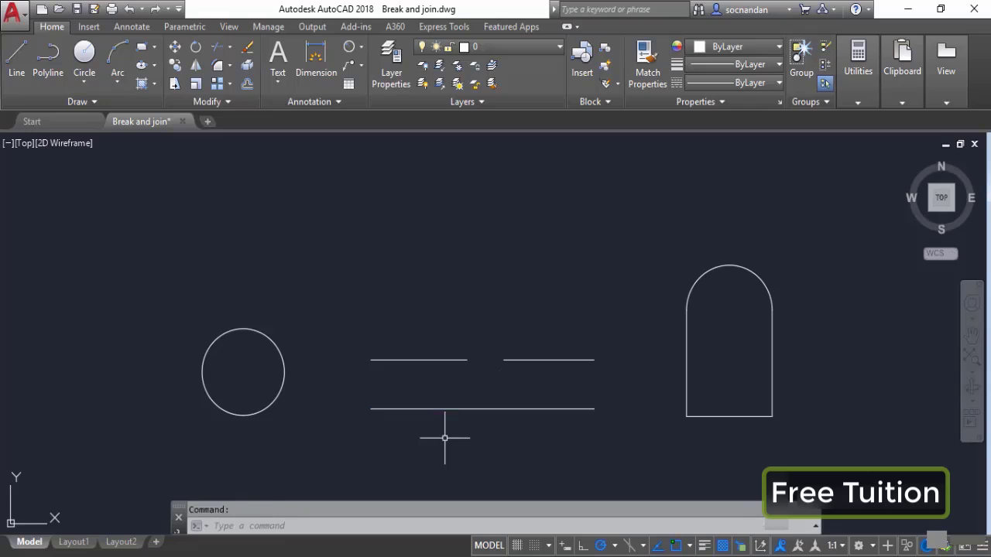
Break a gap around the lower line's midpoint, using the First point option to pick both break points, and undo the break.
left_click(225, 103)
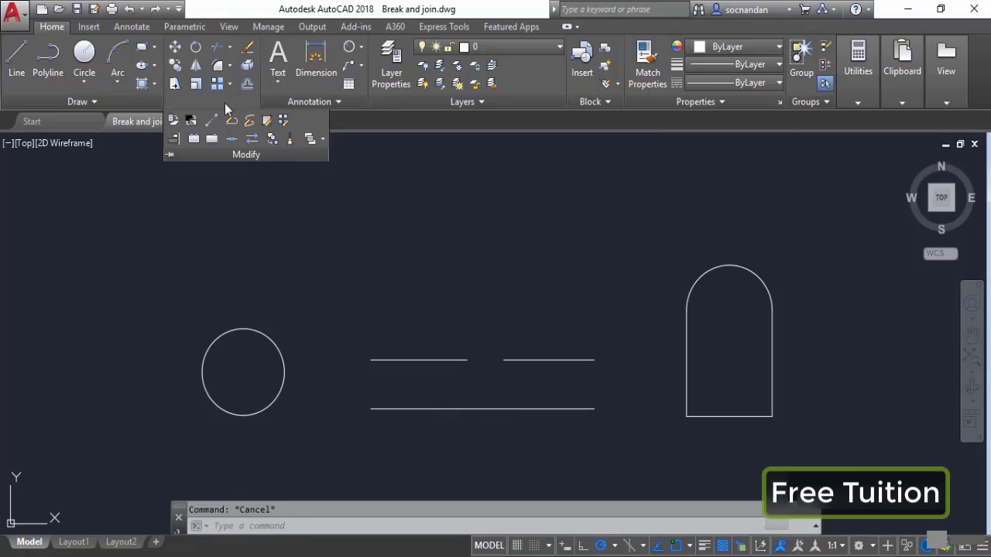
left_click(193, 139)
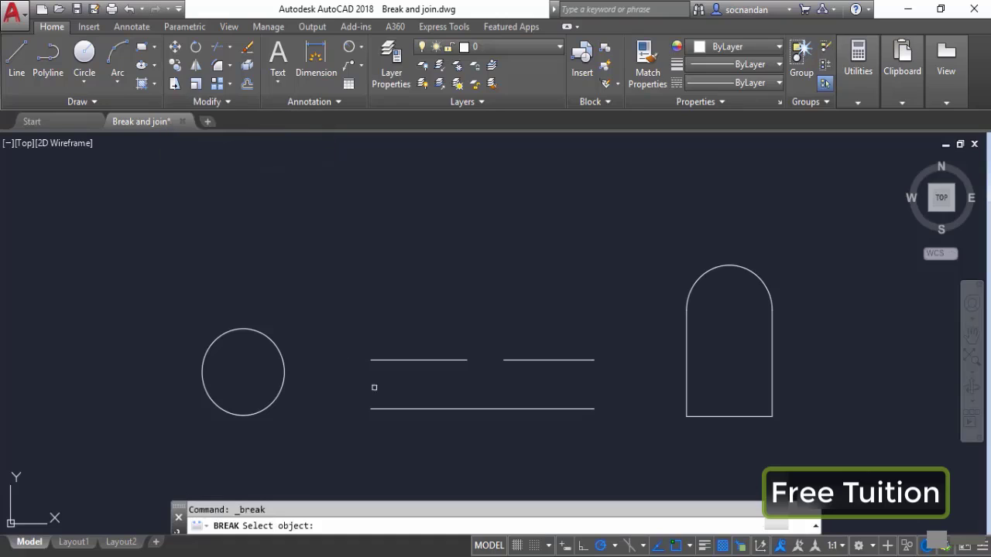
left_click(443, 408)
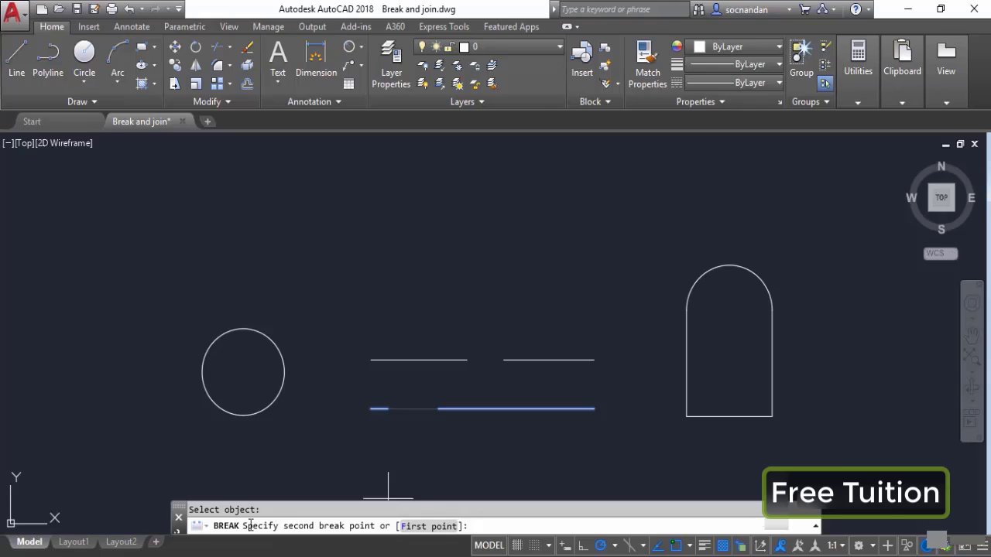
left_click(430, 529)
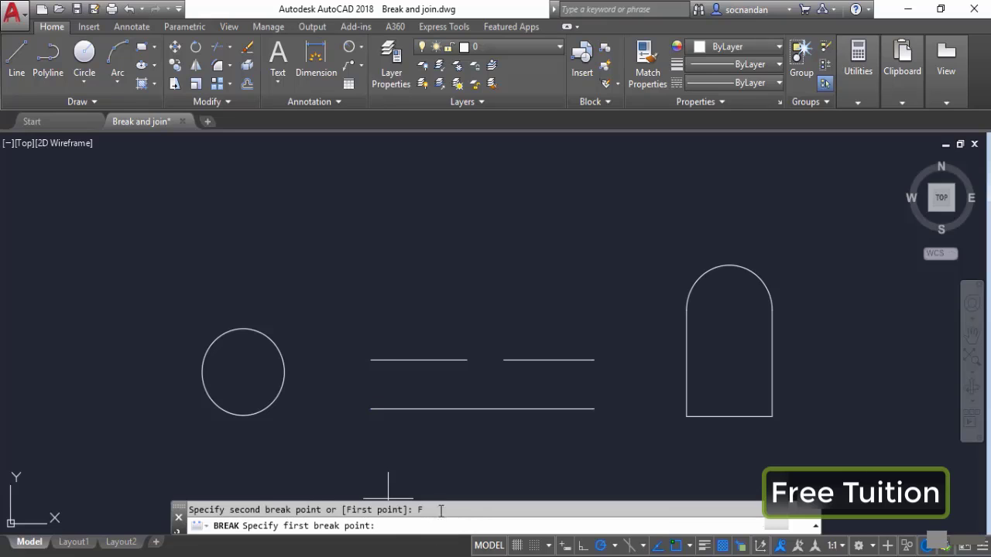
left_click(444, 409)
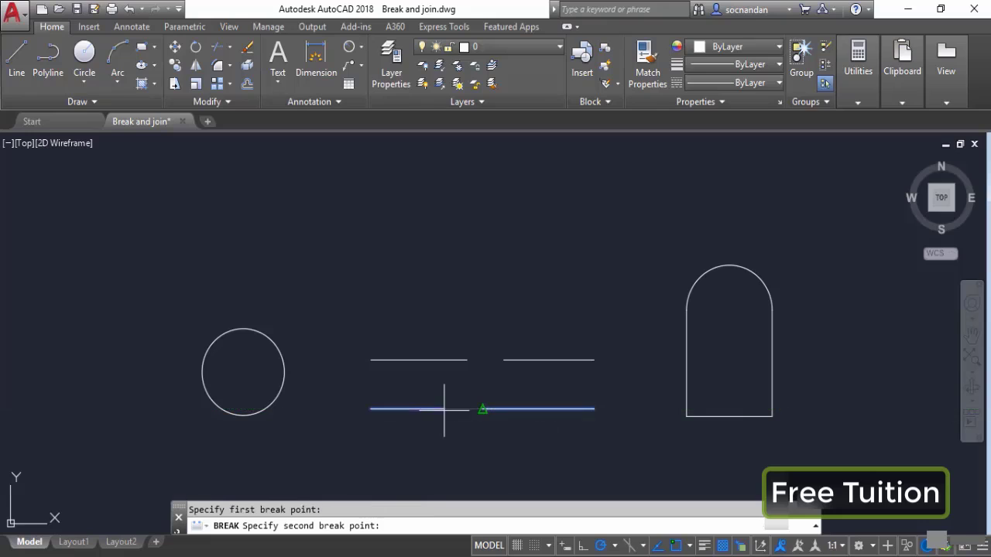
left_click(517, 409)
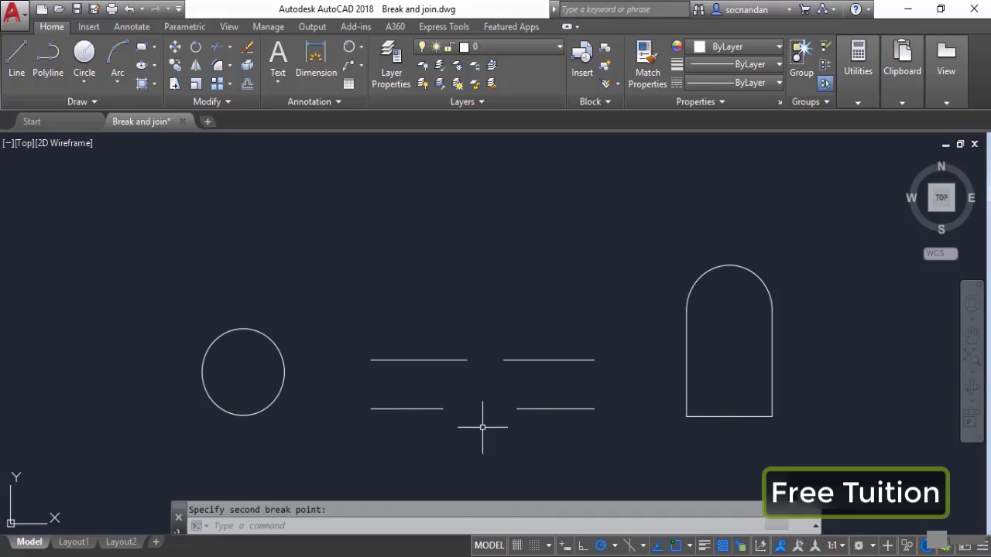
key("ctrl+z")
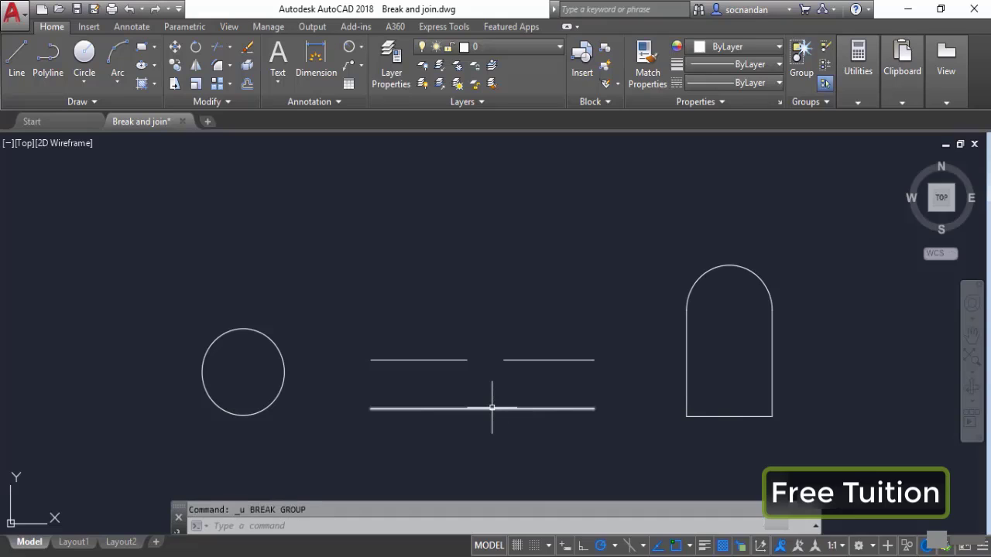
Break the lower line directly below the upper line's gap, aligning the break points with the gap's ends, and undo the break.
left_click(227, 101)
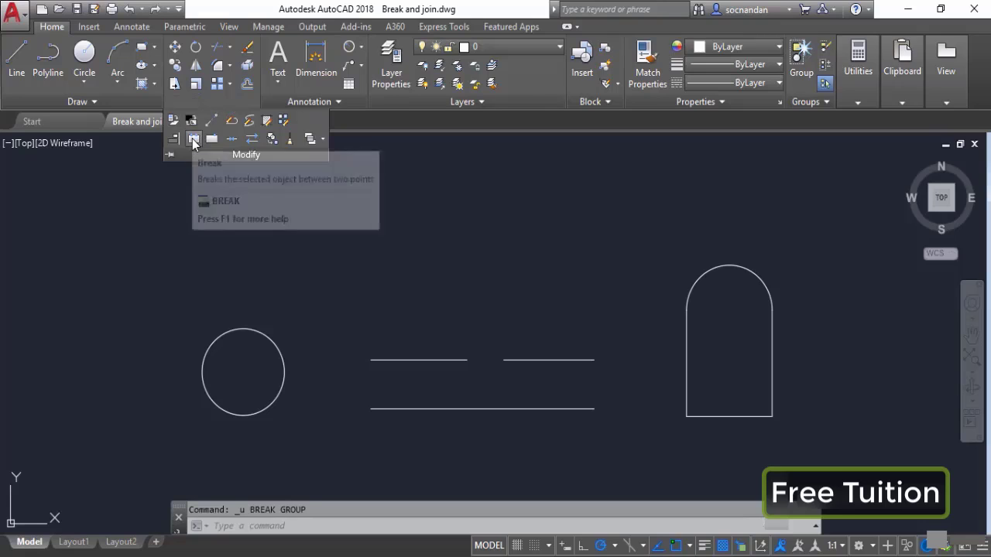
left_click(194, 141)
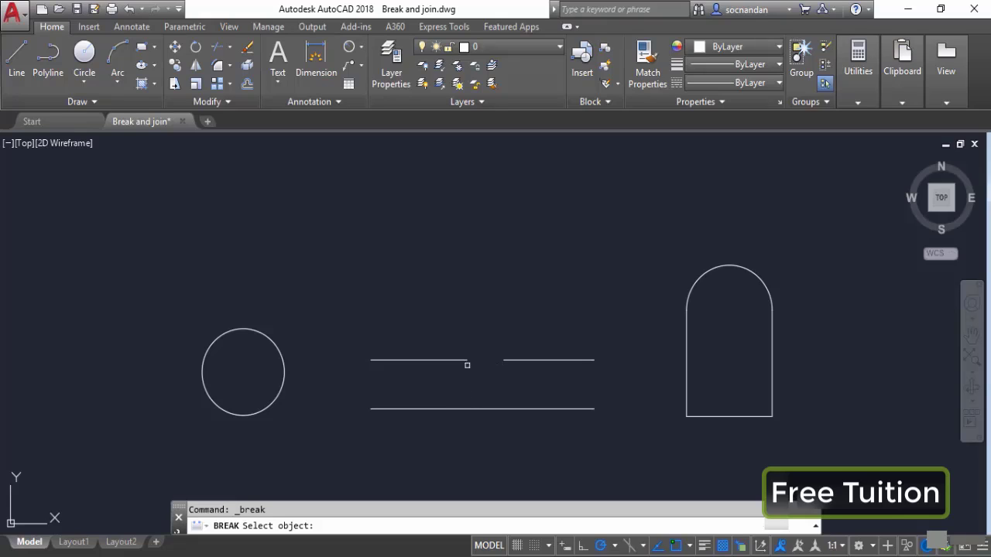
left_click(466, 408)
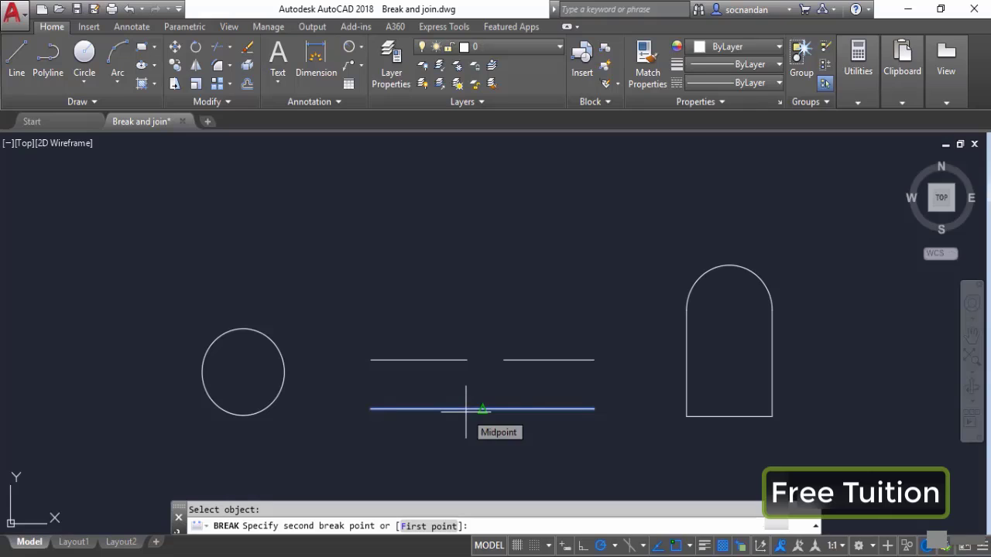
left_click(367, 465)
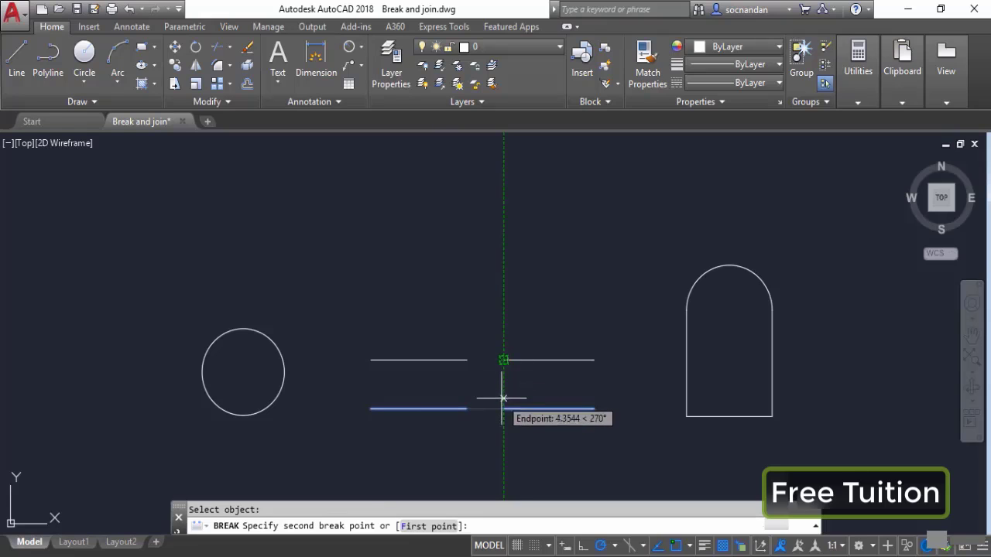
left_click(503, 408)
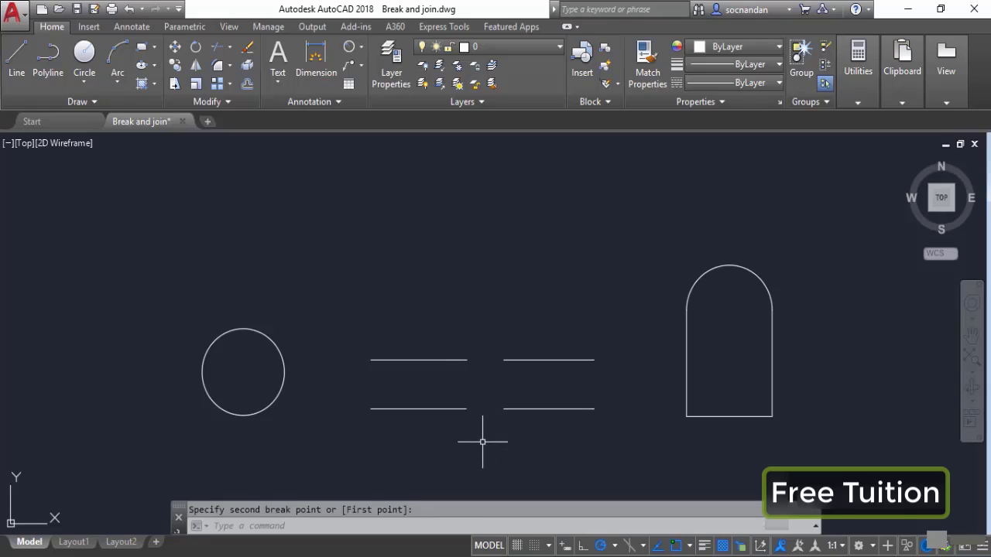
key("ctrl+z")
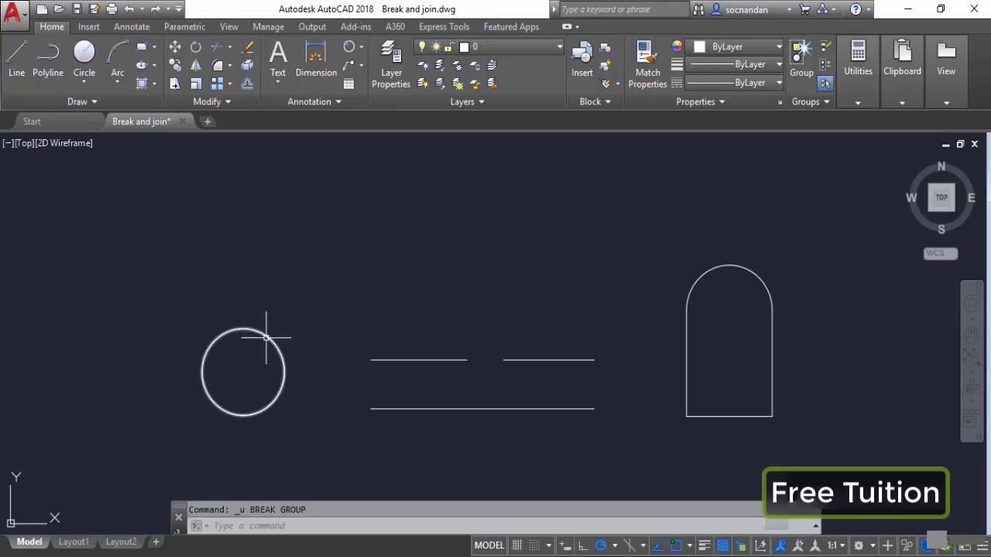
Break the circle from its right quadrant to its top quadrant using the First point option, and undo the break.
left_click(206, 99)
left_click(193, 139)
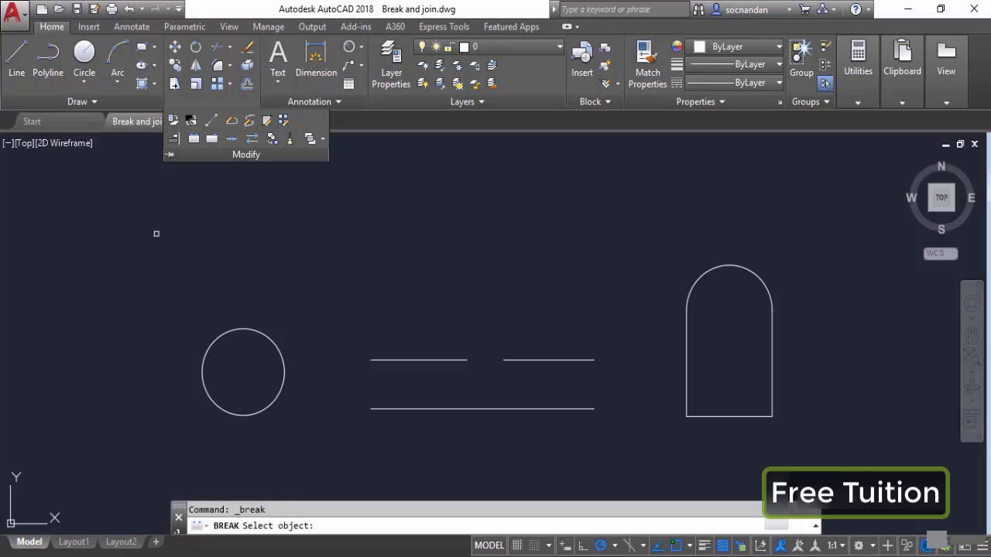
left_click(272, 342)
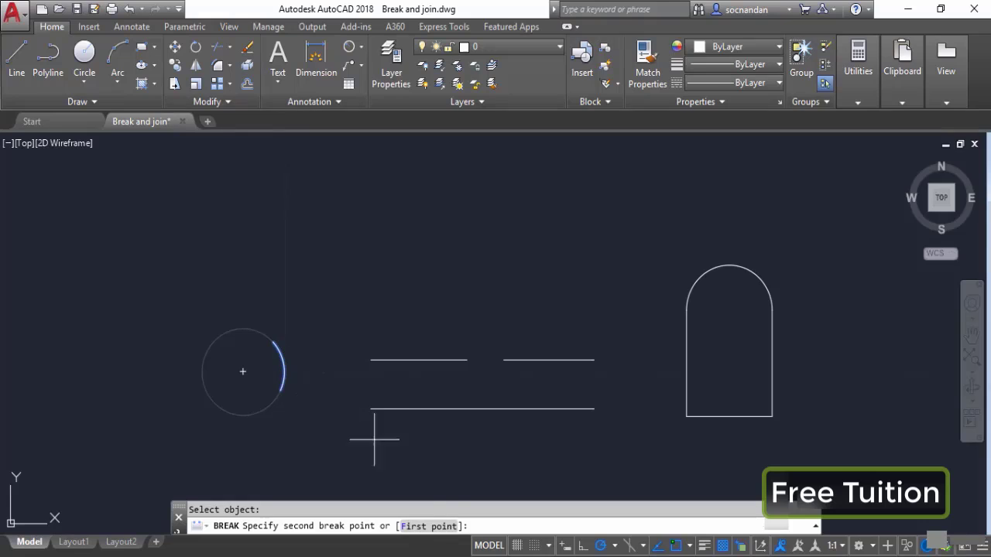
left_click(429, 527)
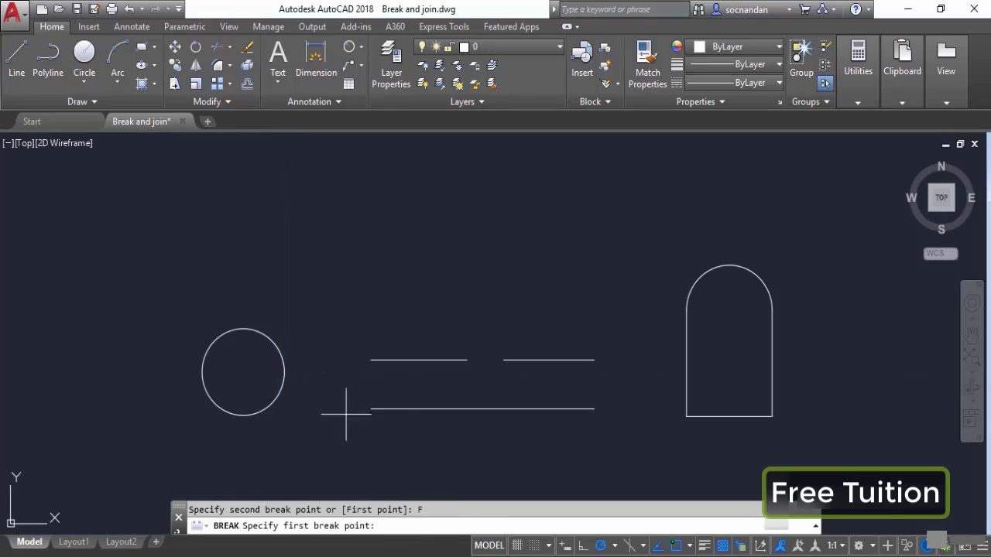
left_click(284, 372)
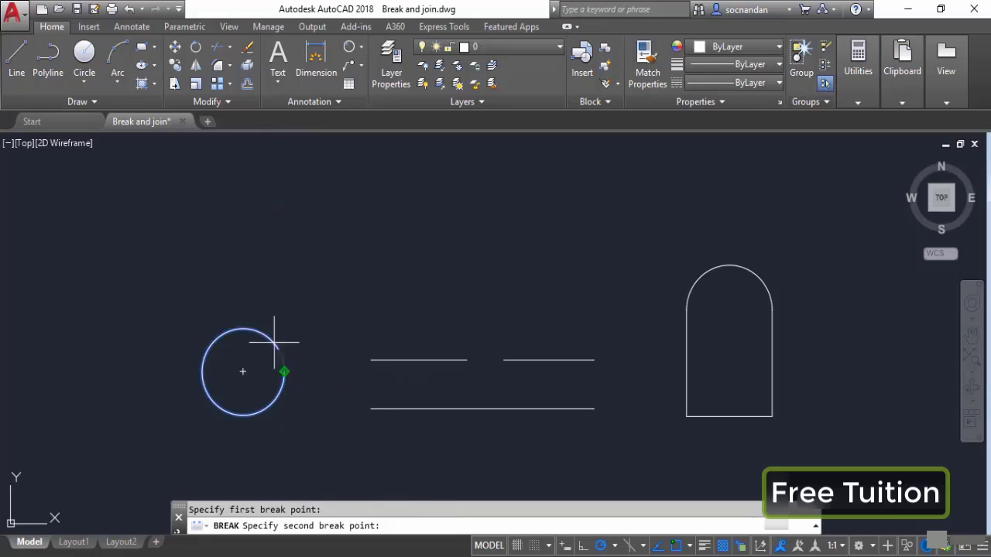
left_click(244, 329)
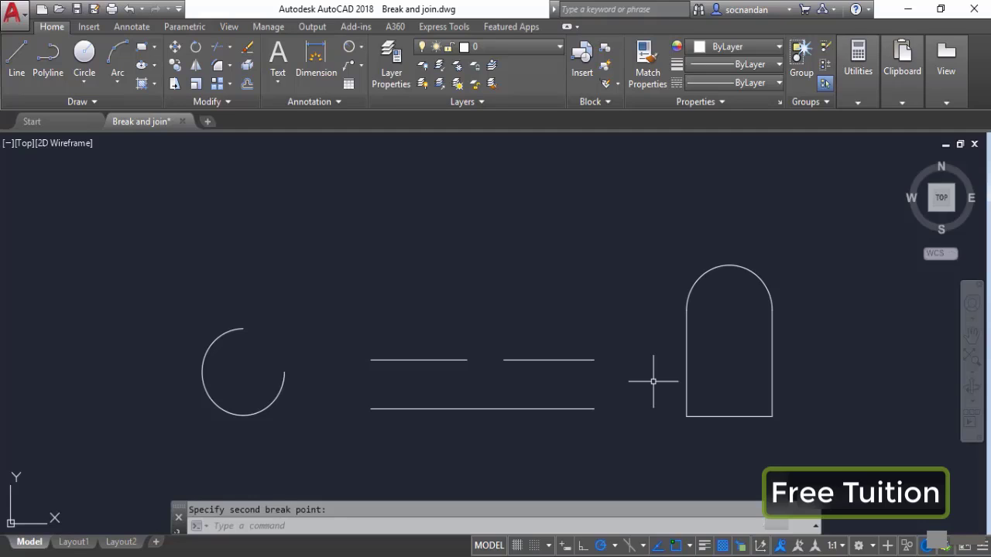
key("ctrl+z")
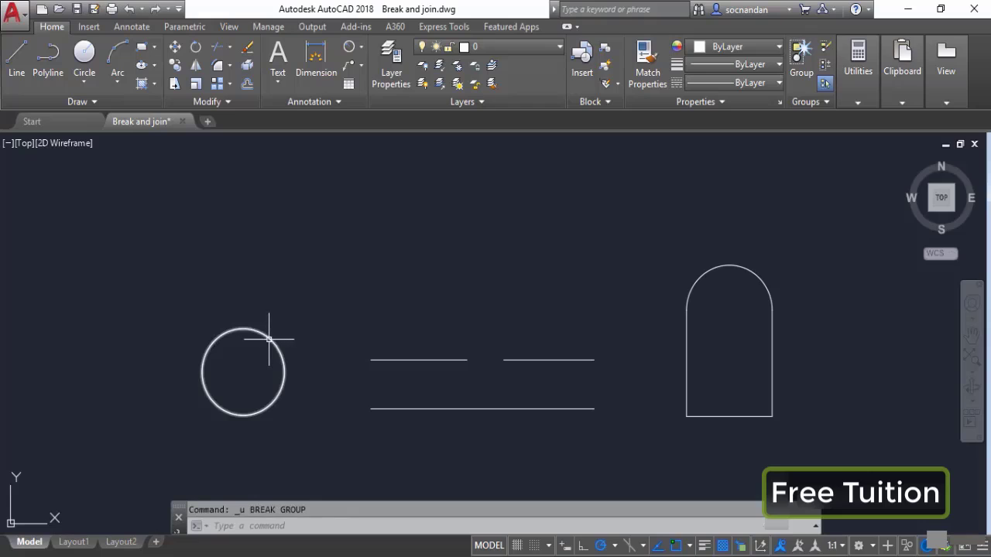
Join the two collinear segments of the upper line into one line, select it to check, and undo the join.
left_click(232, 103)
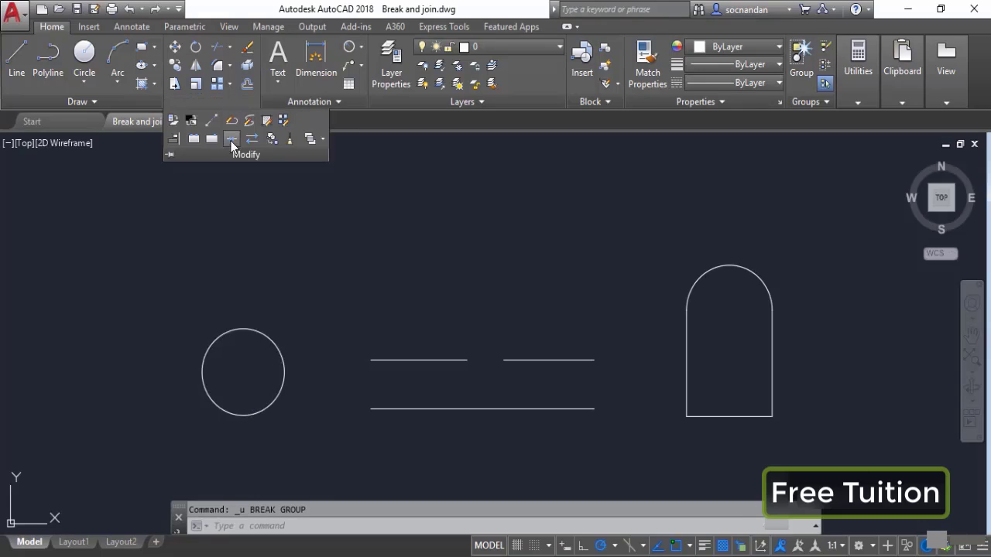
left_click(231, 139)
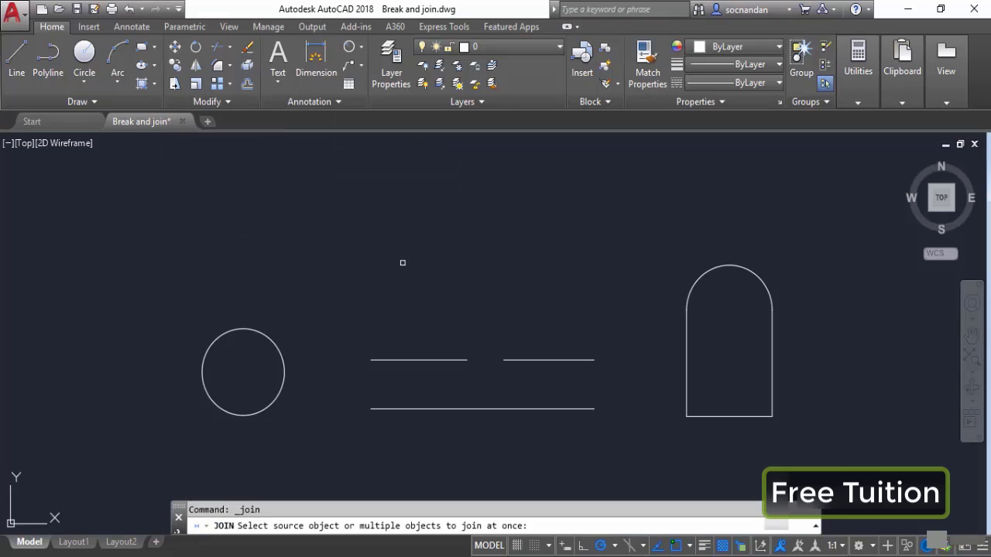
left_click(459, 361)
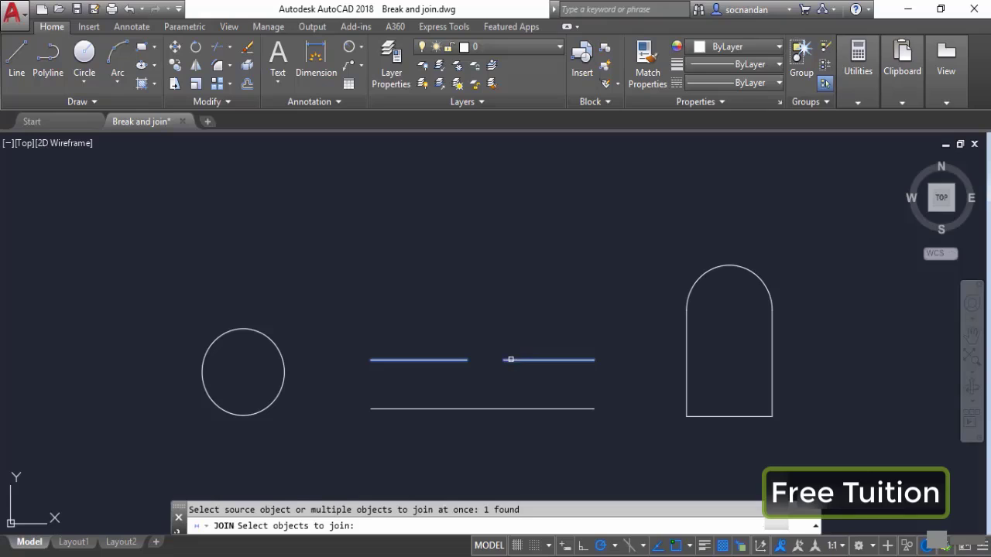
left_click(510, 360)
key("Return")
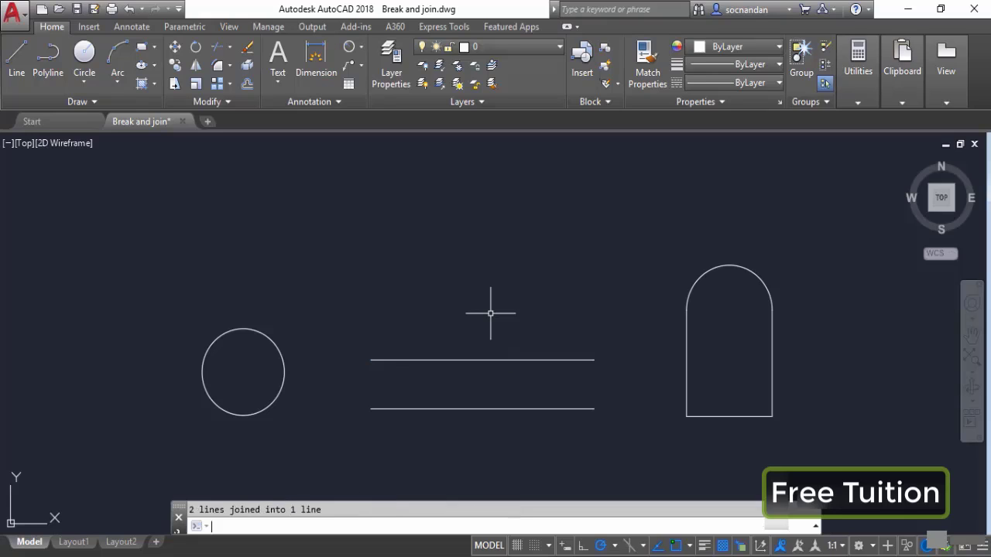
left_click(514, 359)
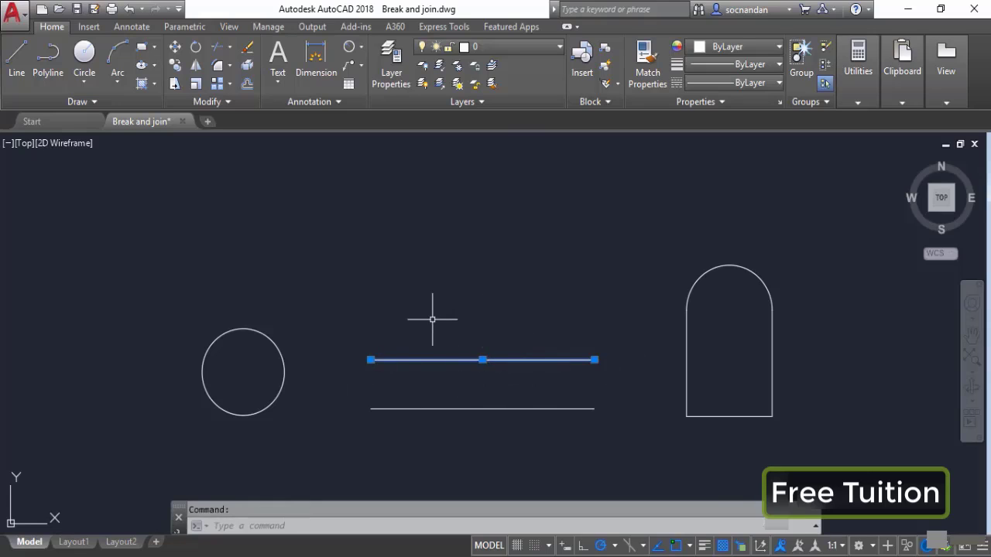
key("Escape")
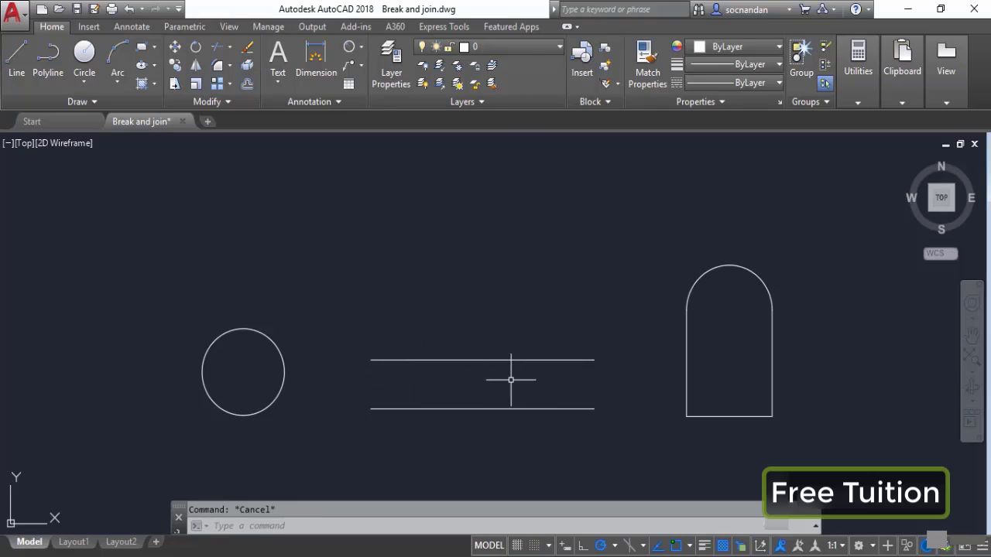
key("ctrl+z")
Move the right segment of the upper line slightly upward by its midpoint grip, out of line with the left segment.
left_click(529, 360)
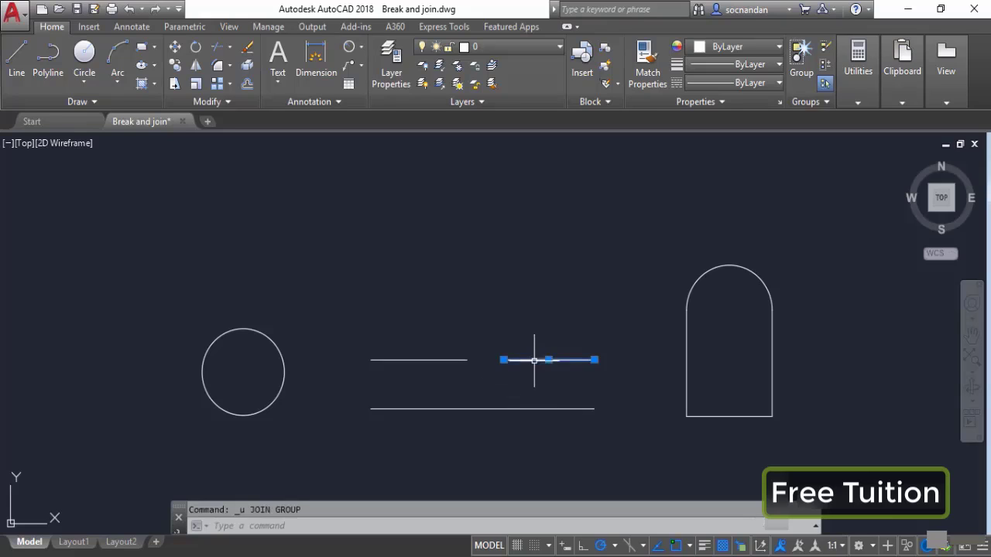
left_click(549, 359)
left_click(549, 341)
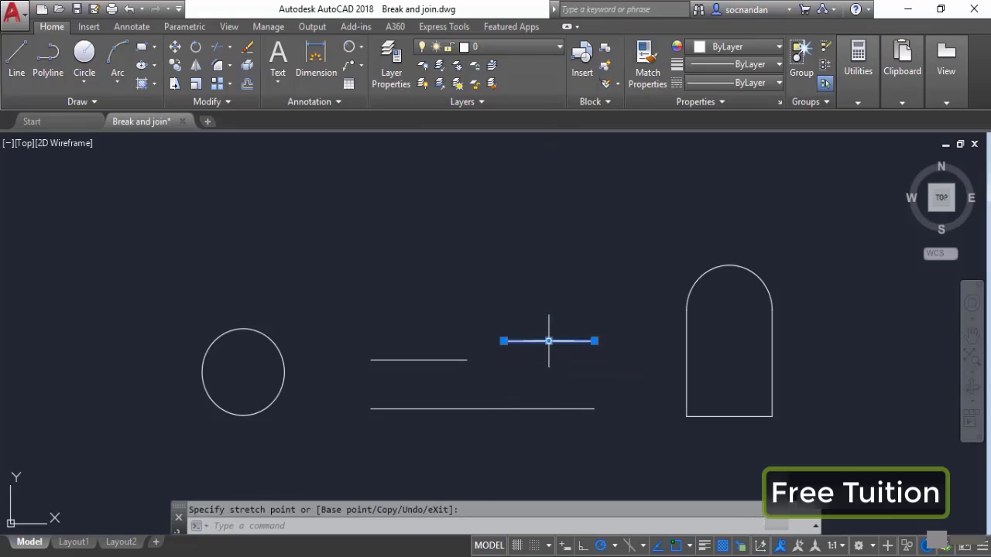
key("Escape")
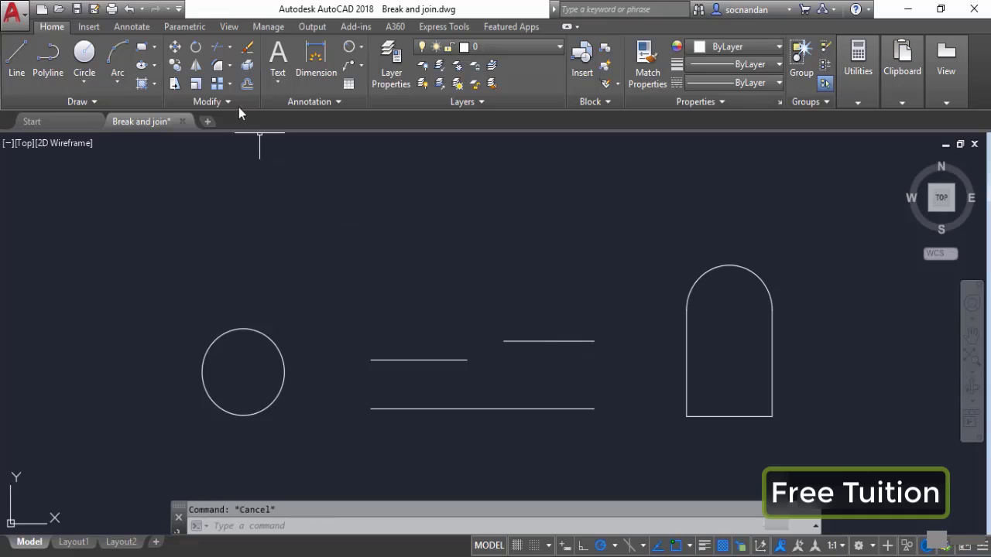
Try to join the left upper segment with the raised right segment.
left_click(236, 106)
left_click(231, 142)
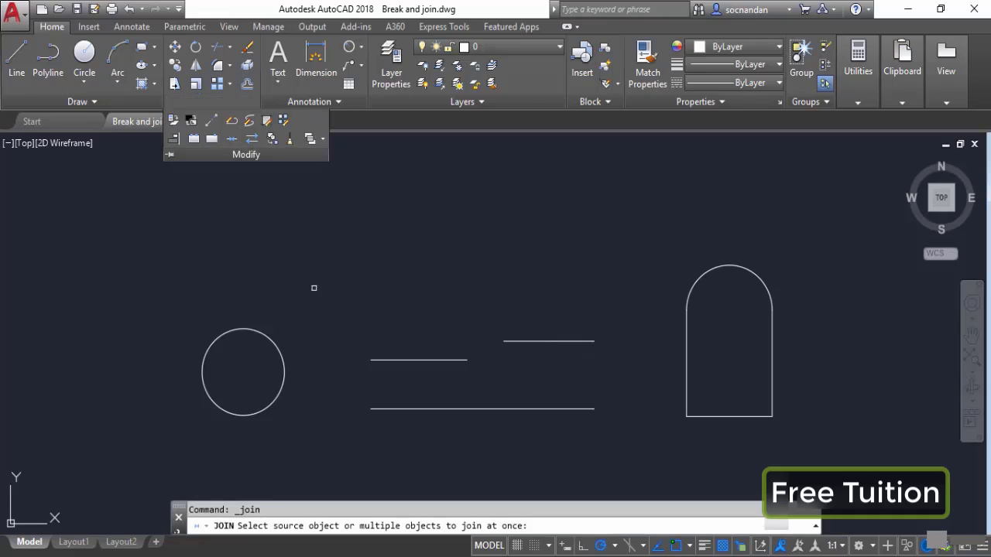
left_click(459, 360)
left_click(506, 342)
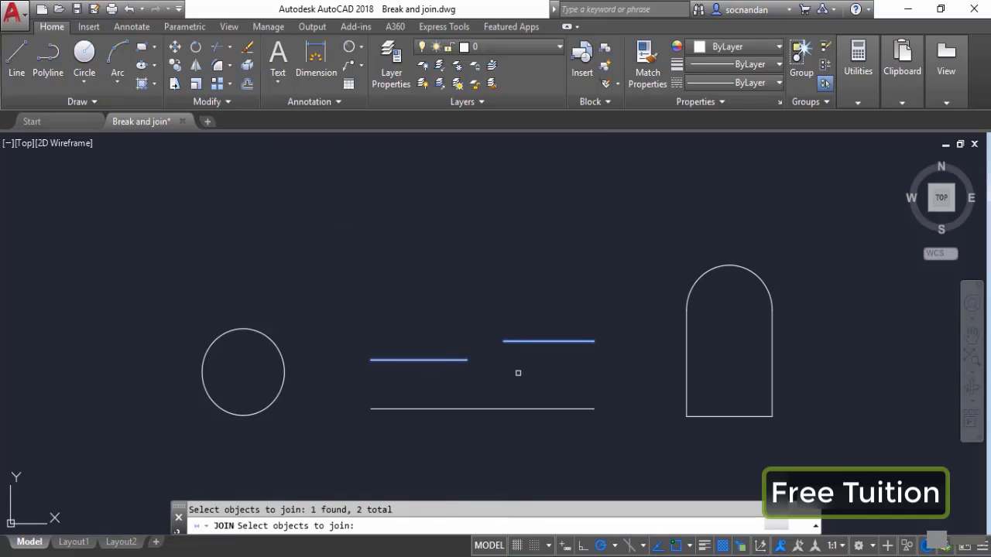
key("Return")
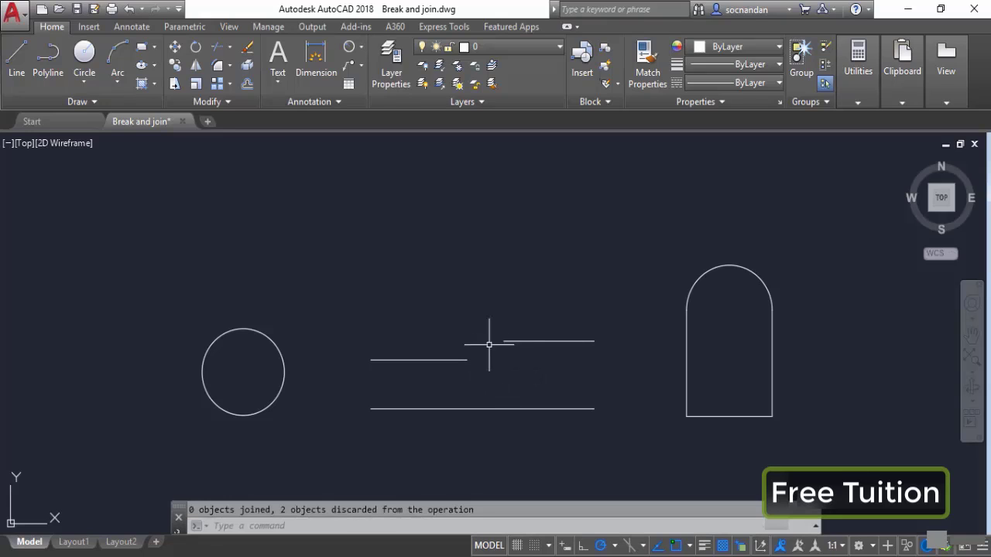
Connect the facing ends of the two offset segments with Blend Curves, and select the connecting curve to check it.
left_click(231, 66)
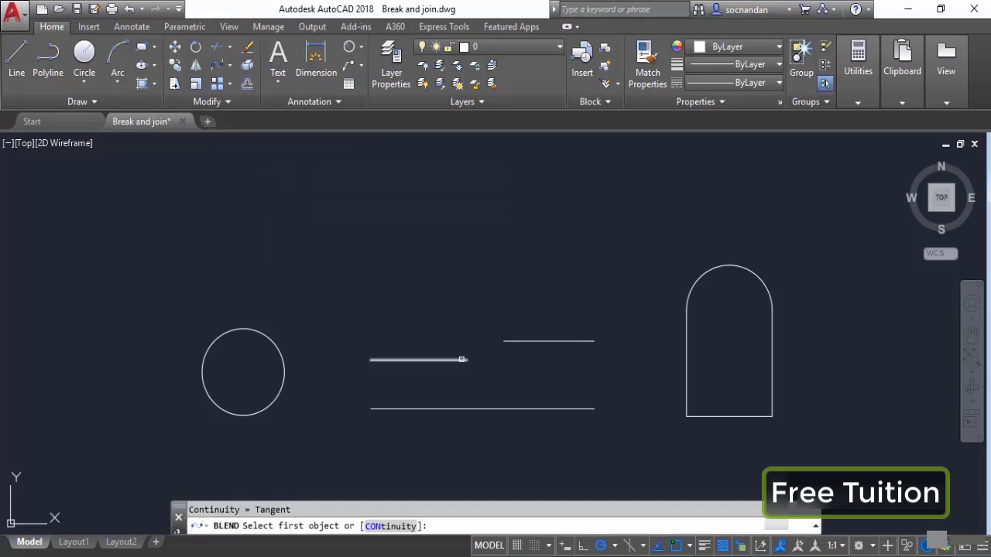
left_click(462, 361)
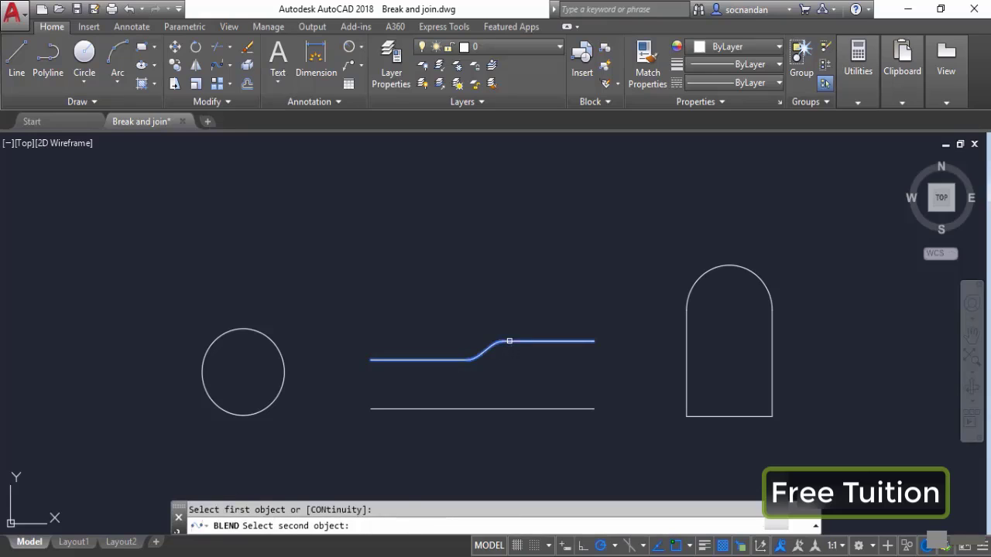
left_click(508, 342)
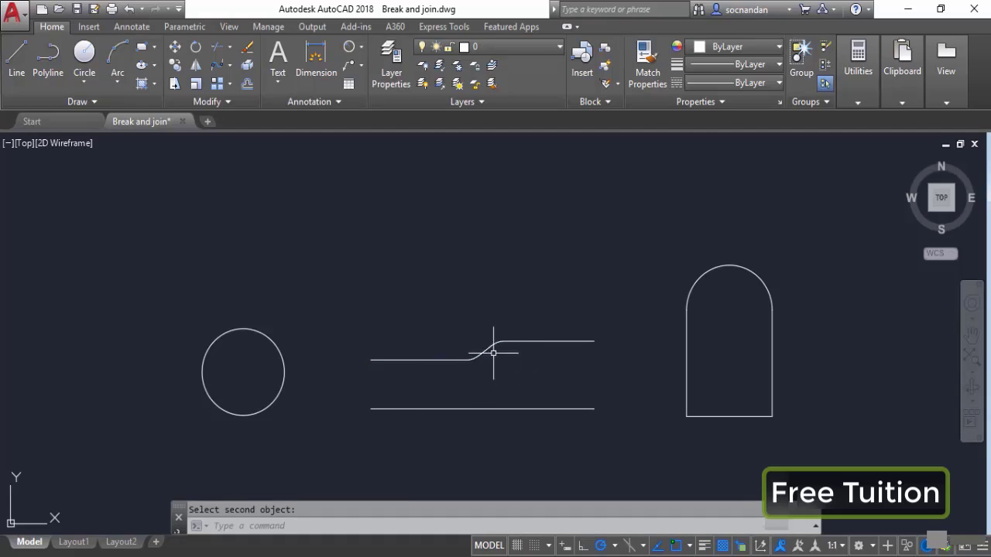
left_click(489, 347)
left_click(487, 350)
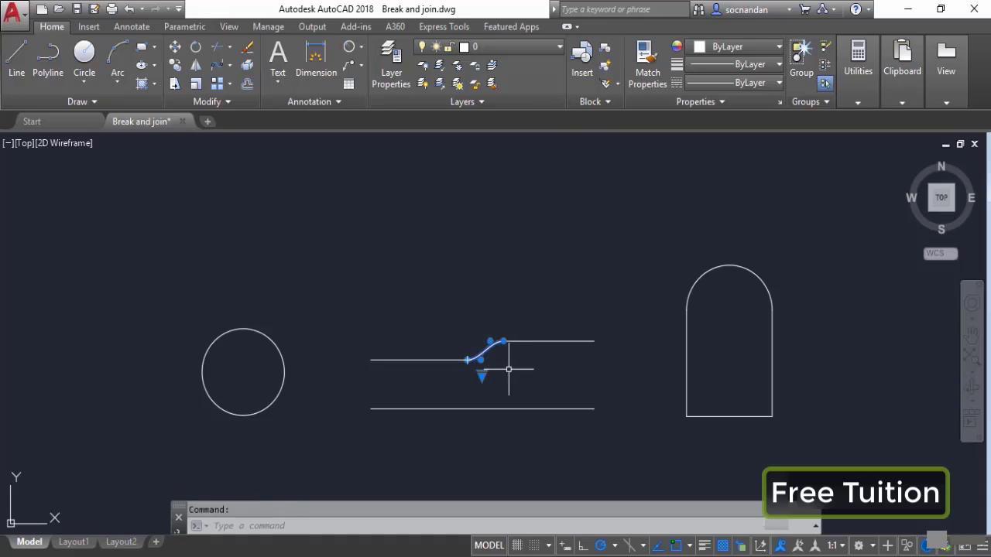
key("Escape")
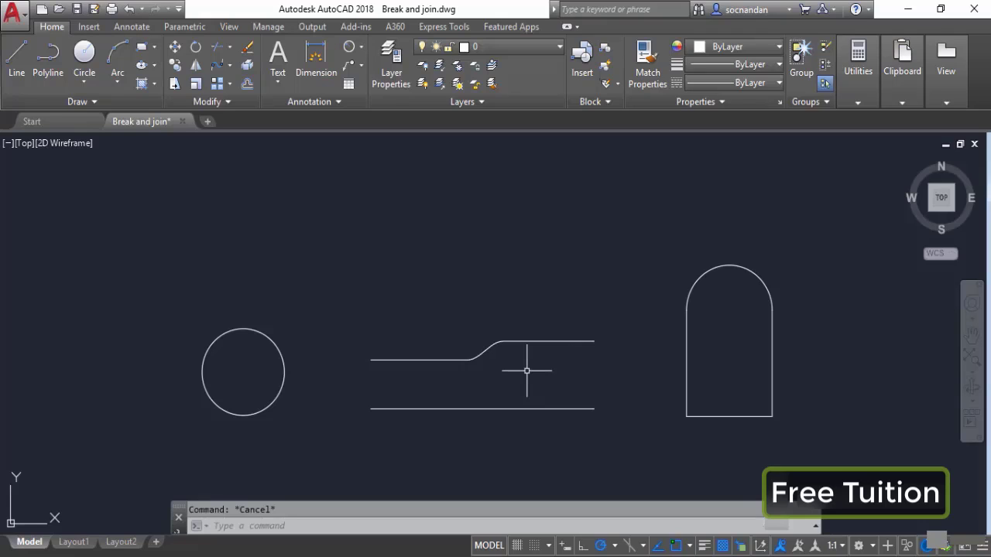
Undo the blend curve and the upward move of the right segment.
key("ctrl+z")
key("ctrl+z")
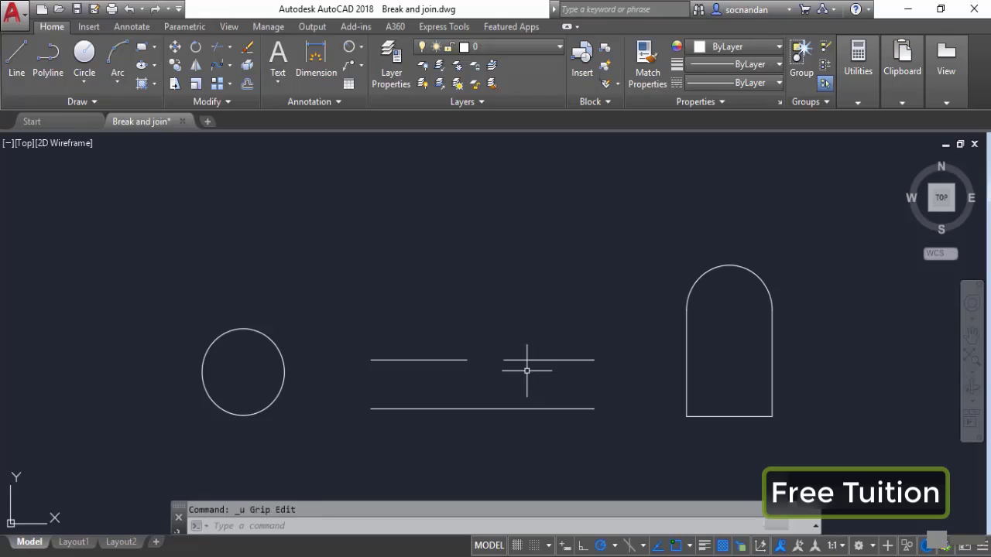
key("ctrl+z")
Select the arc and three lines of the arched shape one by one to check that they are separate objects.
middle_click_drag(628, 372, 505, 353)
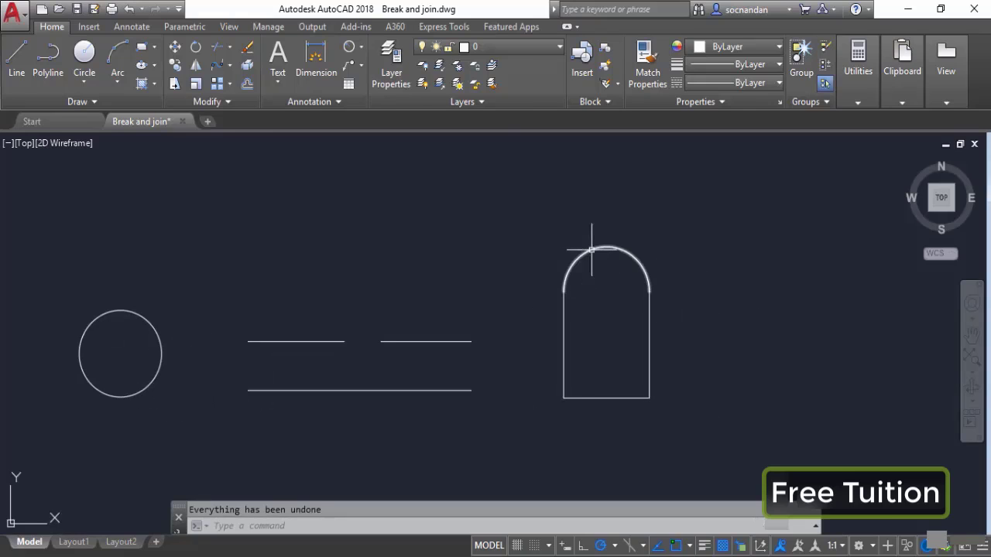
left_click(639, 266)
left_click(564, 325)
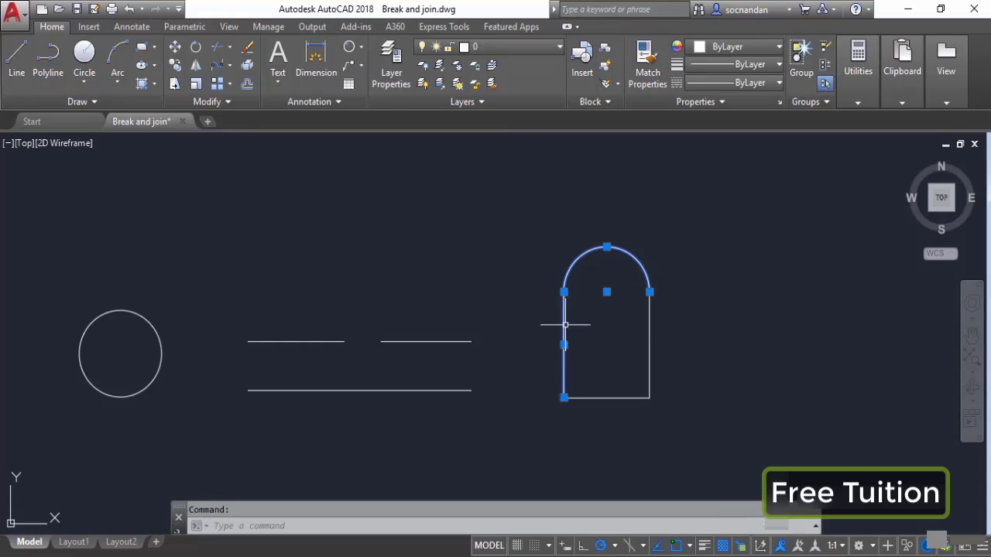
left_click(600, 397)
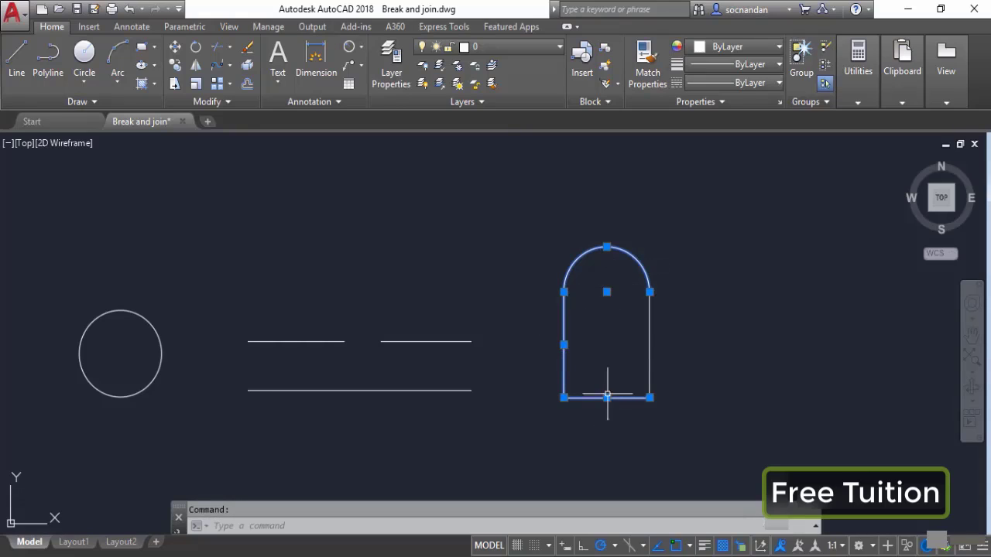
left_click(650, 348)
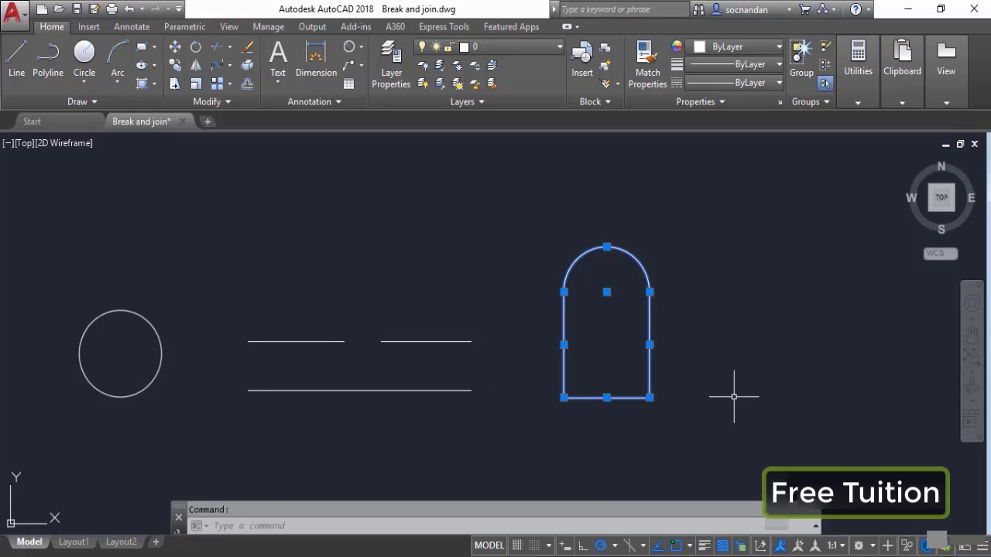
key("Escape")
Join the arc and three lines of the arched shape into a single polyline, and select it to check.
left_click(221, 102)
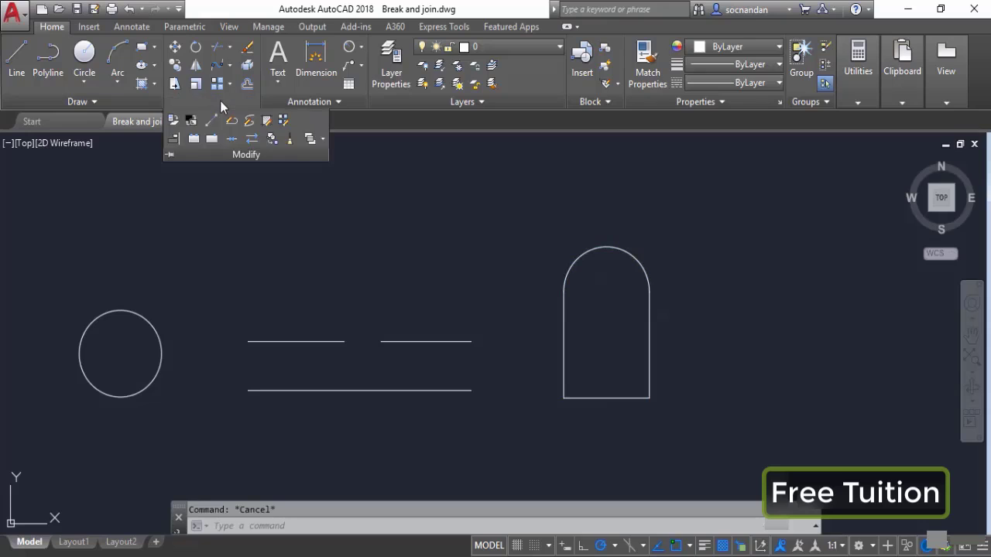
left_click(232, 140)
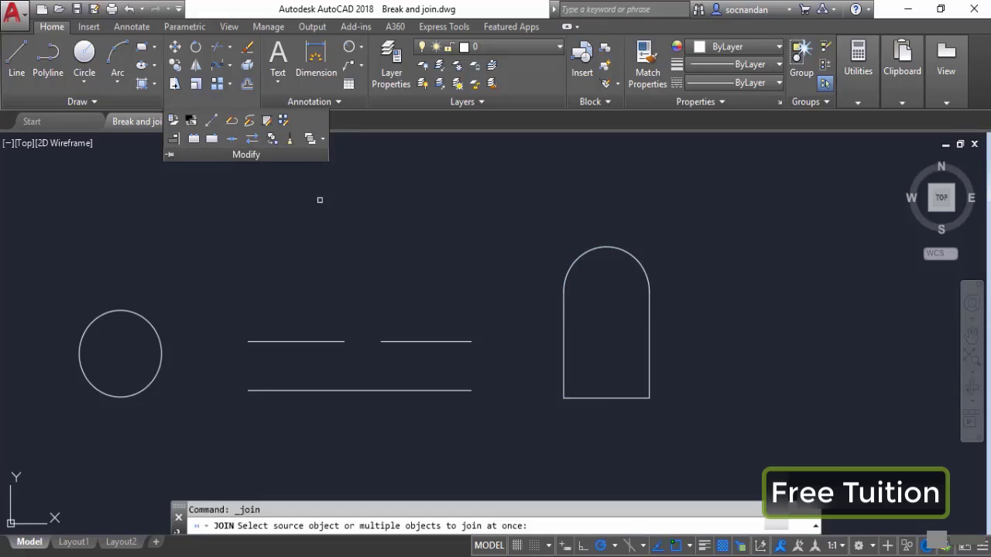
left_click(555, 226)
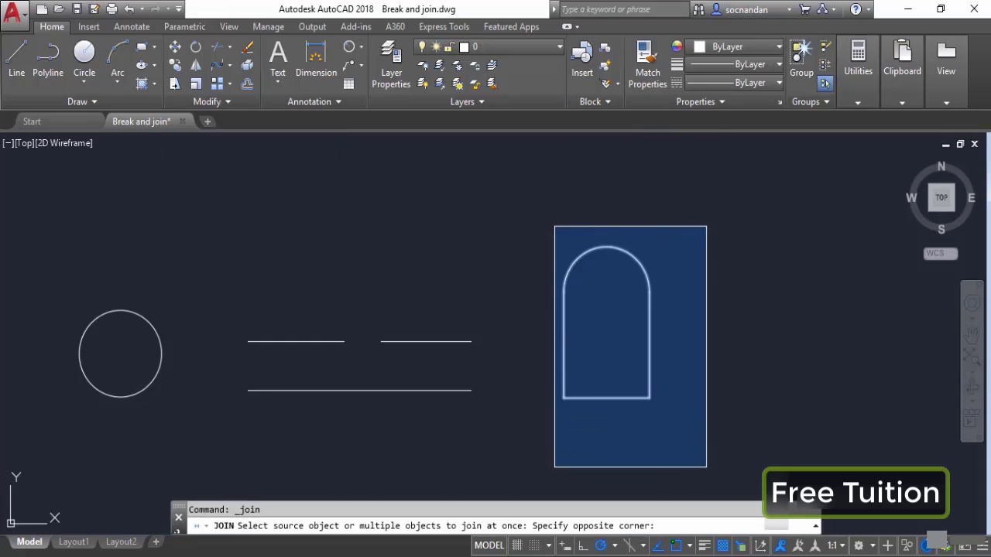
left_click(708, 469)
key("Return")
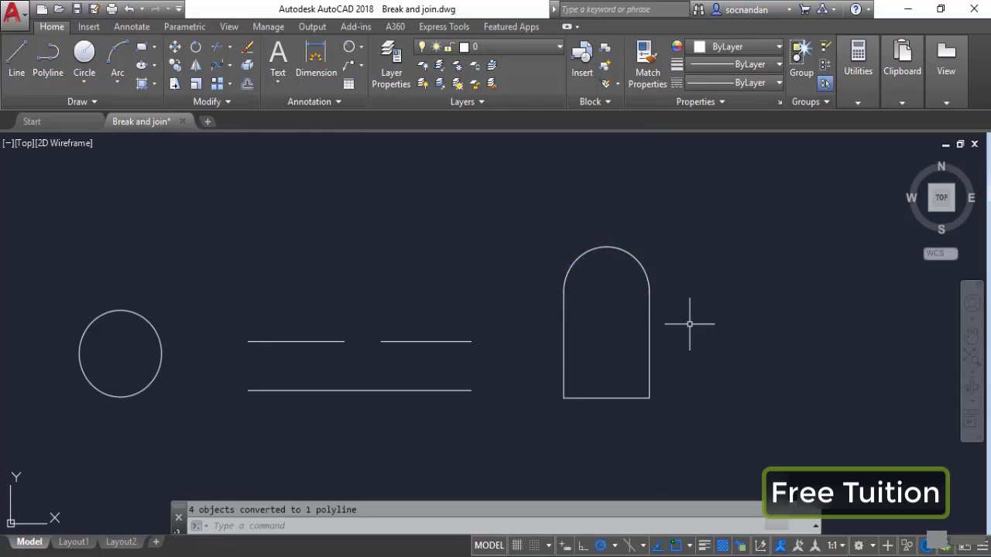
left_click(651, 302)
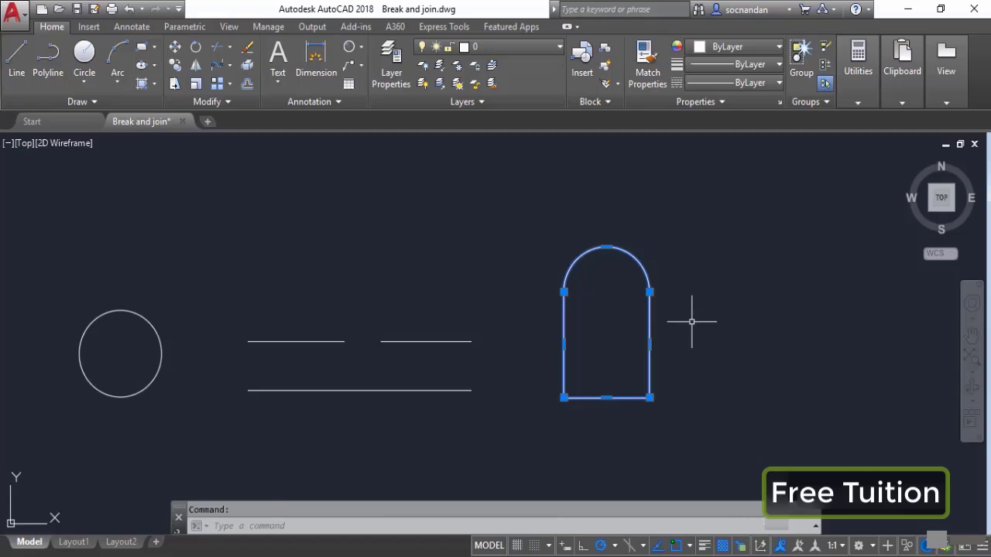
key("Escape")
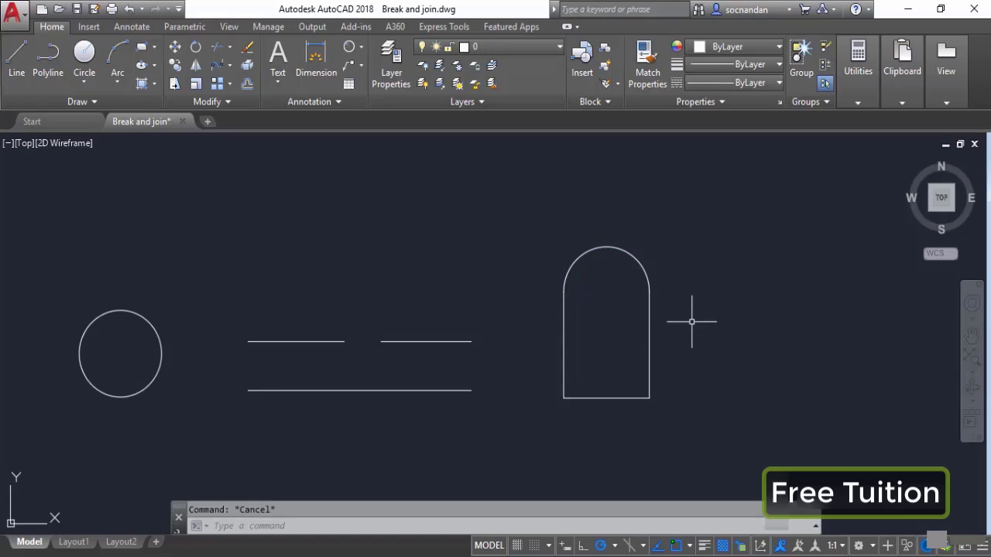
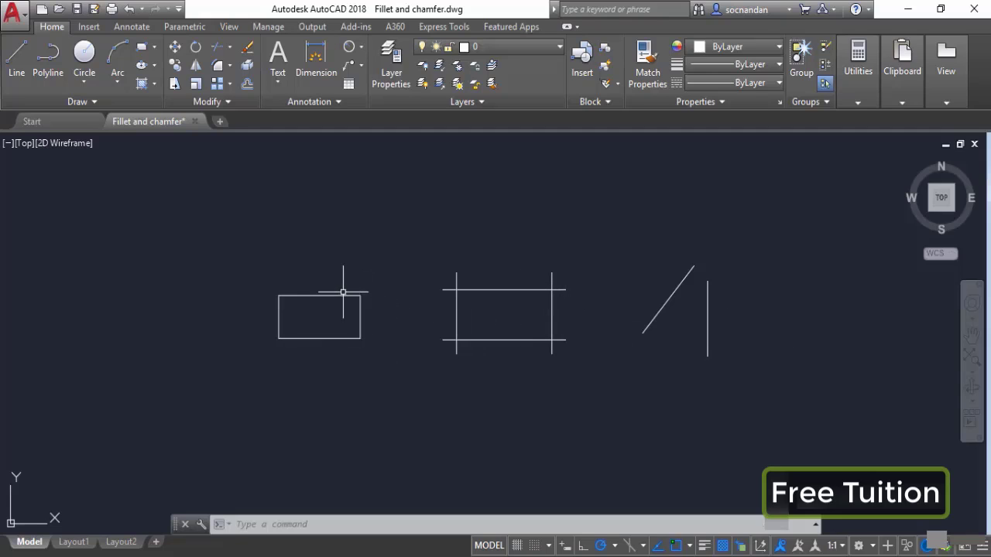
Start the Fillet command for the rectangle and enlarge the command line area to show the current fillet settings.
scroll(343, 292, "up", 2)
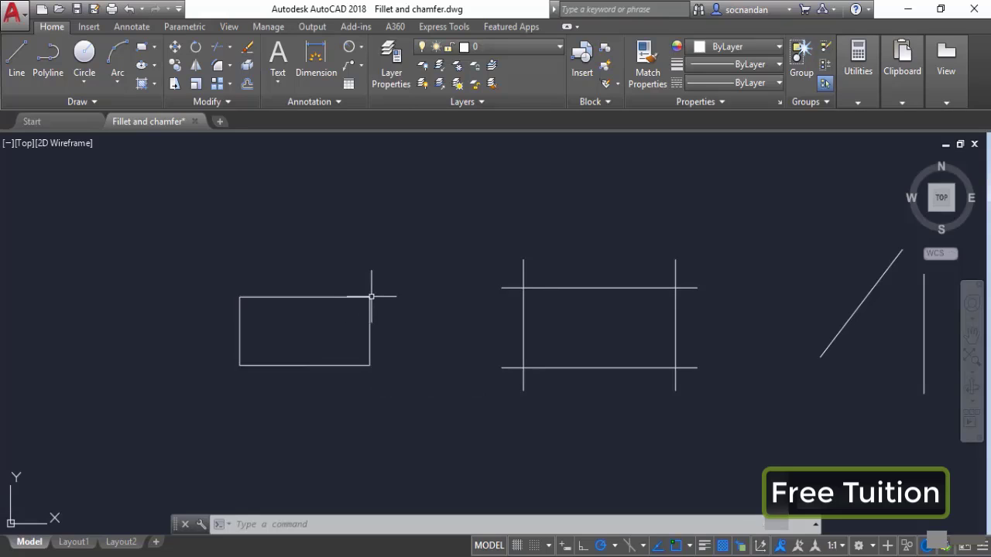
scroll(343, 314, "up", 2)
mouse_move(328, 328)
middle_mouse_down()
mouse_move(423, 353)
mouse_move(445, 344)
mouse_move(429, 335)
middle_mouse_up()
scroll(398, 339, "up", 2)
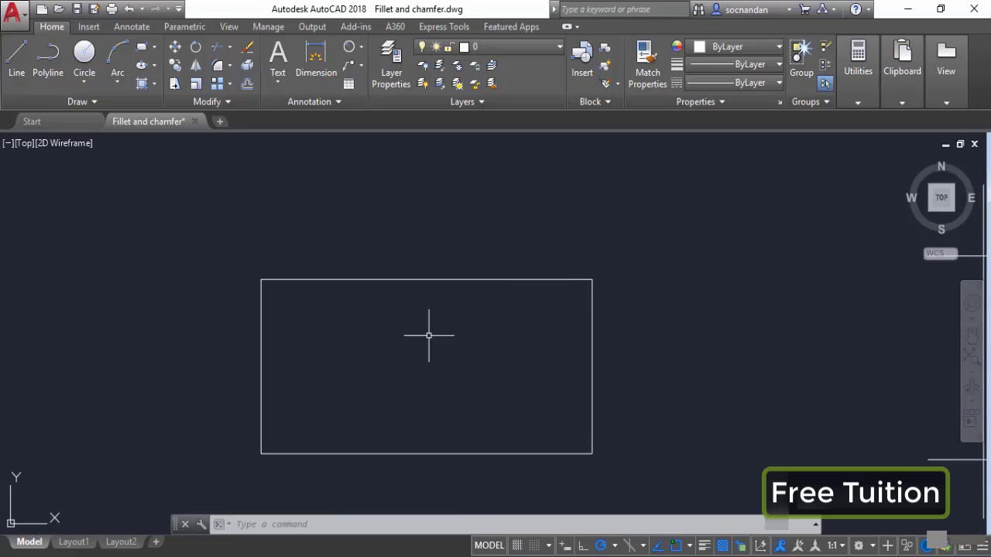
left_click(230, 66)
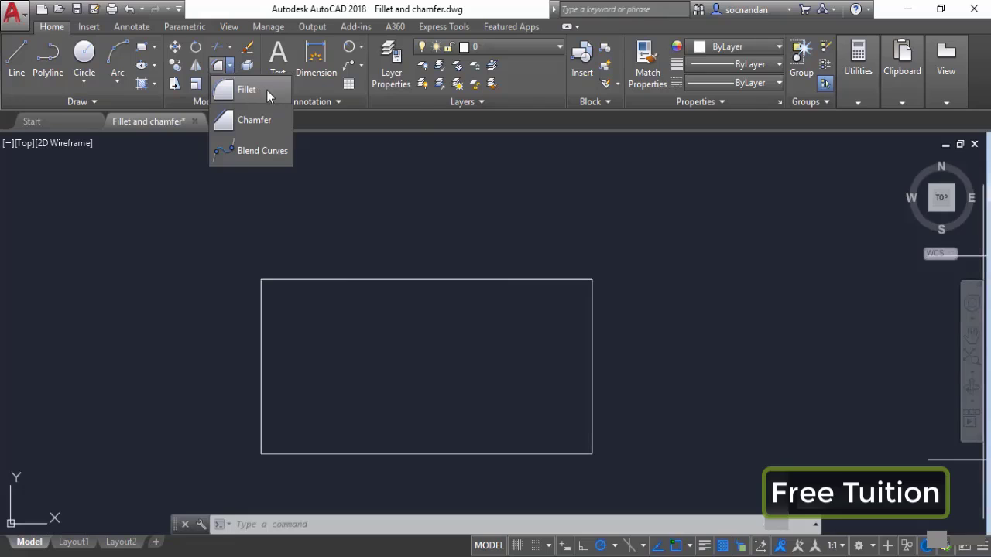
left_click(262, 89)
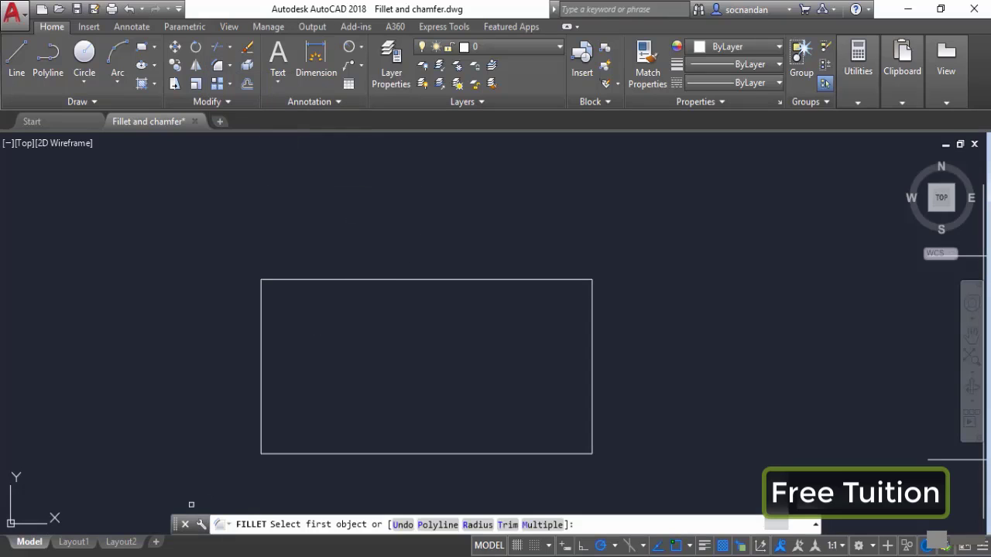
left_click_drag(184, 515, 186, 494)
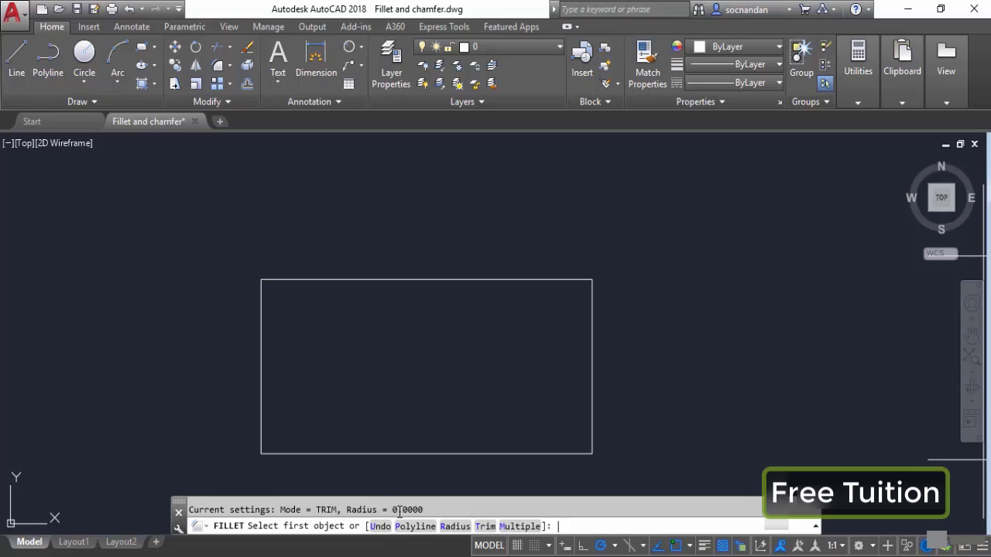
Set the fillet radius to 1 and fillet the rectangle's upper-right corner.
left_click(454, 528)
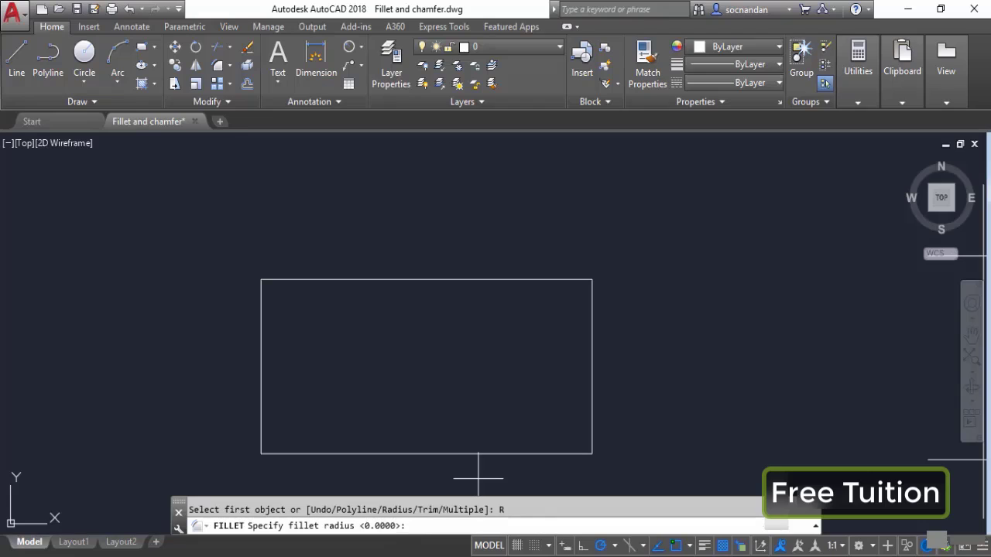
type("1")
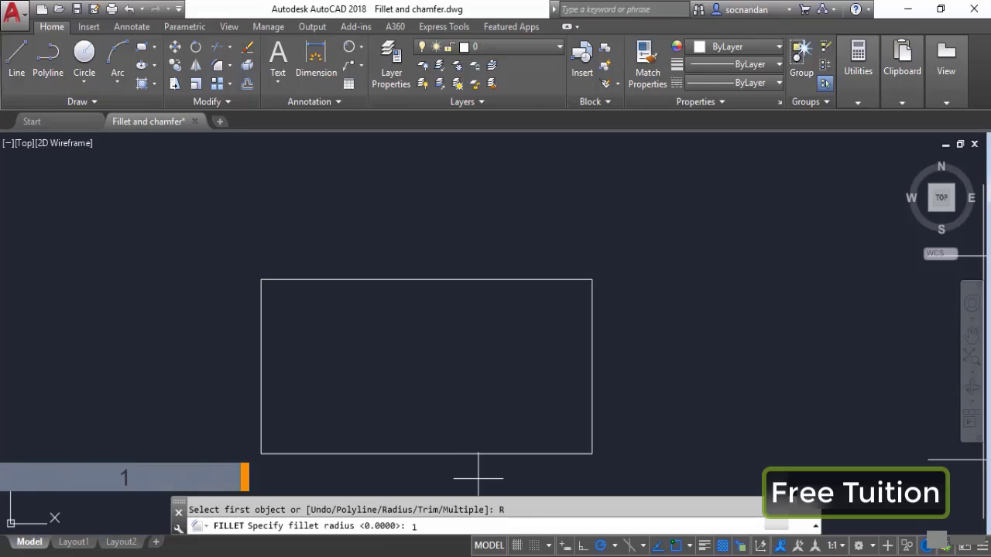
key("Return")
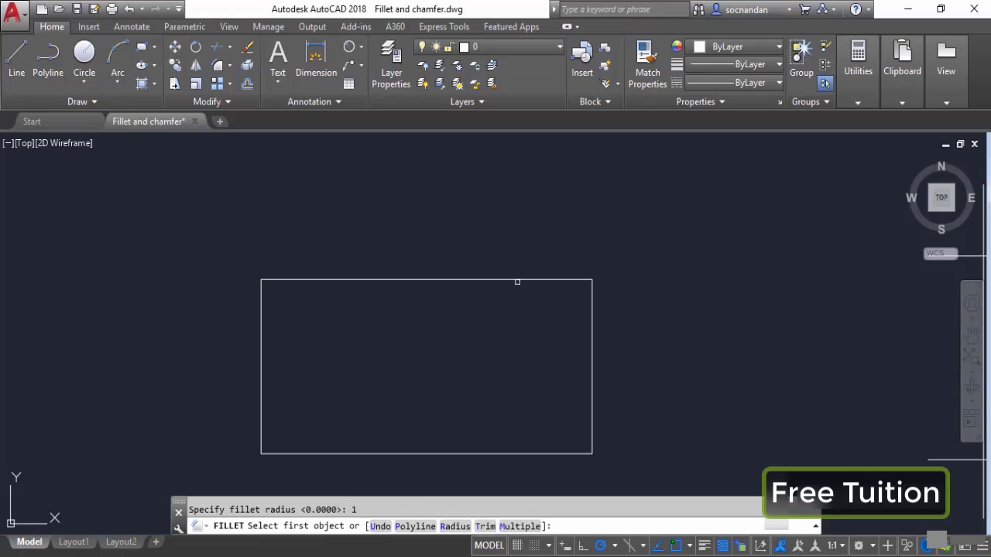
left_click(562, 280)
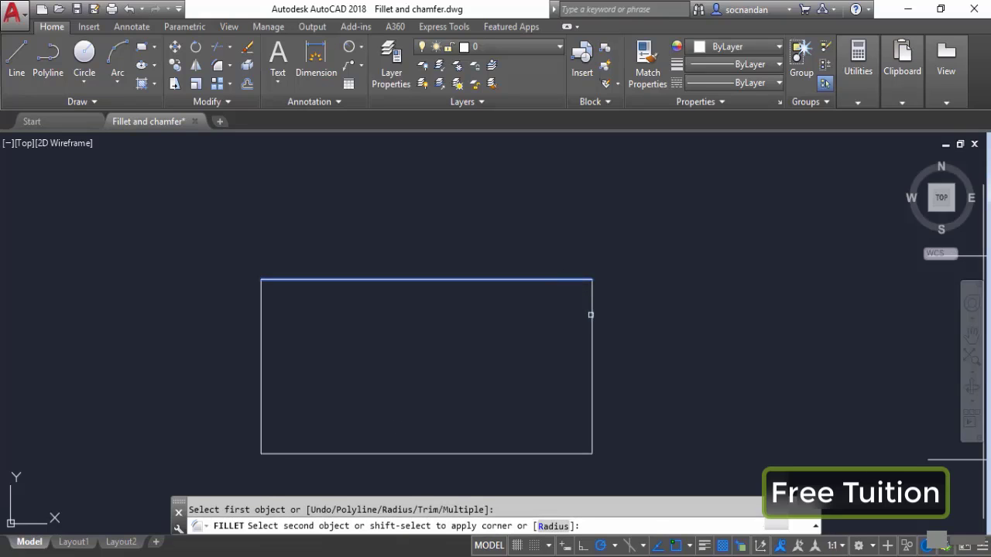
left_click(591, 334)
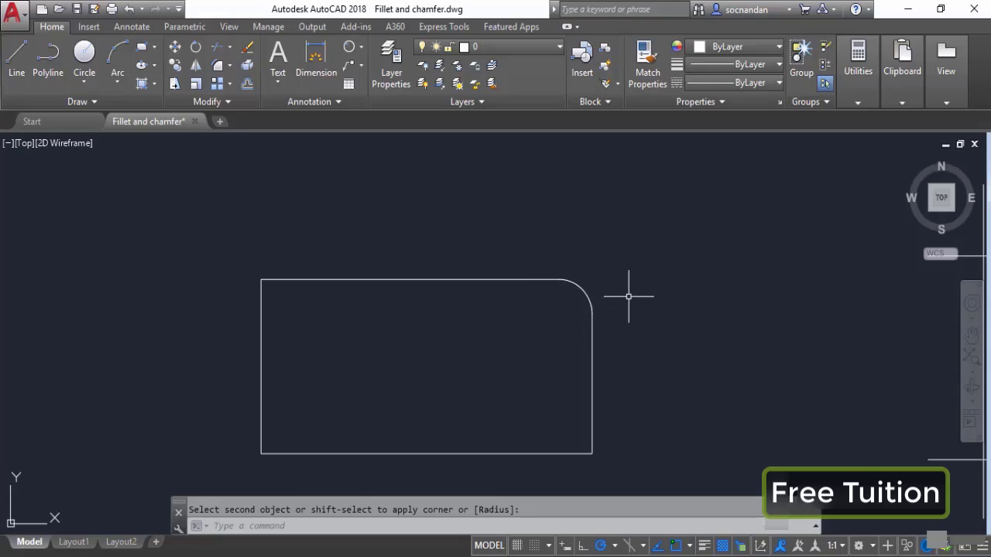
Fillet the rectangle's lower-right corner with the same radius, and undo both corner fillets.
key("Return")
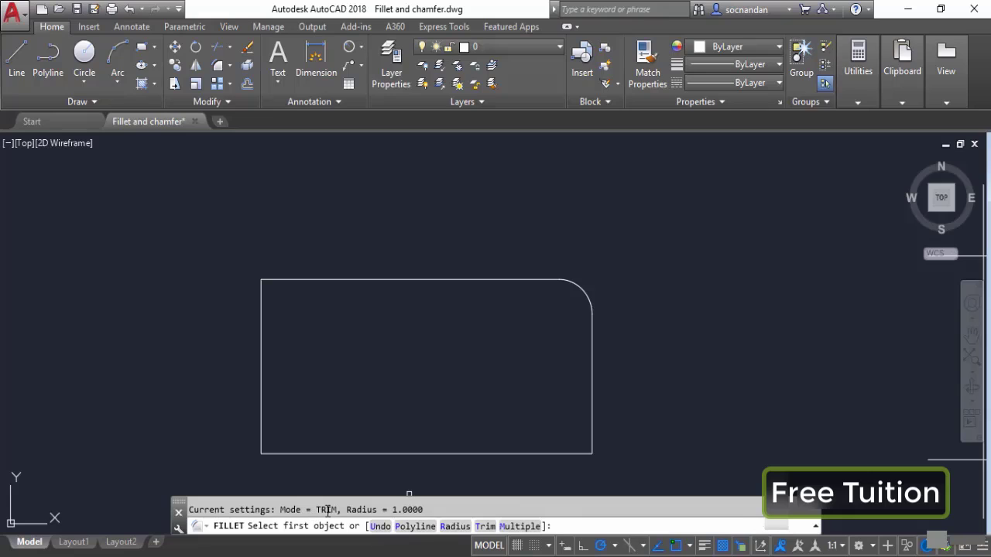
left_click(546, 454)
left_click(590, 415)
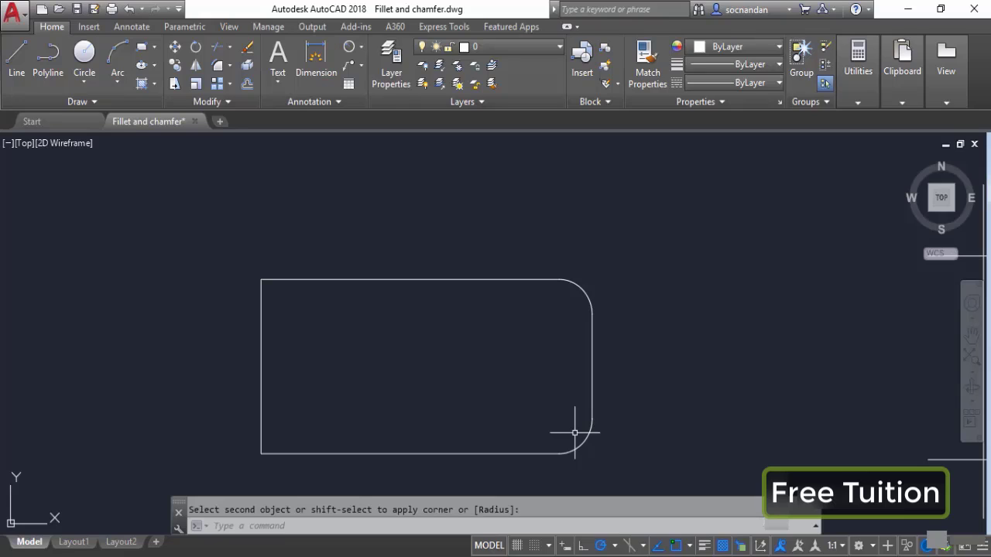
key("ctrl+z")
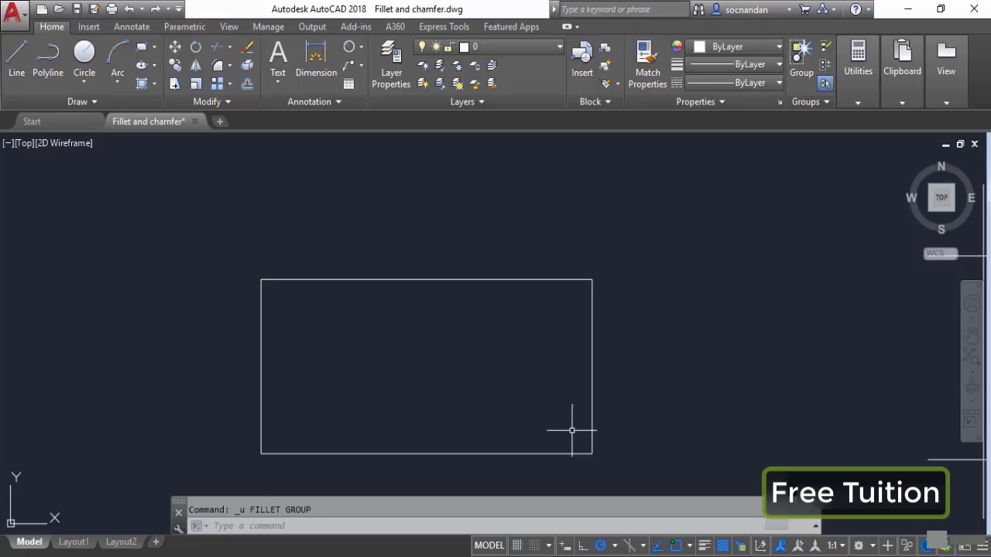
Fillet the rectangle's upper-right and lower-right corners with radius 1, using the Multiple option.
left_click(217, 68)
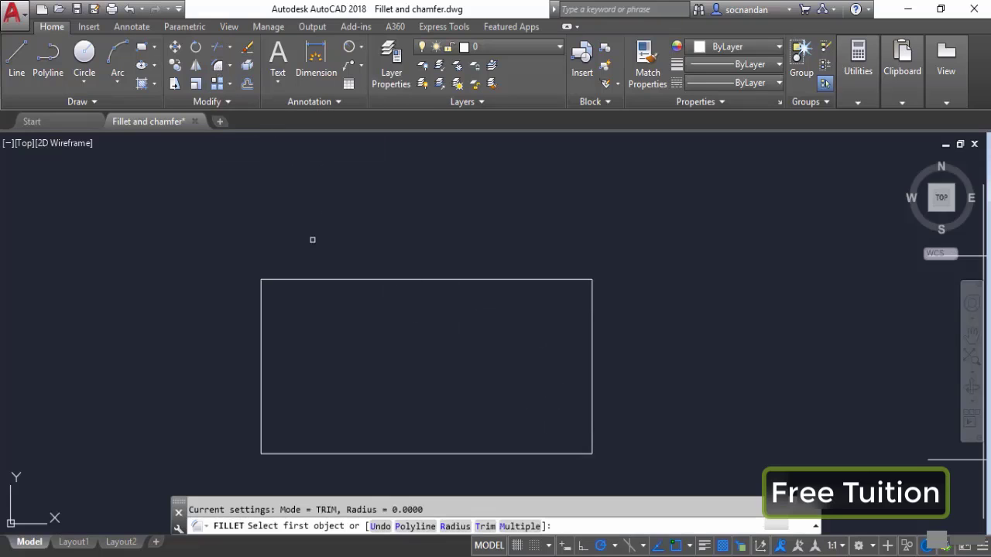
left_click(455, 527)
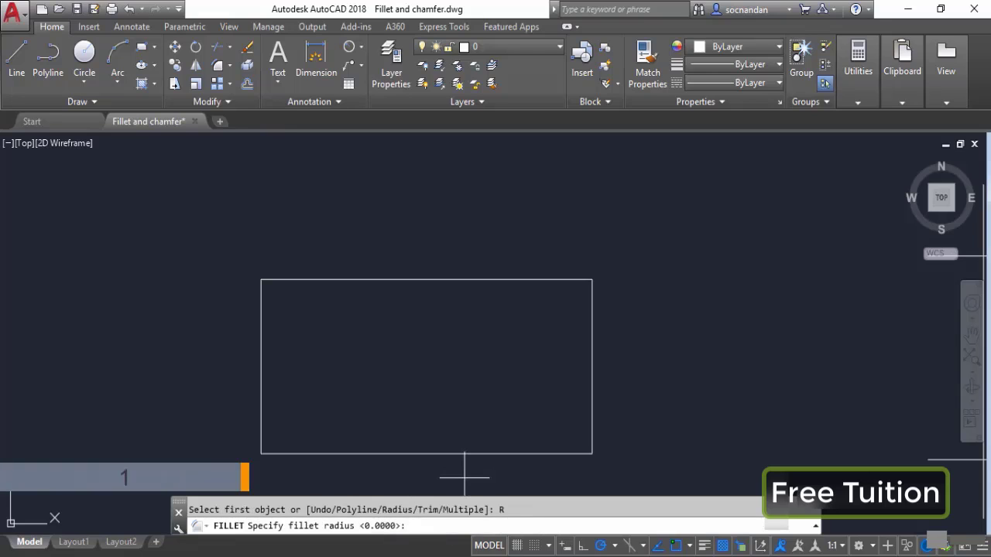
key("Return")
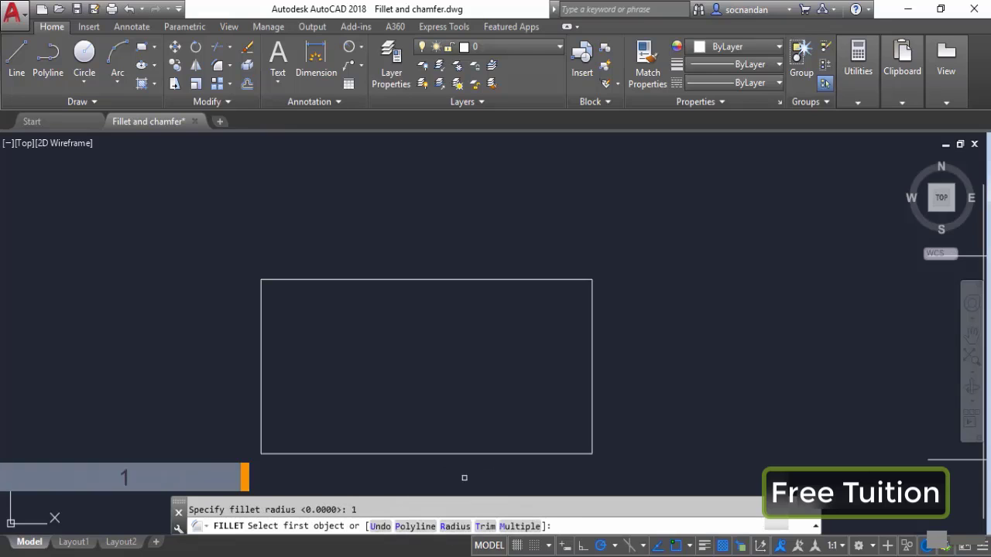
left_click(517, 528)
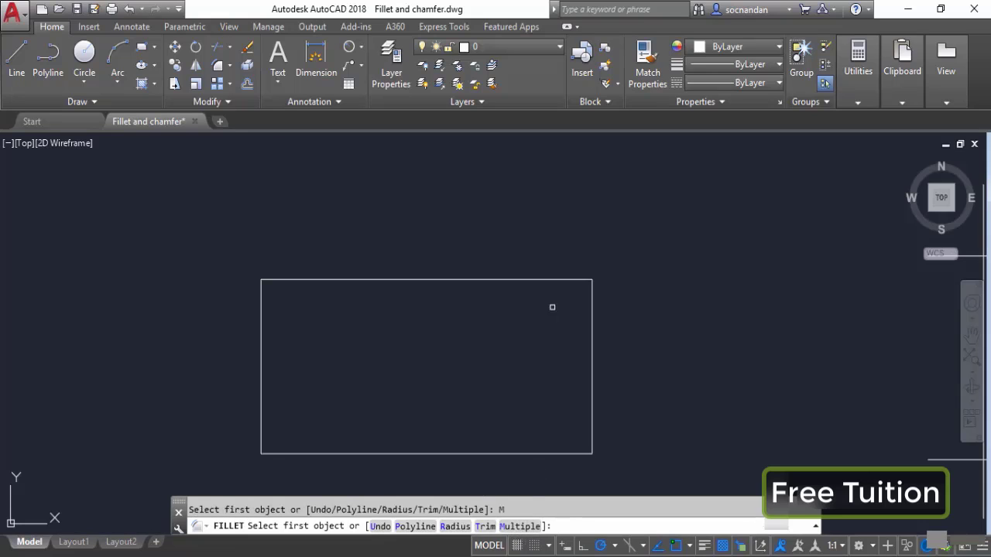
left_click(564, 280)
left_click(593, 317)
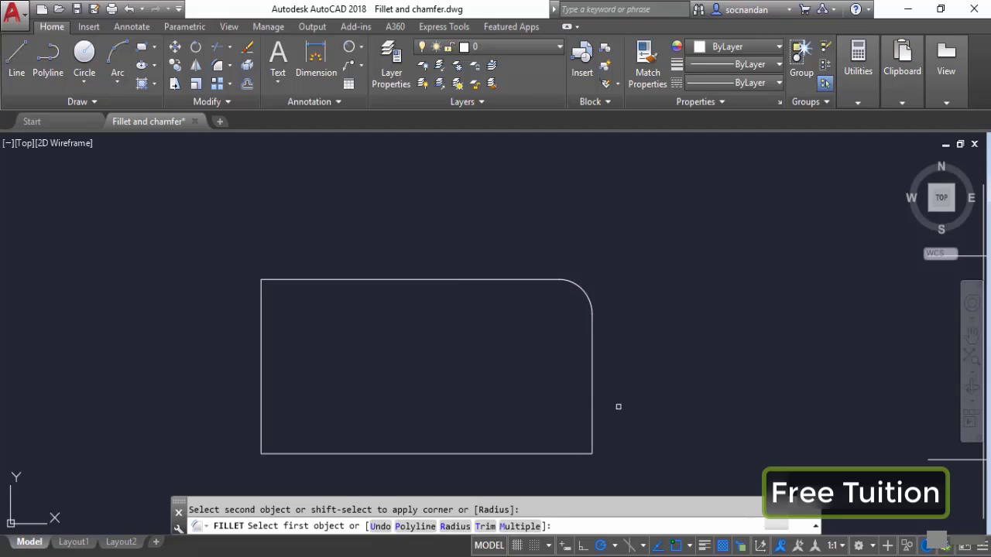
left_click(588, 397)
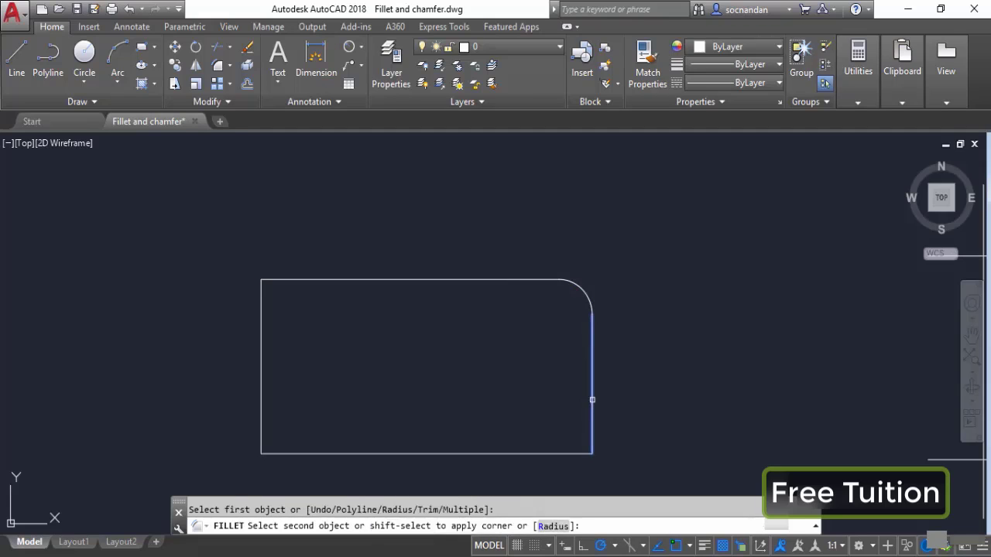
left_click(562, 455)
Fillet the rectangle's lower-left and upper-left corners within the same Multiple fillet, and end the command.
left_click(260, 424)
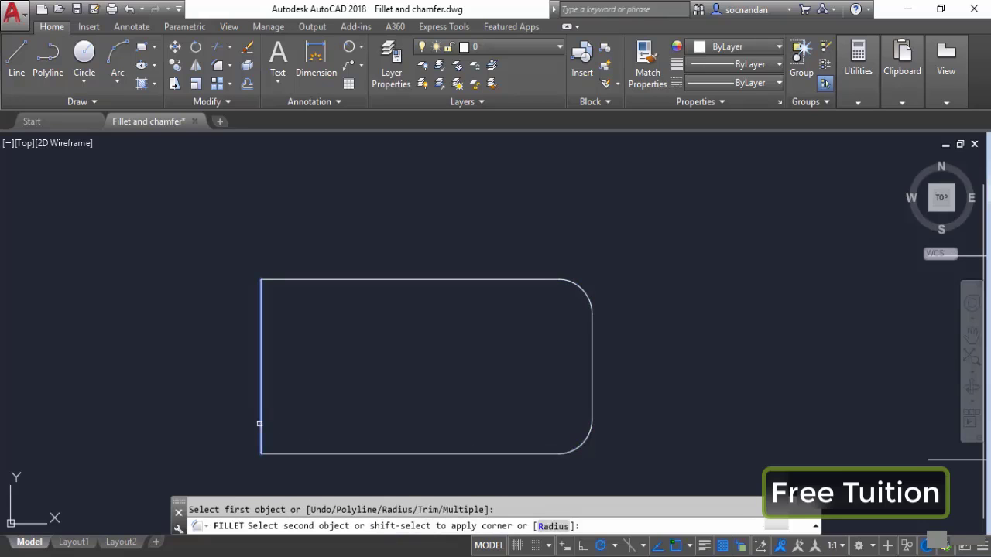
left_click(288, 453)
left_click(261, 333)
left_click(314, 276)
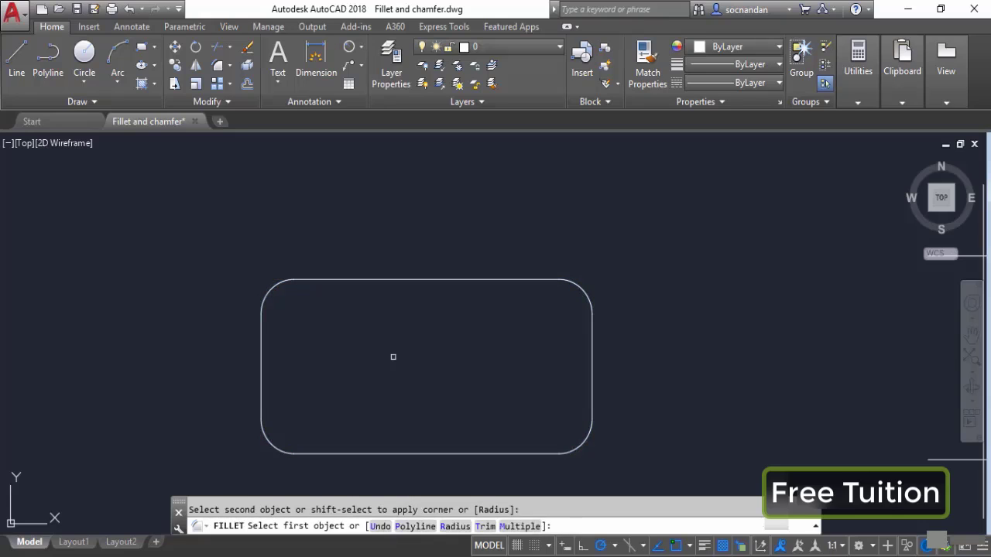
key("Escape")
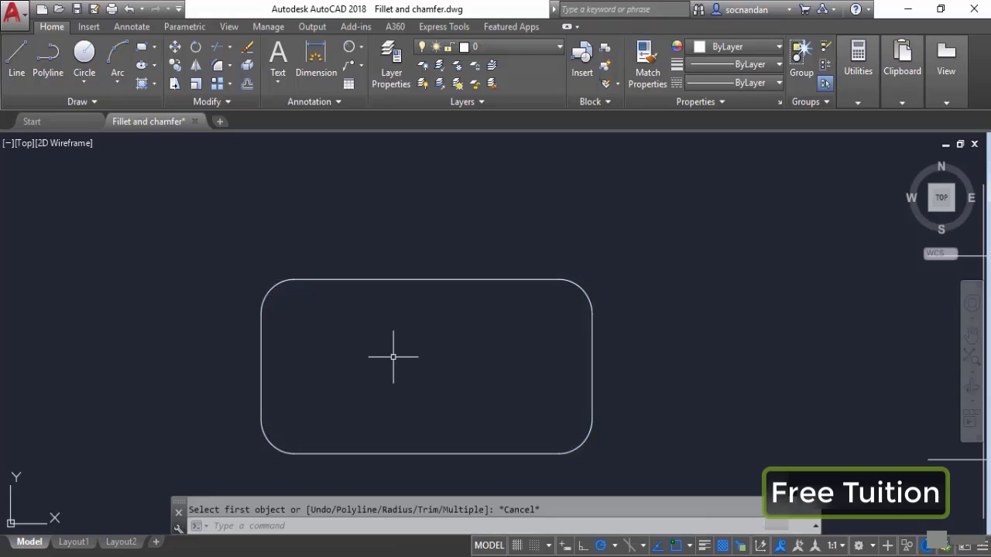
Undo the four corner fillets, and select the rectangle to check that it is a single polyline.
key("ctrl+z")
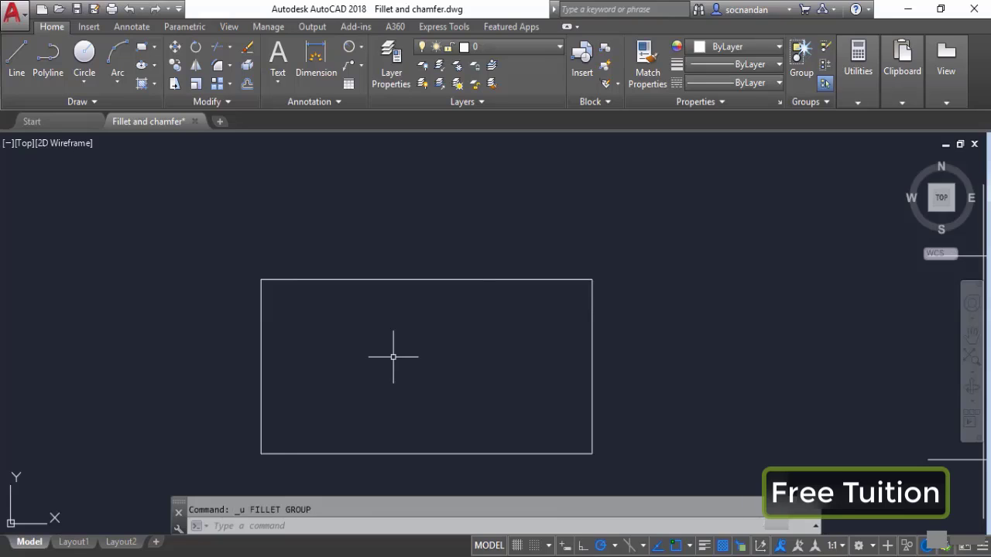
left_click(395, 277)
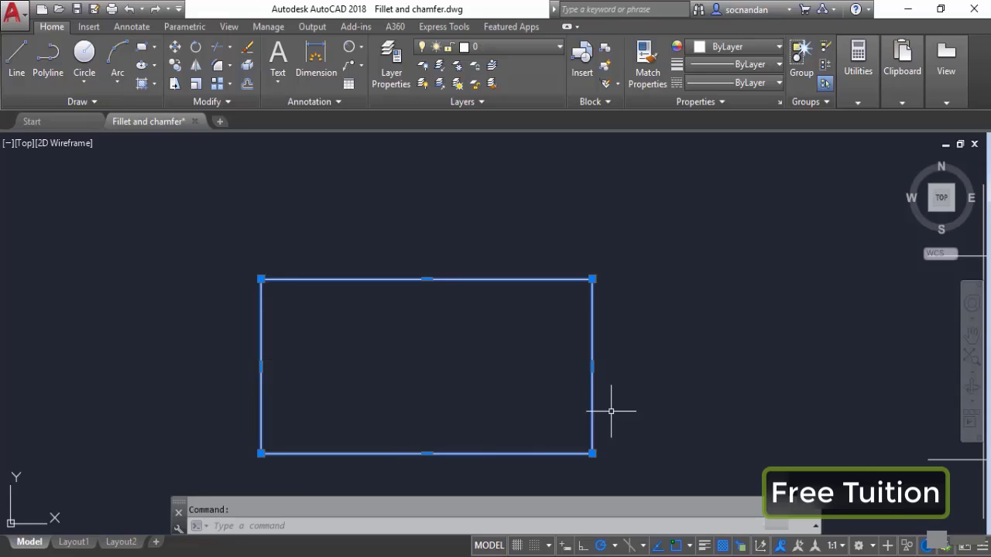
key("Escape")
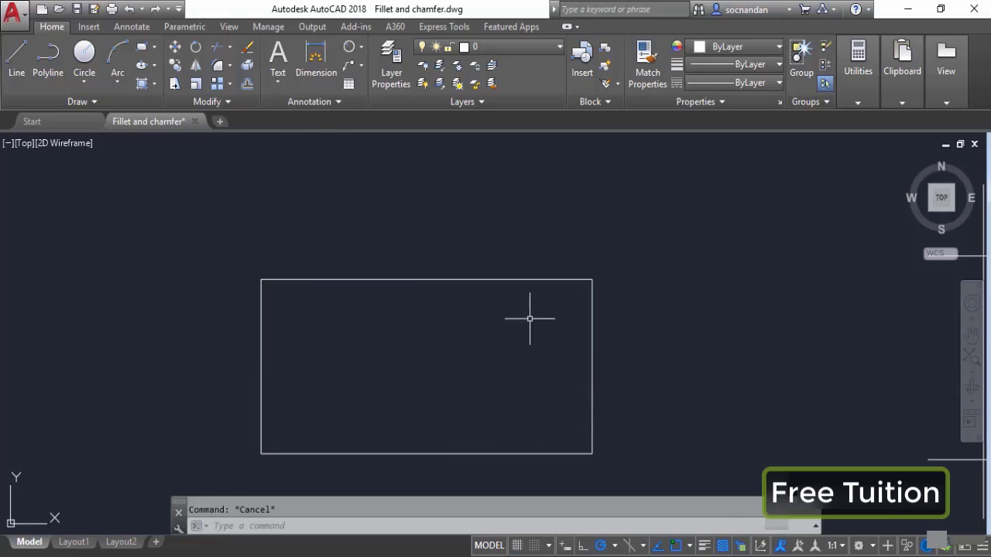
Fillet all corners of the rectangle at once with radius 1 using the Polyline option, and undo the fillet.
left_click(219, 69)
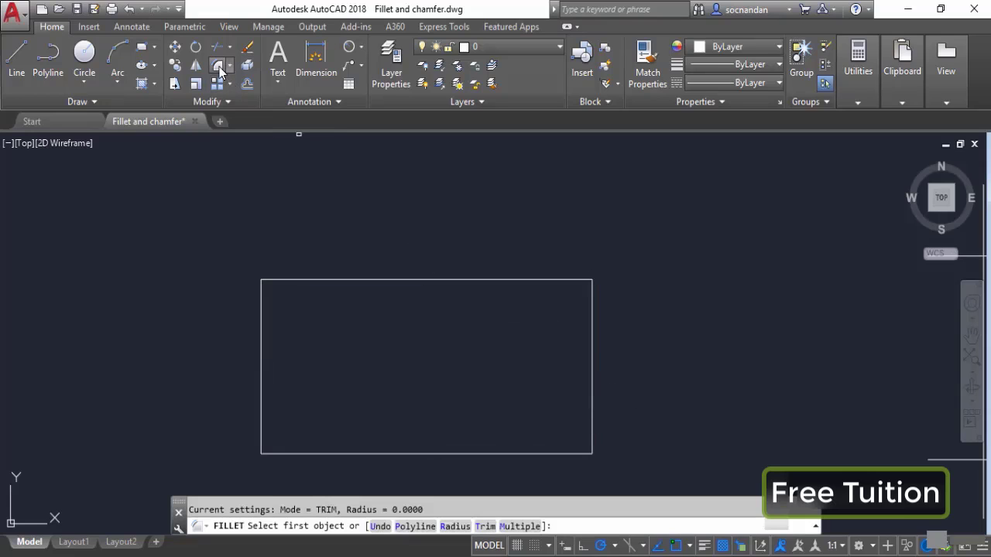
left_click(457, 526)
type("1")
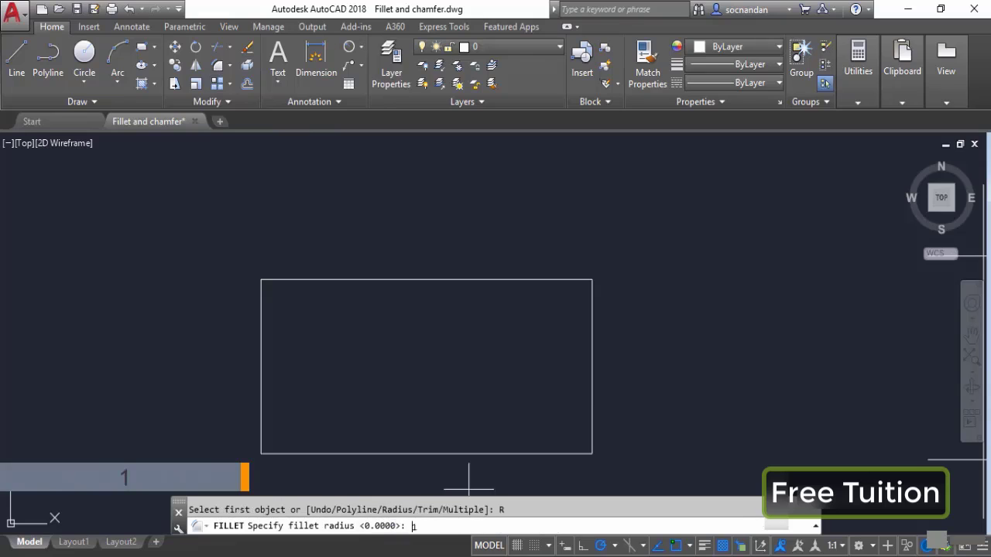
key("Return")
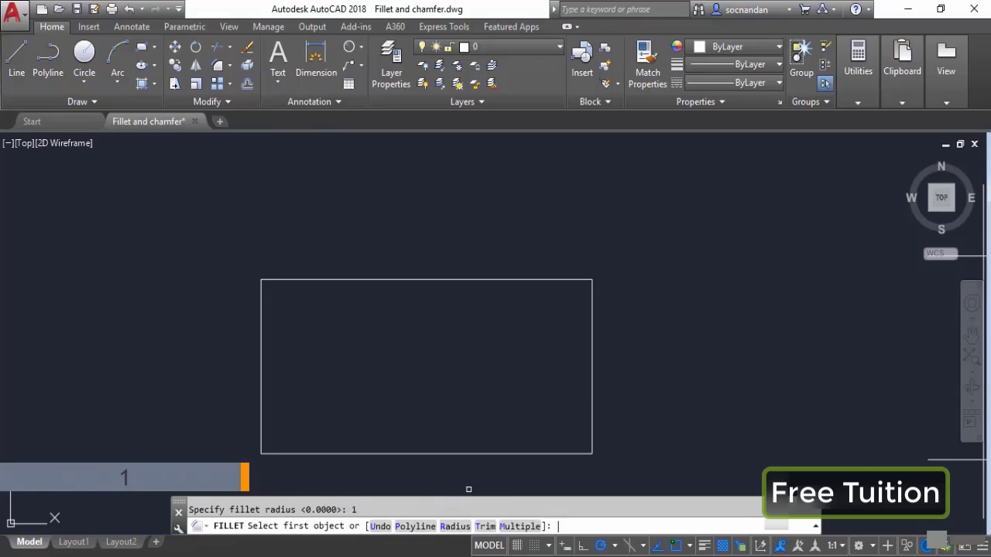
left_click(412, 528)
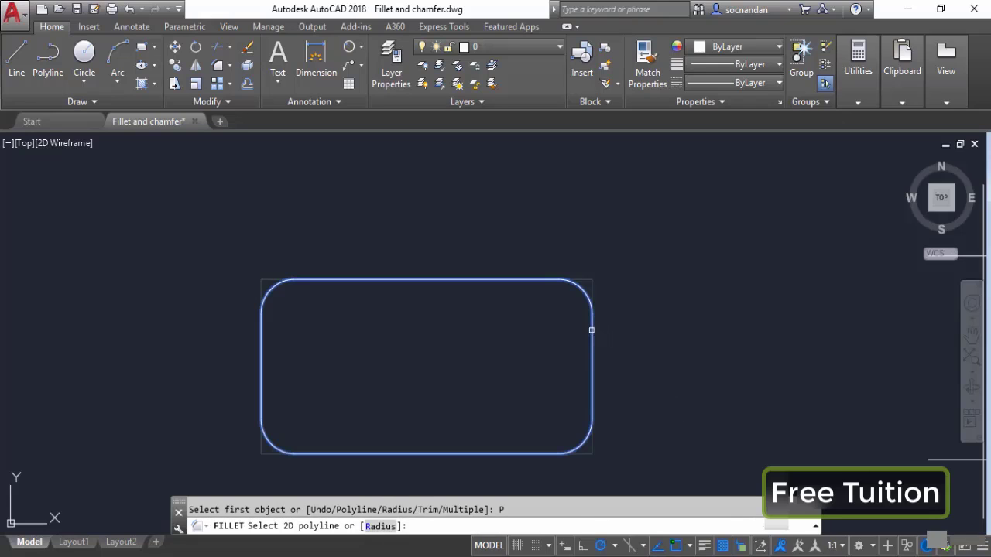
left_click(592, 330)
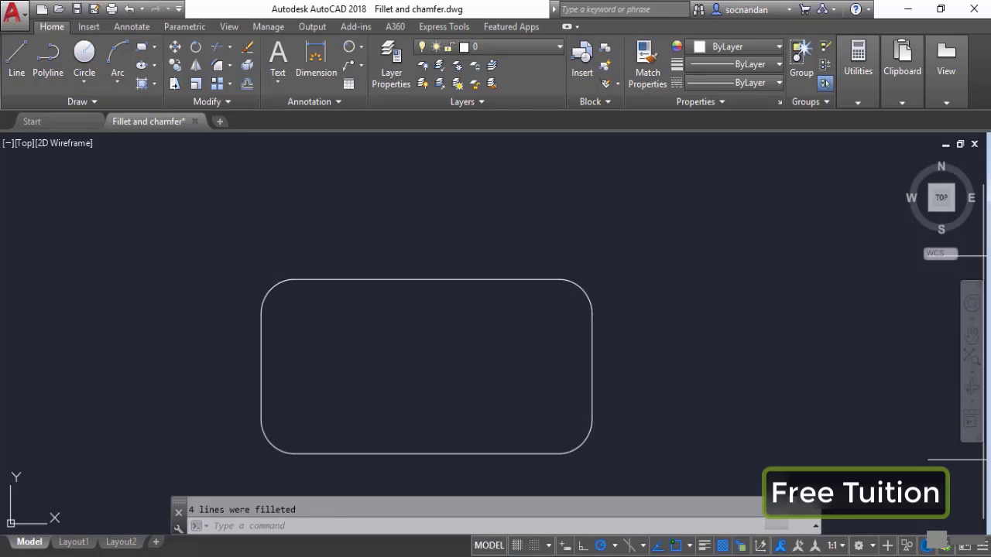
key("ctrl+z")
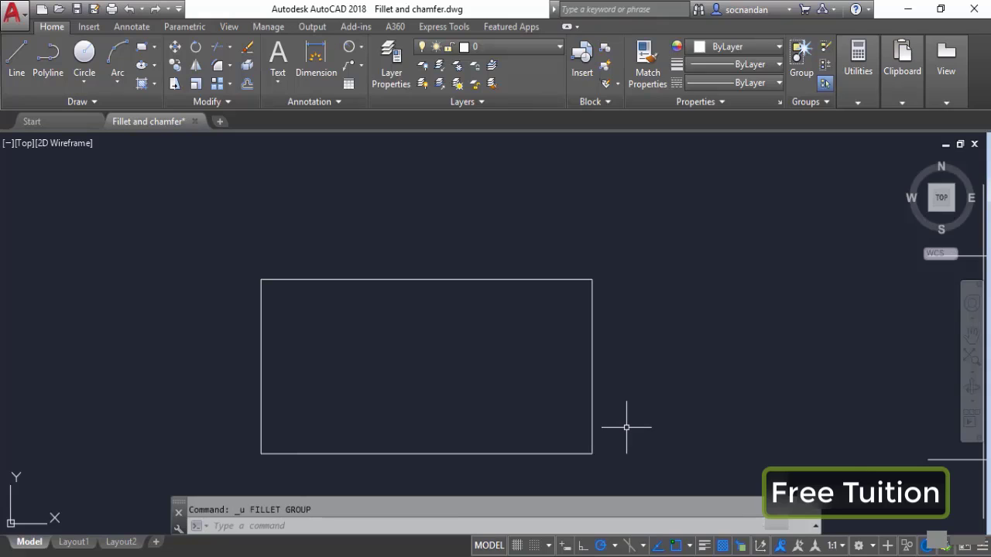
Fillet the upper-left corner of the four crossing lines with radius 1.
scroll(627, 427, "down", 2)
middle_click_drag(699, 409, 321, 371)
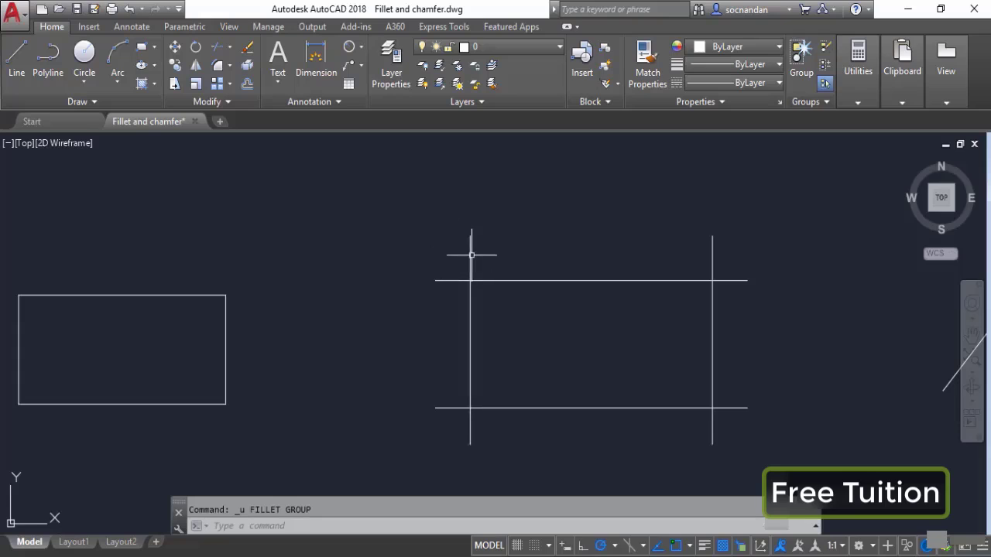
left_click(217, 66)
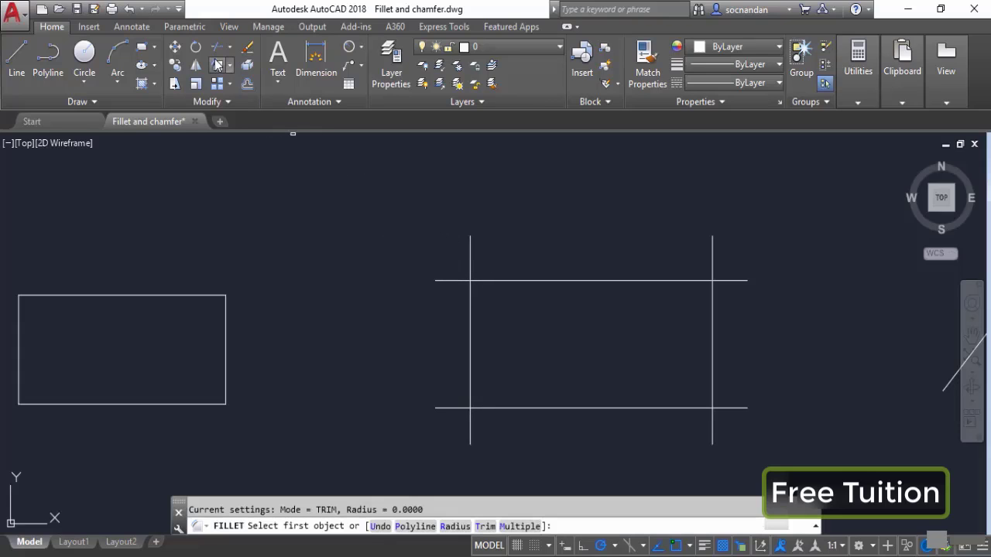
left_click(455, 526)
type("1")
key("Return")
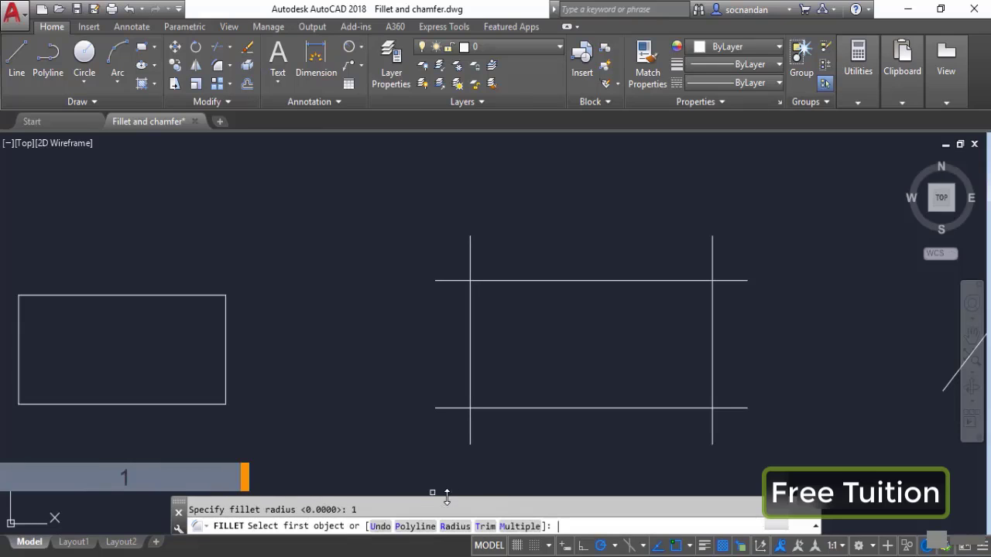
left_click(470, 325)
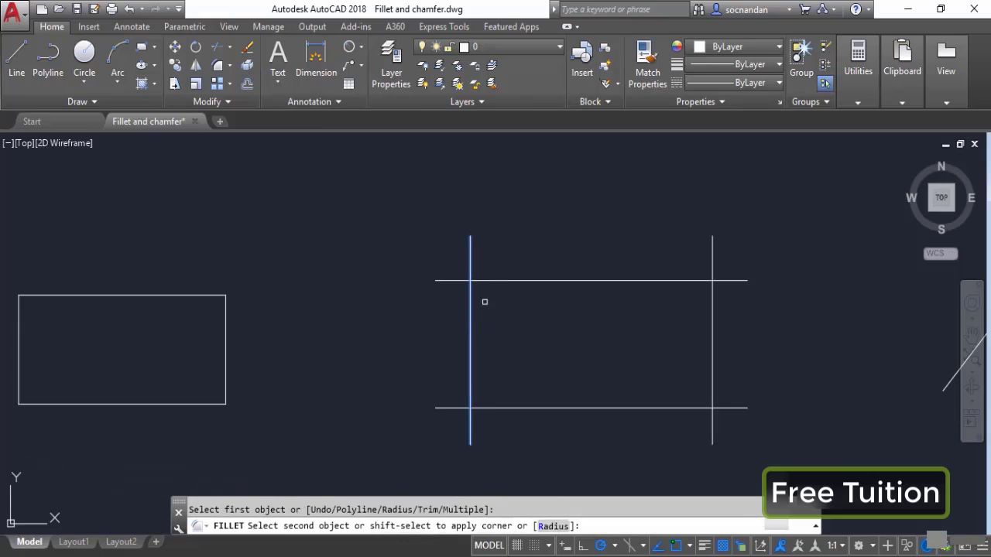
left_click(495, 281)
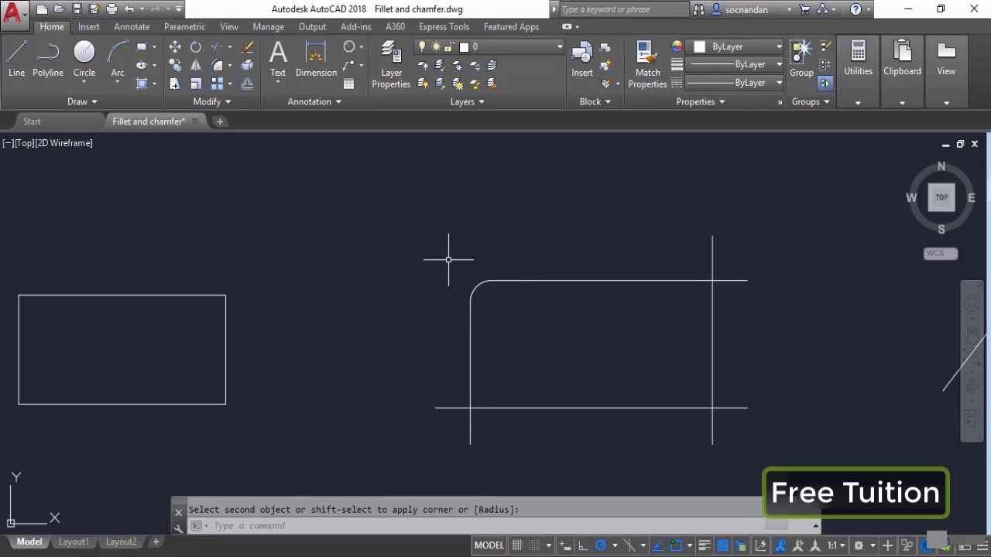
Switch the Fillet trim mode to No trim and fillet the lower-right corner of the crossing lines.
left_click(217, 65)
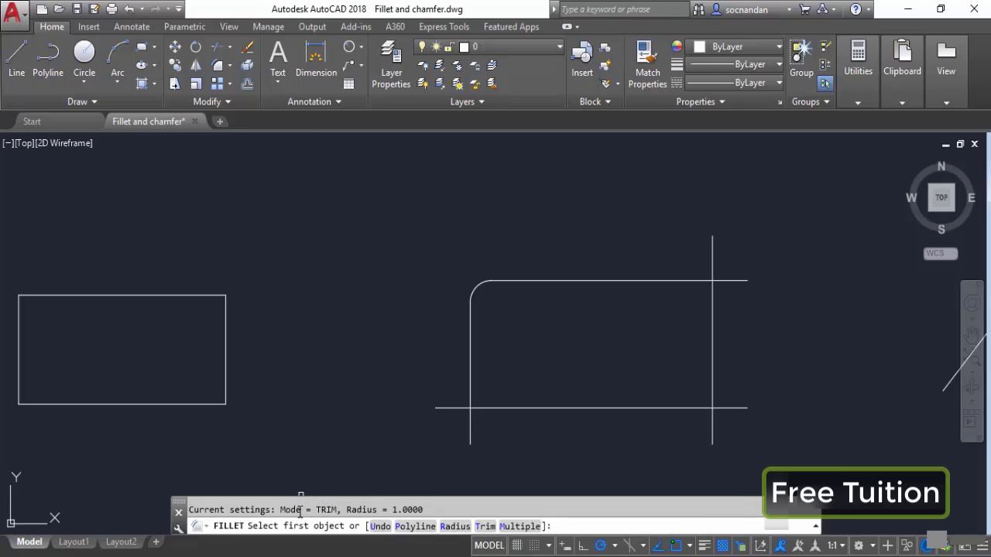
left_click(485, 527)
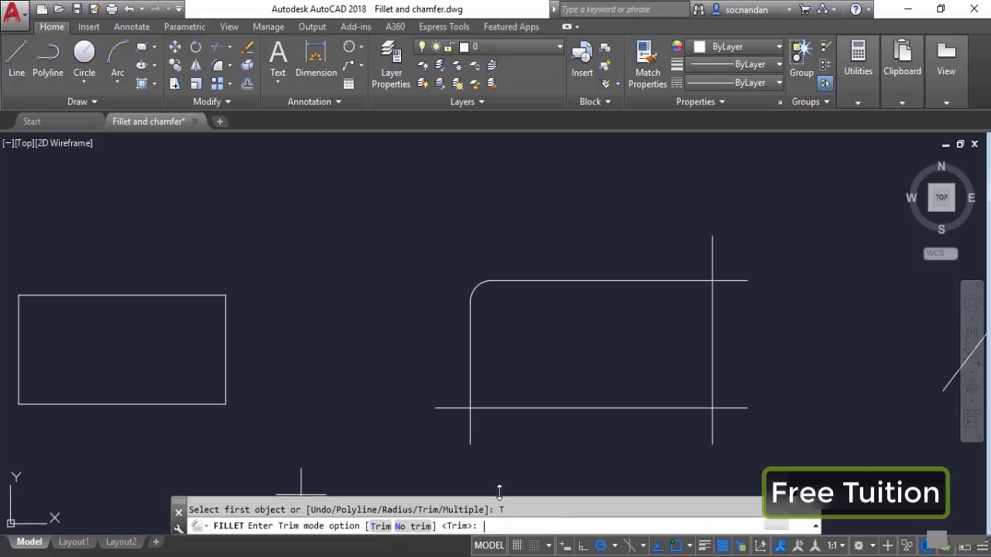
left_click(409, 527)
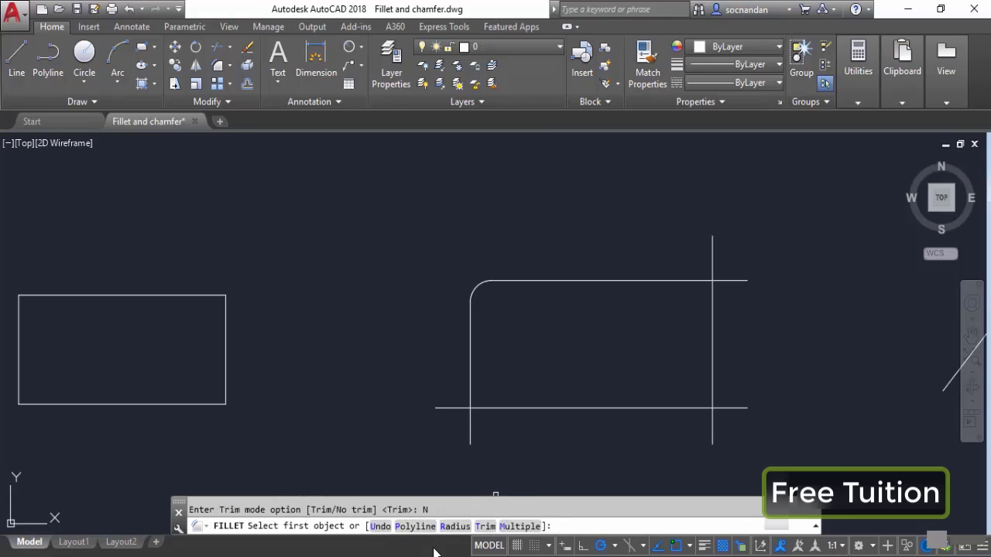
left_click(682, 408)
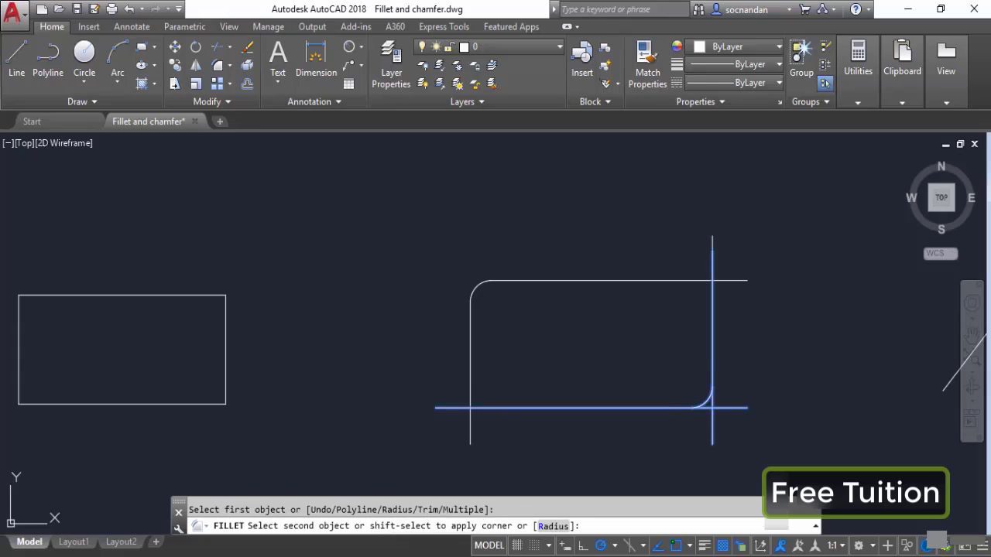
left_click(712, 380)
scroll(741, 452, "up", 4)
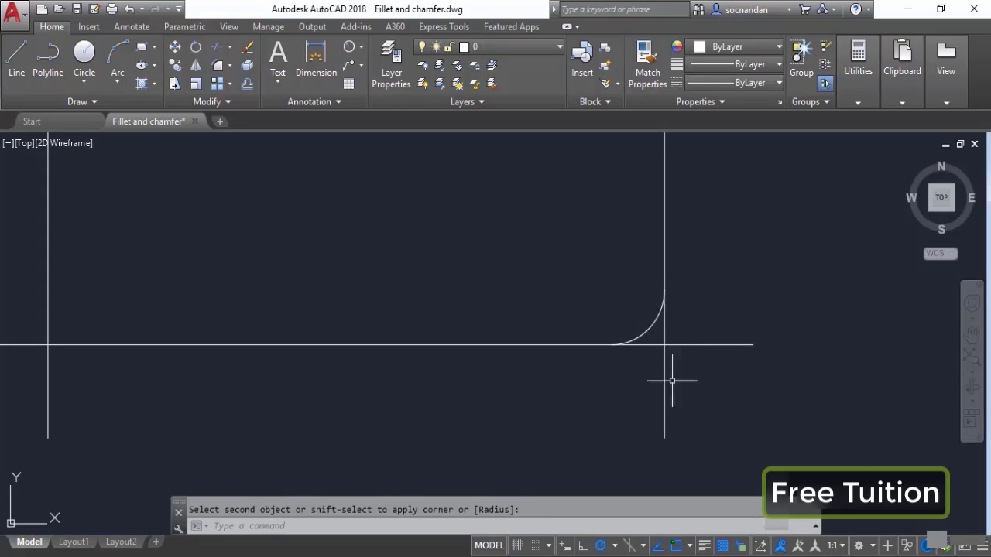
scroll(730, 352, "down", 4)
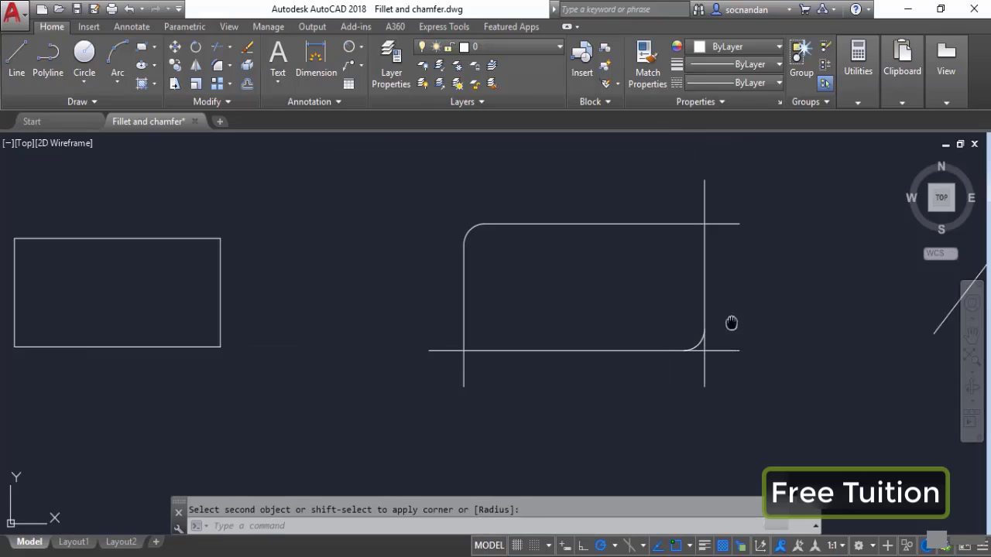
middle_click_drag(731, 323, 696, 358)
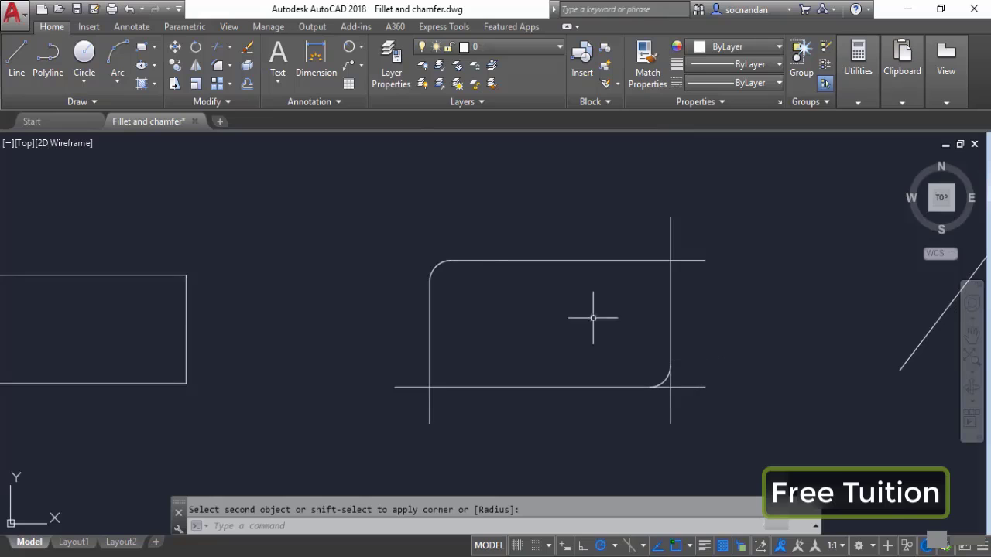
Fillet the upper-right corner of the crossing lines without trimming them.
left_click(217, 65)
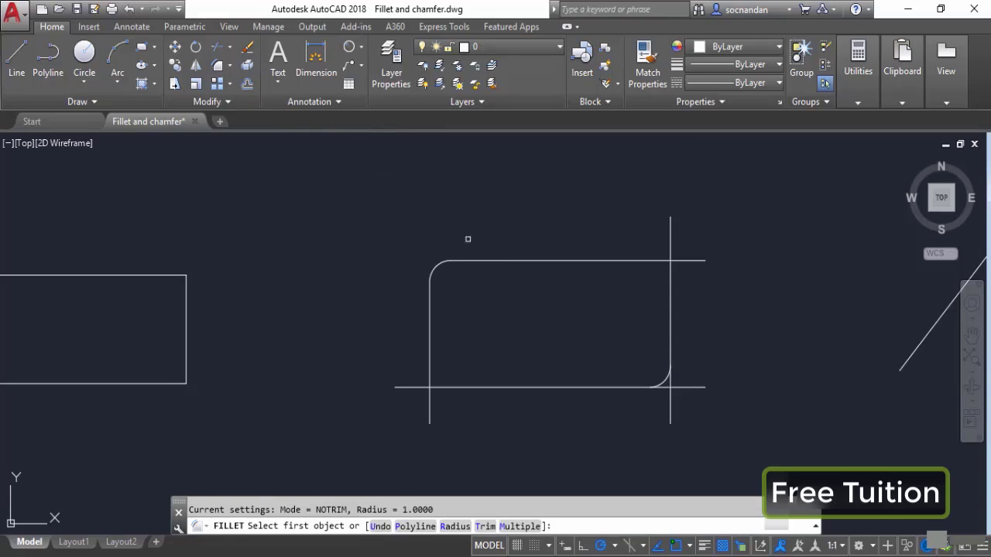
left_click(650, 264)
left_click(670, 283)
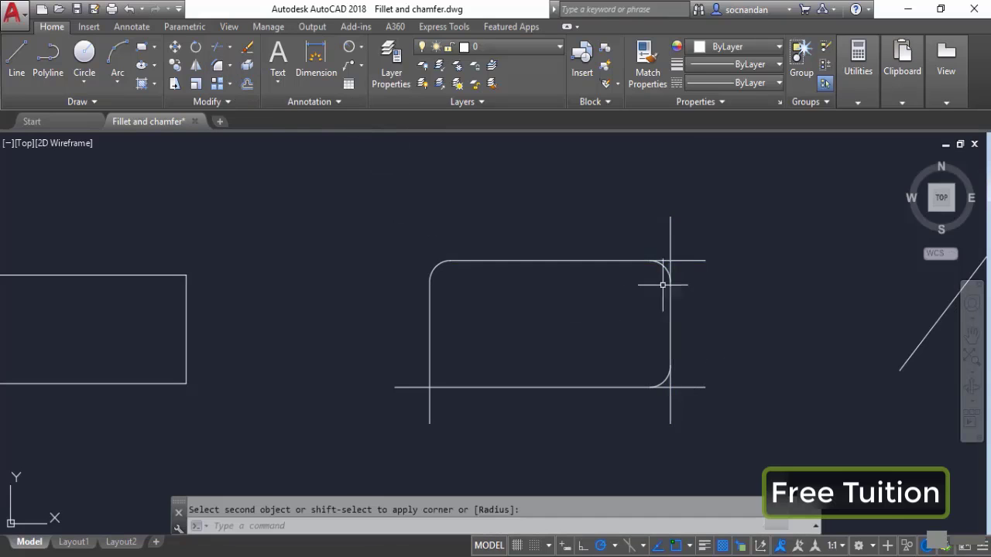
left_click(664, 248)
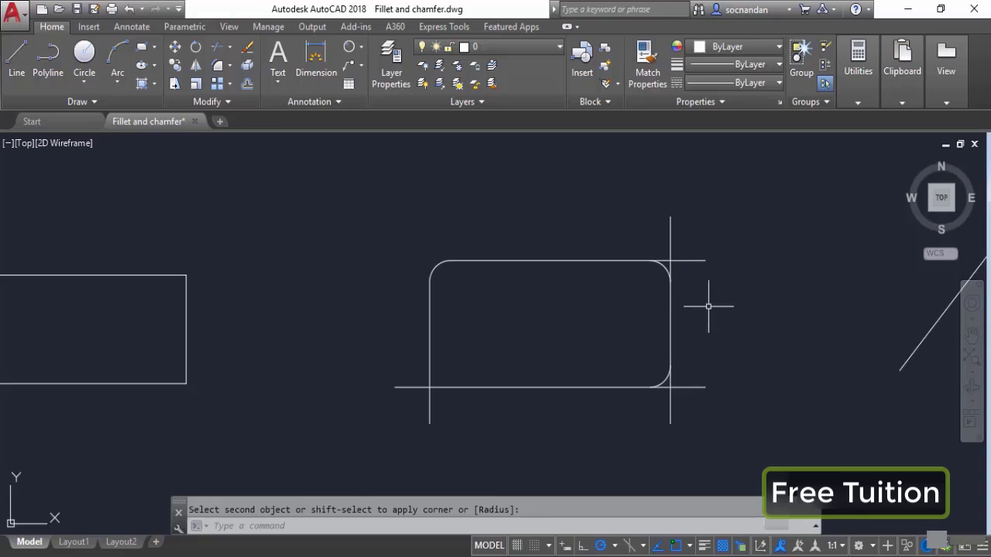
Set the Fillet trim mode back to Trim and fillet the lower-left corner of the crossing lines.
left_click(219, 66)
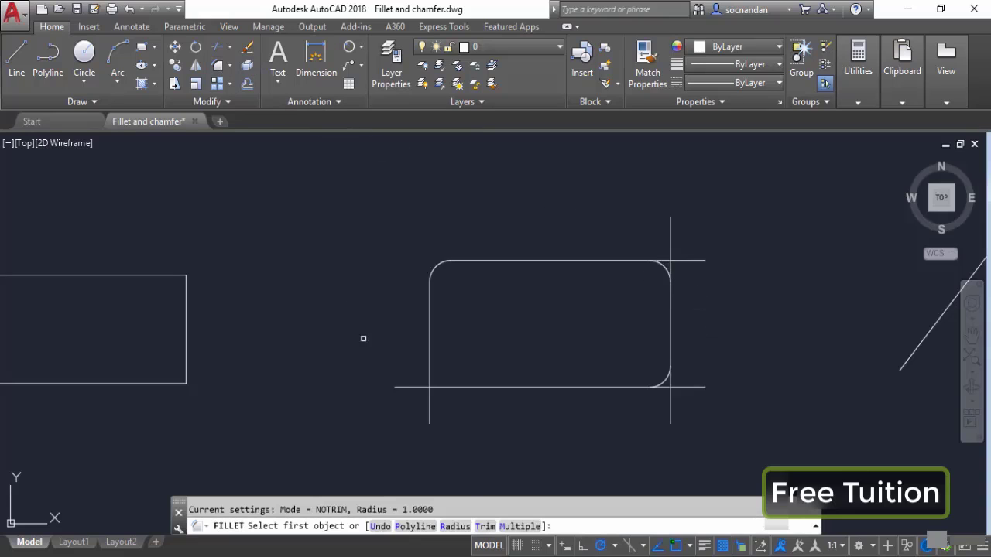
left_click(488, 529)
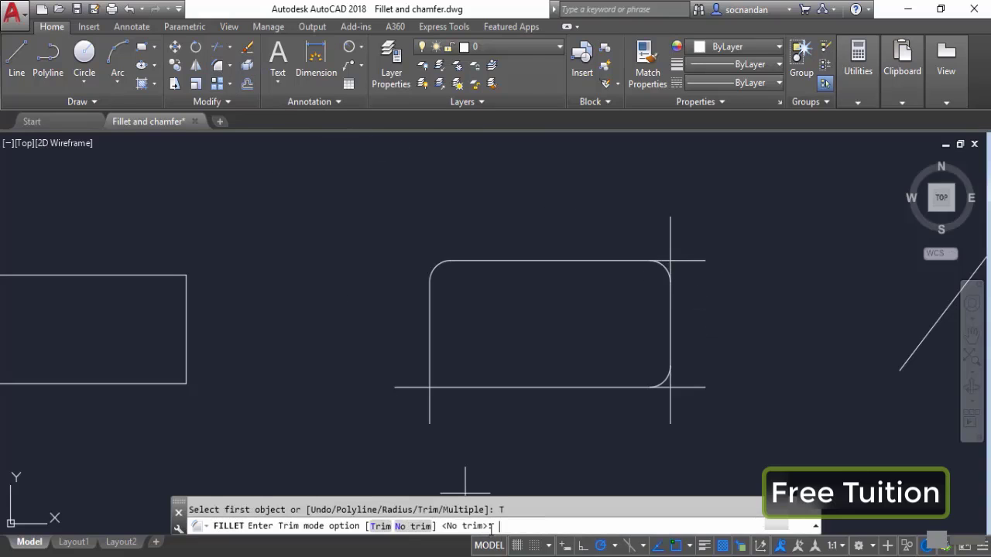
left_click(381, 527)
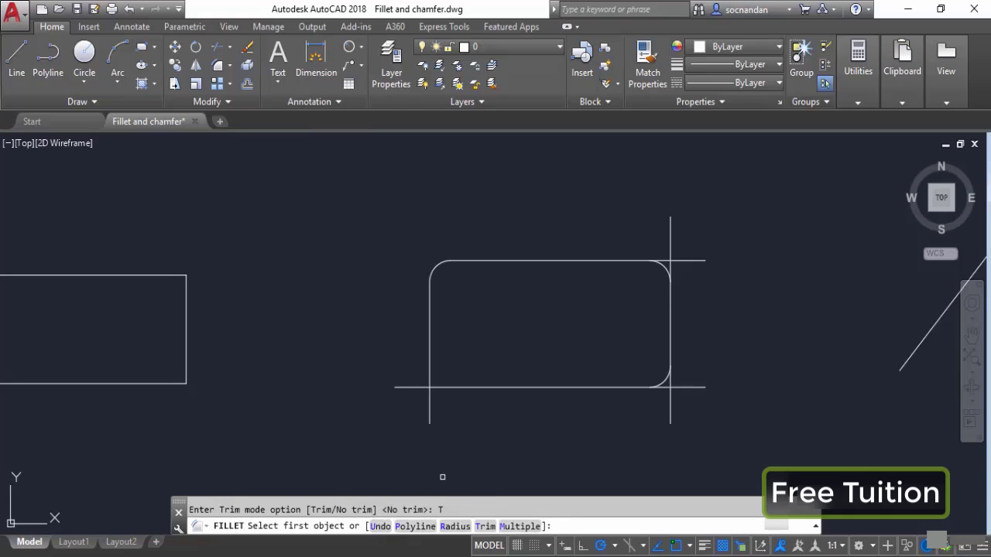
left_click(427, 358)
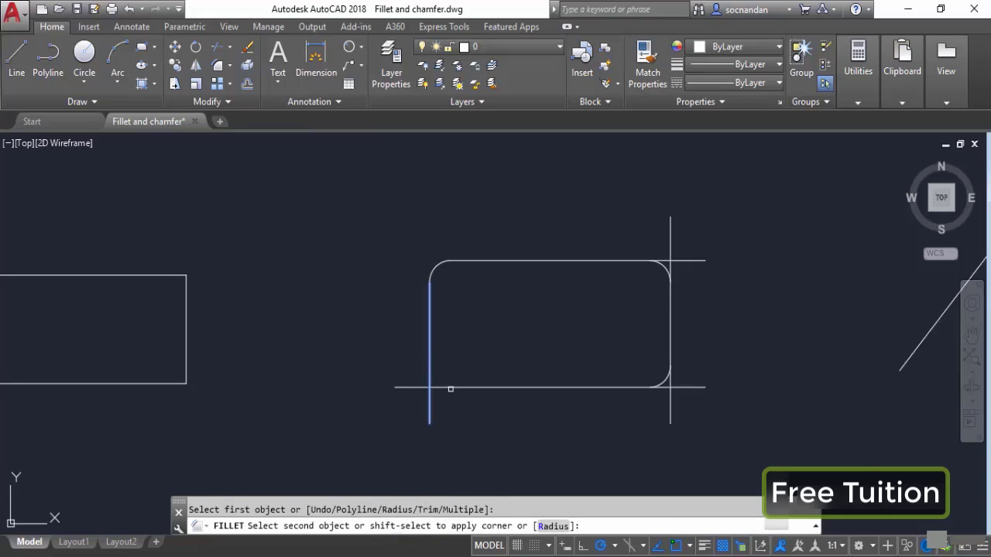
left_click(451, 389)
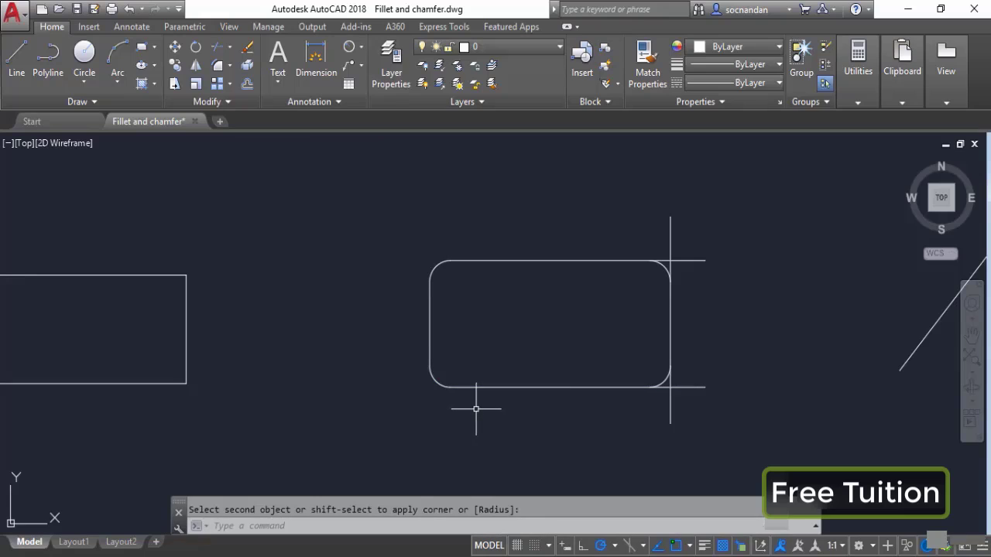
Fillet the upper ends of the separate slanted and vertical lines with radius 2, and undo the fillet.
middle_click_drag(770, 338, 332, 372)
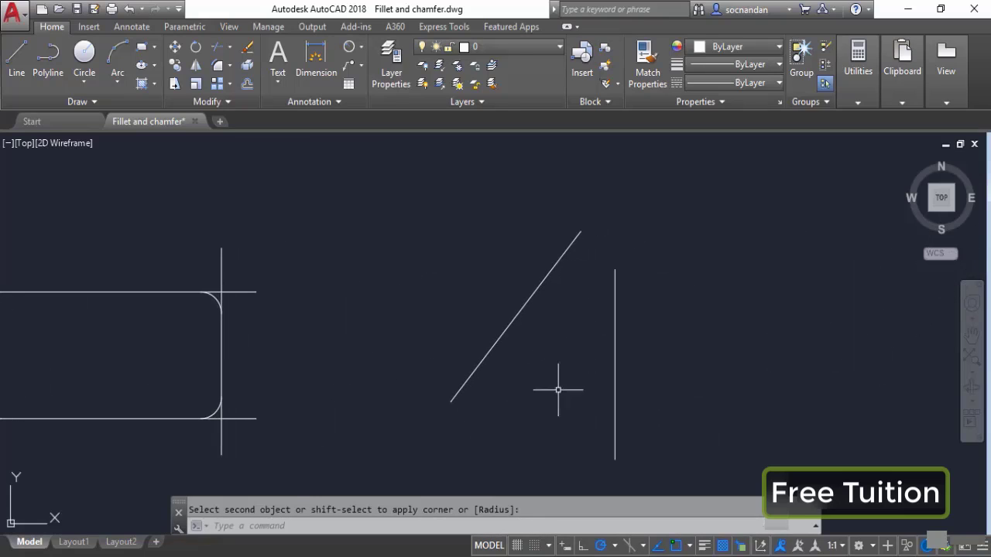
mouse_move(557, 389)
middle_mouse_down()
mouse_move(491, 378)
mouse_move(471, 361)
middle_mouse_up()
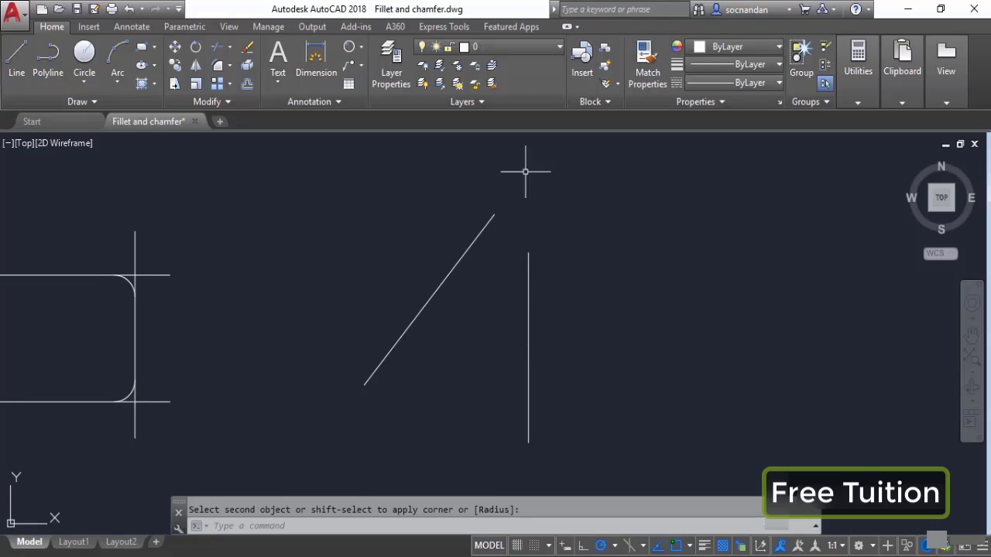
middle_click_drag(598, 316, 565, 361)
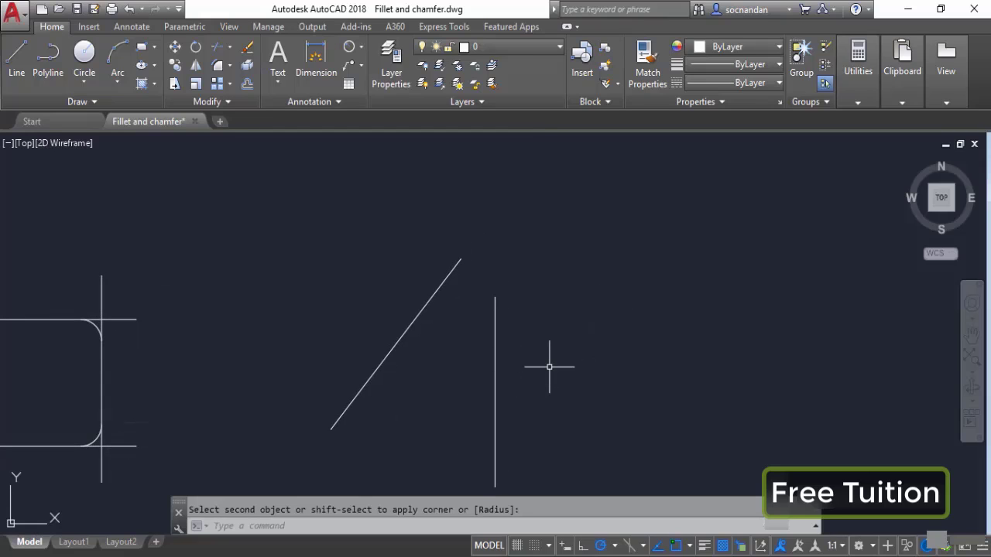
left_click(217, 65)
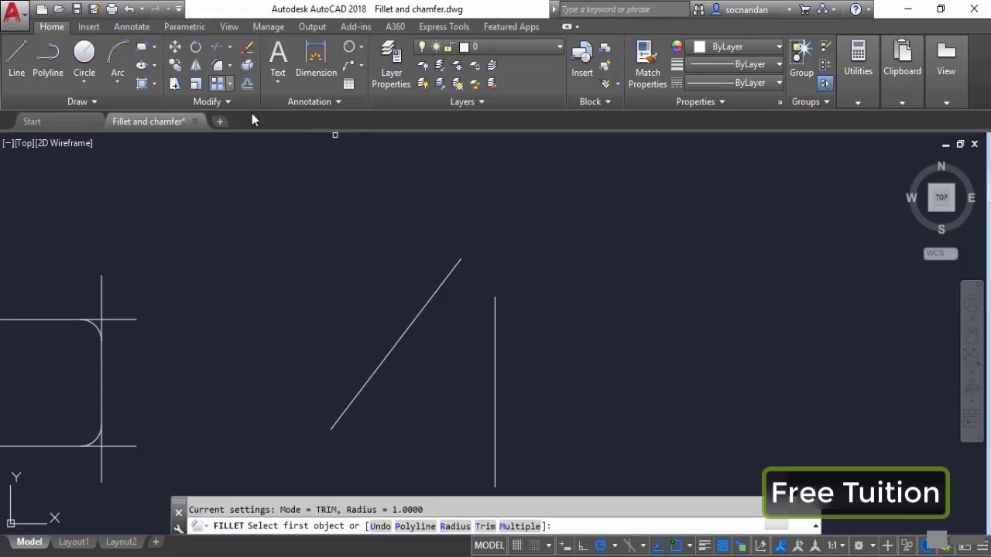
left_click(457, 527)
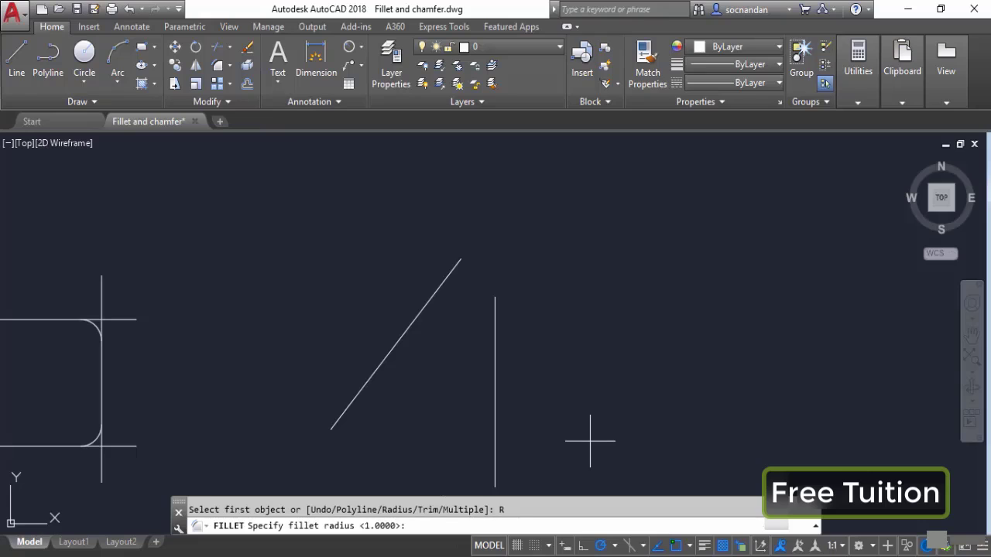
type("2")
key("Return")
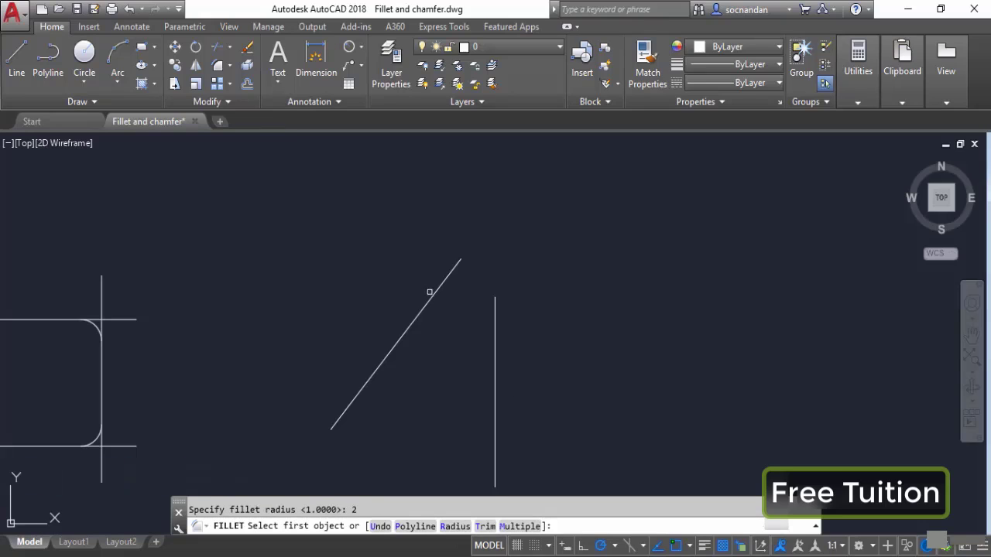
left_click(442, 283)
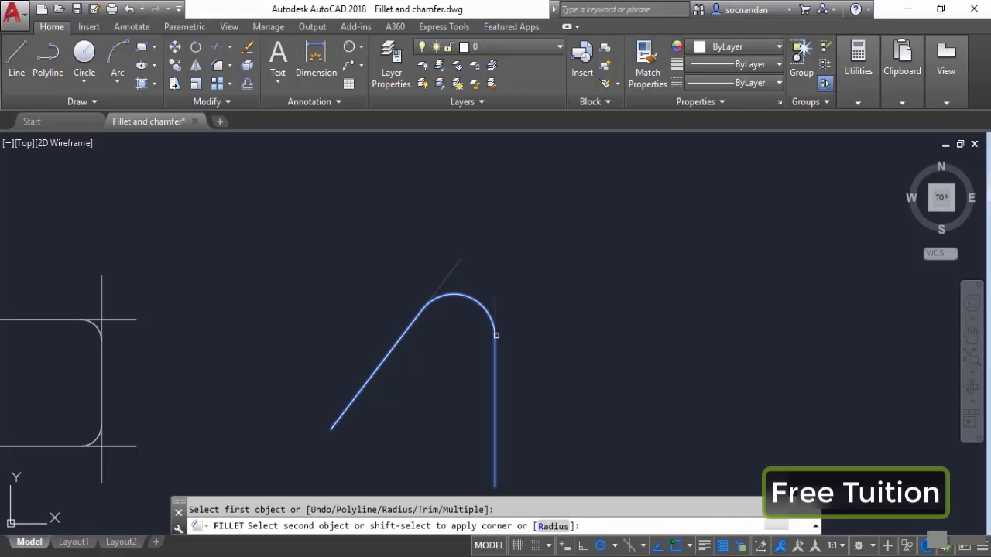
left_click(497, 379)
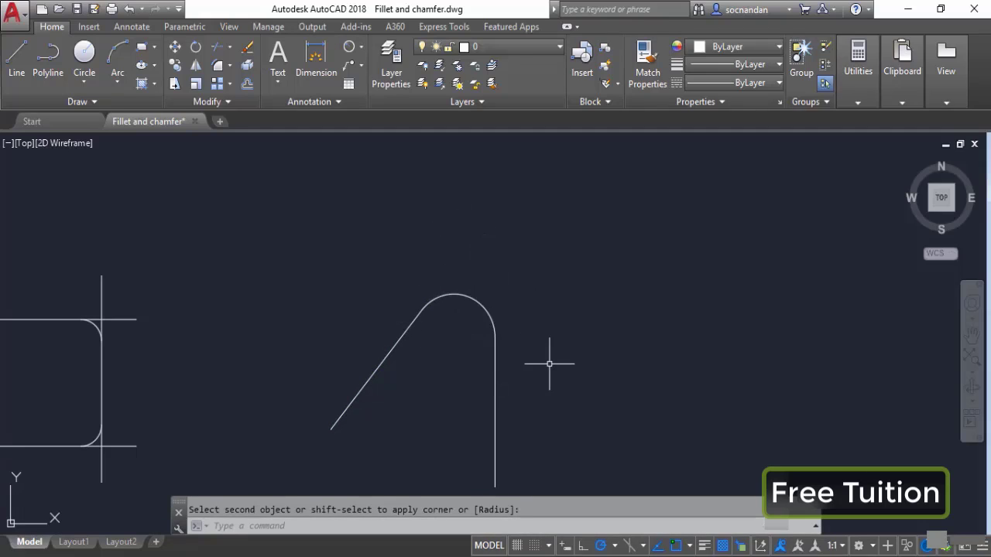
key("ctrl+z")
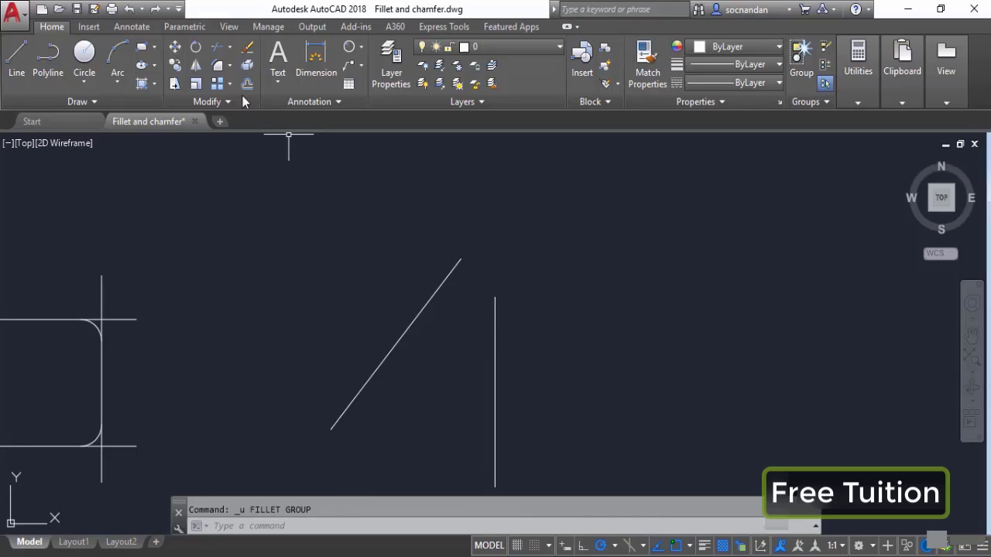
Join the upper ends of the slanted and vertical lines in a sharp corner using Fillet with radius 0.
left_click(218, 66)
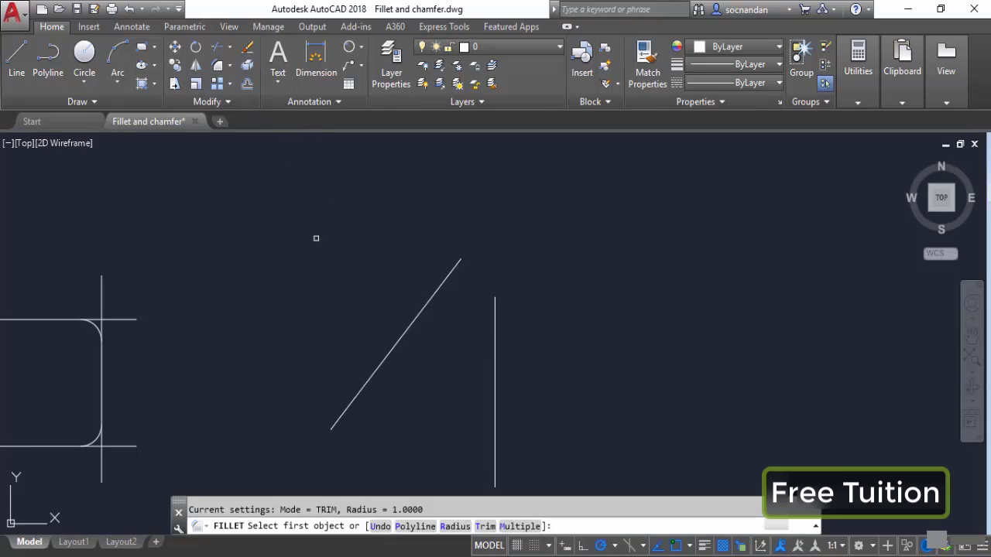
left_click(455, 526)
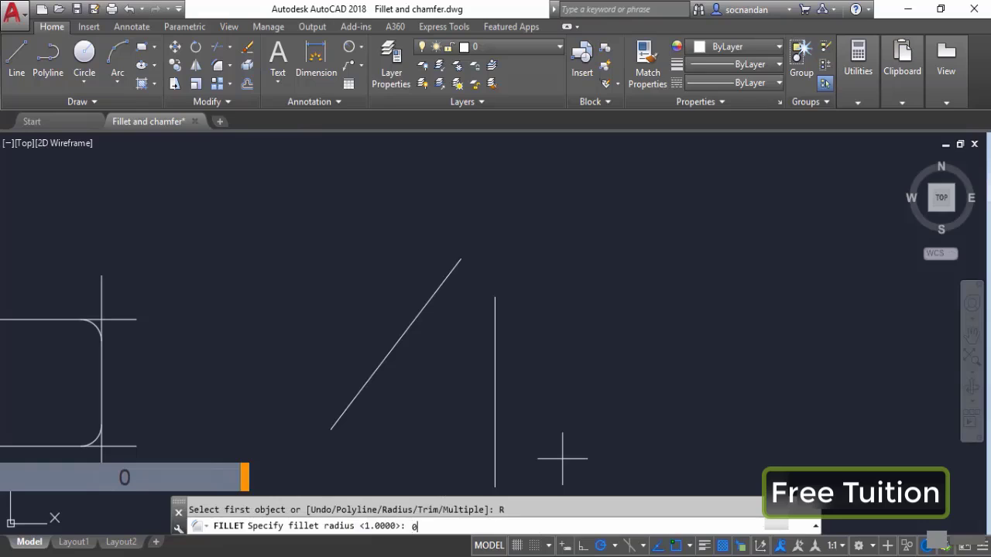
type("0")
key("Return")
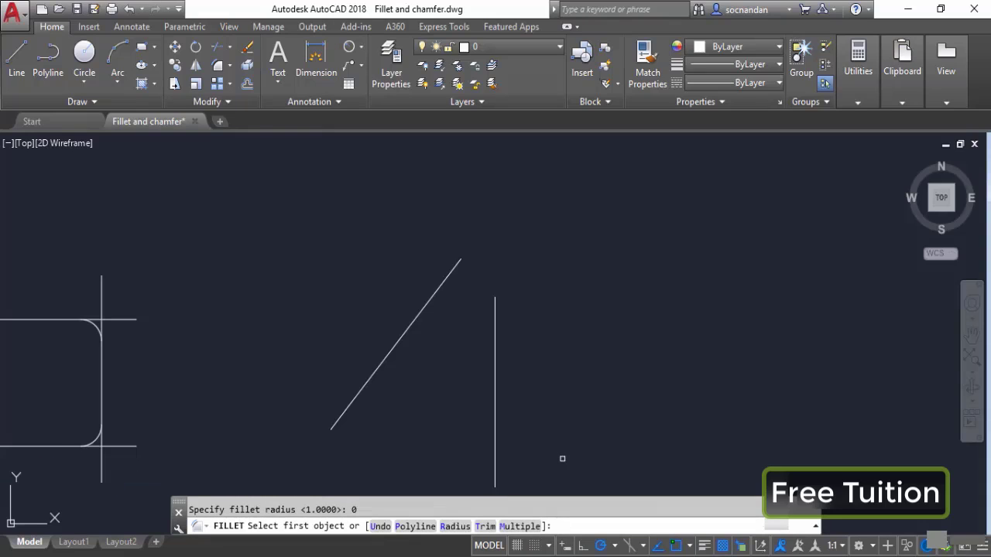
left_click(451, 276)
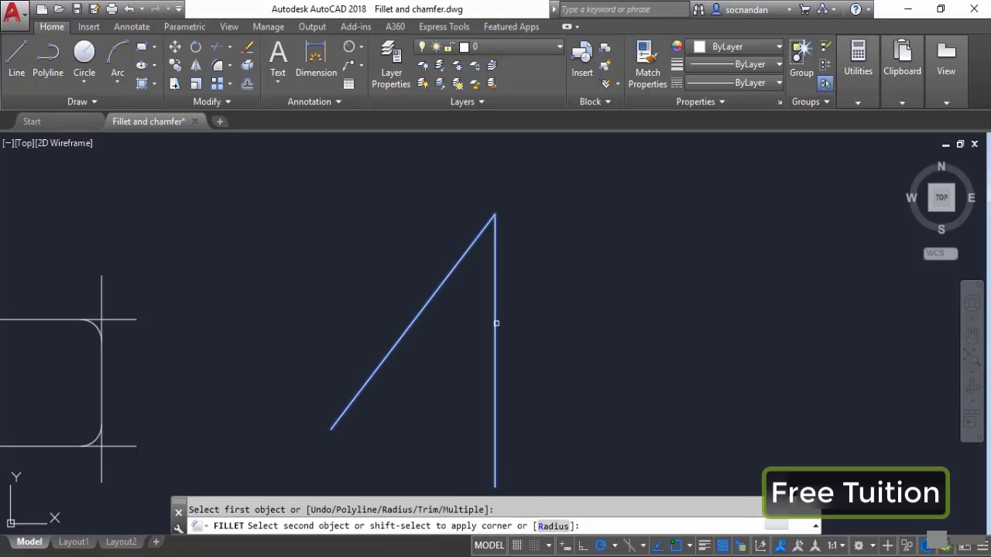
left_click(496, 324)
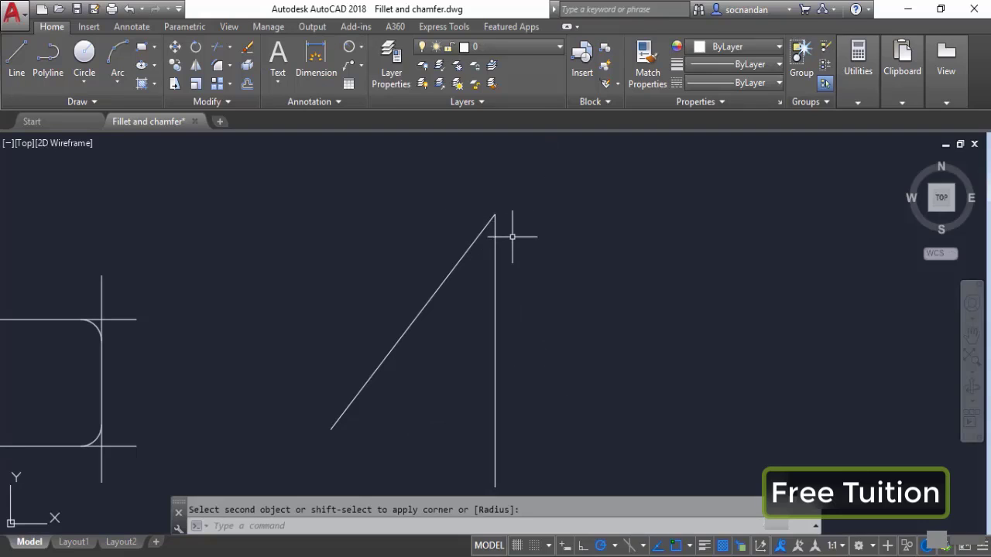
left_click(489, 221)
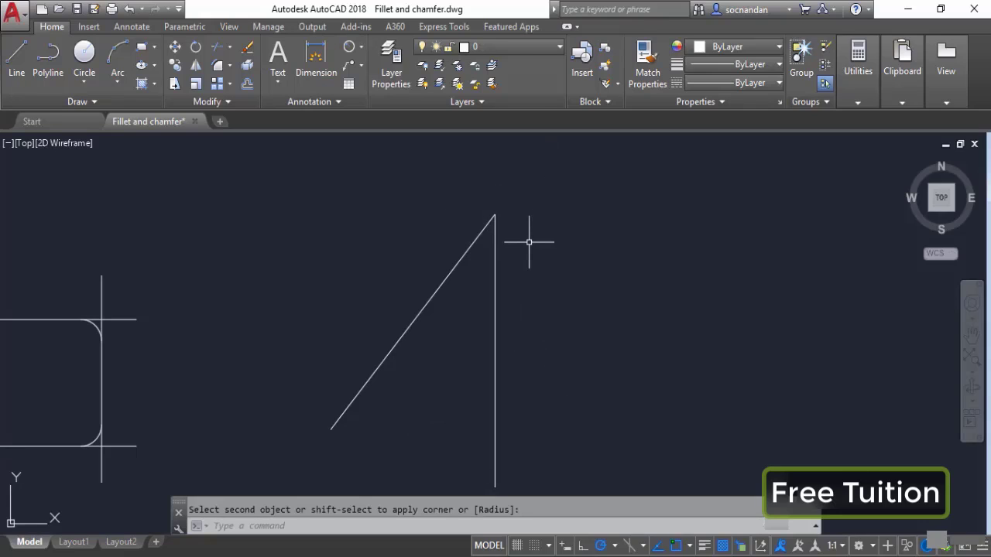
Undo all fillets on the crossing lines and the separate slanted and vertical lines.
scroll(529, 241, "down", 4)
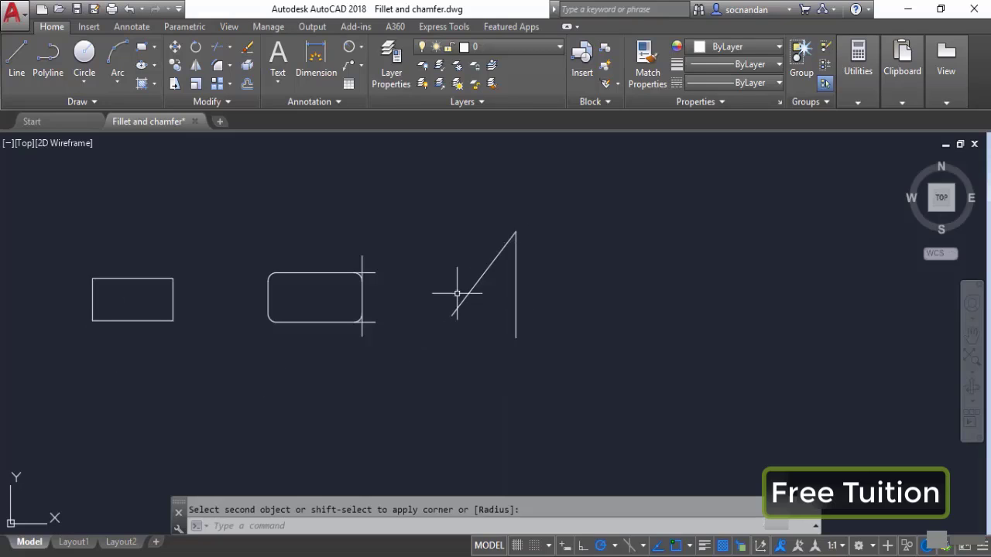
mouse_move(457, 284)
middle_mouse_down()
mouse_move(447, 289)
mouse_move(576, 299)
middle_mouse_up()
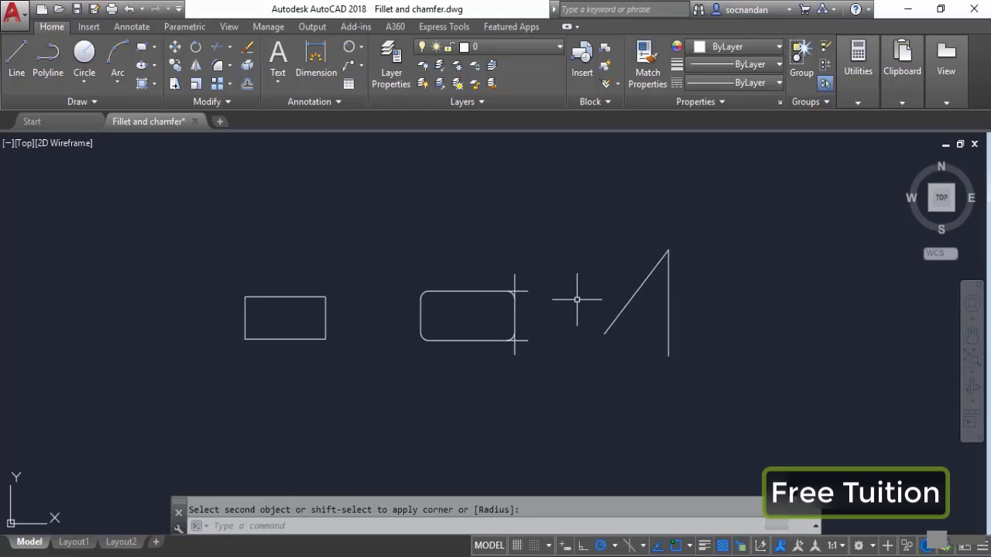
key("ctrl+z")
key("ctrl+z")
key("ctrl+z")
key("ctrl+z")
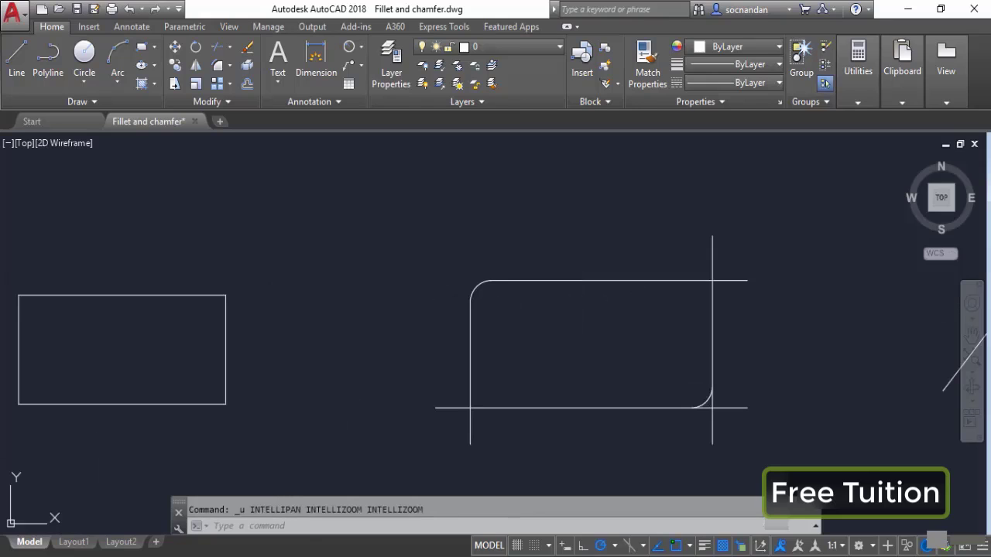
key("ctrl+z")
key("ctrl+z")
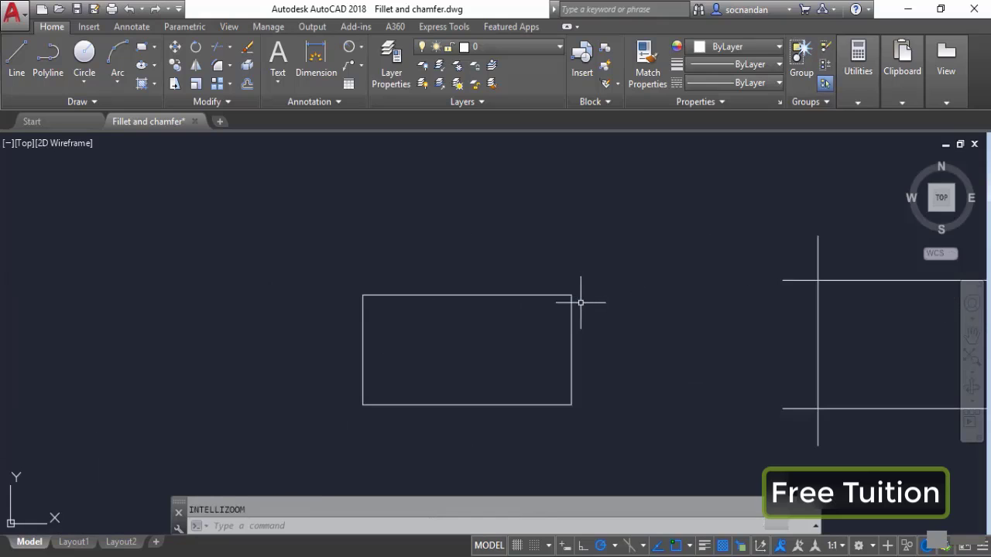
scroll(612, 327, "down", 2)
middle_click_drag(694, 343, 348, 344)
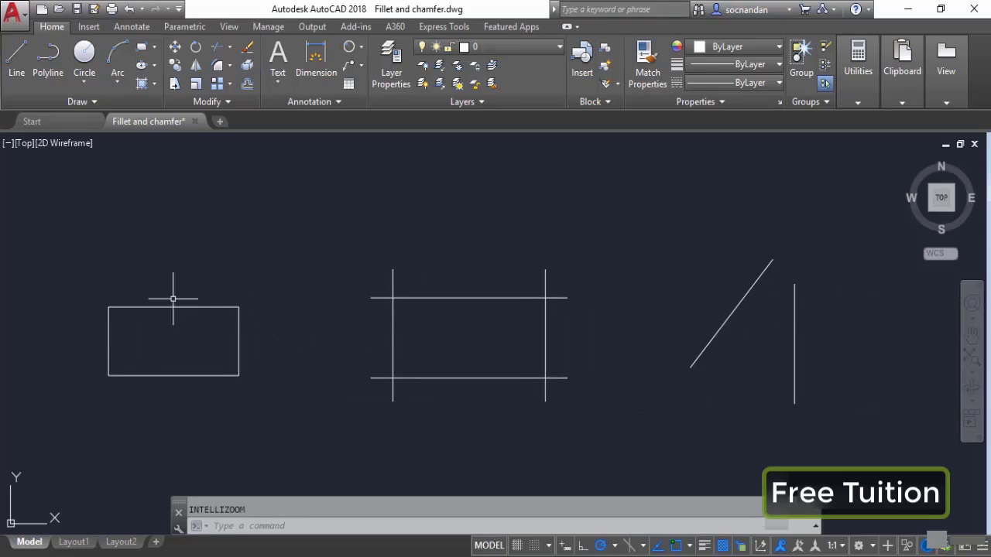
Chamfer the rectangle's upper-right corner with distances 1 along the upper edge and 2 along the vertical edge, and undo the chamfer.
scroll(158, 337, "up", 4)
middle_click_drag(194, 352, 454, 340)
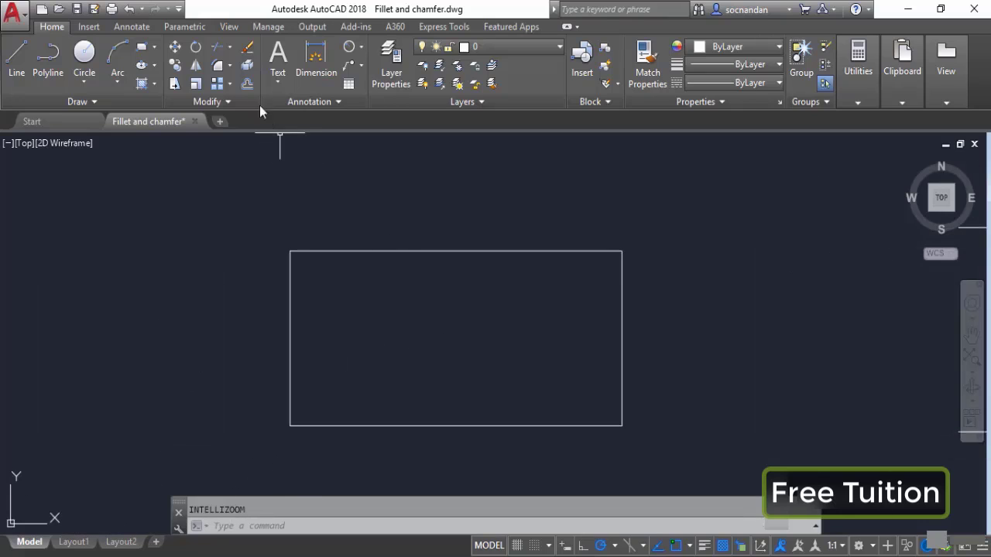
left_click(230, 66)
left_click(265, 125)
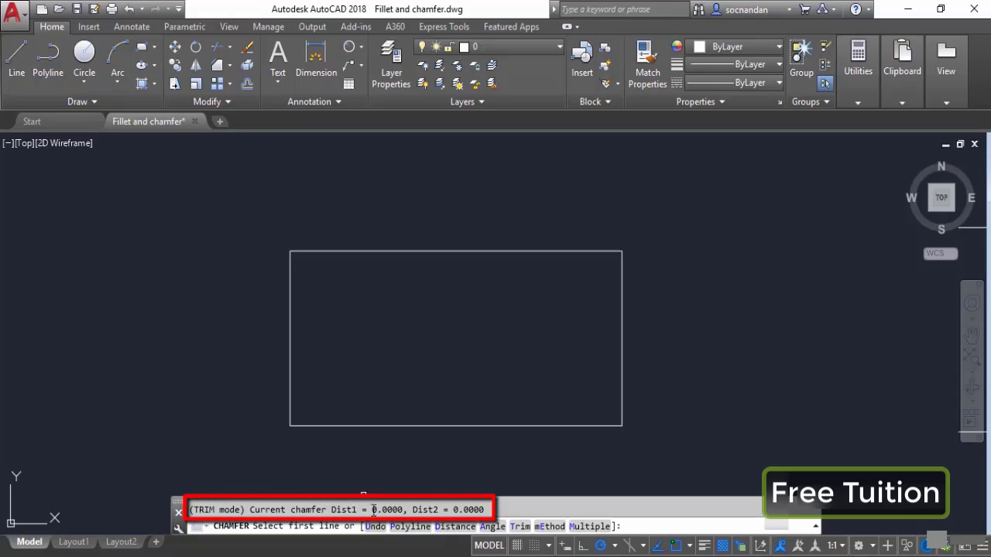
left_click(455, 527)
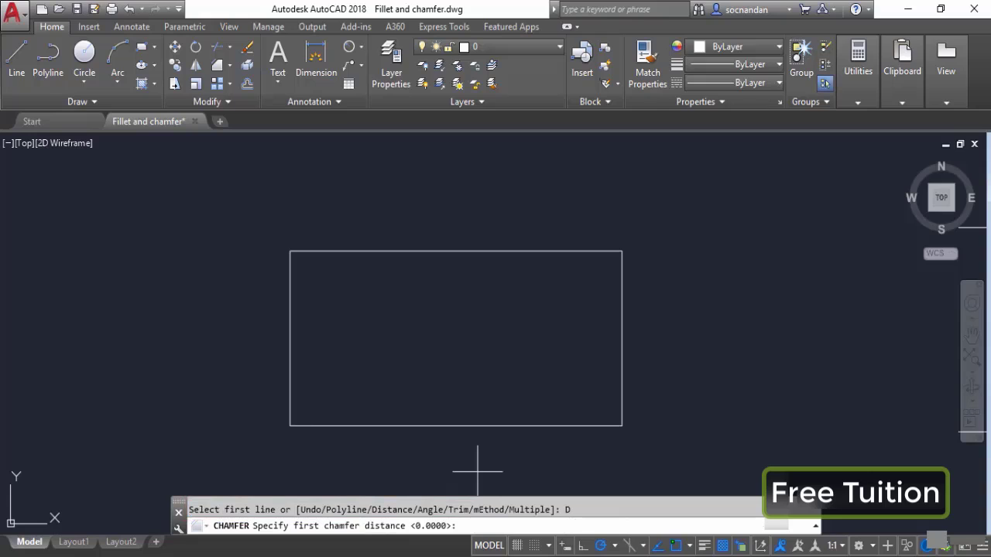
type("1")
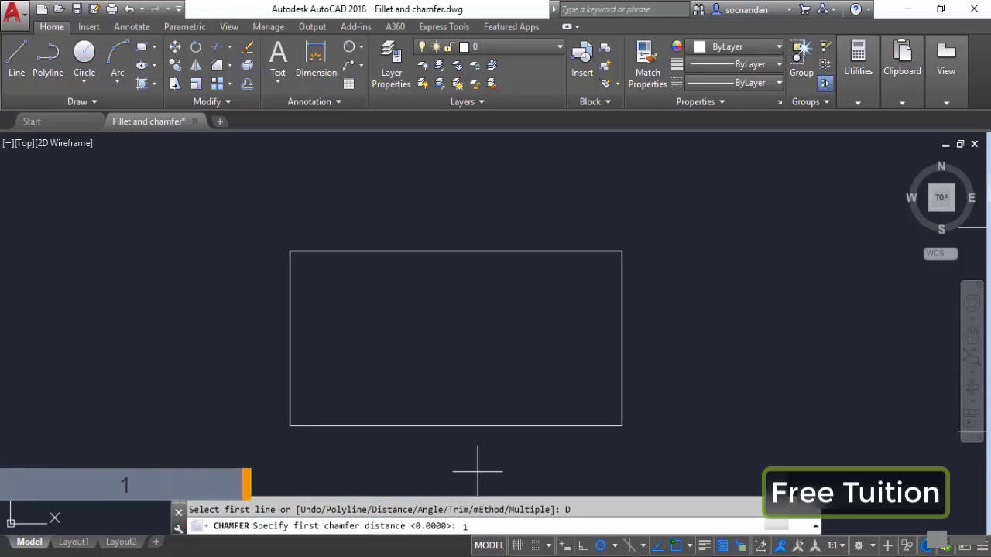
key("Return")
type("2")
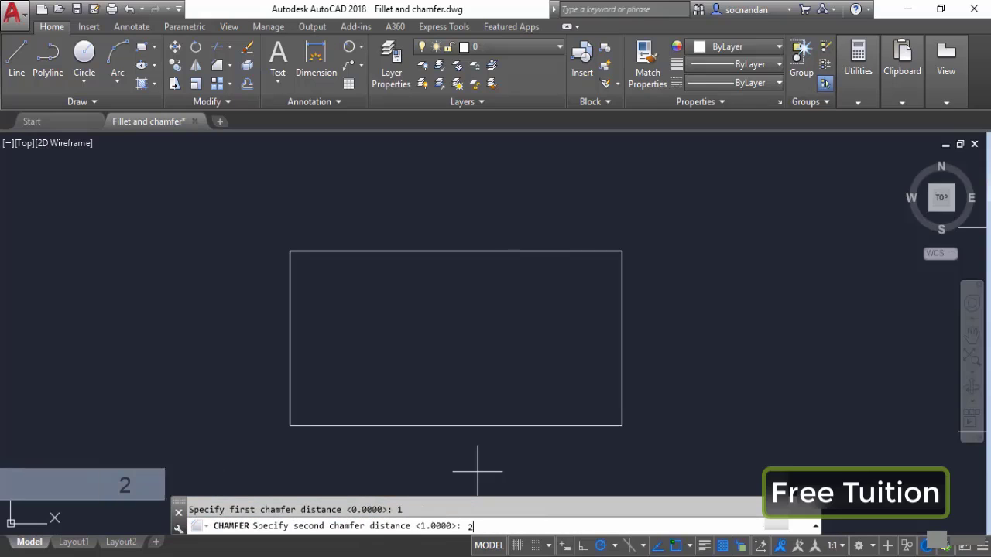
key("Return")
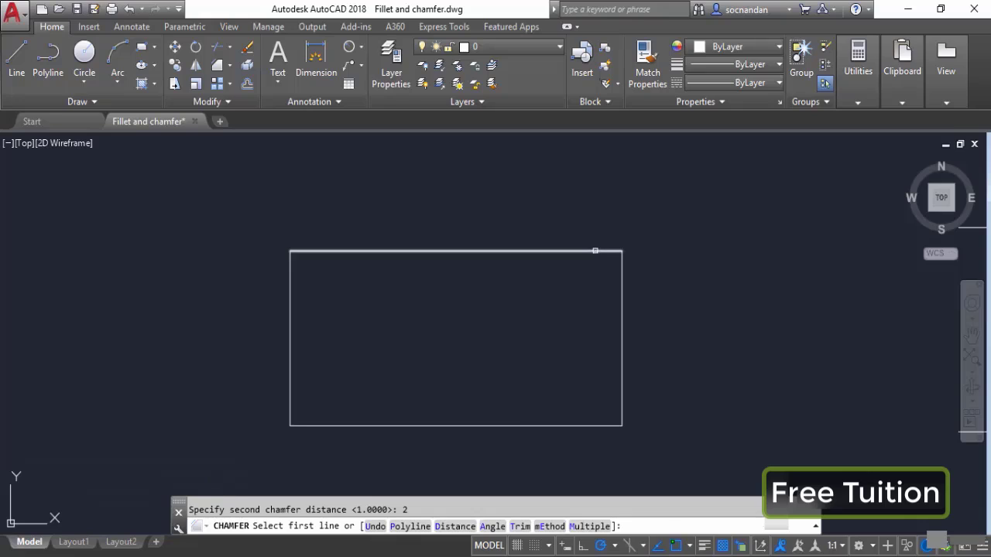
left_click(594, 250)
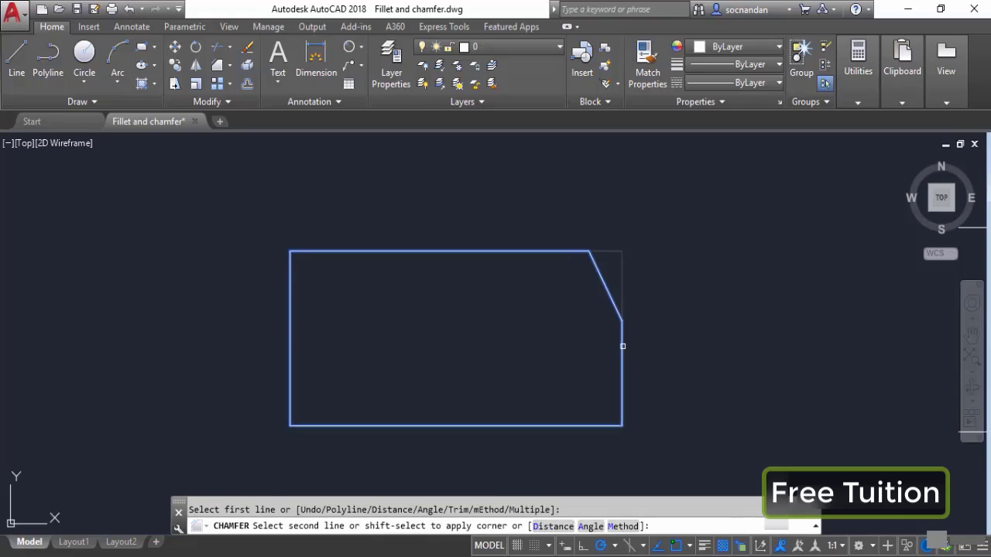
left_click(623, 346)
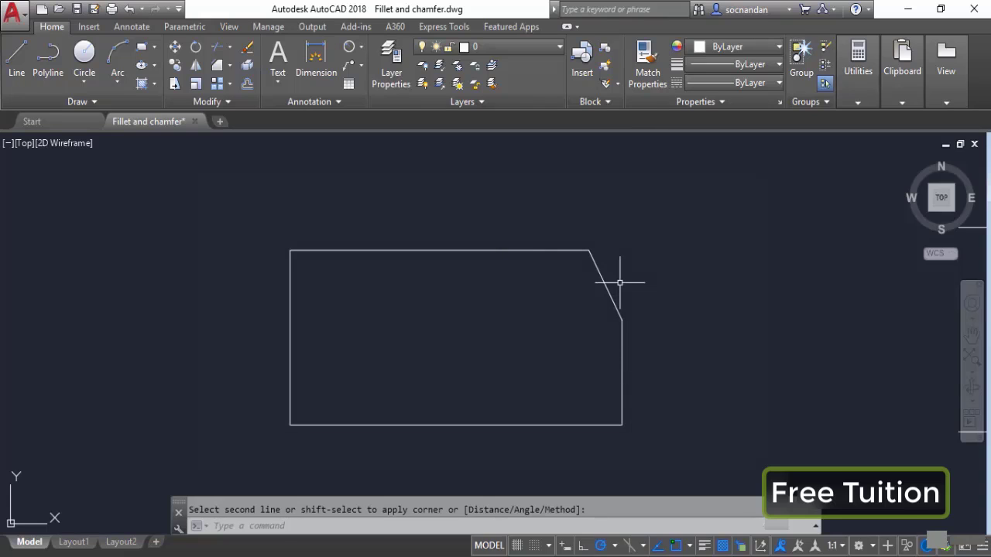
key("ctrl+z")
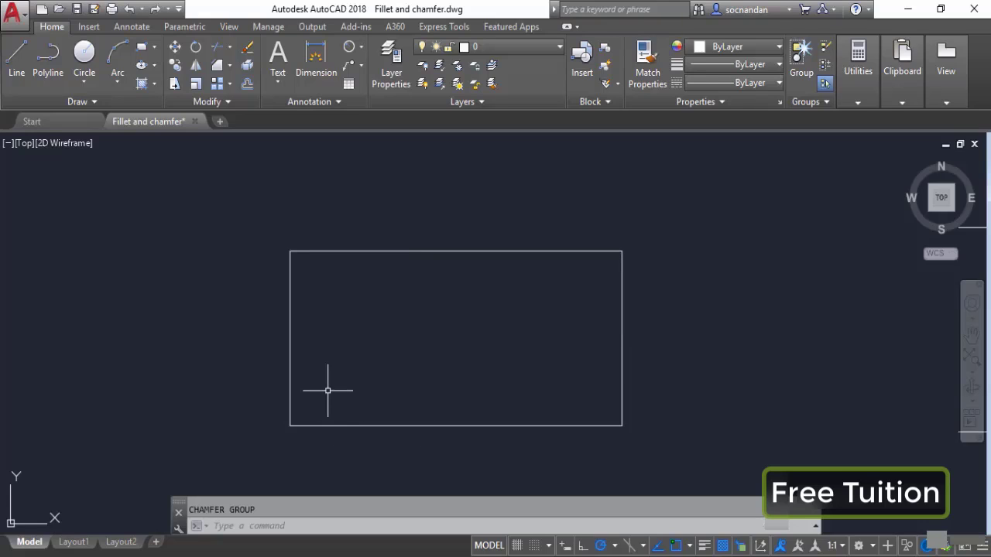
Chamfer all corners of the rectangle at once using the Polyline option with both distances set to 1.
left_click(217, 65)
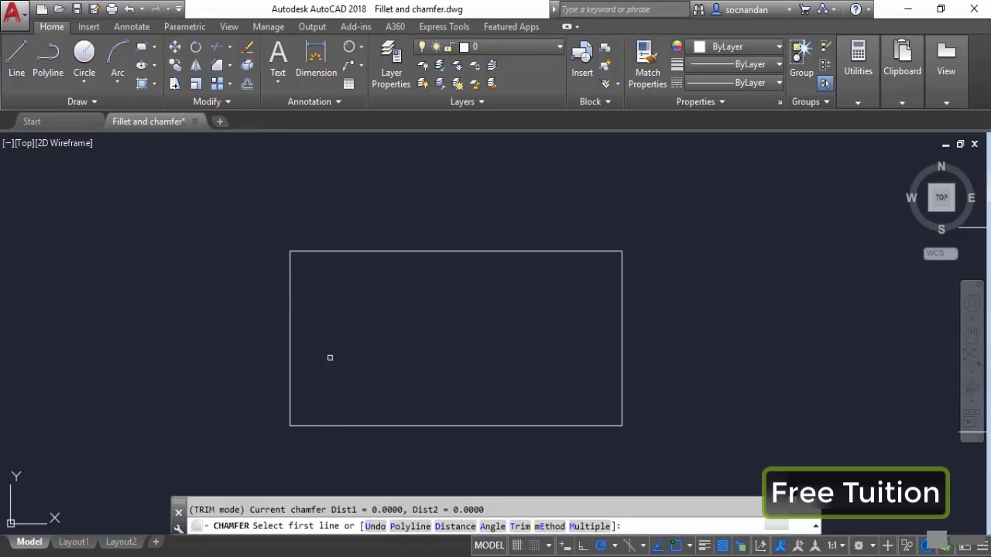
left_click(454, 527)
type("1")
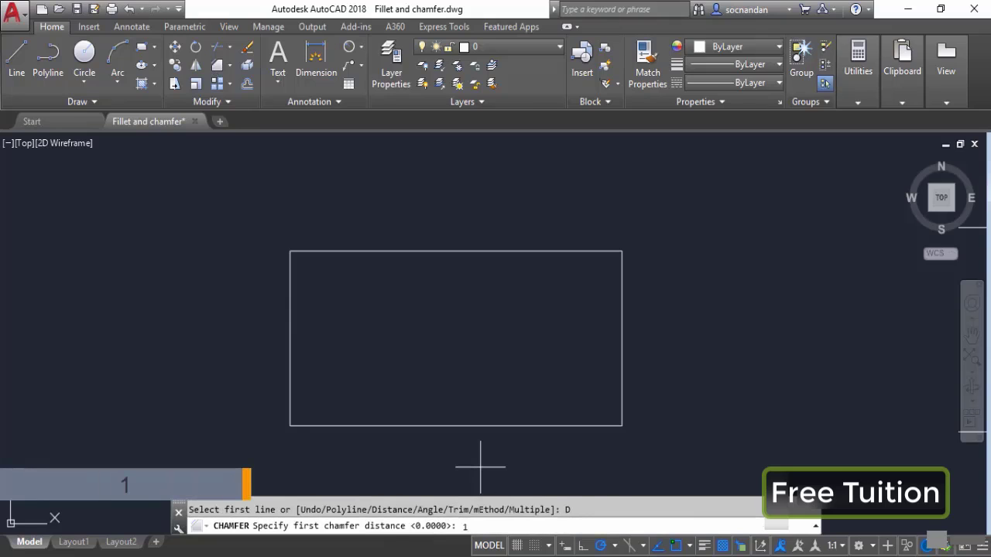
key("Return")
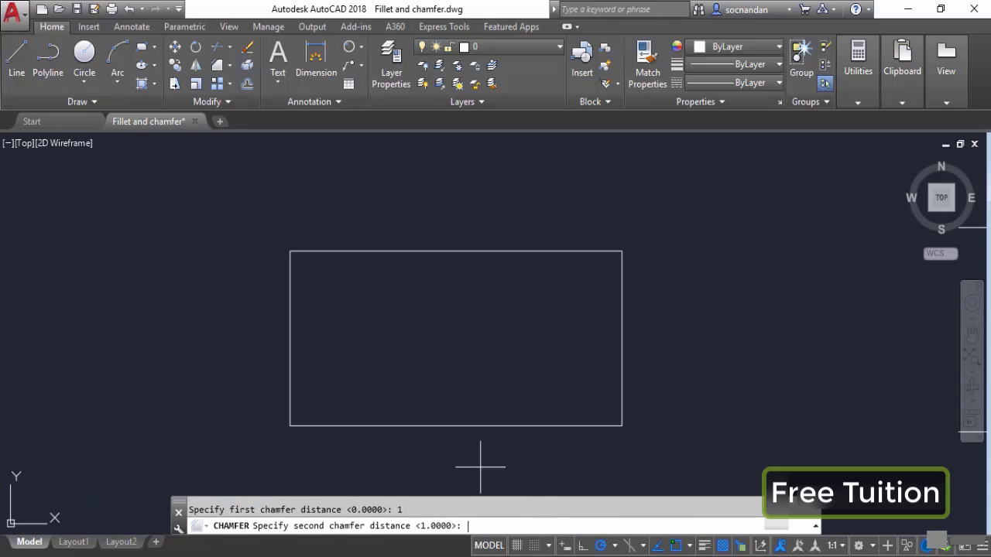
type("1")
key("Return")
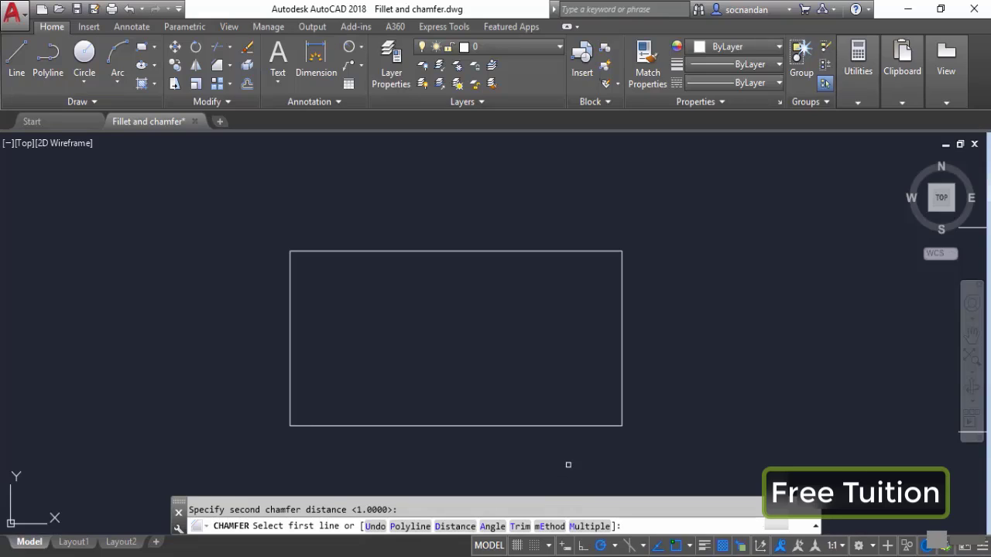
left_click(402, 528)
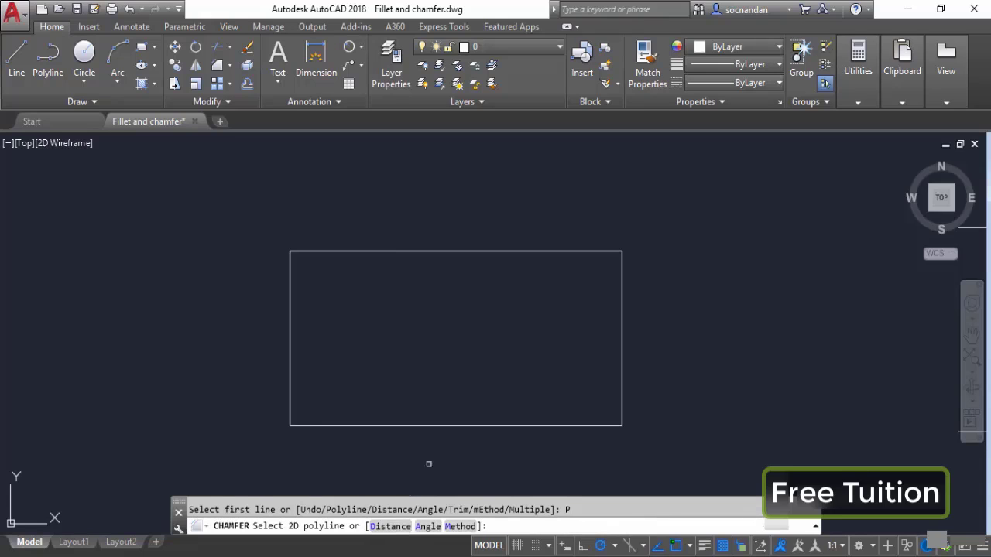
left_click(519, 425)
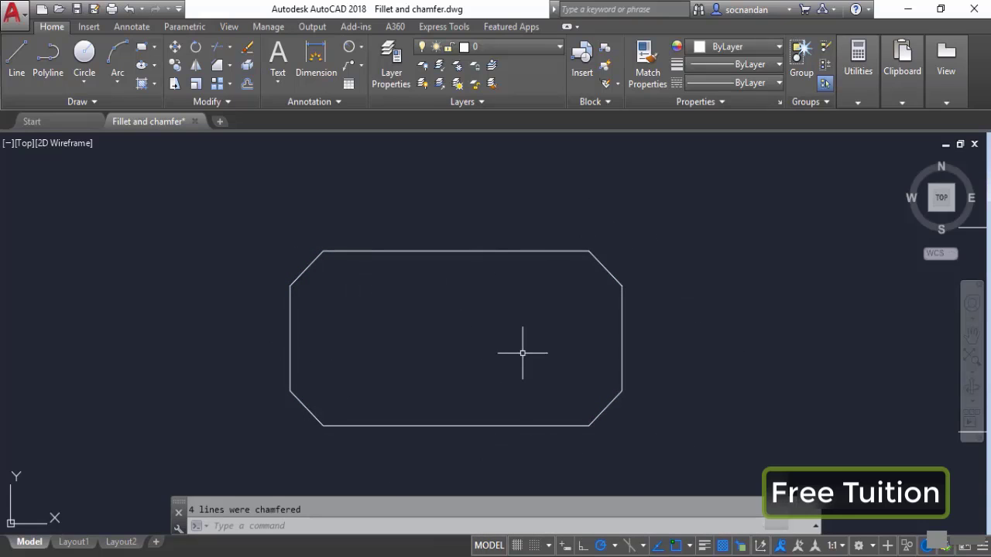
Chamfer the upper ends of the separate slanted and vertical lines, keeping the current chamfer distances.
scroll(523, 354, "down", 2)
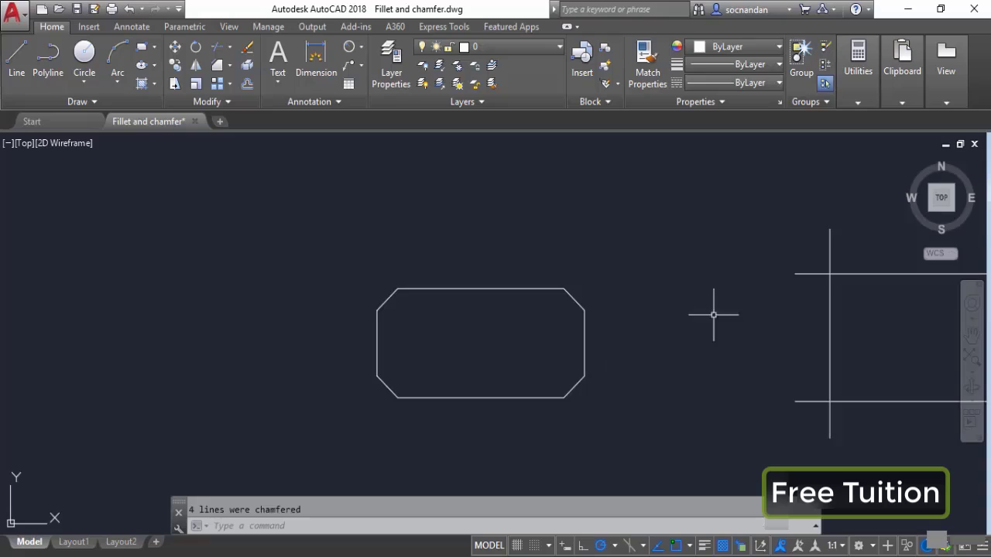
mouse_move(742, 324)
middle_mouse_down()
mouse_move(476, 343)
mouse_move(343, 339)
middle_mouse_up()
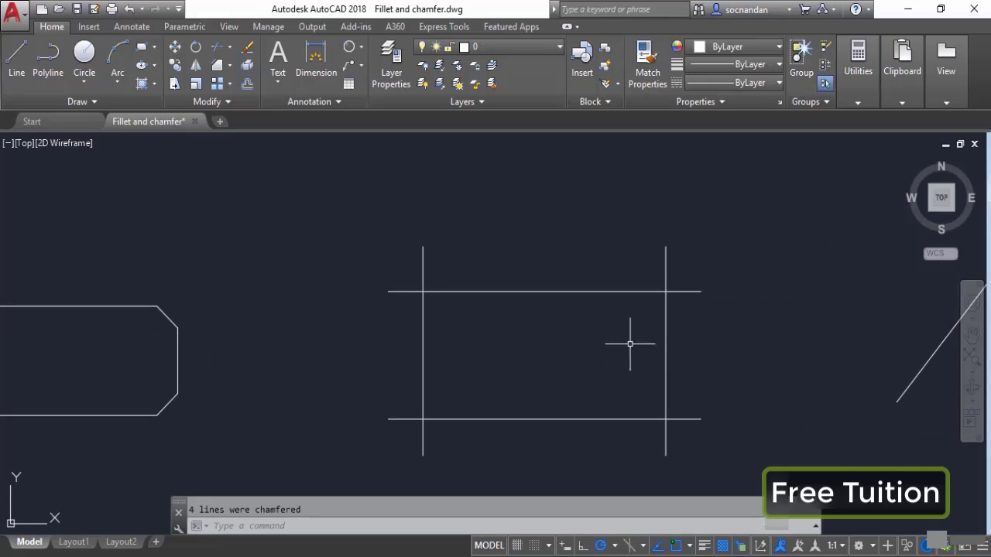
middle_click_drag(782, 368, 299, 376)
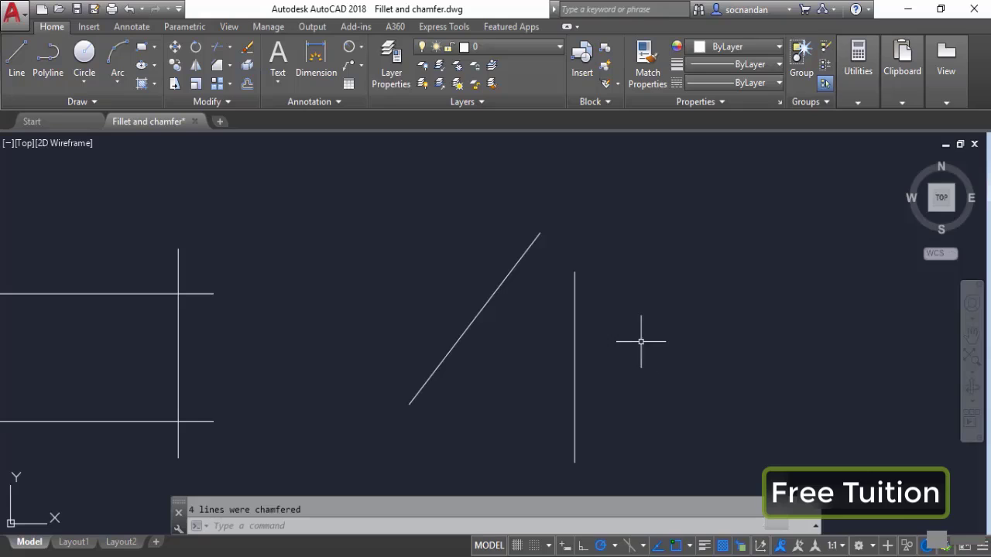
left_click(218, 65)
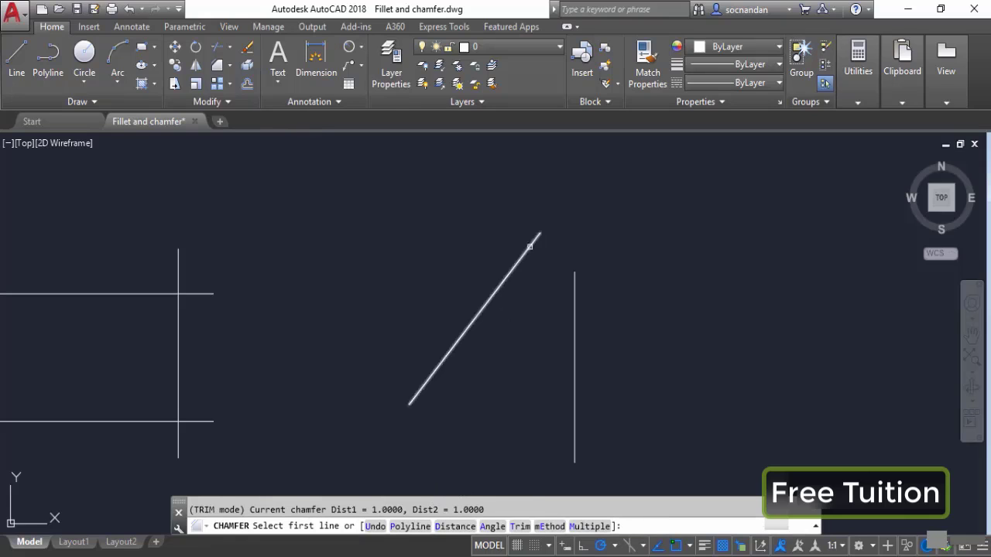
left_click(529, 246)
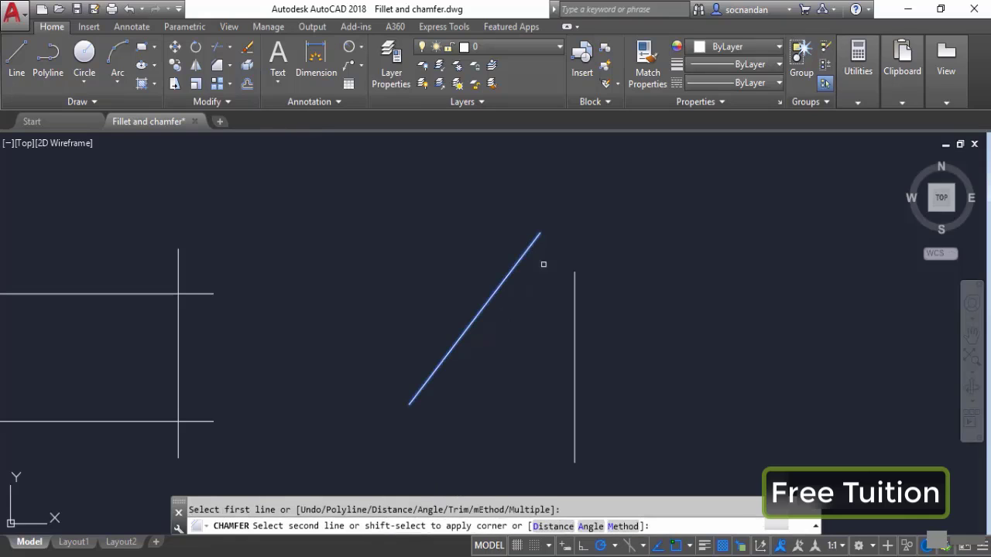
left_click(574, 291)
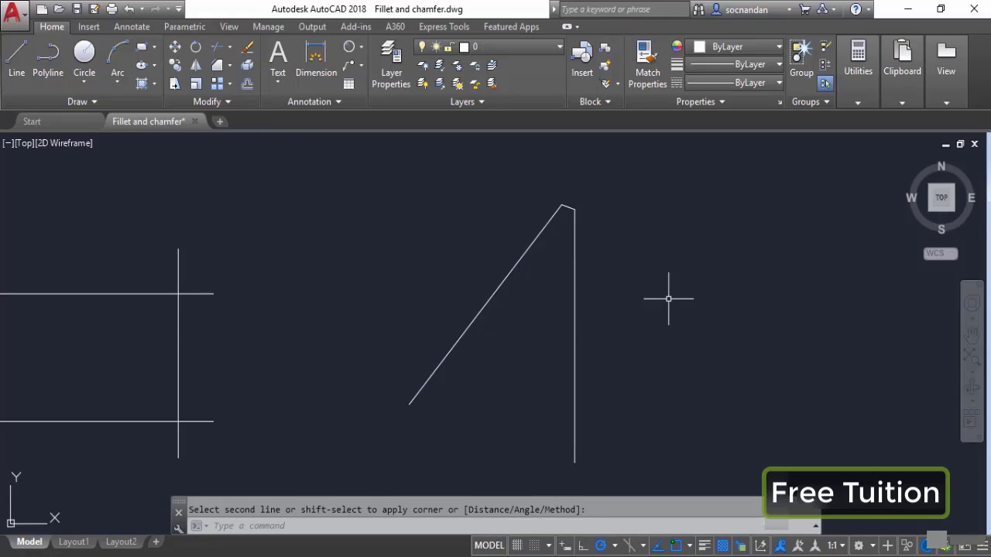
scroll(756, 336, "down", 4)
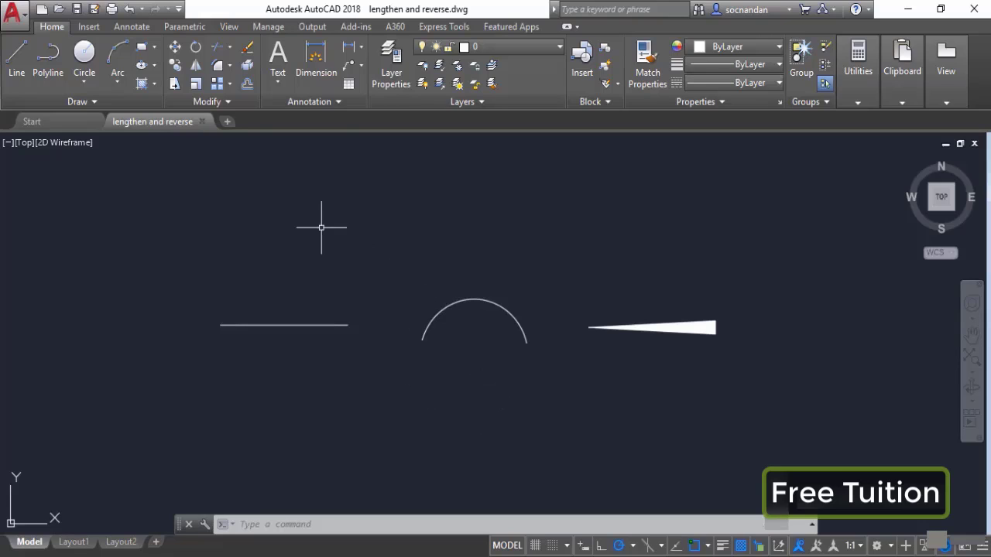
Measure the lengths of the horizontal line and the arc using the Lengthen command.
left_click(214, 101)
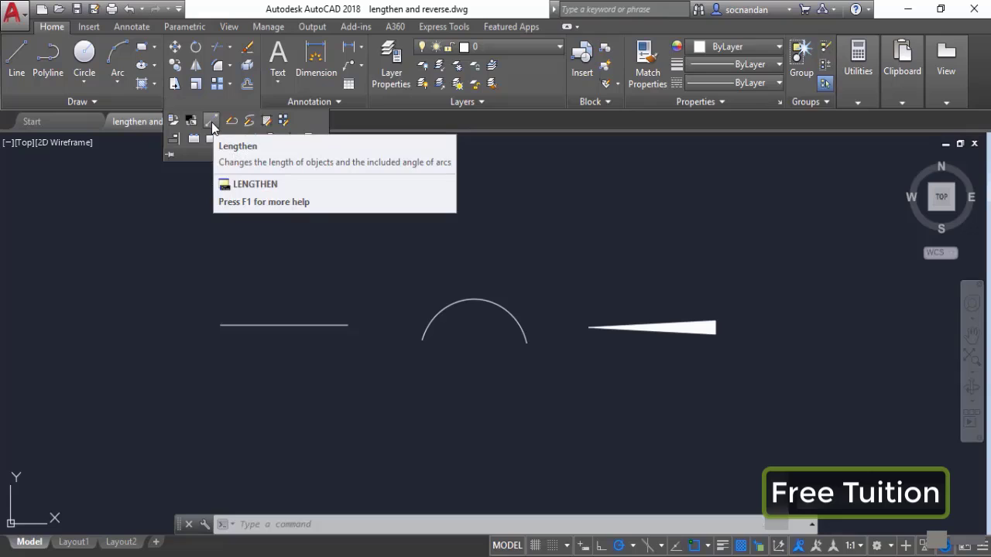
left_click(211, 123)
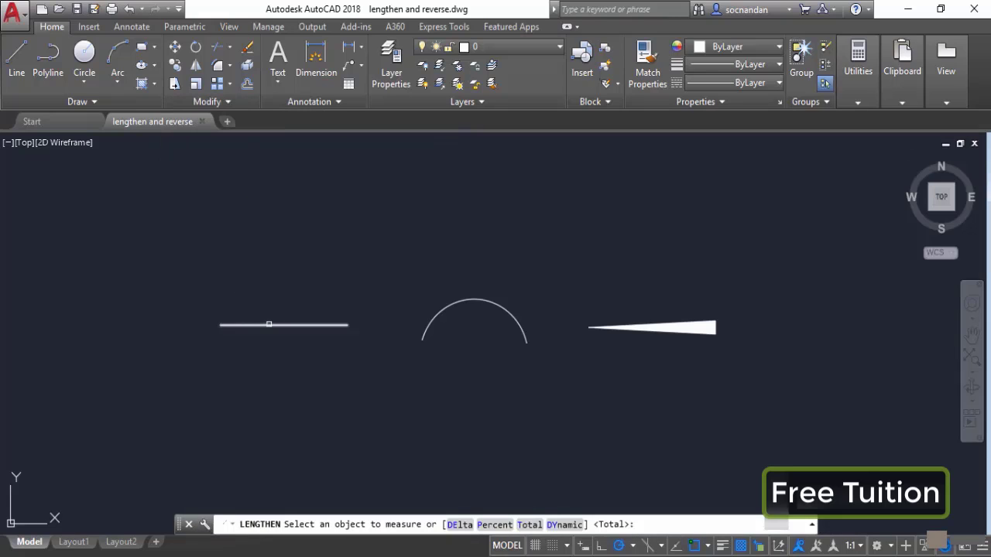
left_click(269, 324)
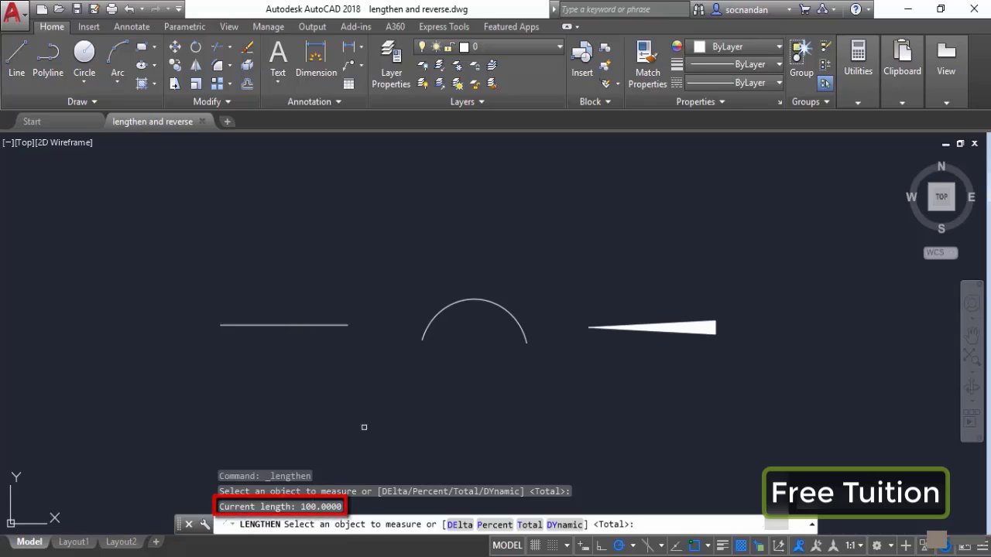
left_click(434, 317)
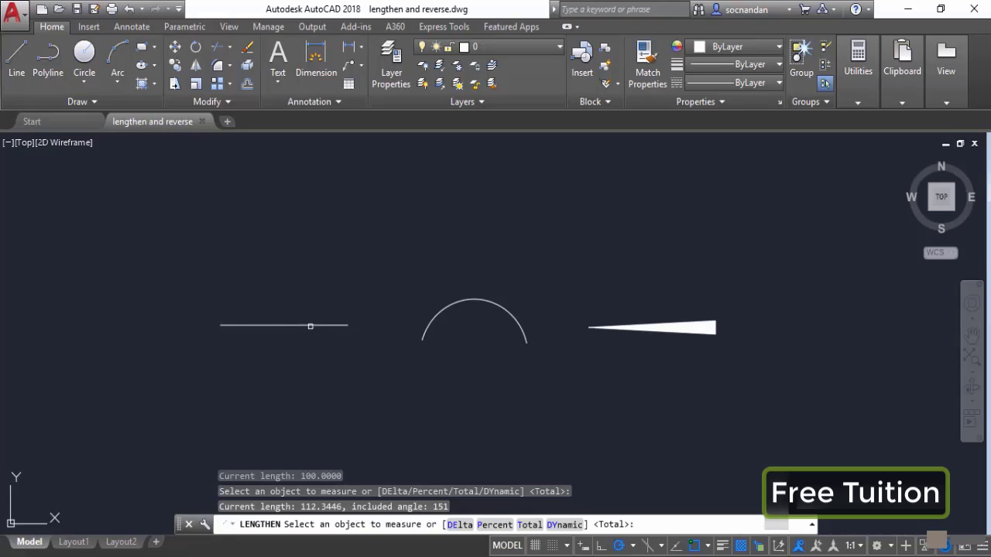
left_click(308, 326)
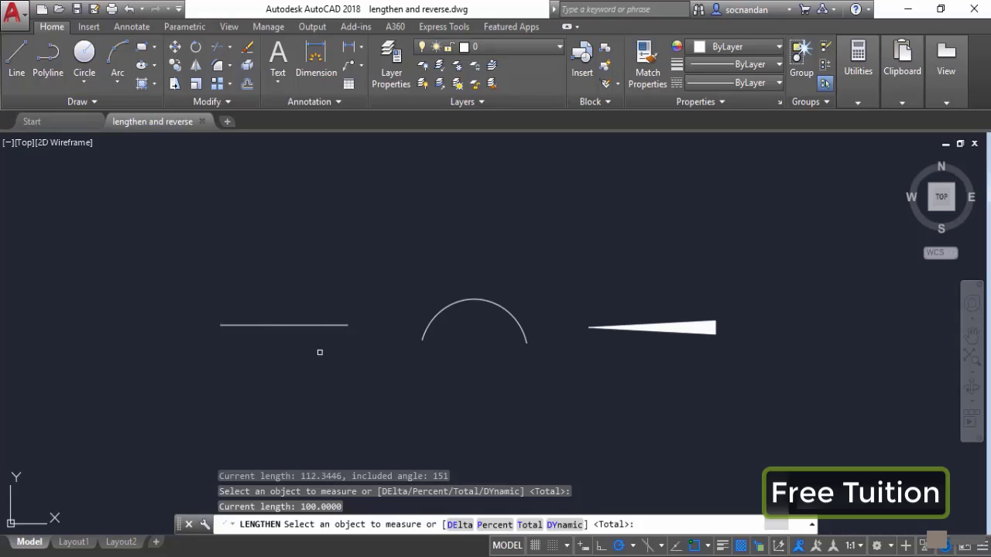
Lengthen the horizontal line by 20 at both its right and left ends using the Delta option.
left_click(460, 526)
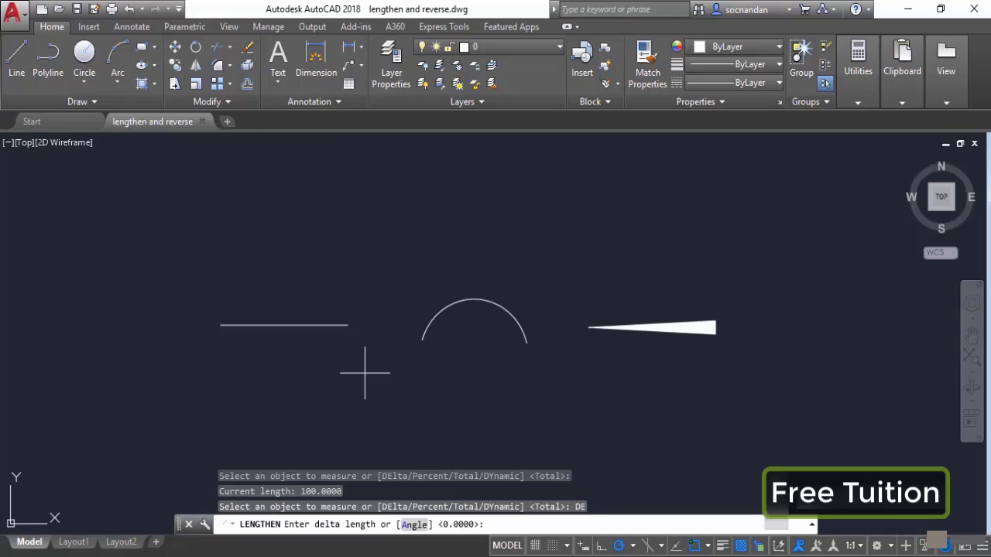
type("20")
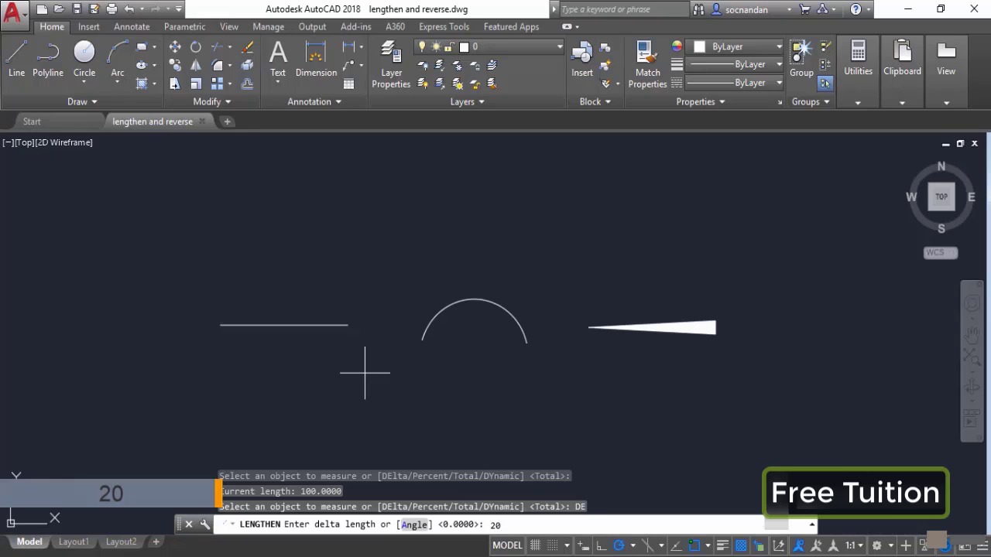
key("Return")
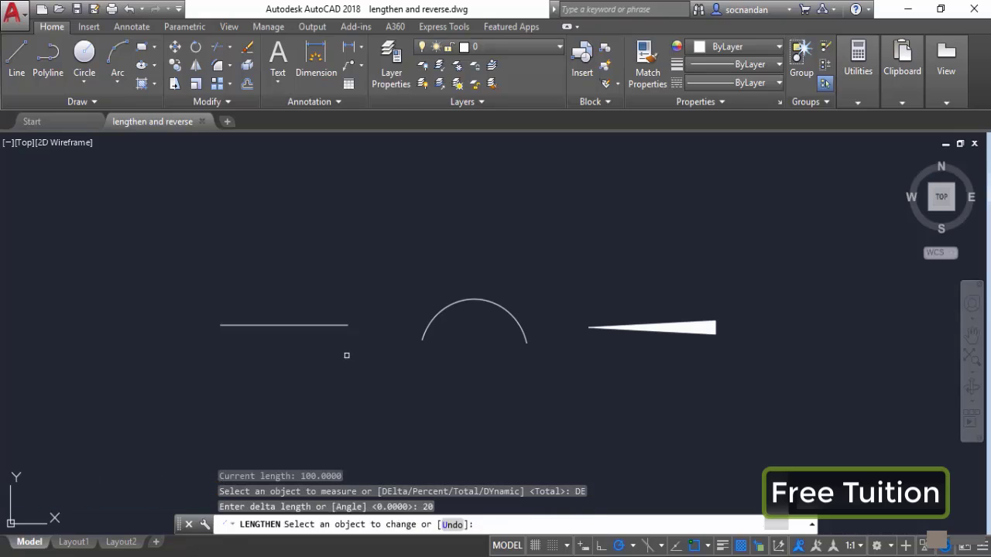
left_click(340, 326)
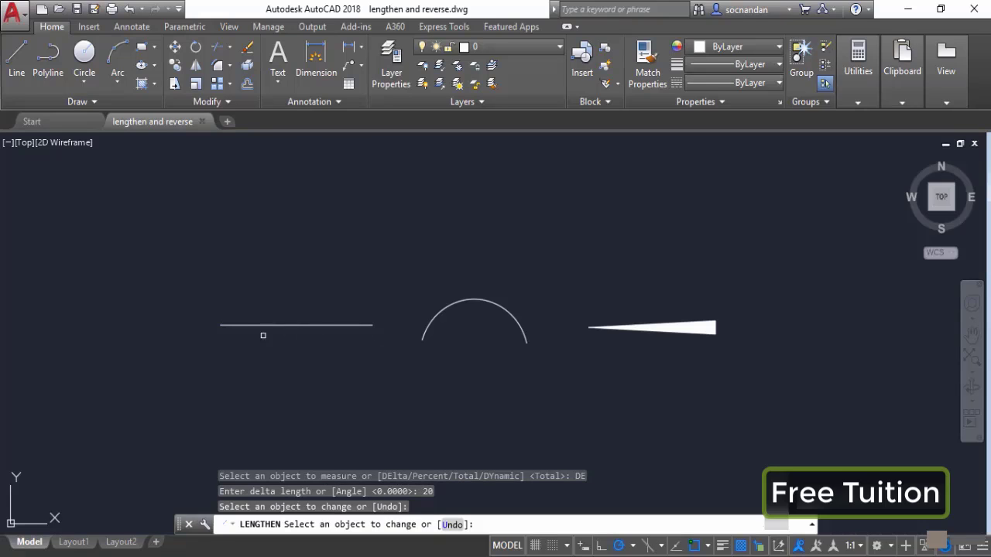
left_click(229, 326)
left_click(226, 326)
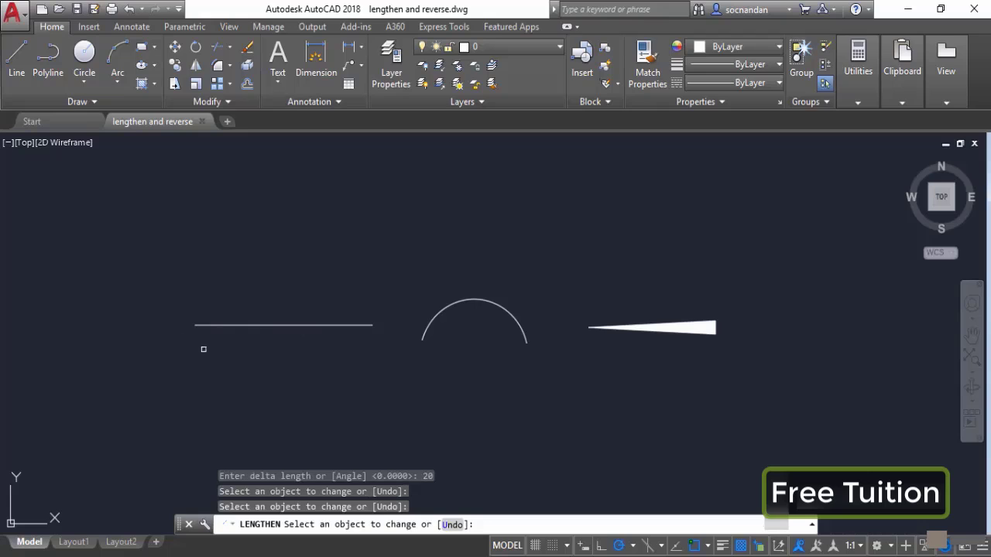
right_click(255, 349)
left_click(277, 354)
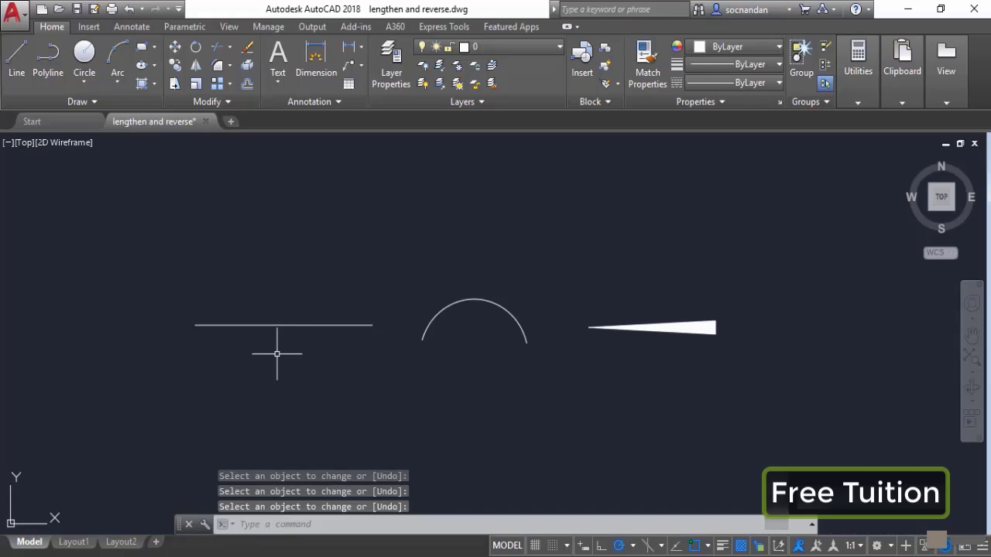
Shorten the arc from its right end to 70 percent of its length using Lengthen's Percent option.
key("Return")
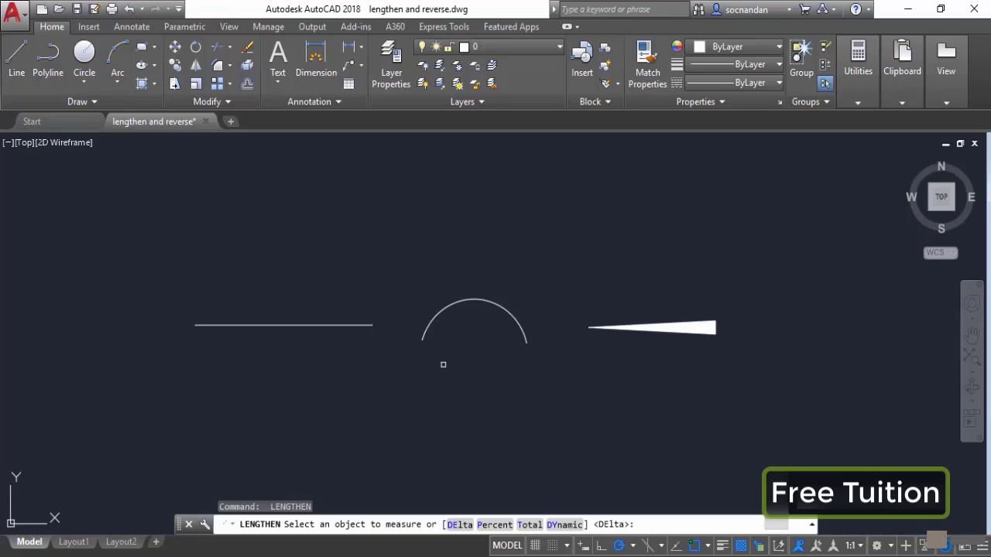
left_click(495, 526)
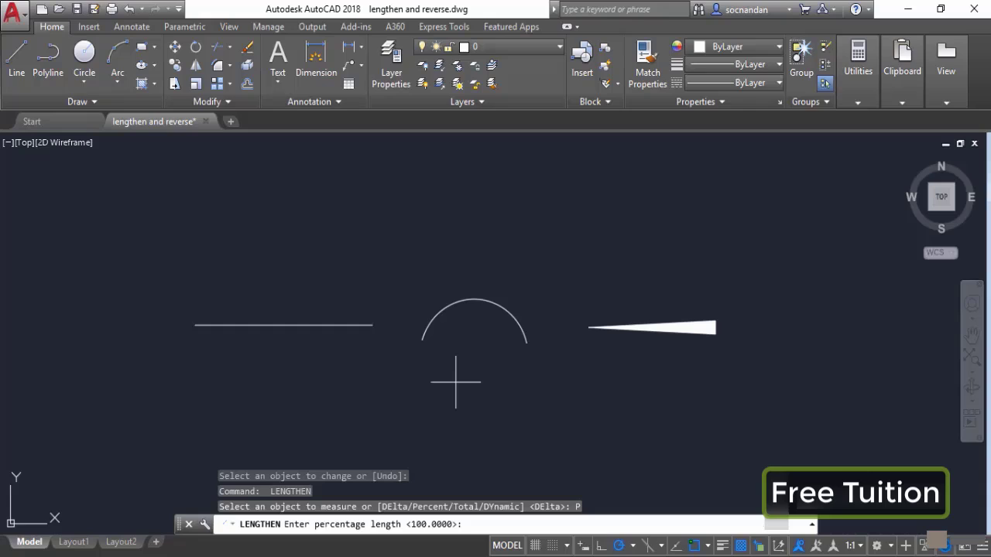
type("7")
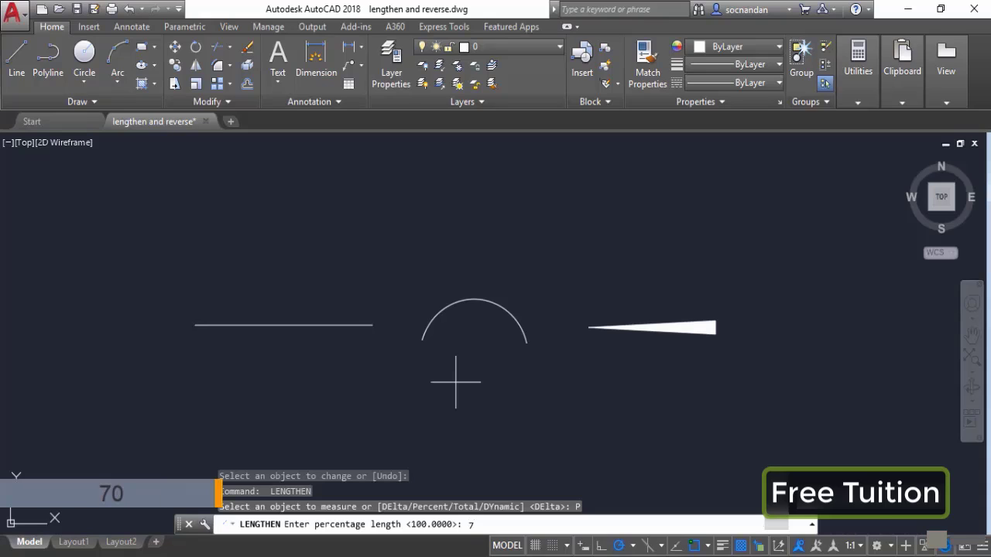
type("0")
key("Return")
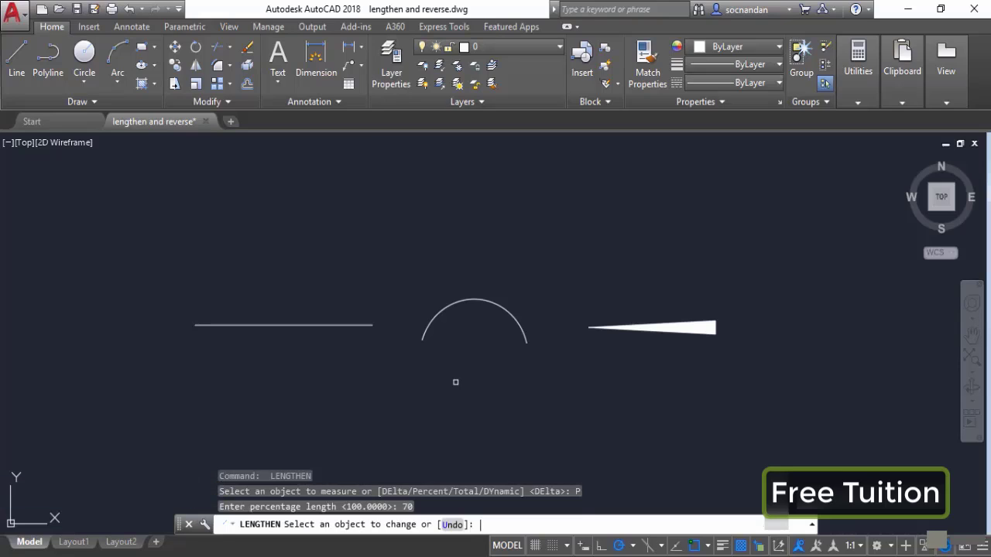
left_click(521, 329)
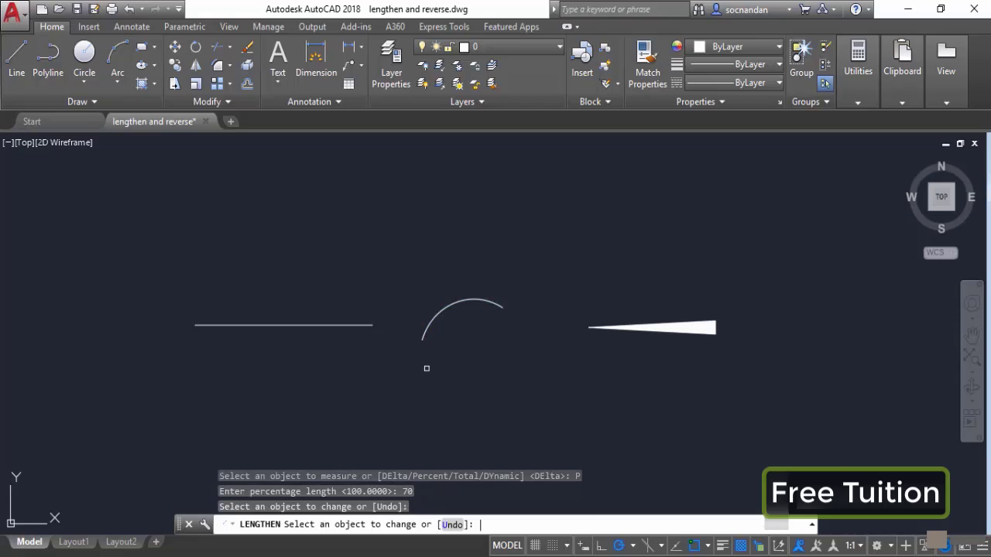
key("Return")
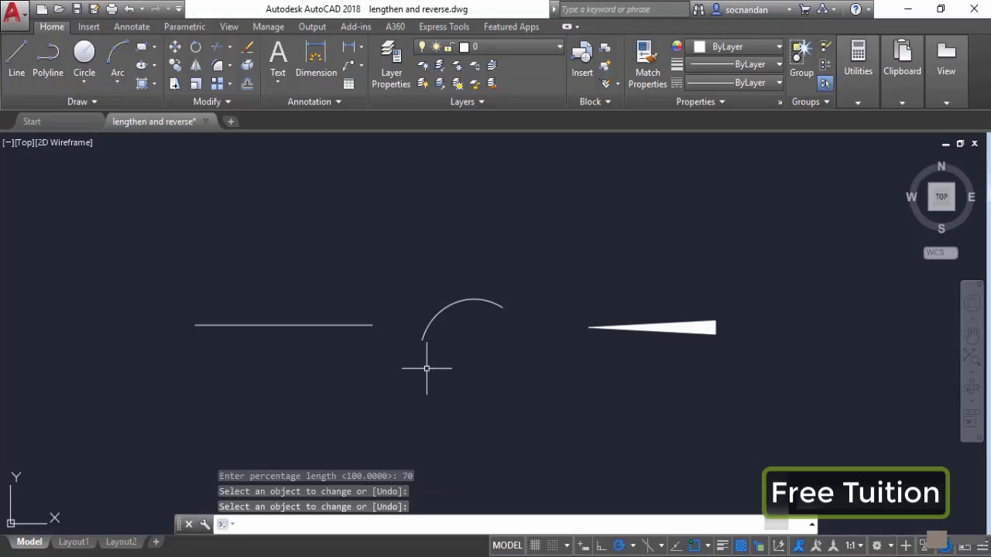
Set the horizontal line's total length to 60 with the Lengthen command, trimming it from its left end.
key("Return")
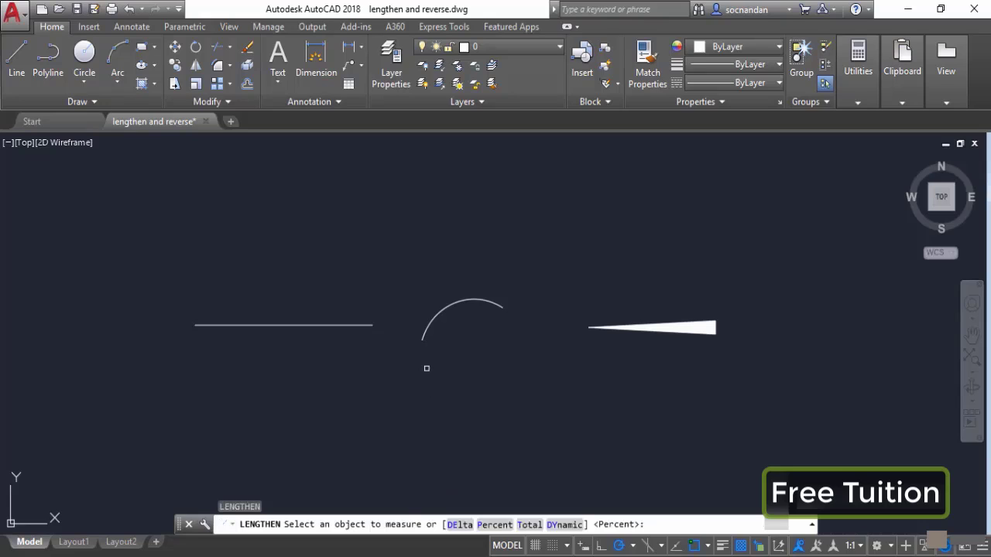
left_click(529, 525)
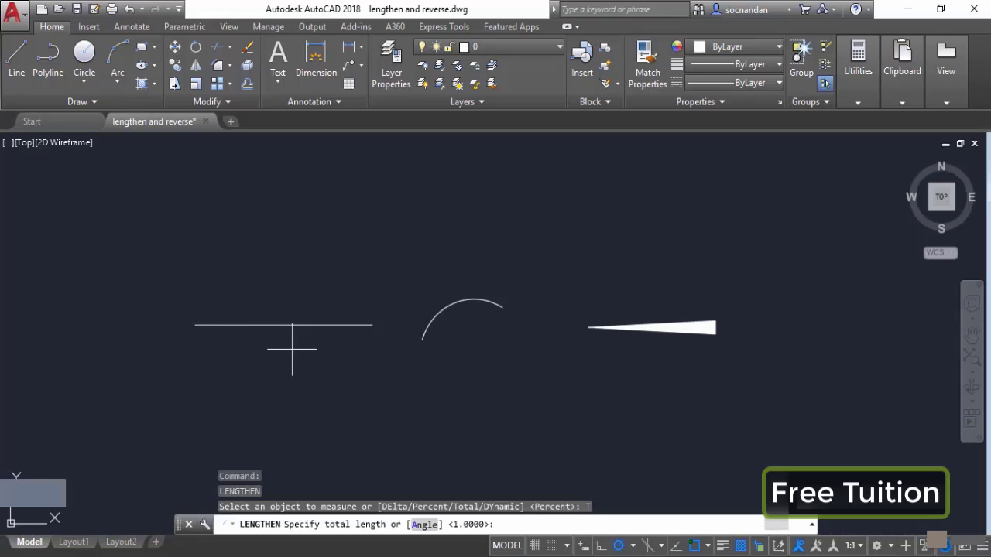
type("60")
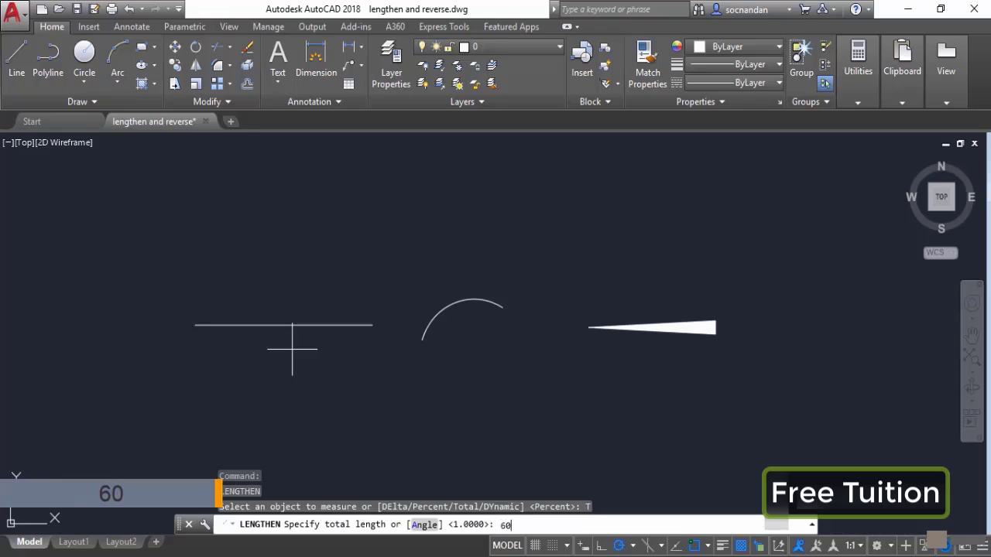
key("Return")
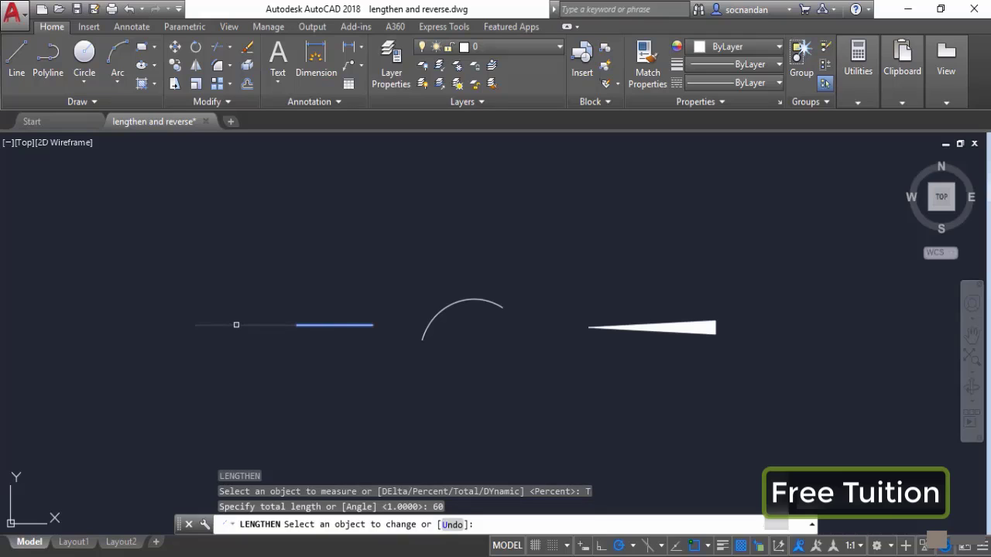
left_click(236, 325)
right_click(255, 359)
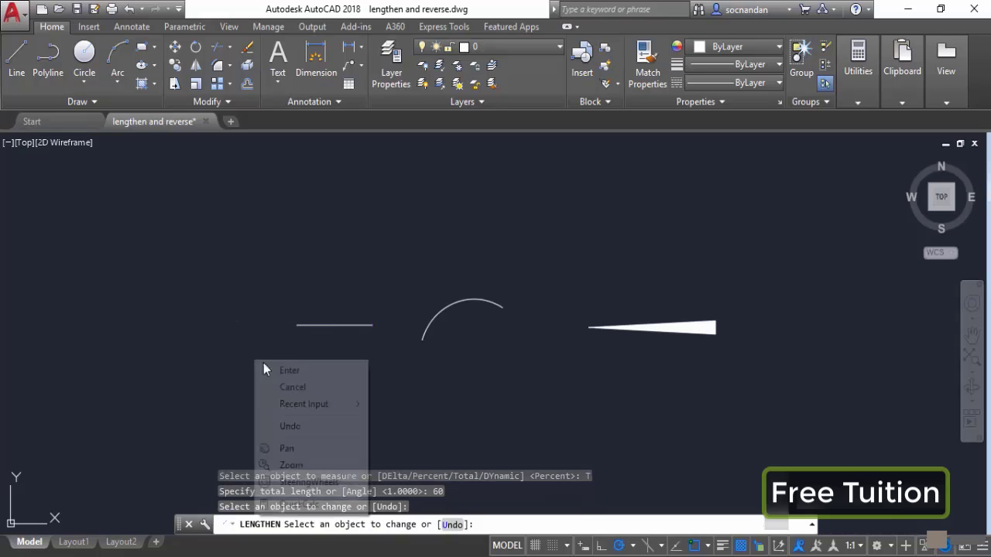
left_click(282, 372)
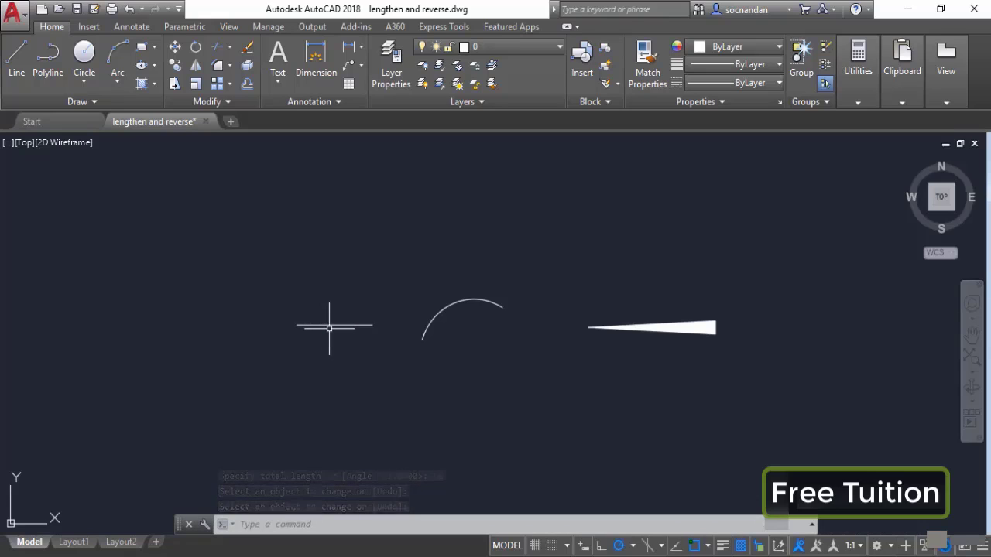
Measure the shortened horizontal line's length using the Lengthen command.
type("len")
key("Return")
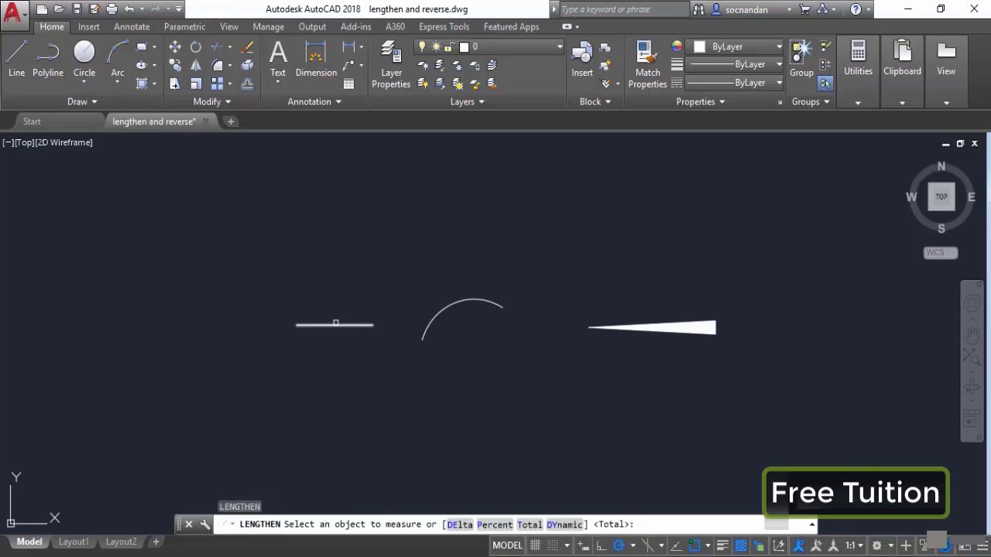
left_click(344, 326)
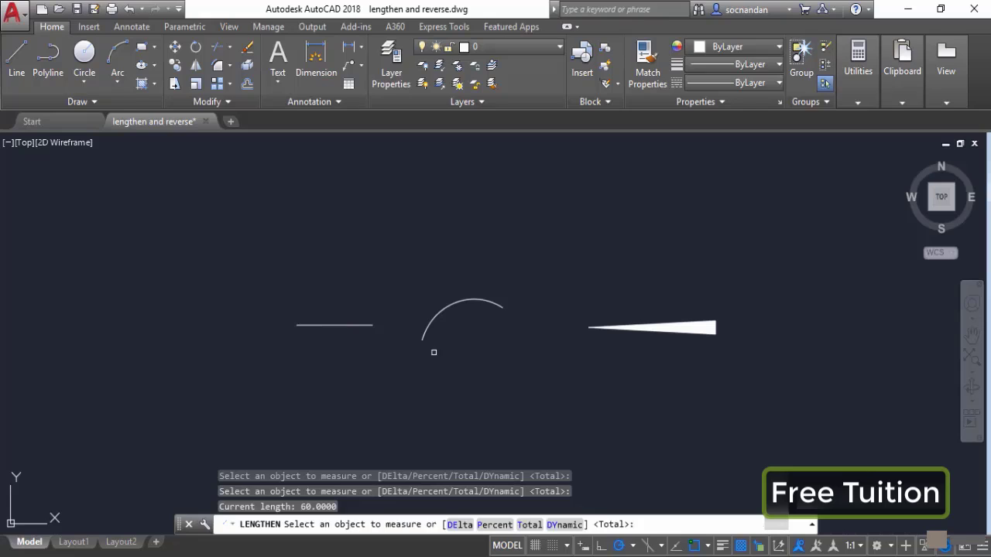
Extend the line's left end outward and the arc's left end downward around its centre with Lengthen's Dynamic option.
left_click(564, 525)
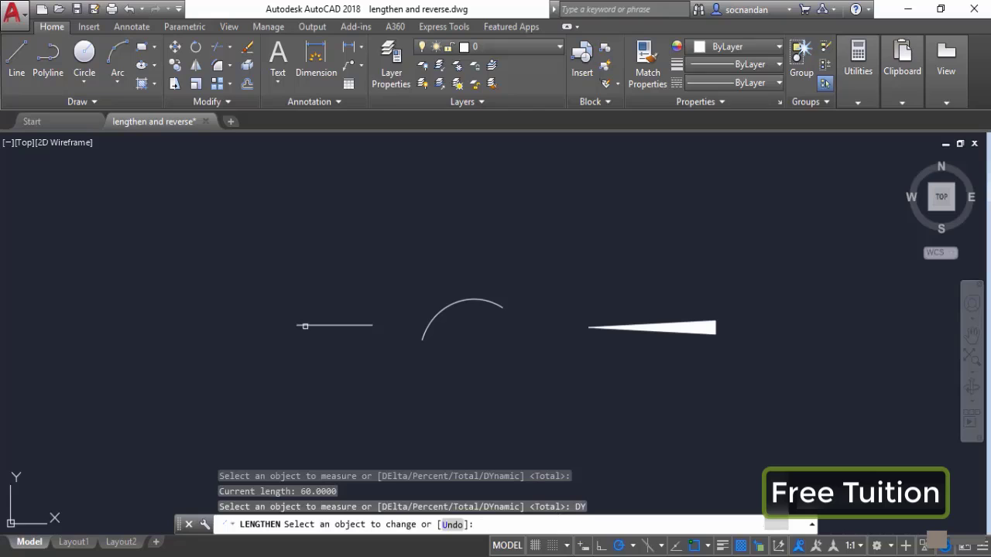
left_click(304, 325)
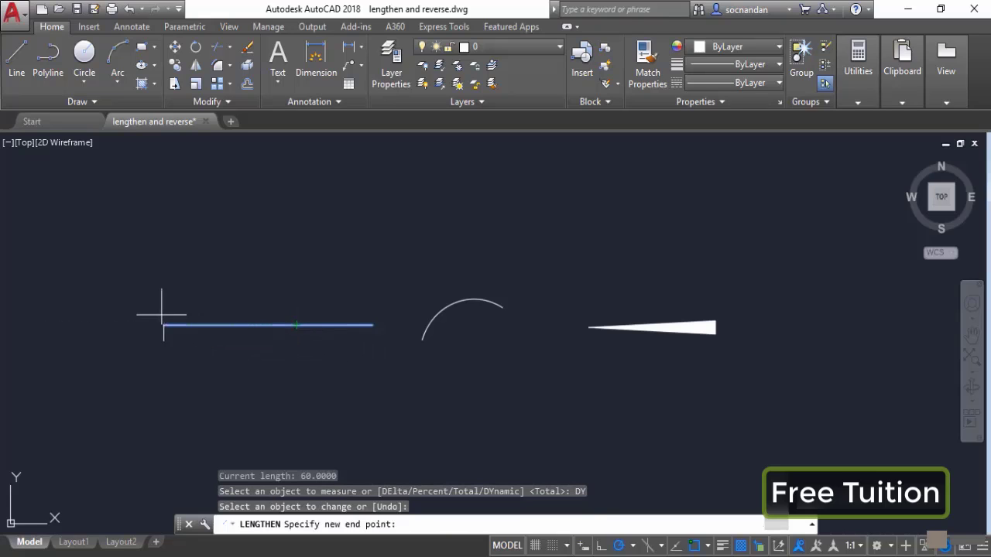
left_click(140, 326)
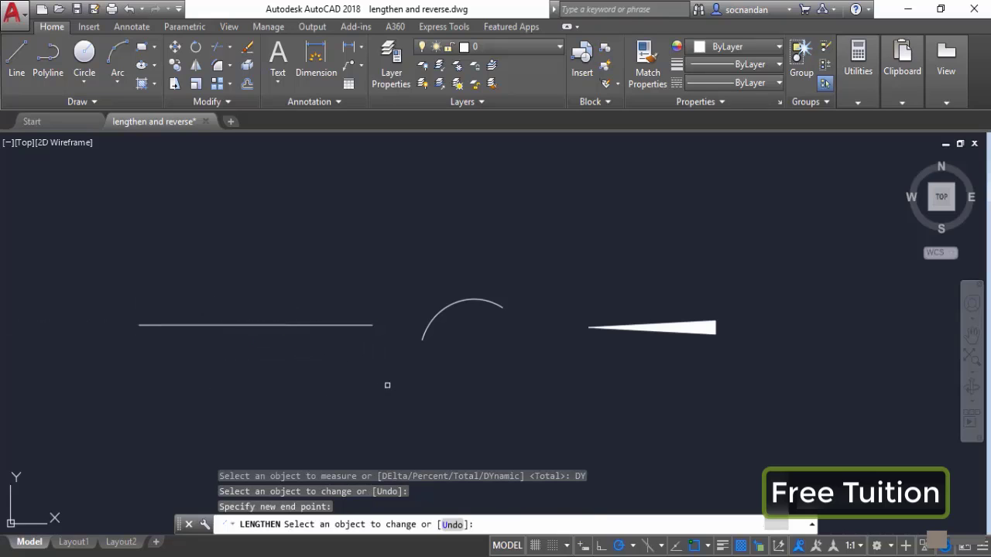
left_click(425, 338)
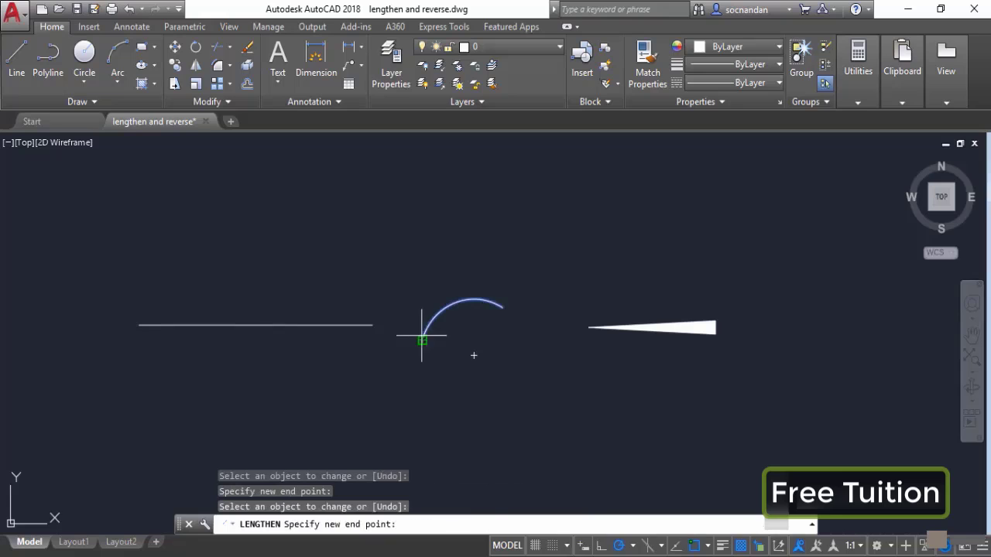
left_click(455, 417)
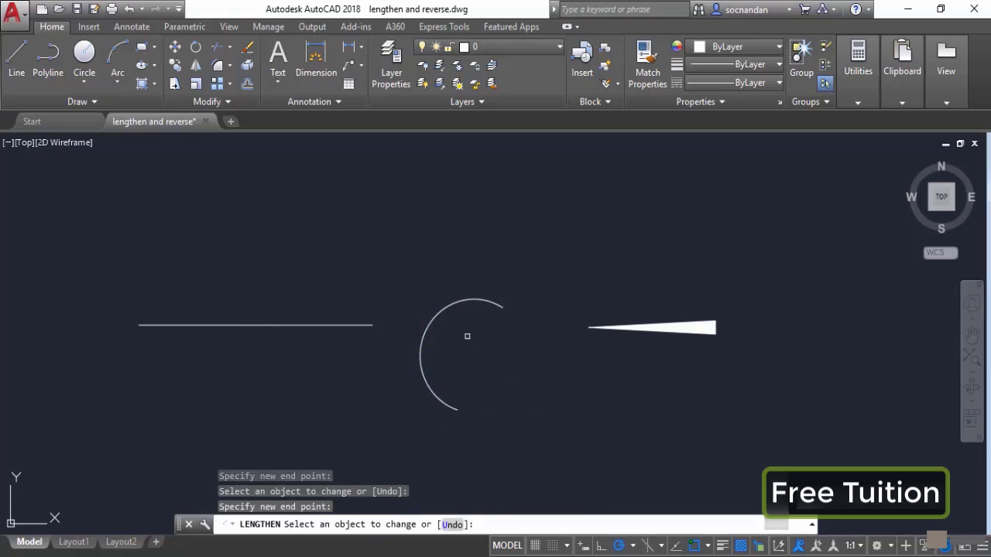
key("Escape")
Erase the horizontal line and the arc, leaving only the tapered polyline.
left_click(500, 364)
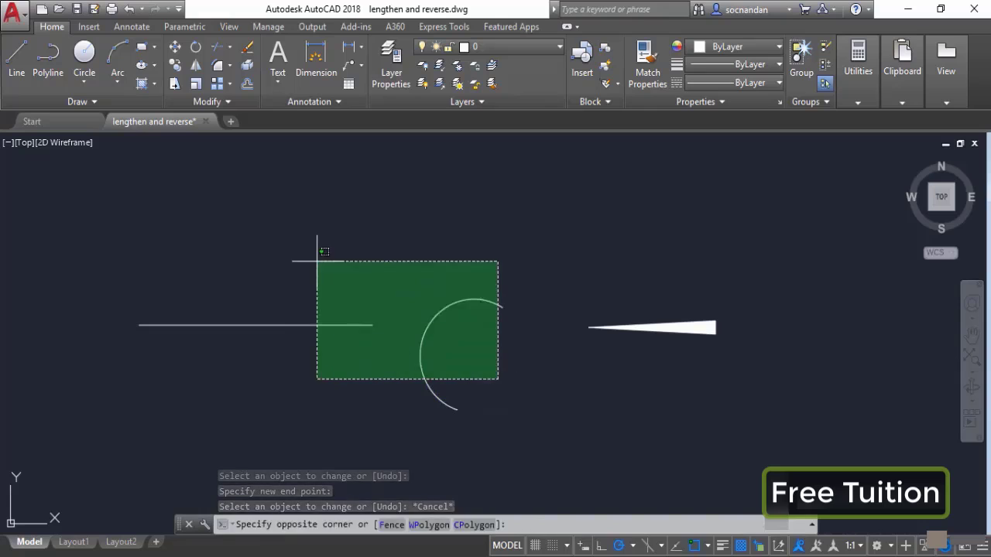
left_click(309, 252)
right_click(309, 252)
left_click(364, 297)
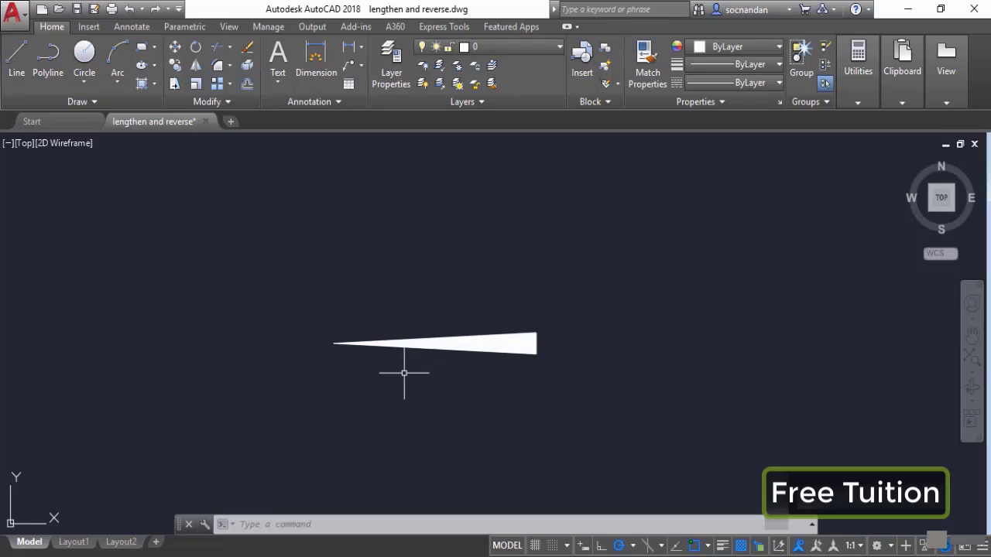
Reverse the direction of the tapered polyline using the Reverse command.
left_click(226, 102)
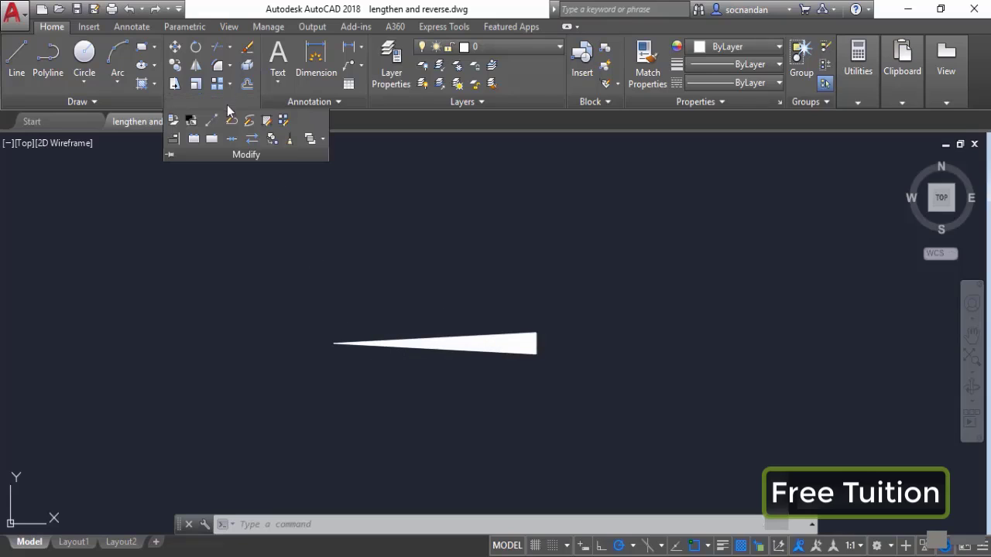
left_click(253, 140)
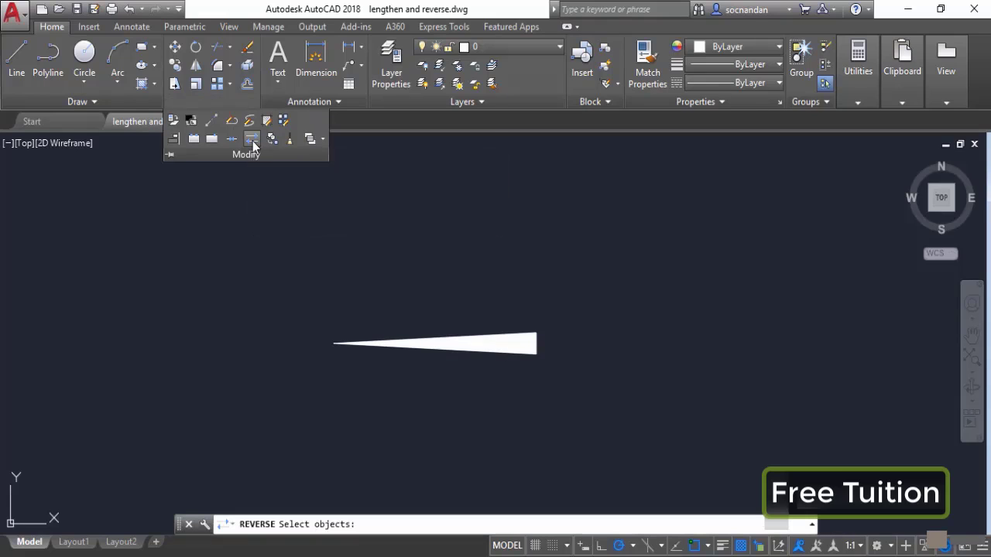
left_click(418, 343)
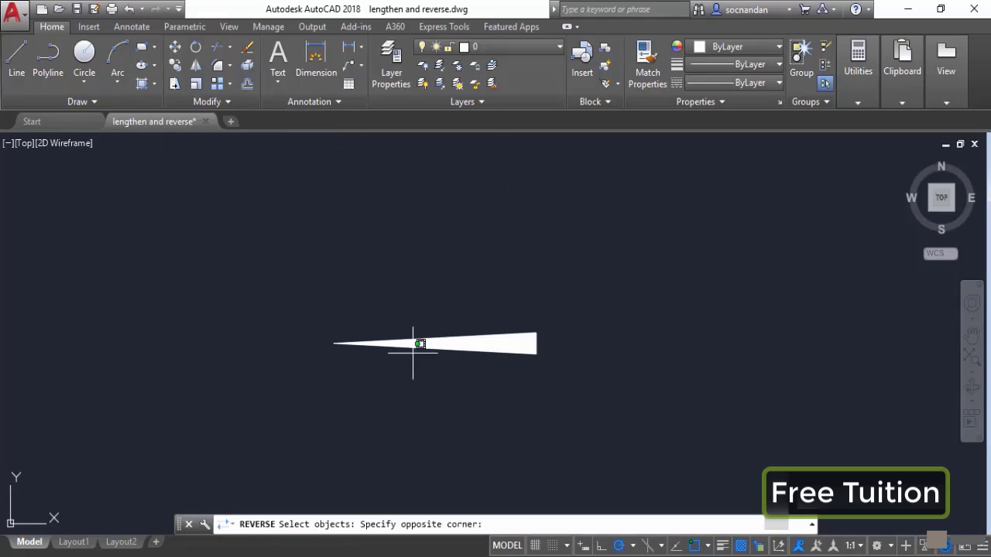
left_click(388, 316)
key("Return")
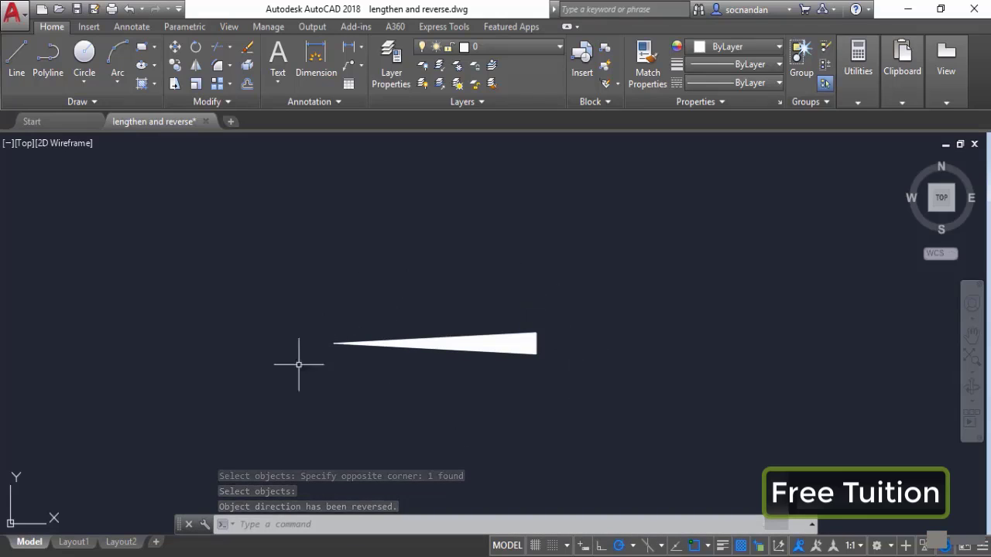
Set the PLINEREVERSEWIDTHS system variable to 1.
left_click_drag(207, 515, 203, 499)
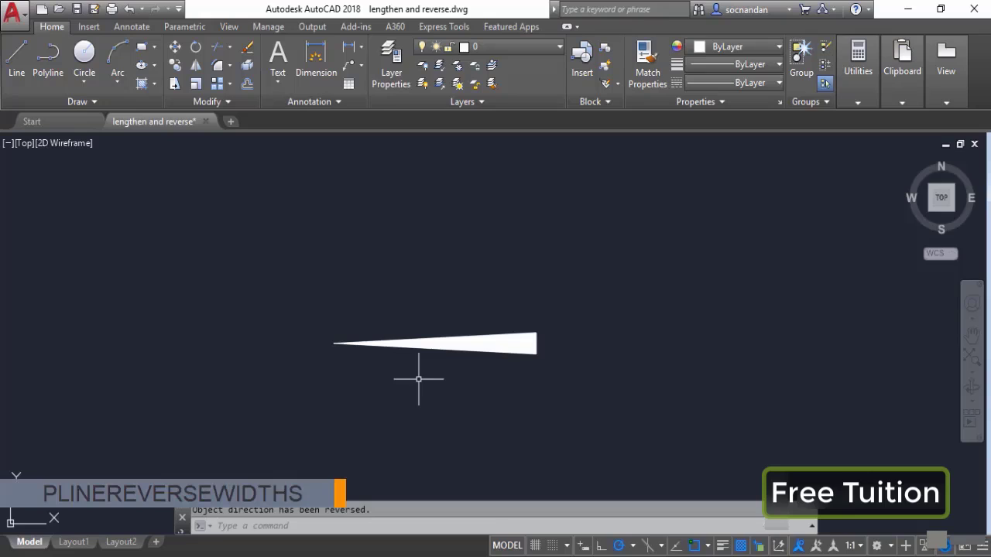
type("PLINEREVERSEWIDTHS")
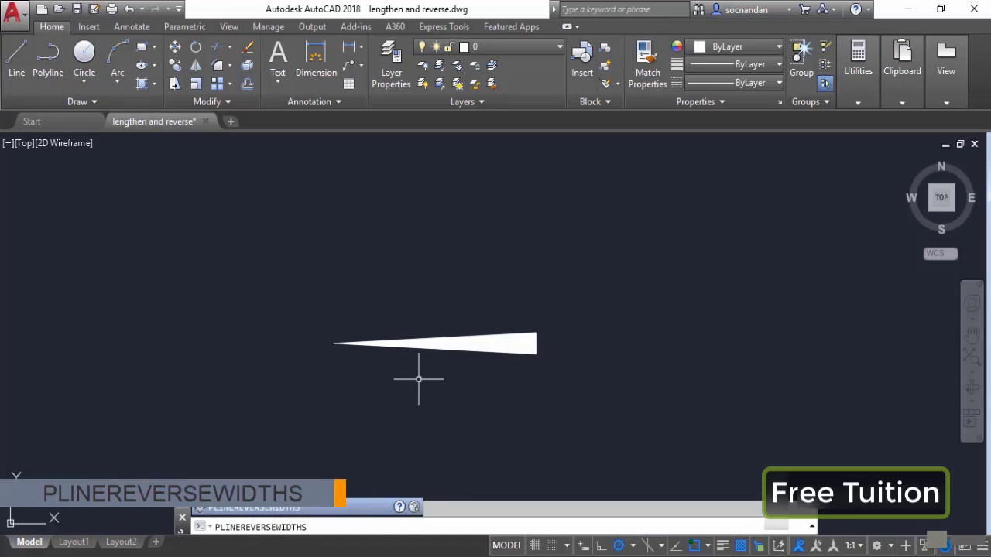
key("Return")
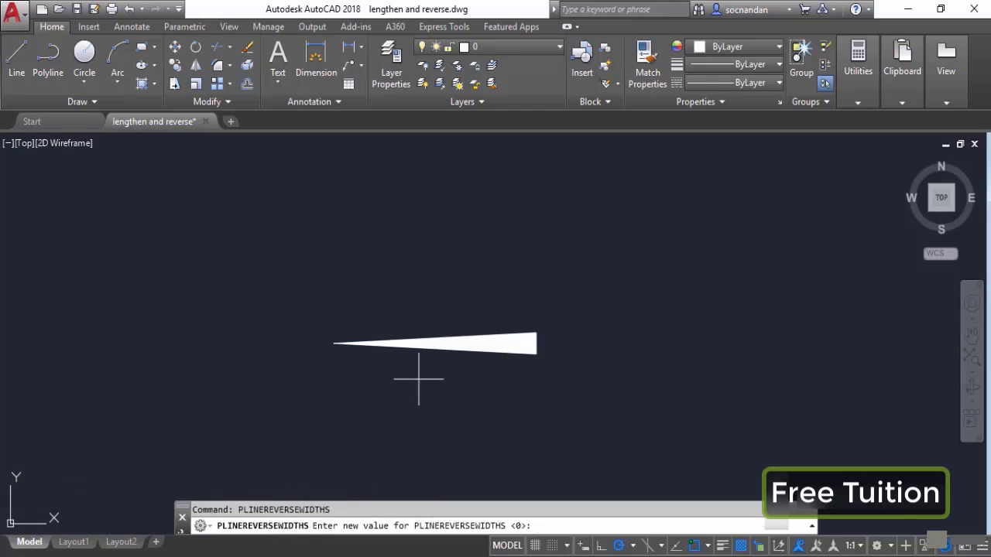
type("1")
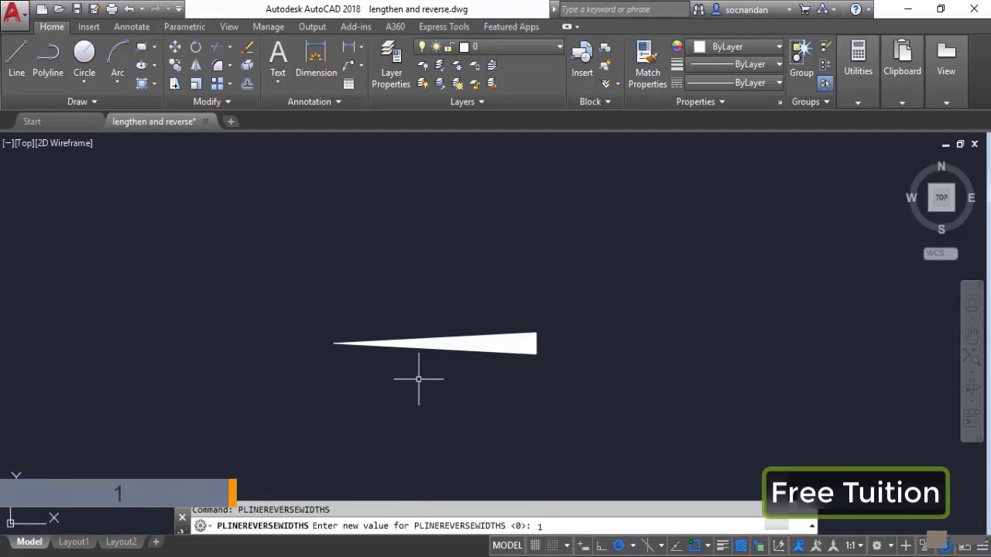
key("Return")
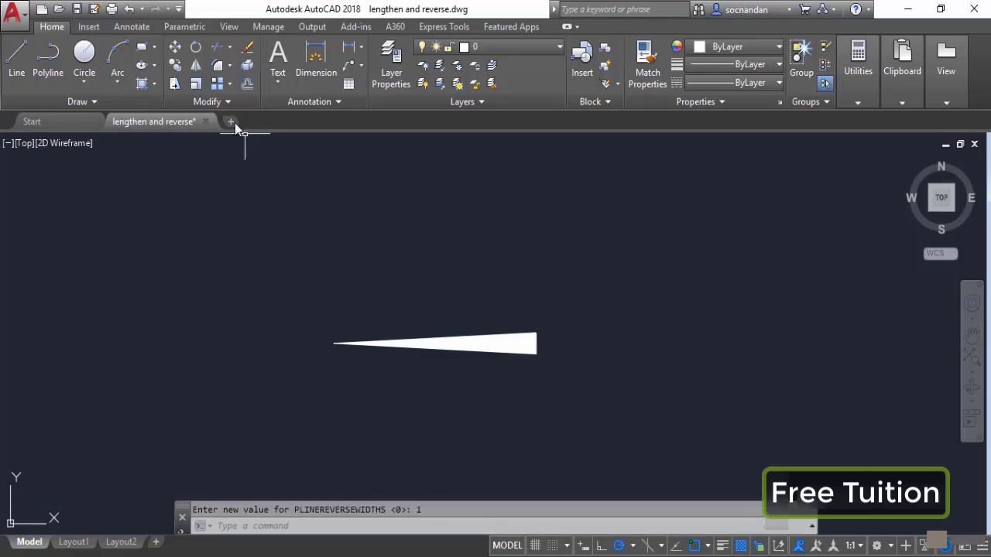
Reverse the tapered polyline with the Reverse command so its start and end widths swap.
left_click(223, 104)
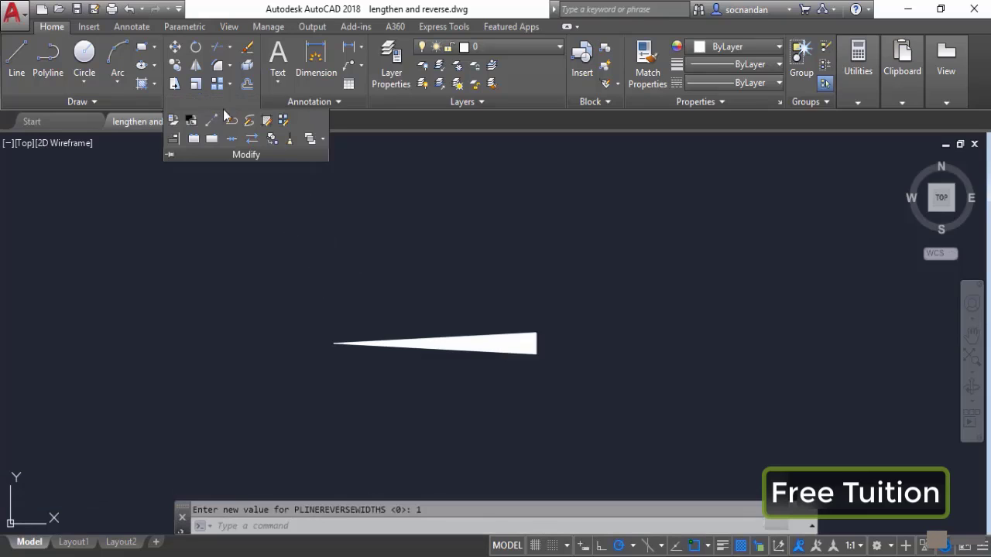
left_click(253, 139)
left_click(434, 390)
left_click(393, 279)
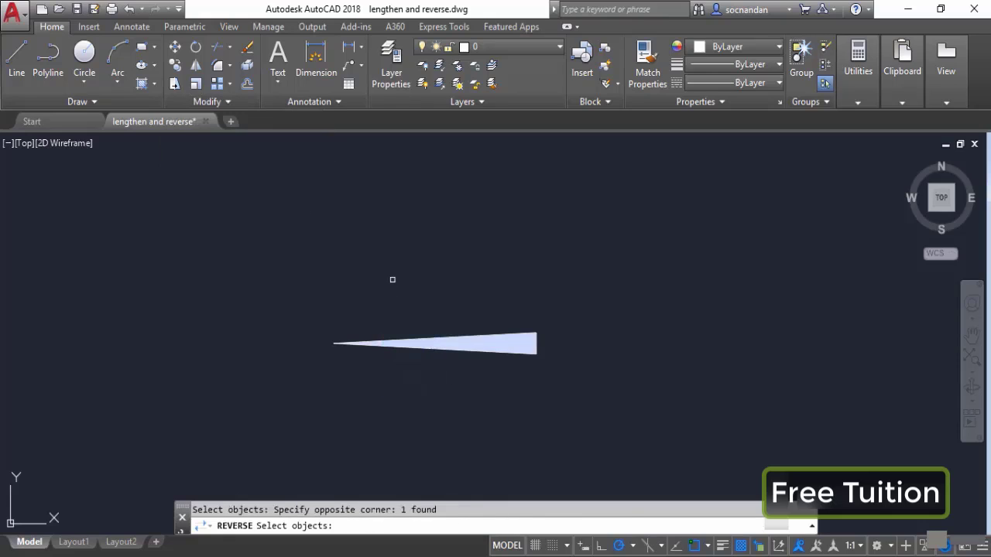
key("Return")
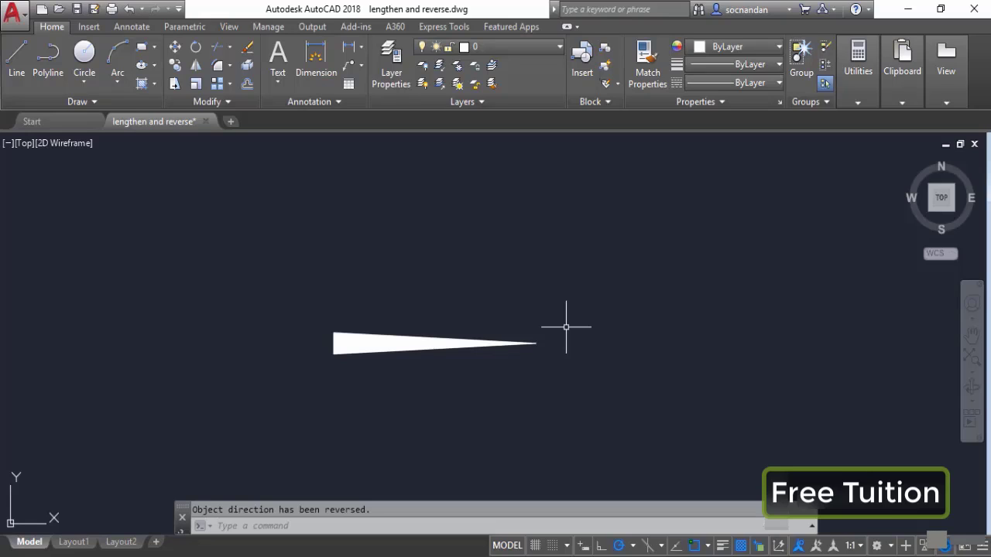
Set the PLINEREVERSEWIDTHS system variable to 0 and select the tapered polyline.
type("PLINE")
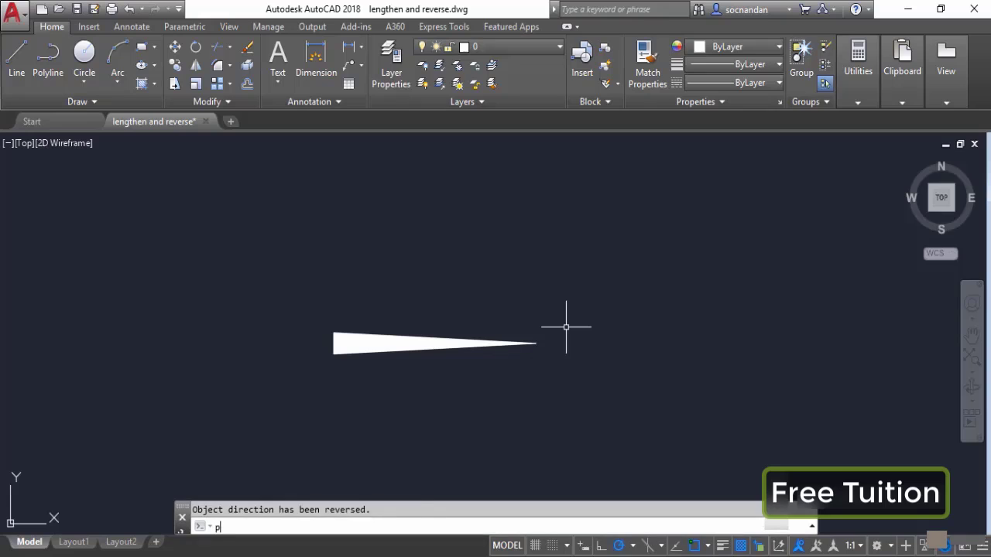
key("Up")
key("Return")
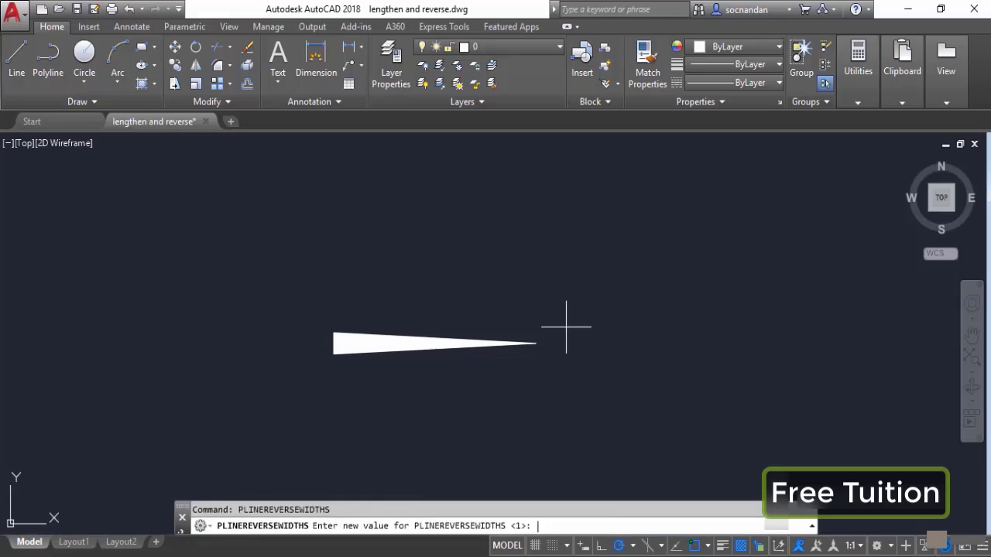
type("0")
key("Return")
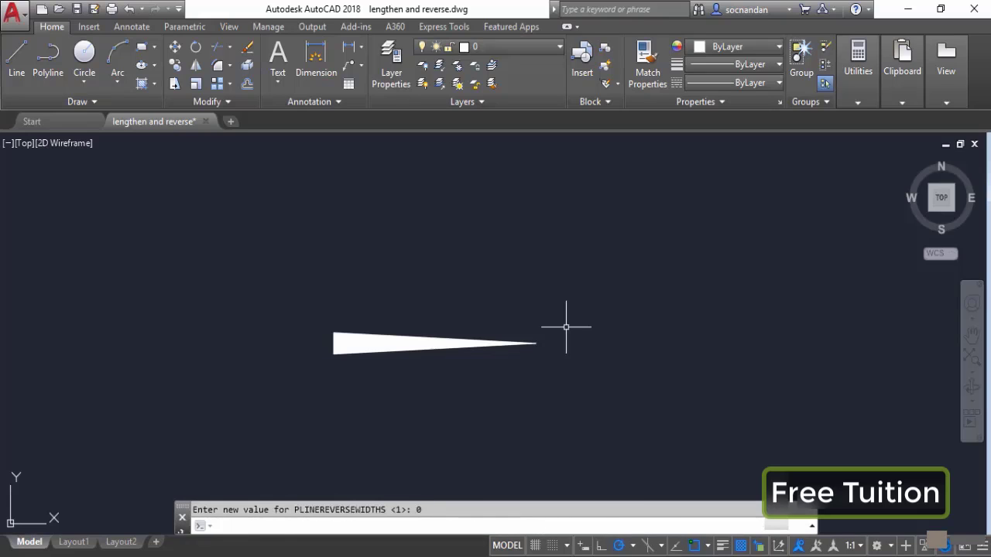
left_click(568, 370)
left_click(476, 250)
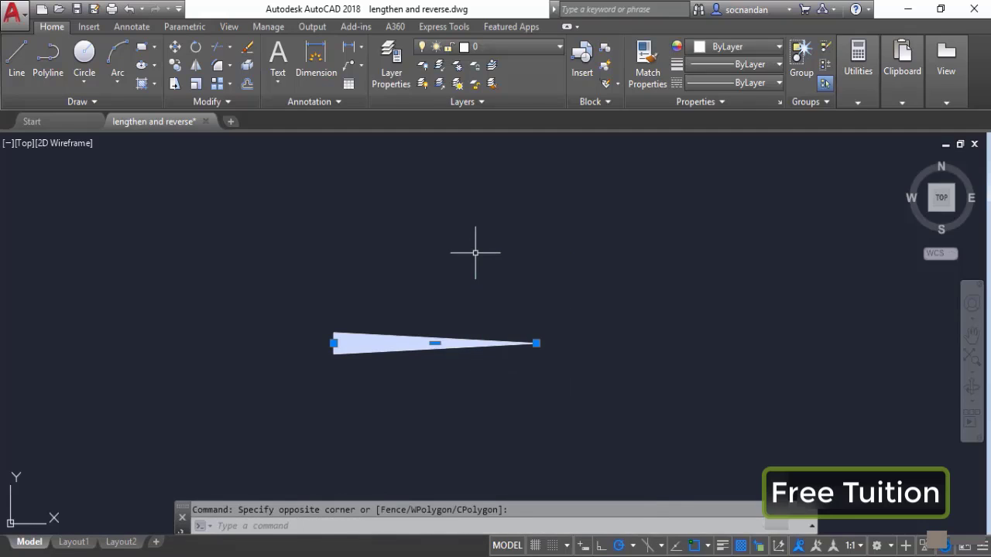
right_click(475, 250)
left_click(510, 278)
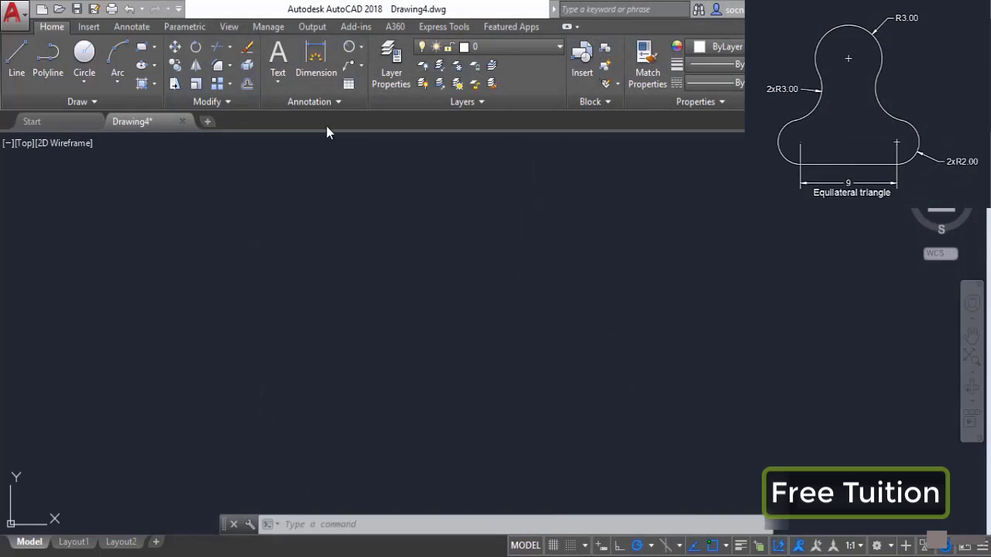
Draw a 3-sided polygon in Drawing4 with the Edge option, giving it a horizontal base edge of 9.
left_click(154, 49)
left_click(177, 103)
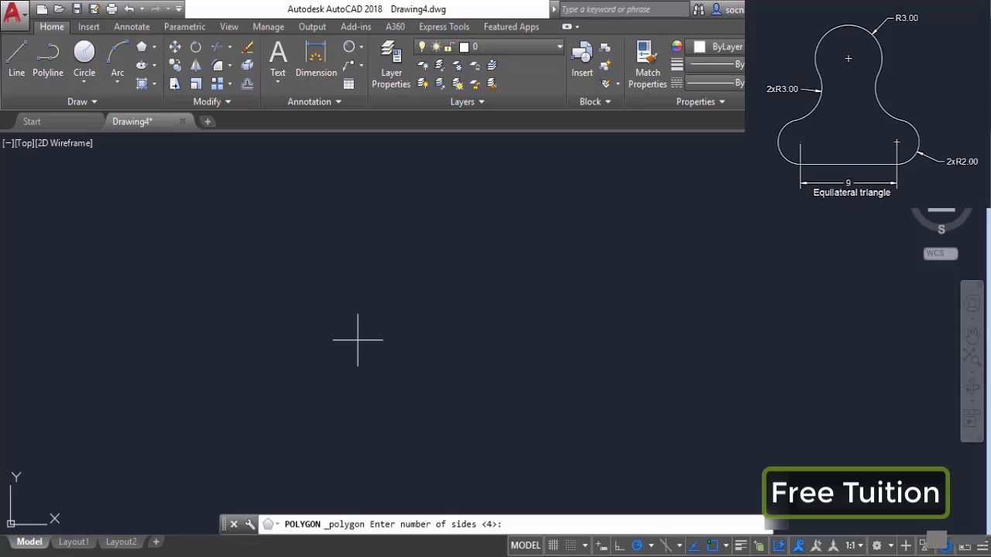
type("3")
key("Return")
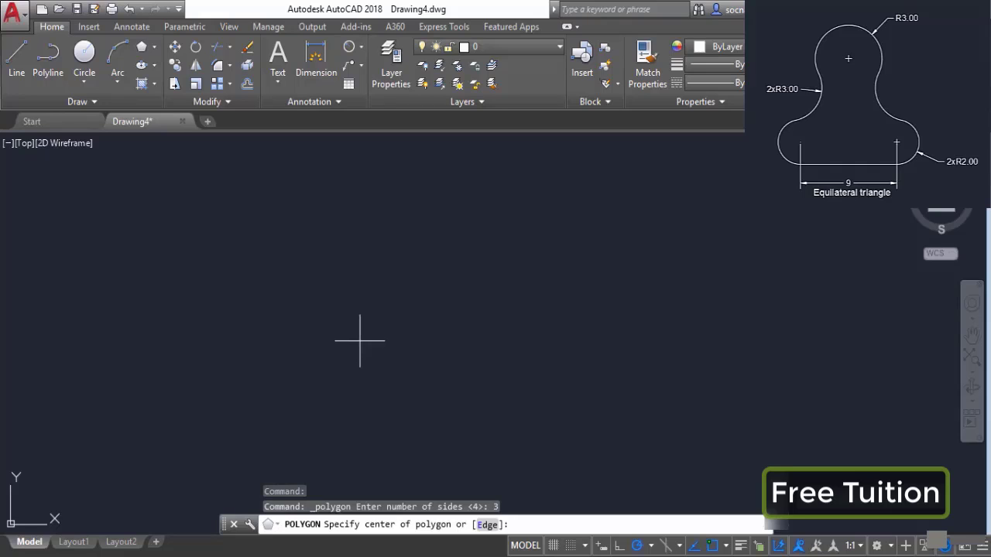
left_click(486, 526)
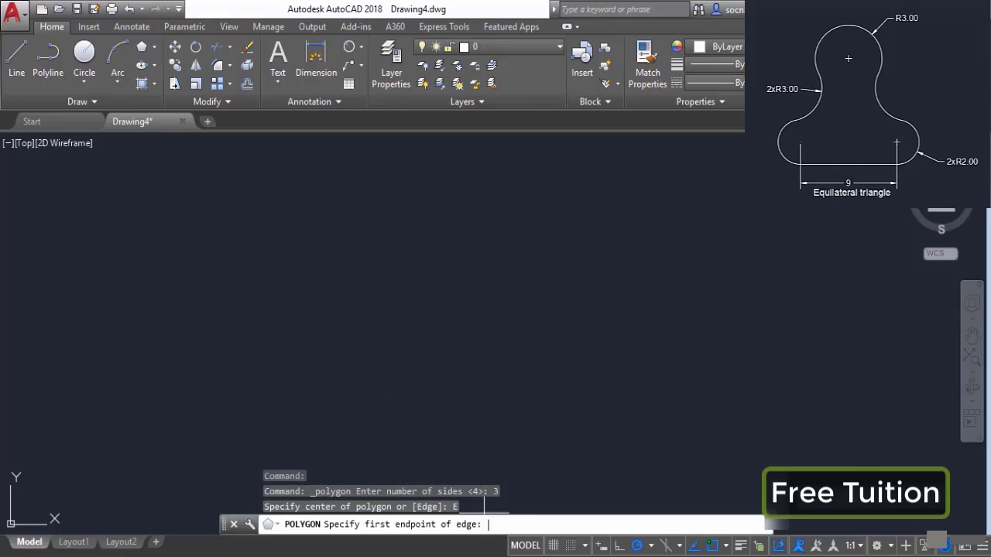
left_click(376, 384)
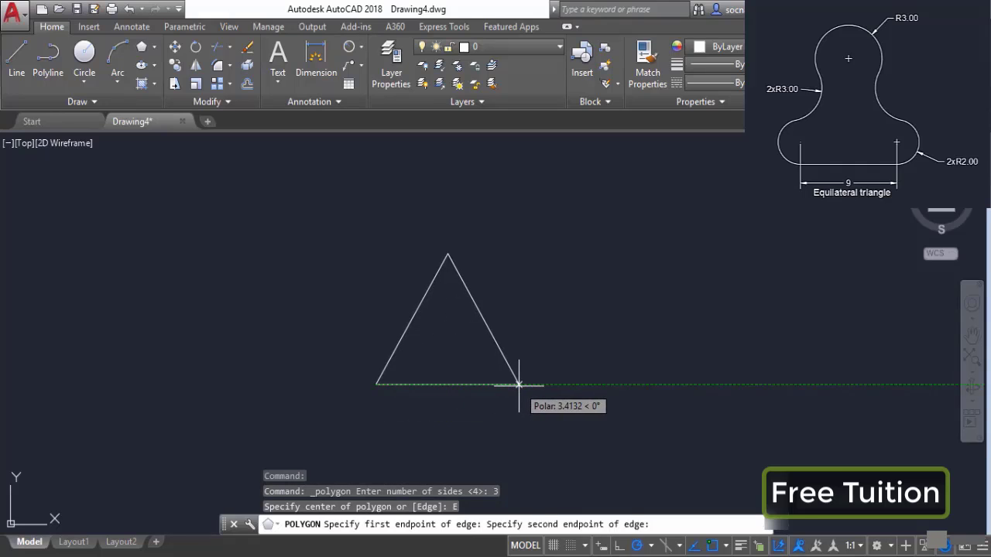
type("9")
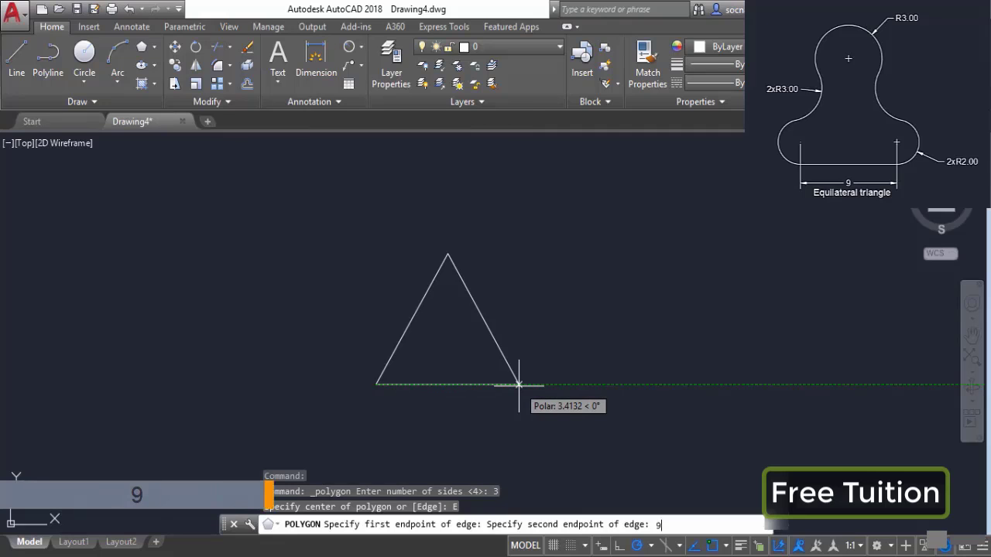
key("Return")
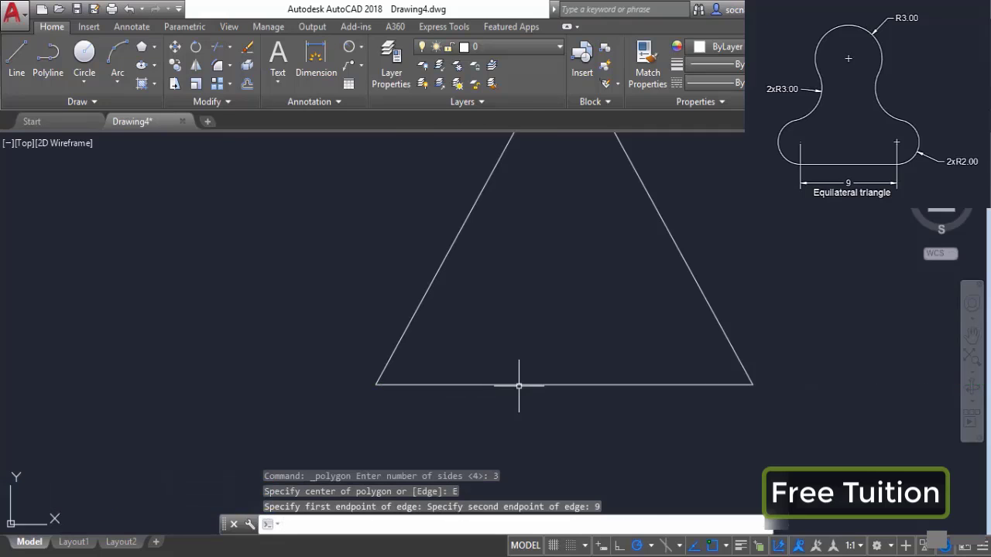
scroll(519, 386, "down", 2)
middle_click_drag(553, 330, 444, 349)
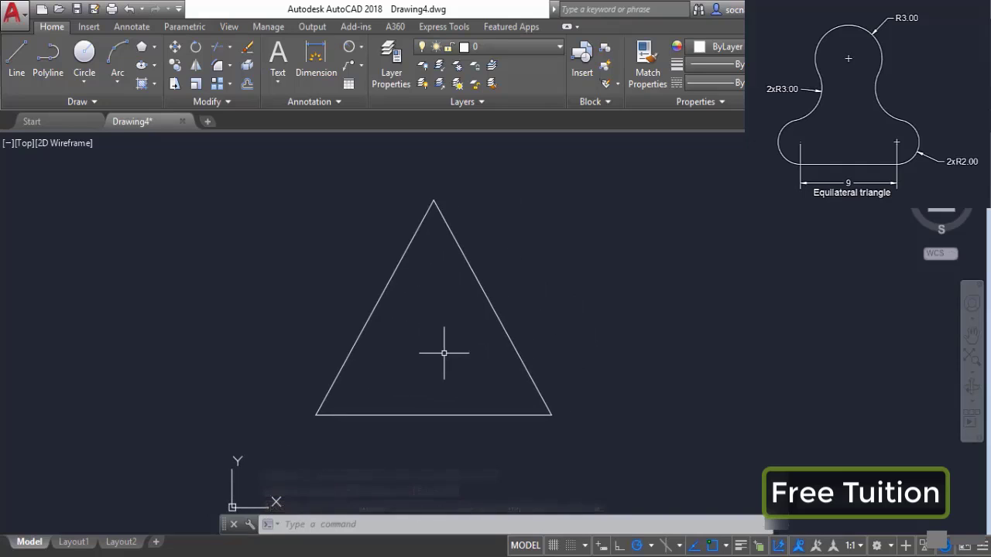
Draw a circle of radius 3 centred on the triangle's apex.
left_click(84, 56)
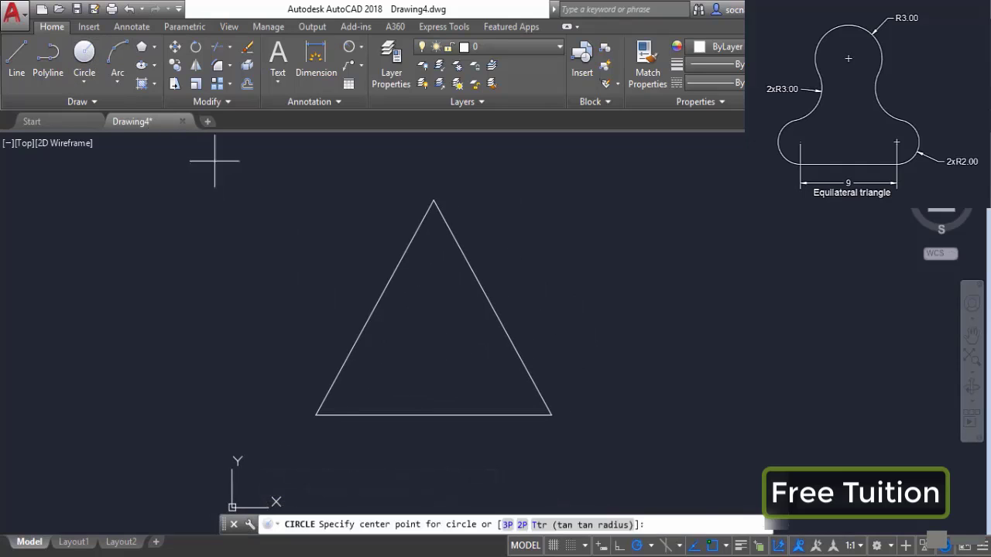
left_click(434, 202)
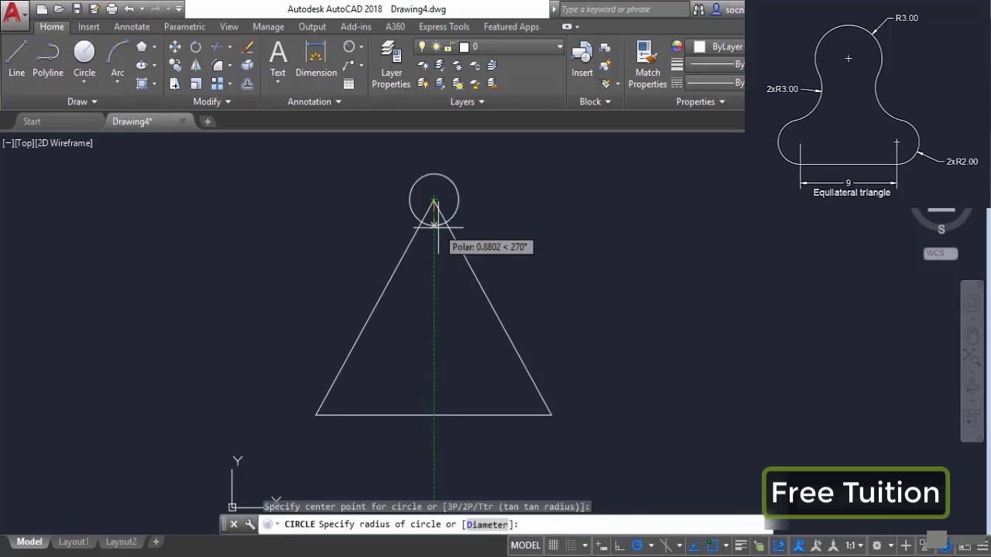
type("3")
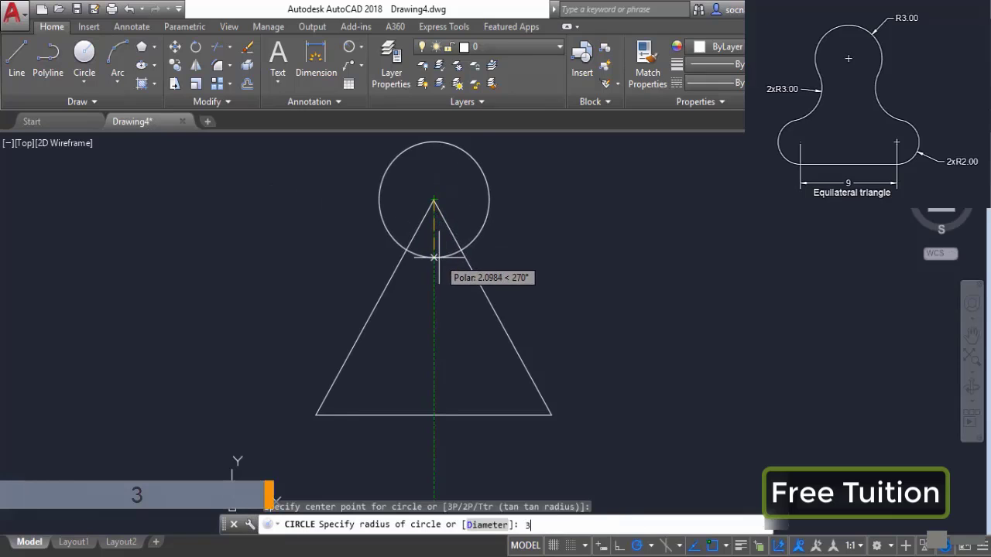
key("Return")
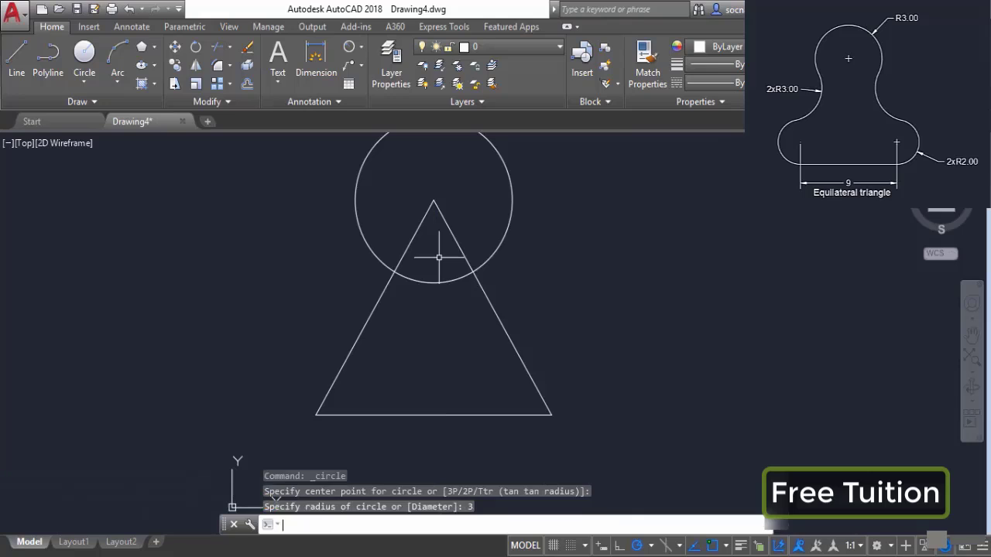
Draw a circle of radius 2 centred on the triangle's lower-right vertex.
key("Return")
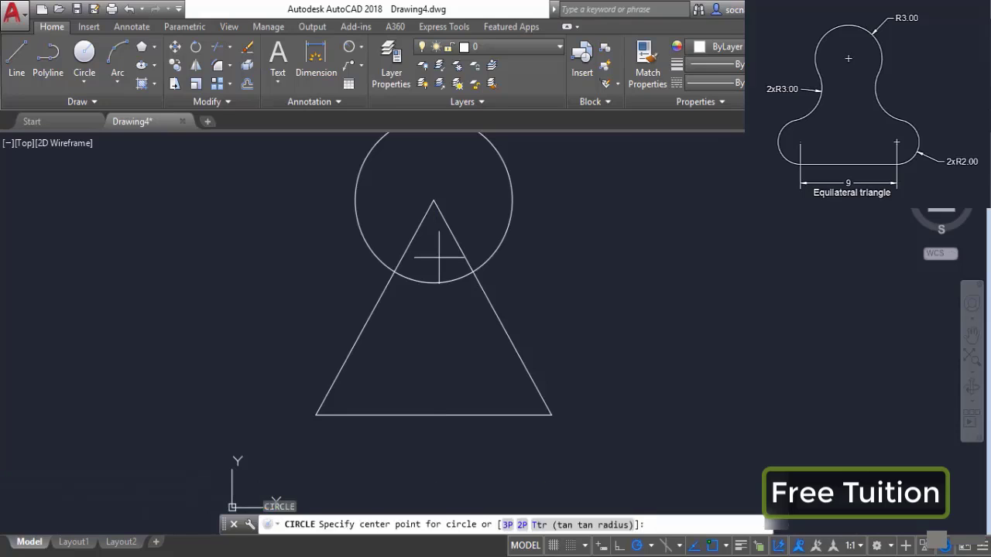
left_click(551, 414)
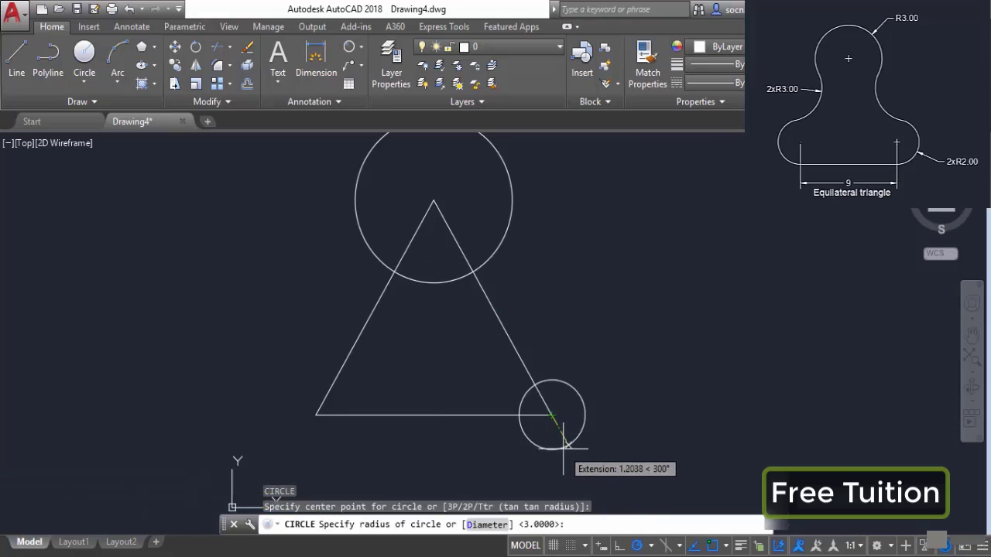
type("2")
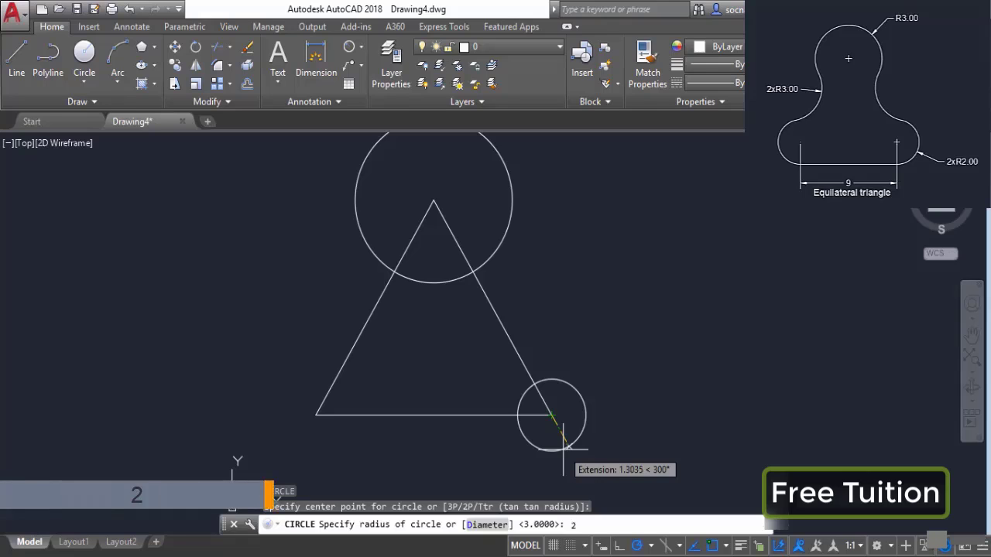
key("Return")
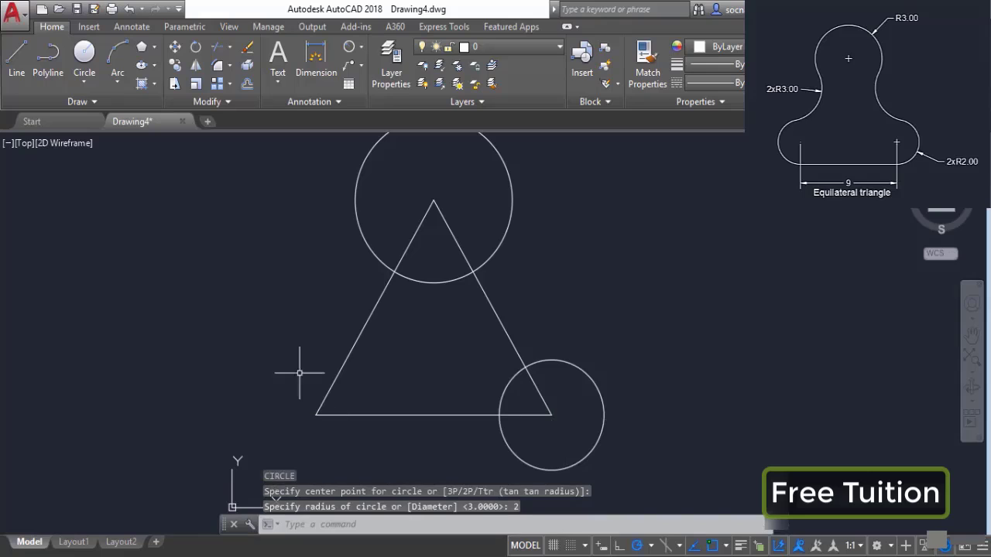
Copy the radius 2 circle from the triangle's lower-right vertex to its lower-left vertex.
left_click(180, 66)
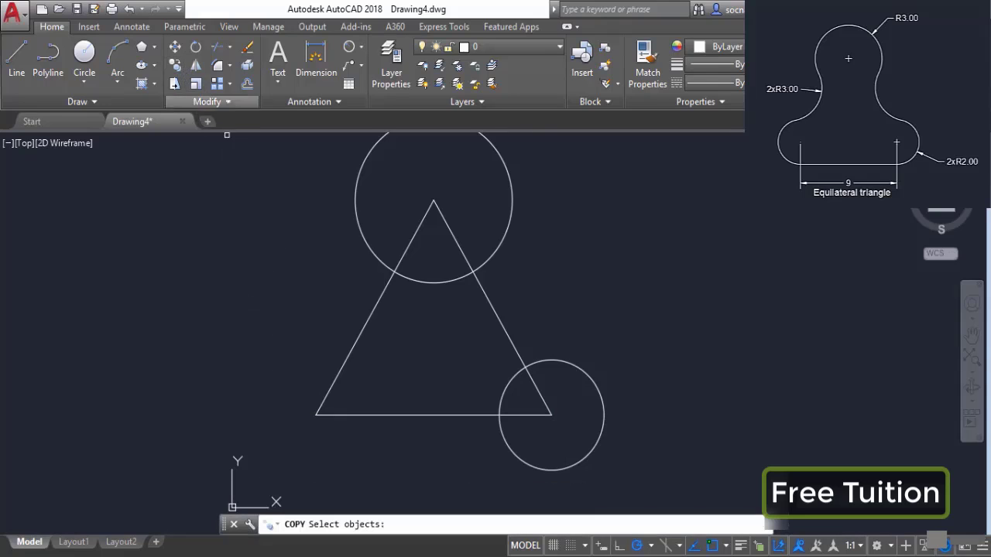
left_click(504, 390)
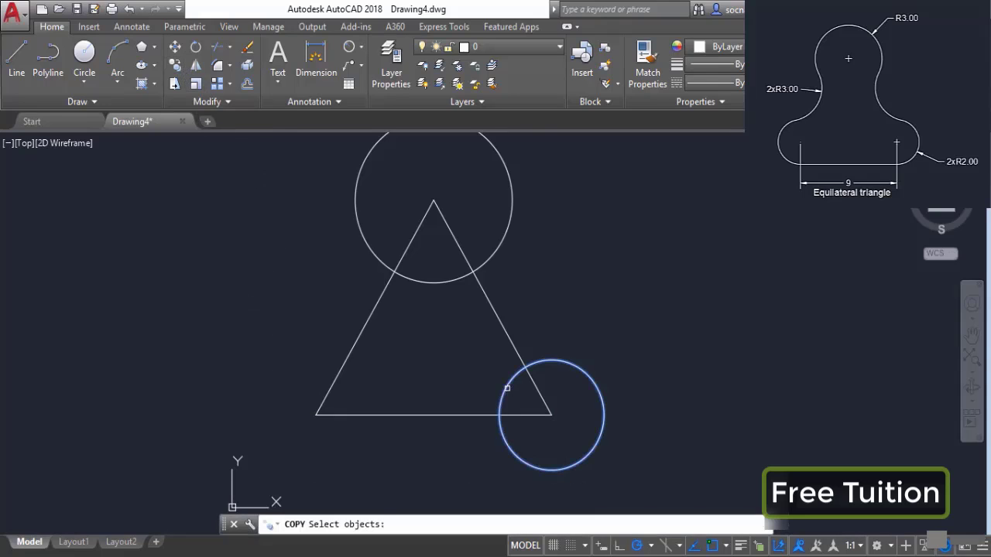
key("Return")
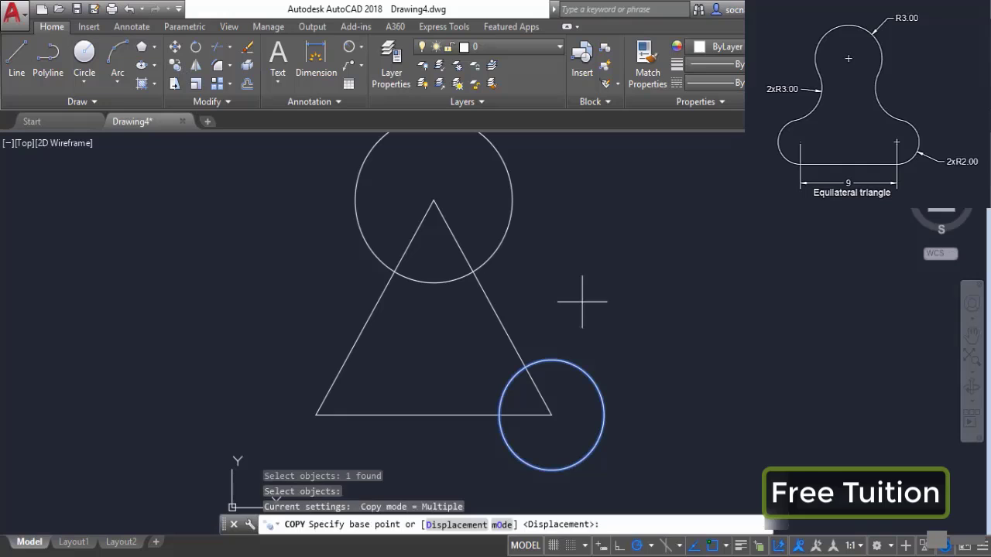
left_click(551, 415)
left_click(316, 415)
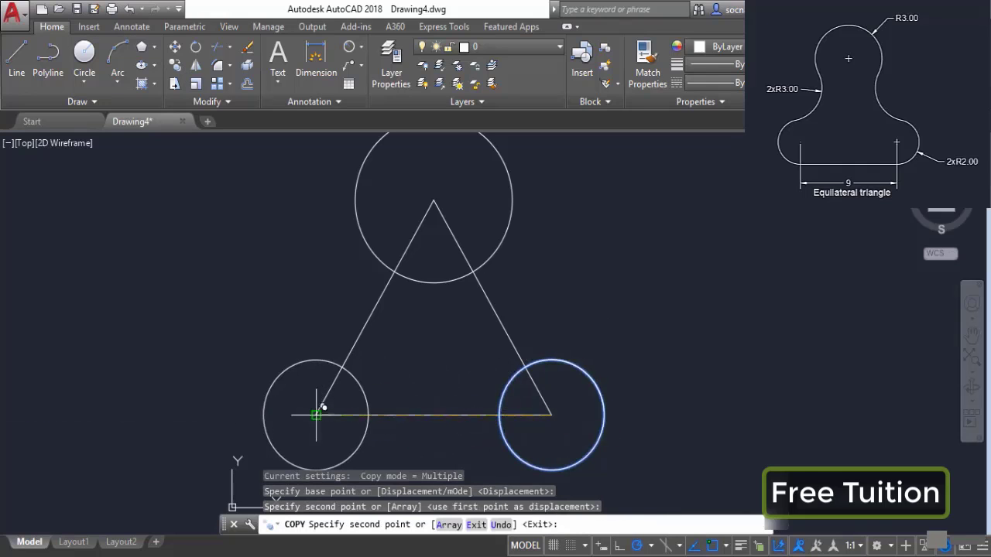
right_click(280, 291)
left_click(300, 318)
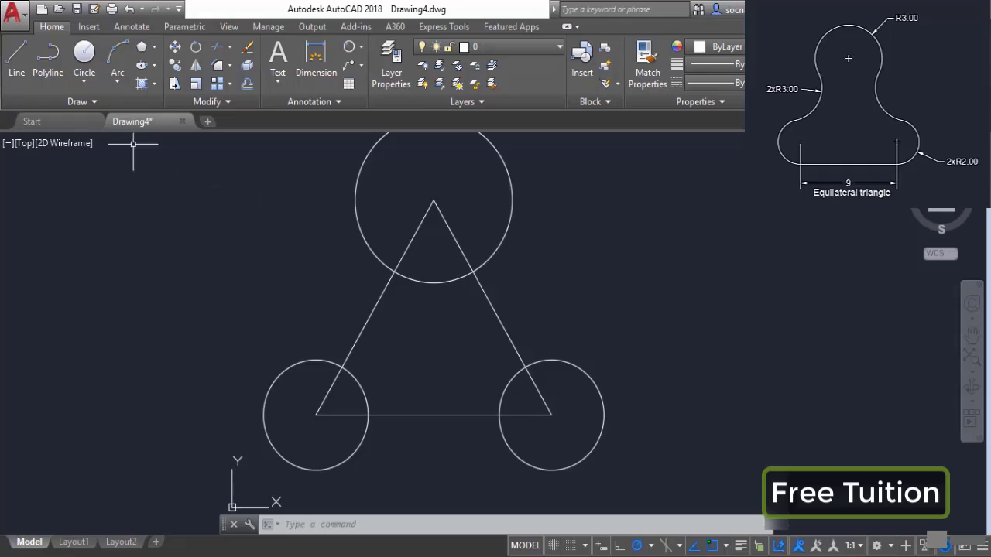
Draw a Tan, Tan, Radius circle of radius 3 tangent to the lower-left circle and the left side of the apex circle.
left_click(84, 80)
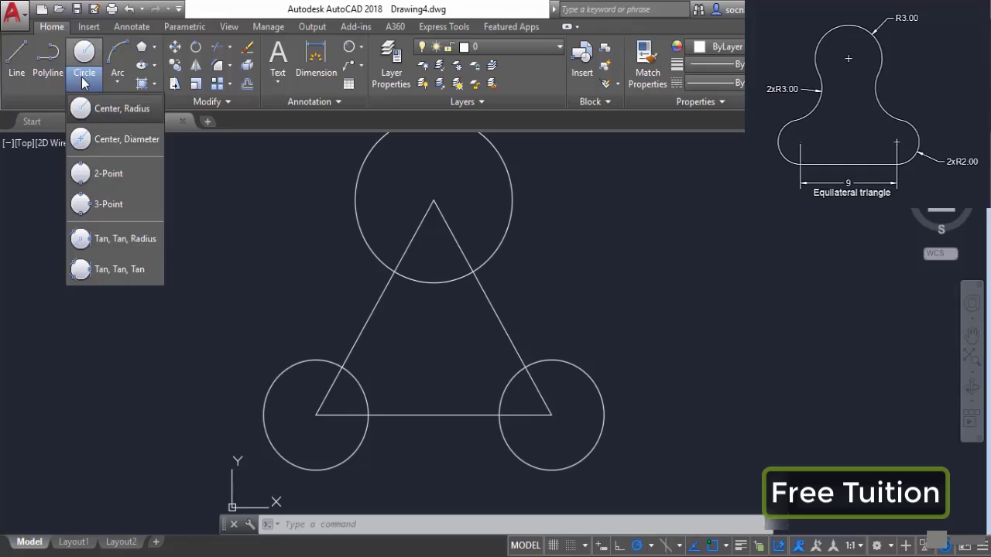
left_click(109, 240)
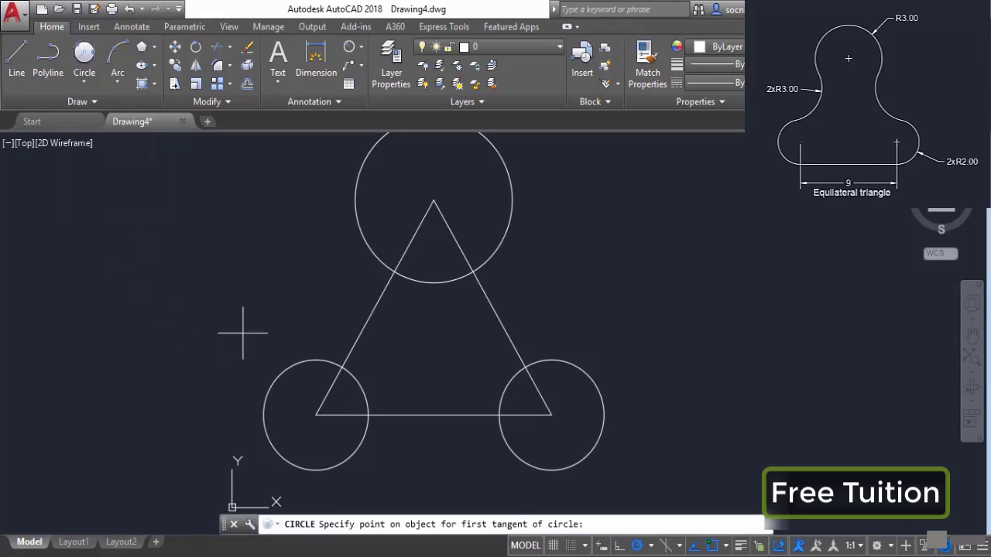
left_click(313, 359)
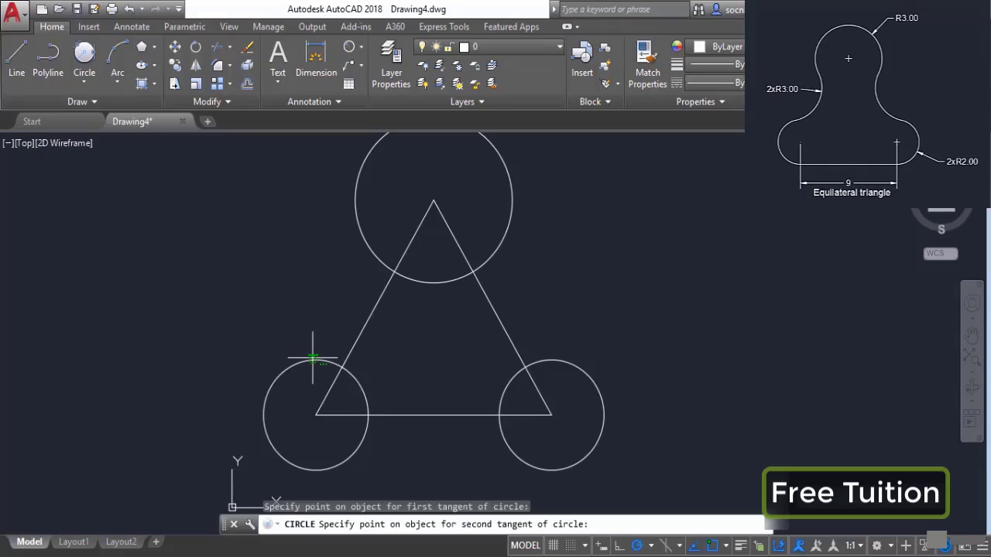
left_click(356, 220)
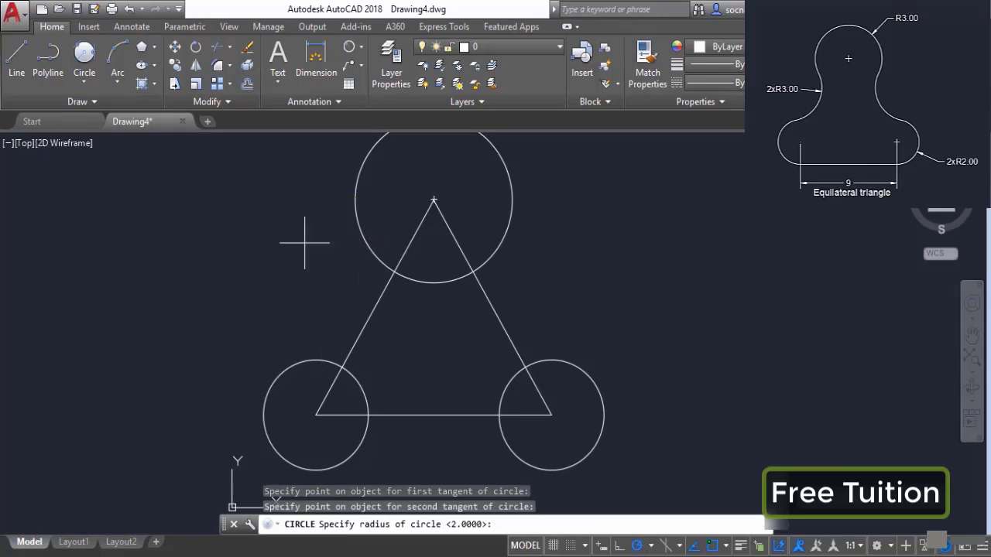
type("3")
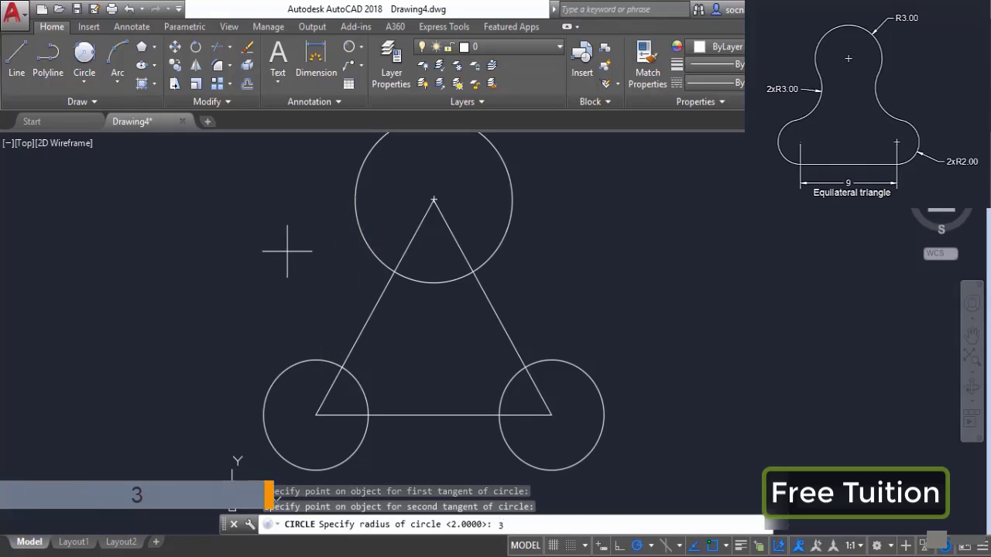
key("Return")
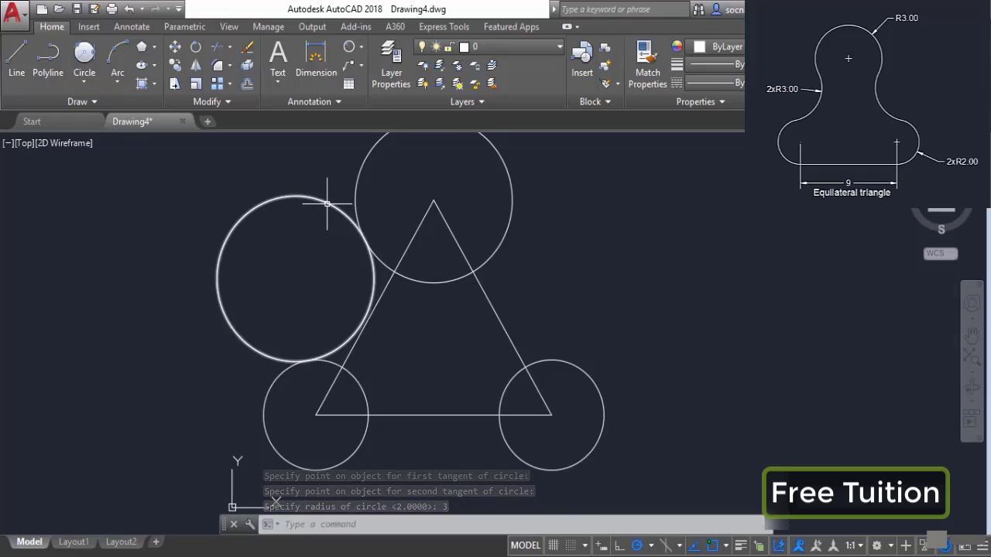
Trim away the outer part of the left tangent circle, keeping only the arc facing the triangle.
mouse_move(326, 203)
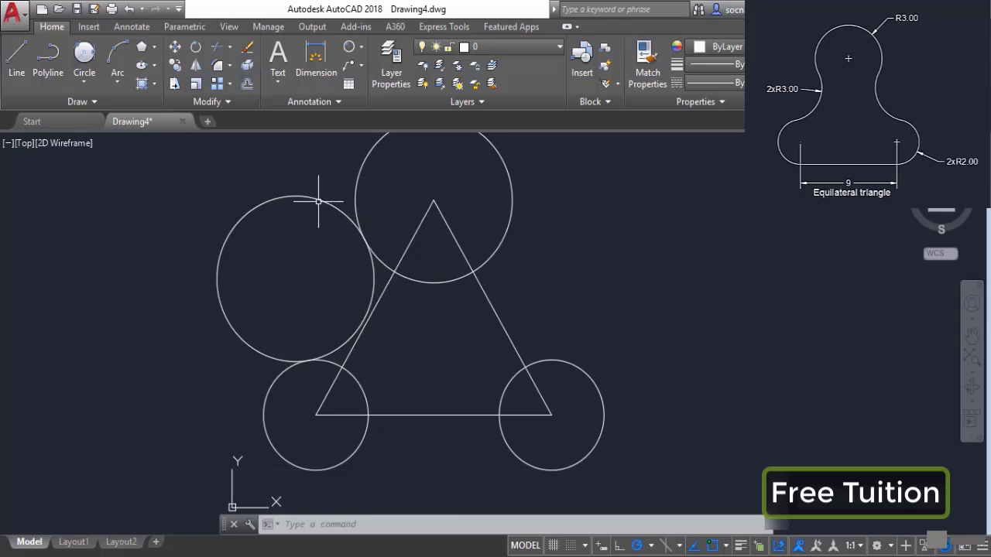
left_click(218, 46)
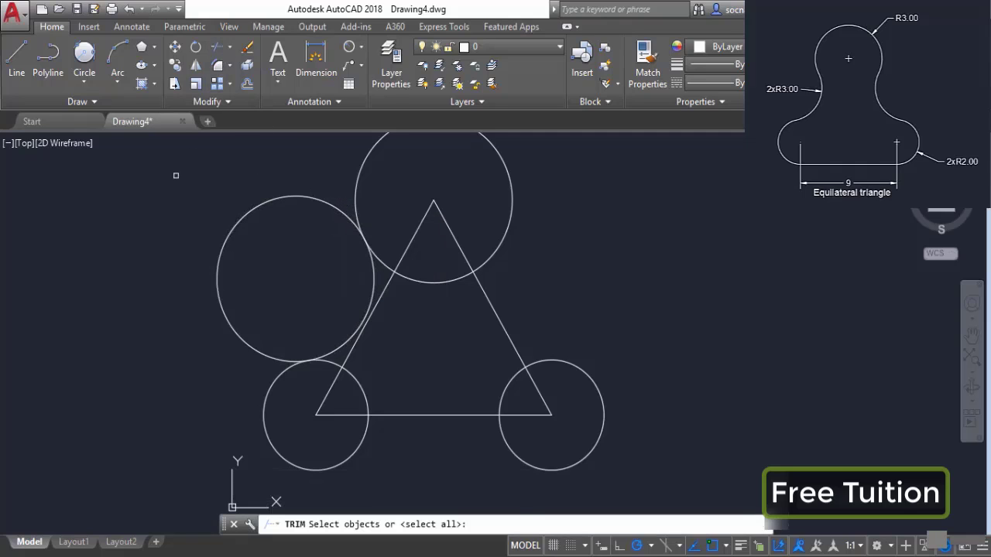
key("Return")
right_click(228, 225)
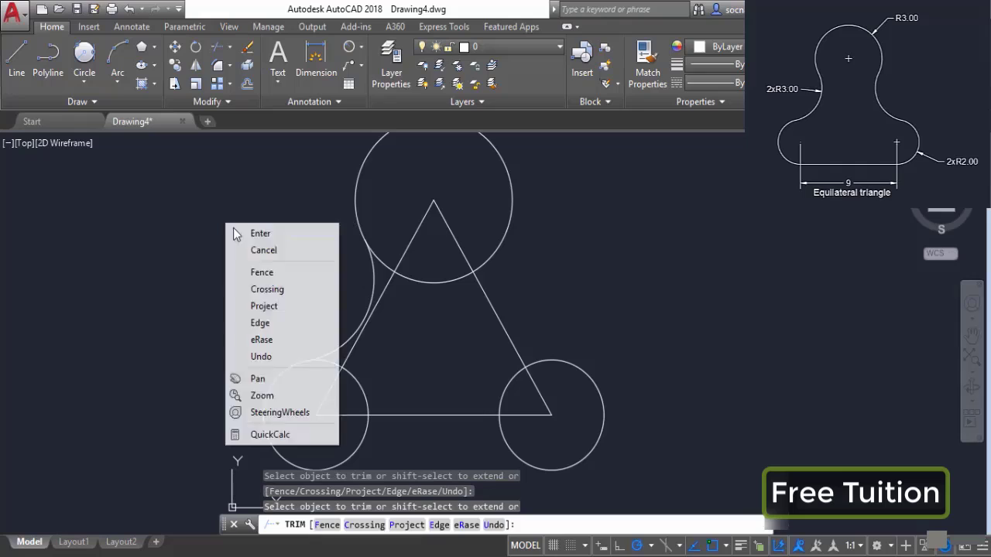
left_click(249, 230)
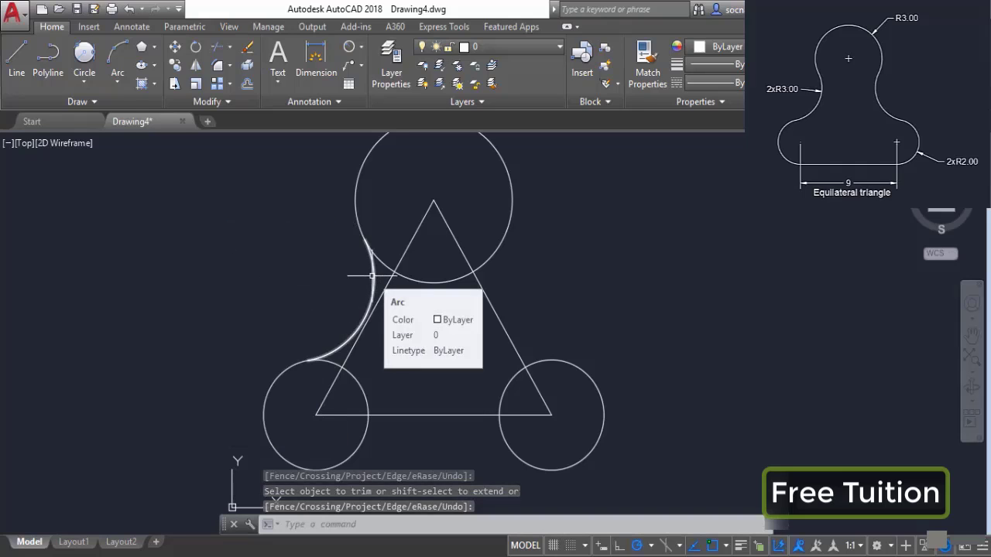
Mirror the left tangent arc about the vertical line through the triangle's apex, keeping the source arc.
left_click(371, 275)
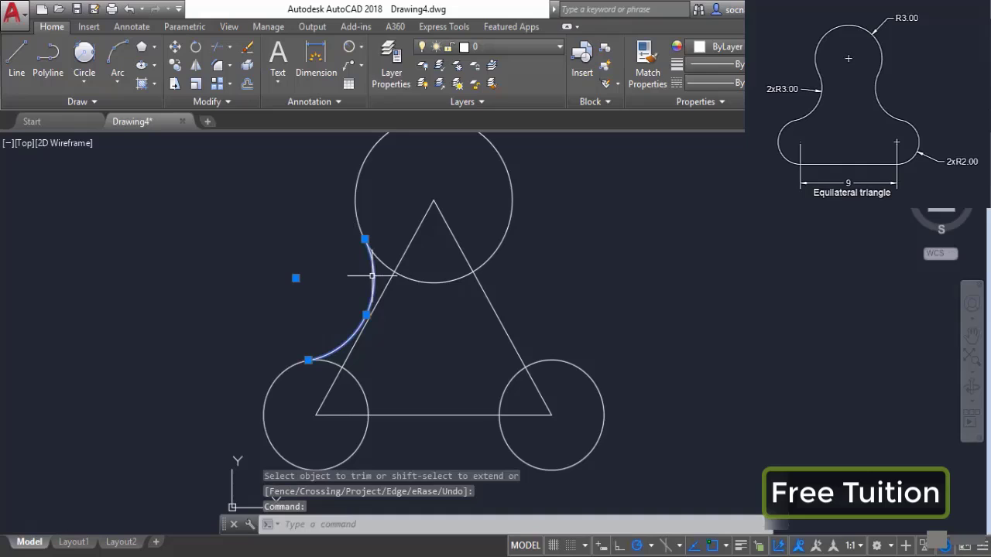
left_click(197, 66)
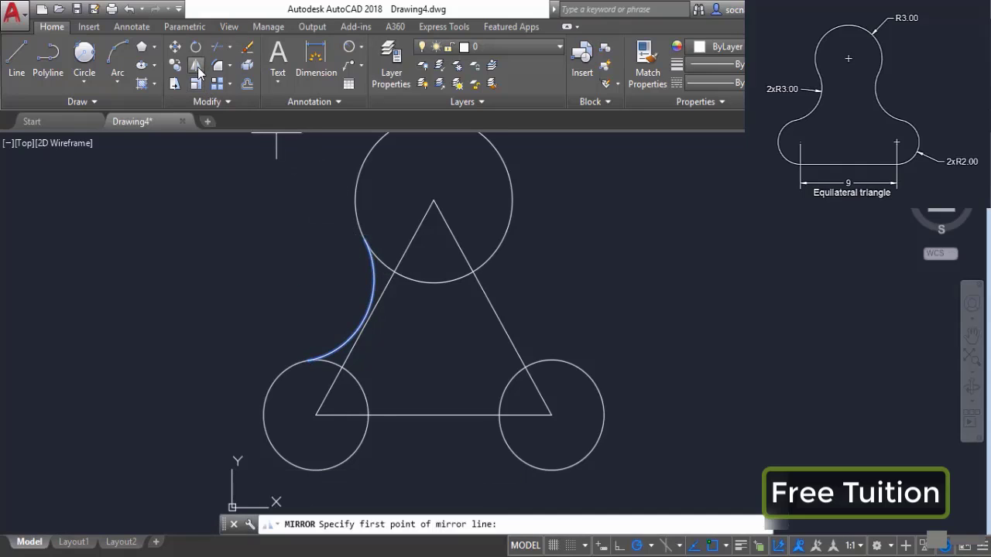
left_click(433, 200)
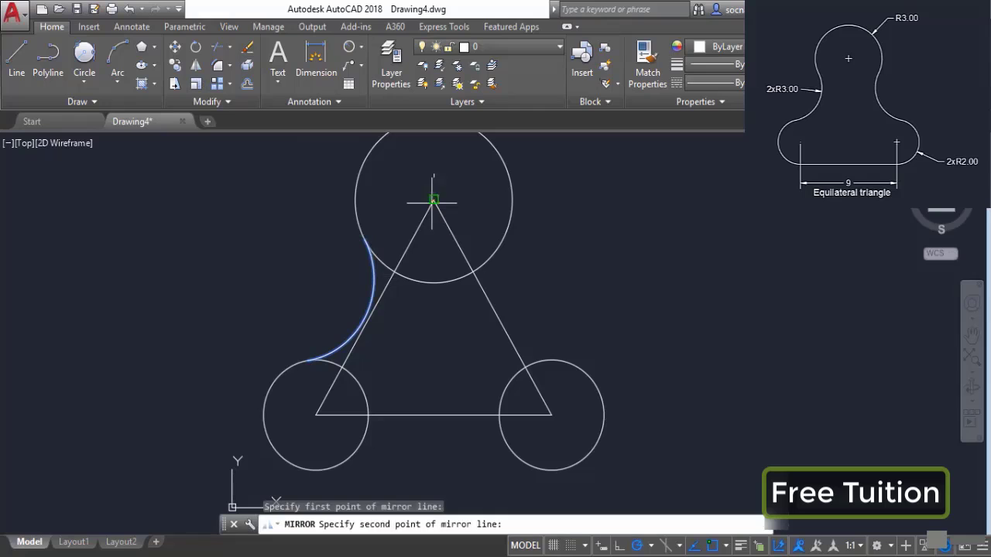
left_click(435, 410)
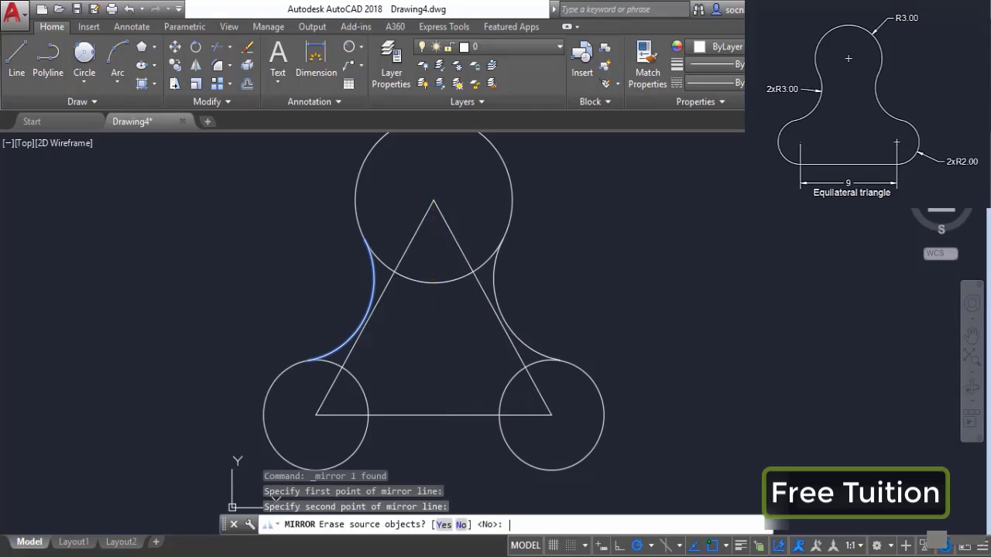
key("Return")
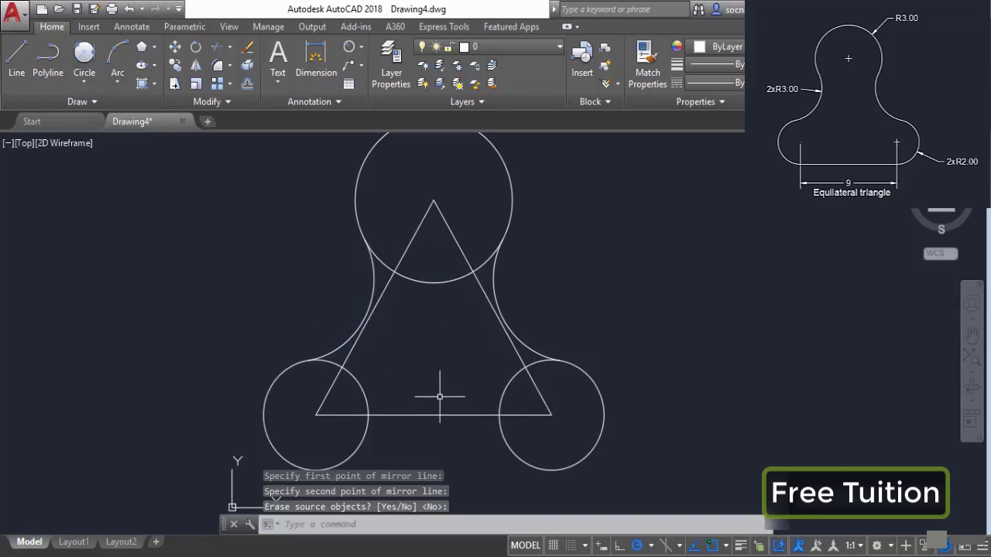
Draw a horizontal line joining the bottom points of the two lower circles.
middle_click_drag(442, 398, 443, 339)
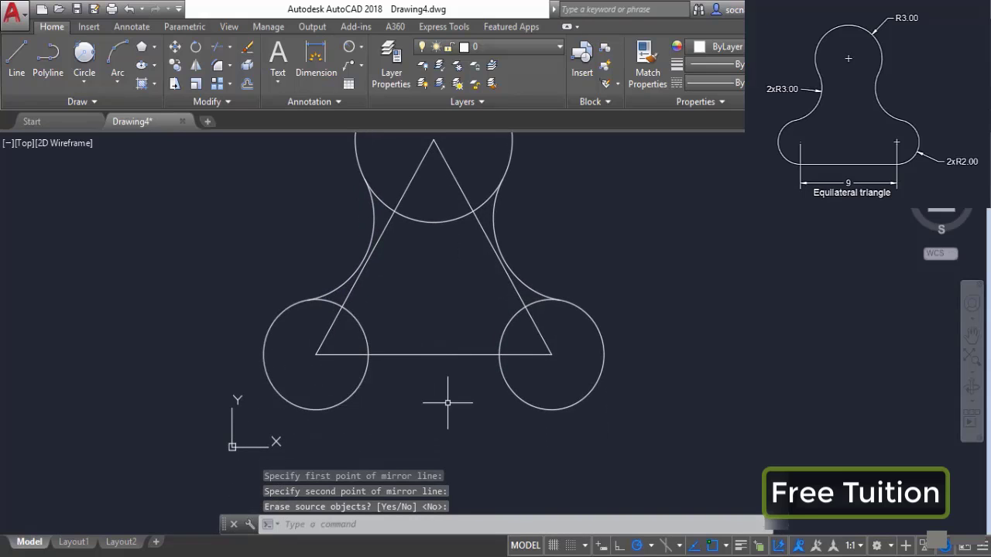
left_click(23, 66)
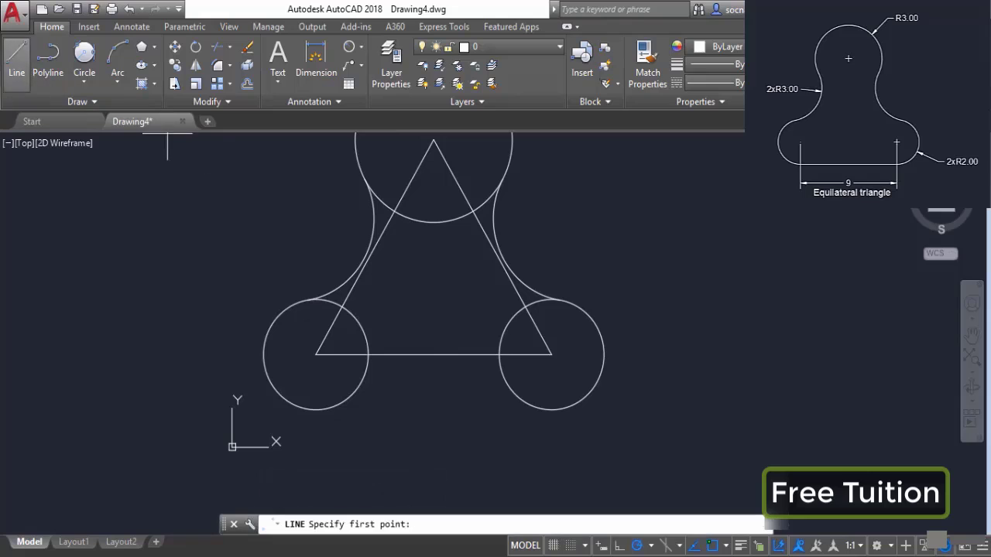
left_click(317, 409)
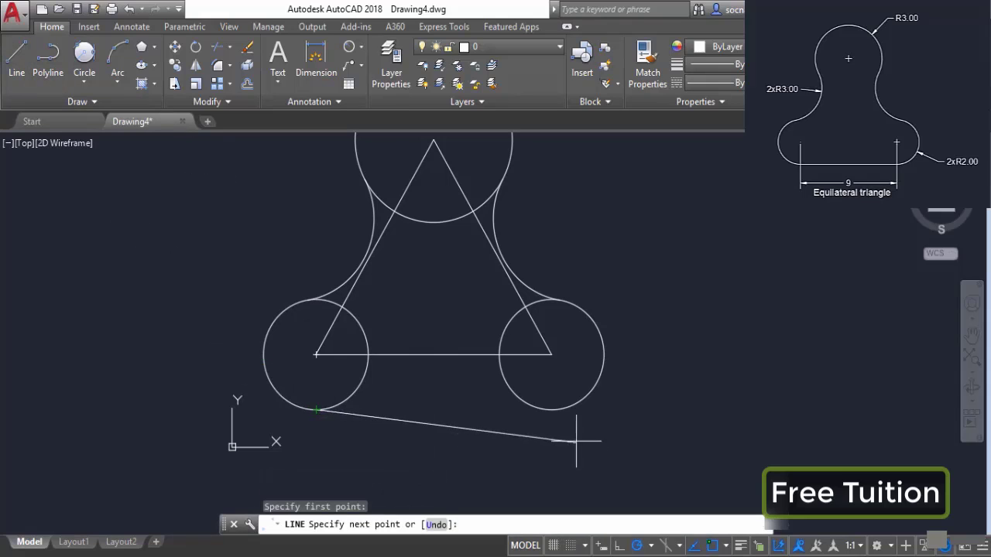
left_click(551, 411)
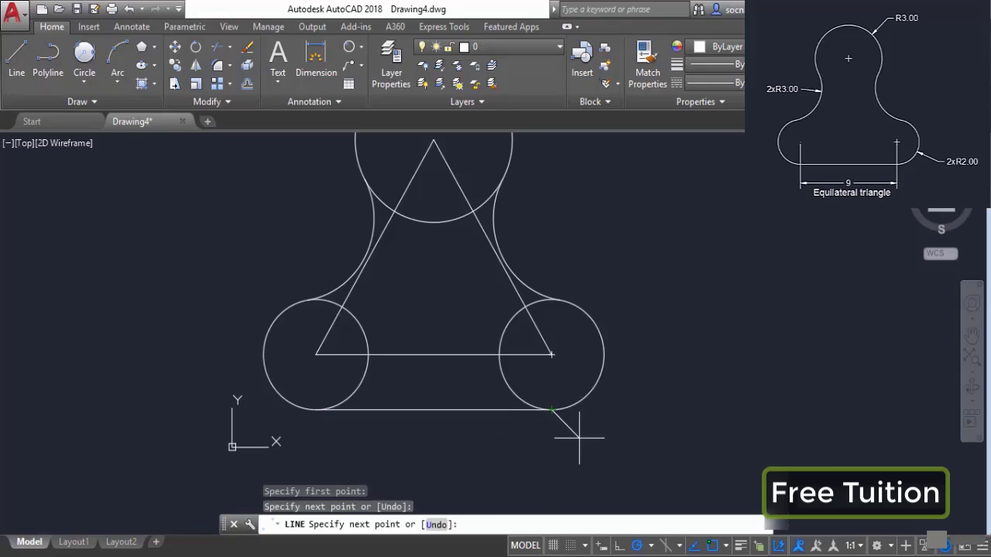
key("Return")
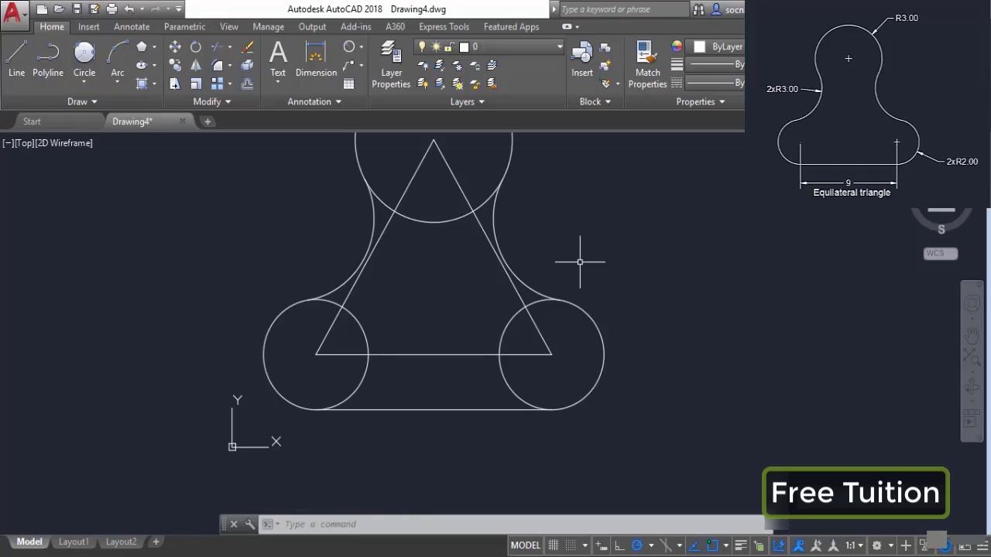
Erase the construction triangle.
left_click(459, 184)
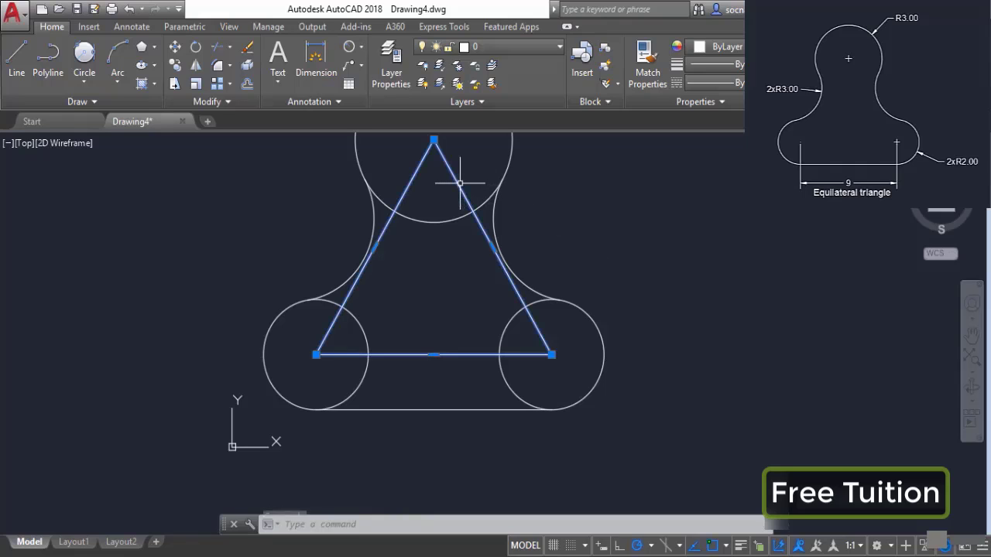
right_click(550, 192)
left_click(608, 277)
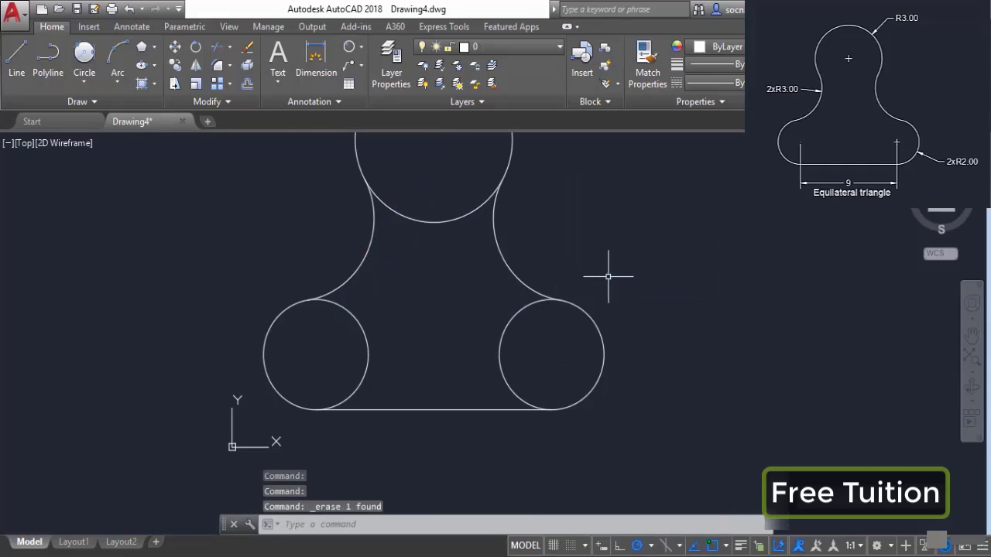
Trim the lower arc of the apex circle and the inner arcs of both lower circles, leaving one closed outline.
left_click(219, 46)
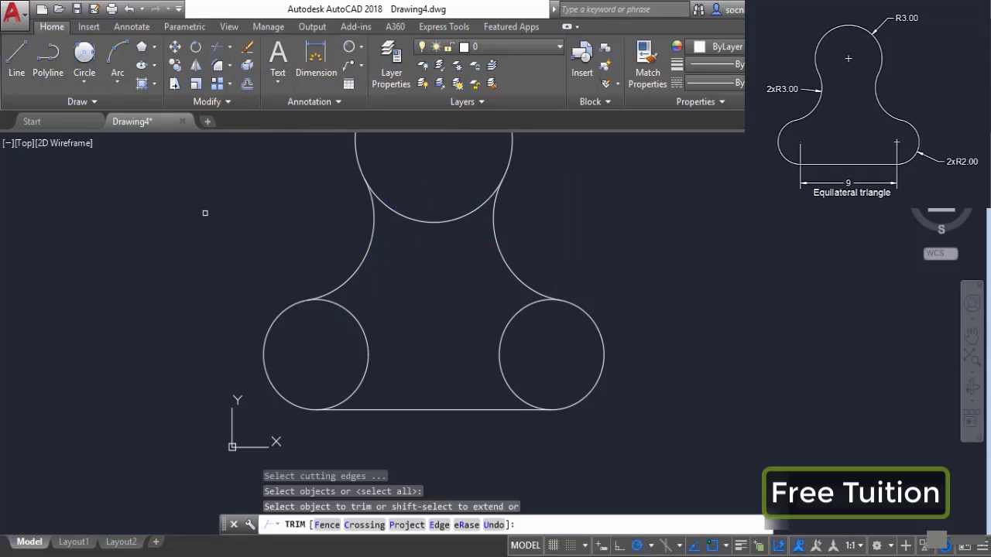
left_click(403, 217)
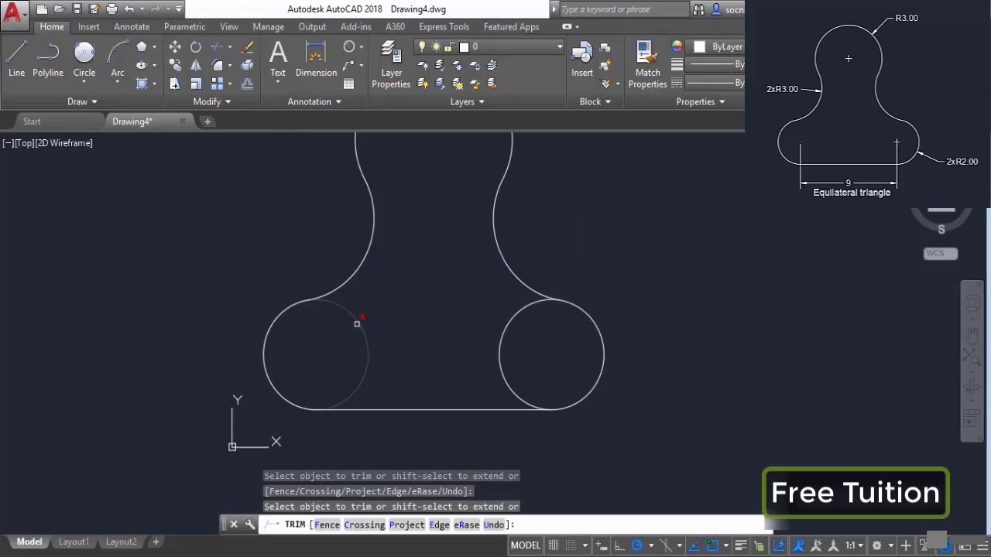
left_click(357, 319)
left_click(507, 320)
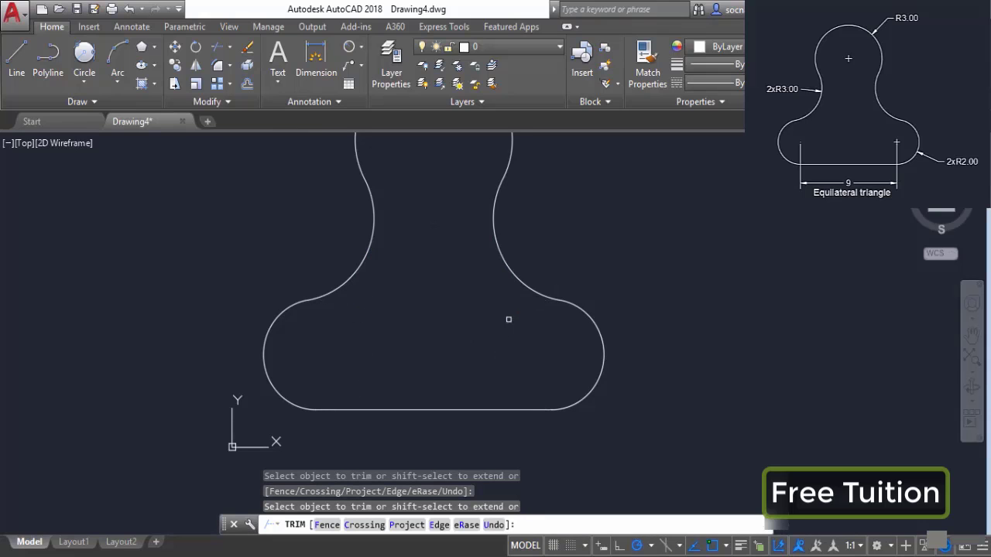
right_click(464, 287)
left_click(495, 294)
scroll(465, 284, "down", 2)
middle_click_drag(465, 283, 486, 344)
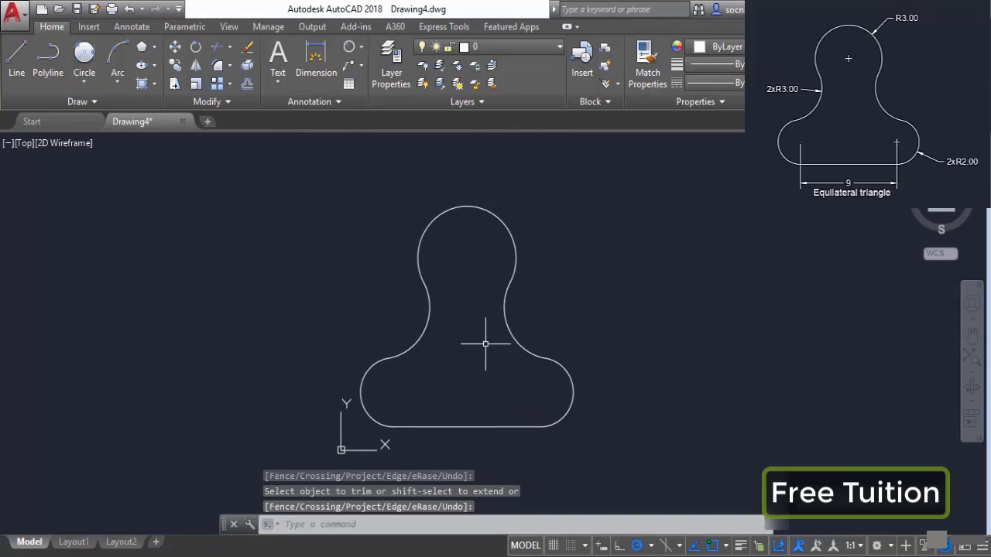